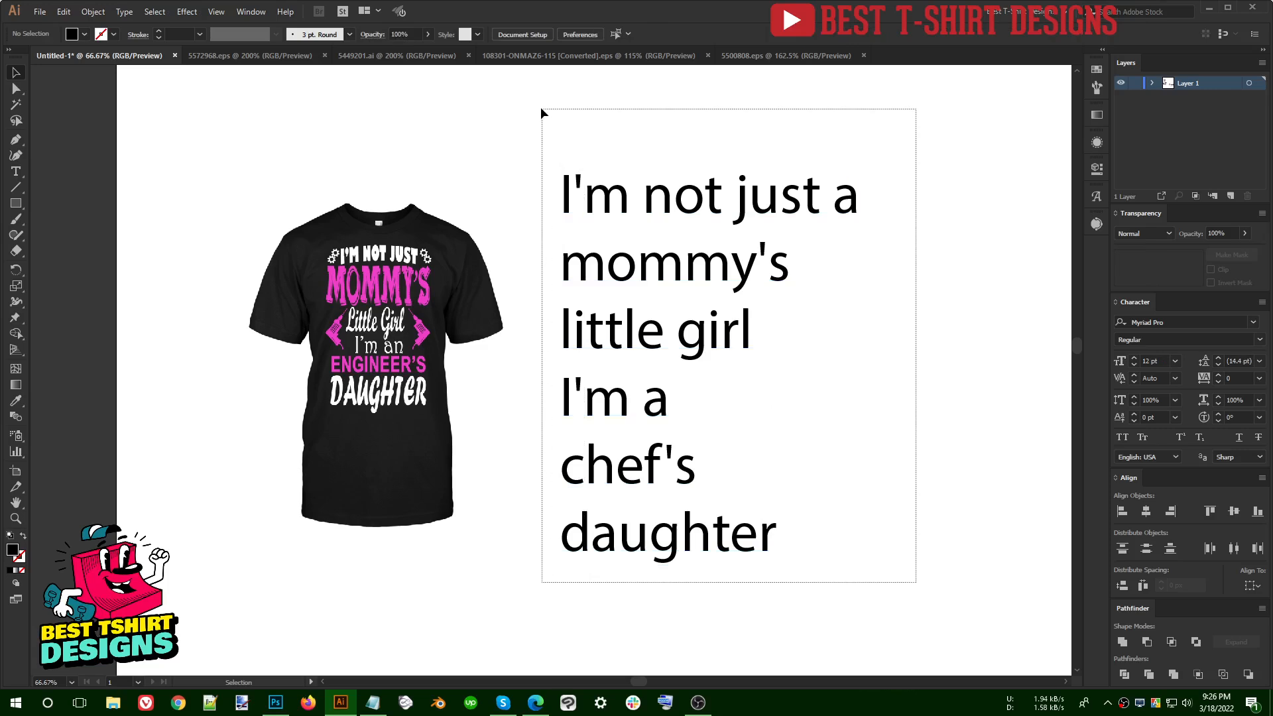
Step: Examine the reference engineer's daughter T-shirt image and the chef's daughter slogan text beside it
click(638, 116)
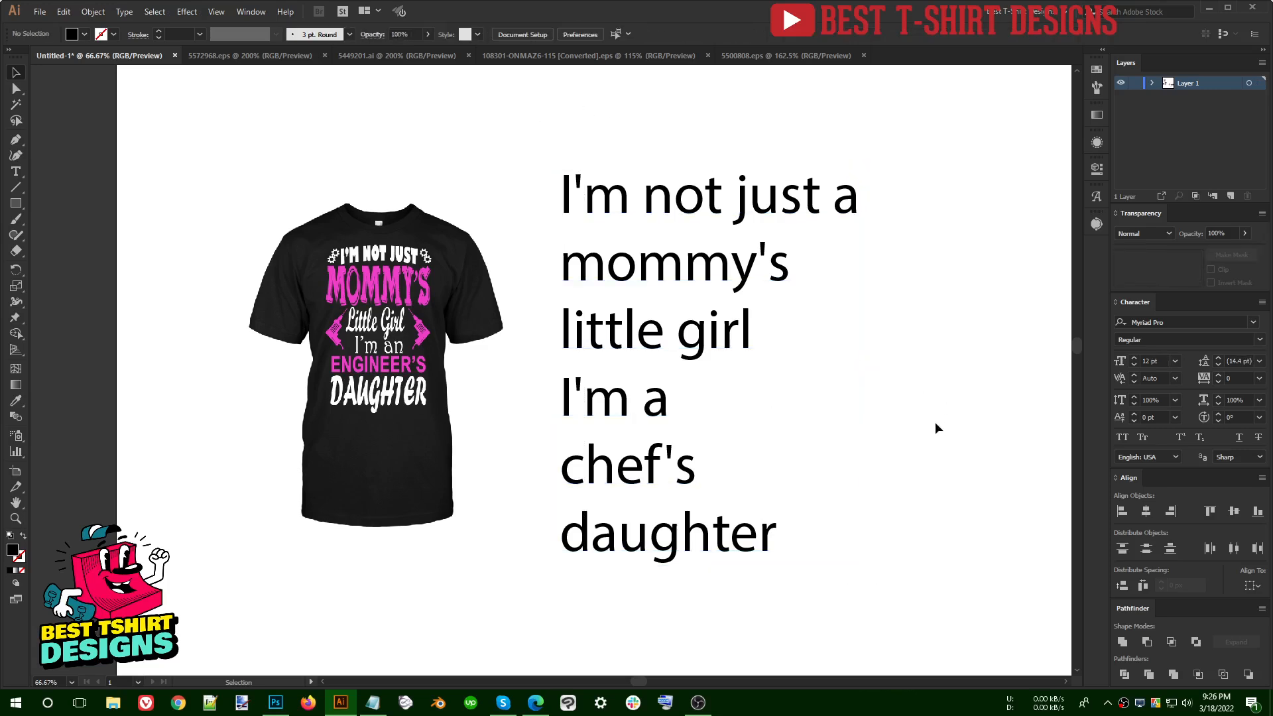
scroll(934, 427, up, 1)
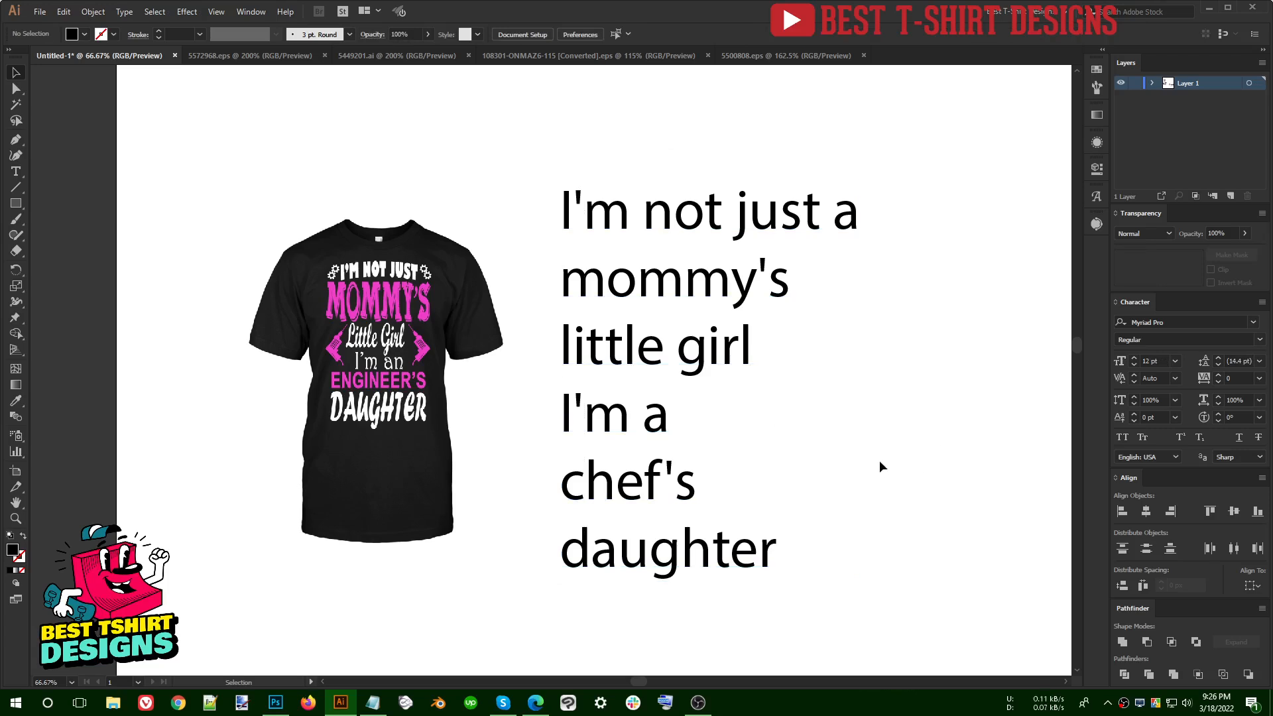
drag(162, 146, 526, 641)
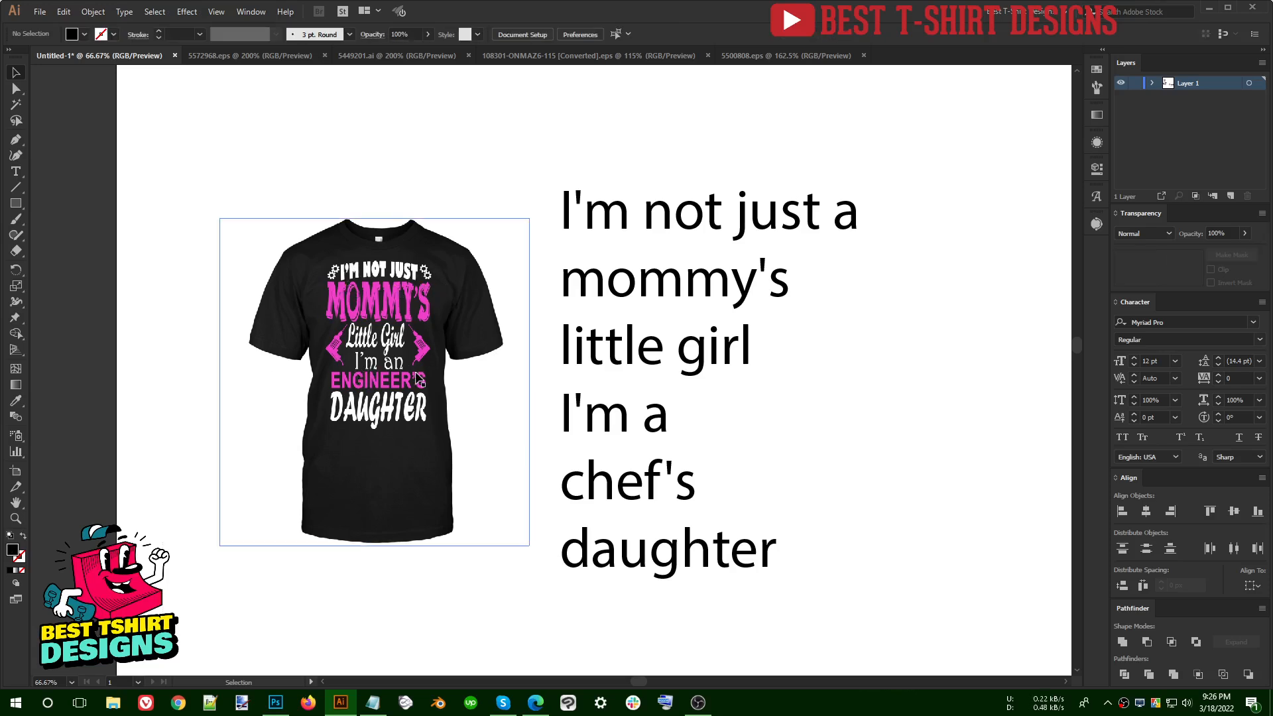
click(207, 197)
drag(182, 154, 538, 602)
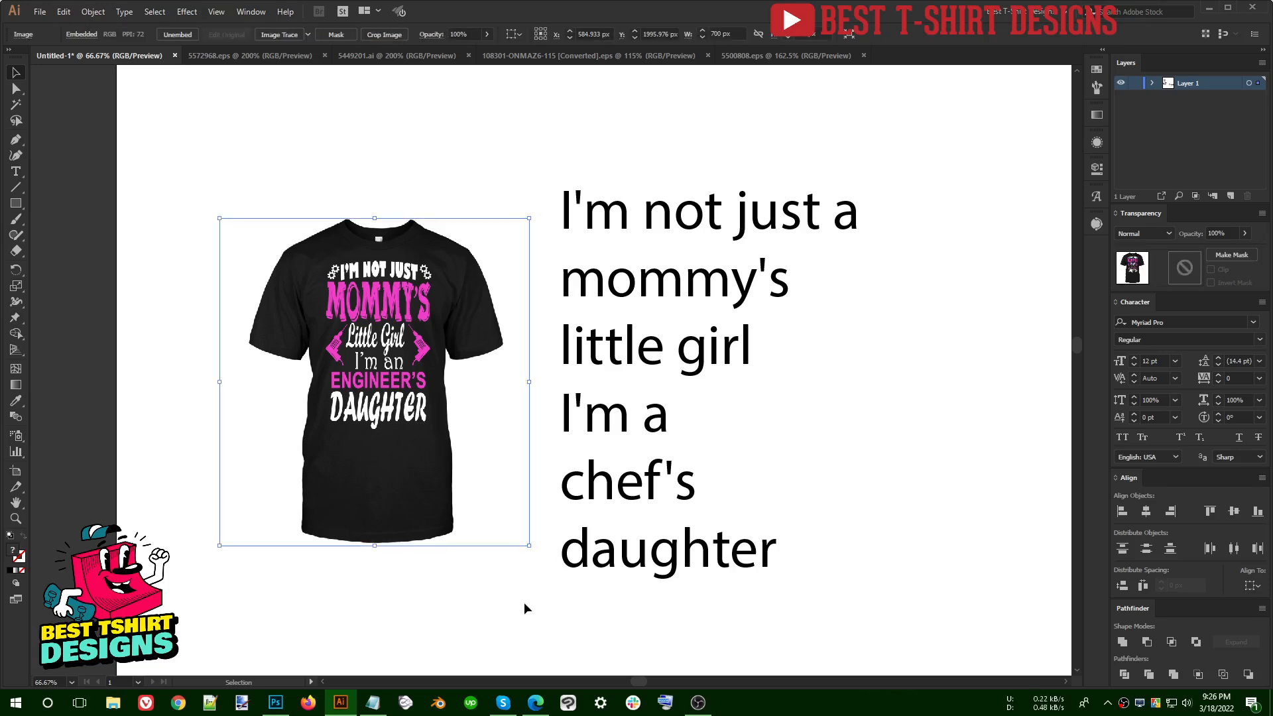
click(524, 602)
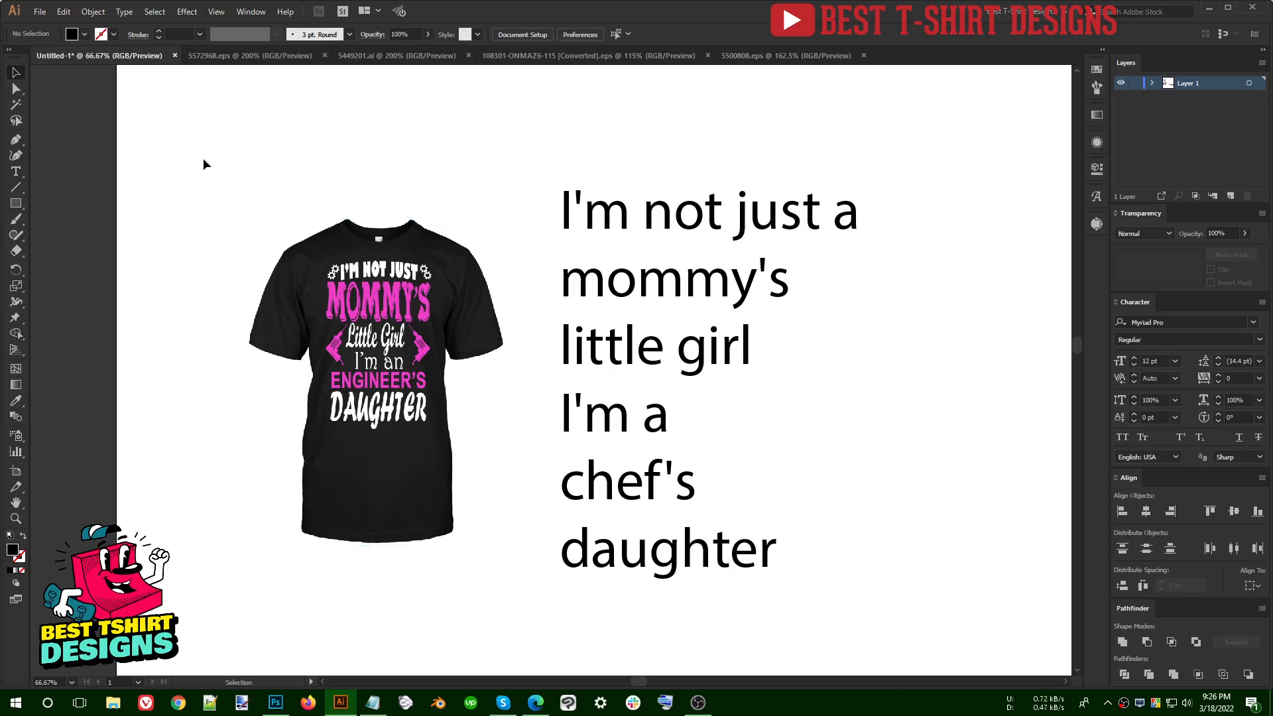
mouse_move(817, 486)
mouse_down()
mouse_move(590, 477)
mouse_move(767, 483)
mouse_move(817, 500)
mouse_up()
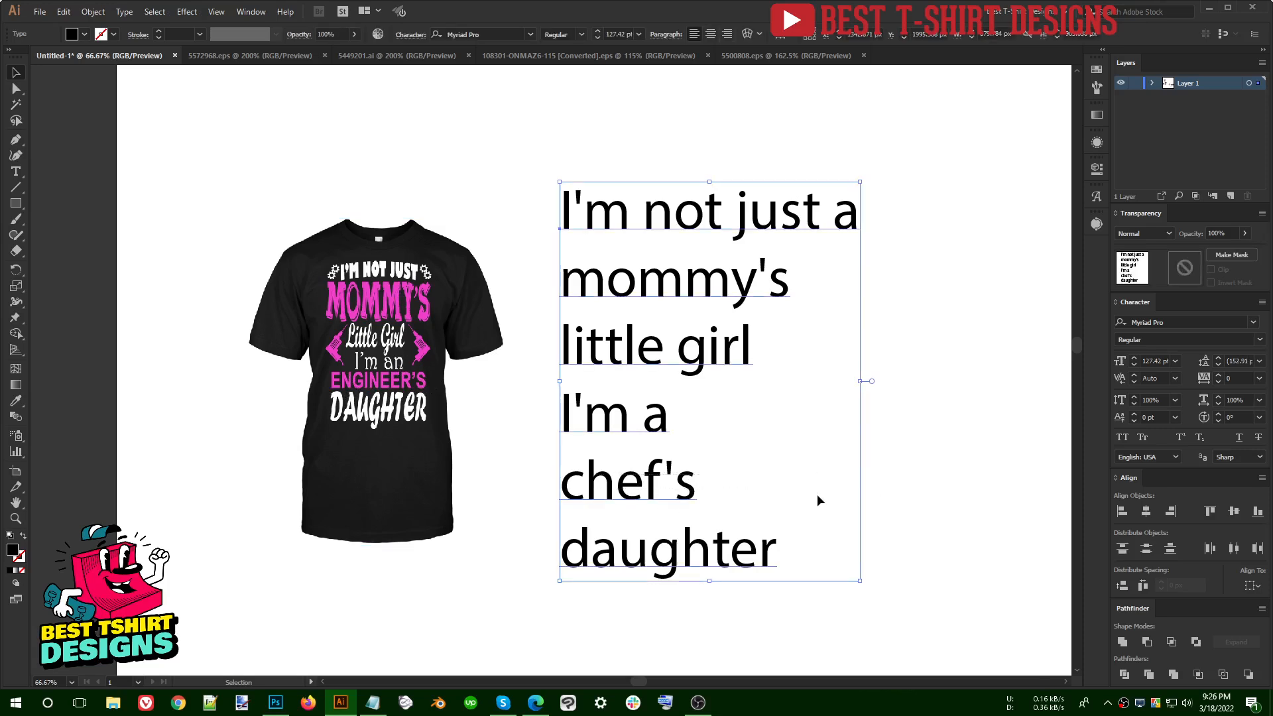
click(900, 482)
click(665, 484)
click(927, 491)
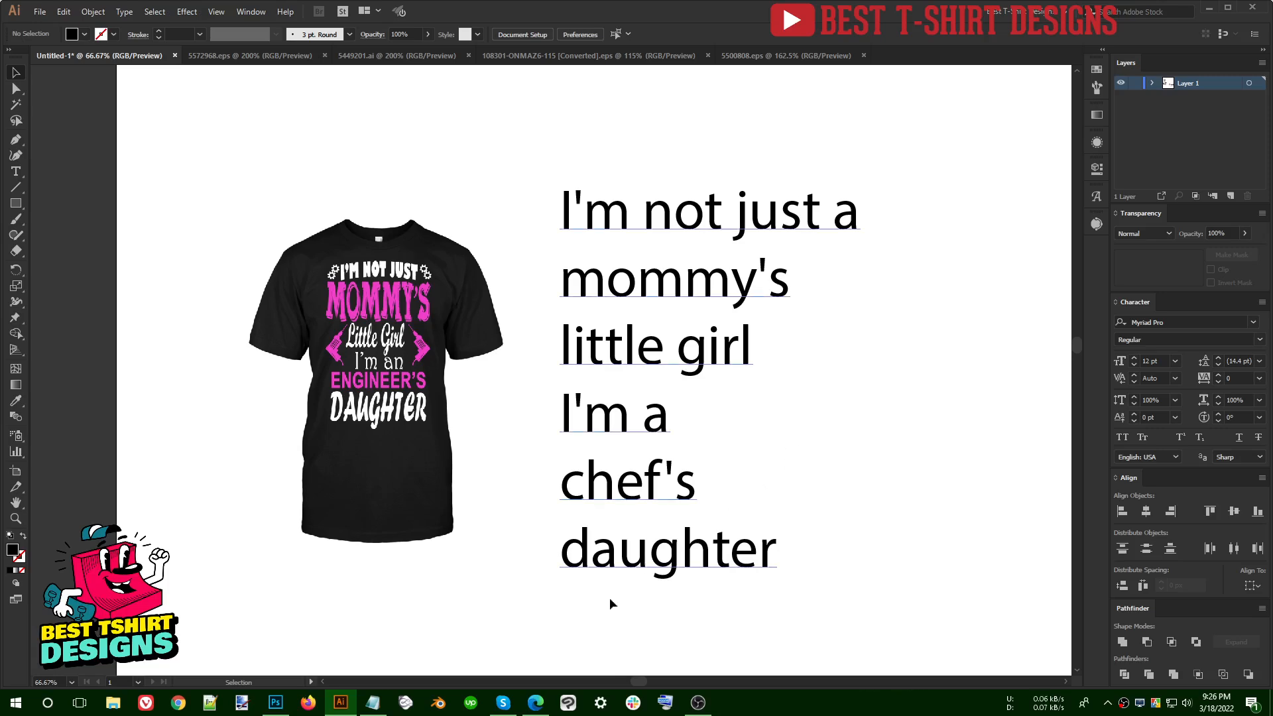
Step: Switch to the Edge browser and compare the Google search phrase with the slogan text in Notepad
click(536, 702)
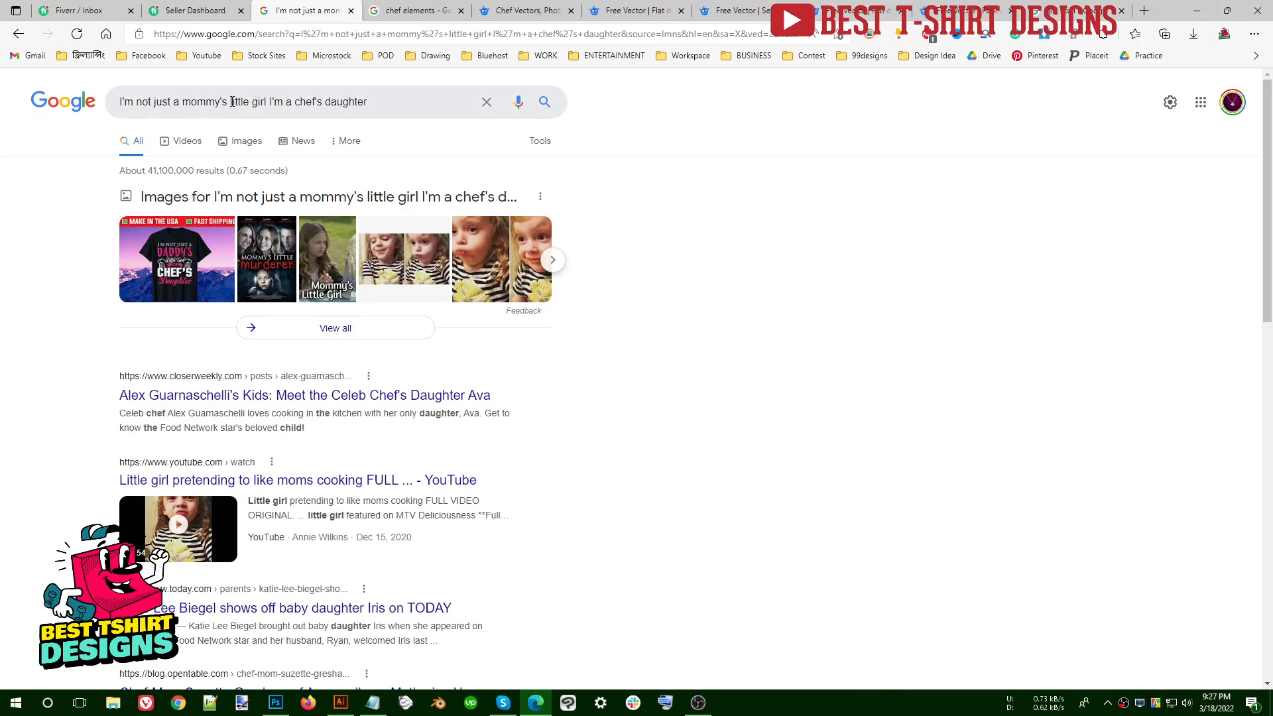
click(373, 702)
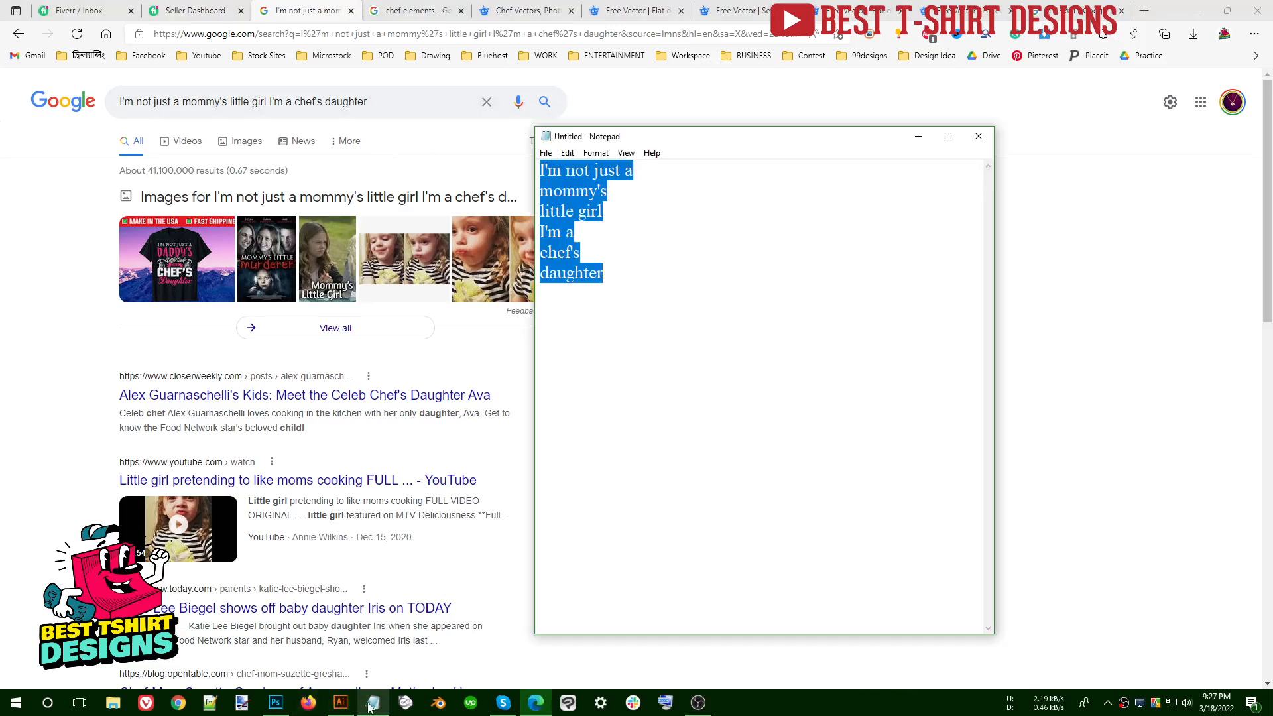
click(261, 98)
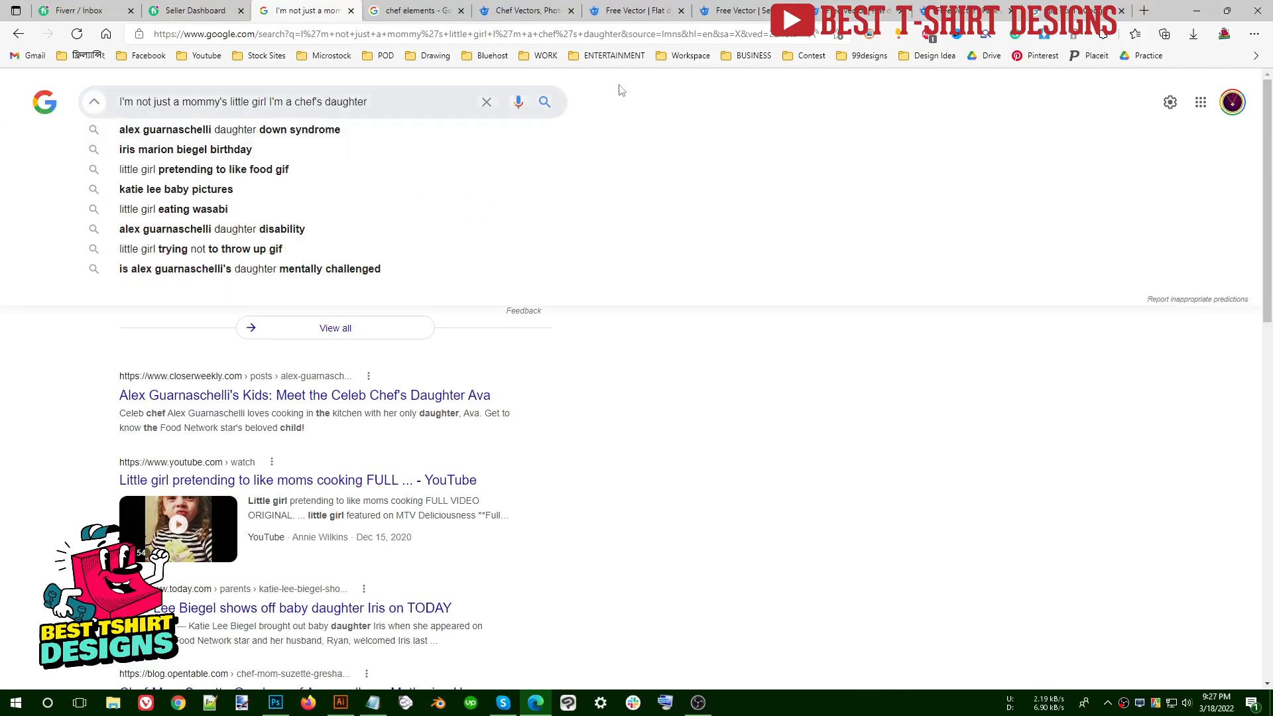
click(640, 100)
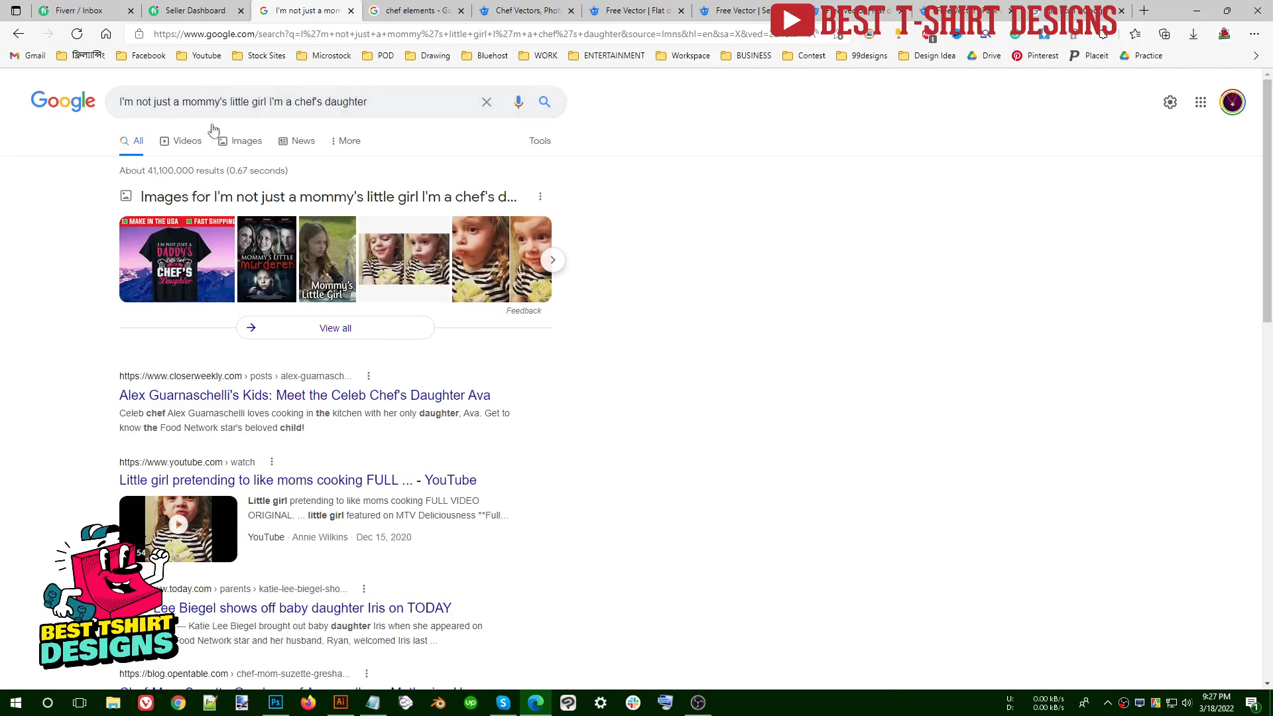
click(200, 96)
key(BackSpace)
text(h)
key(Return)
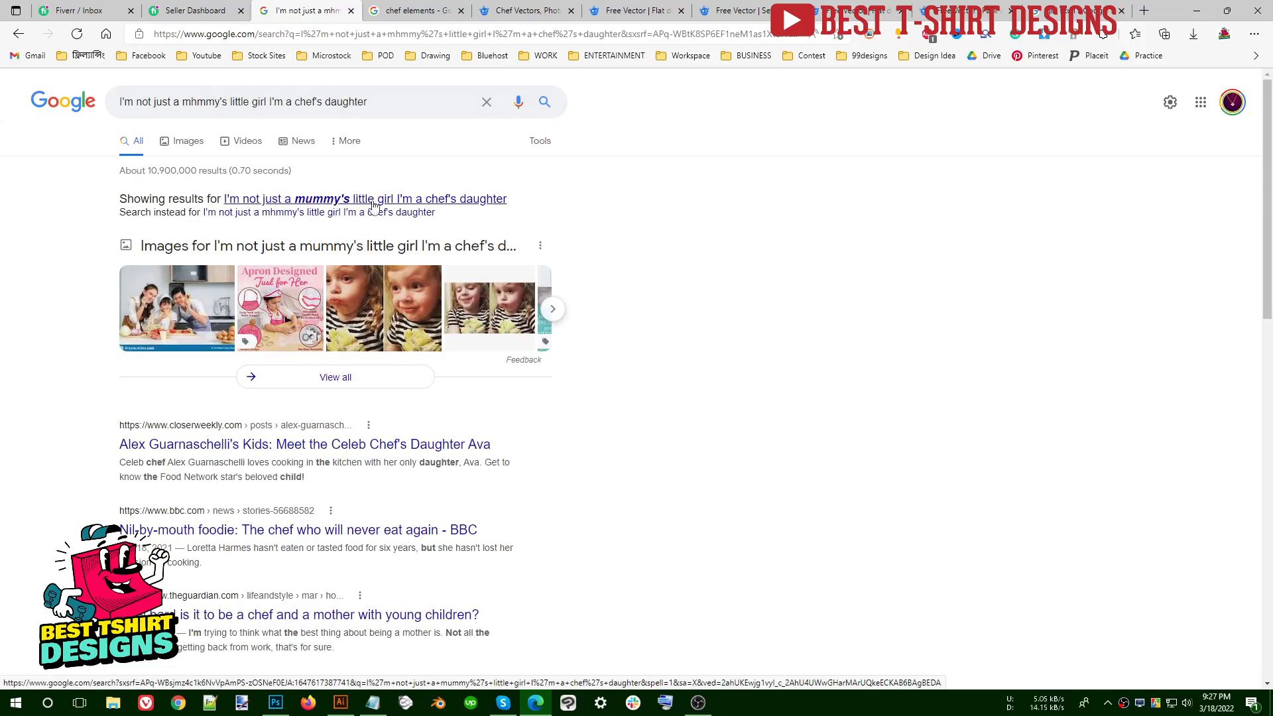
click(417, 202)
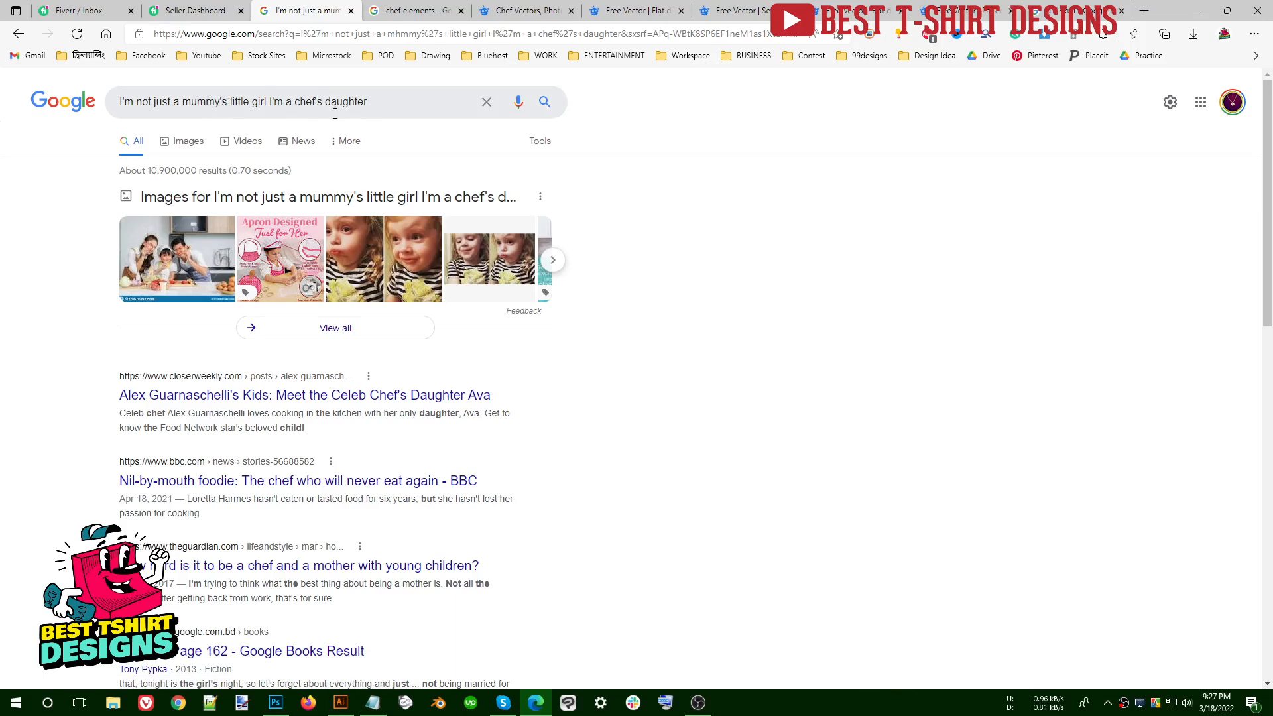
click(18, 35)
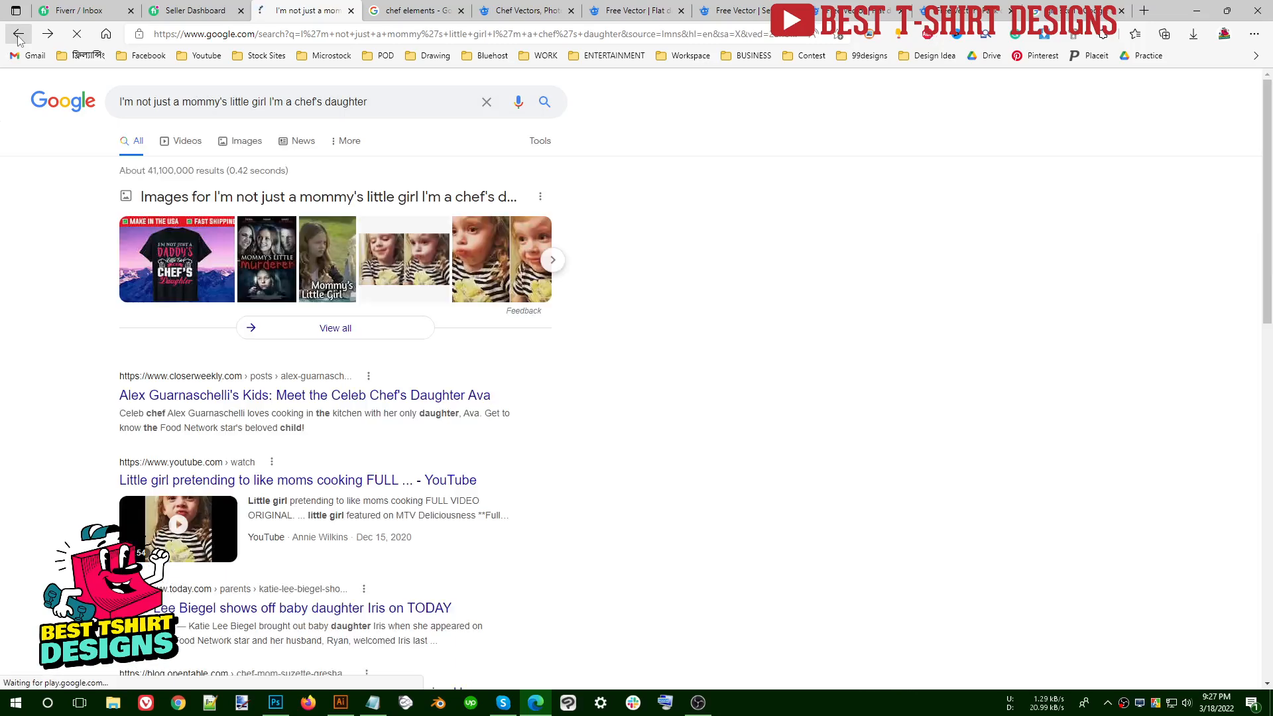
Step: Examine the Daddy's Little Girl chef T-shirt in the image results and the related "Cooking" and "Just Call Me the Chef!" designs
click(163, 257)
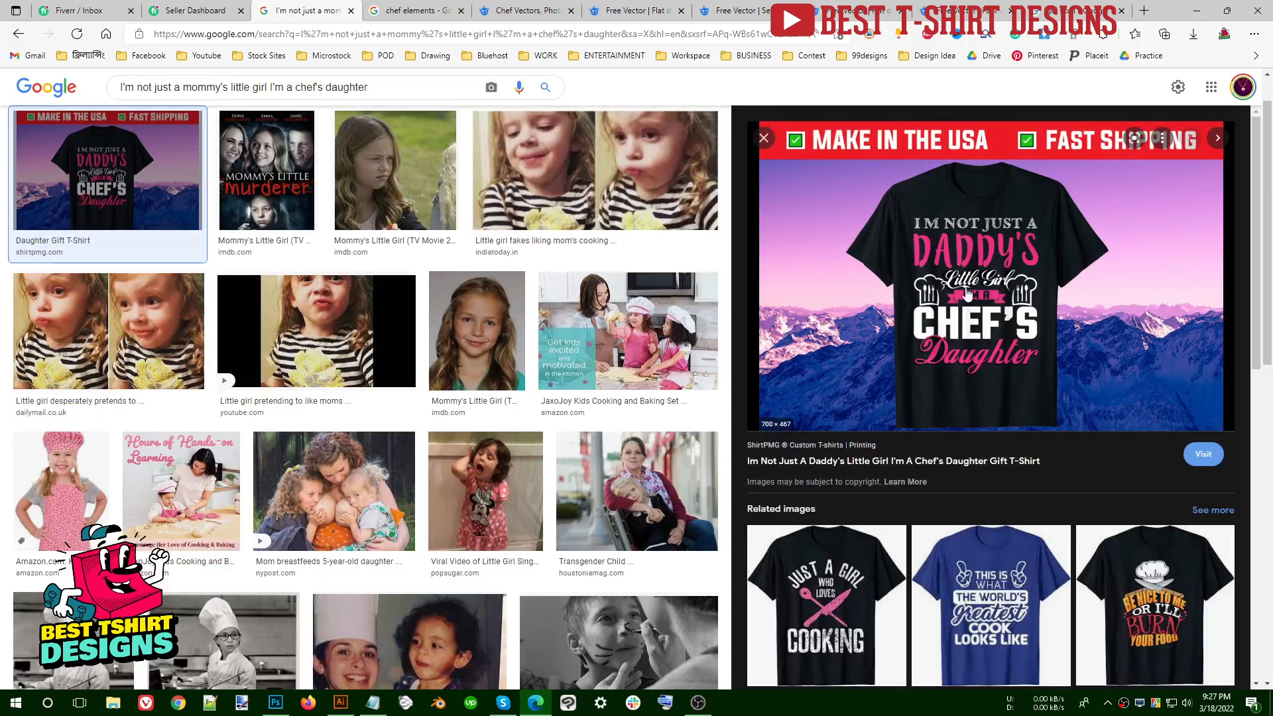
click(860, 592)
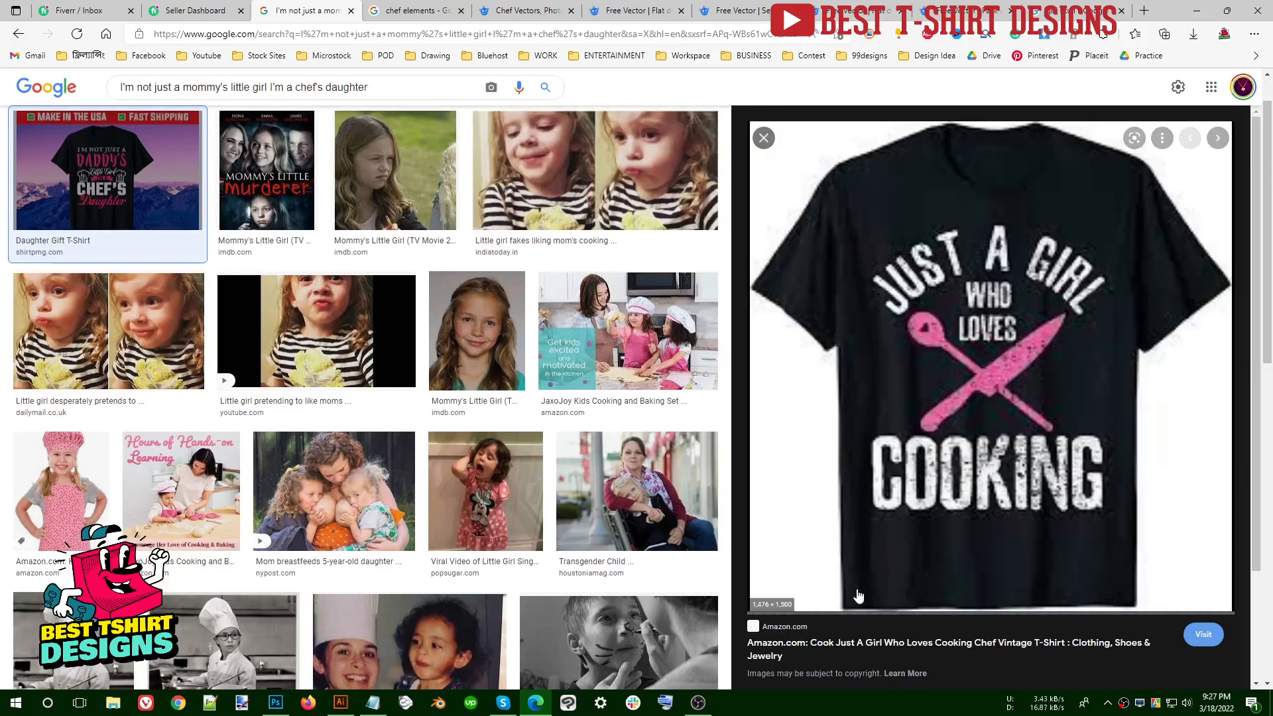
scroll(1046, 436, down, 10)
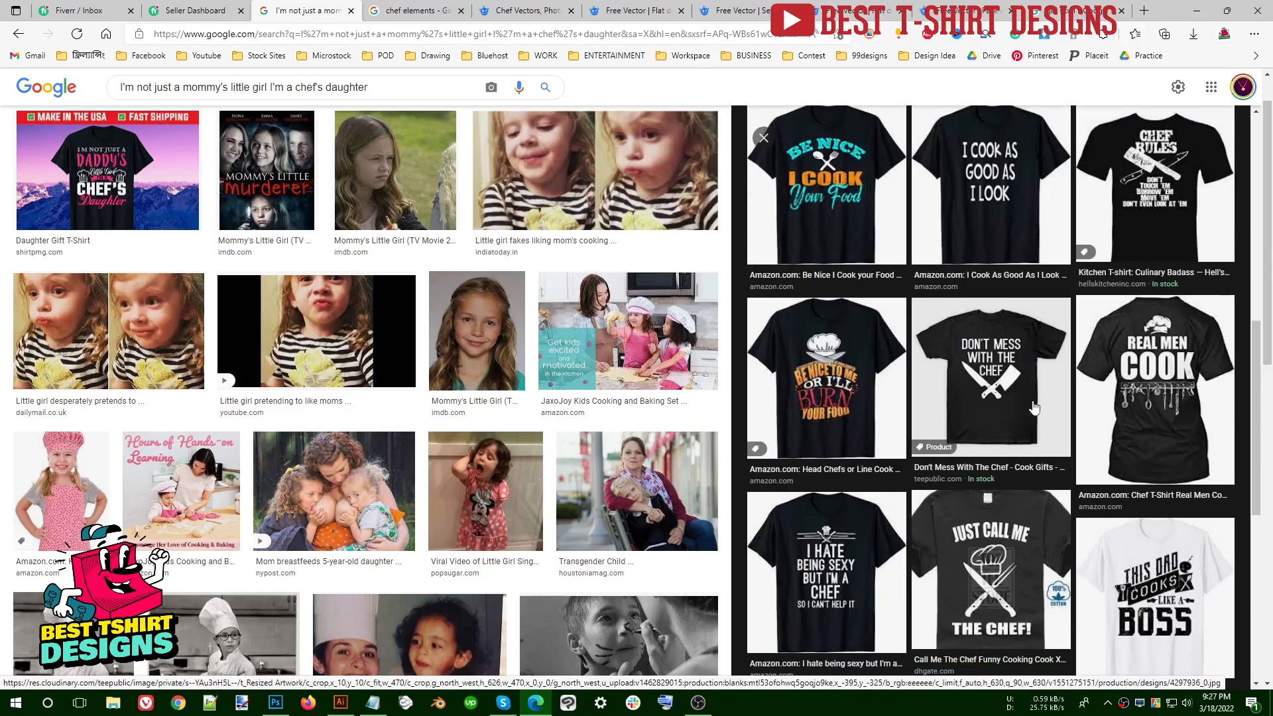
click(1014, 588)
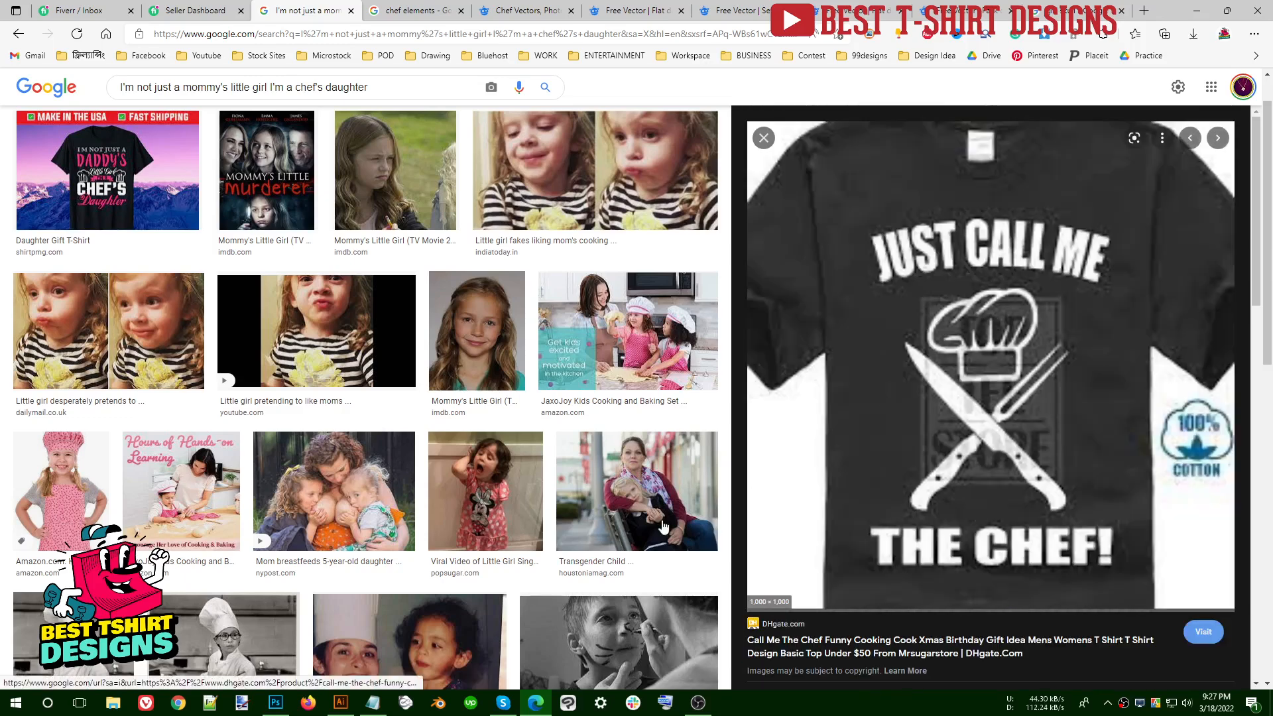
Step: Switch to Illustrator and move the six-line slogan text block horizontally, slightly farther away from the reference T-shirt
click(341, 702)
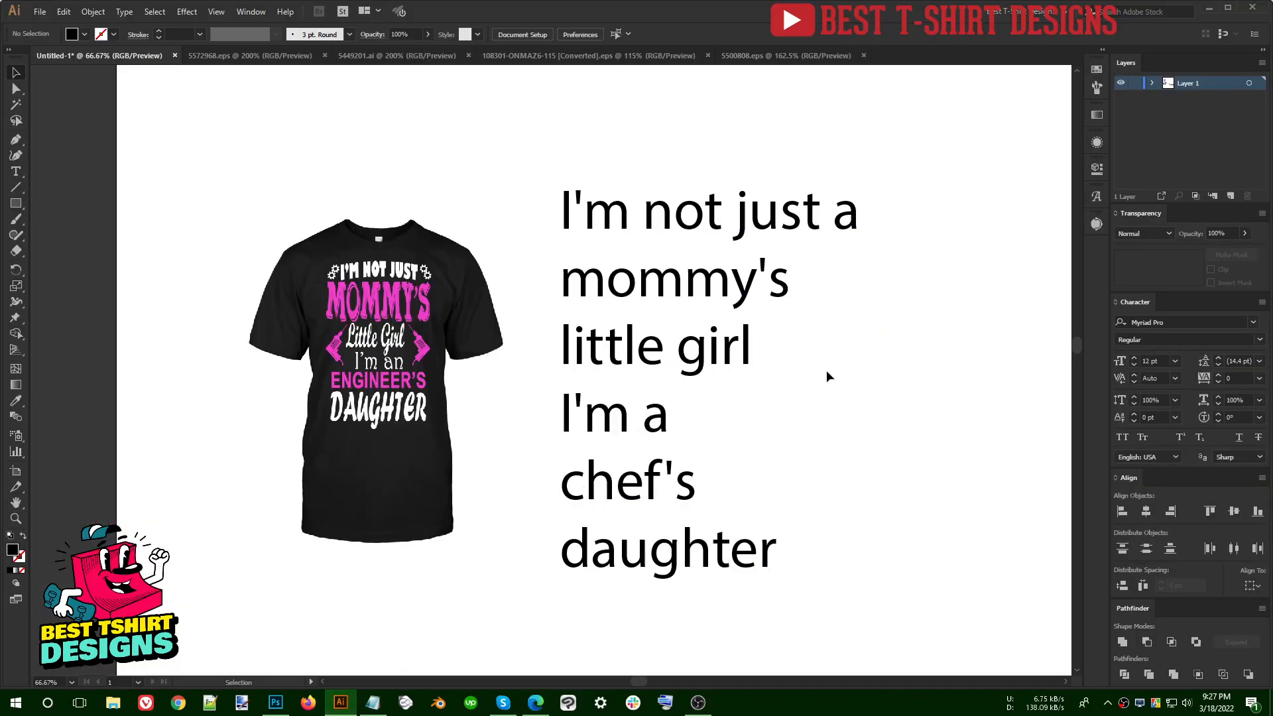
drag(888, 621, 551, 125)
drag(680, 356, 736, 356)
click(905, 361)
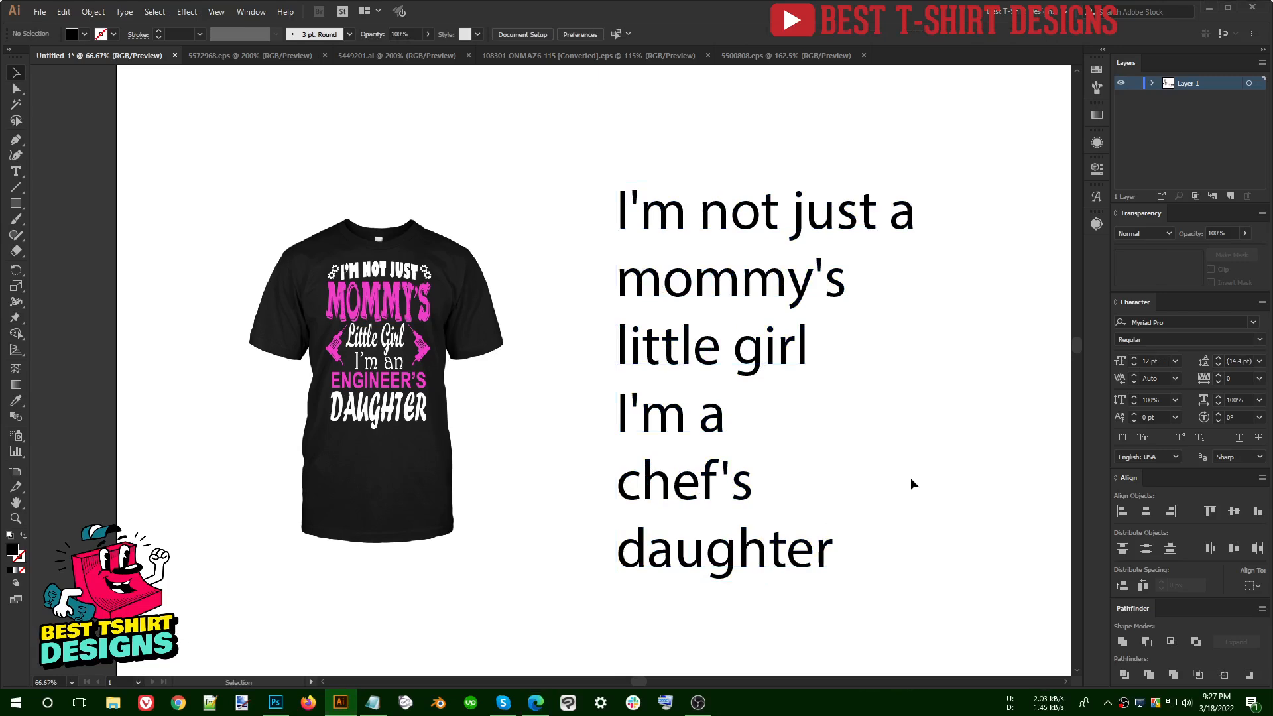
click(737, 494)
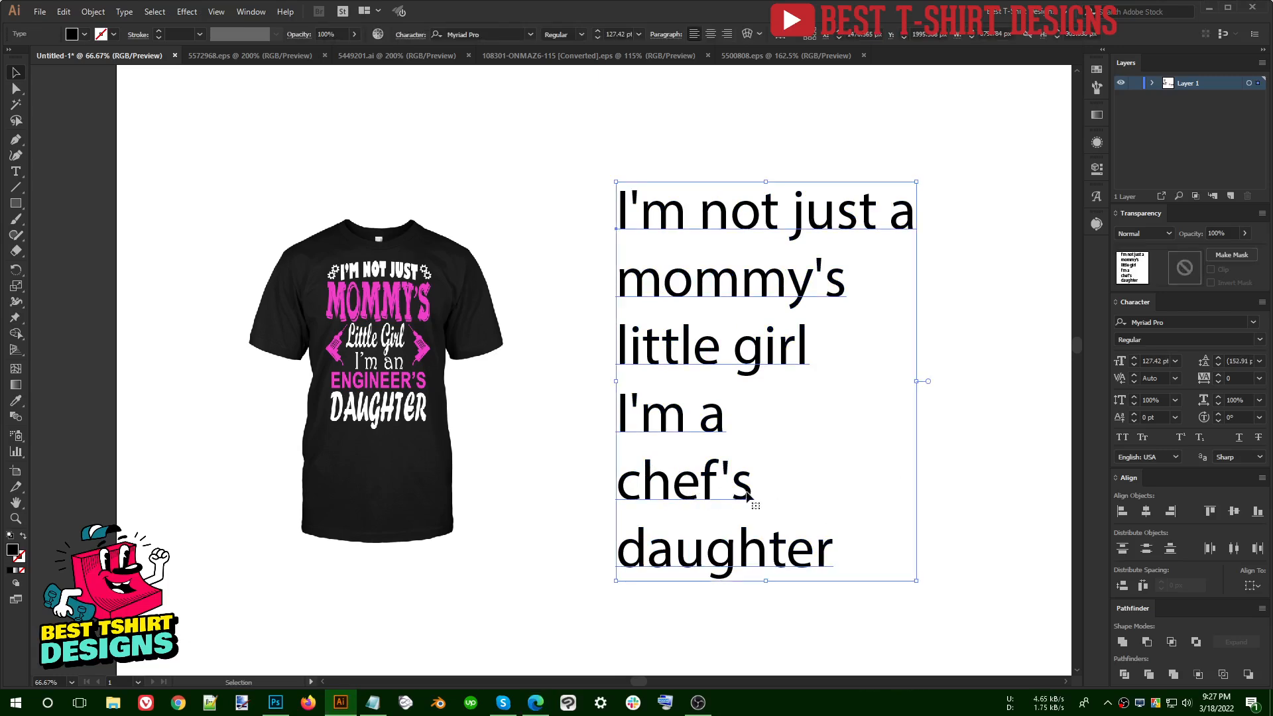
click(539, 593)
Step: Switch to the Edge browser and examine the "chef elements" image results, enlarging the Chef menu logo elements picture
click(536, 702)
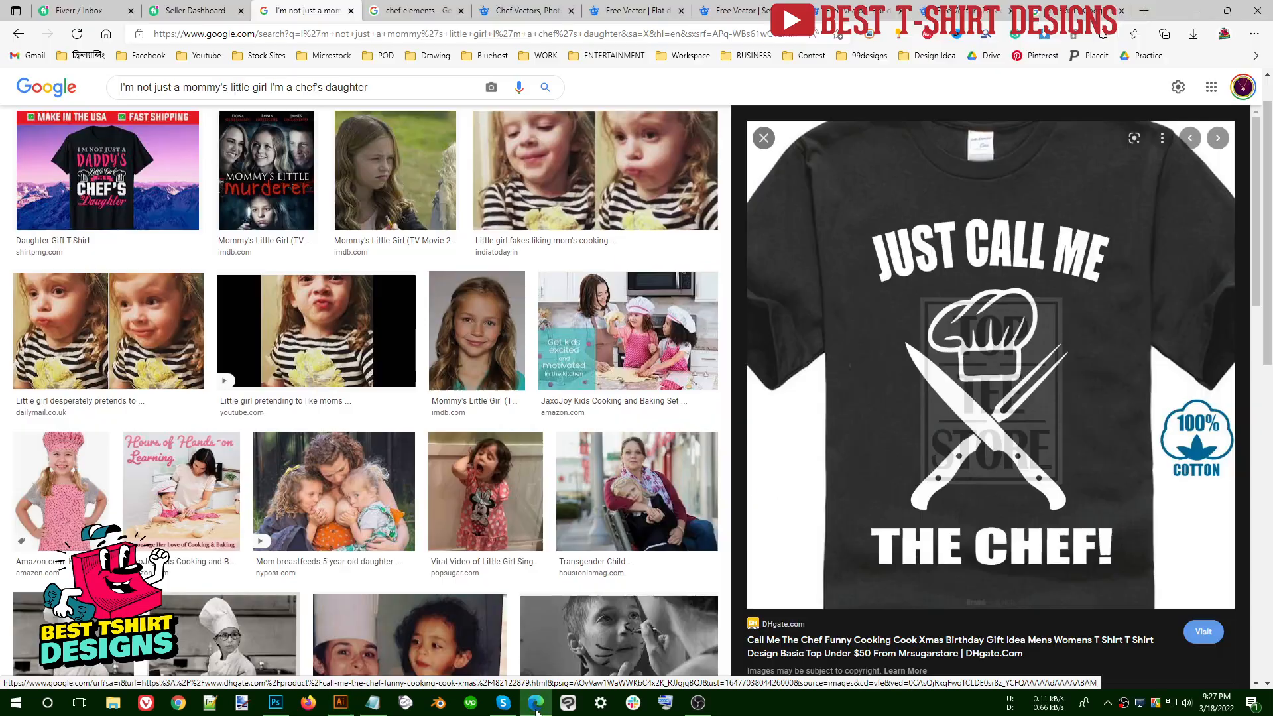
click(424, 10)
scroll(151, 109, down, 5)
scroll(151, 110, up, 5)
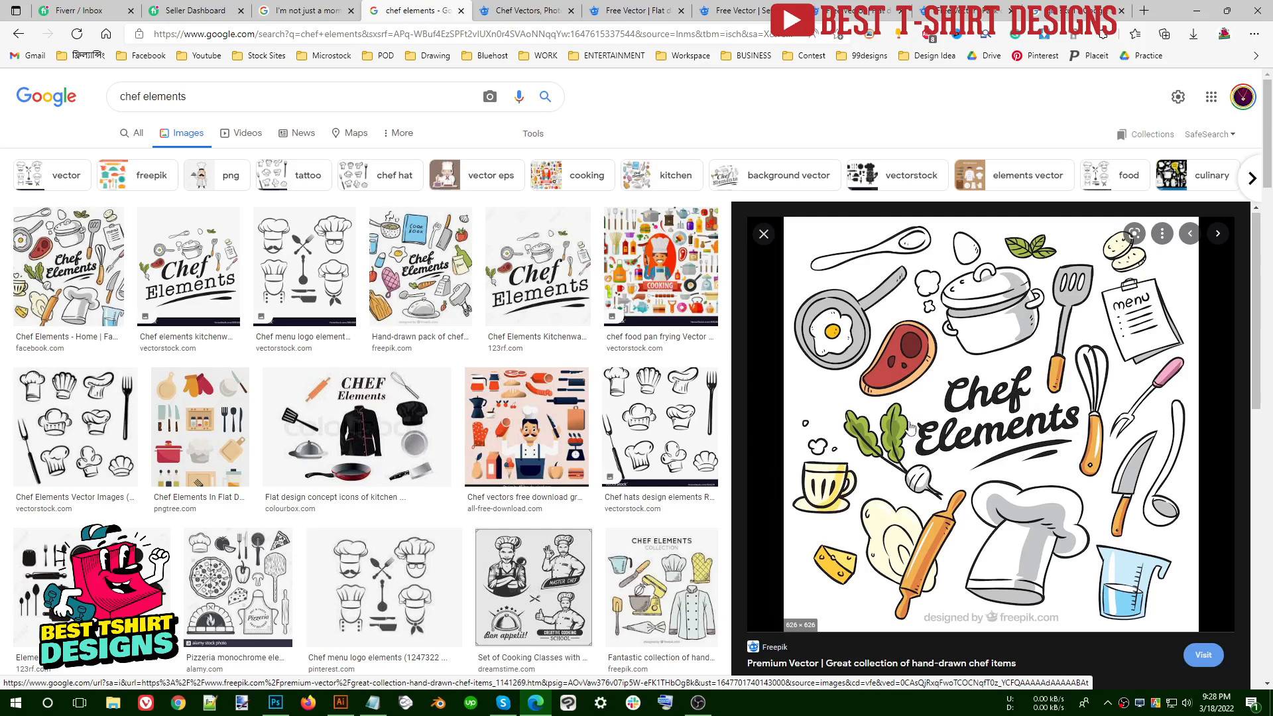
click(383, 587)
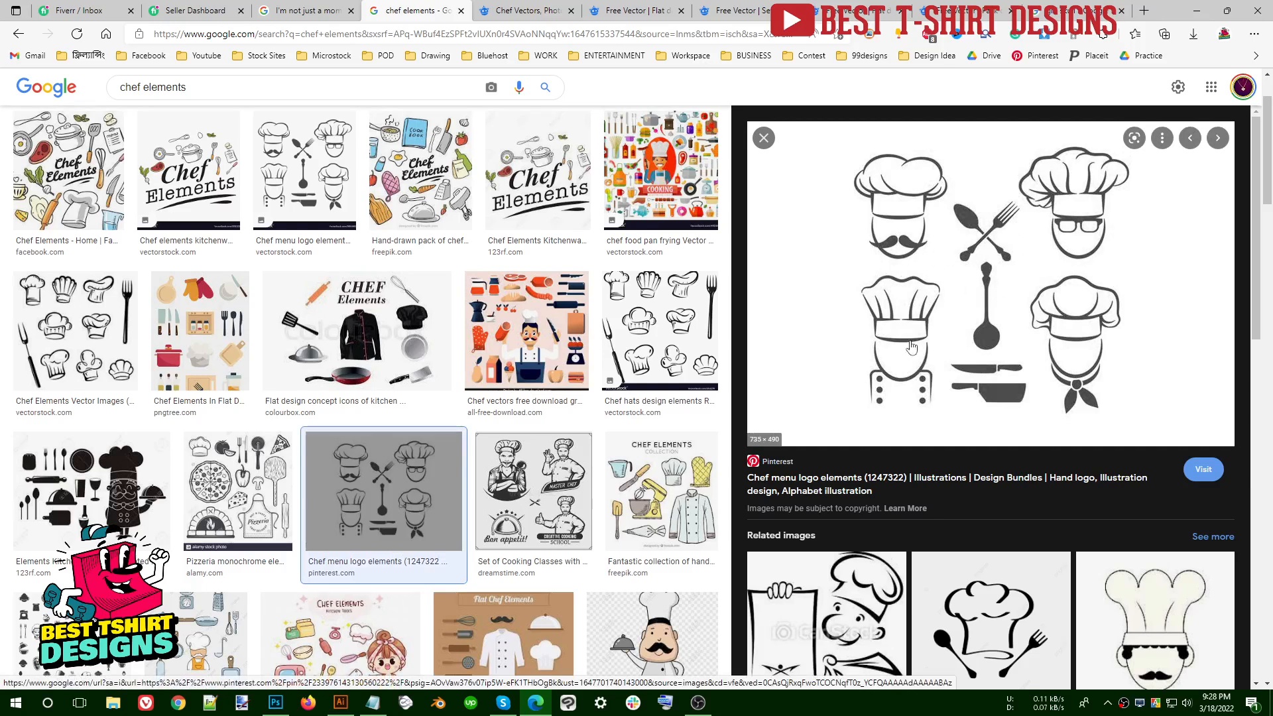
Step: Review the open Freepik pages with chef vectors, chef logo templates, silhouette flames and catering logos
click(512, 9)
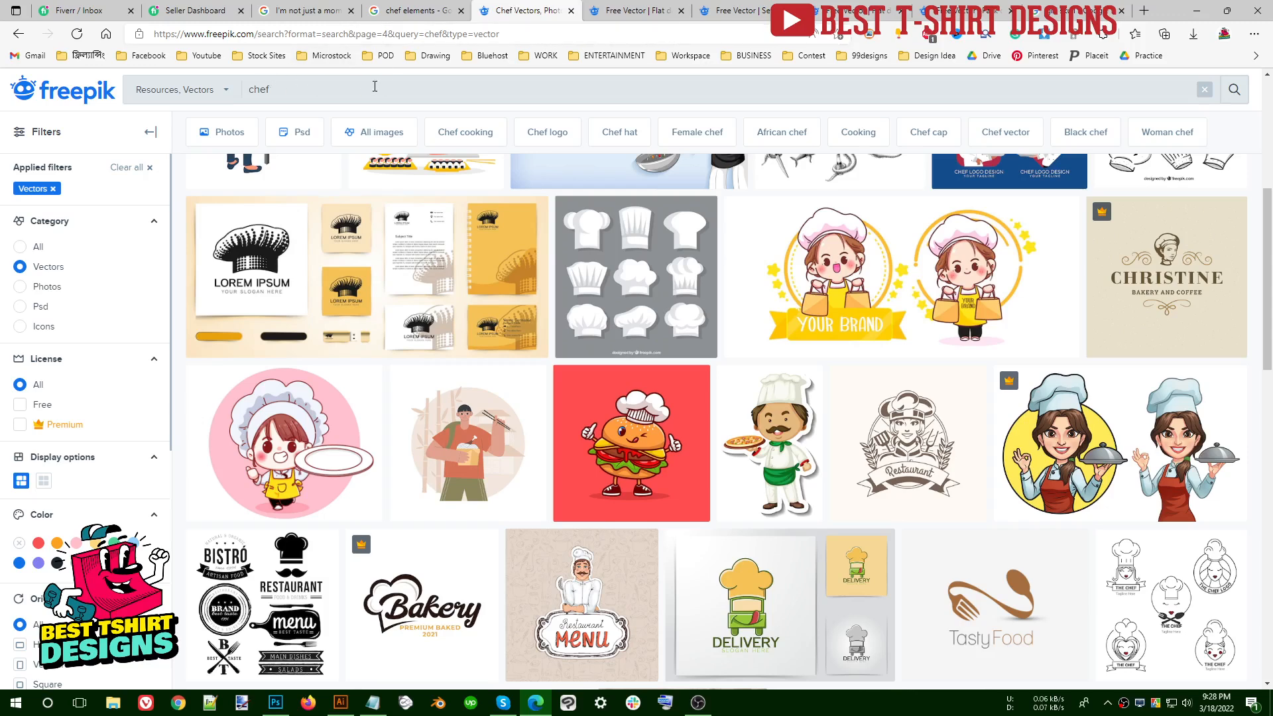
click(615, 8)
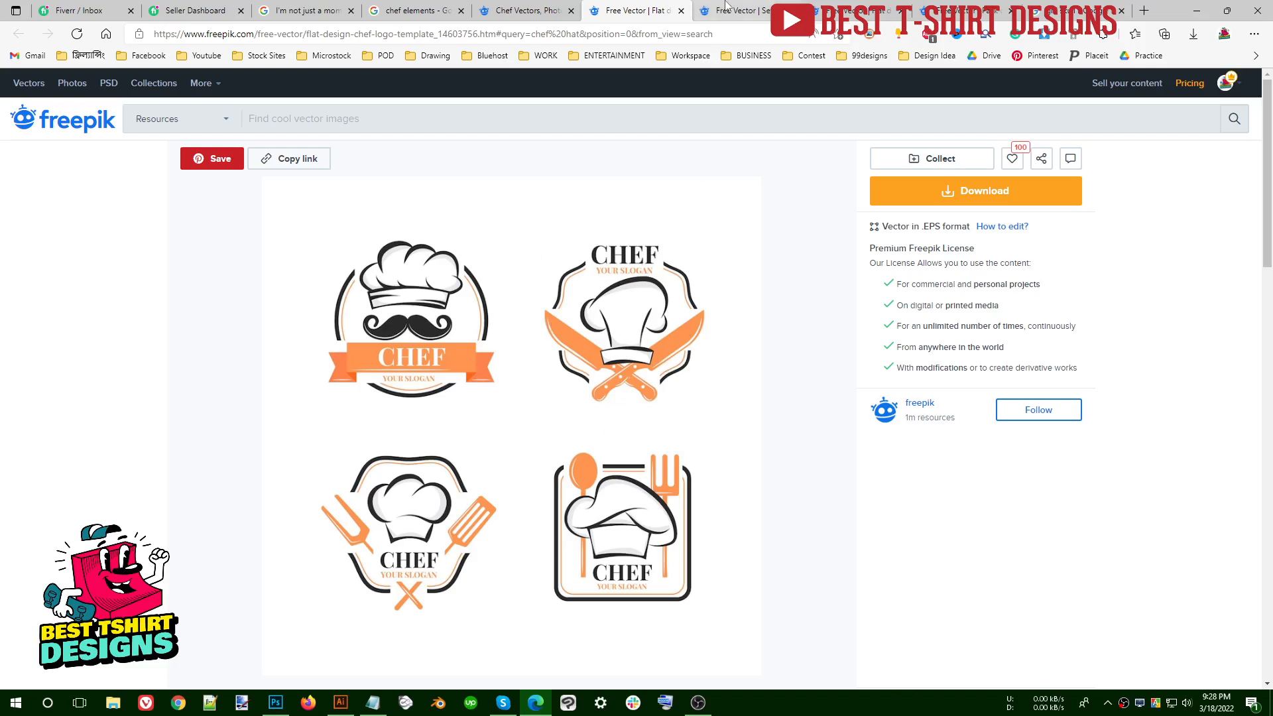
key(ctrl+Tab)
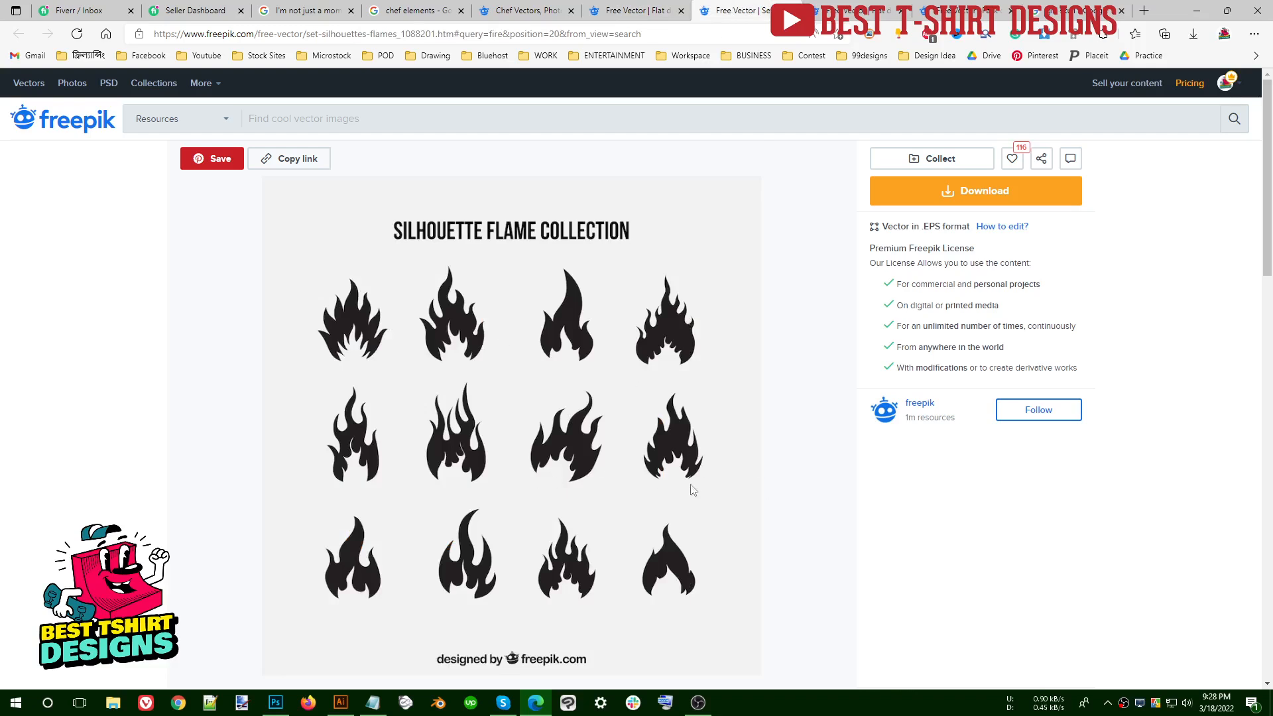
key(ctrl+shift+Tab)
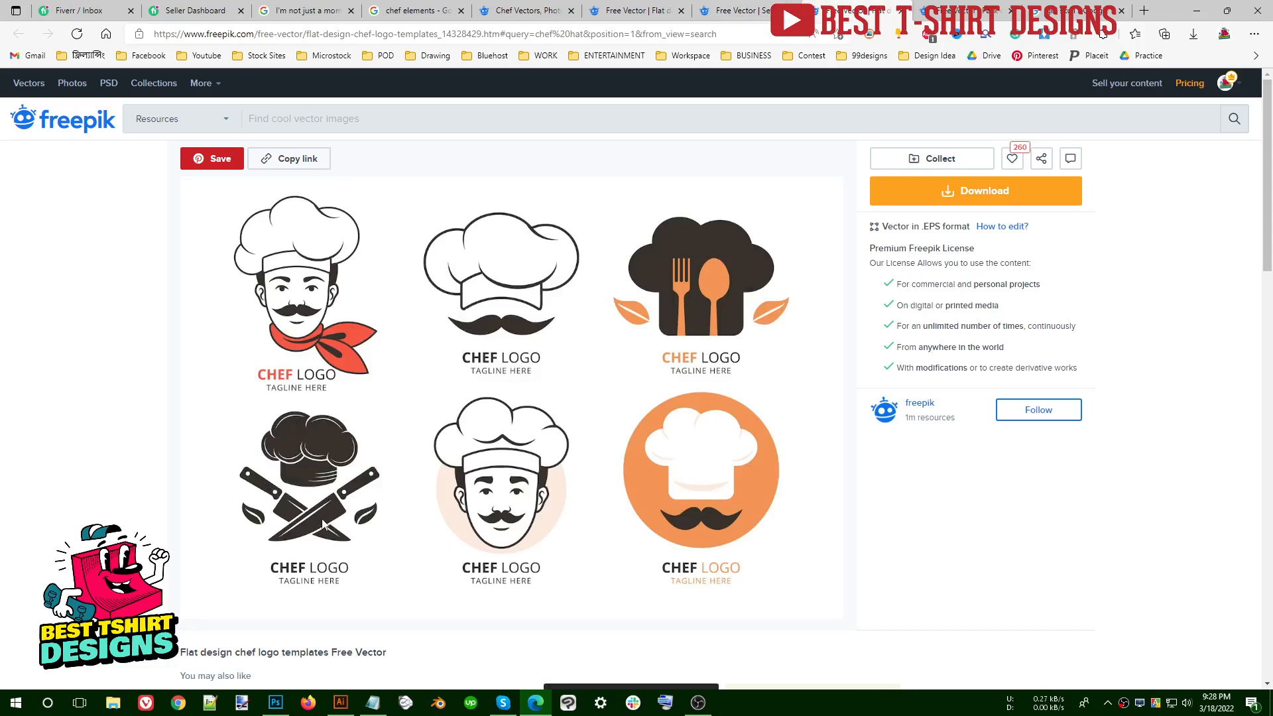
click(957, 8)
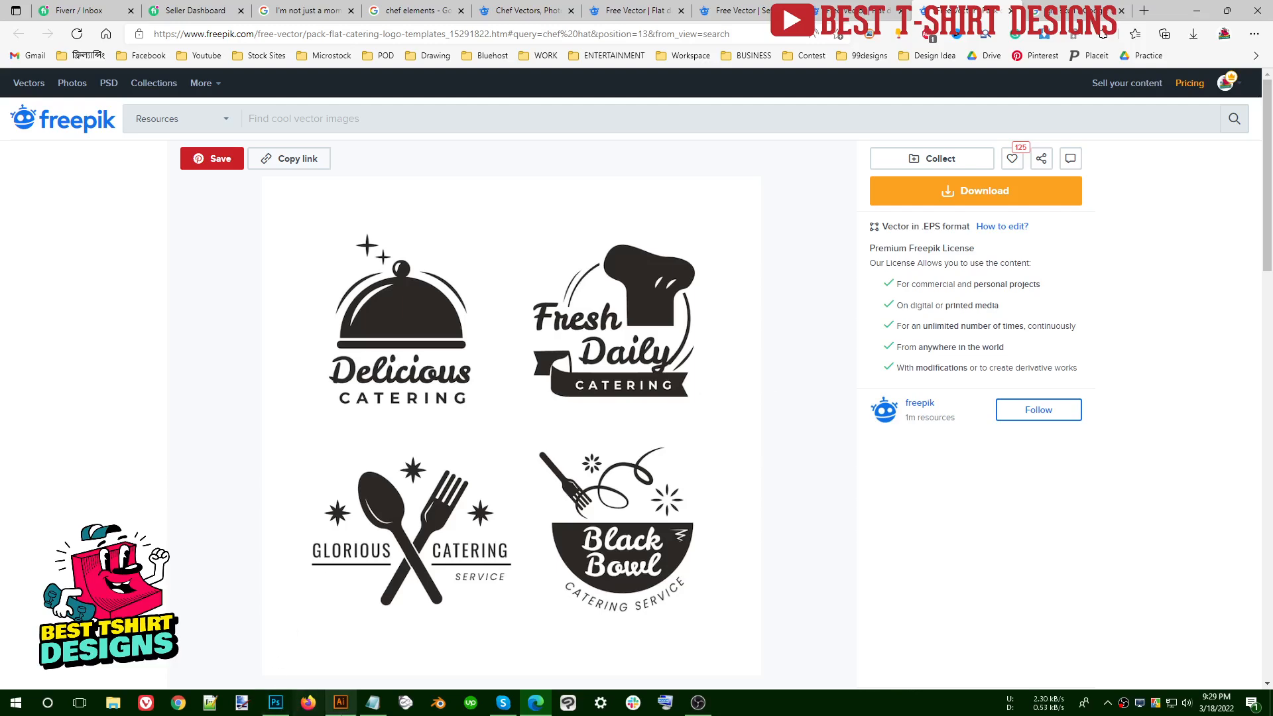
Step: Switch to Illustrator and examine the pencil layout sketch placed above the T-shirt and slogan up close
click(340, 702)
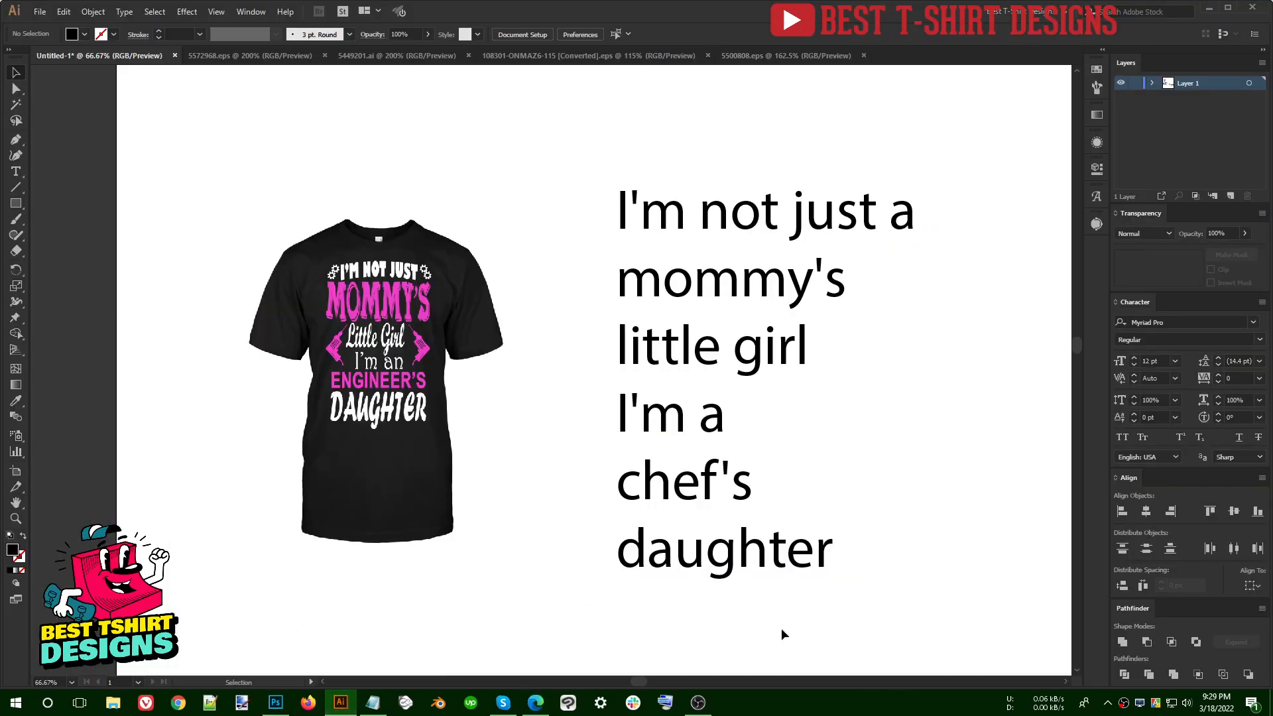
drag(915, 598, 599, 123)
click(957, 458)
scroll(634, 483, up, 2)
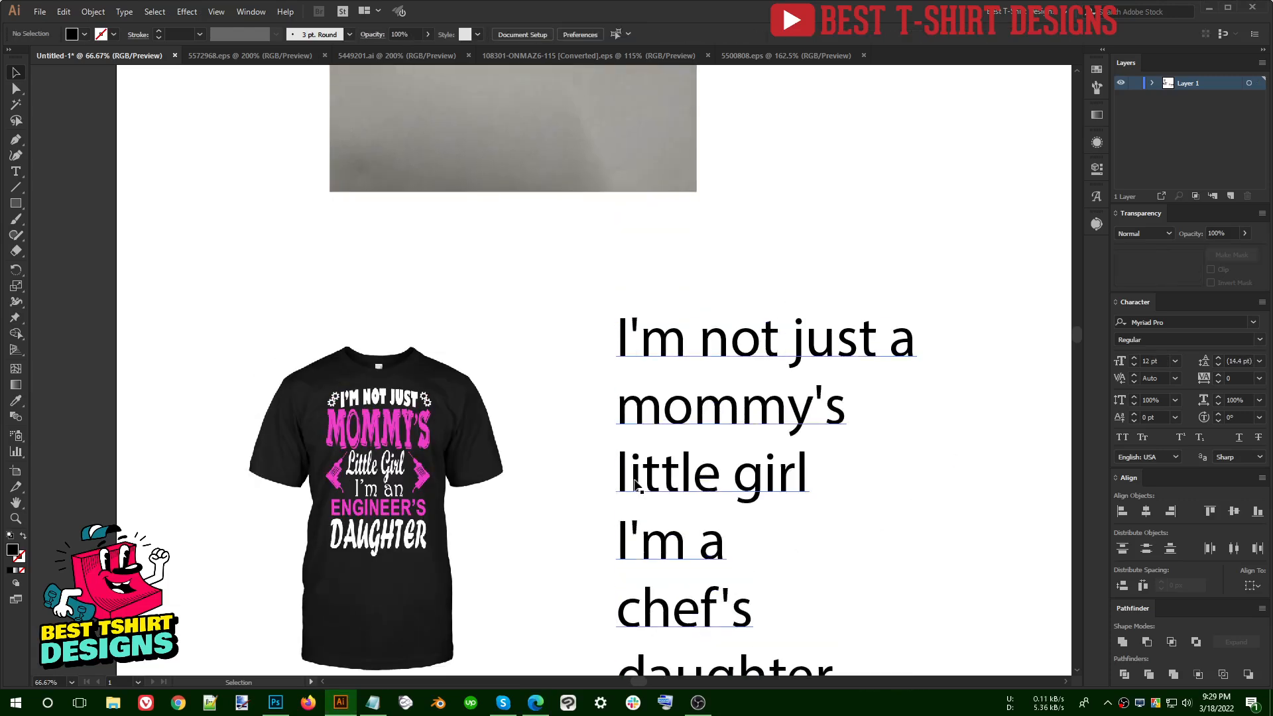
scroll(634, 484, up, 6)
click(520, 451)
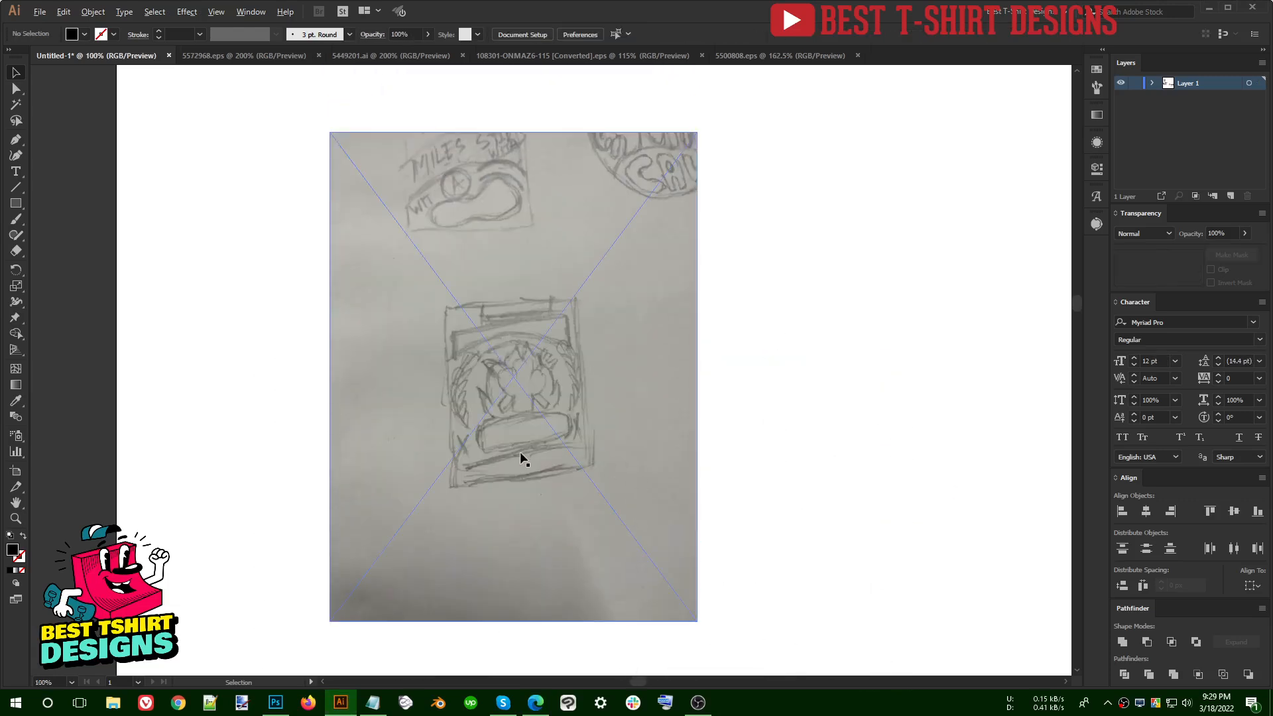
scroll(519, 451, up, 2)
scroll(992, 428, up, 1)
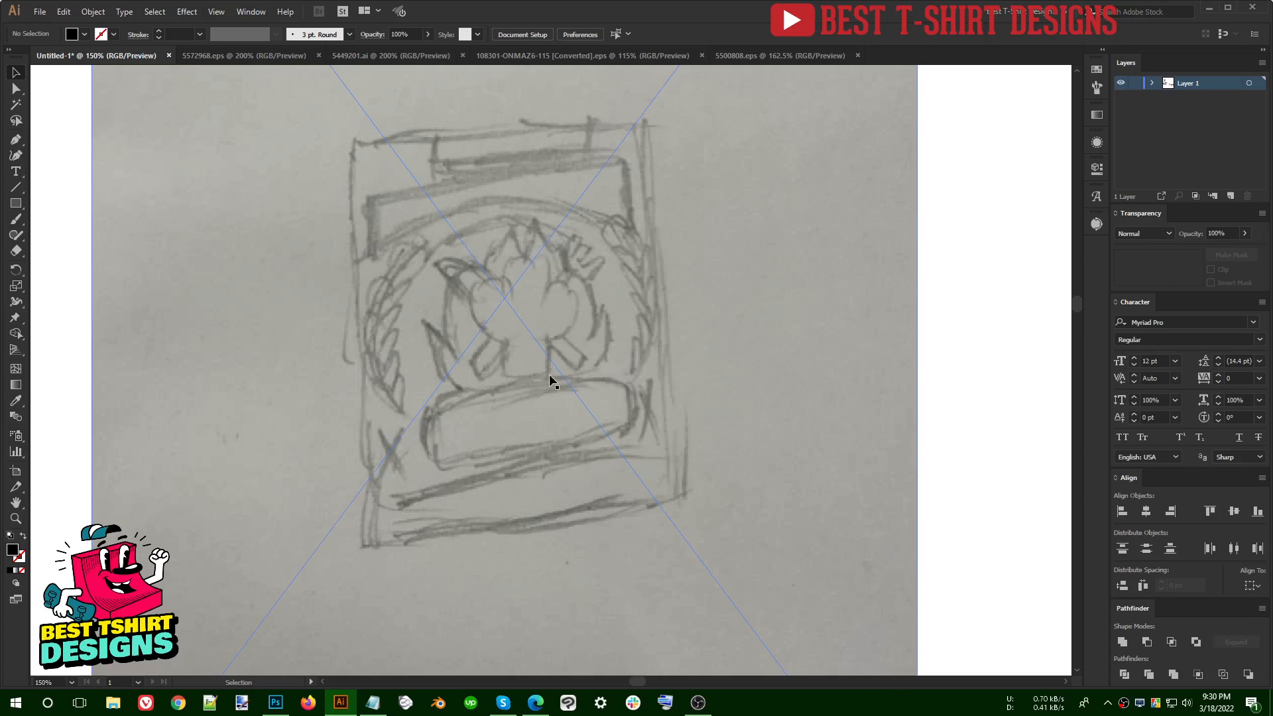
Step: Shift the six-line slogan slightly sideways, a little farther from the reference T-shirt
alt+scroll(415, 269, down, 4)
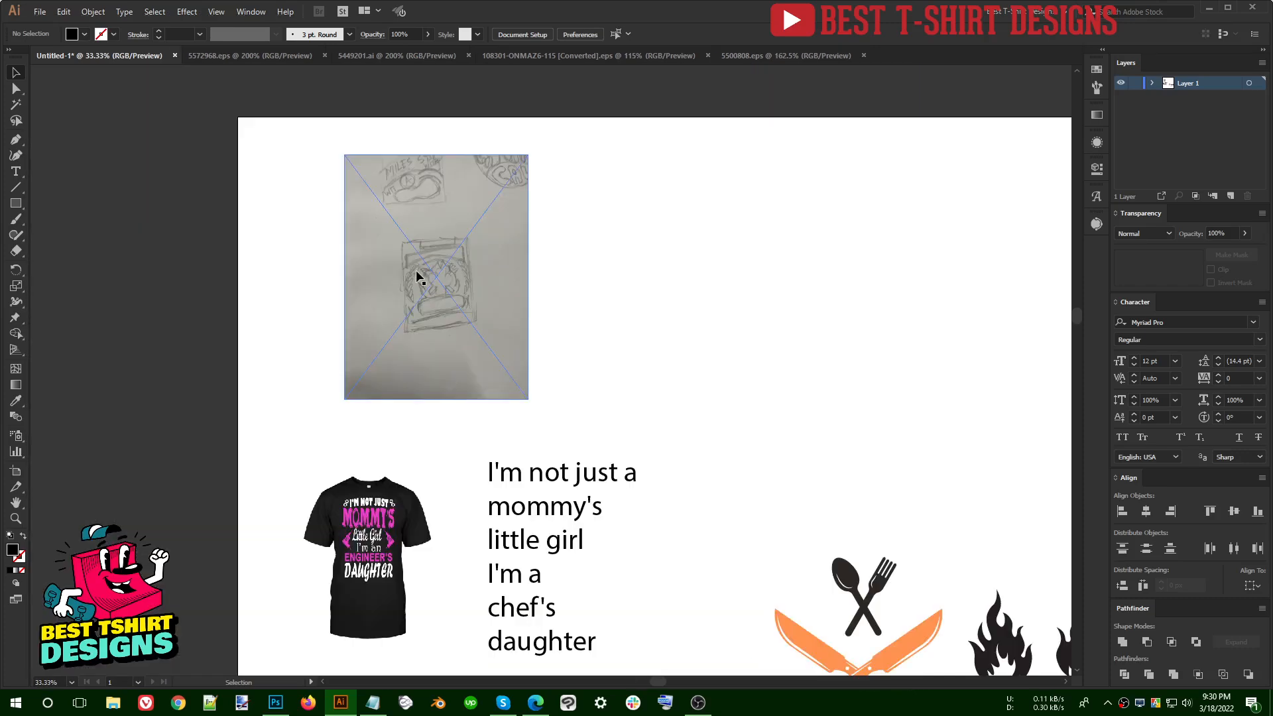
scroll(421, 273, down, 3)
drag(701, 308, 518, 249)
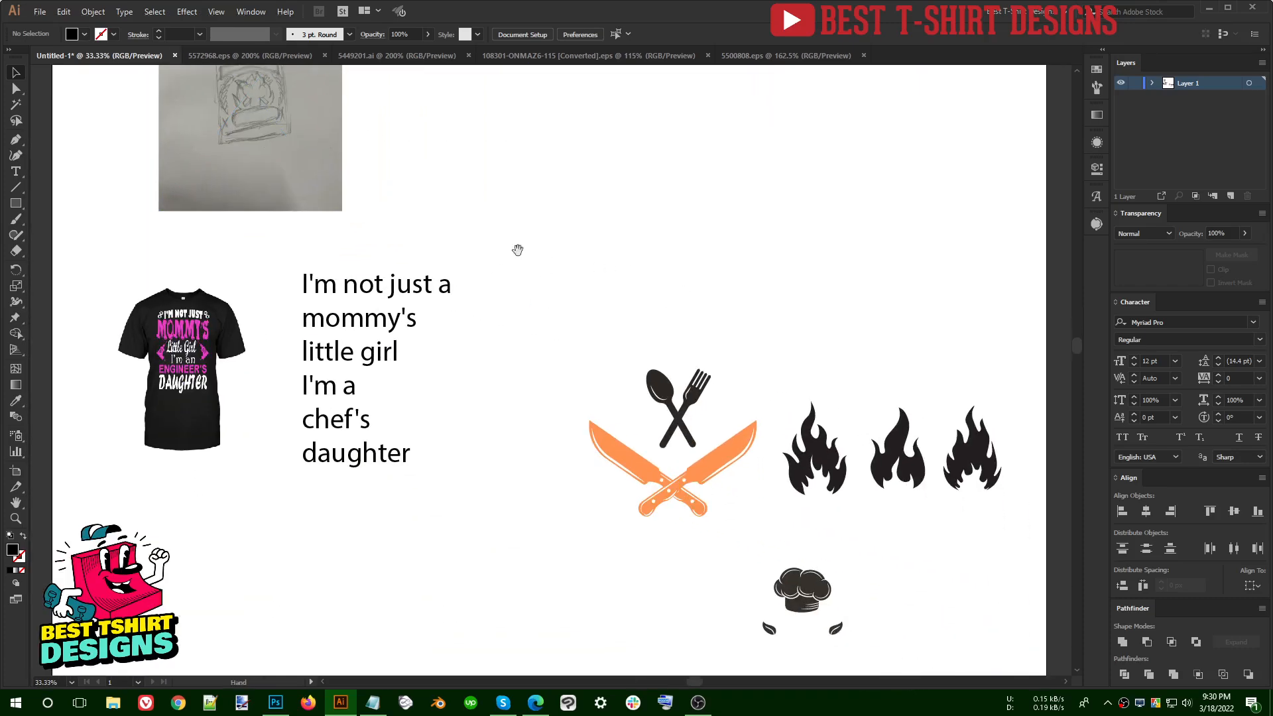
scroll(517, 256, up, 1)
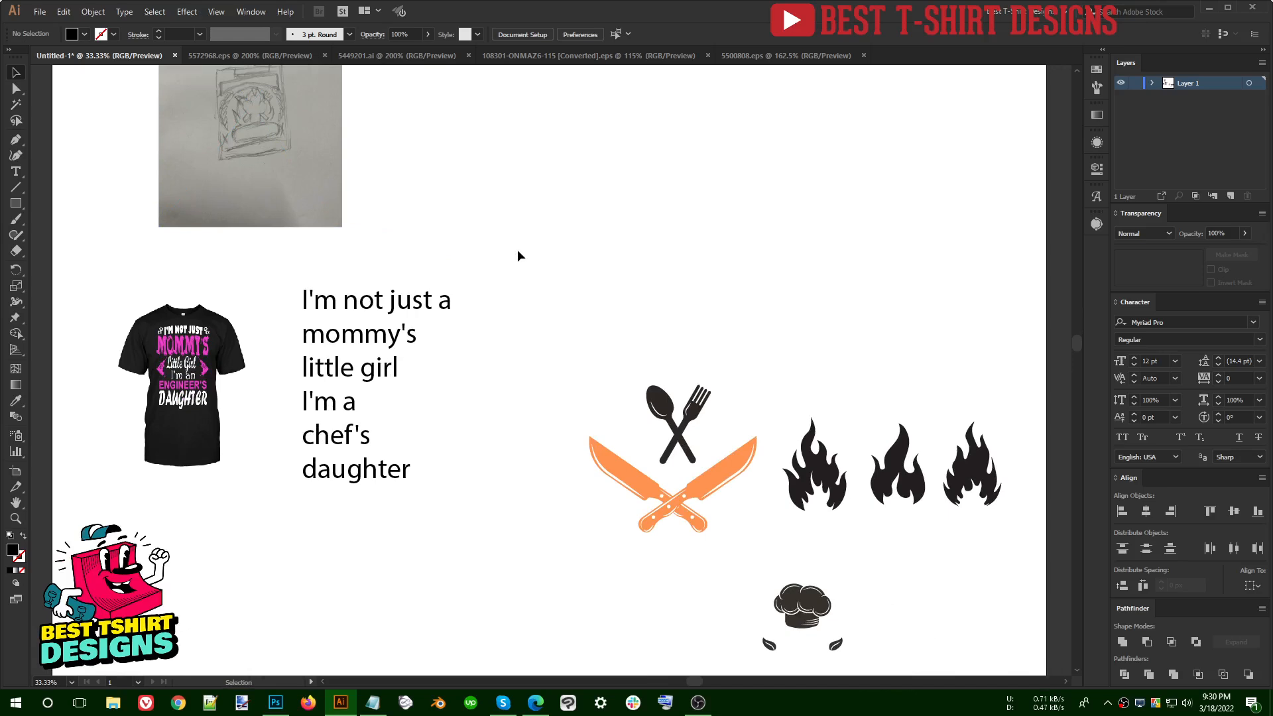
drag(462, 530, 347, 292)
click(499, 302)
scroll(499, 302, up, 1)
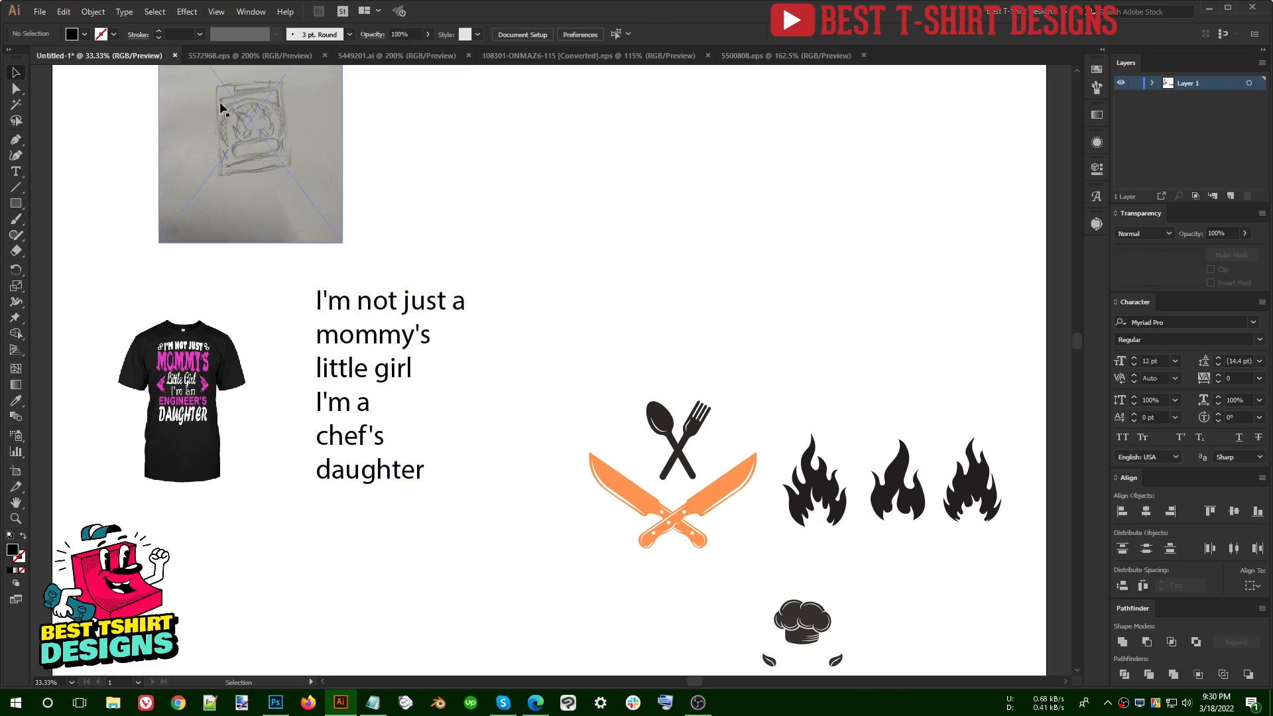
Step: Move the cutlery, knives, flames, chef hat and small leaves together up beside the slogan text
scroll(462, 181, down, 1)
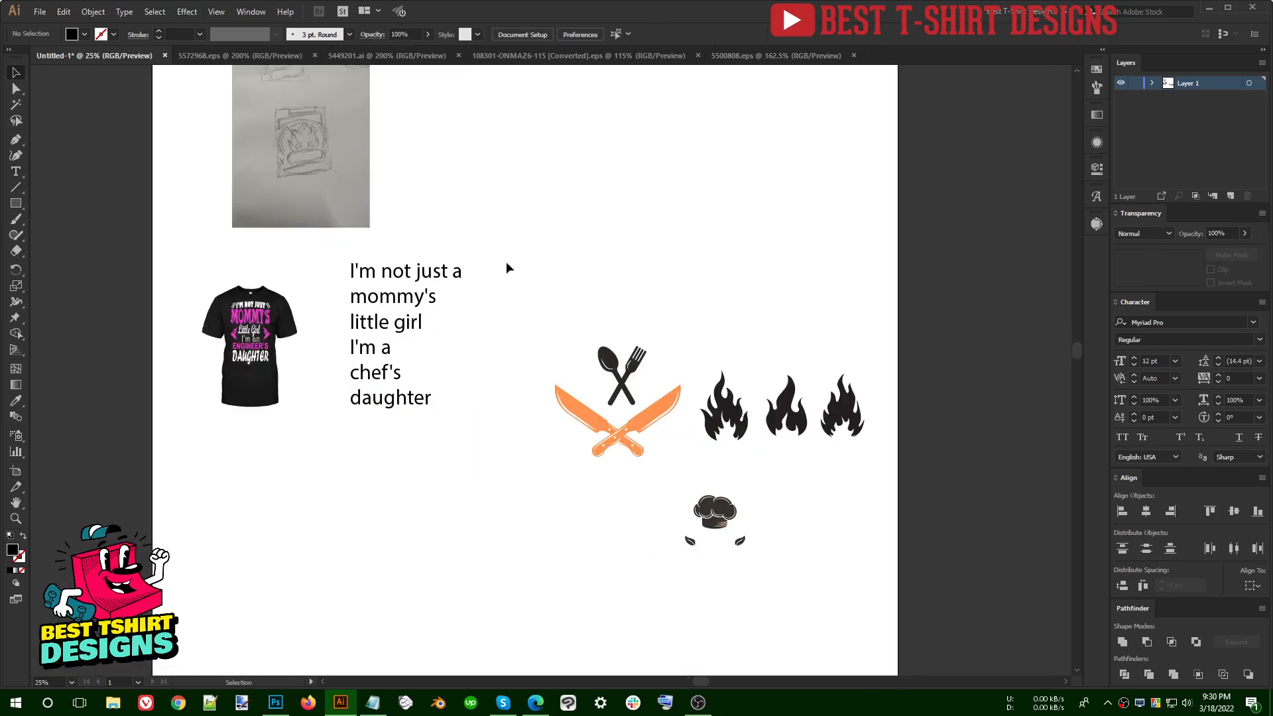
drag(499, 287, 854, 627)
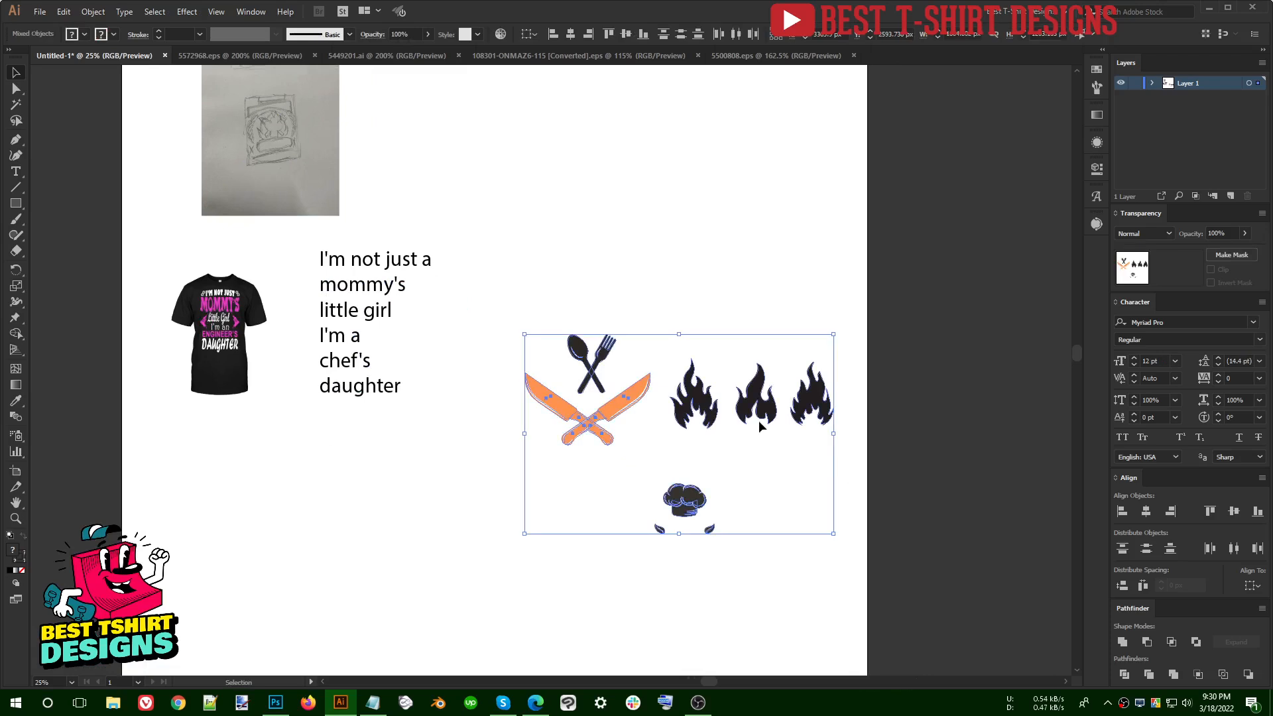
drag(762, 415, 715, 304)
click(567, 475)
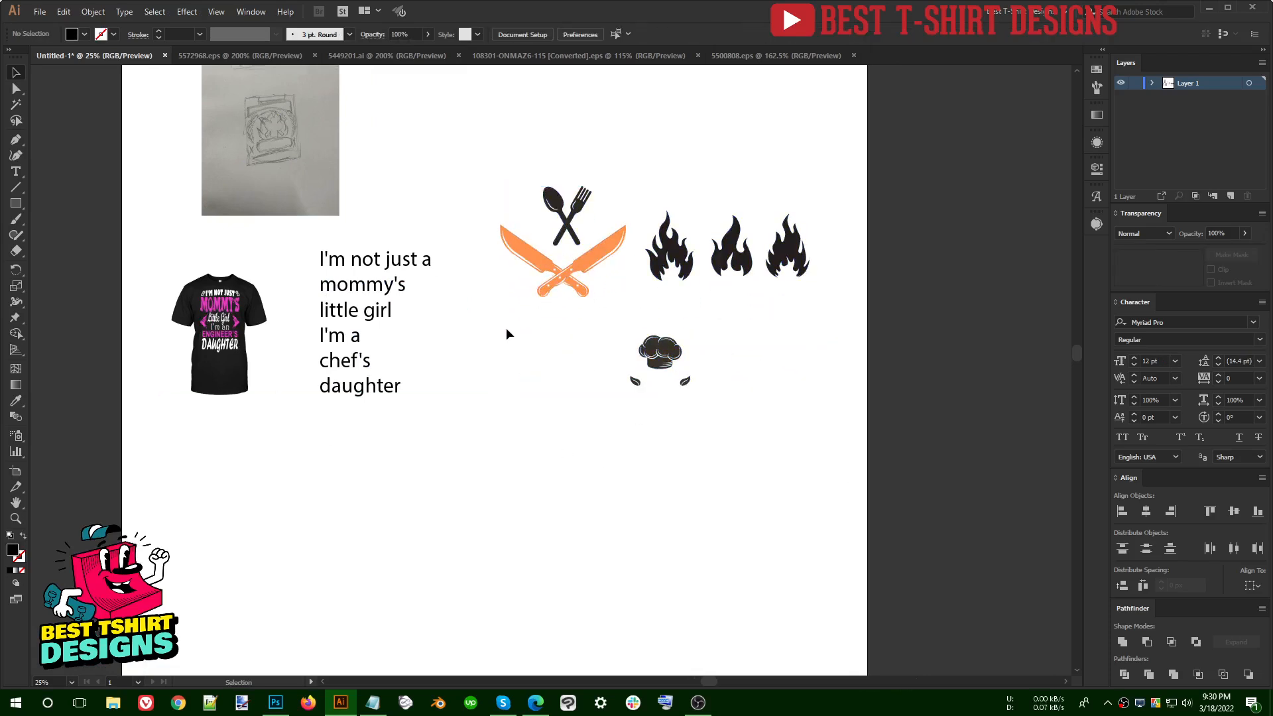
Step: Move the pencil sketch photo from above the T-shirt and slogan to the empty area below them
mouse_move(284, 128)
mouse_down()
mouse_move(305, 141)
mouse_move(425, 521)
mouse_move(383, 480)
mouse_up()
click(484, 537)
alt+scroll(398, 555, up, 3)
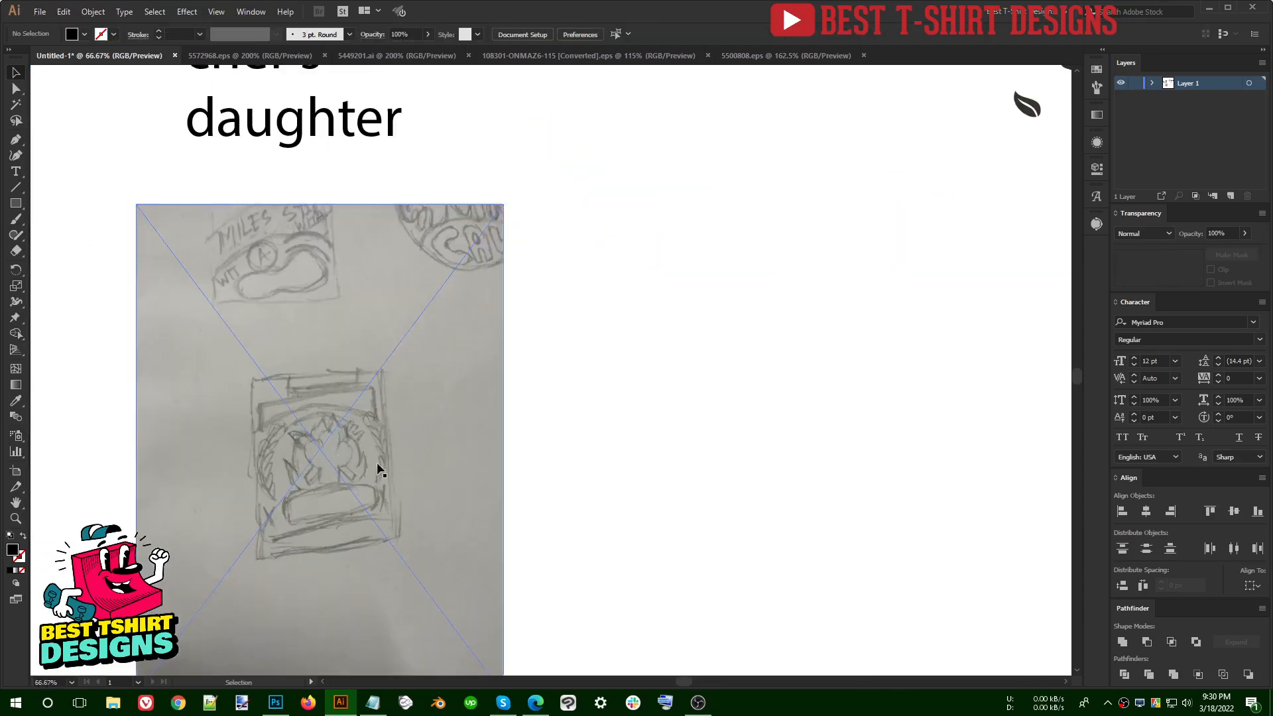
scroll(321, 494, up, 1)
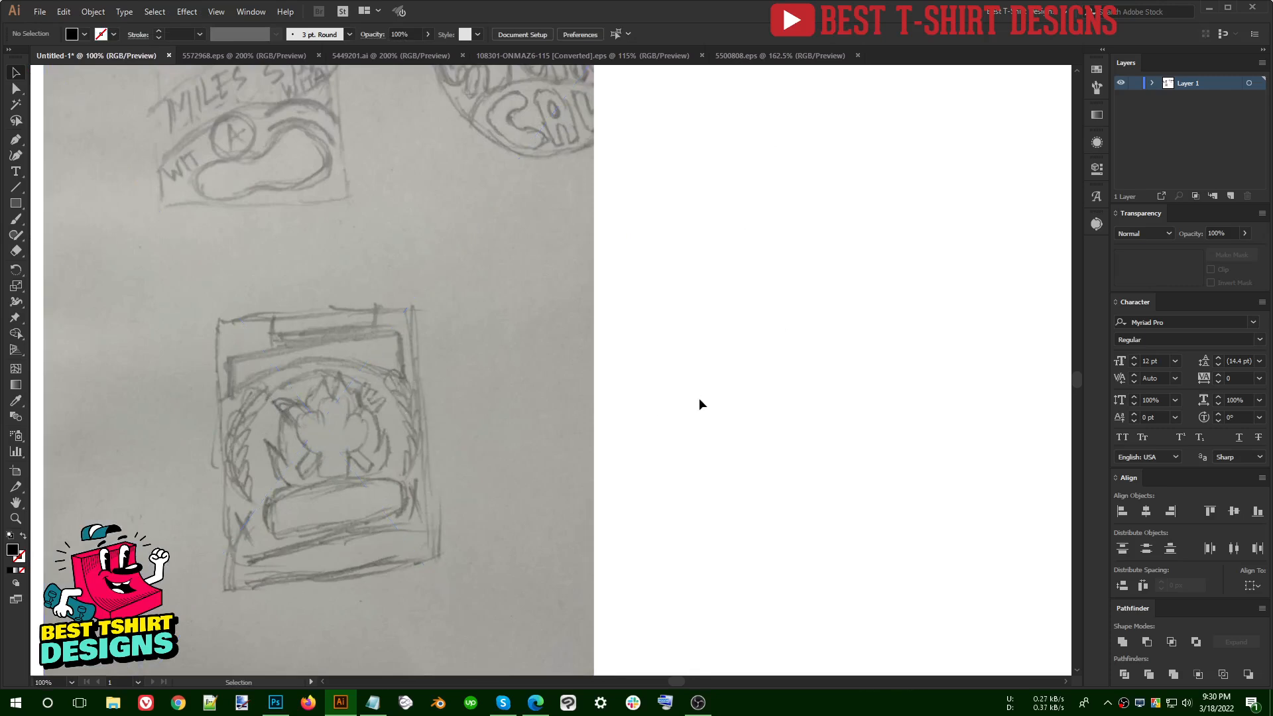
Step: Draw a small black ellipse beside the pencil sketch and place a horizontally offset, overlapping copy of it
drag(550, 405, 382, 380)
drag(22, 203, 71, 237)
drag(572, 304, 626, 315)
key(v)
drag(702, 379, 530, 259)
drag(607, 282, 607, 275)
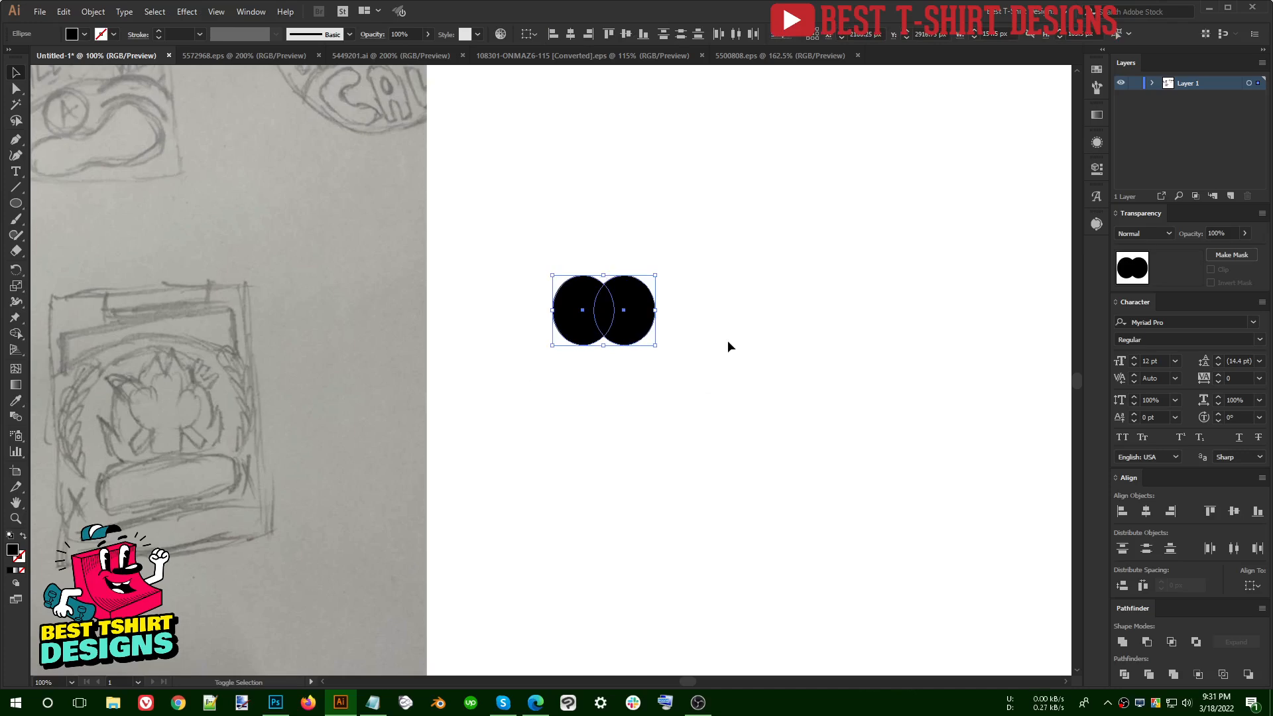
click(726, 340)
Step: Remove both outer crescents of the overlapping ellipses with the Shape Builder, keeping only the leaf-shaped intersection
key(F10)
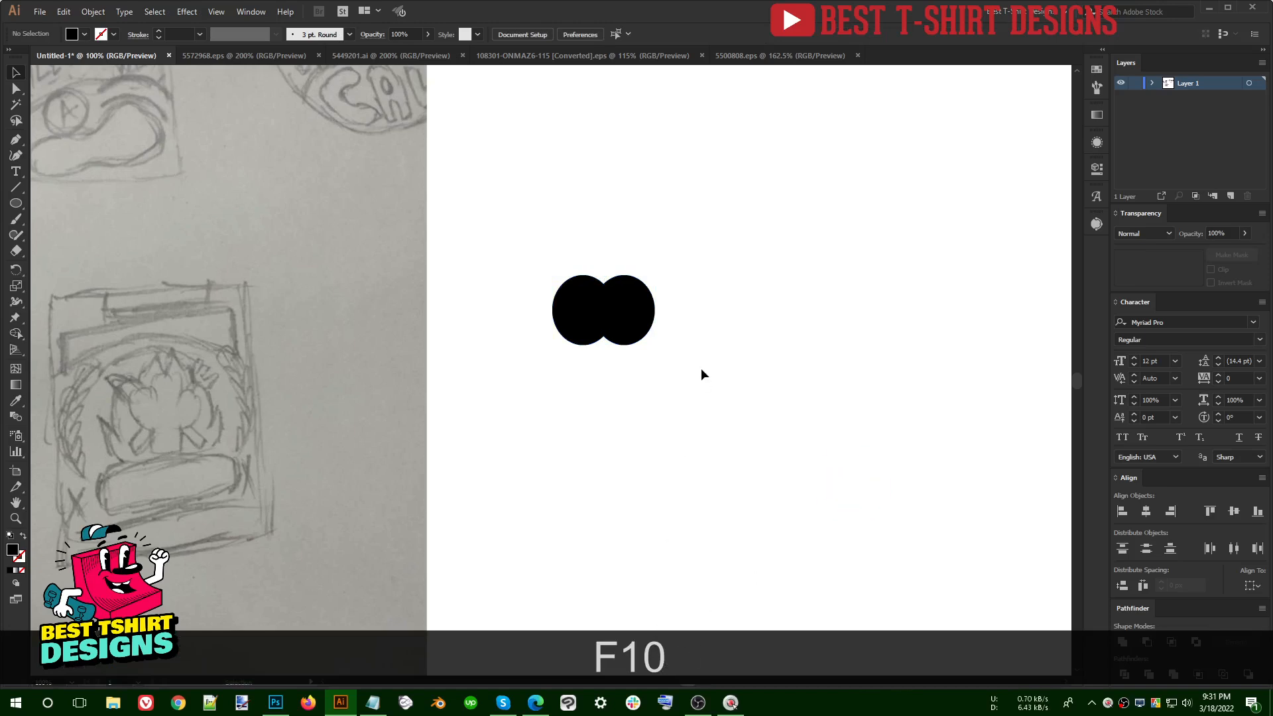
drag(748, 390, 511, 240)
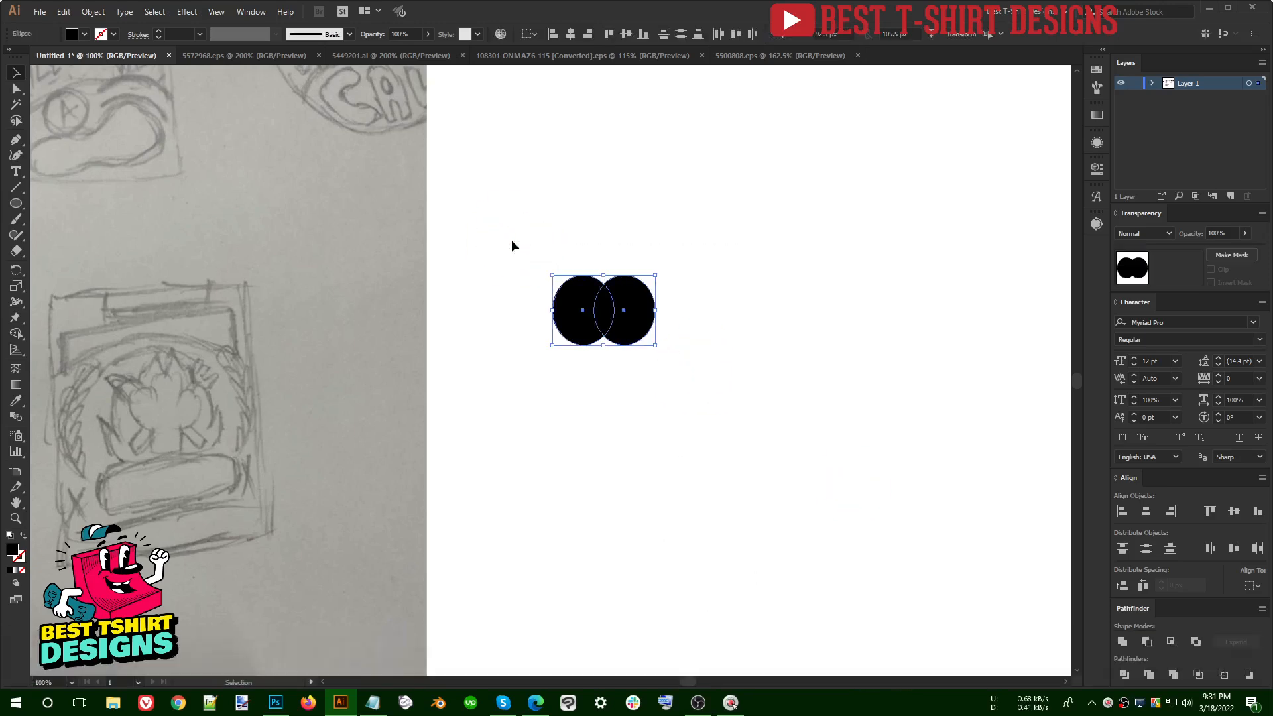
key(shift+m)
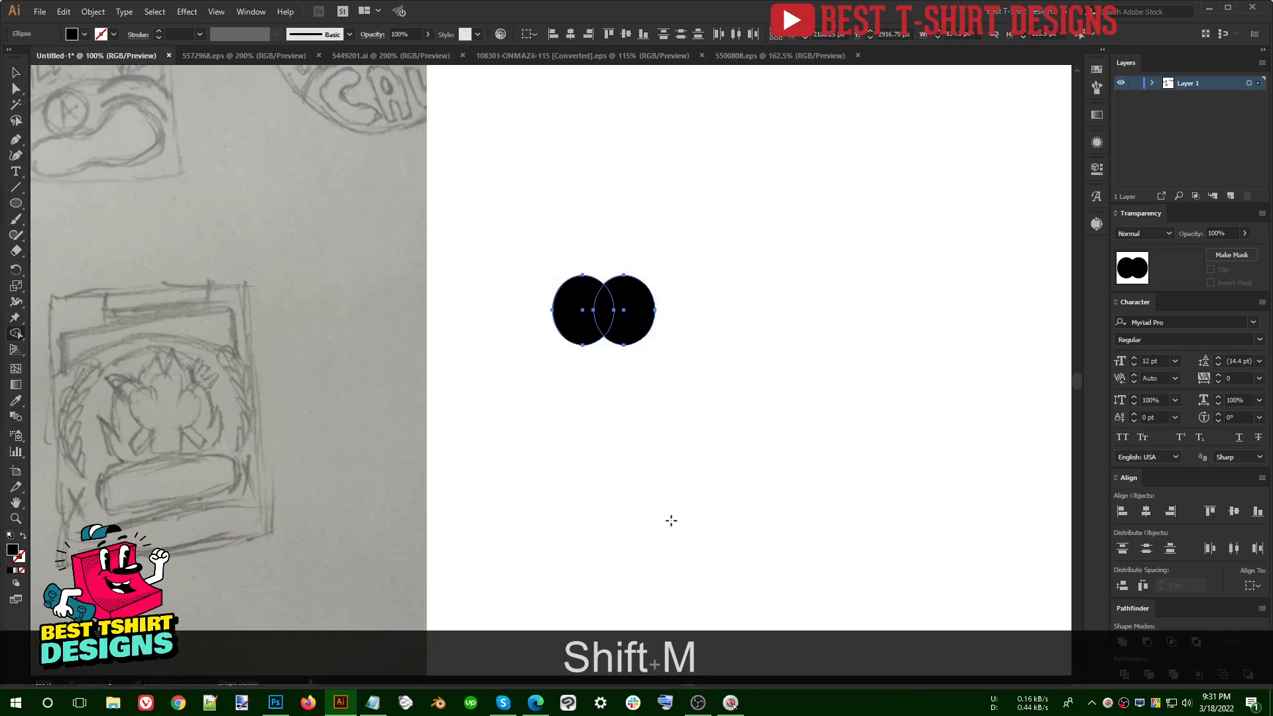
drag(633, 297, 598, 297)
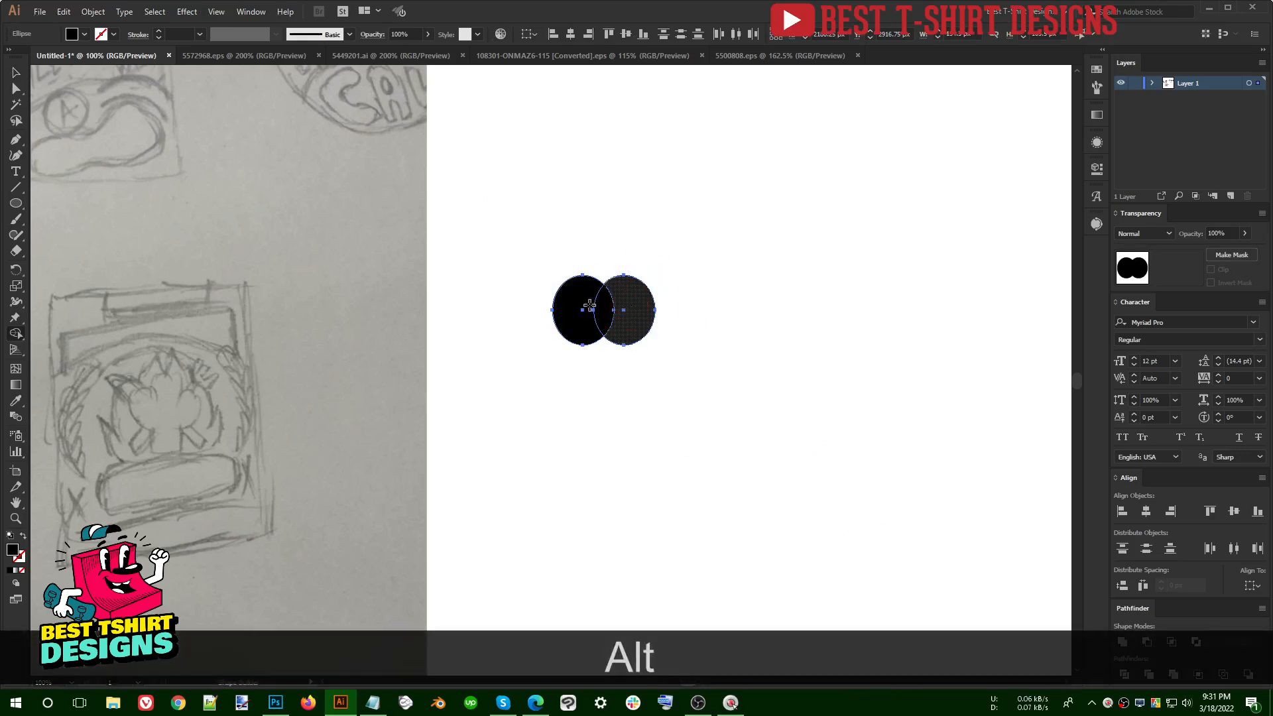
alt+click(563, 304)
key(alt+v)
click(664, 294)
Step: Duplicate the leaf beside itself and rotate the two leaves 45° in opposite directions to form a V-shaped pair
drag(604, 310, 629, 309)
scroll(630, 312, up, 3)
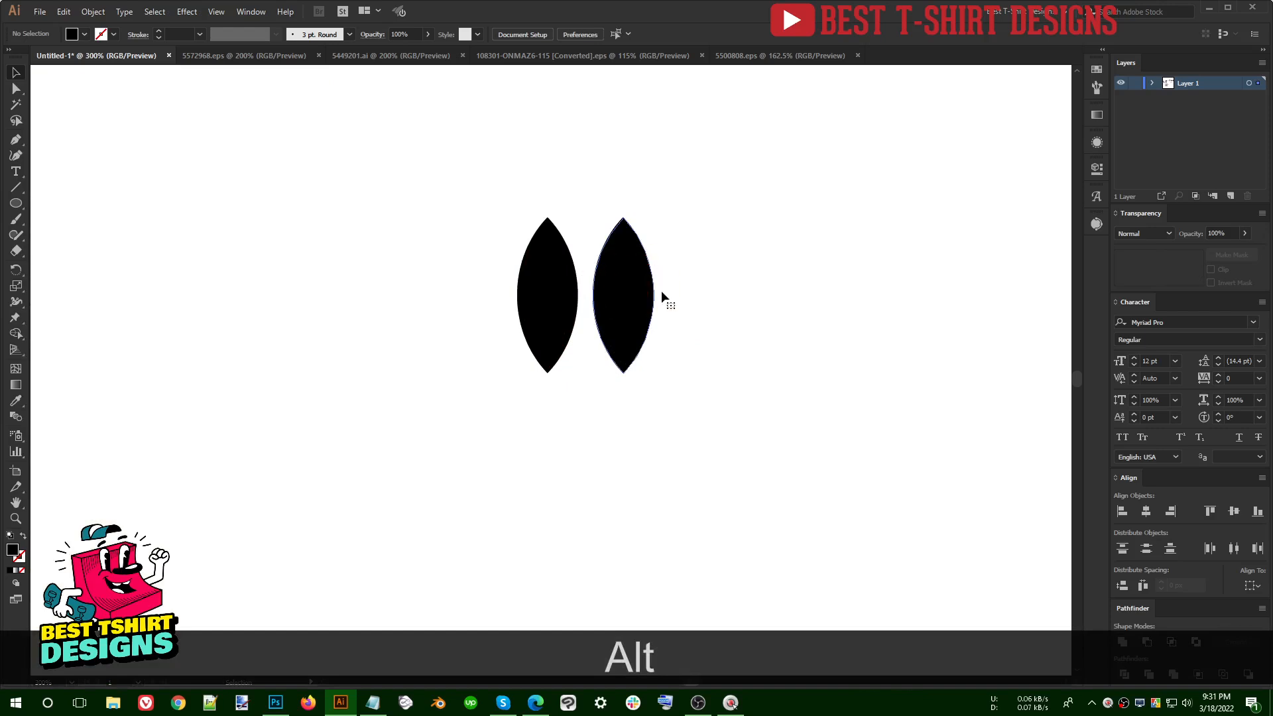
shift+click(662, 296)
drag(661, 297, 676, 348)
click(534, 287)
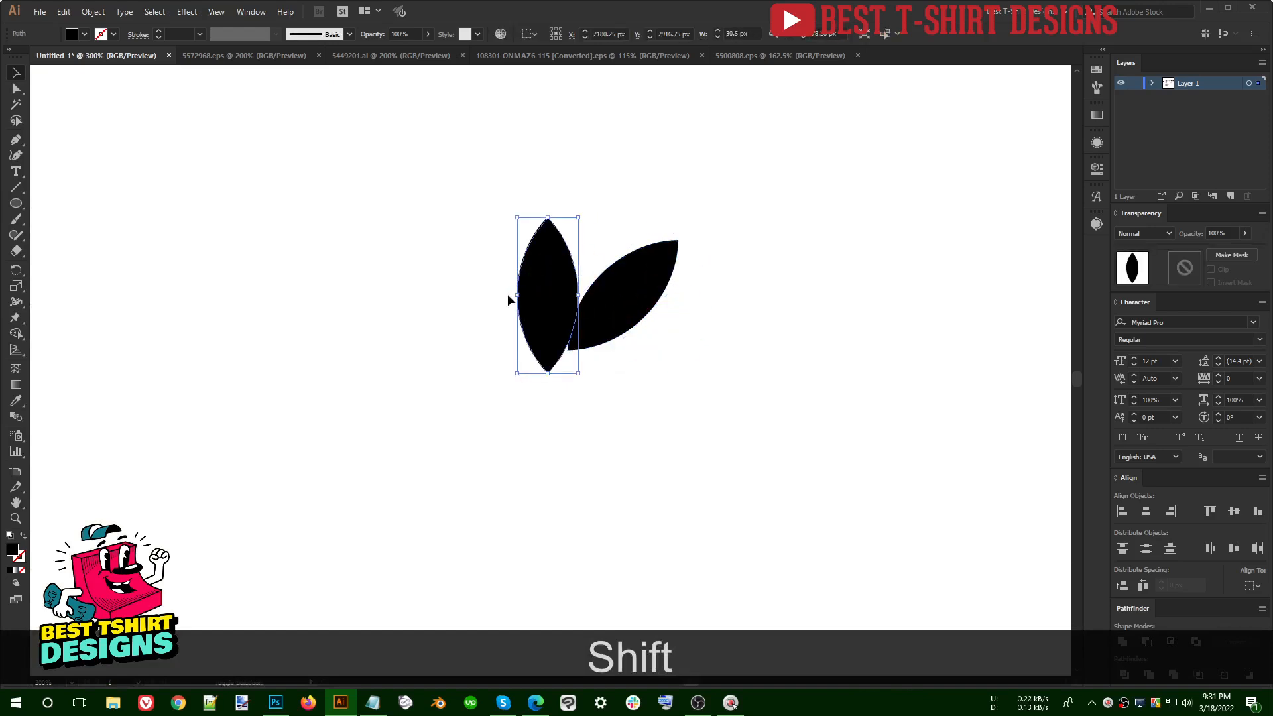
drag(510, 295, 543, 341)
Step: Trim the two small corners protruding at the base of the leaf pair with the Shape Builder
drag(685, 356, 557, 295)
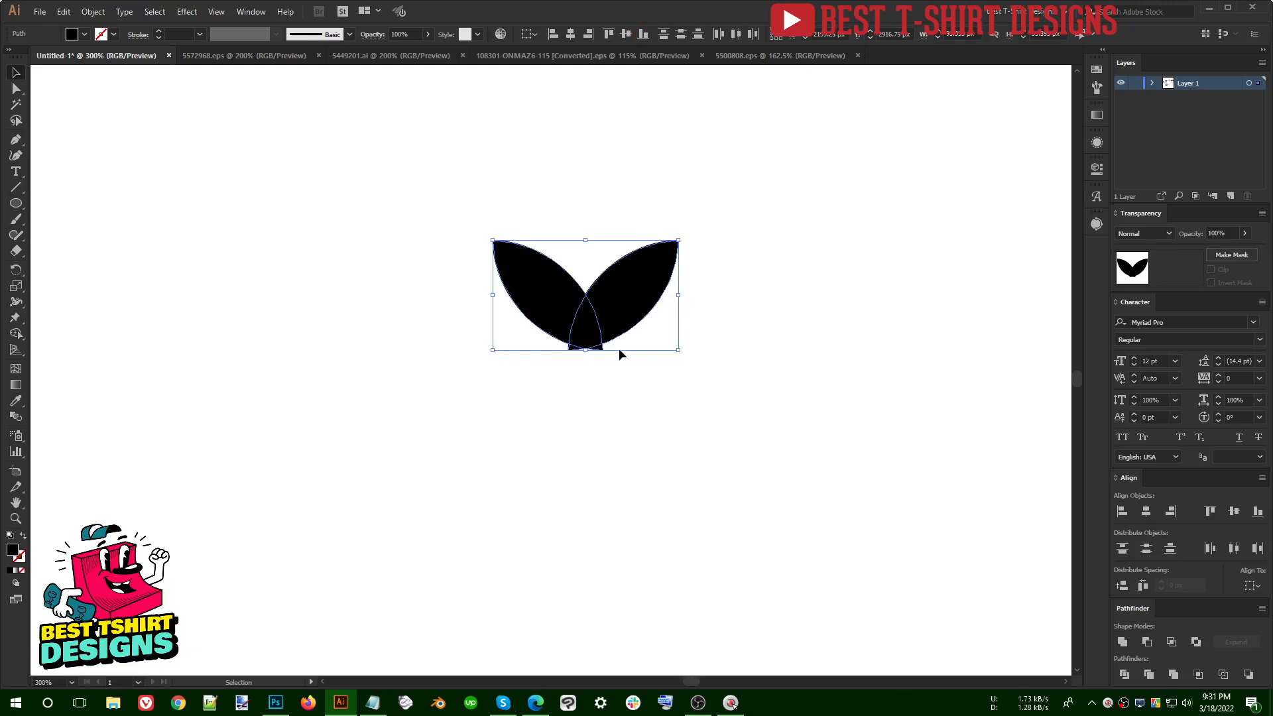
key(shift+m)
scroll(624, 348, up, 5)
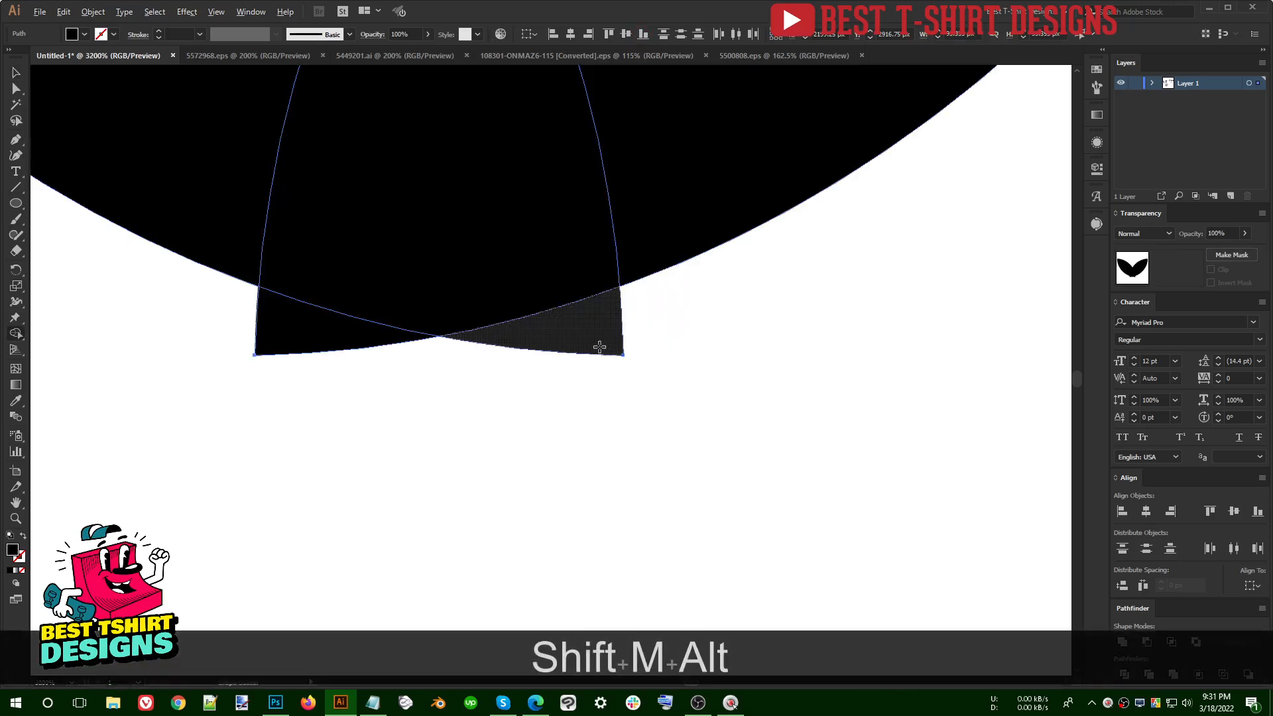
alt+click(589, 337)
alt+click(302, 323)
scroll(605, 378, down, 5)
key(v)
click(404, 382)
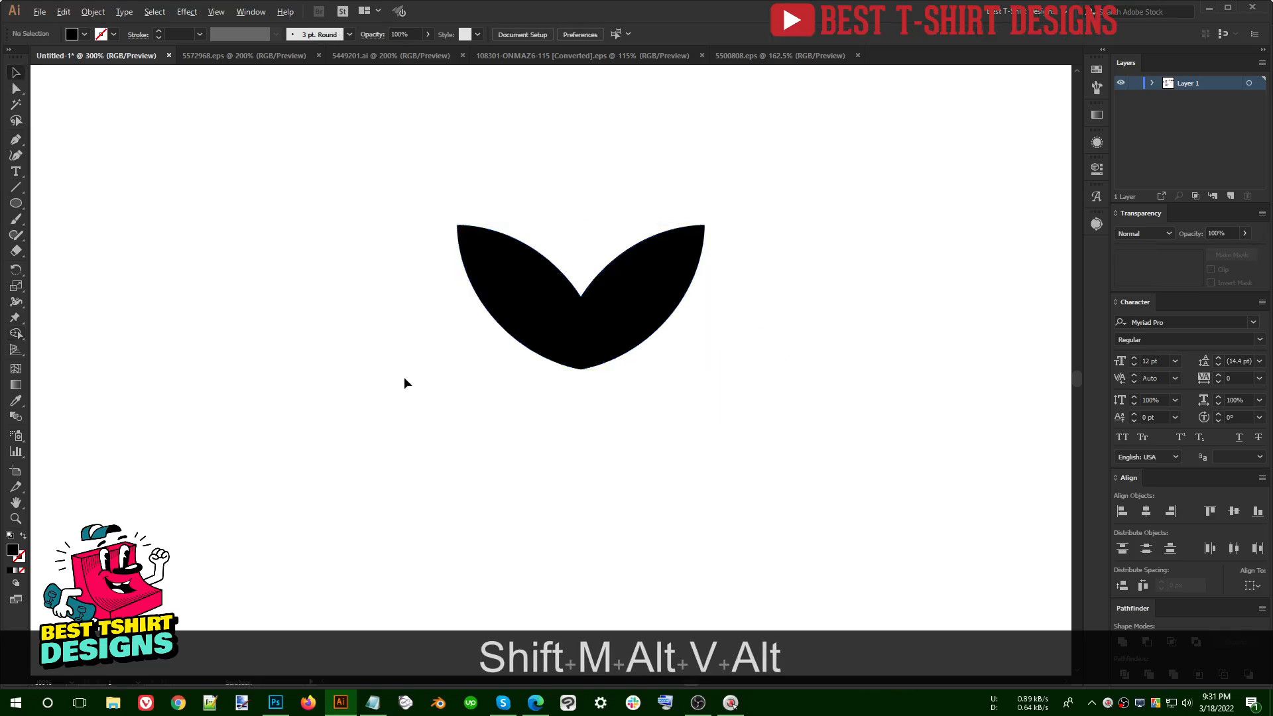
Step: Scale the leaf pair down to about 77 px wide and unite its pieces into a single shape
drag(381, 240, 751, 453)
scroll(428, 210, down, 2)
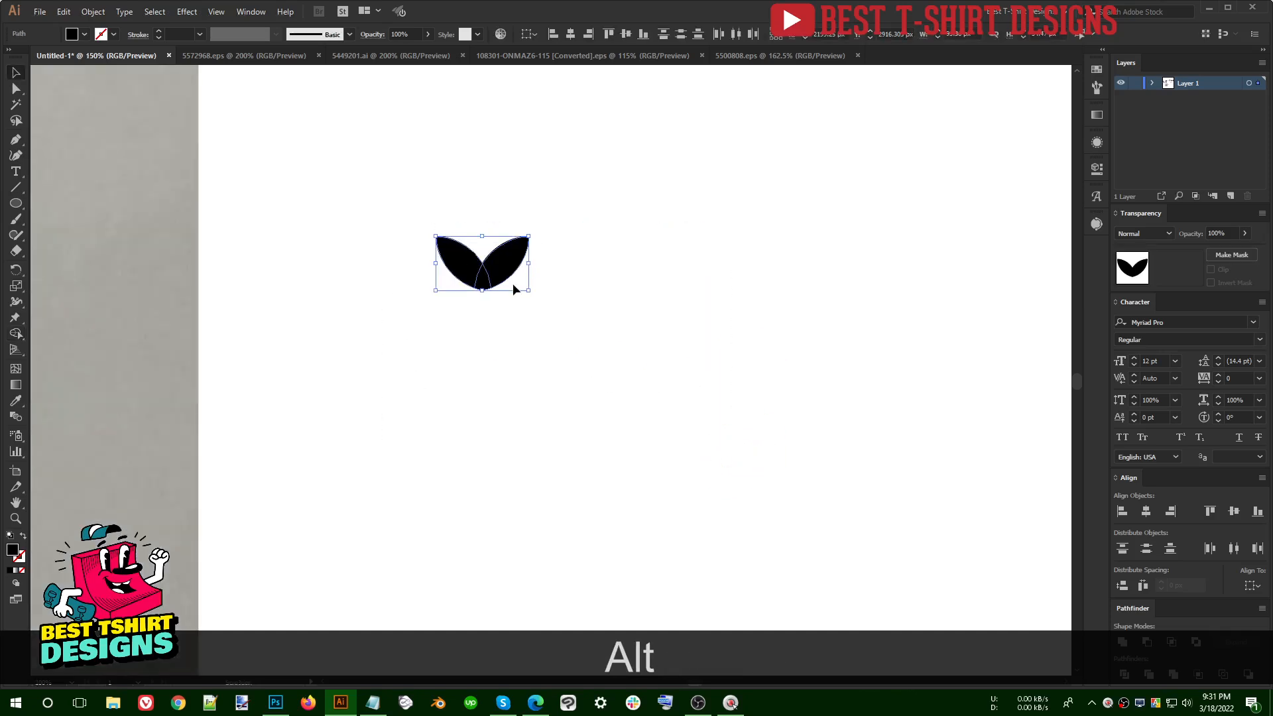
scroll(551, 355, up, 3)
drag(529, 358, 502, 207)
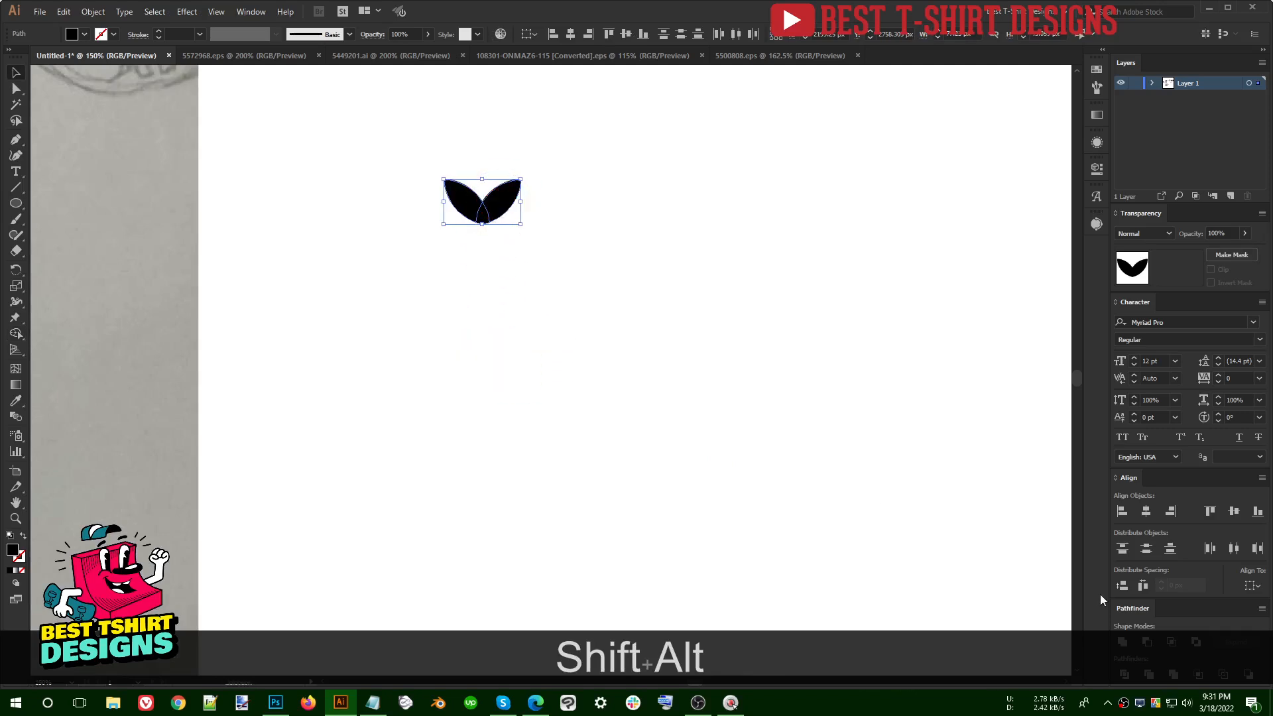
click(1122, 641)
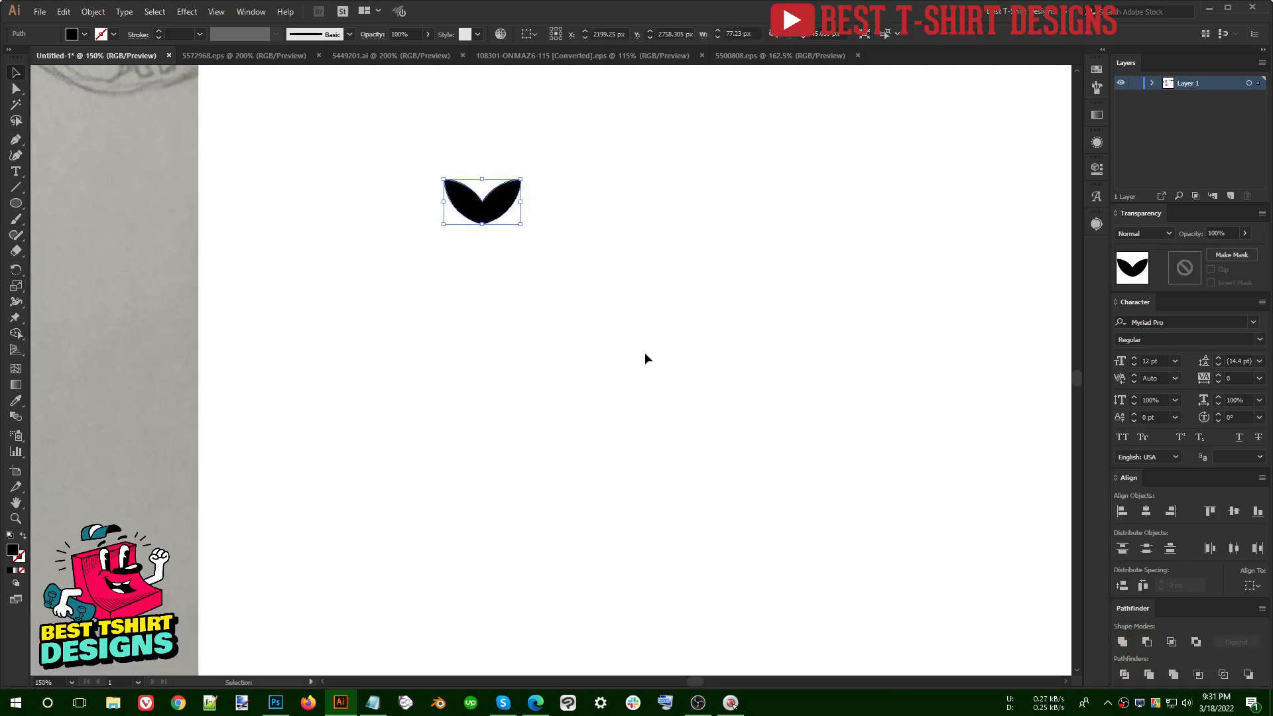
Step: Duplicate the leaf pair straight down and repeat the copy to build an evenly spaced column of 12 pairs
drag(498, 212, 499, 246)
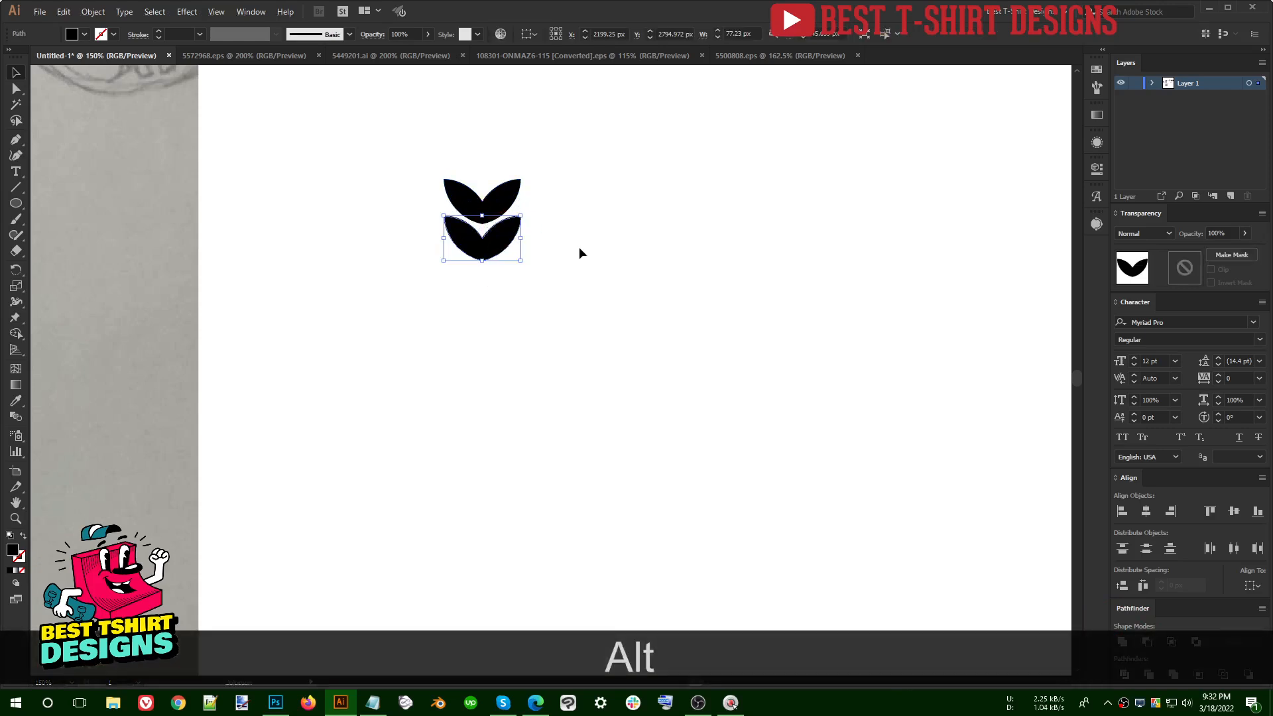
key(ctrl+d)
key(ctrl+d)
key(ctrl+d)
key(ctrl+d)
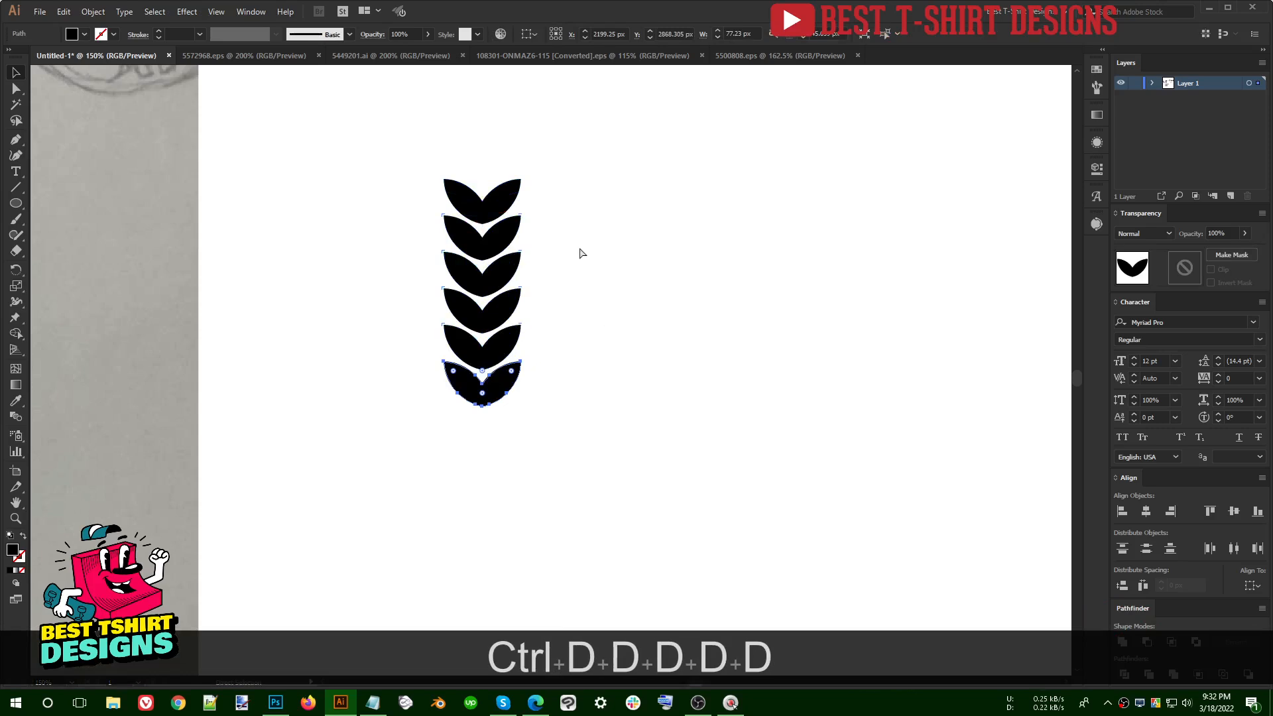
key(ctrl+d)
key(ctrl+d)
key(ctrl+d)
key(ctrl+d)
scroll(388, 254, down, 1)
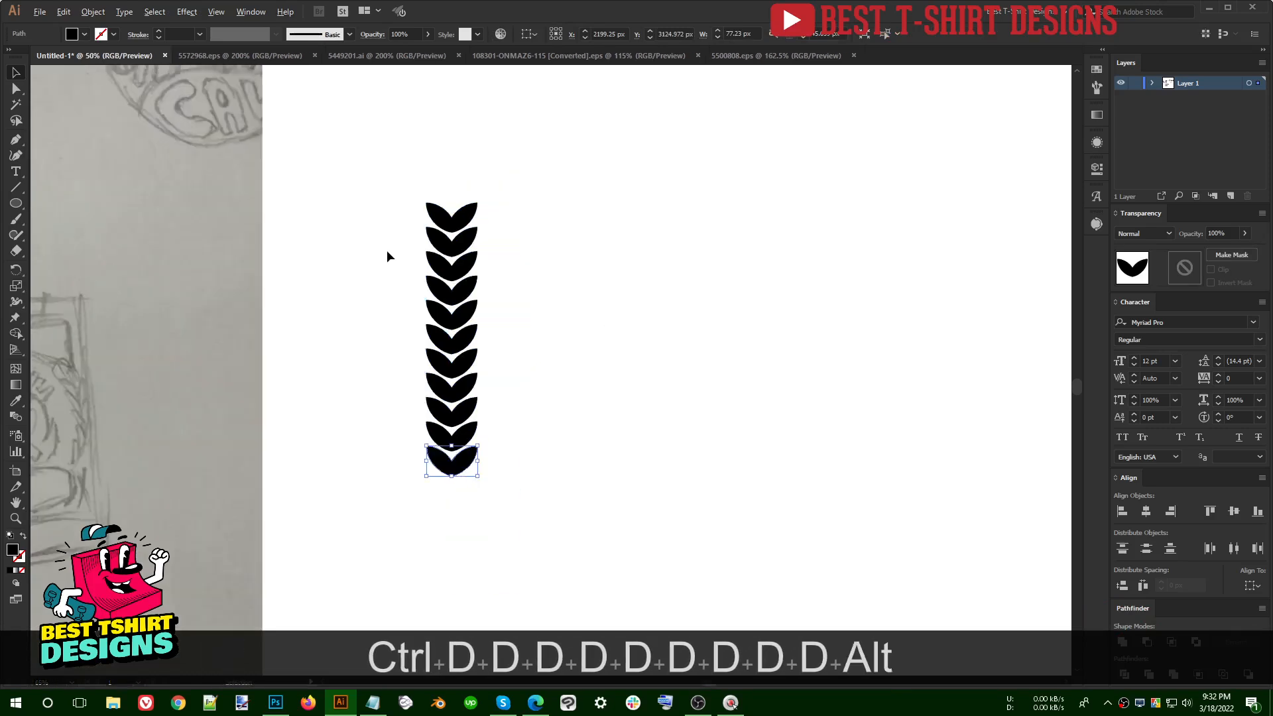
scroll(388, 254, down, 1)
key(ctrl+d)
drag(494, 391, 369, 154)
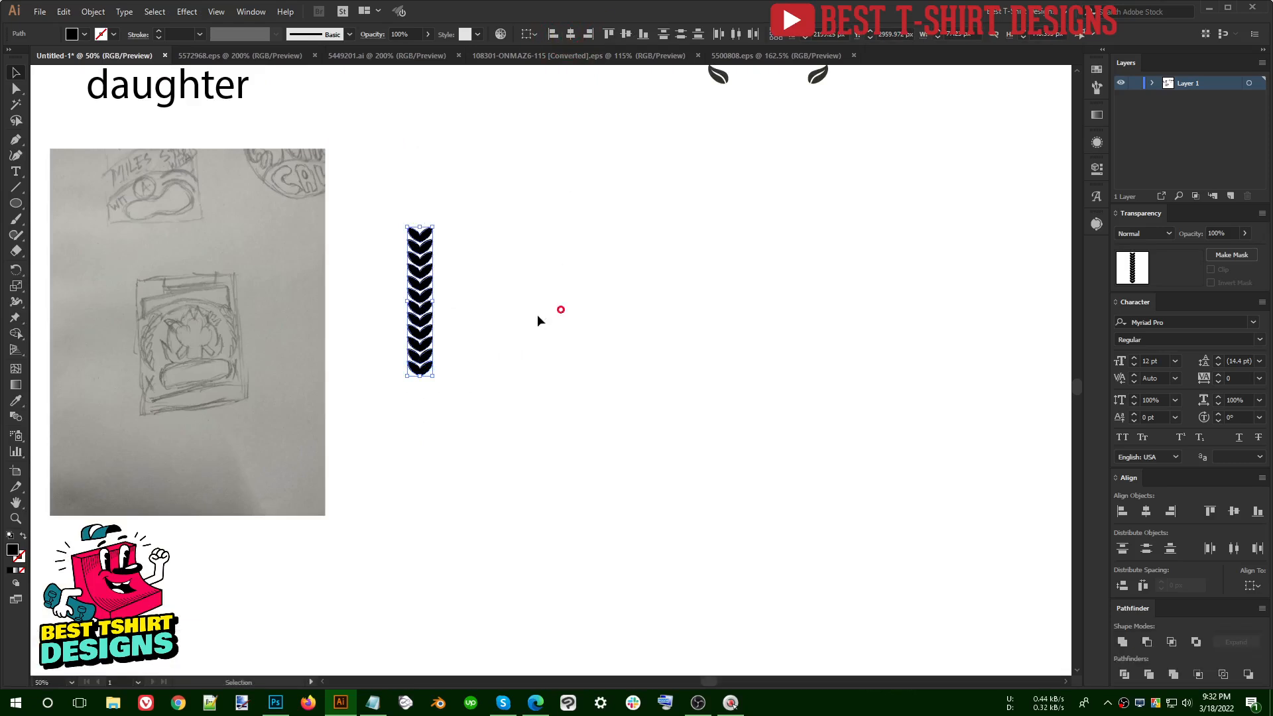
click(561, 313)
Step: Draw a black stem rectangle, about 11 px wide and 455 px tall, down the middle of the leaf column
scroll(383, 324, up, 2)
drag(17, 206, 51, 207)
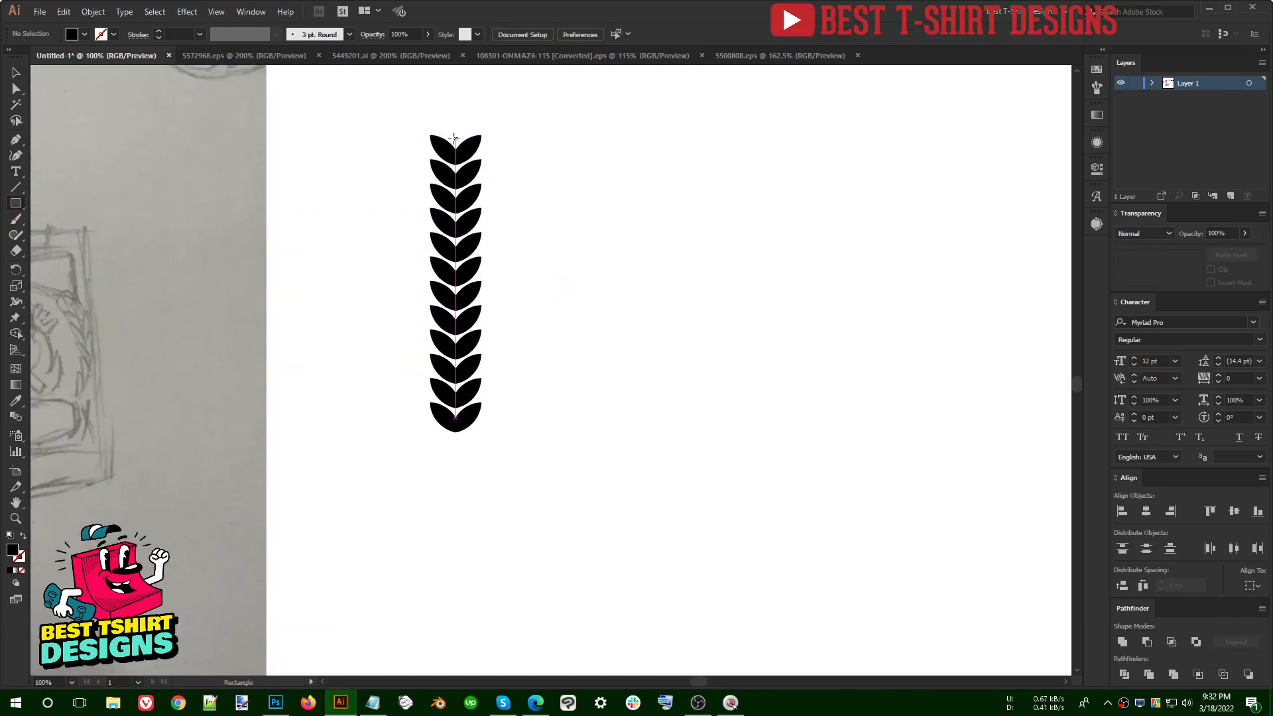
drag(452, 135, 459, 437)
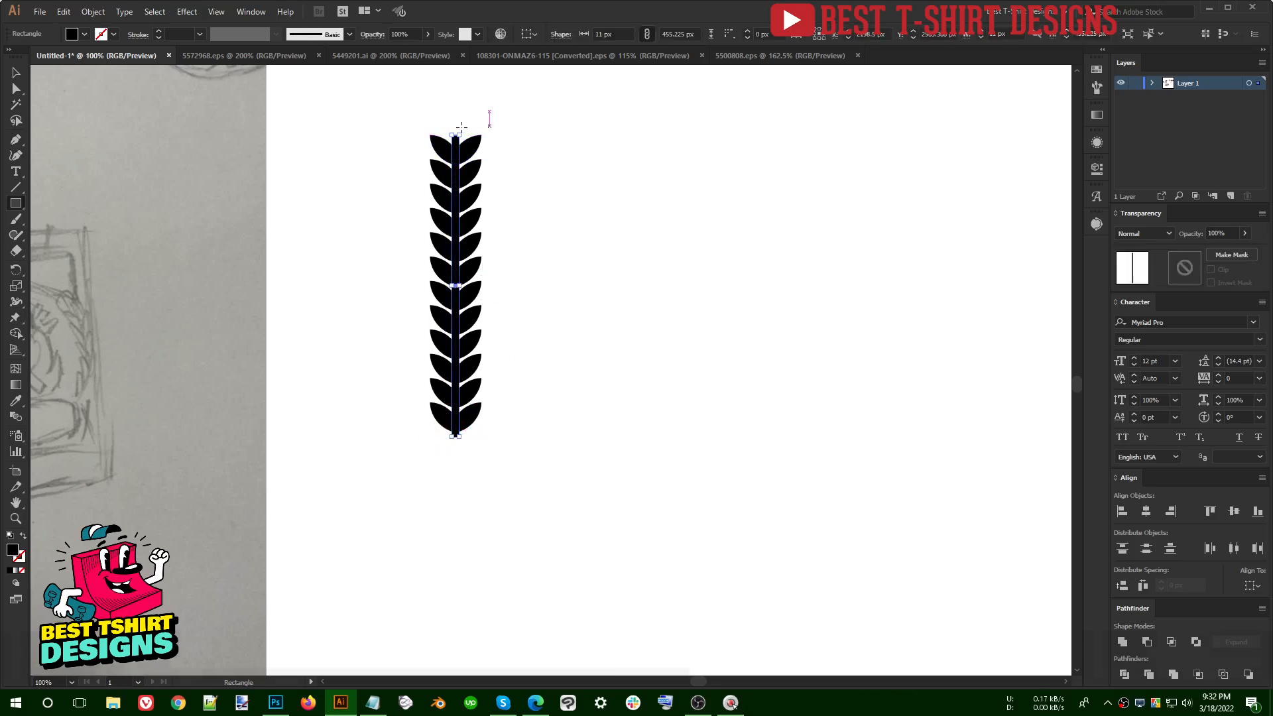
Step: Round the stem rectangle's corners to a 5.5 px radius so that its ends are semicircular
scroll(478, 125, up, 4)
key(a)
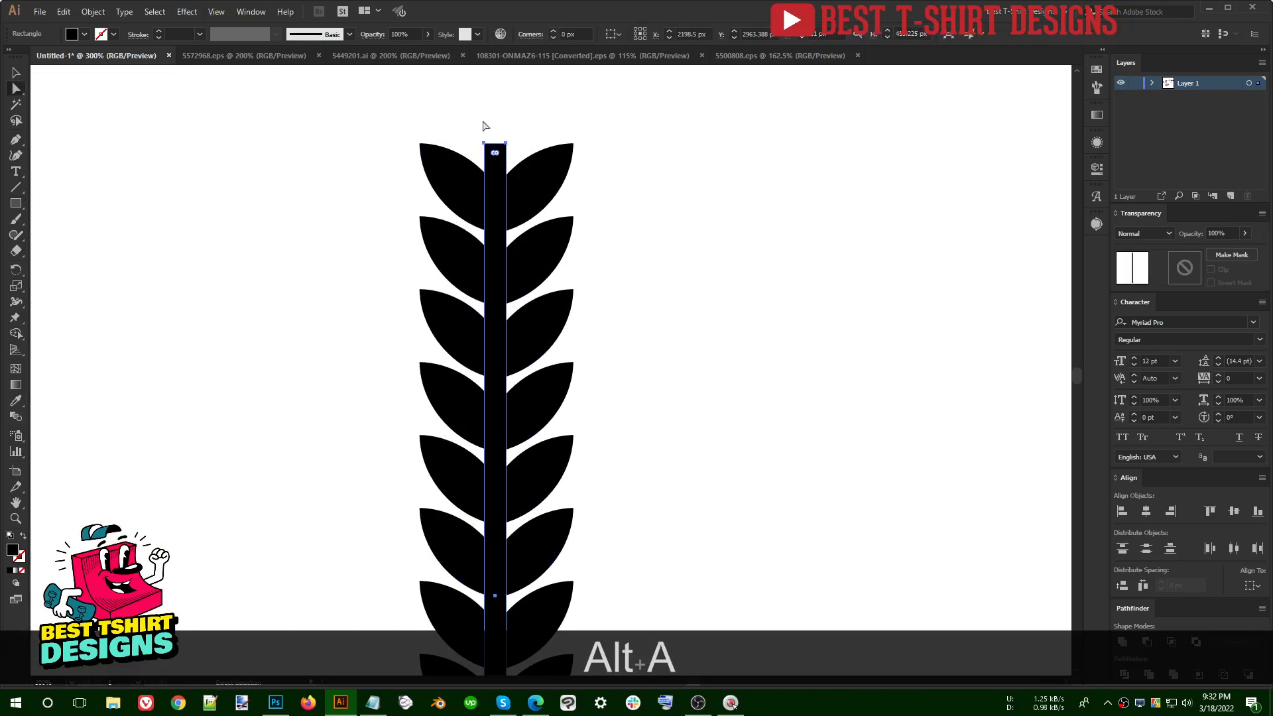
scroll(483, 125, up, 5)
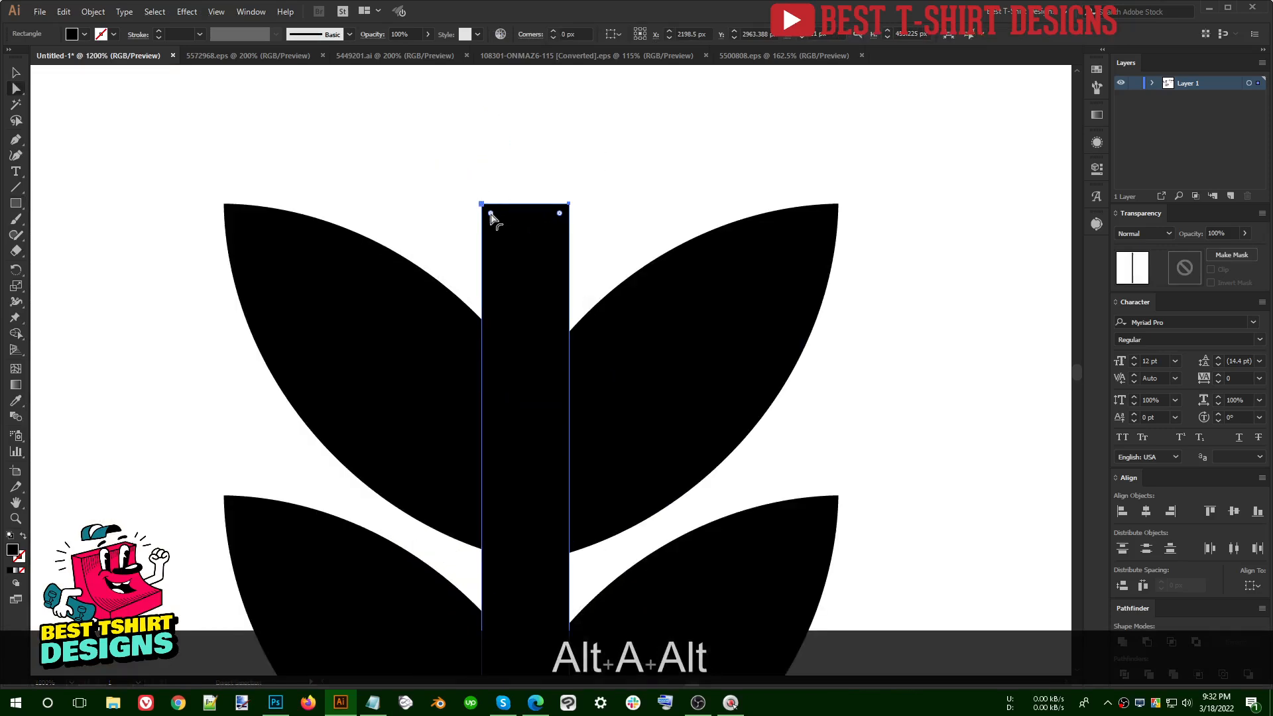
drag(491, 213, 534, 352)
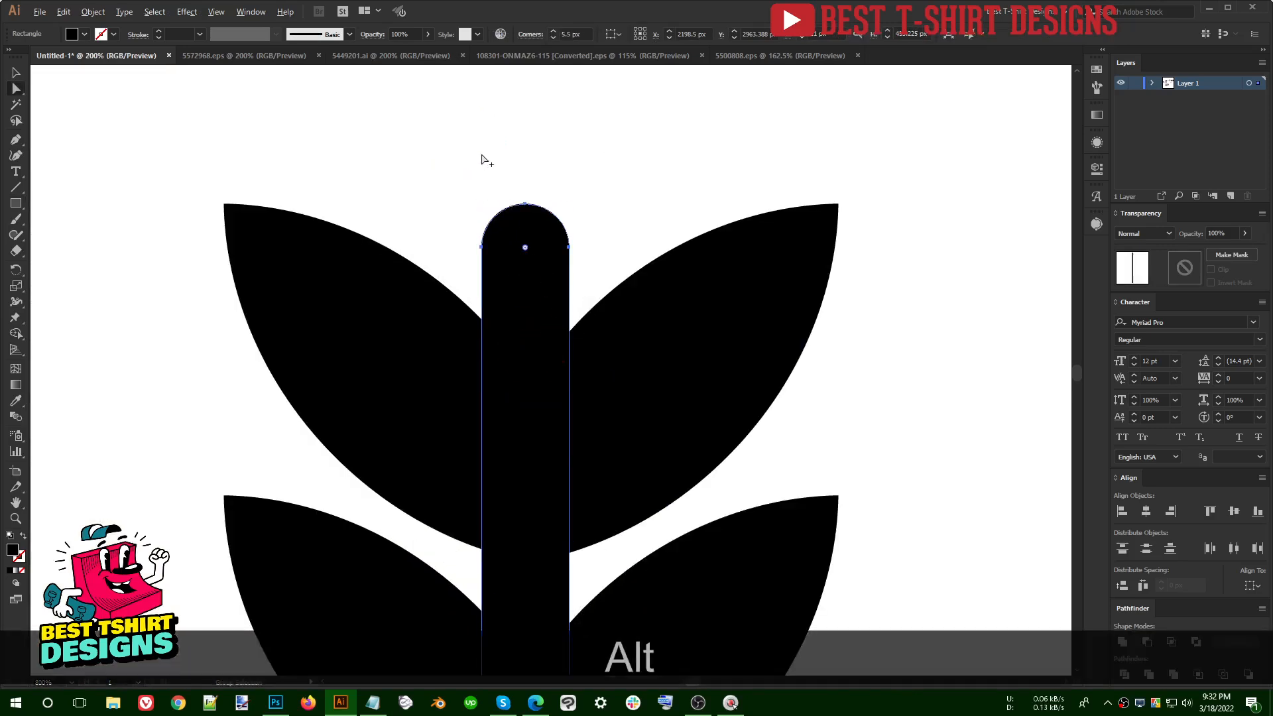
scroll(481, 159, down, 2)
key(v)
click(656, 327)
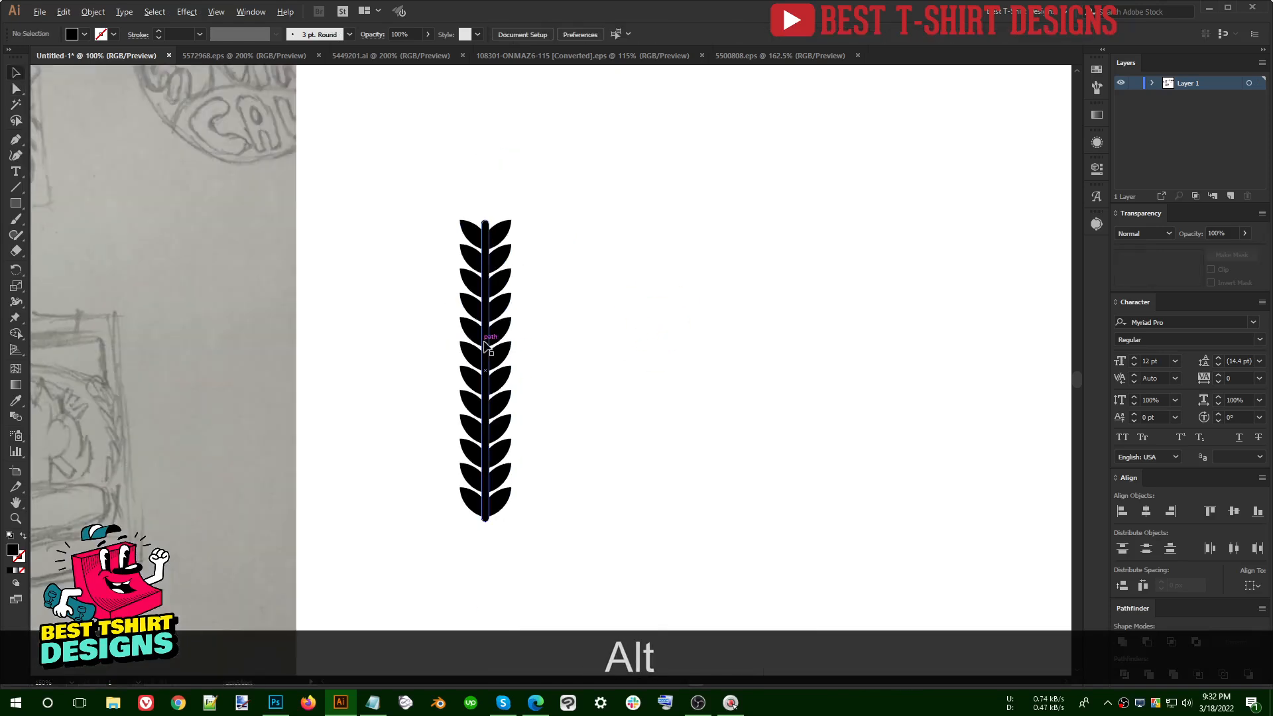
Step: Narrow the stem to about 6.25 px wide and select it together with all the leaf pairs
scroll(485, 345, up, 4)
click(486, 350)
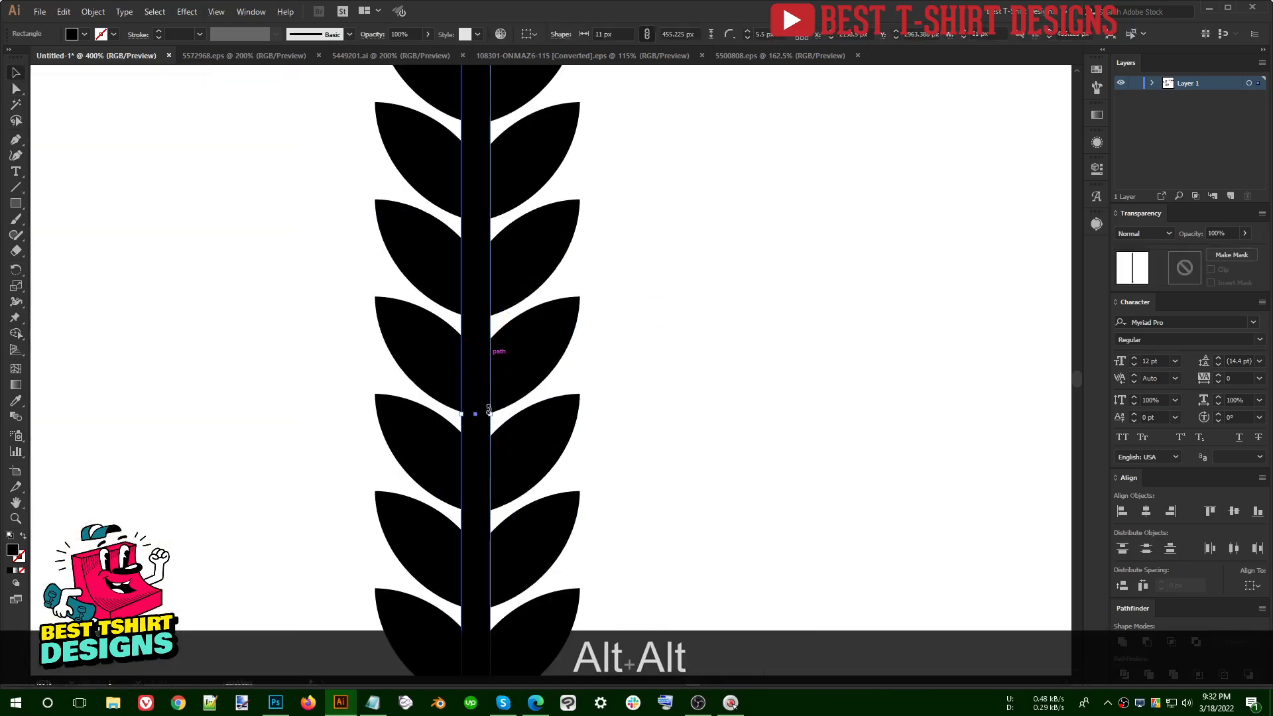
drag(490, 413, 477, 415)
scroll(510, 388, down, 3)
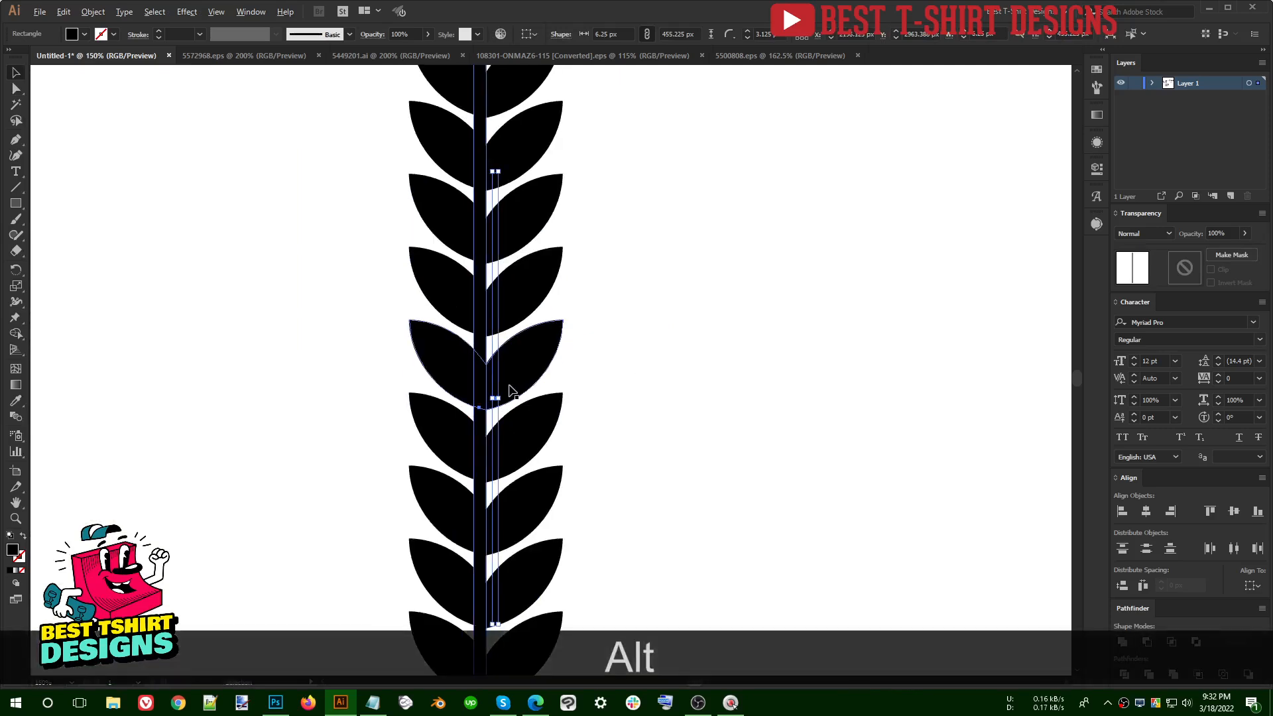
drag(552, 608, 392, 136)
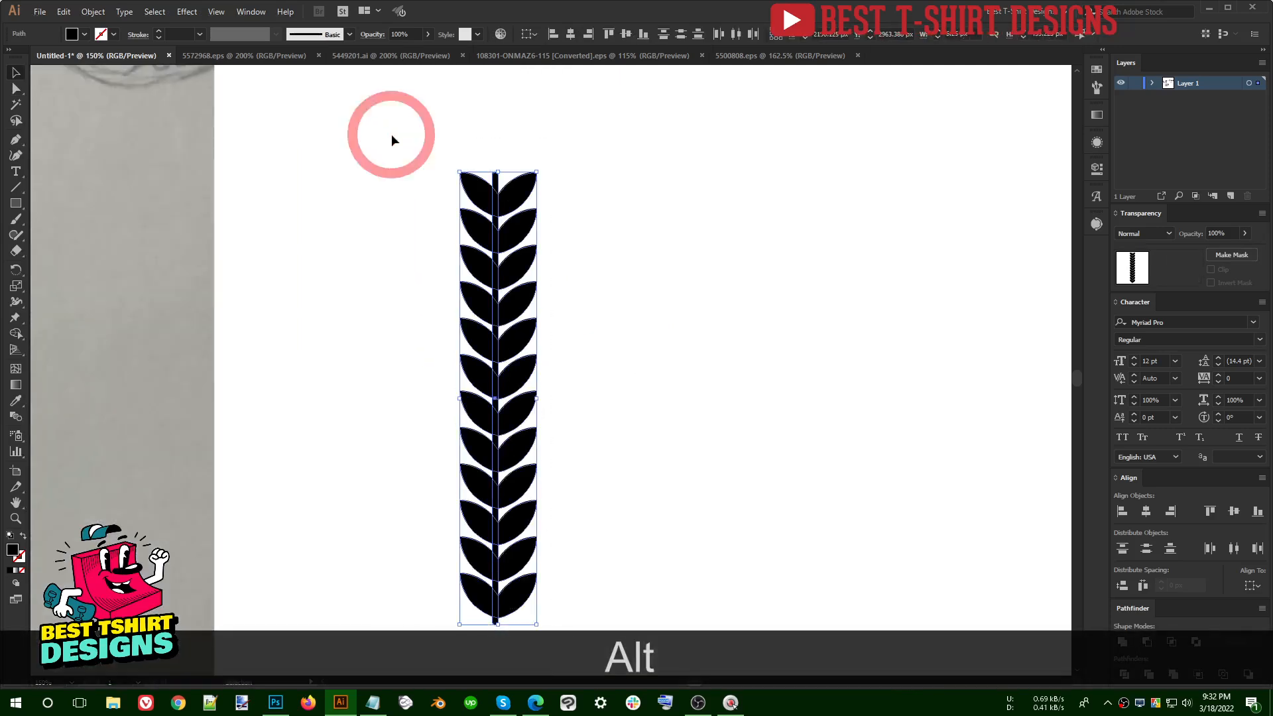
Step: Centre the stem horizontally on the leaf pairs, and turn the whole branch 90° to horizontal as one group
click(570, 34)
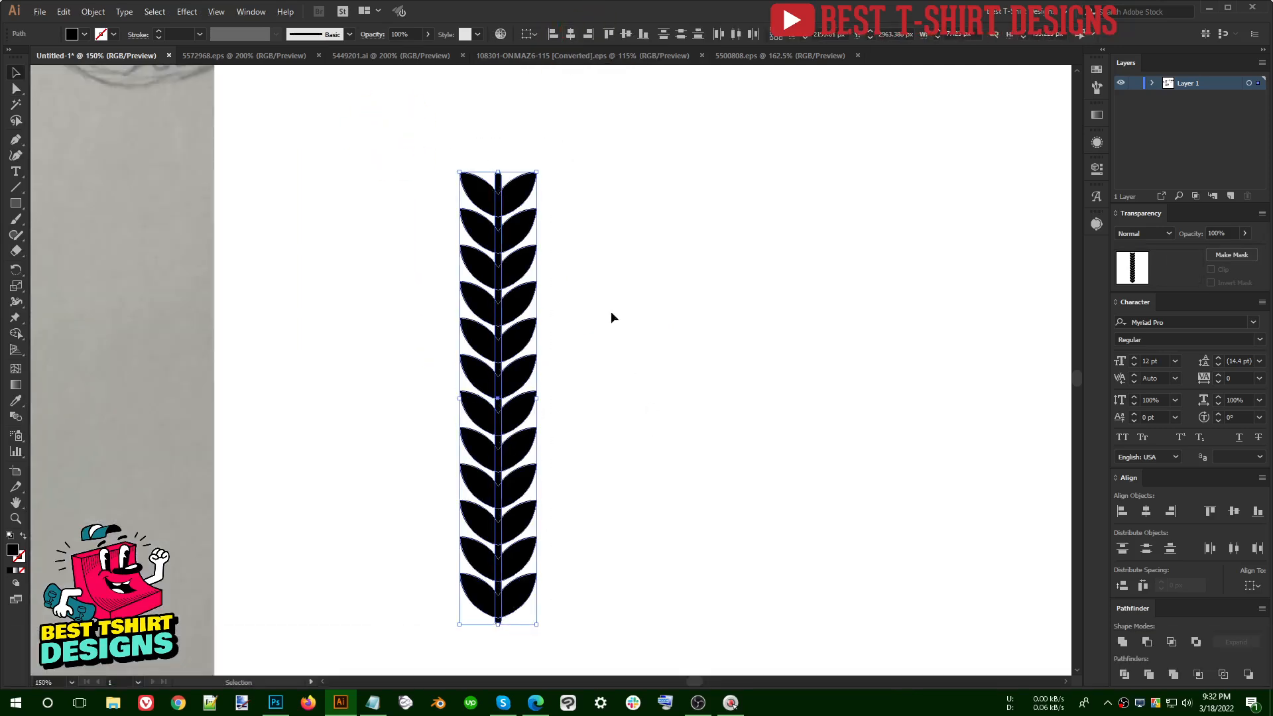
drag(499, 166, 802, 419)
key(ctrl+g)
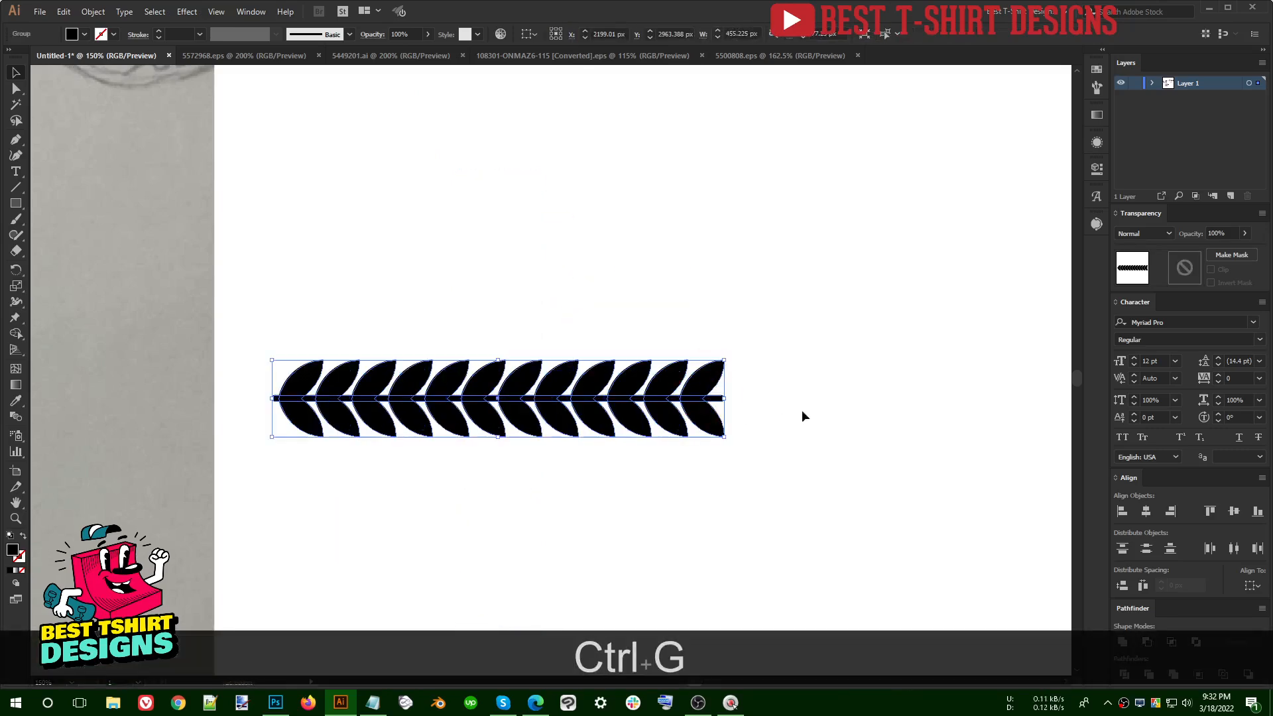
drag(576, 399, 620, 310)
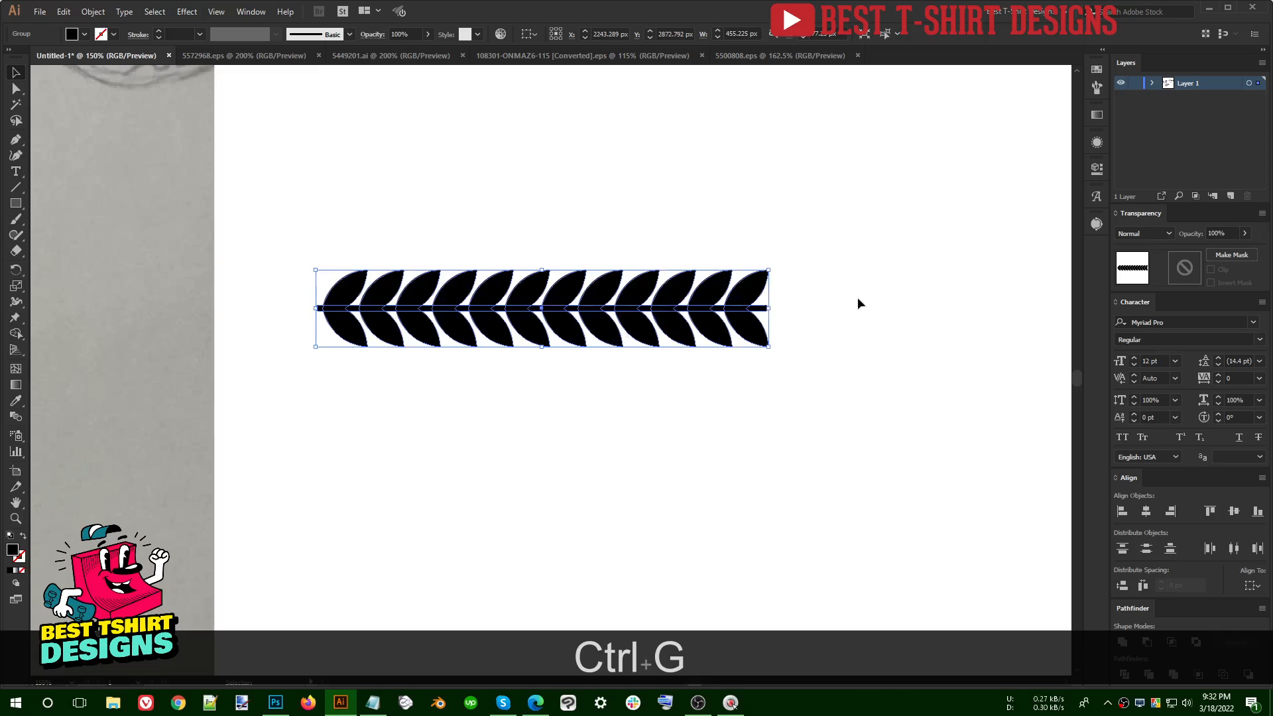
Step: Create an art brush from the leaf branch with its colorization method set to Hue Shift
click(1092, 86)
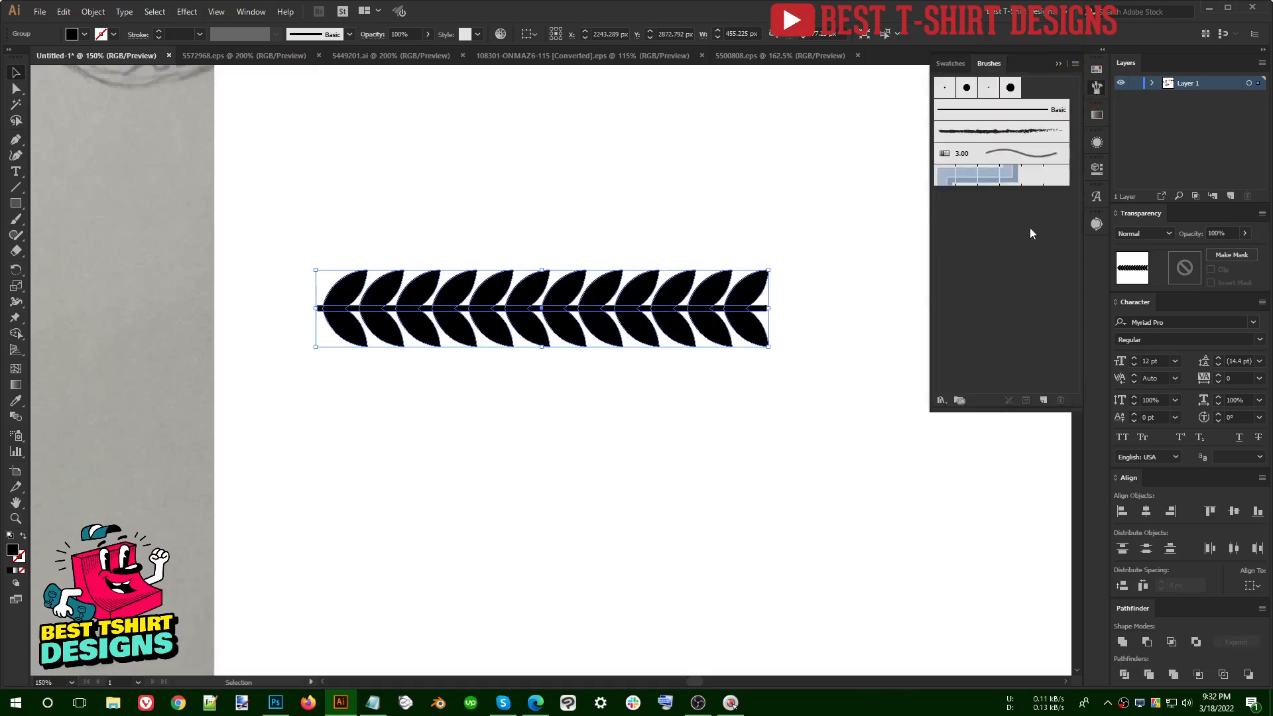
click(1042, 400)
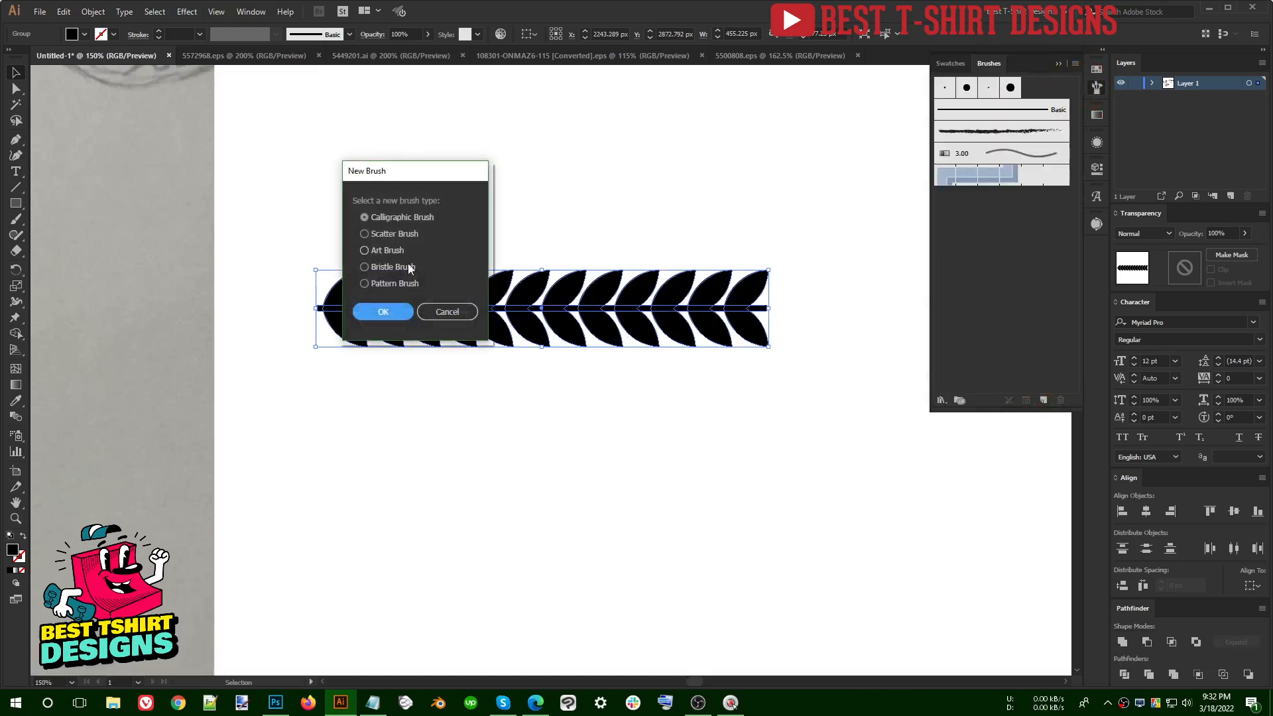
click(364, 250)
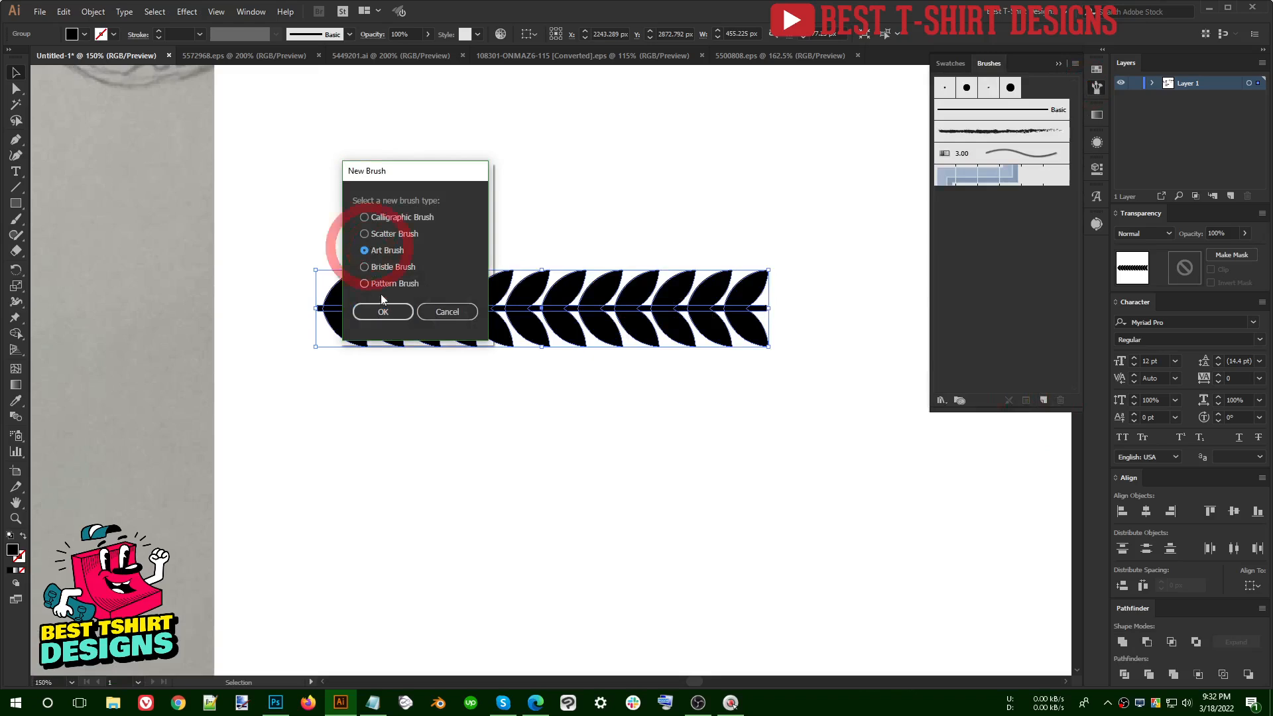
click(380, 311)
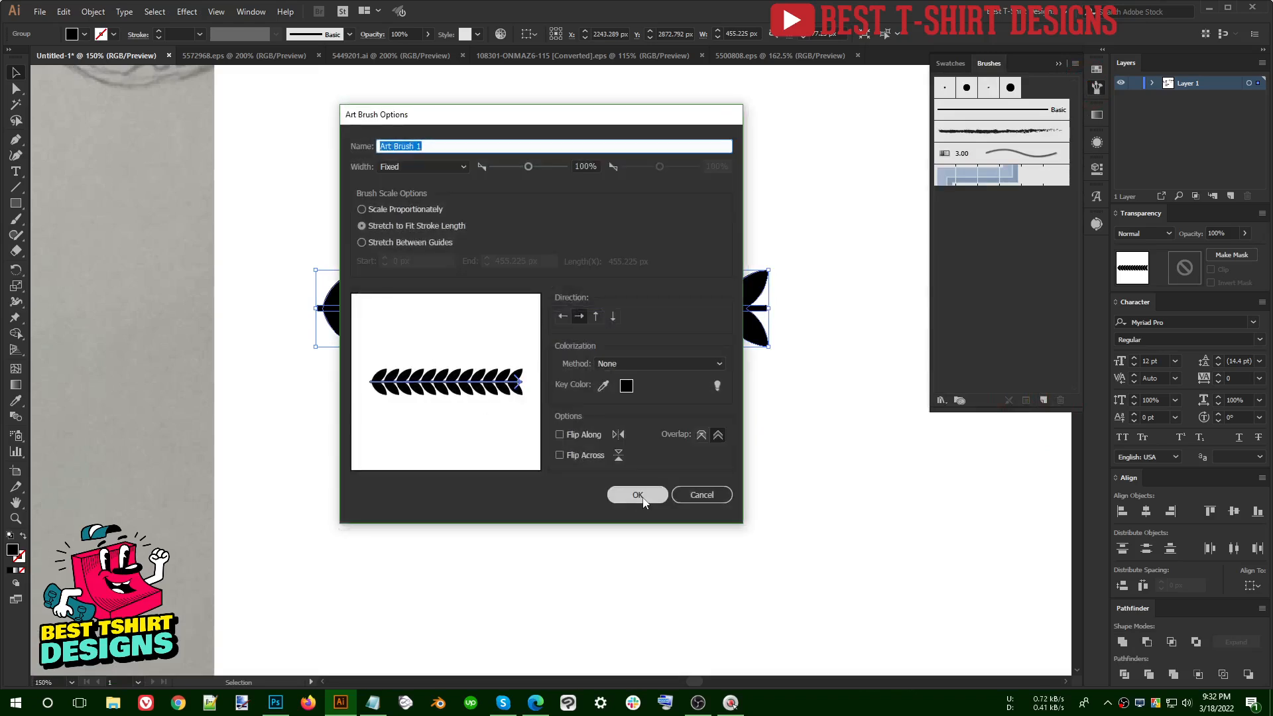
click(638, 363)
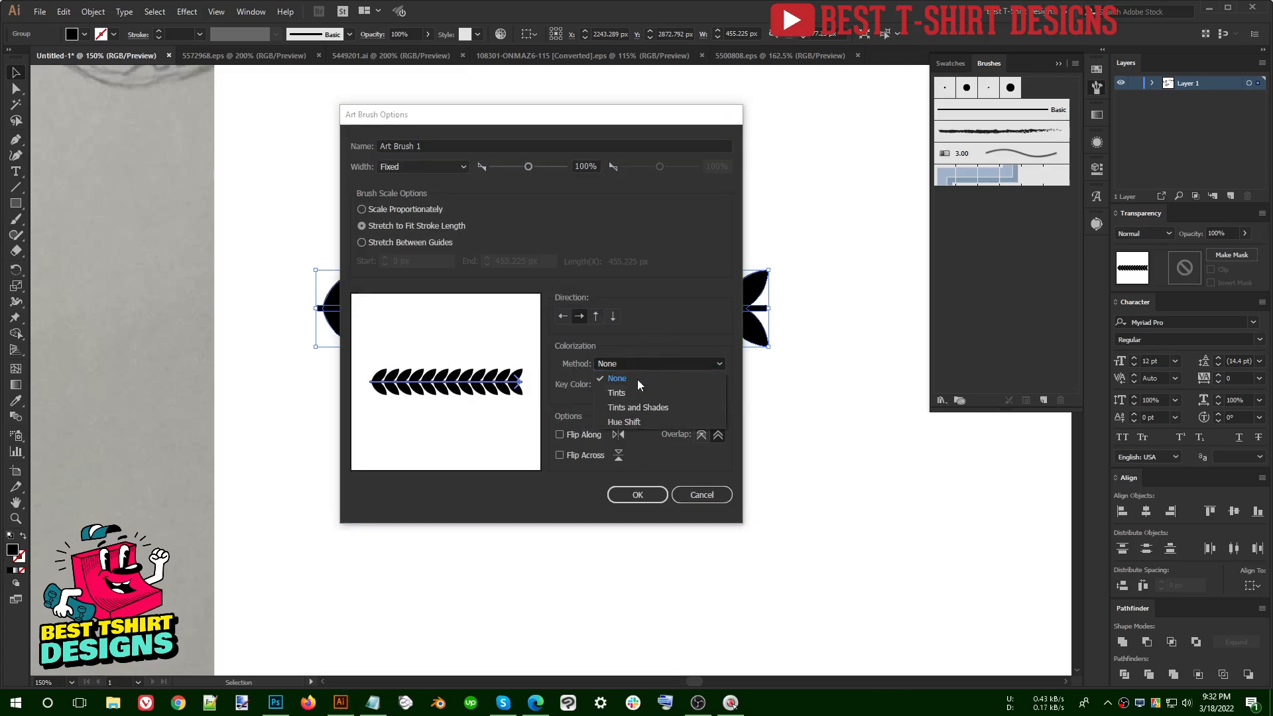
click(636, 420)
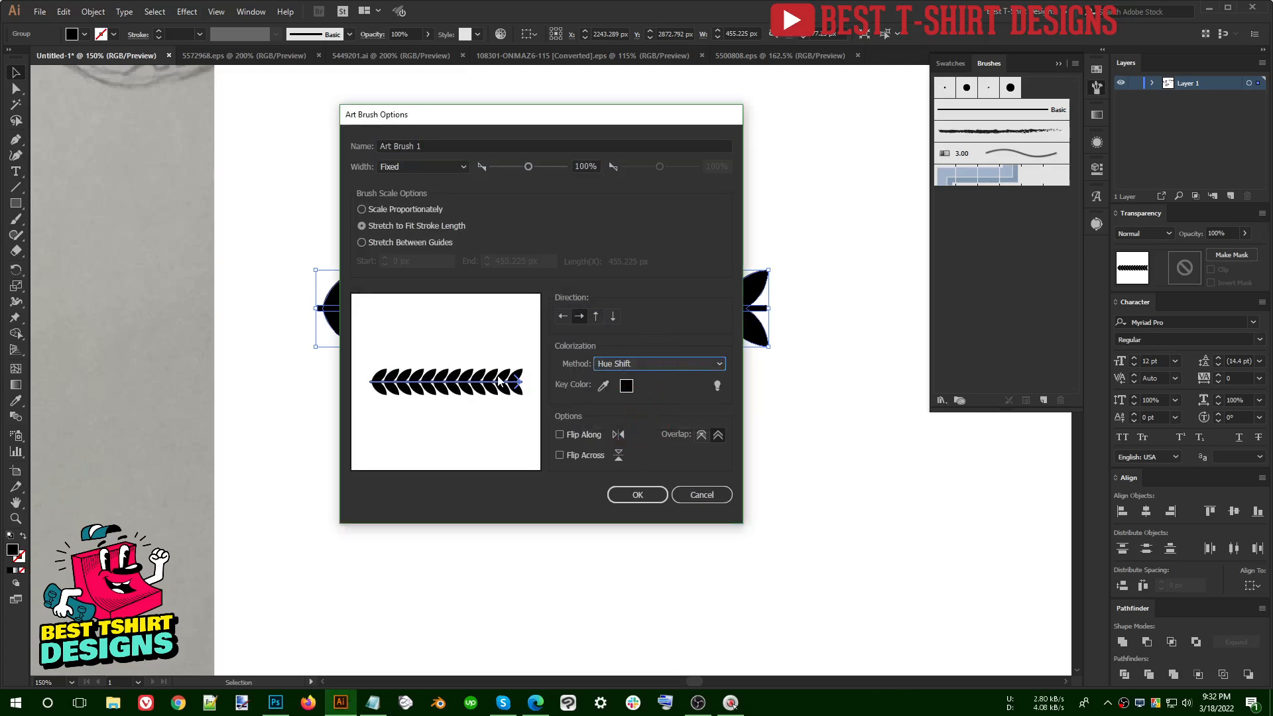
click(626, 366)
click(627, 393)
click(634, 367)
click(627, 420)
click(629, 496)
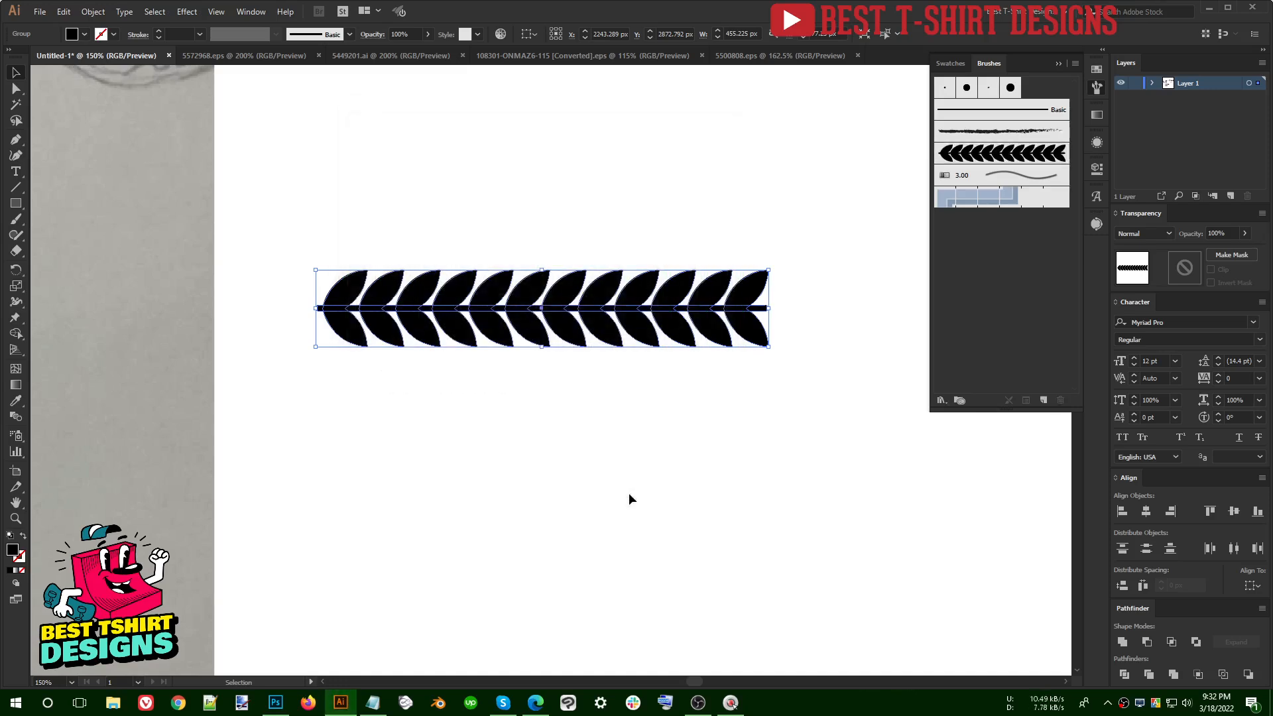
Step: Move the leaf branch away from the sketch to an empty area lower on the artboard and deselect it
scroll(428, 420, down, 5)
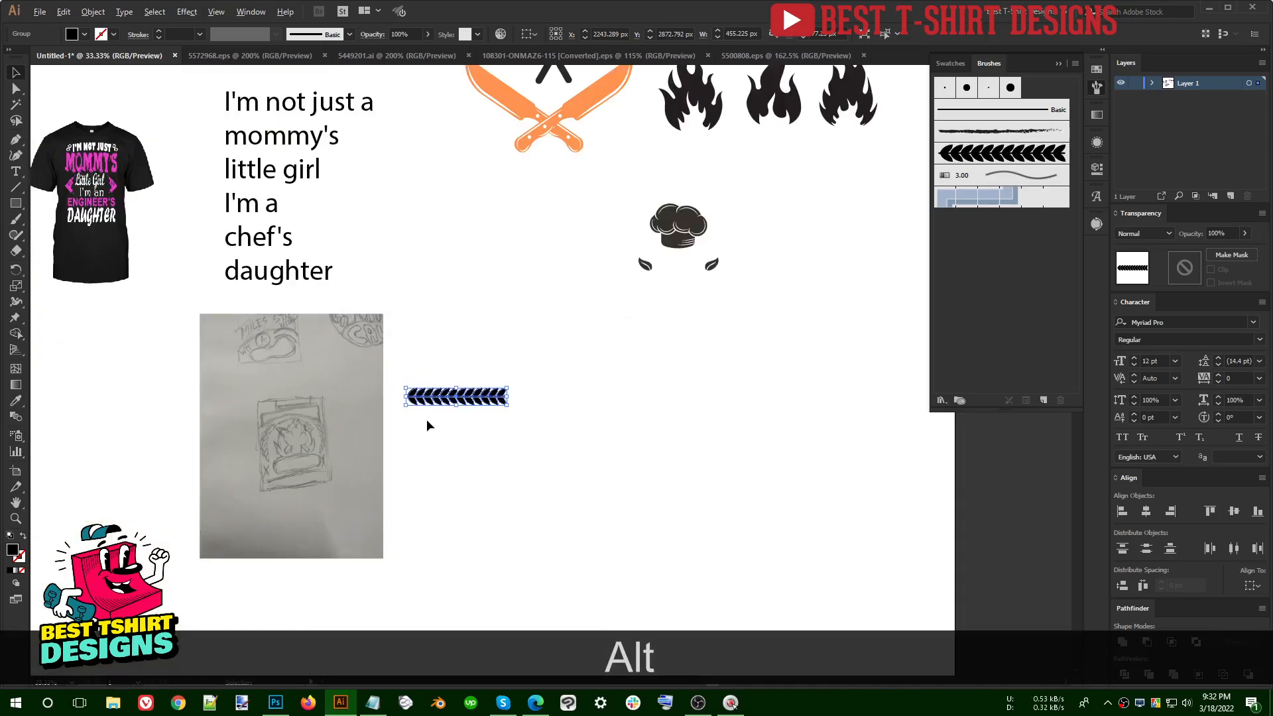
drag(473, 409, 626, 528)
click(528, 406)
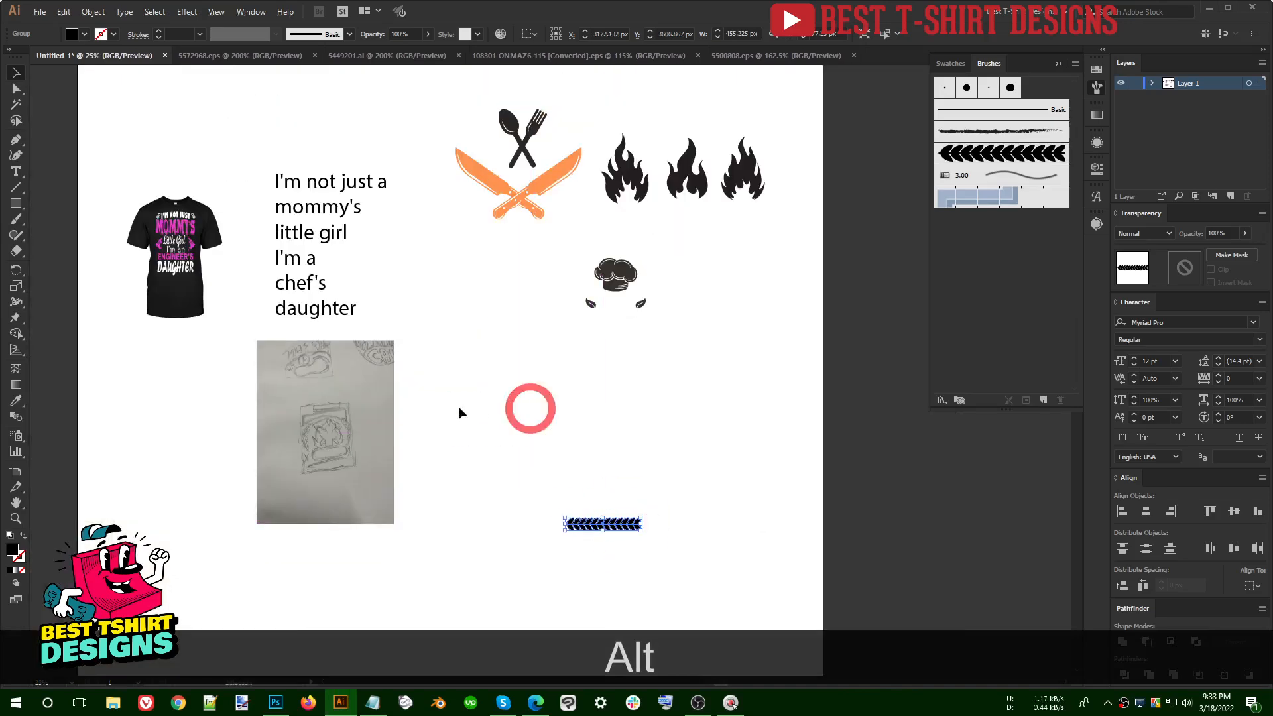
Step: Draw a circle about 781 px in diameter beside the sketch and swap its black fill to the stroke
scroll(457, 412, up, 1)
drag(24, 205, 67, 228)
drag(530, 419, 617, 468)
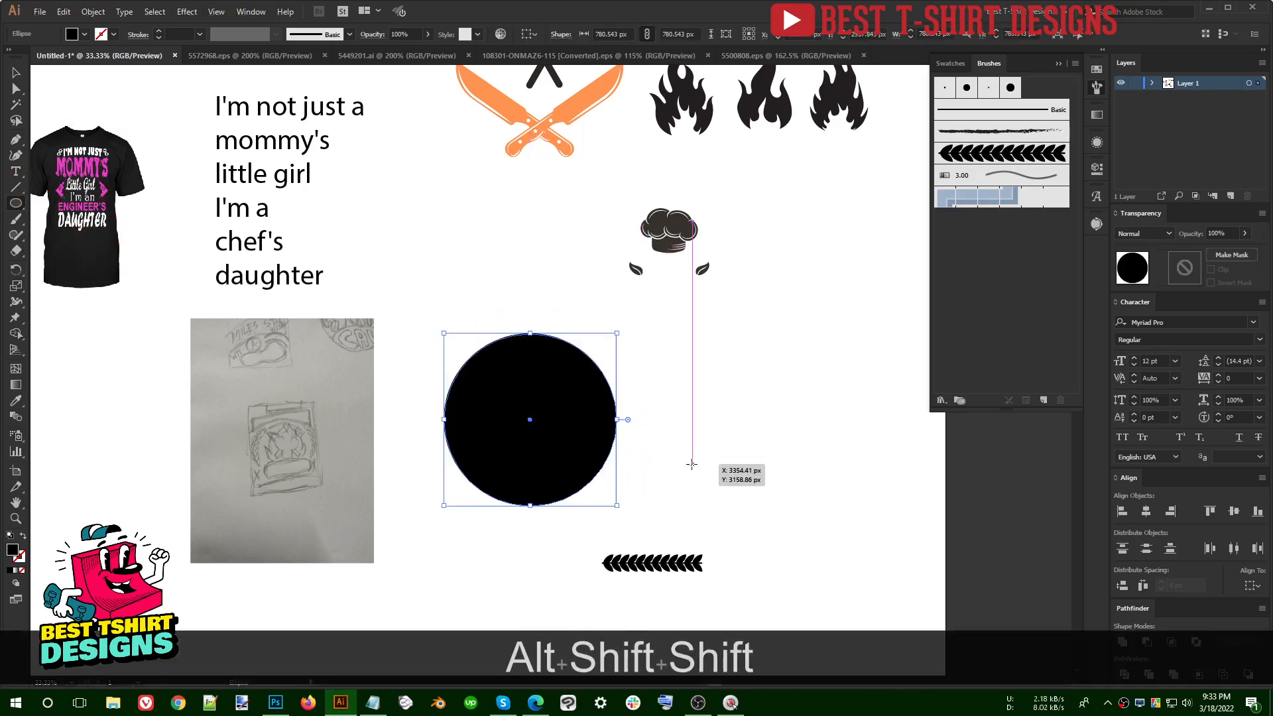
key(shift+x)
key(v)
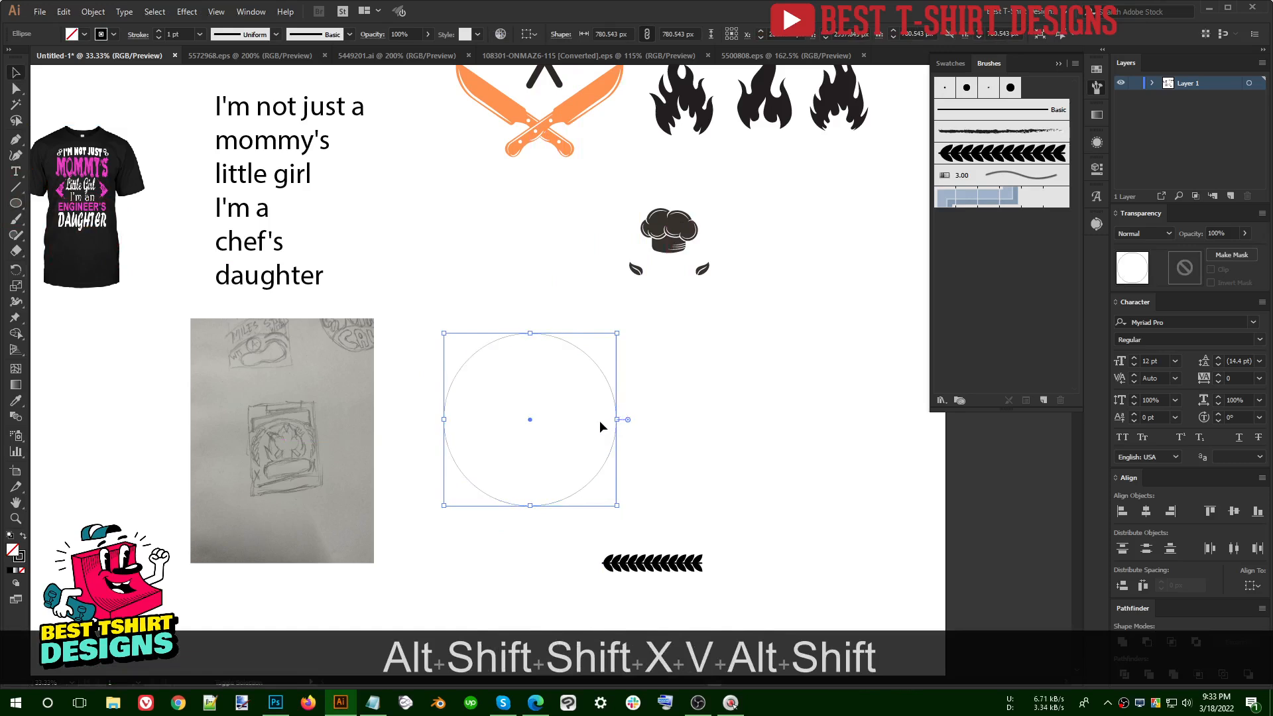
Step: Thicken the circle's stroke to 10 pt and scale the circle down about its centre to about 585 px in diameter
click(598, 420)
drag(634, 432, 636, 435)
scroll(195, 34, up, 1)
scroll(527, 388, up, 1)
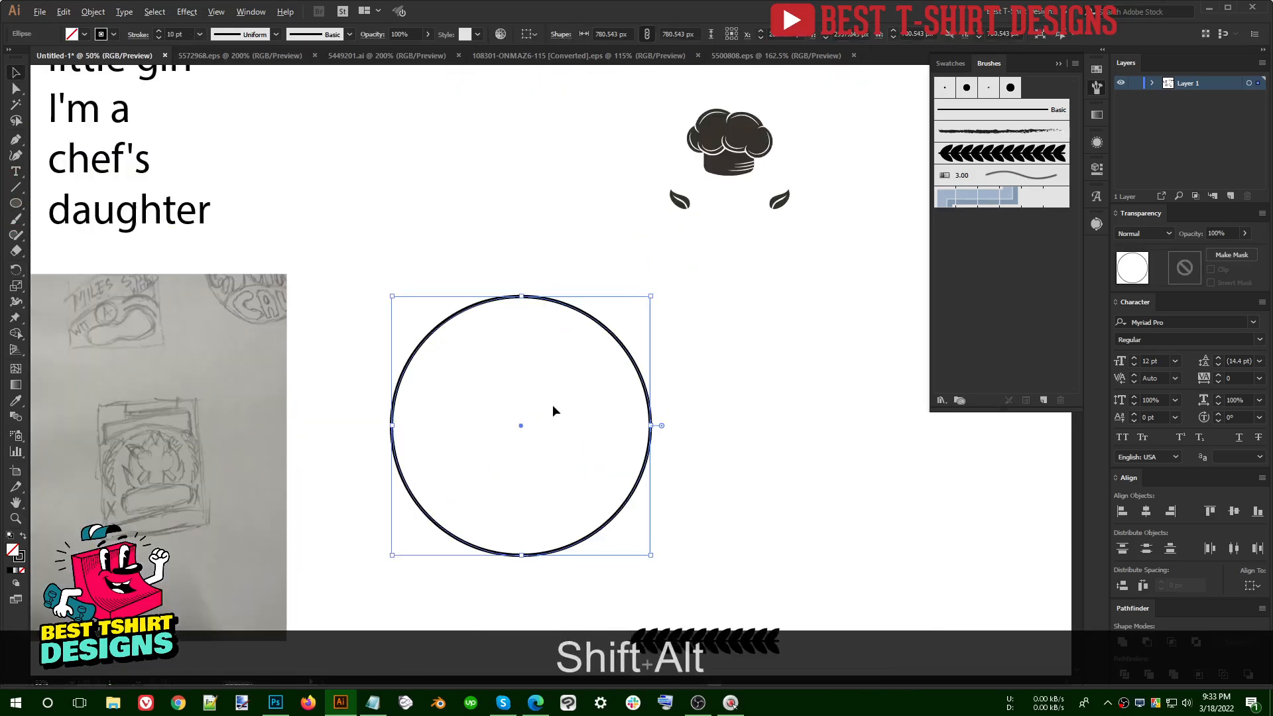
drag(652, 425, 618, 425)
scroll(598, 485, up, 1)
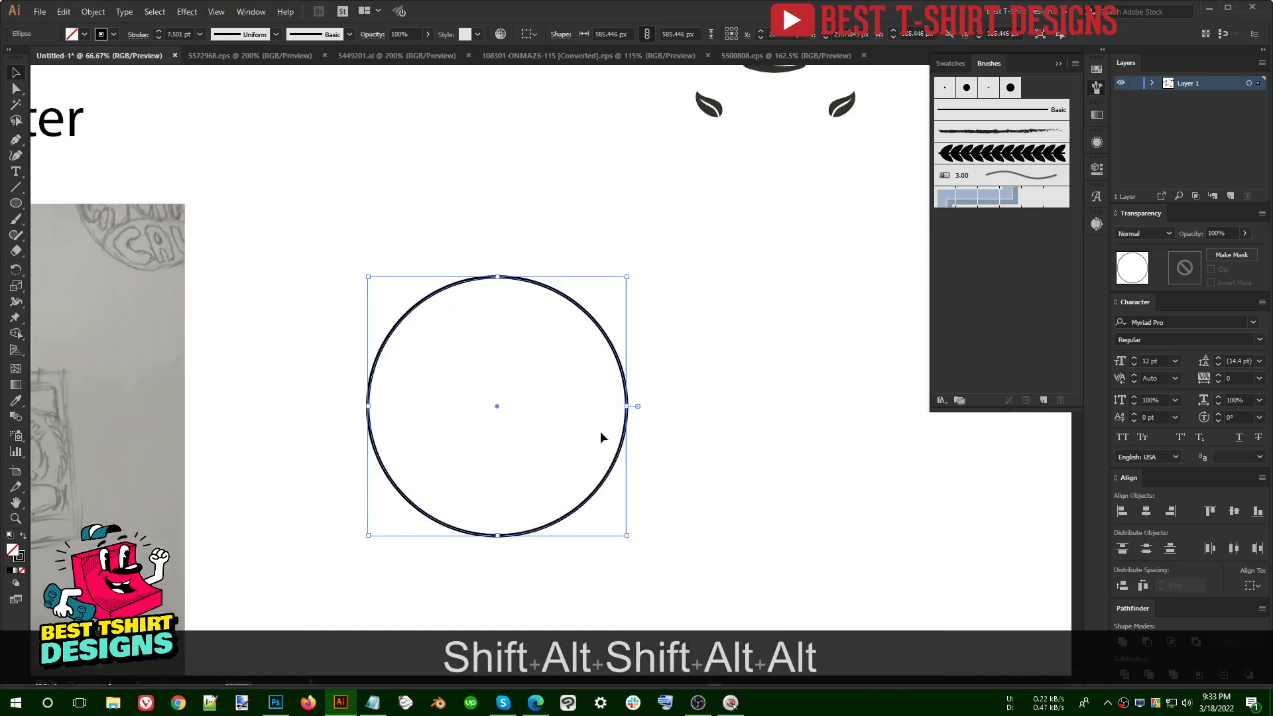
key(a)
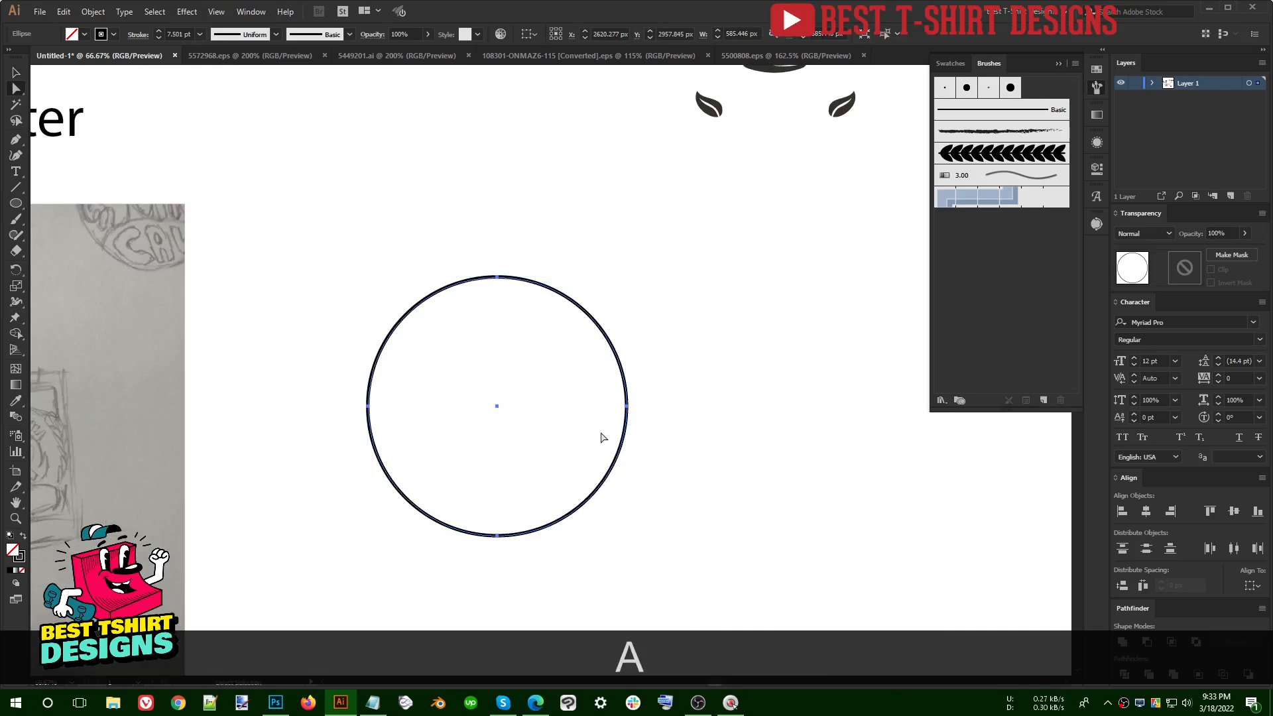
key(v)
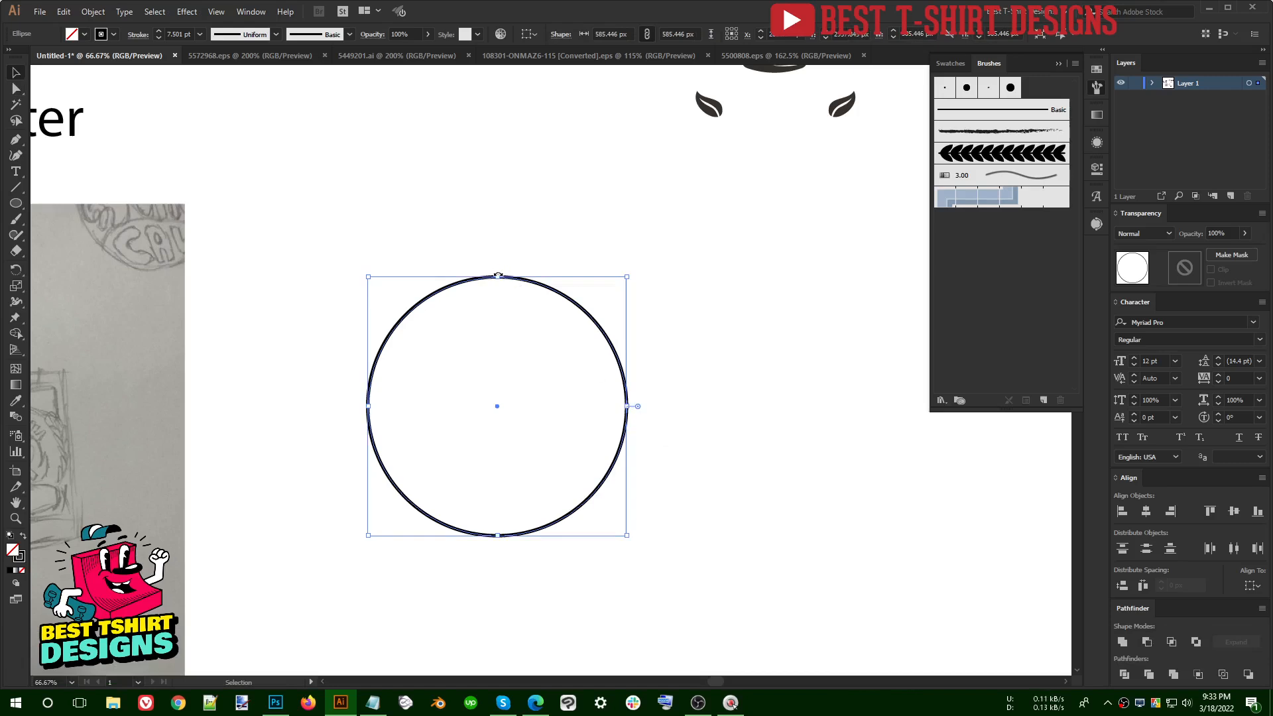
drag(318, 375, 822, 447)
drag(443, 223, 543, 615)
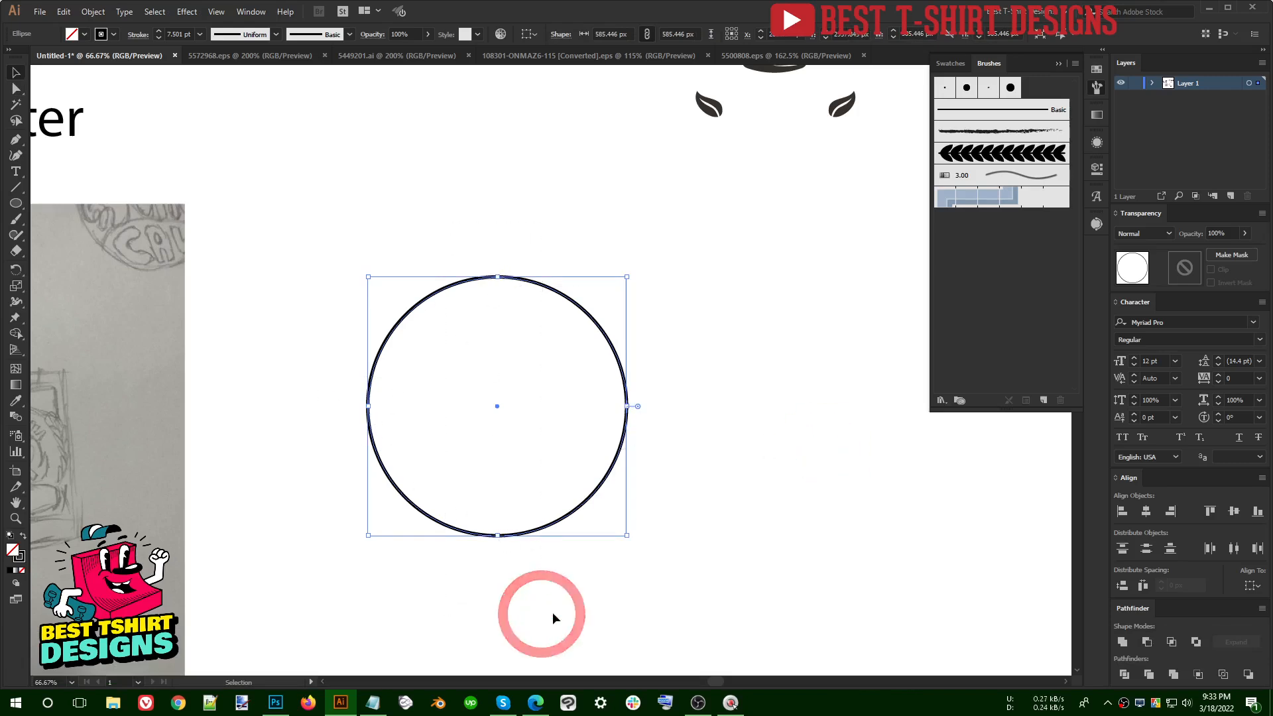
Step: Offset the circle's path outward by 10 px with miter joins and a miter limit of 4
click(637, 440)
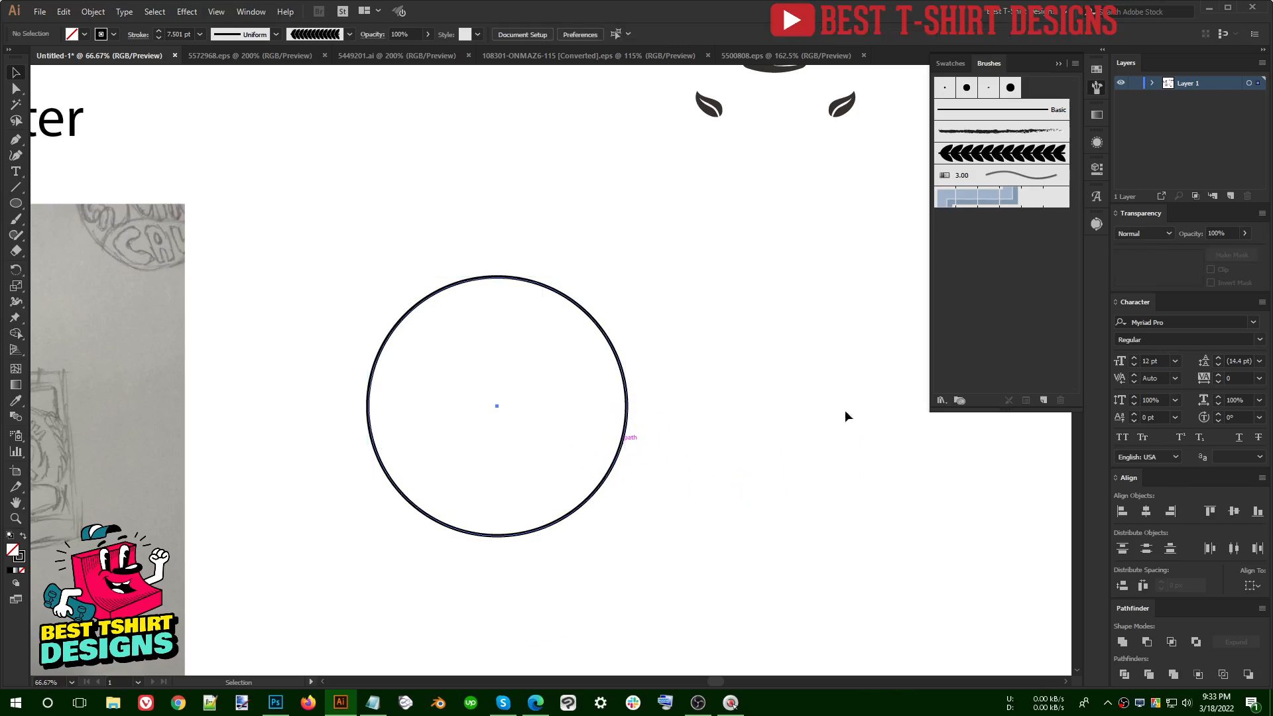
drag(780, 407, 620, 431)
key(ctrl+alt)
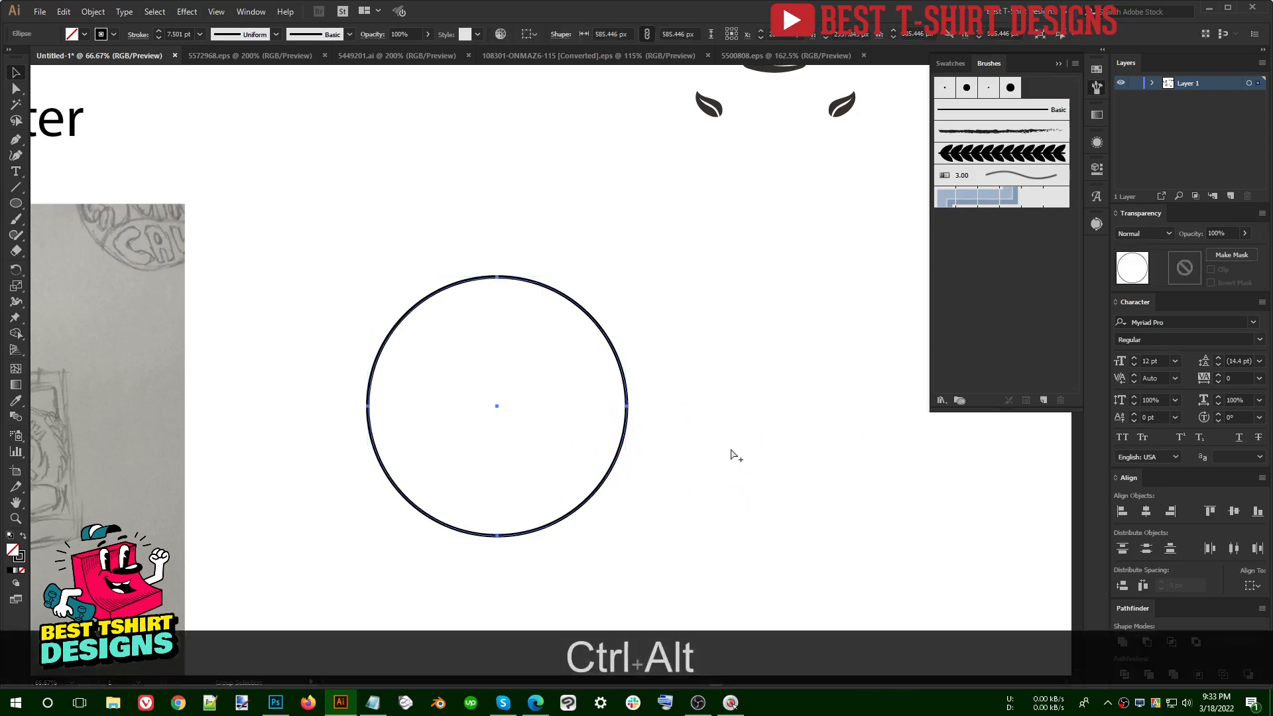
key(alt+ctrl)
key(ctrl+alt+f)
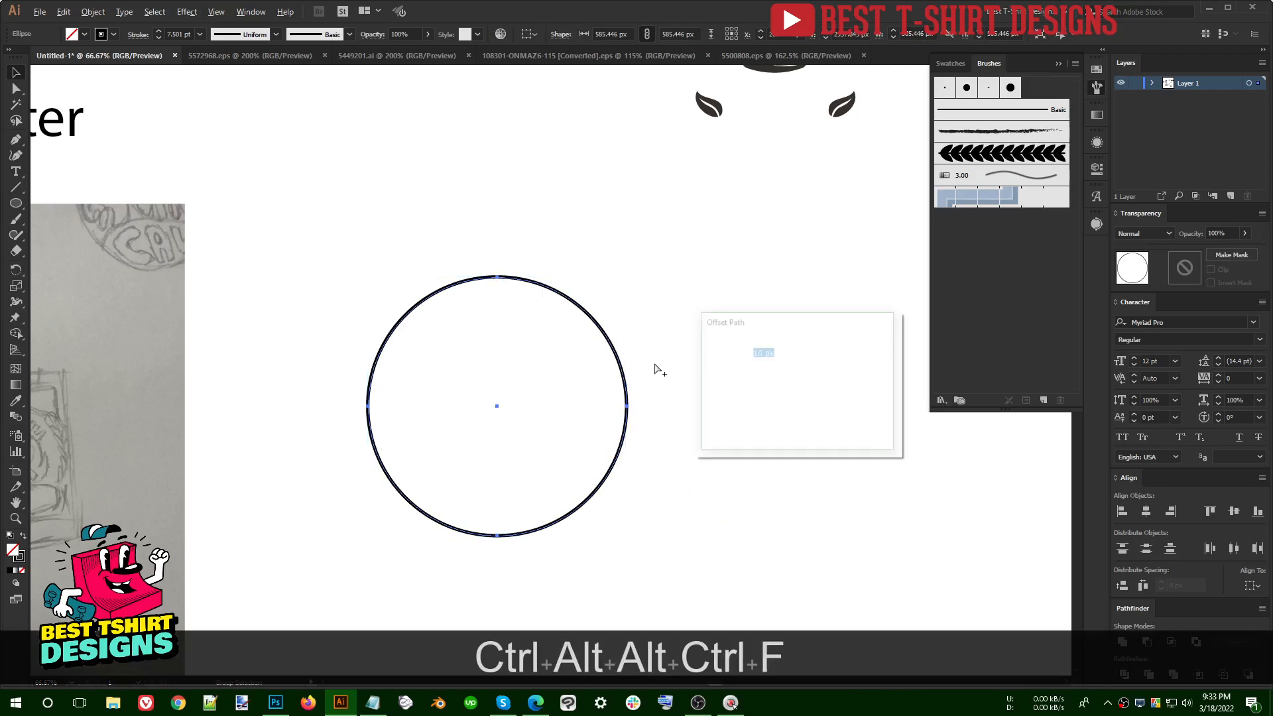
click(727, 422)
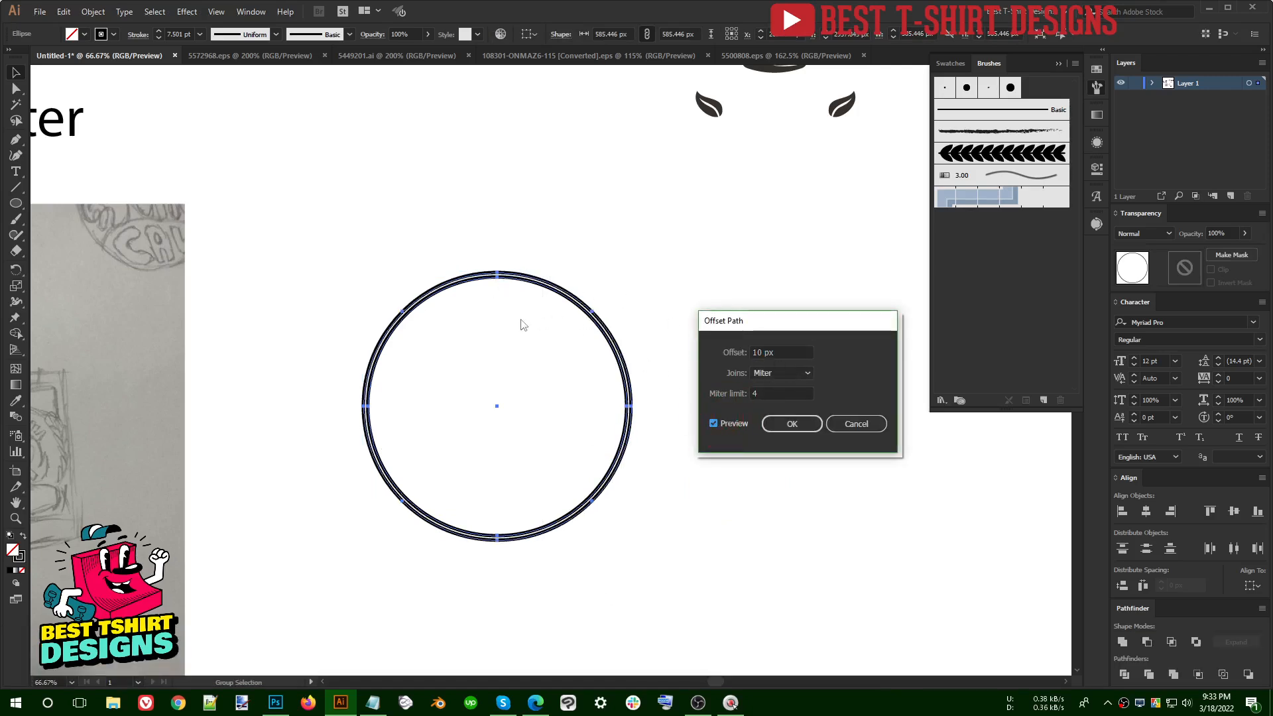
click(789, 424)
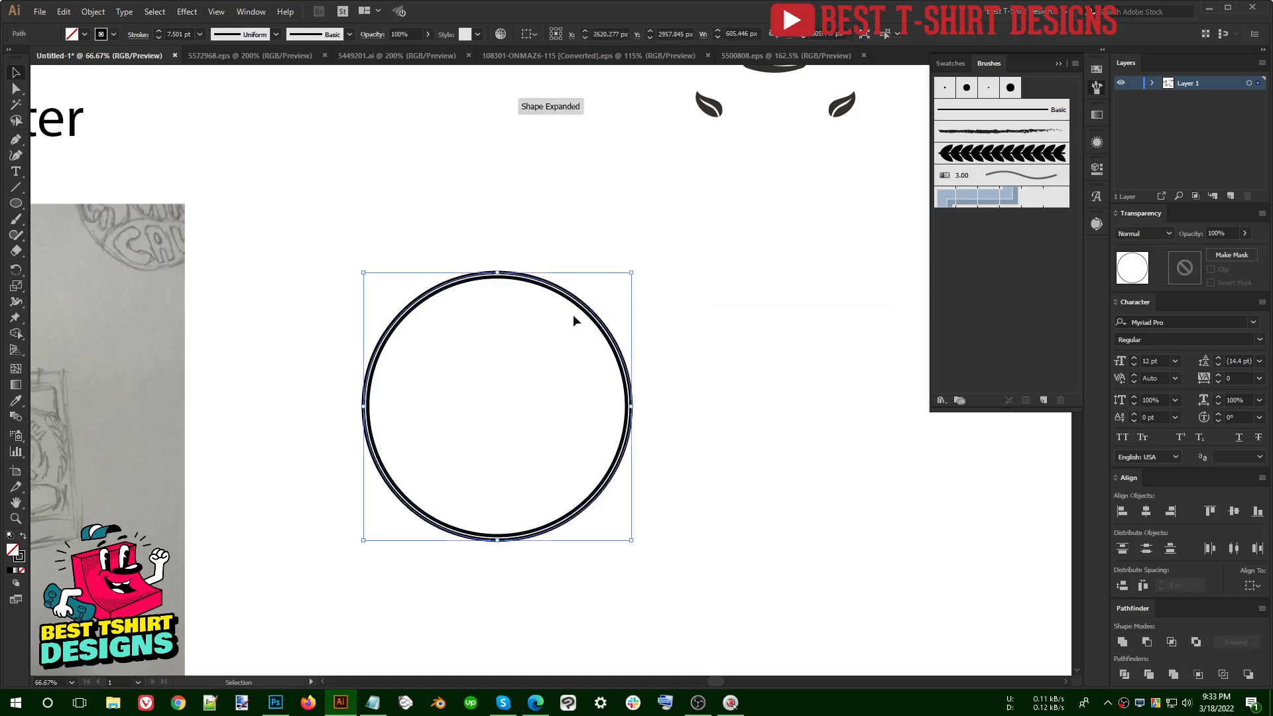
click(737, 365)
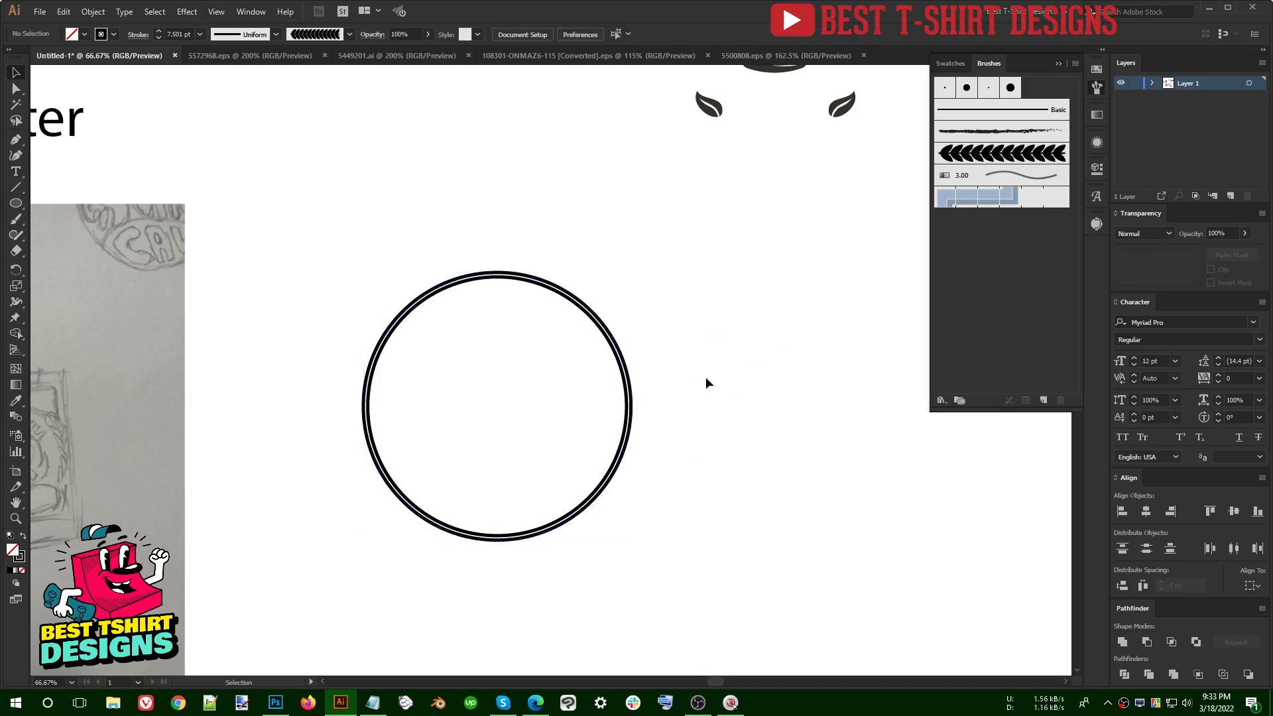
Step: Try deleting the inner circle of the double ring, and undo the deletion
click(628, 413)
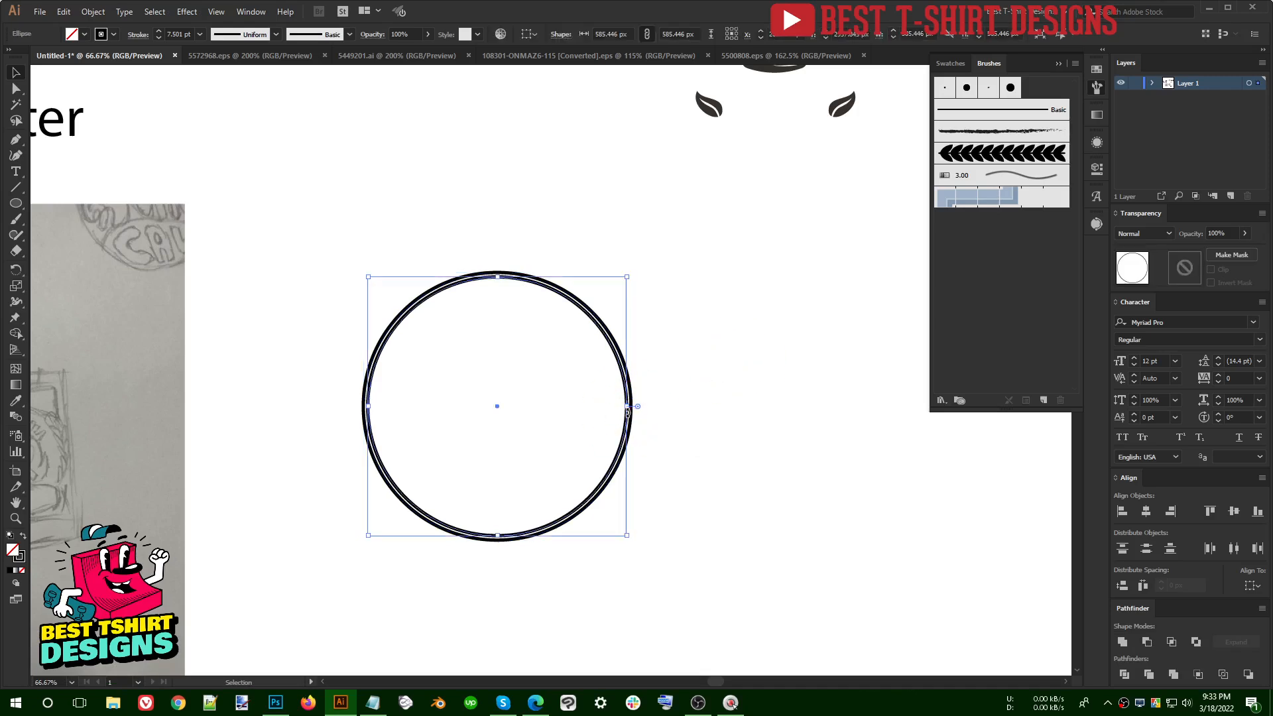
key(Delete)
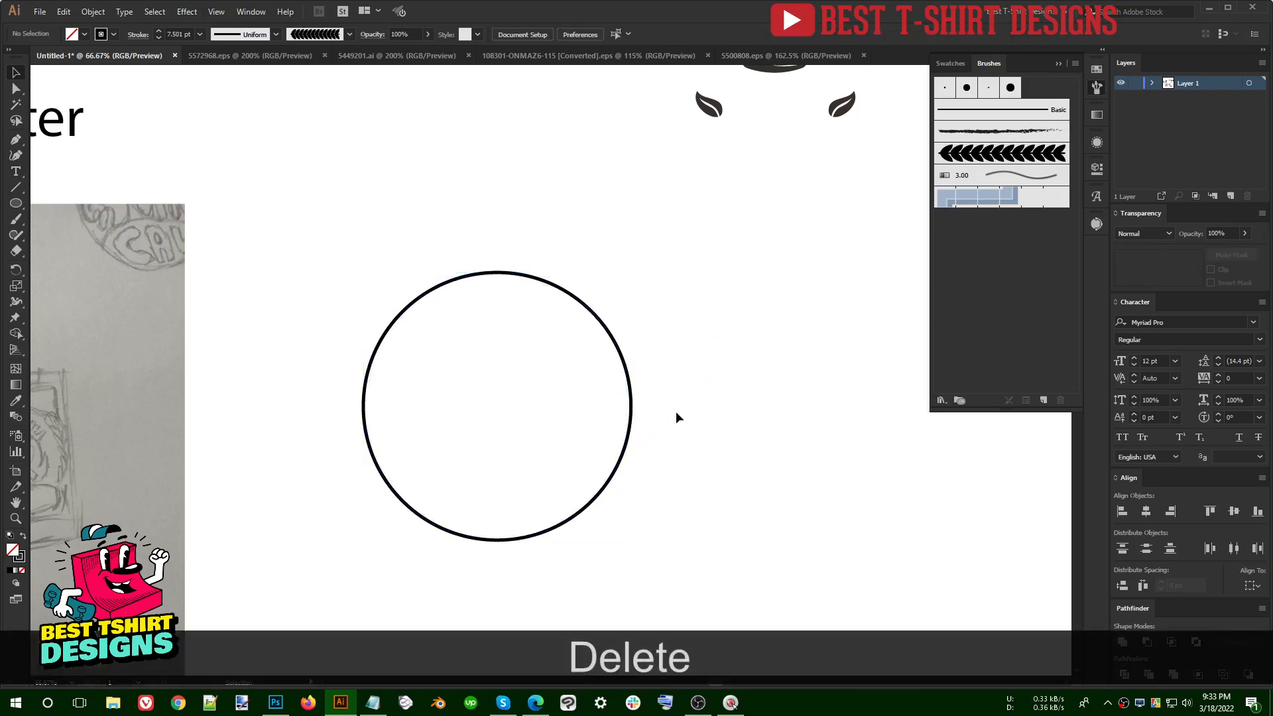
key(ctrl+z)
Step: Isolate the outer offset circle for editing and clear the selection
click(635, 425)
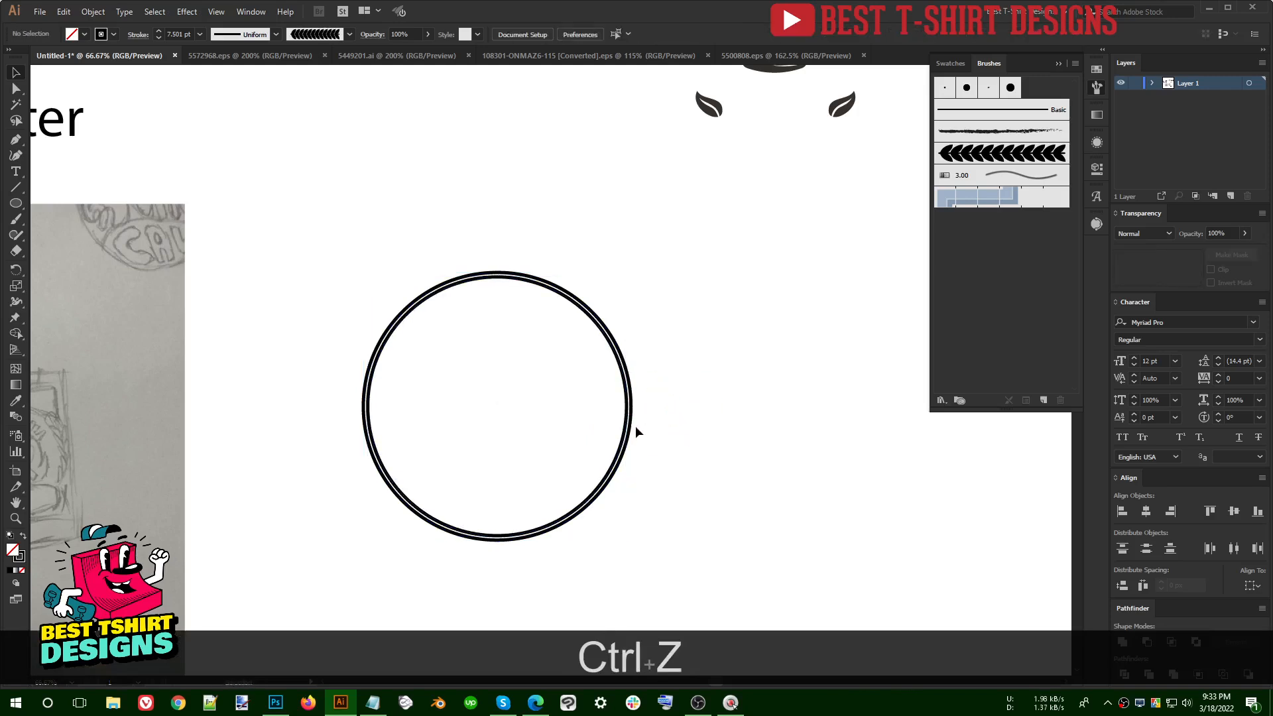
click(628, 419)
alt+scroll(610, 419, up, 2)
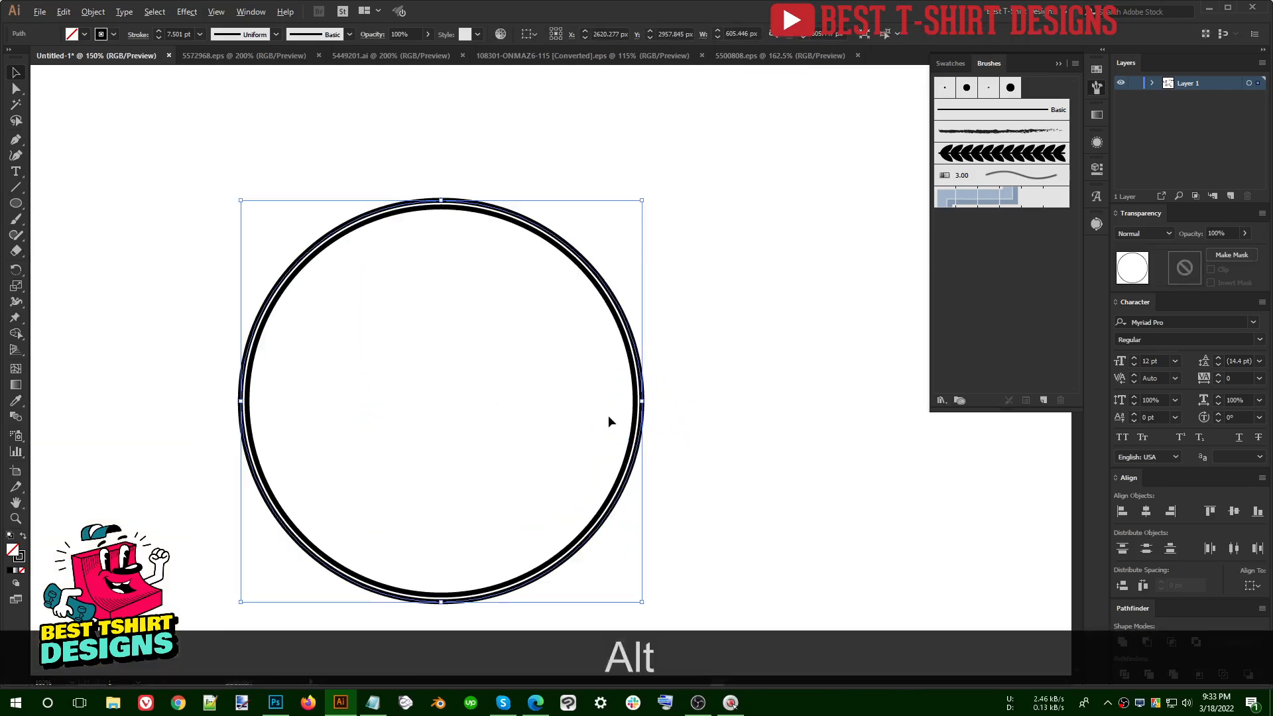
alt+scroll(609, 420, up, 1)
alt+scroll(745, 357, down, 2)
double_click(684, 341)
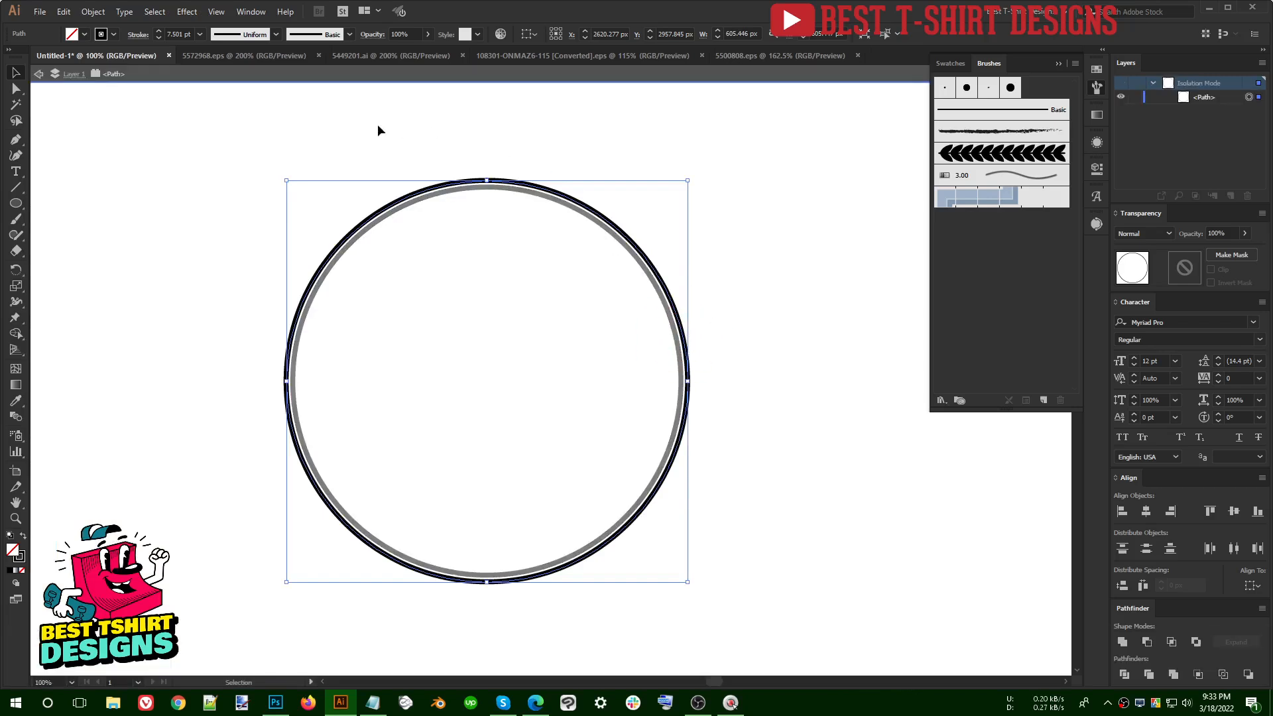
drag(240, 157, 692, 379)
click(762, 379)
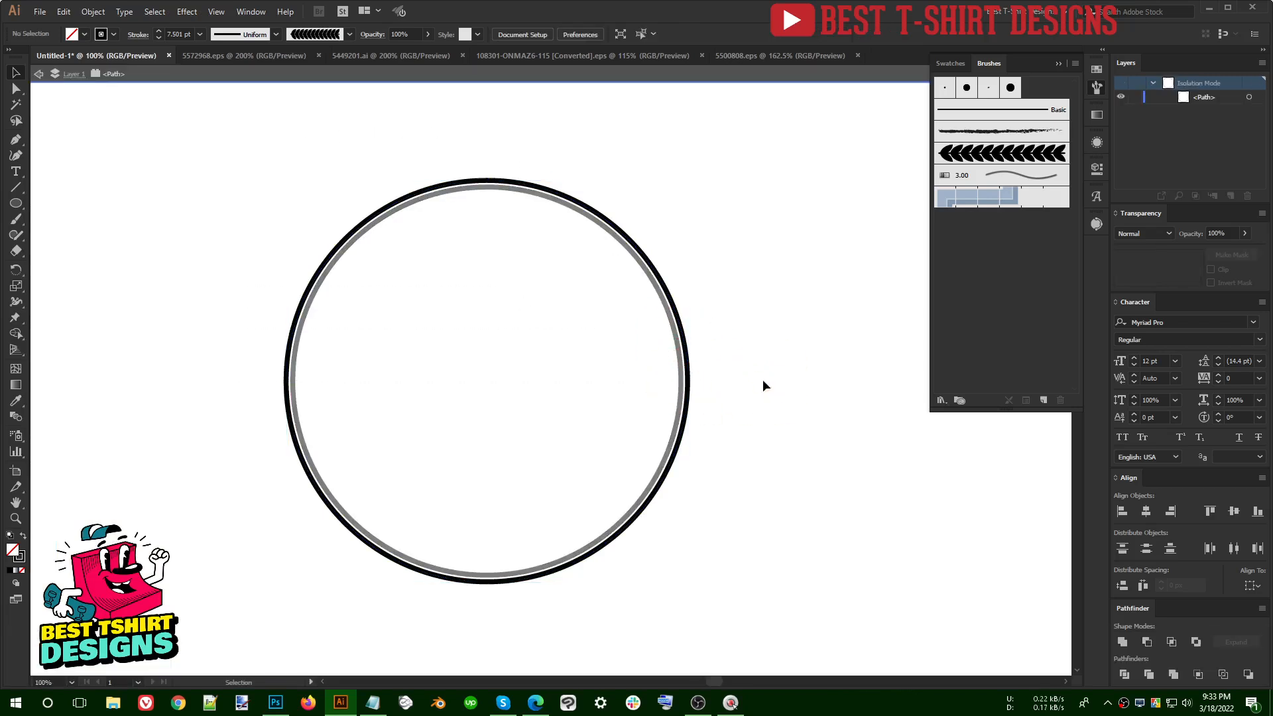
Step: Cut the outer circle down to its right-side arc by deleting its left, top and bottom anchor points
key(a)
alt+scroll(378, 286, down, 1)
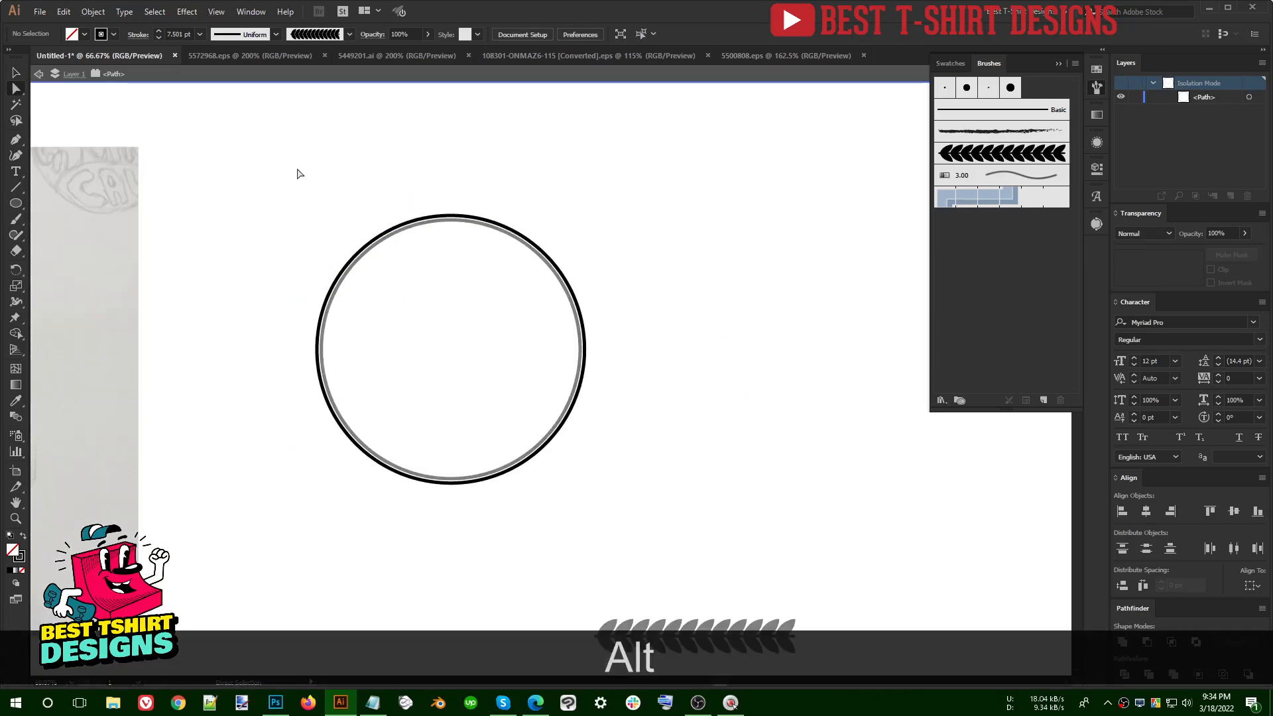
drag(285, 156, 497, 557)
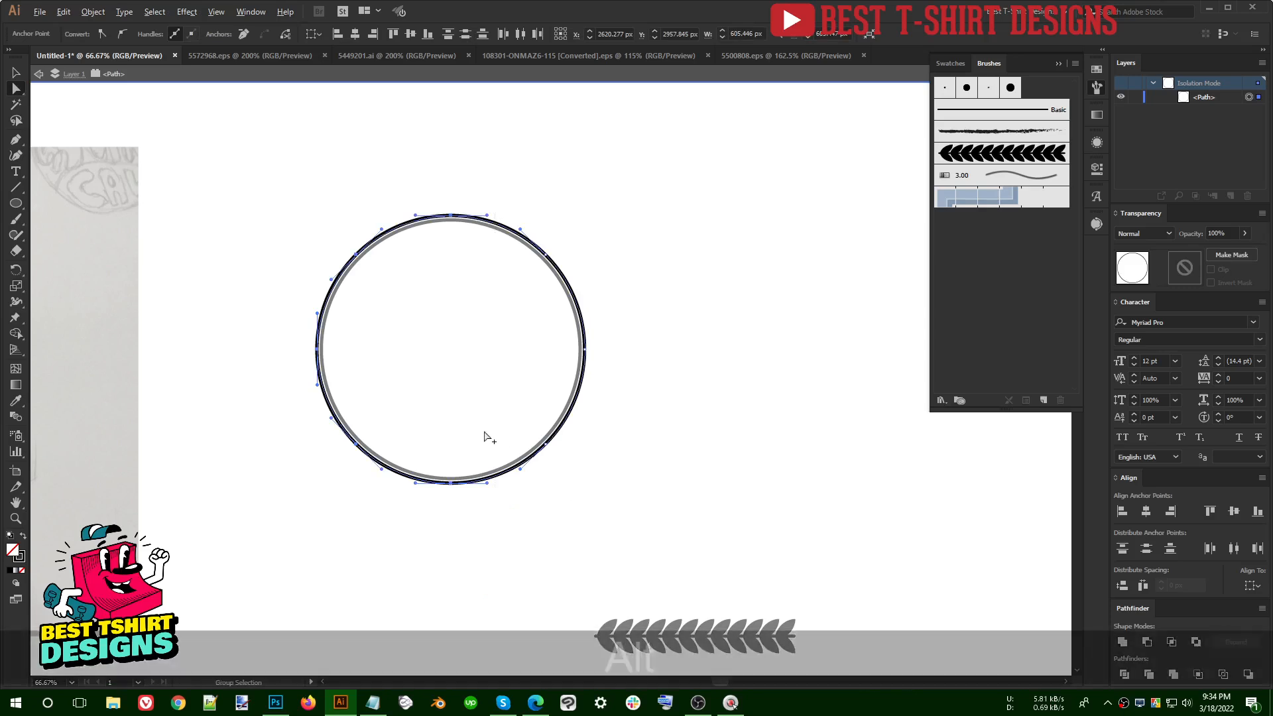
alt+scroll(487, 434, up, 1)
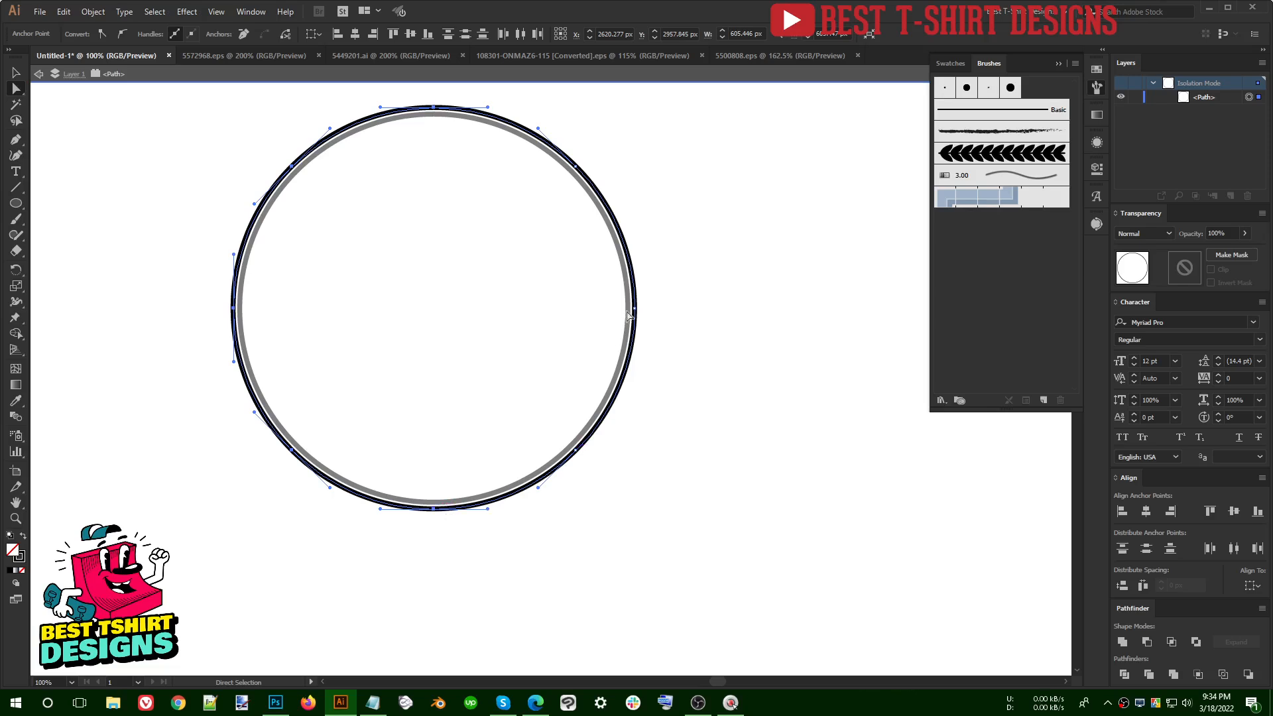
click(649, 506)
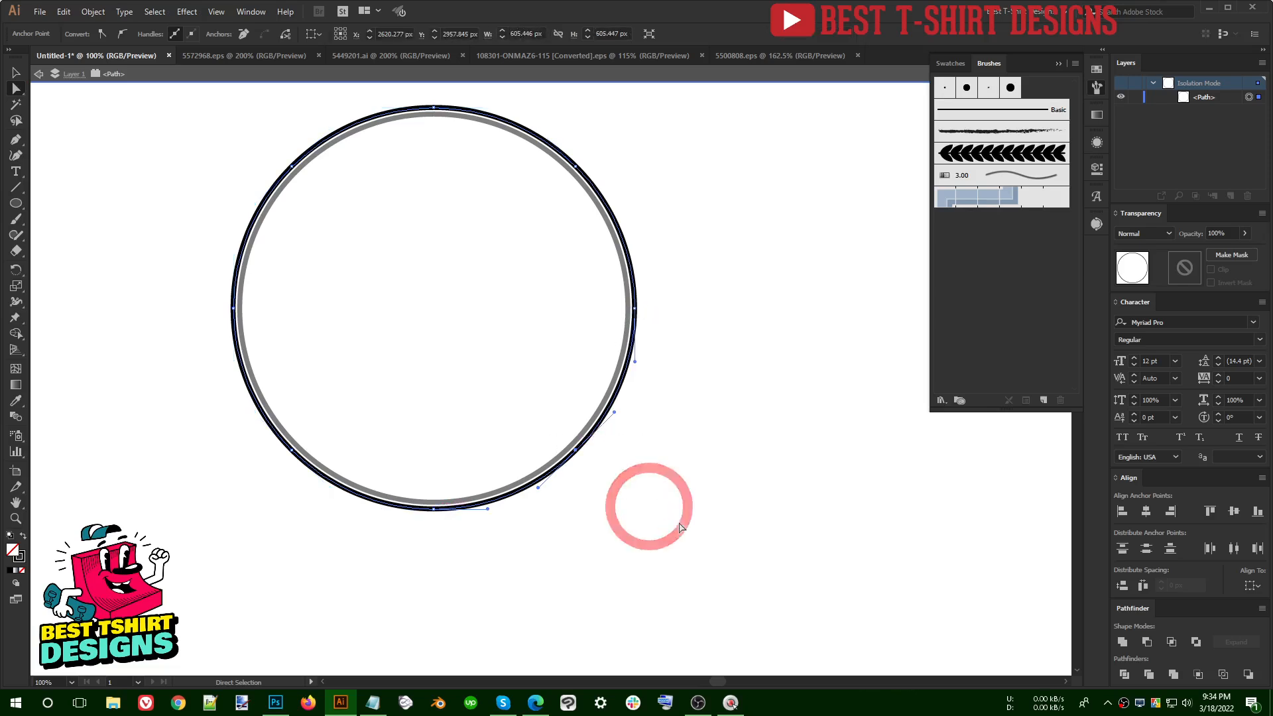
scroll(404, 277, up, 1)
drag(167, 114, 411, 580)
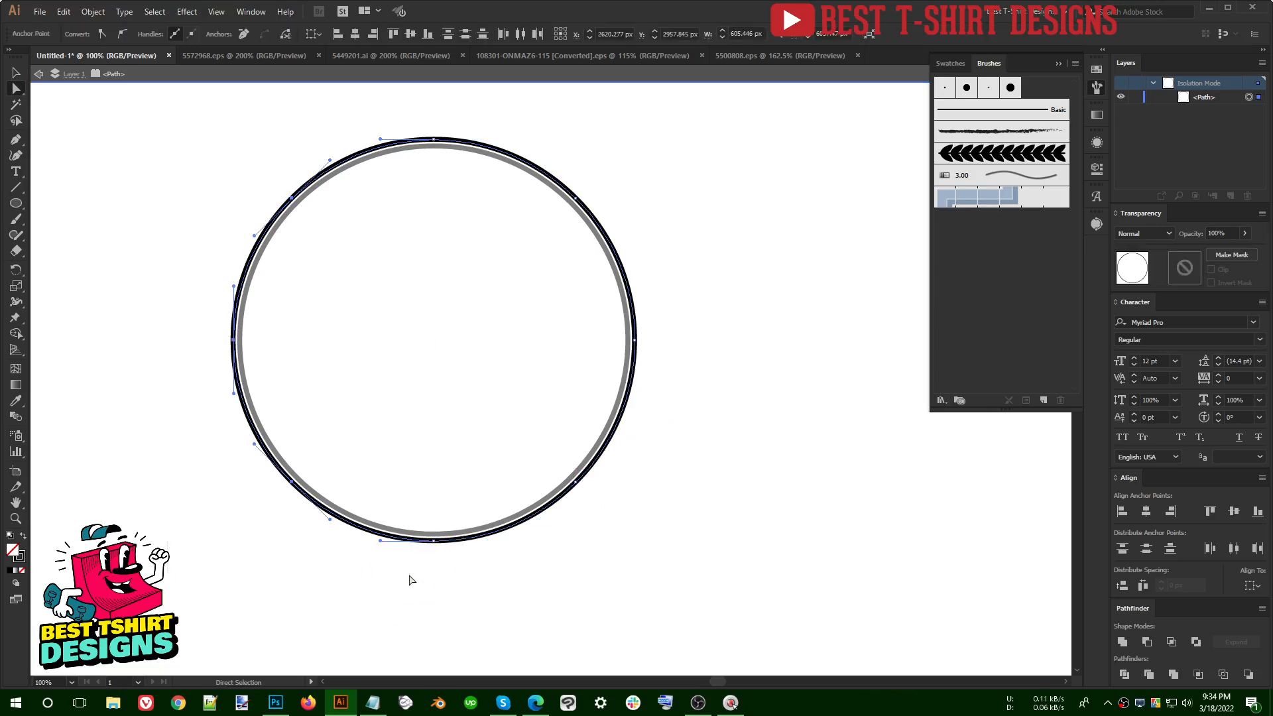
key(Delete)
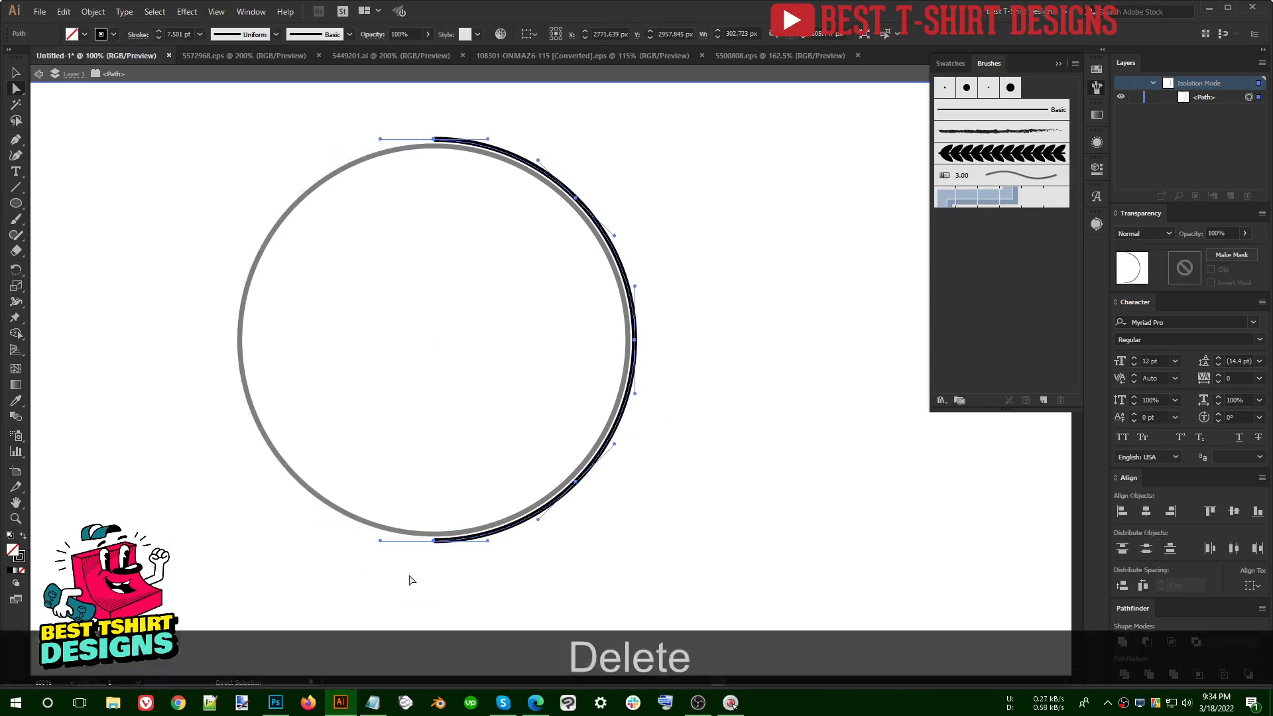
drag(366, 115, 483, 597)
key(Delete)
Step: Apply the leaf art brush to the remaining right-side arc
key(v)
click(776, 438)
drag(535, 287, 844, 495)
click(1002, 154)
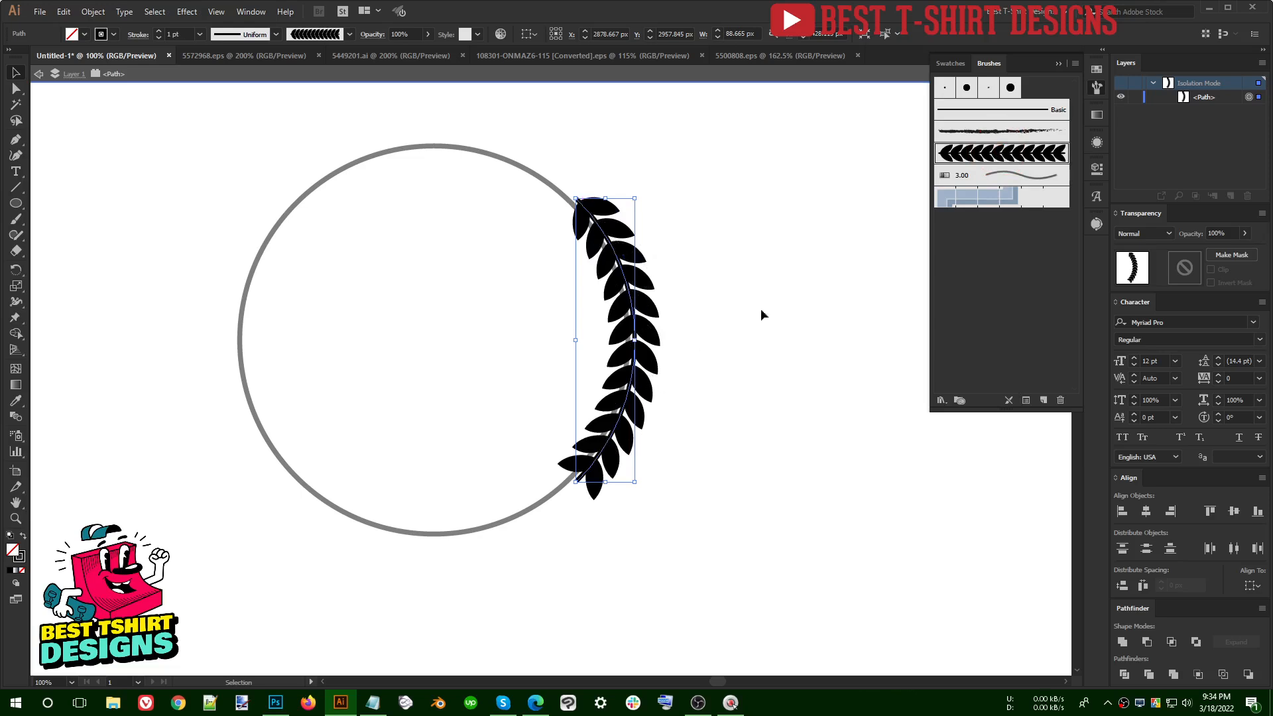
Step: Turn on Flip Along for the leaf art brush and apply the change to the existing stroke
double_click(973, 154)
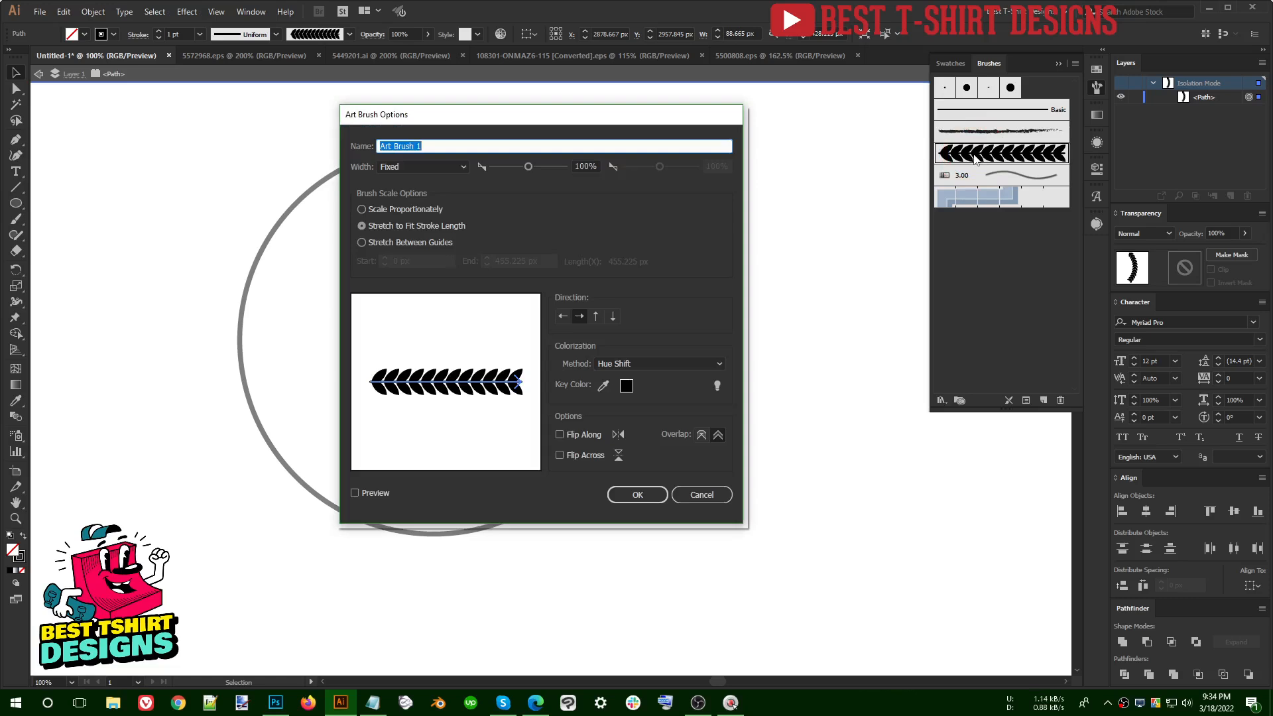
click(573, 434)
click(645, 496)
click(512, 342)
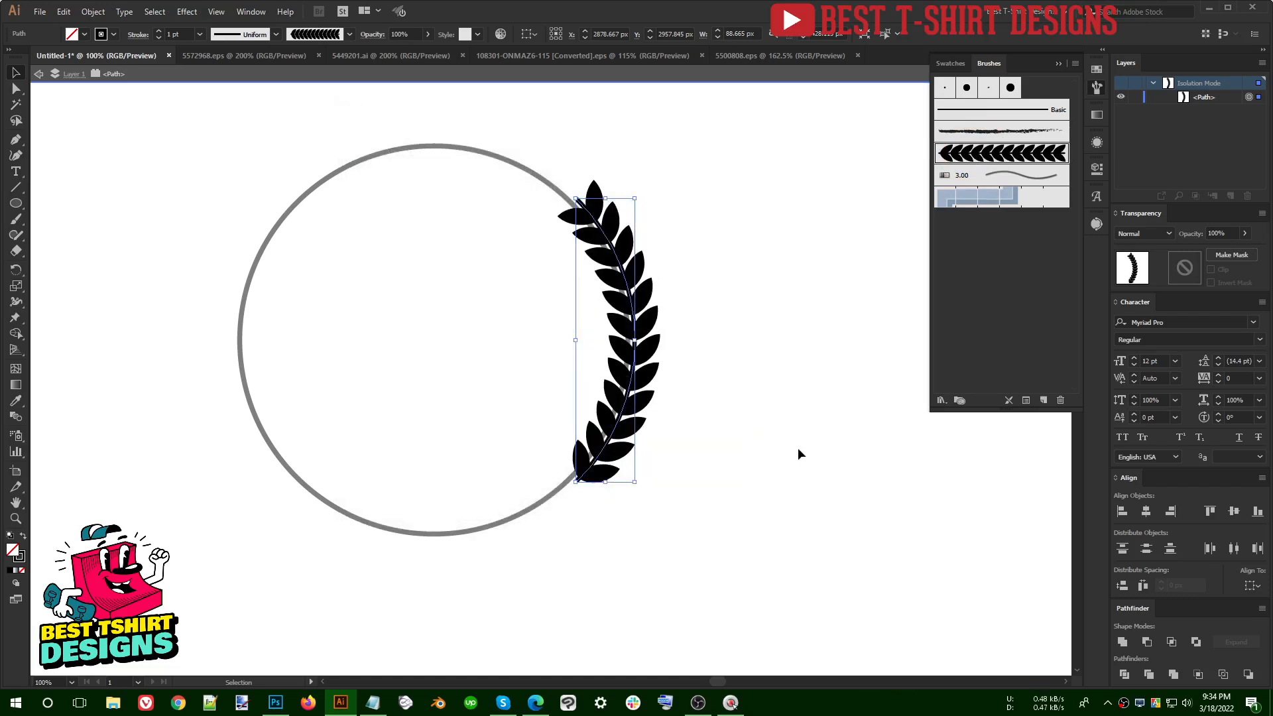
Step: Nudge the right leaf branch 12 px left so that it sits on the circle
key(Left)
key(Left)
key(Left)
key(Left)
key(Left)
key(Left)
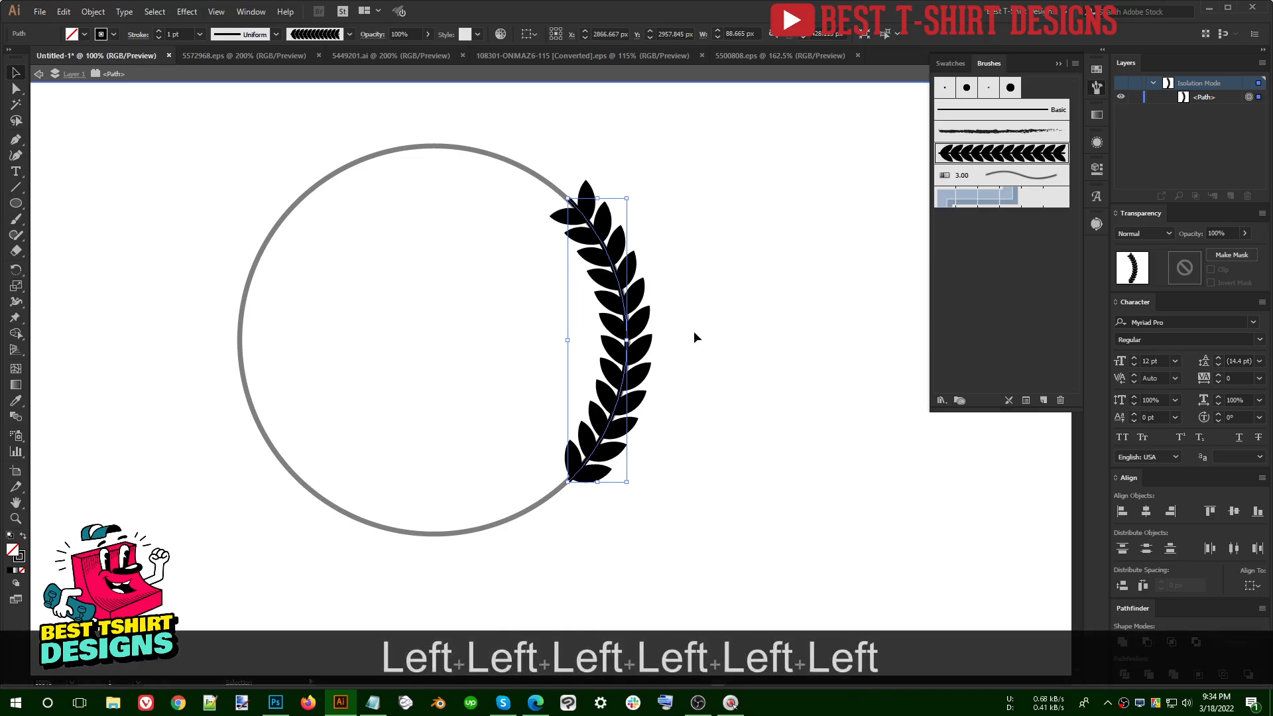
click(665, 348)
Step: Duplicate the leaf branch to the circle's left side and reflect the copy across the vertical axis
drag(619, 356, 264, 335)
key(ctrl+r)
click(32, 186)
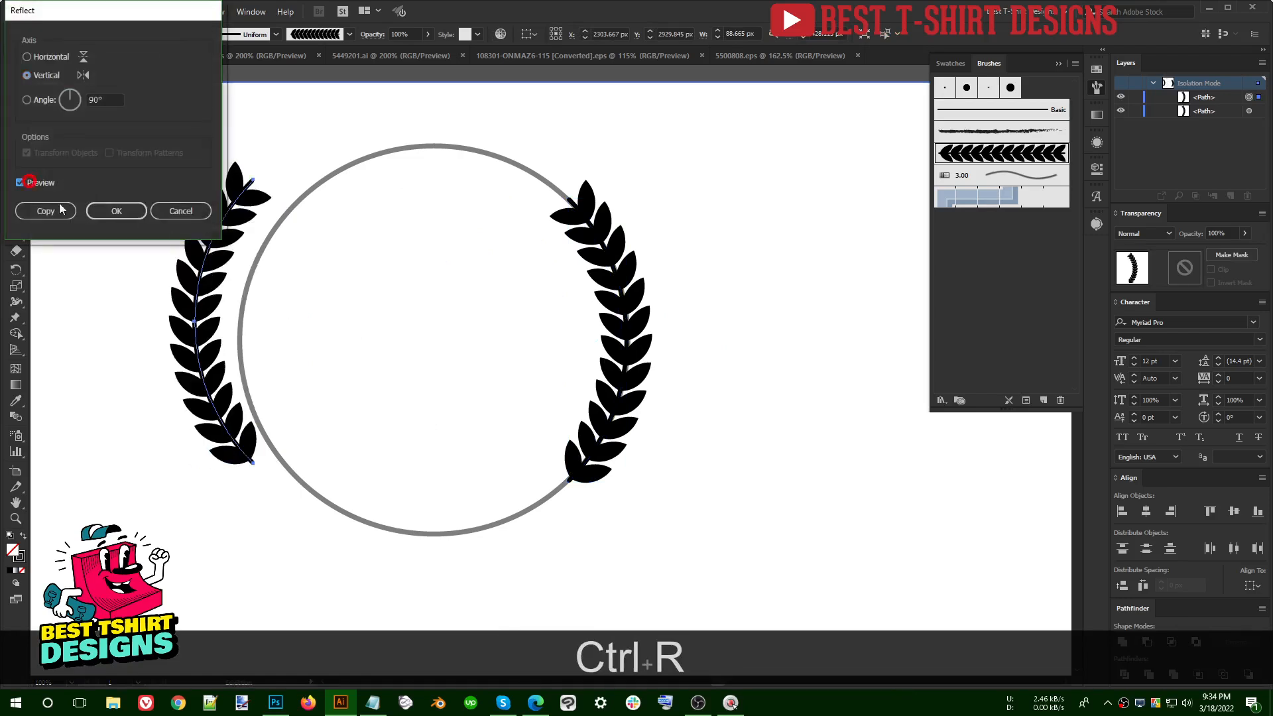
click(118, 215)
Step: Move the mirrored leaf branch right until it lies on the circle's left edge
key(shift+Right)
key(shift+Right)
key(shift+Right)
key(shift+Right)
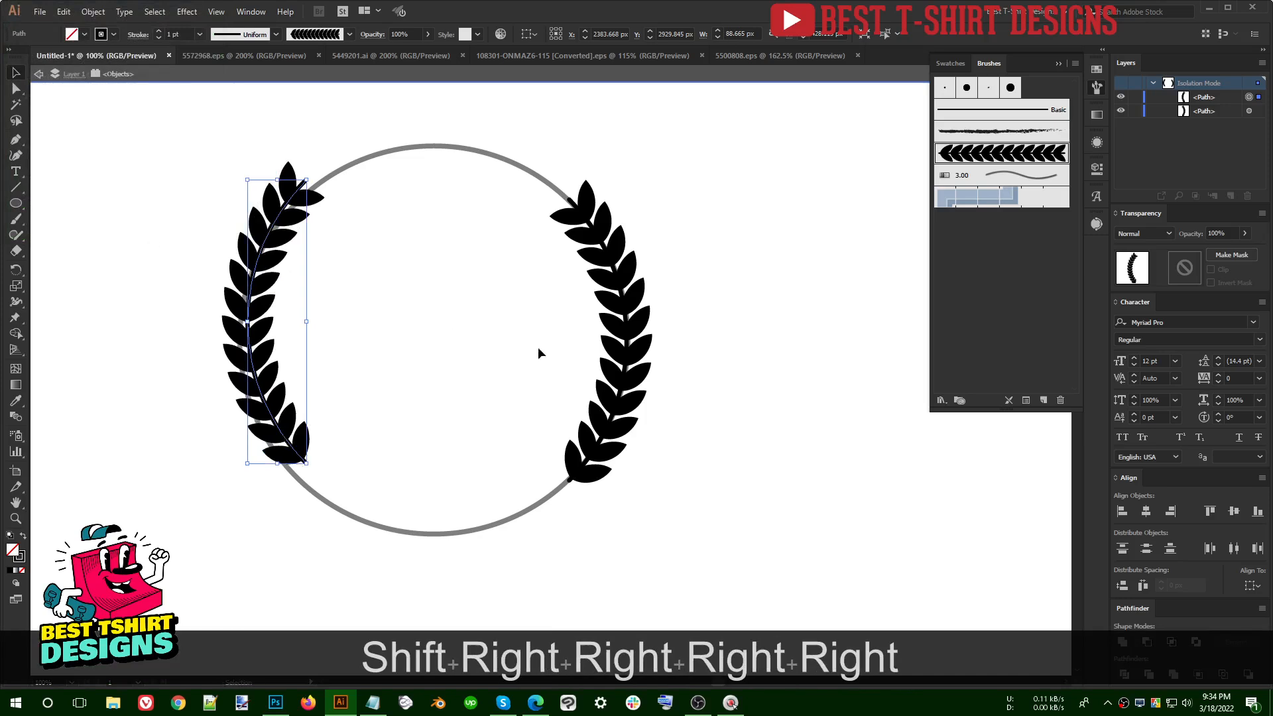
Step: Align the two leaf branches by their vertical centres and move the pair down to the circle's mid-height
shift+click(630, 312)
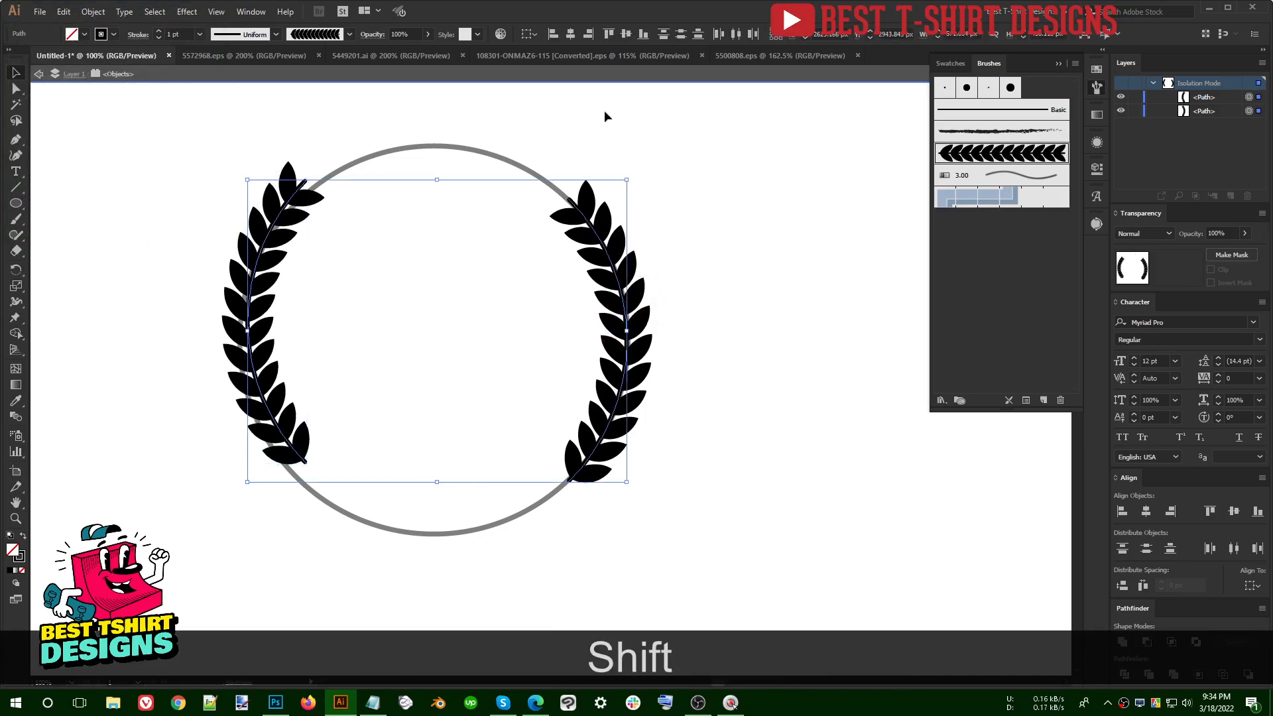
click(623, 33)
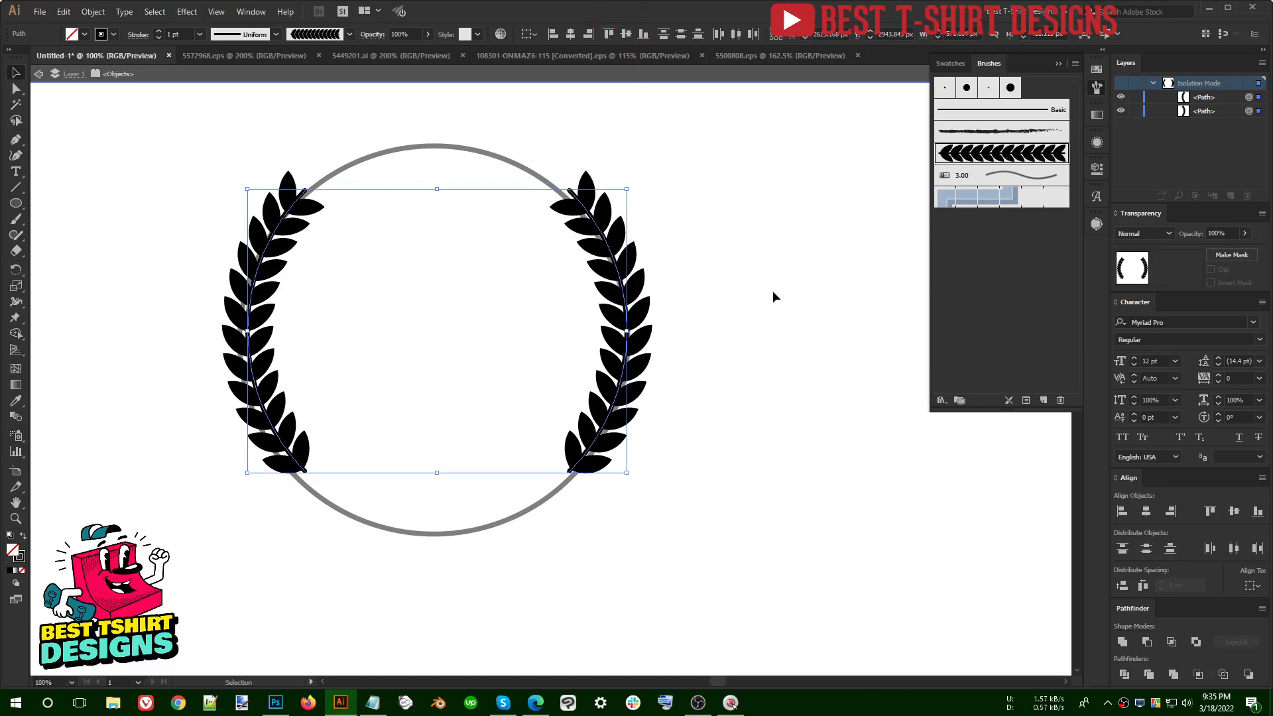
key(shift+Down)
key(shift+Down)
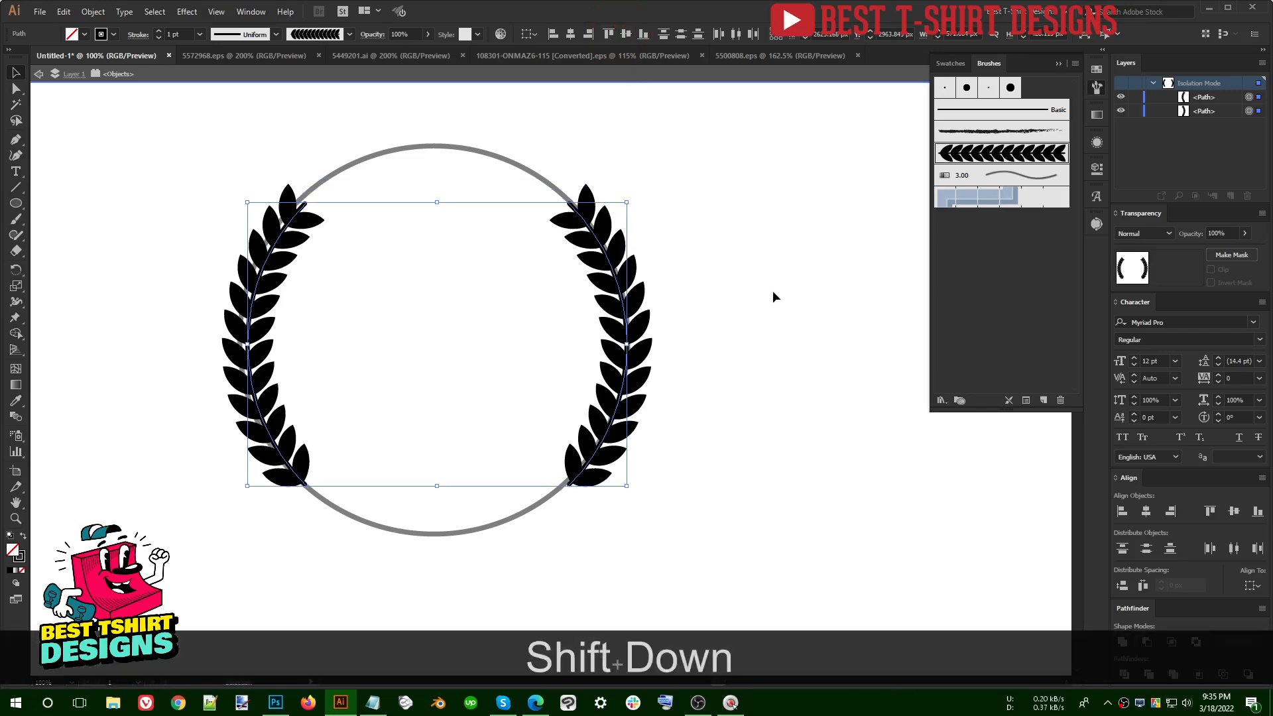
key(Up)
key(Up)
key(Up)
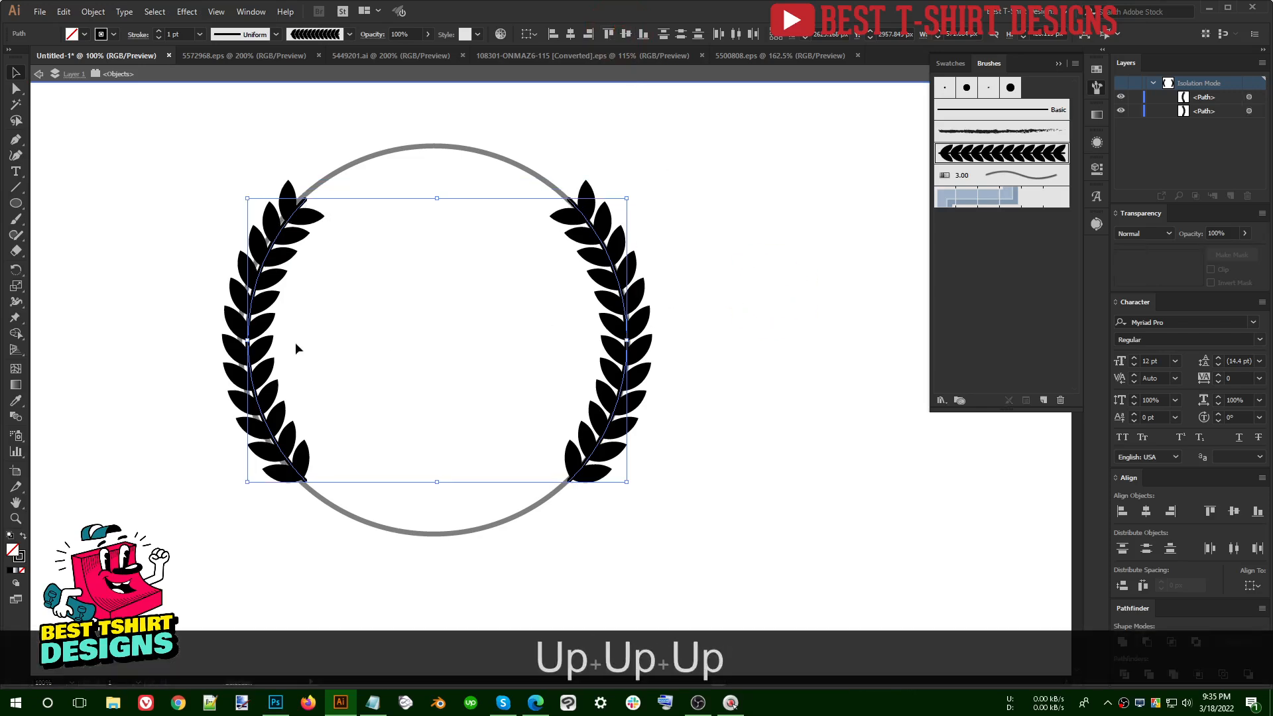
Step: Nudge the left leaf branch outward so that it follows the circle's edge, and leave isolation mode
drag(276, 334, 200, 312)
key(Left)
key(Left)
key(Left)
key(Left)
key(Left)
key(Left)
key(Right)
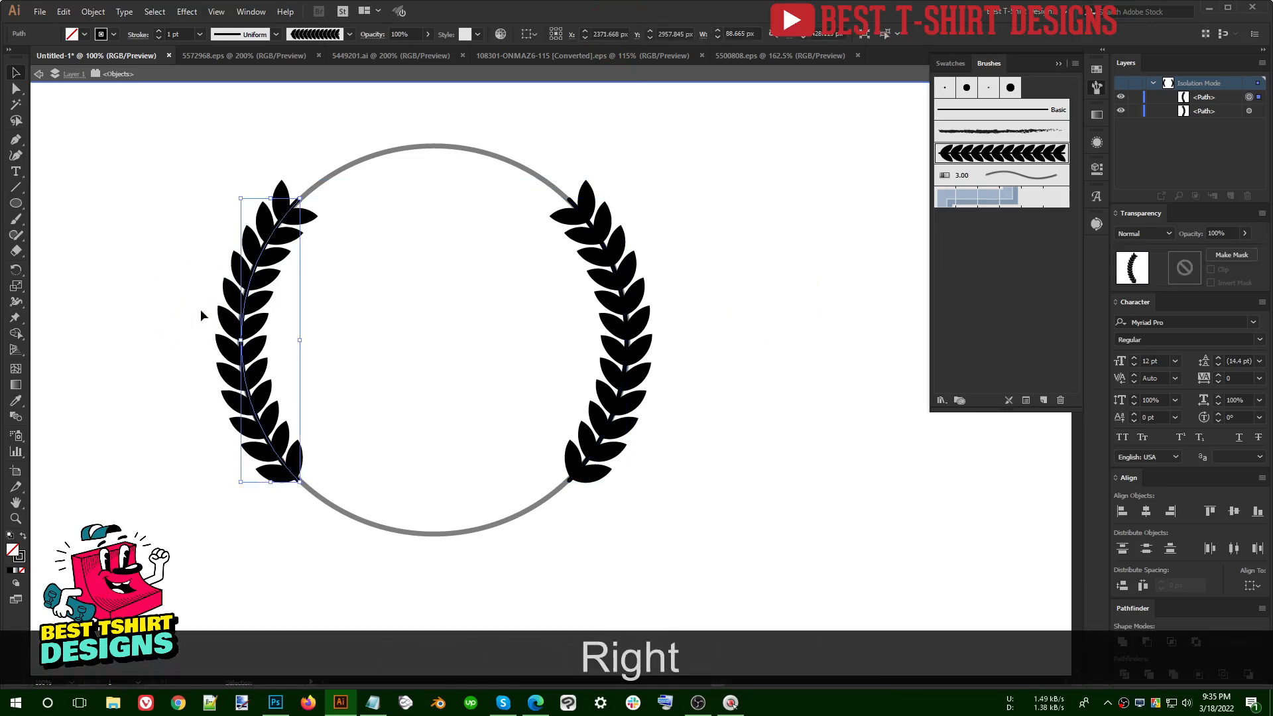
click(719, 371)
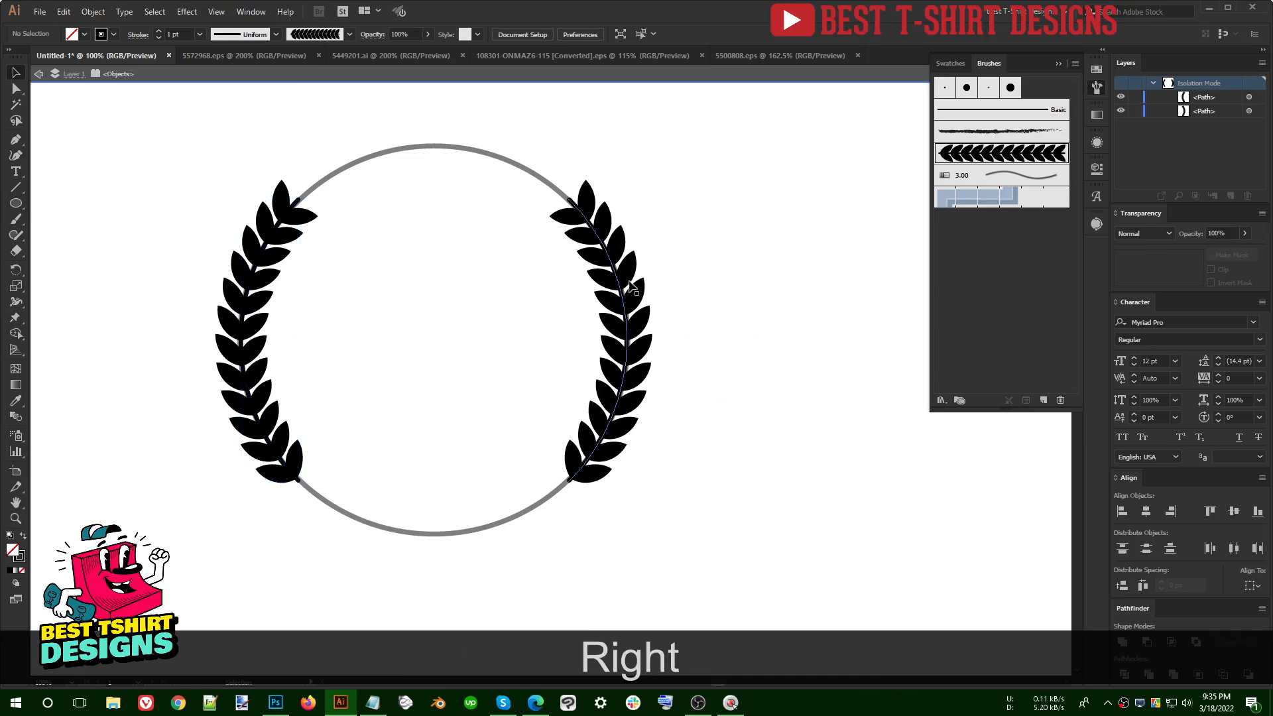
double_click(712, 403)
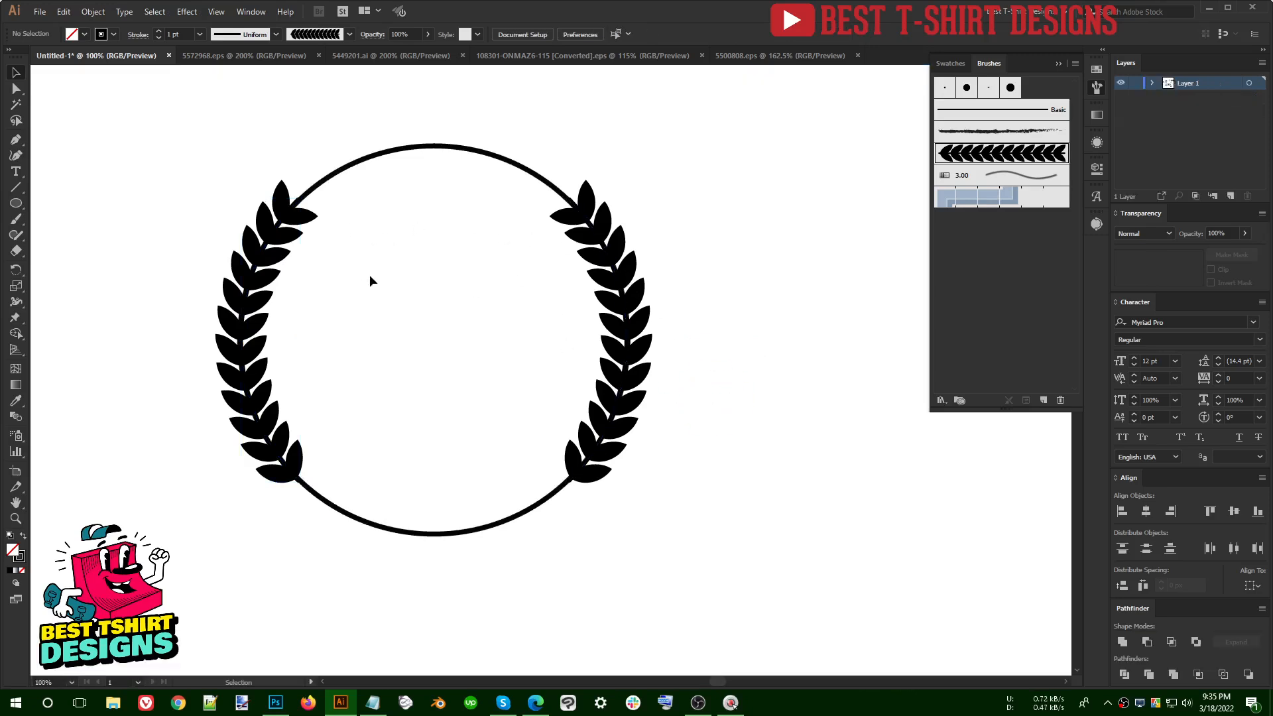
Step: Set the stroke weight of both leaf branches to 0.75 pt
click(621, 288)
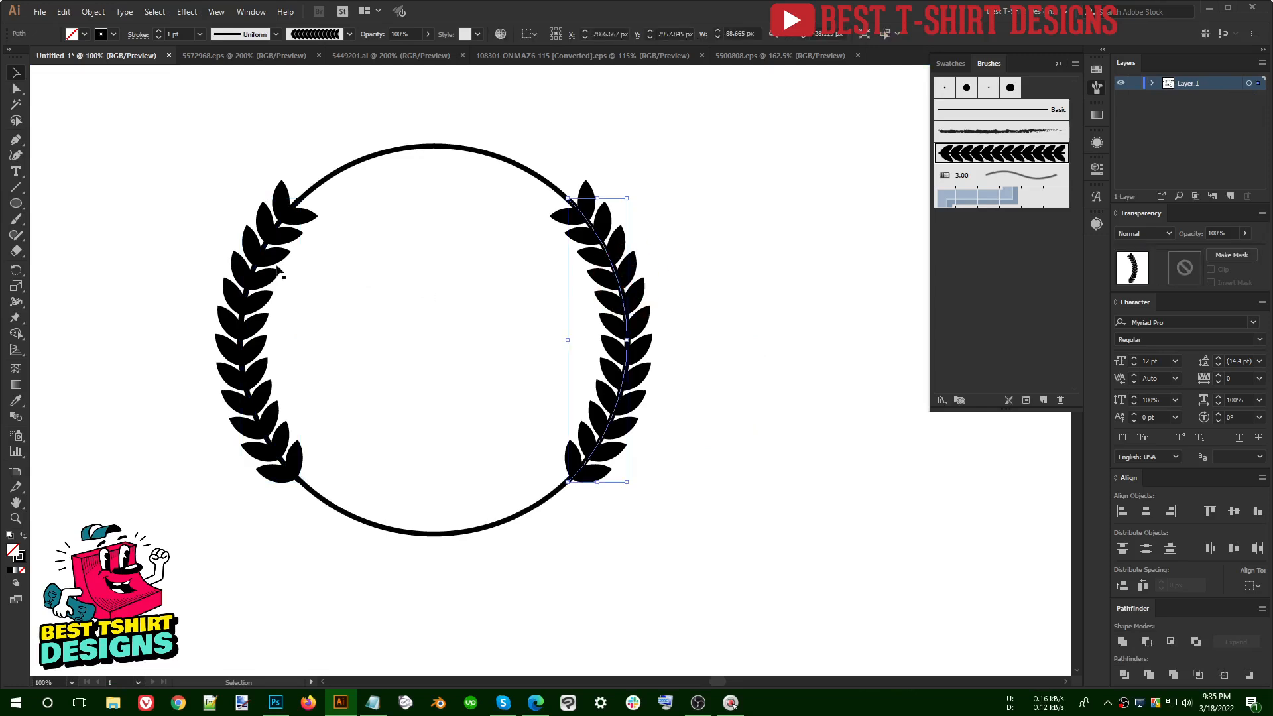
shift+click(285, 255)
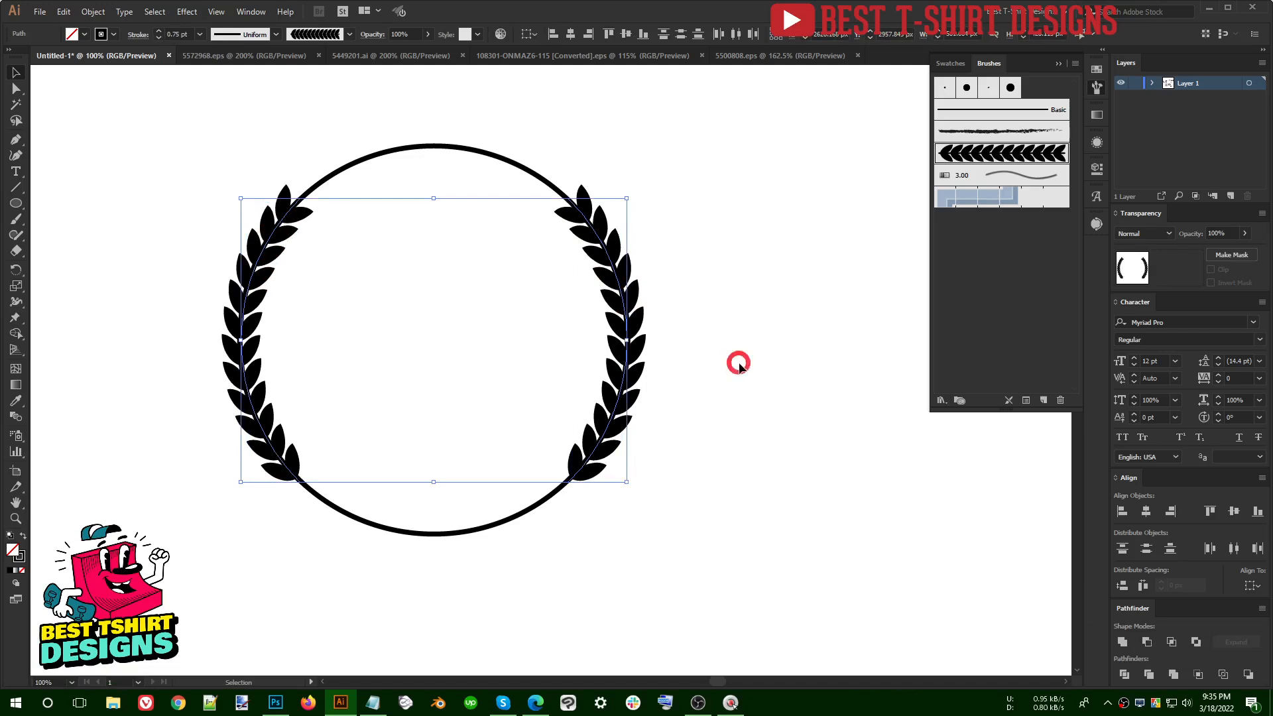
click(739, 362)
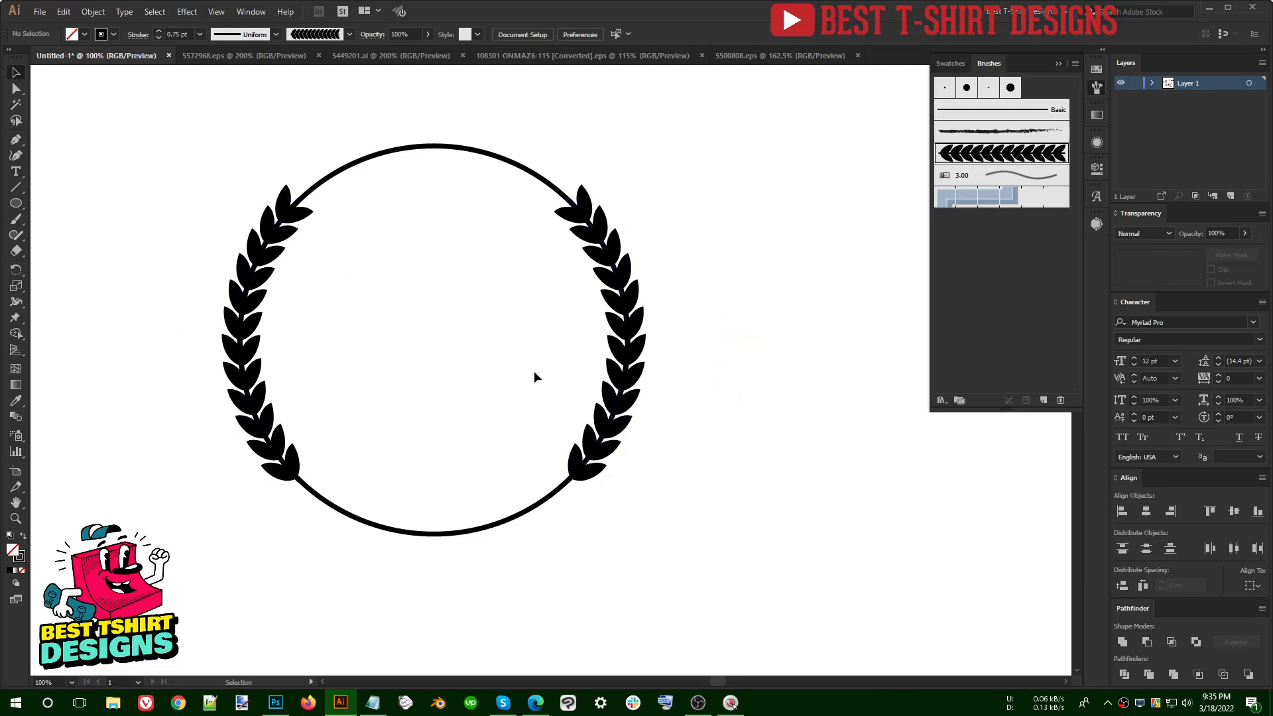
Step: Move the chef hat into the wreath circle, centred horizontally and slightly above the middle
scroll(567, 405, down, 3)
scroll(298, 449, up, 5)
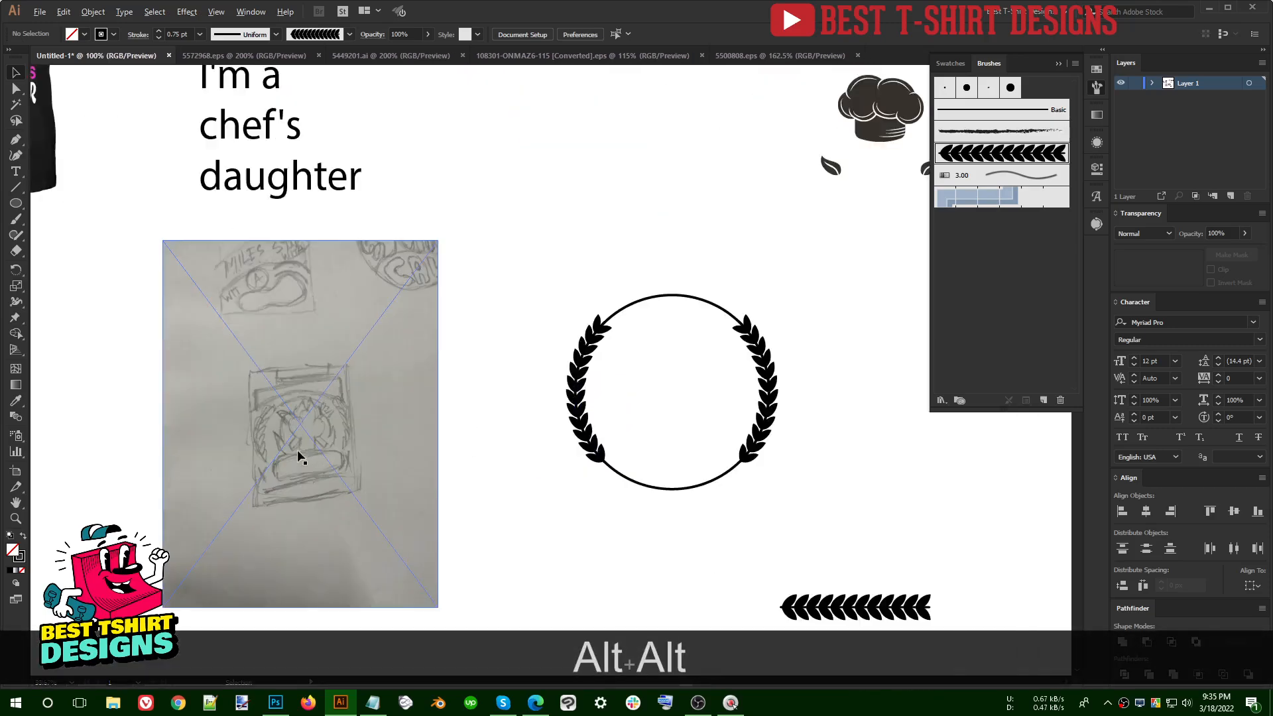
scroll(245, 395, down, 4)
scroll(792, 358, up, 3)
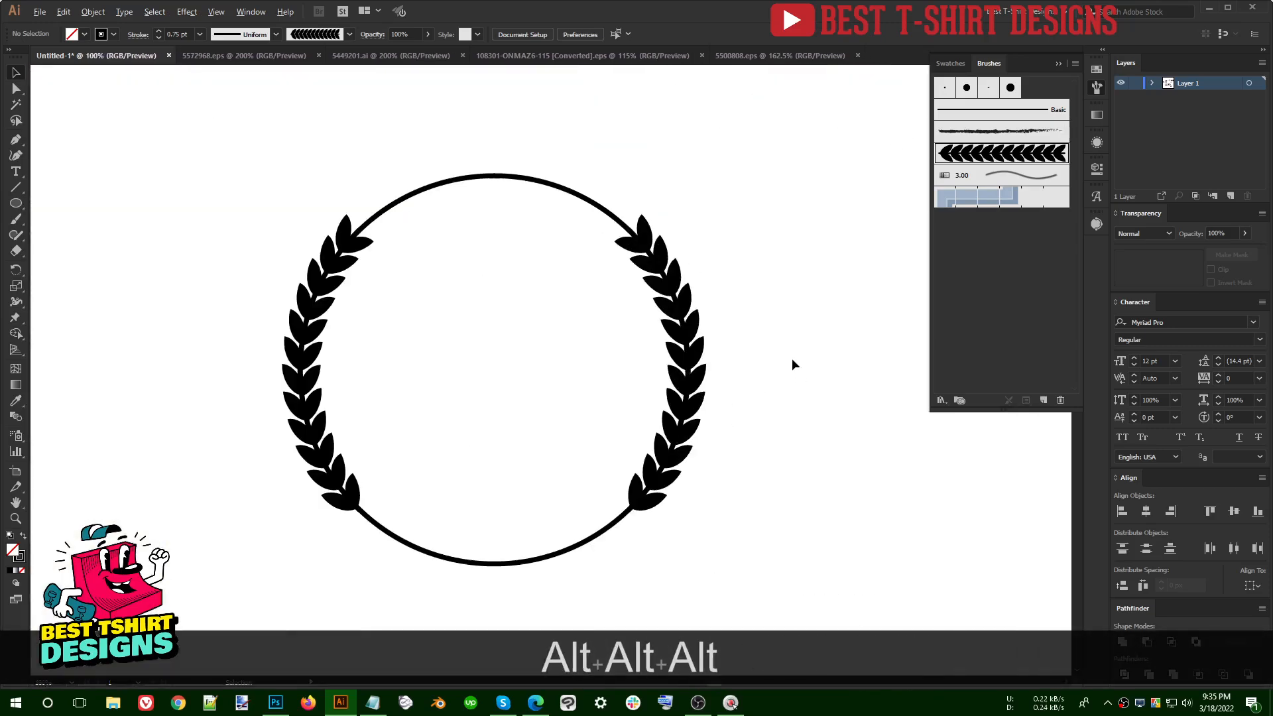
scroll(408, 389, down, 2)
scroll(744, 292, down, 2)
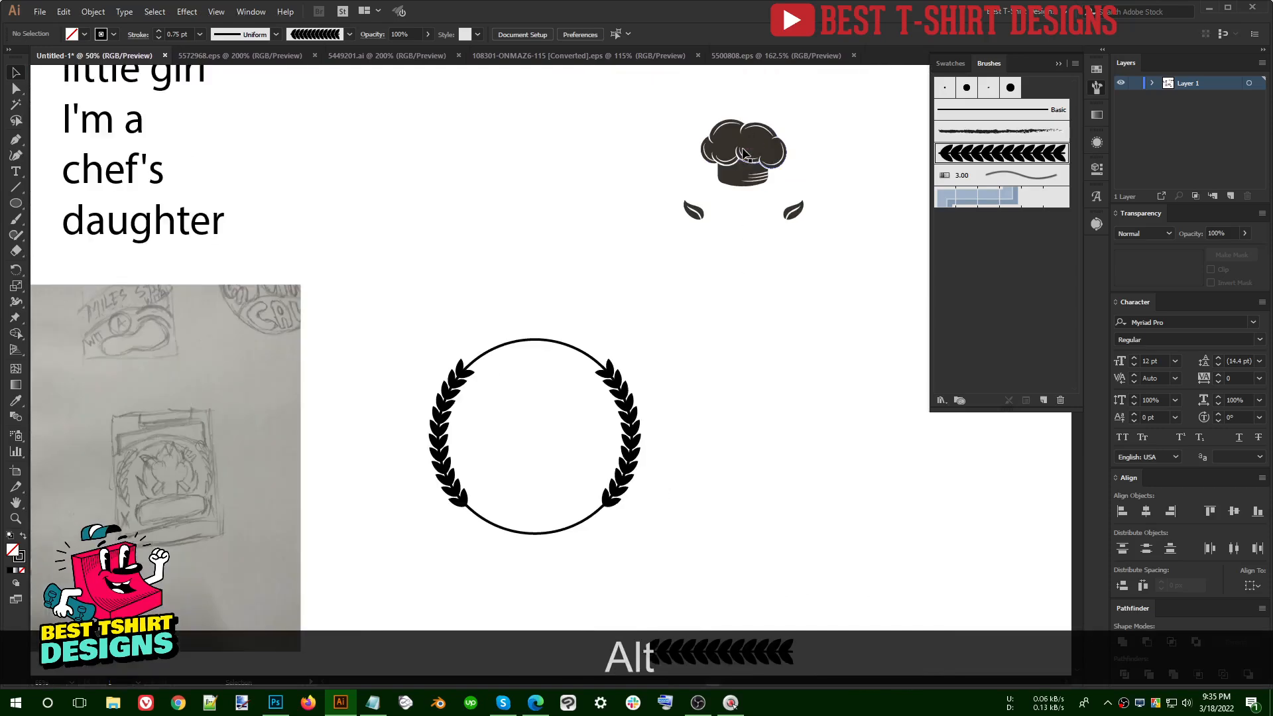
drag(666, 154, 533, 408)
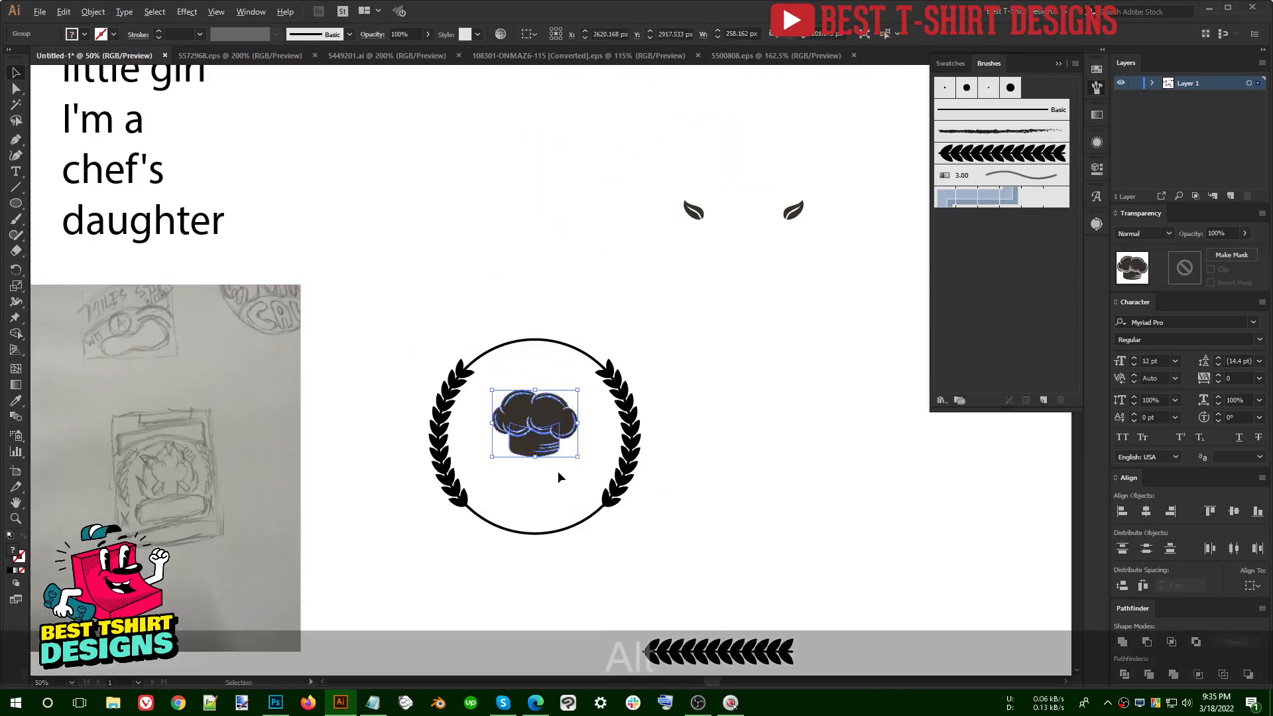
Step: Try moving white detail lines out of place inside the chef hat group, and undo the moves
scroll(558, 471, up, 2)
scroll(558, 470, up, 1)
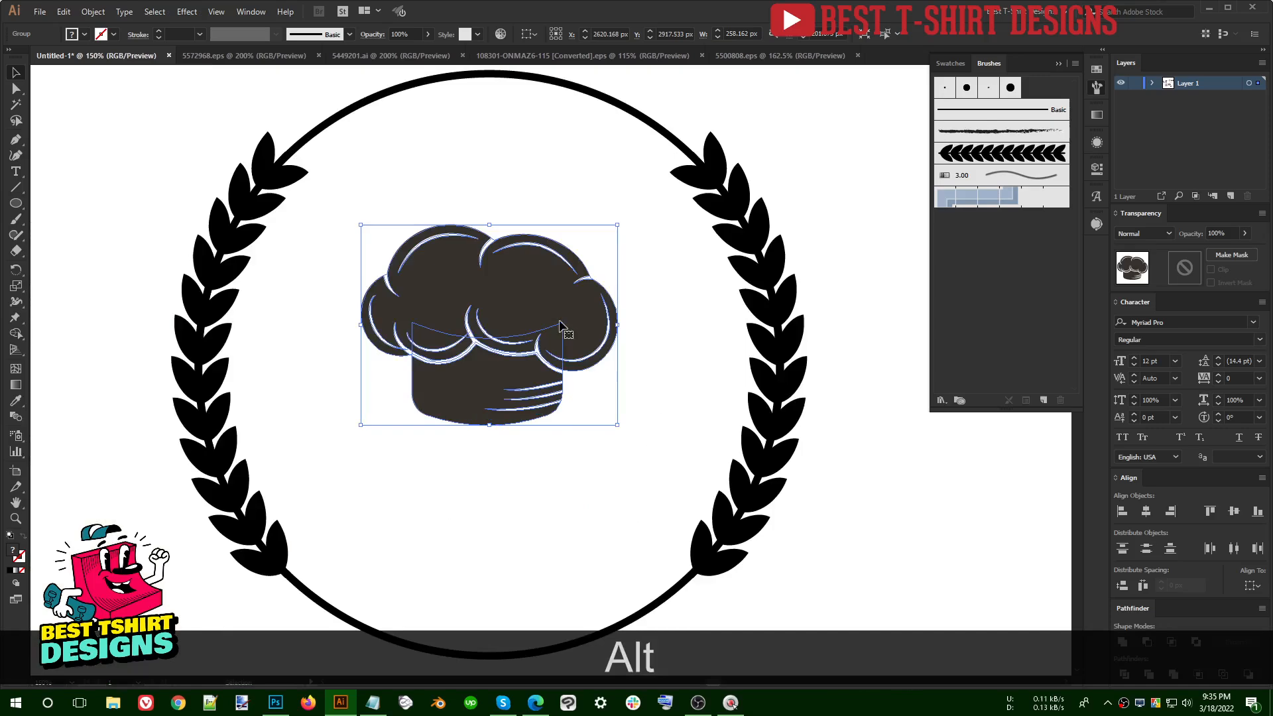
scroll(530, 353, up, 2)
double_click(599, 362)
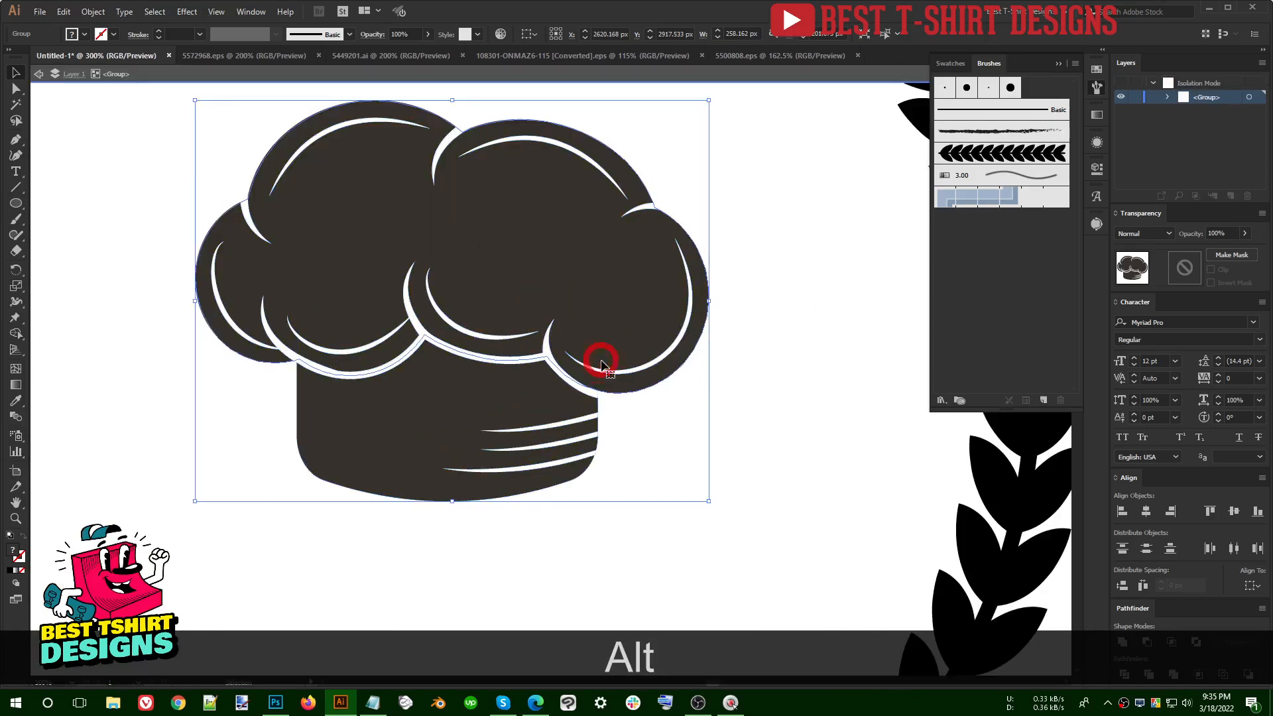
click(555, 369)
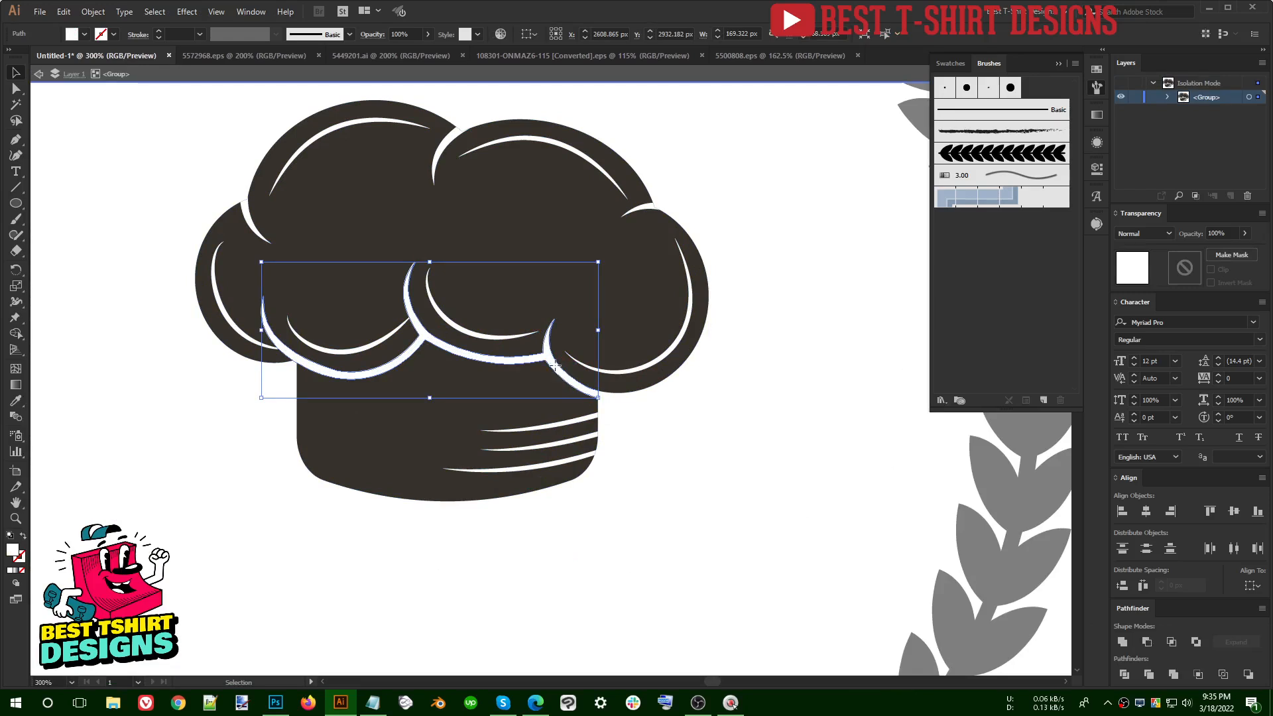
drag(555, 369, 440, 588)
click(620, 485)
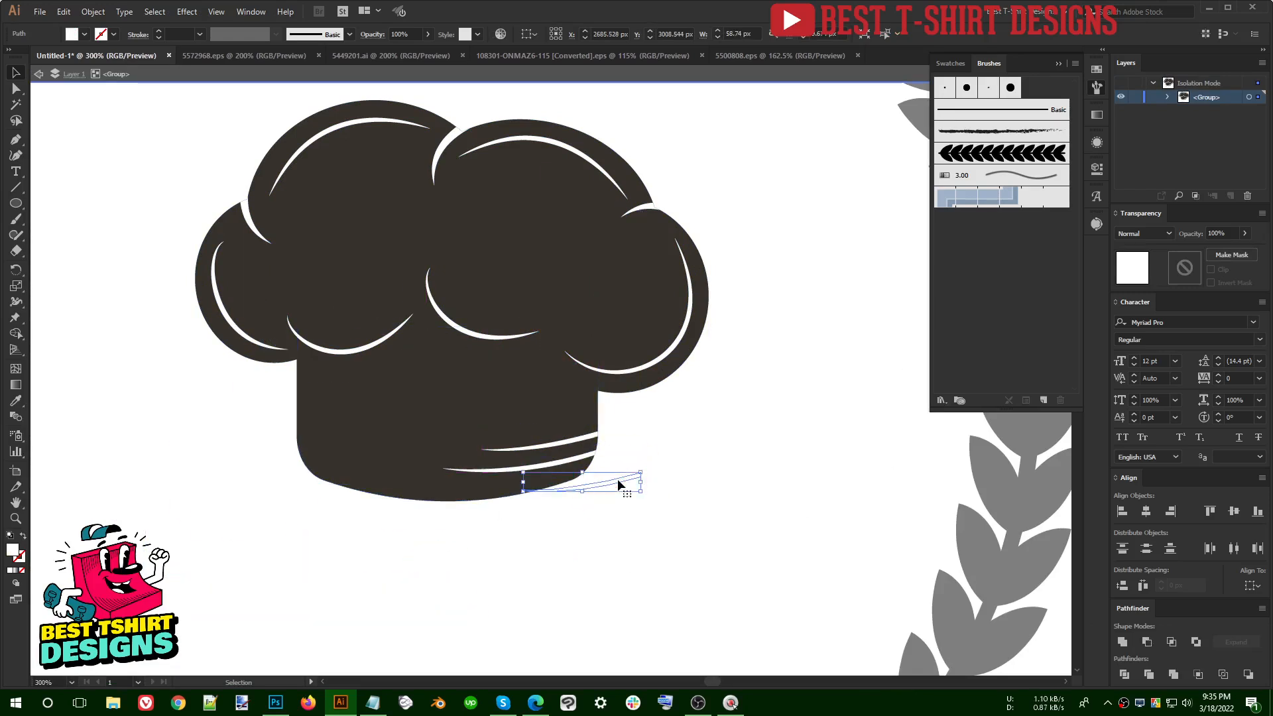
key(ctrl+z)
key(ctrl+z)
double_click(678, 416)
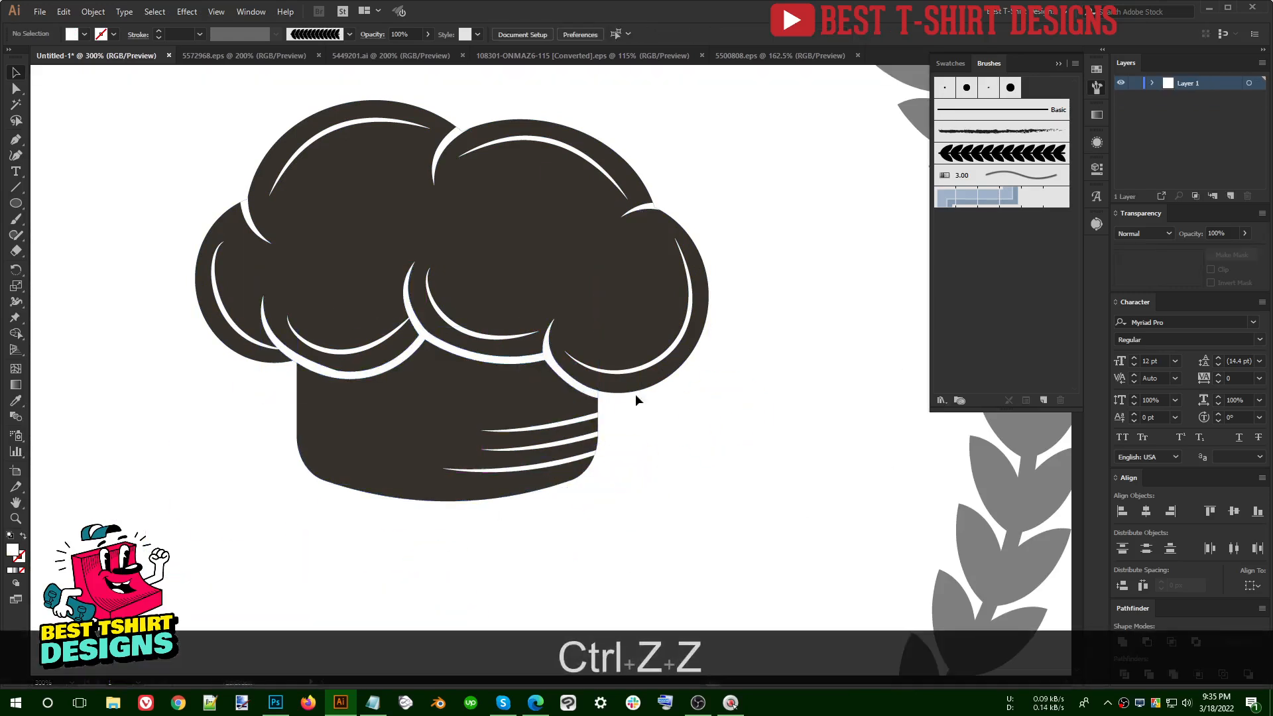
Step: Trim the chef hat's overlapping shapes with the Pathfinder Trim operation
scroll(491, 338, down, 3)
click(488, 341)
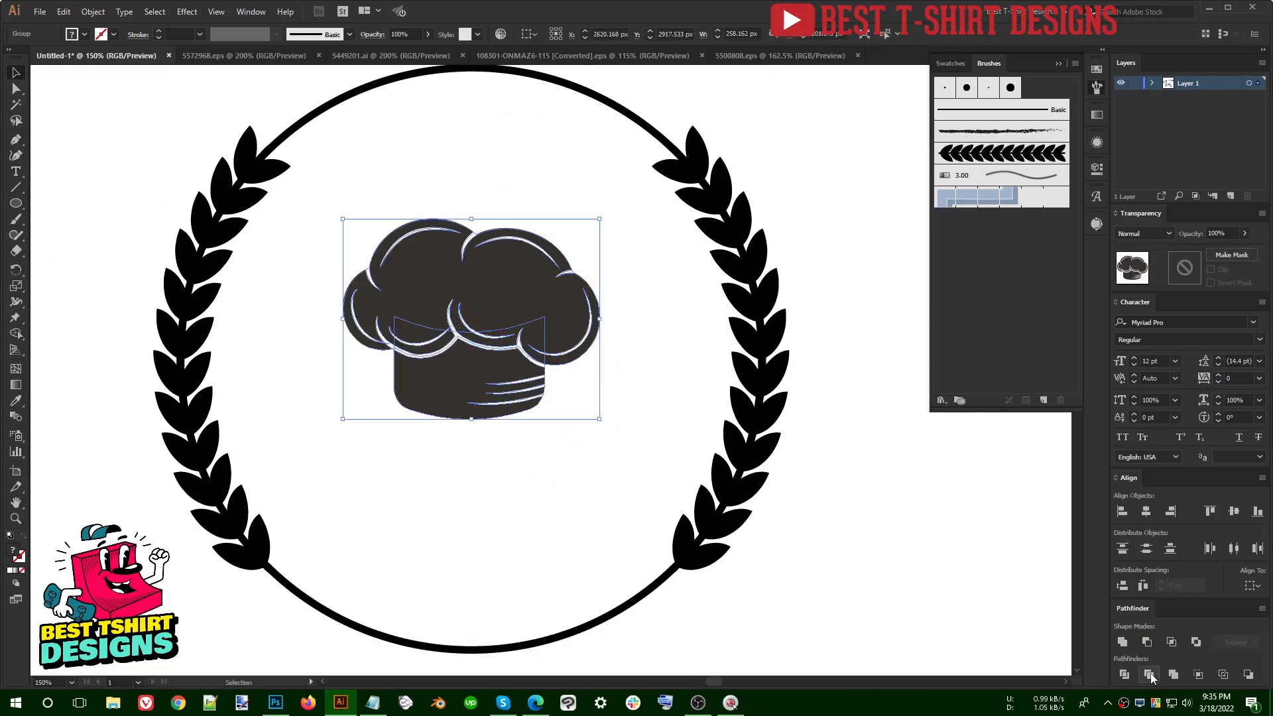
click(1149, 674)
Step: Delete all the white detail shapes from inside the trimmed chef hat group, selecting them with the Magic Wand
double_click(478, 296)
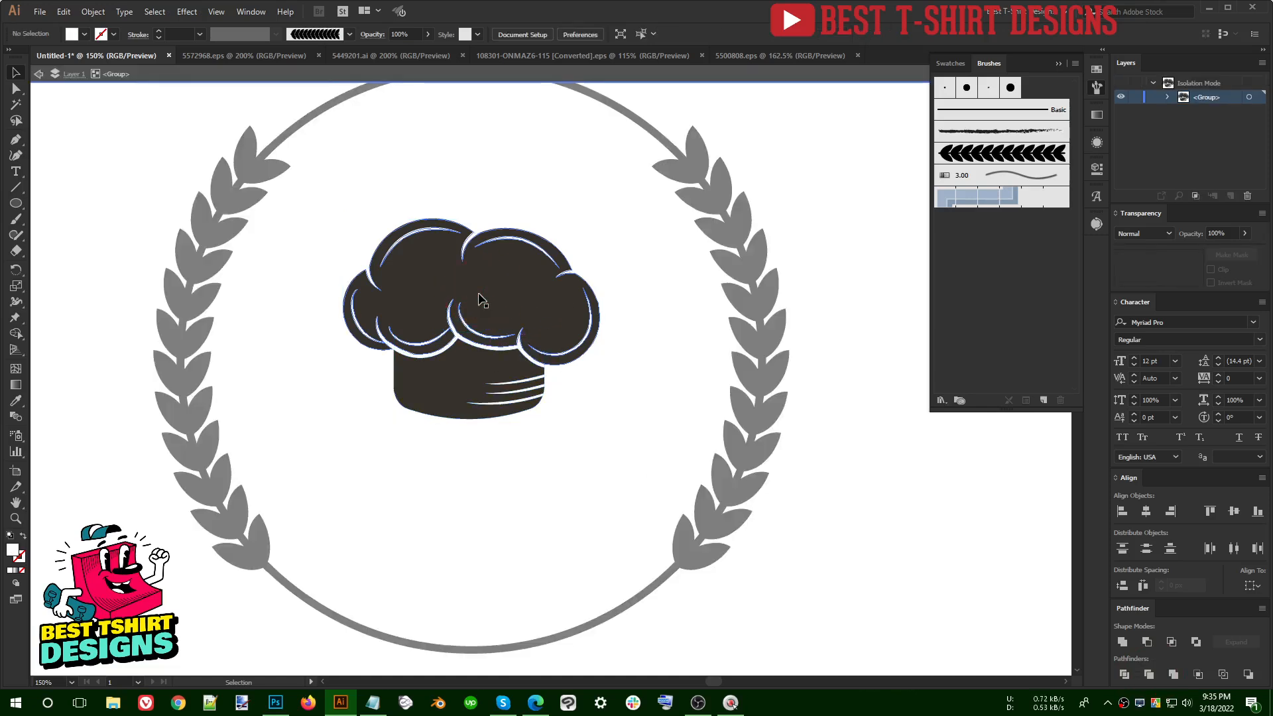
key(y)
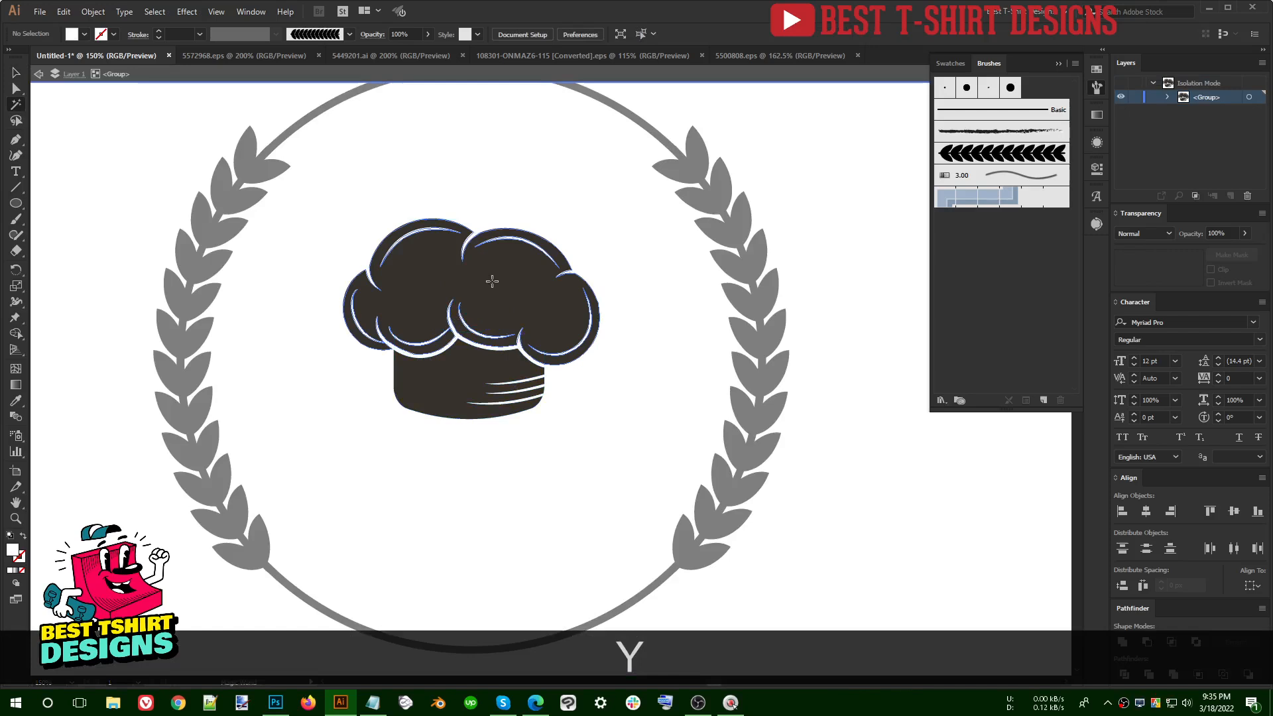
click(541, 363)
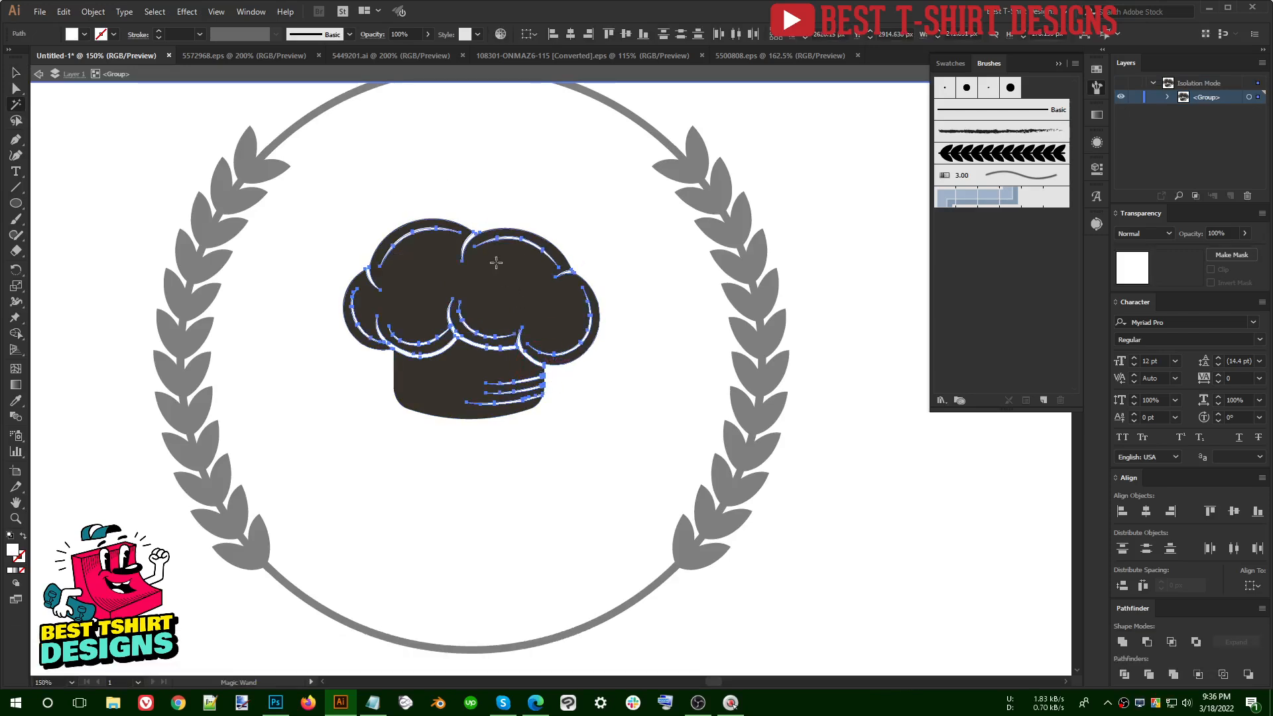
key(Delete)
key(v)
Step: Fill all remaining chef hat shapes with black and leave the group's isolation mode
key(ctrl+a)
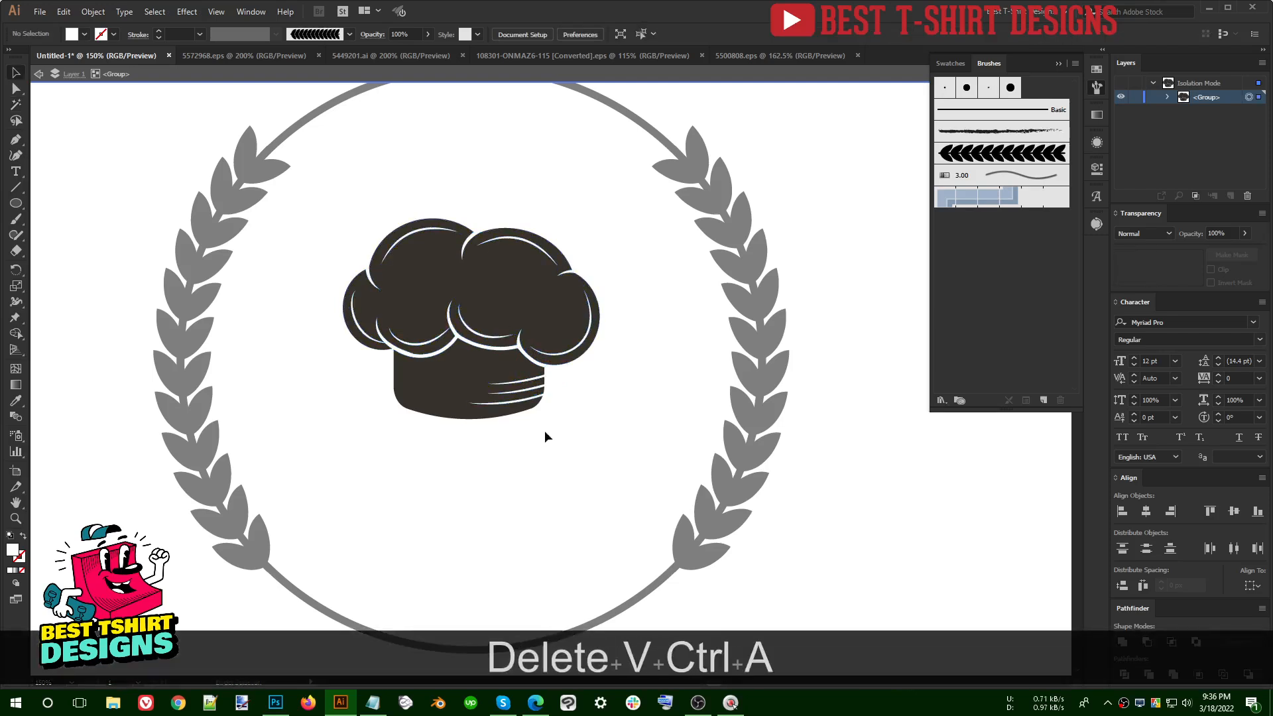
click(75, 36)
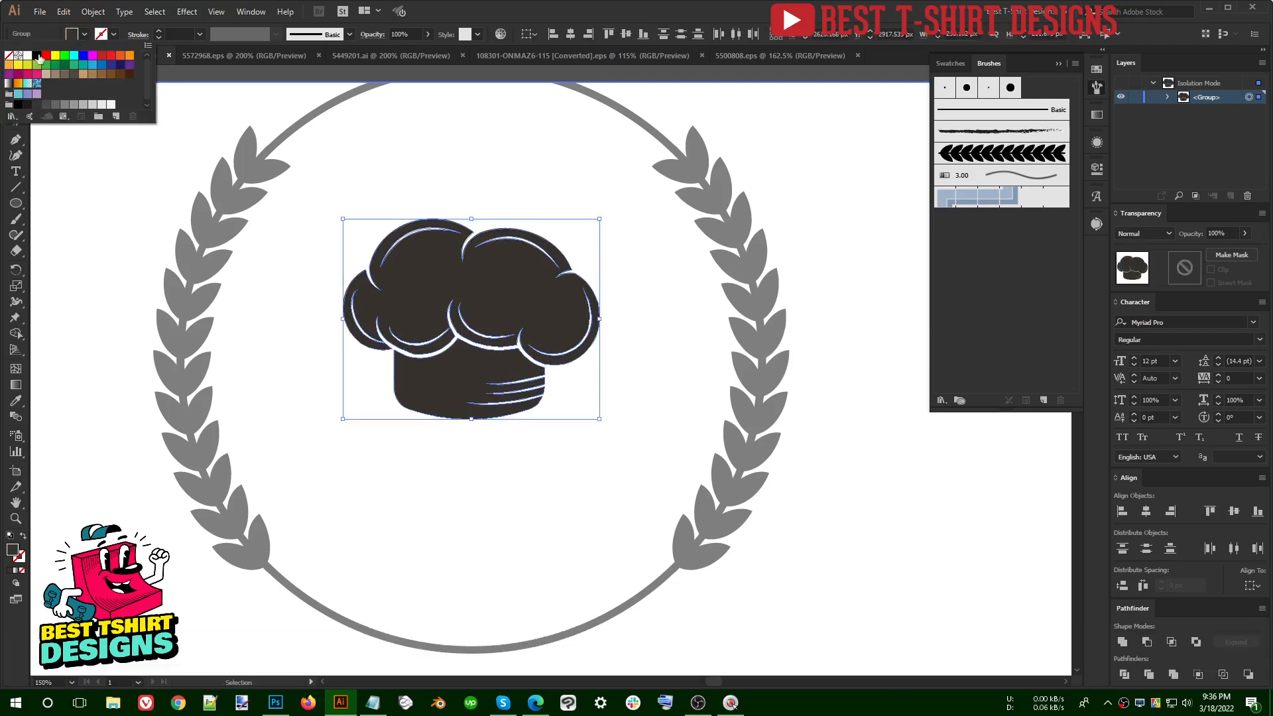
click(82, 116)
key(Escape)
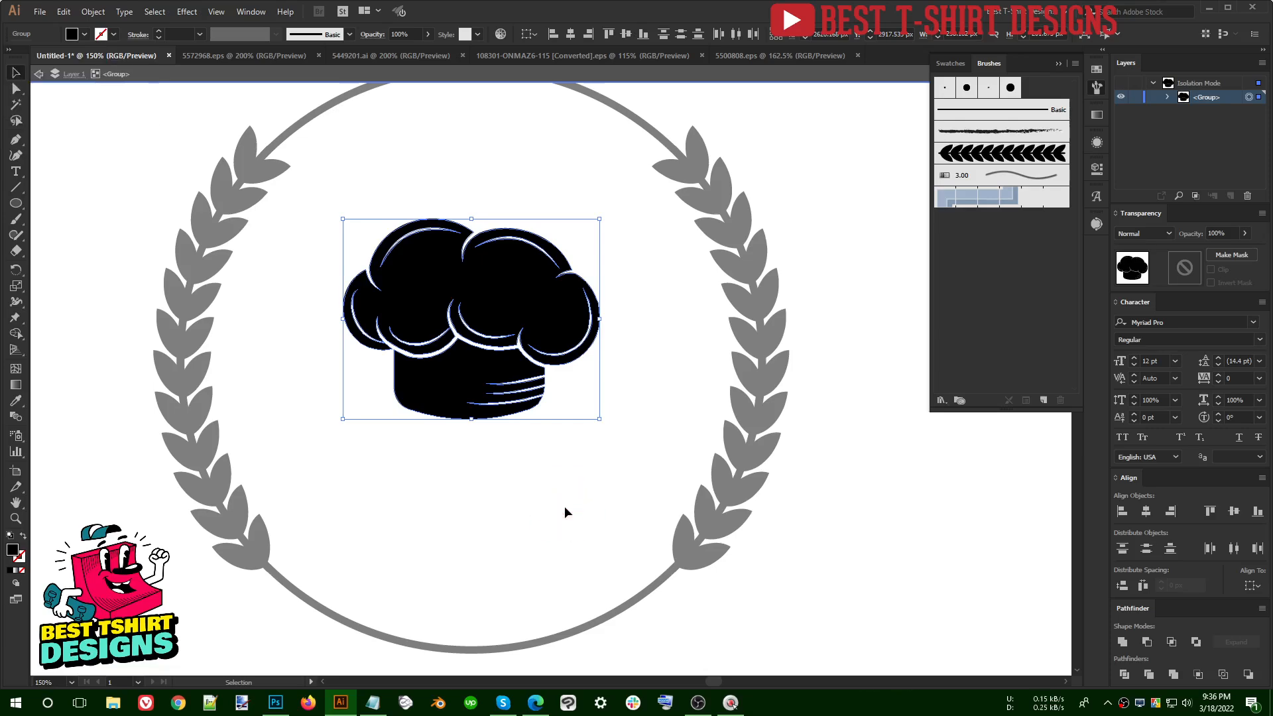
double_click(540, 487)
click(485, 401)
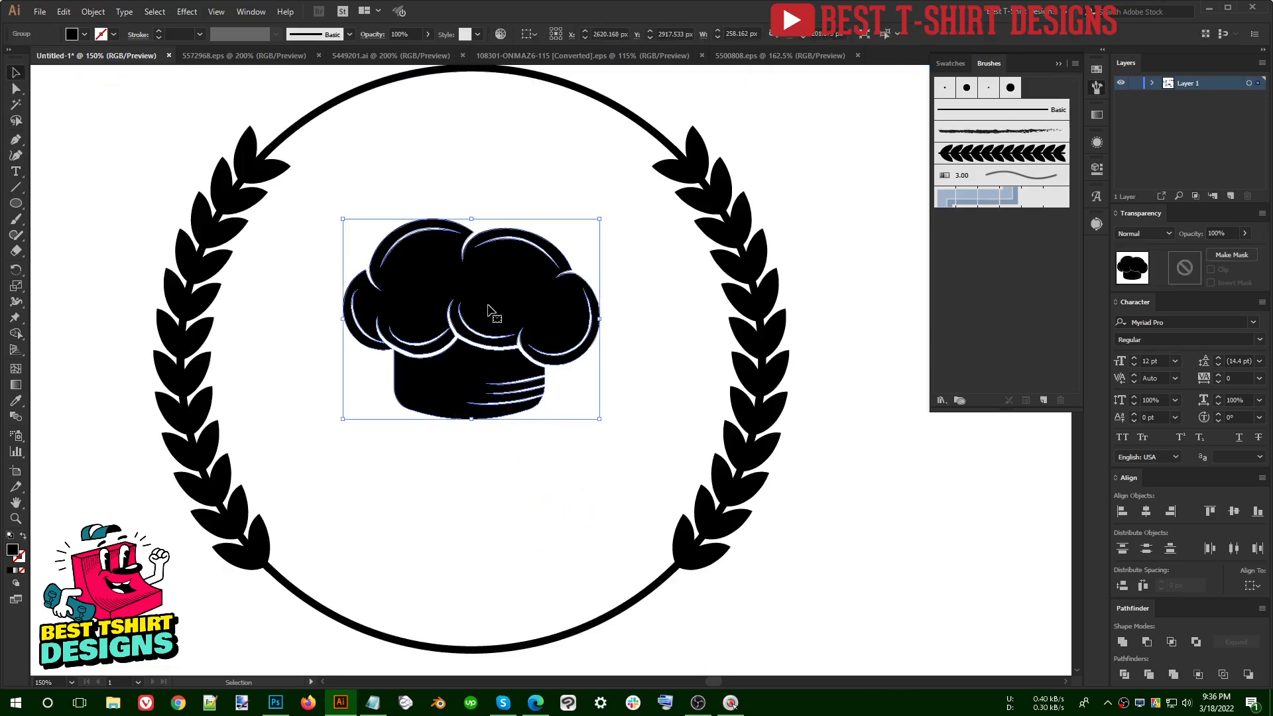
click(509, 468)
Step: Move the crossed orange knives and the crossed spoon and fork down to the empty area beside the leaf wreath
scroll(518, 471, down, 3)
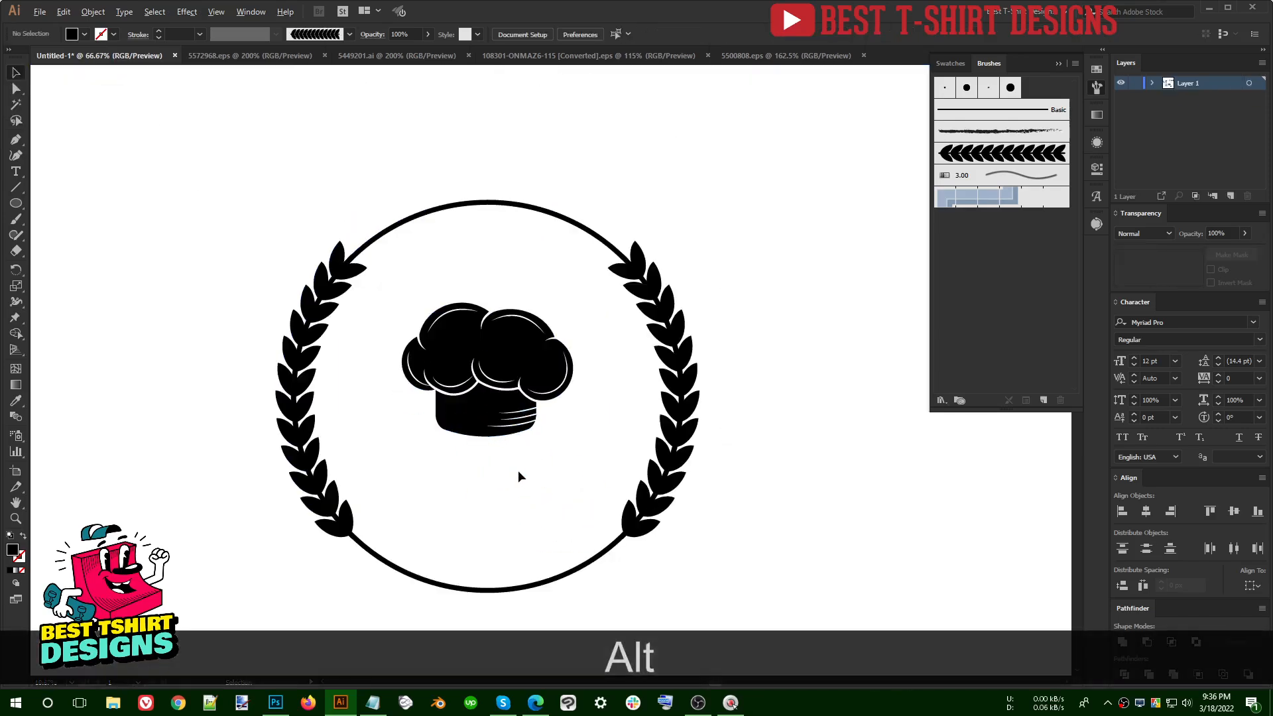
scroll(434, 419, down, 1)
drag(690, 230, 610, 367)
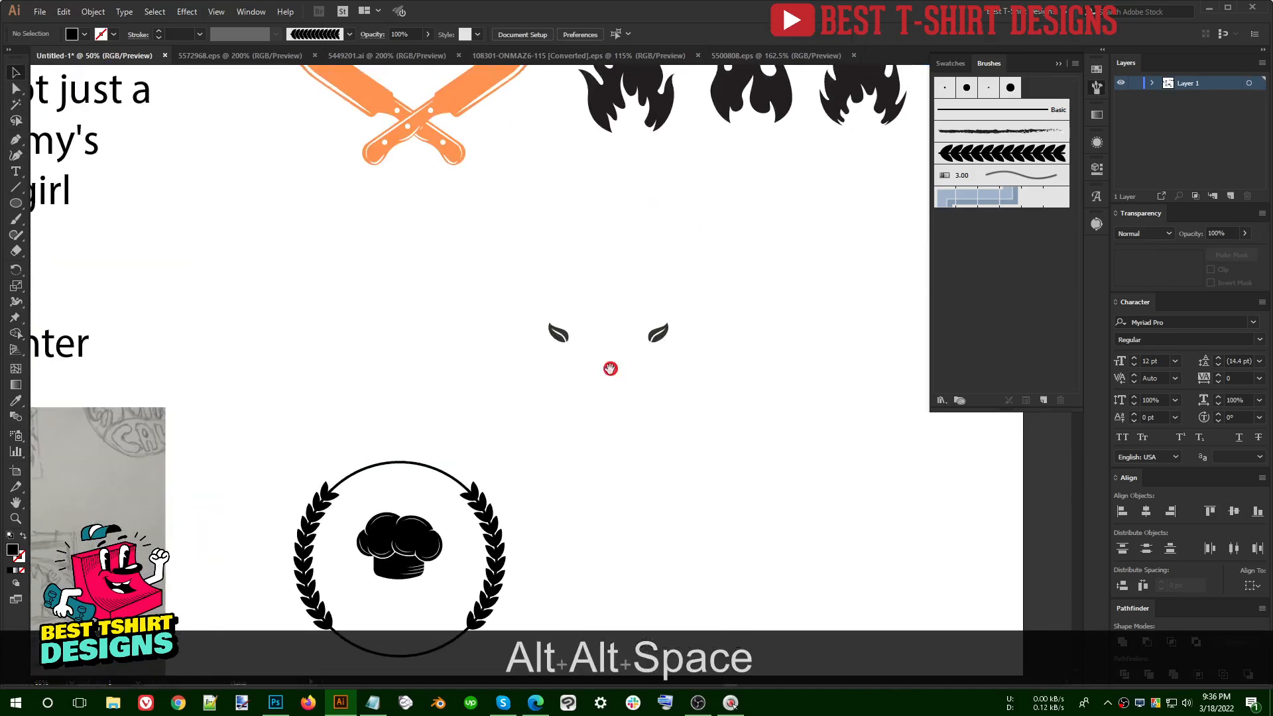
scroll(551, 342, down, 1)
click(491, 186)
shift+click(468, 113)
drag(469, 118, 426, 134)
drag(458, 187, 645, 476)
Step: Ungroup the crossed orange knives and delete the one whose blade points up to the left
scroll(716, 399, up, 3)
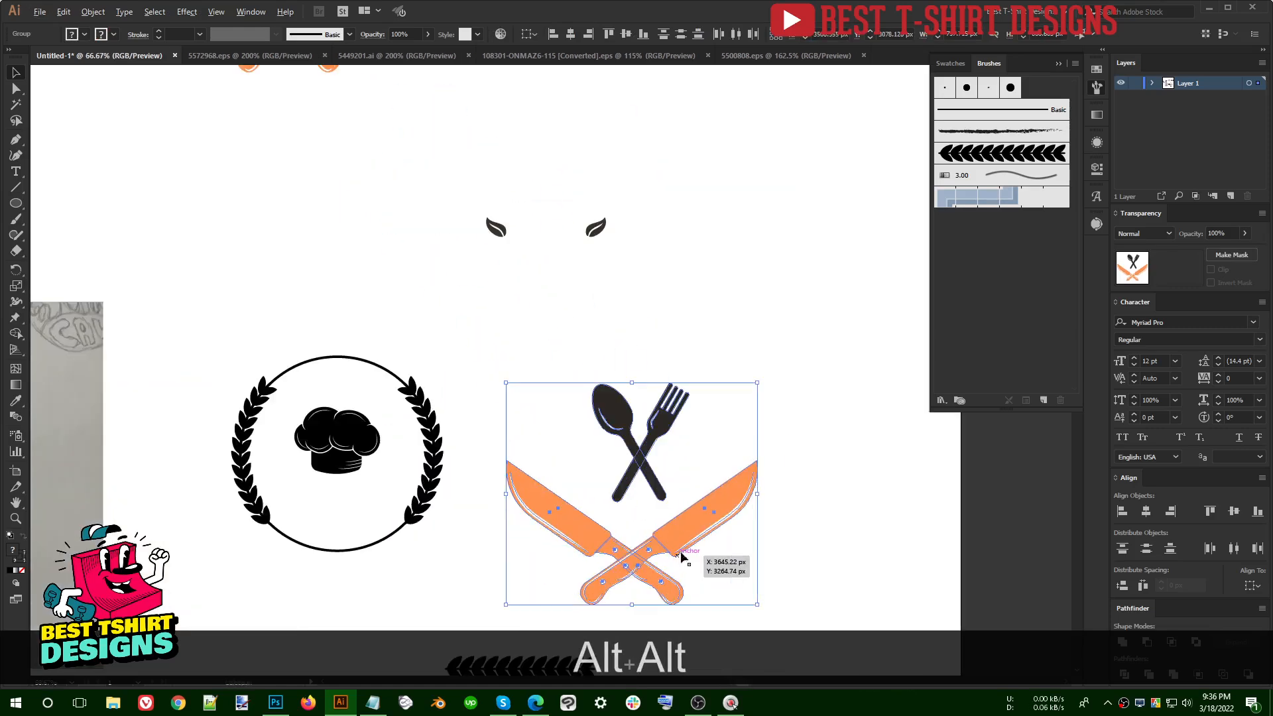
click(666, 439)
right_click(666, 440)
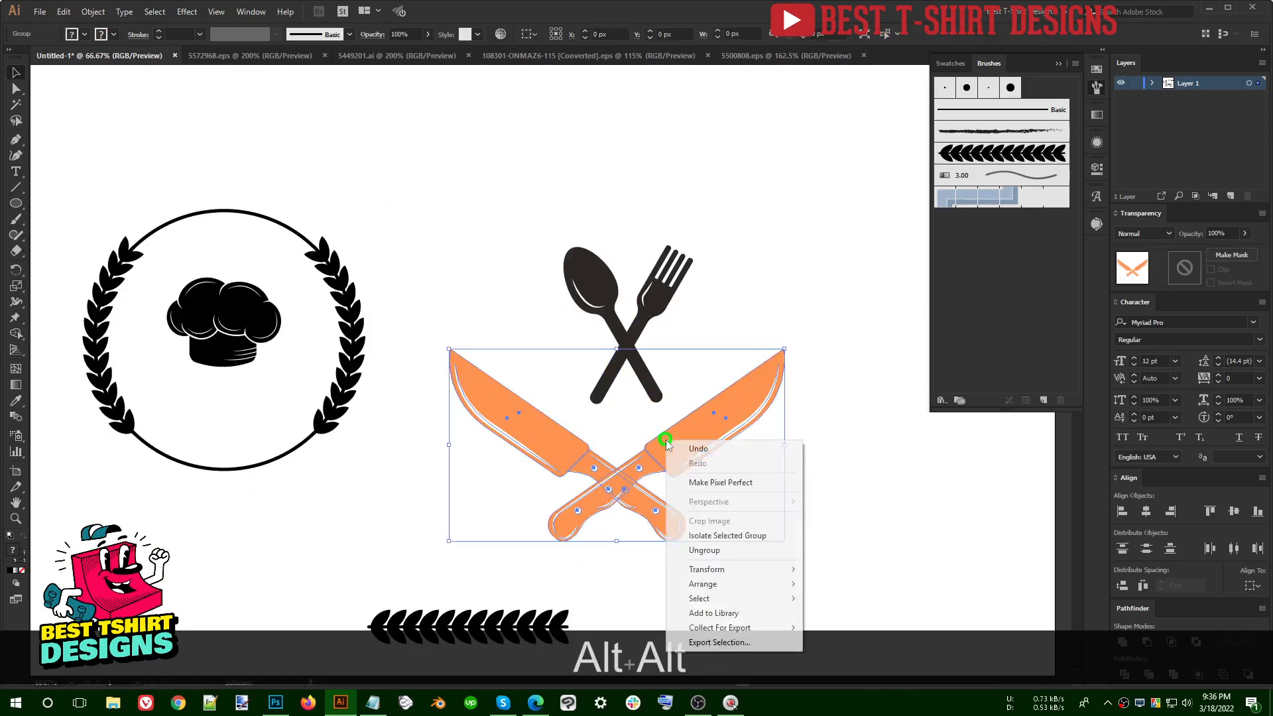
click(725, 545)
click(805, 540)
click(559, 433)
key(Delete)
drag(576, 467, 734, 531)
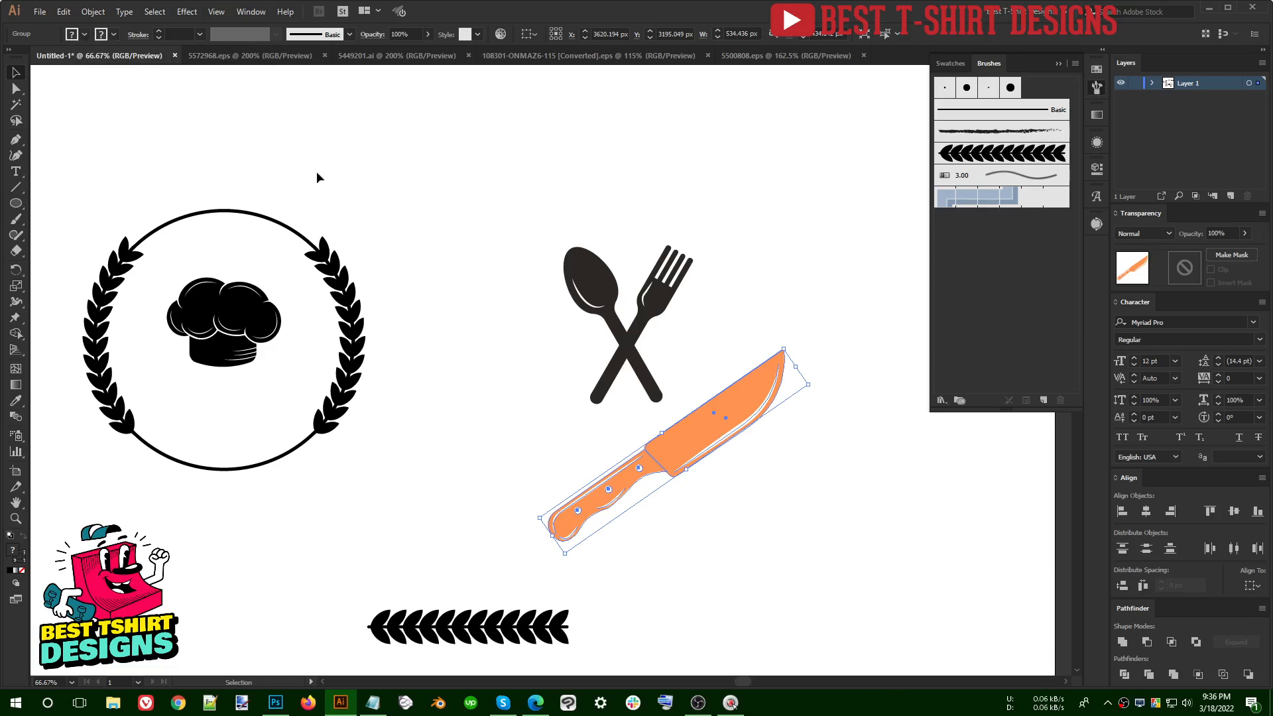
Step: Expand the remaining orange knife and trim its overlapping shapes with the Pathfinder Trim operation
click(94, 12)
click(106, 168)
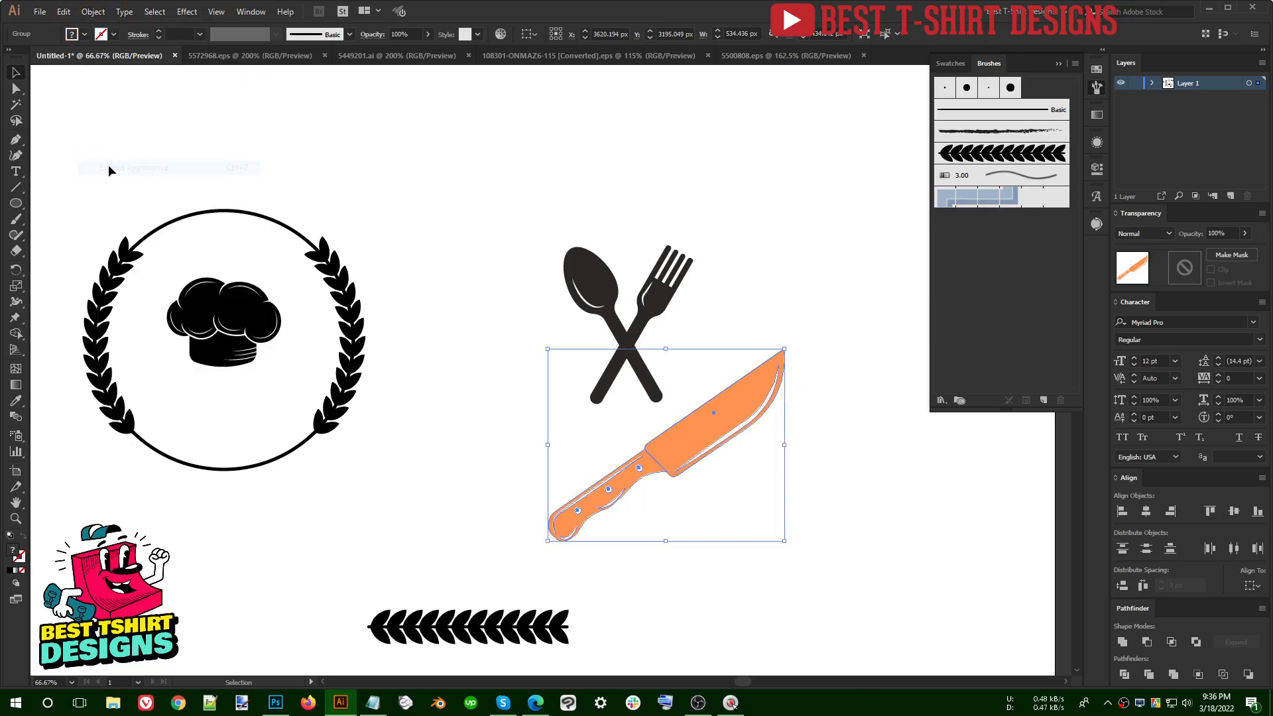
drag(849, 525, 592, 449)
click(1149, 674)
Step: Delete all the white shapes inside the trimmed knife group, selecting them with the Magic Wand
double_click(694, 435)
key(y)
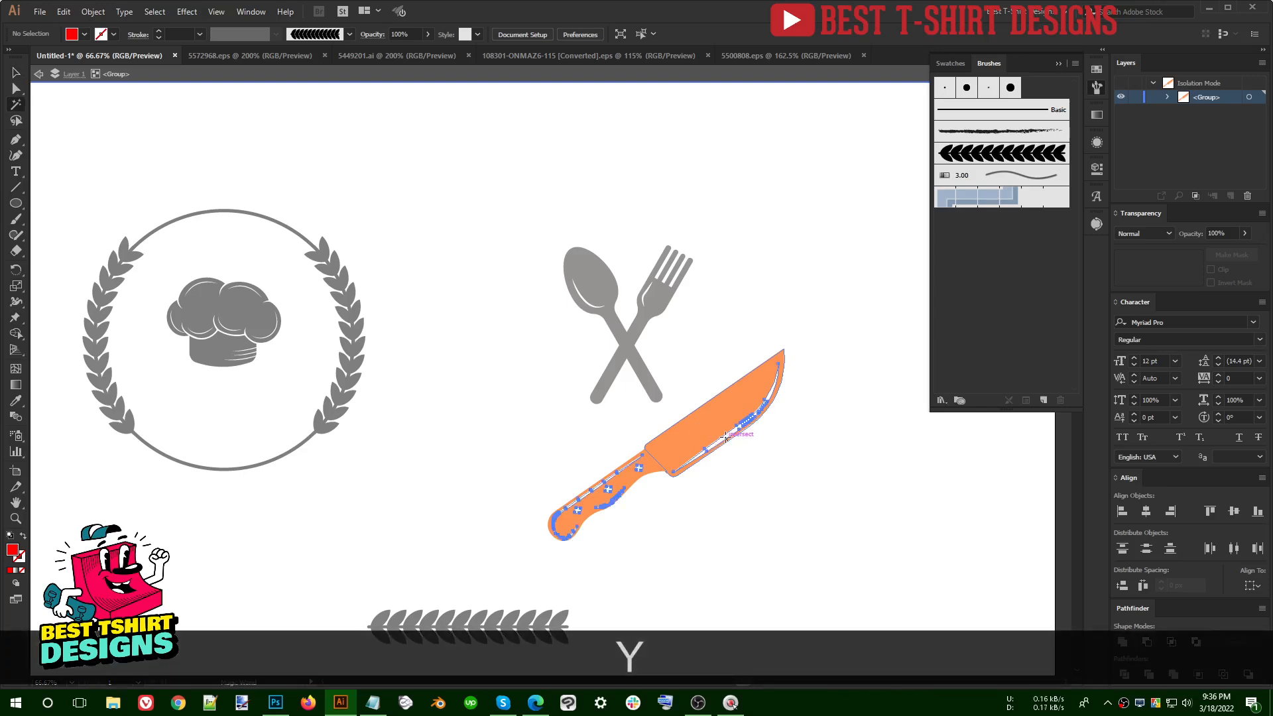
click(726, 437)
key(Delete)
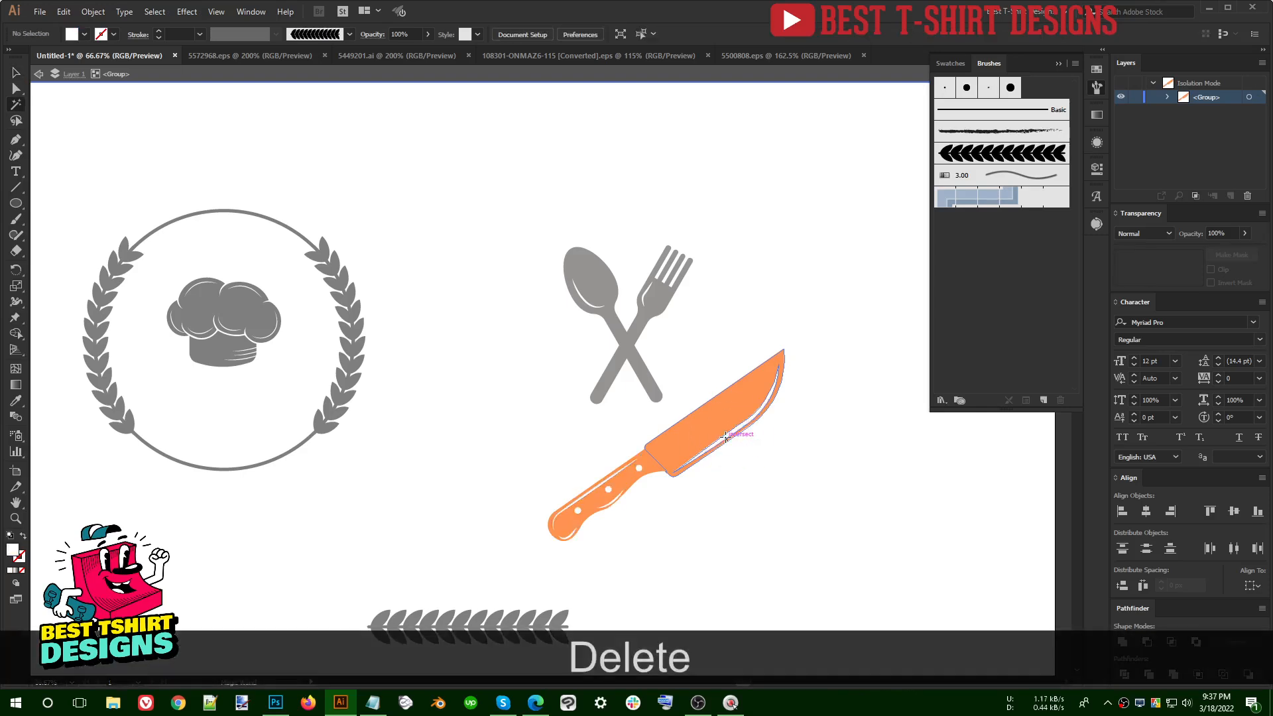
Step: Fill the knife with black, leave isolation mode, and move the knife clear of the spoon and fork
key(ctrl+a)
key(v)
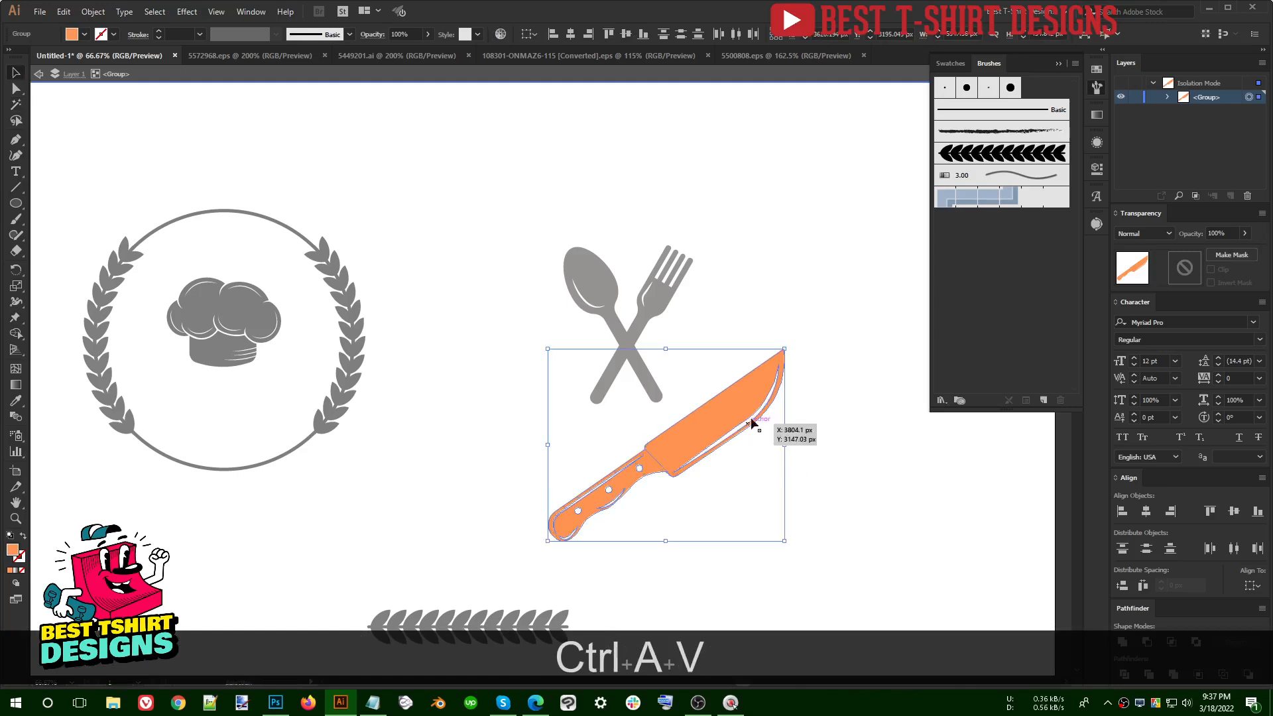
click(949, 63)
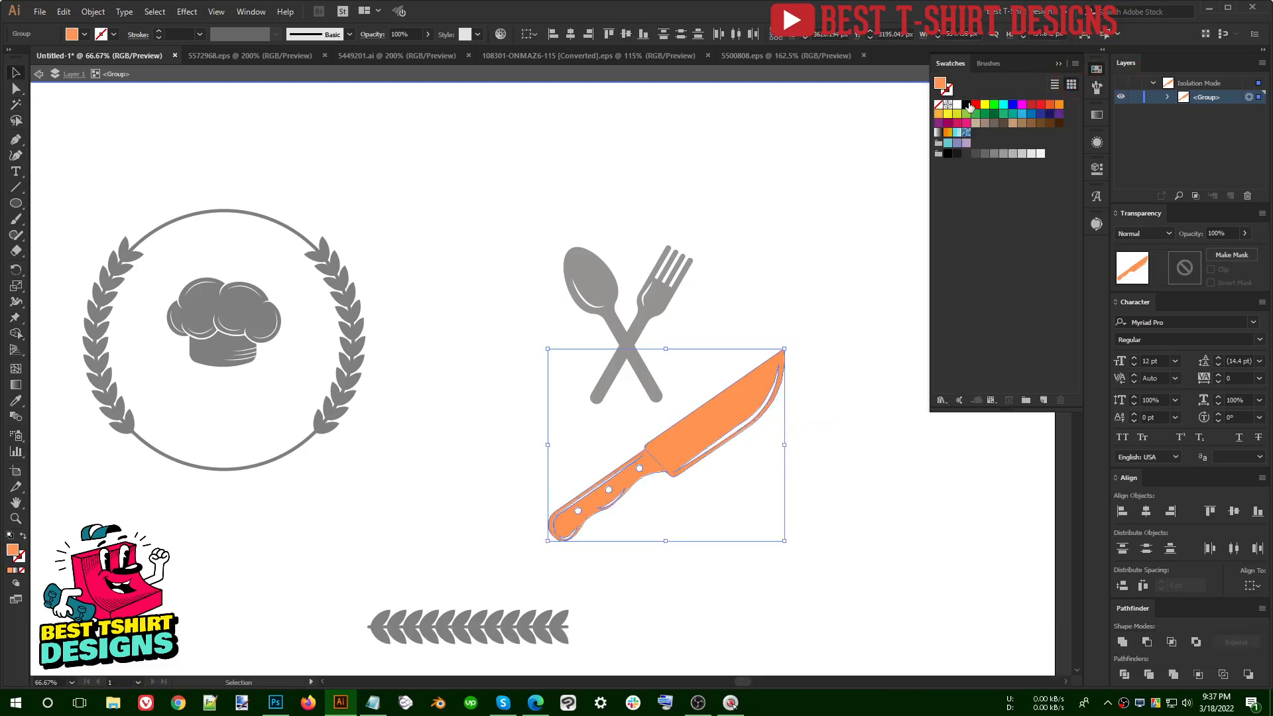
click(966, 104)
double_click(843, 443)
click(715, 440)
drag(714, 440, 799, 482)
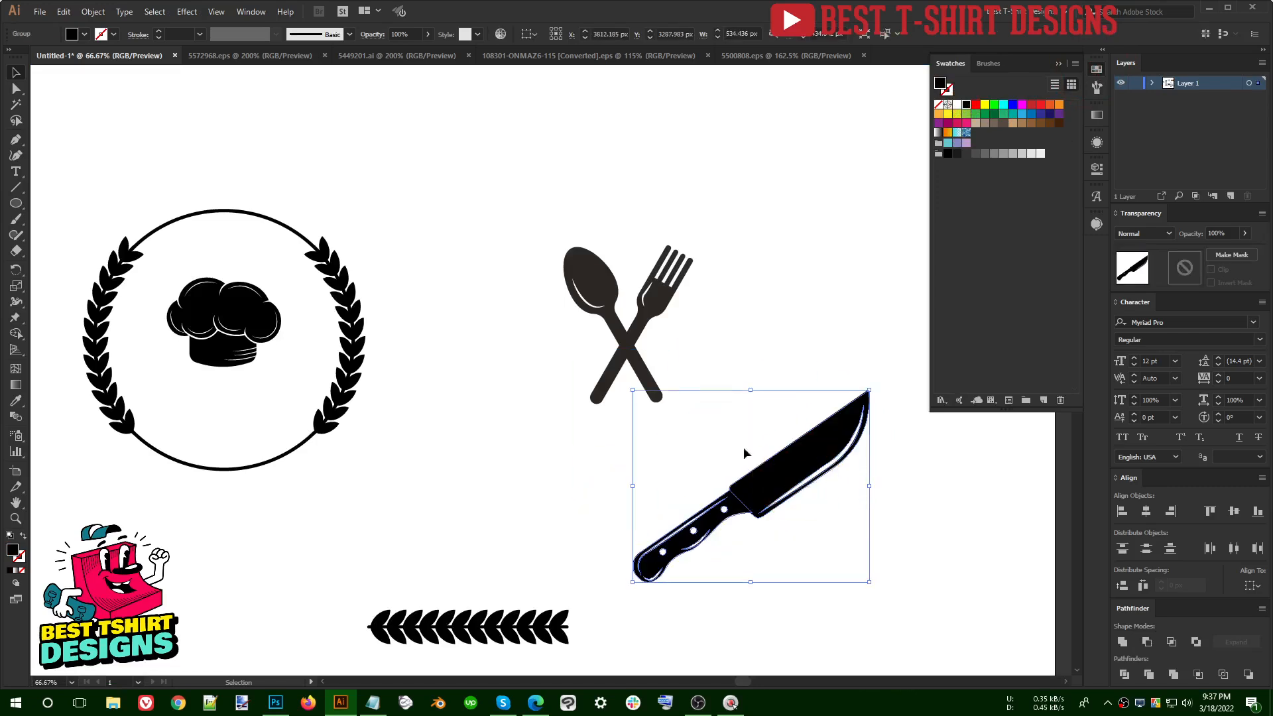
Step: Delete the spoon from the crossed spoon and fork group, keeping only the fork
click(647, 324)
double_click(647, 324)
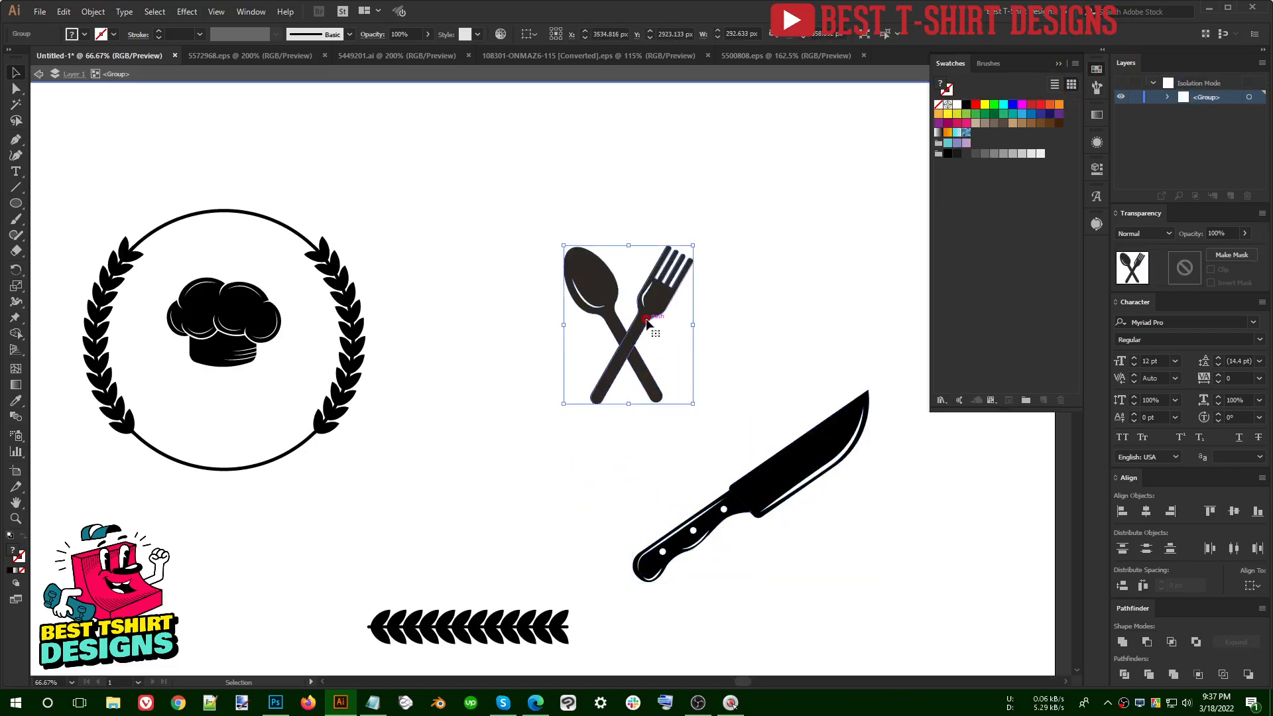
click(646, 374)
key(Delete)
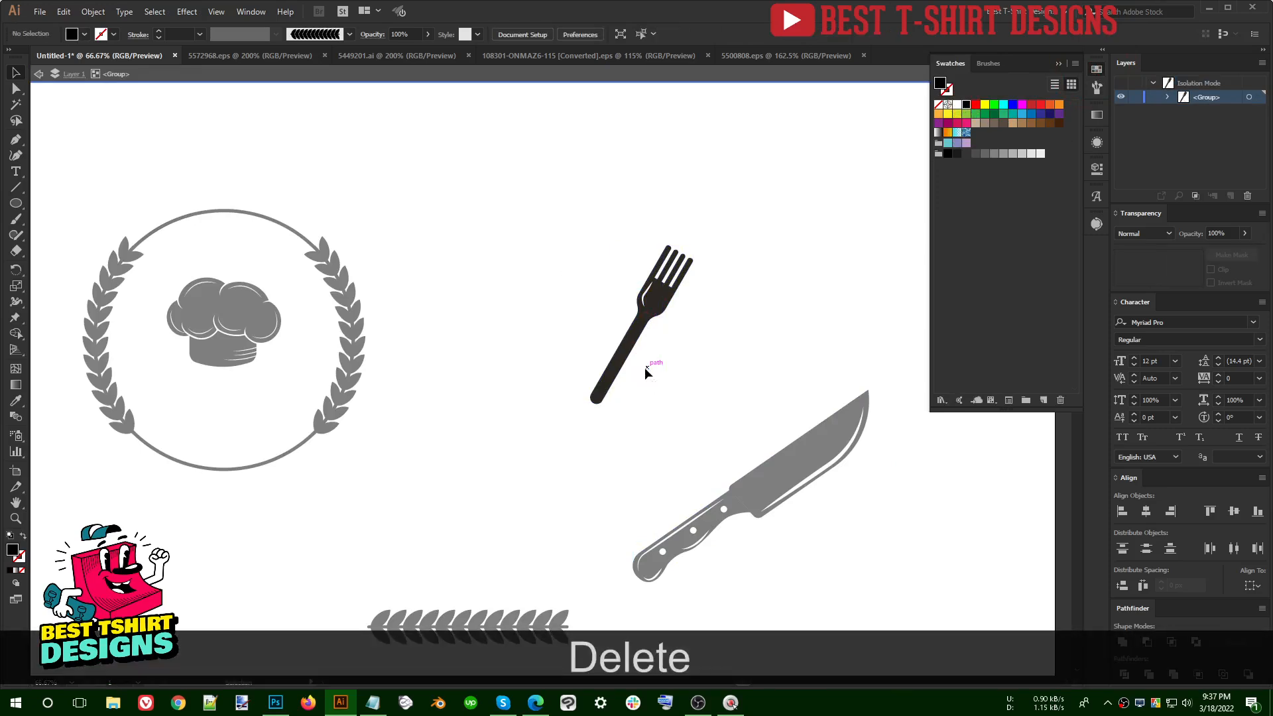
double_click(644, 367)
Step: Cut the white highlight out of the fork's head with the Shape Builder tool and fill the fork with black
click(663, 325)
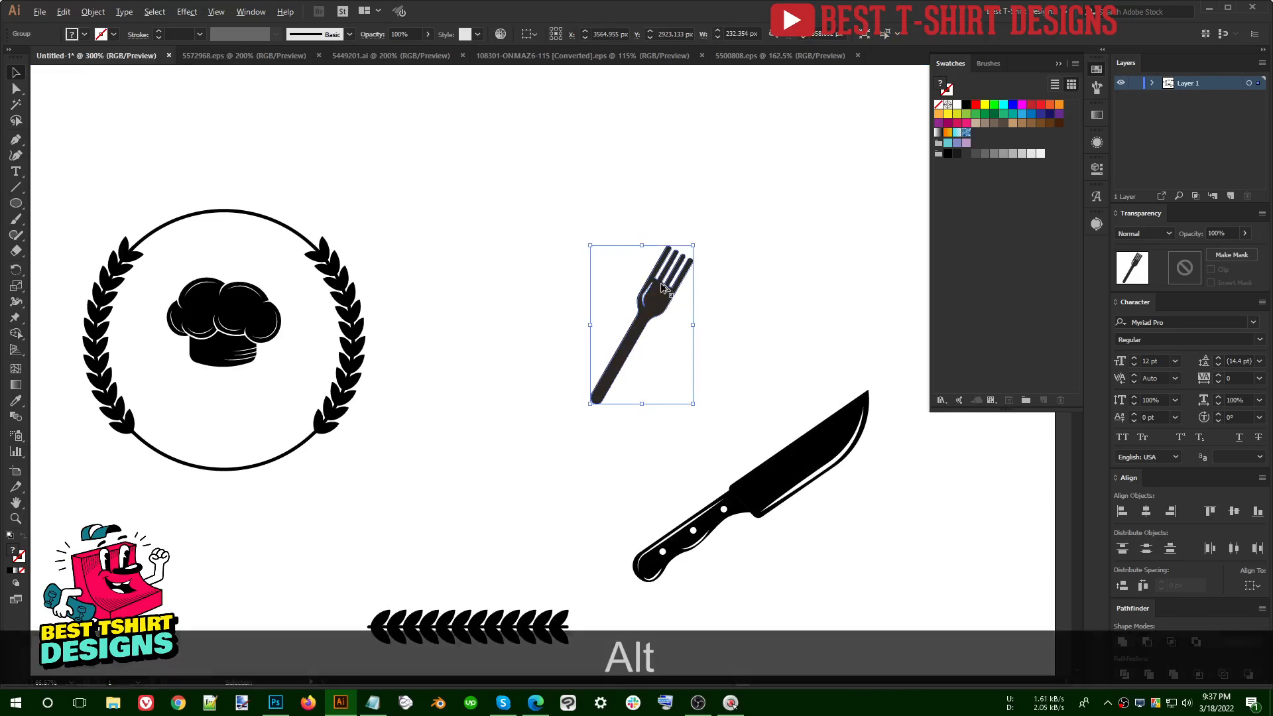
scroll(663, 289, up, 5)
key(shift+m)
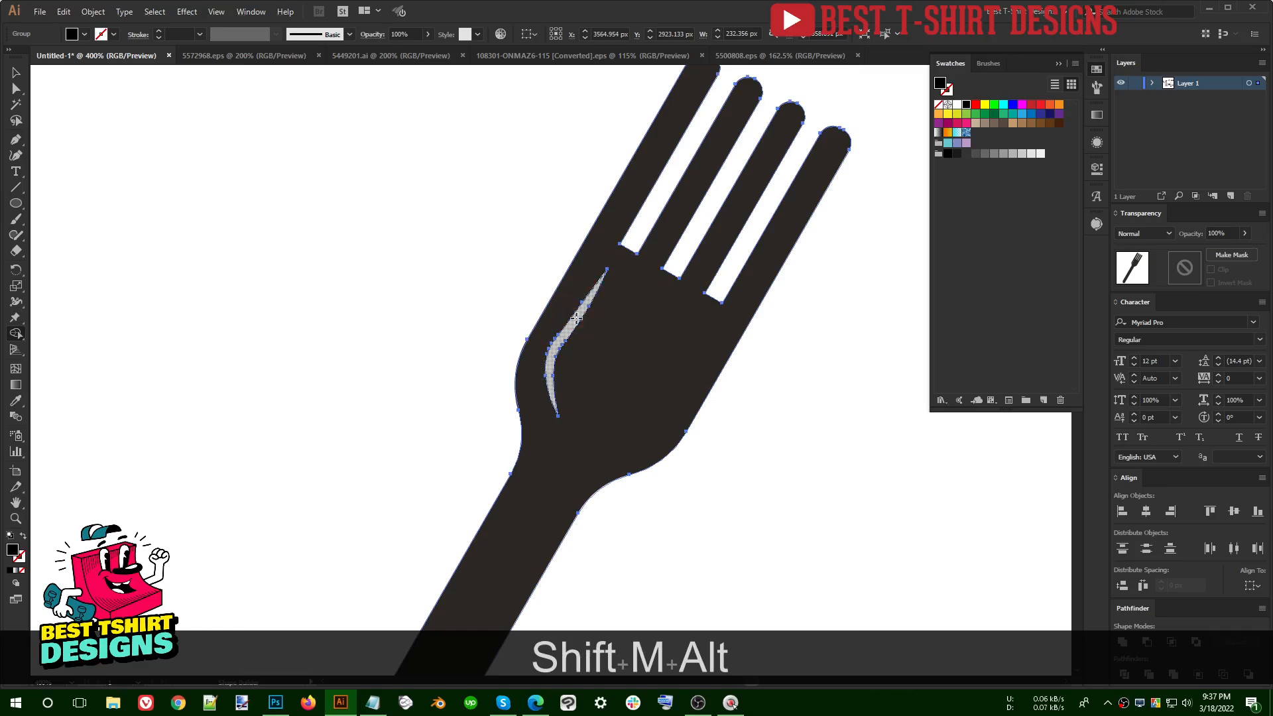
scroll(577, 316, down, 3)
key(v)
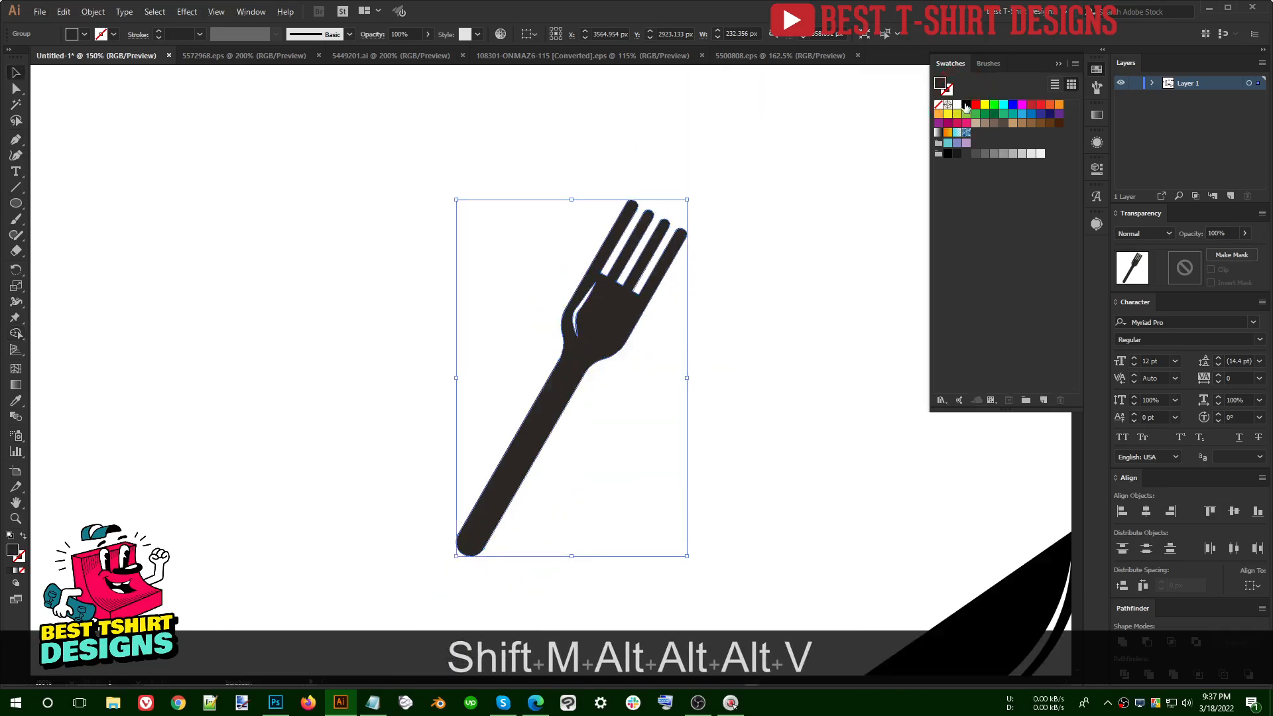
scroll(464, 338, down, 3)
Step: Rotate the knife and the fork so that both stand upright, with the blade tip and the tines pointing up
click(662, 419)
drag(682, 407, 577, 342)
click(597, 317)
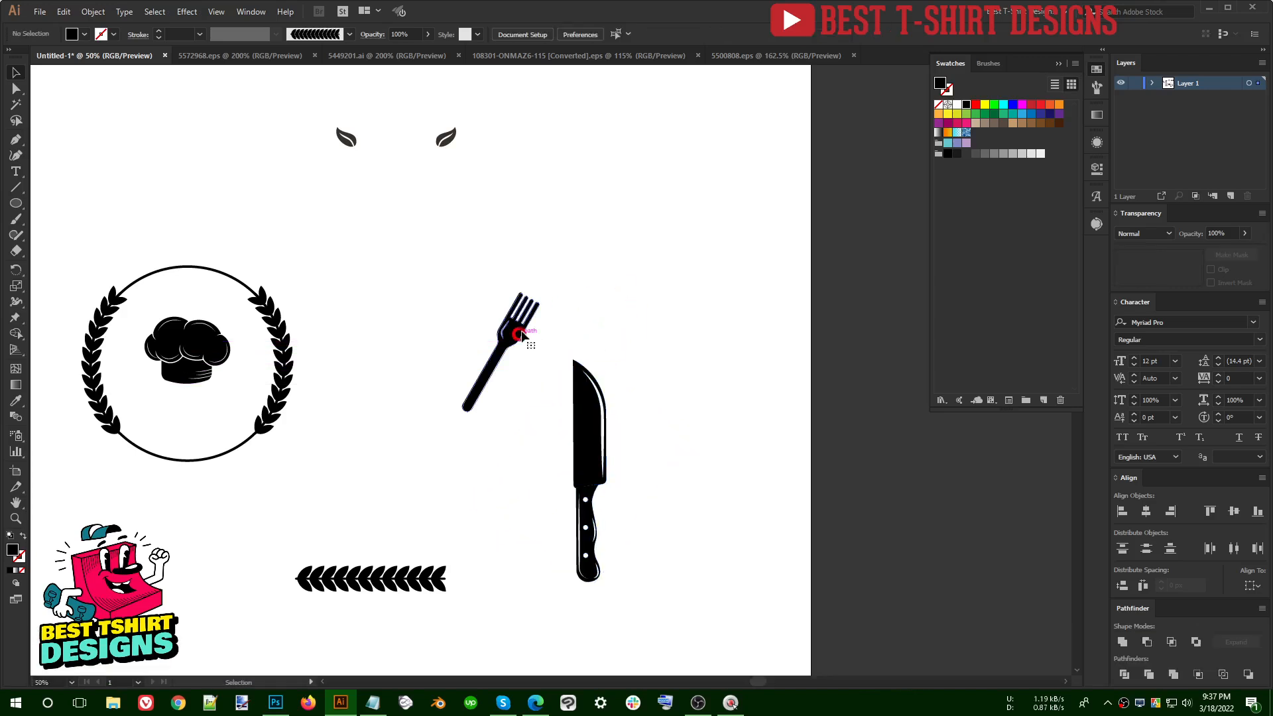
click(532, 292)
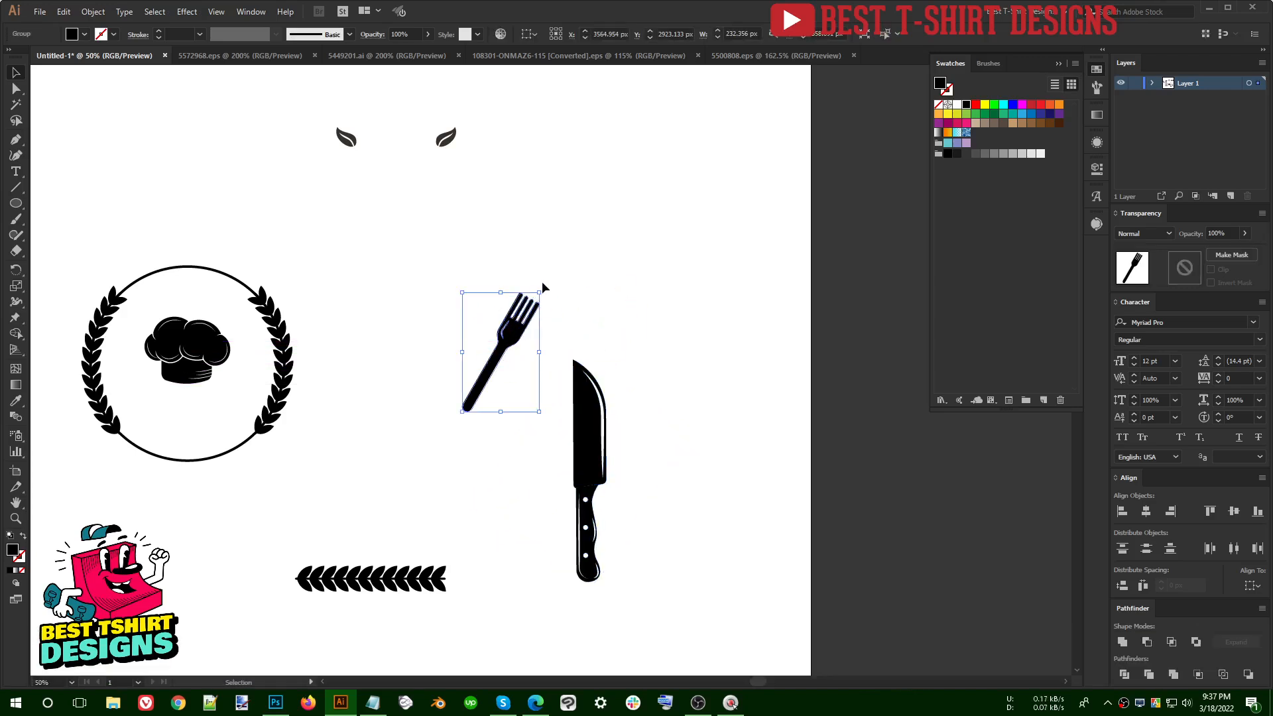
drag(544, 286, 514, 271)
click(537, 270)
Step: Place the fork just left of the upright knife and align the bottom edges of the two
drag(502, 332, 542, 479)
shift+click(586, 507)
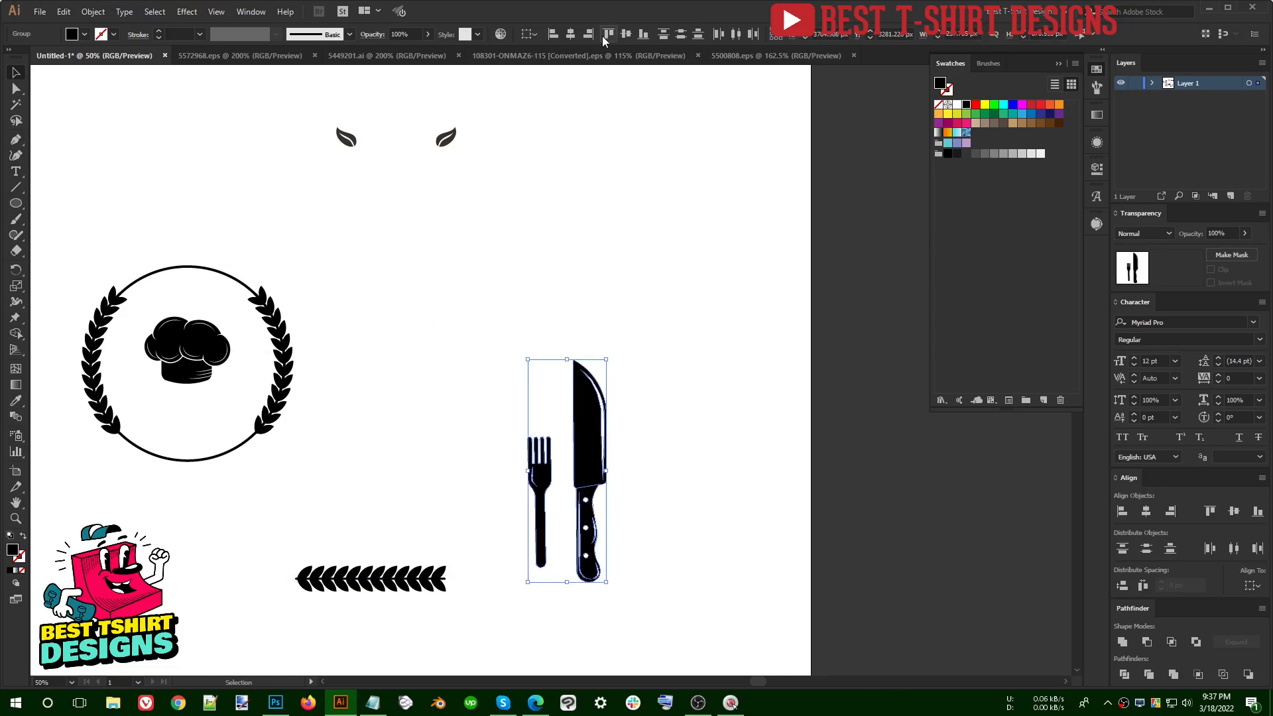
click(643, 34)
click(682, 356)
Step: Unite the fork into a single shape with Pathfinder and scale it up proportionally to the knife's height
click(539, 464)
key(shift)
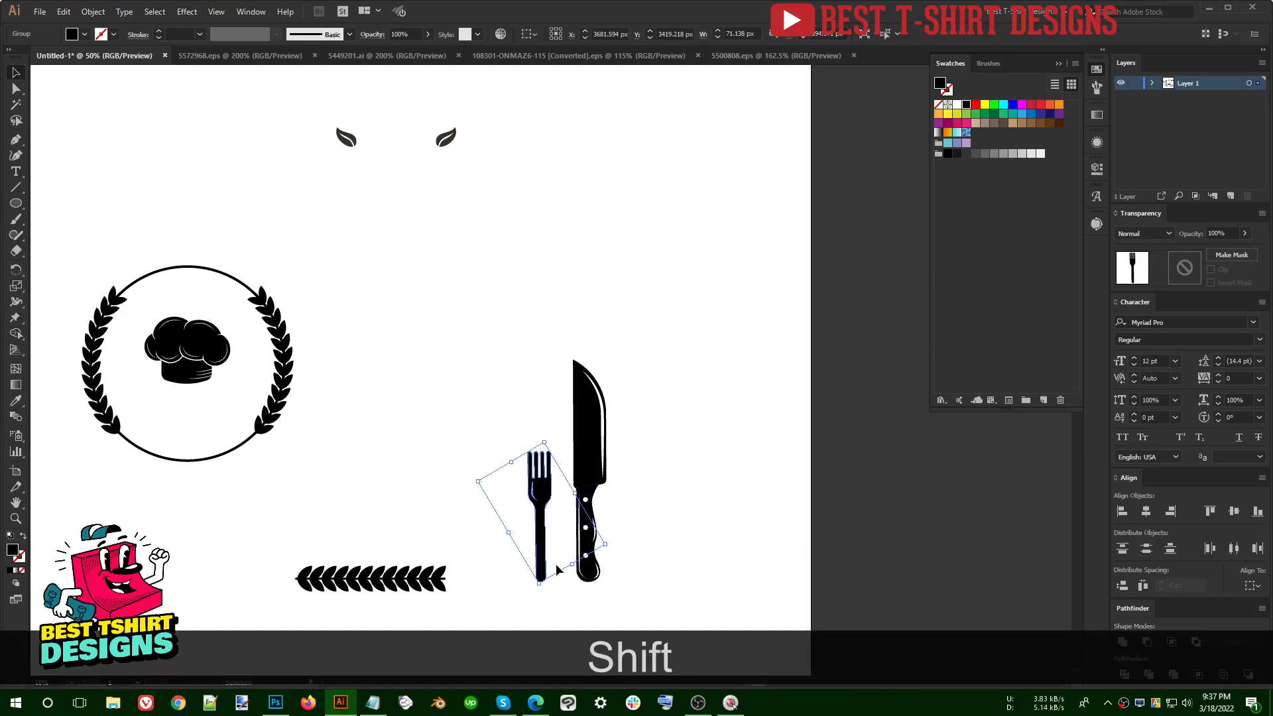
alt+scroll(557, 569, up, 2)
click(485, 341)
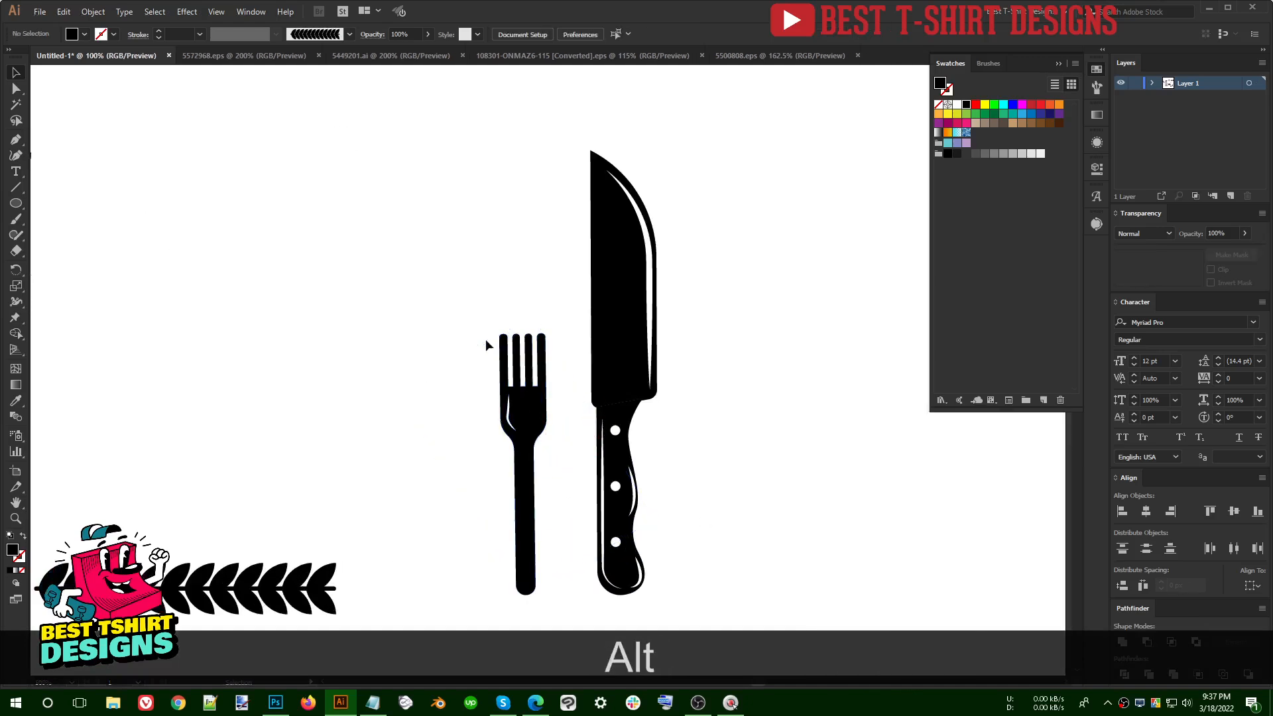
click(437, 380)
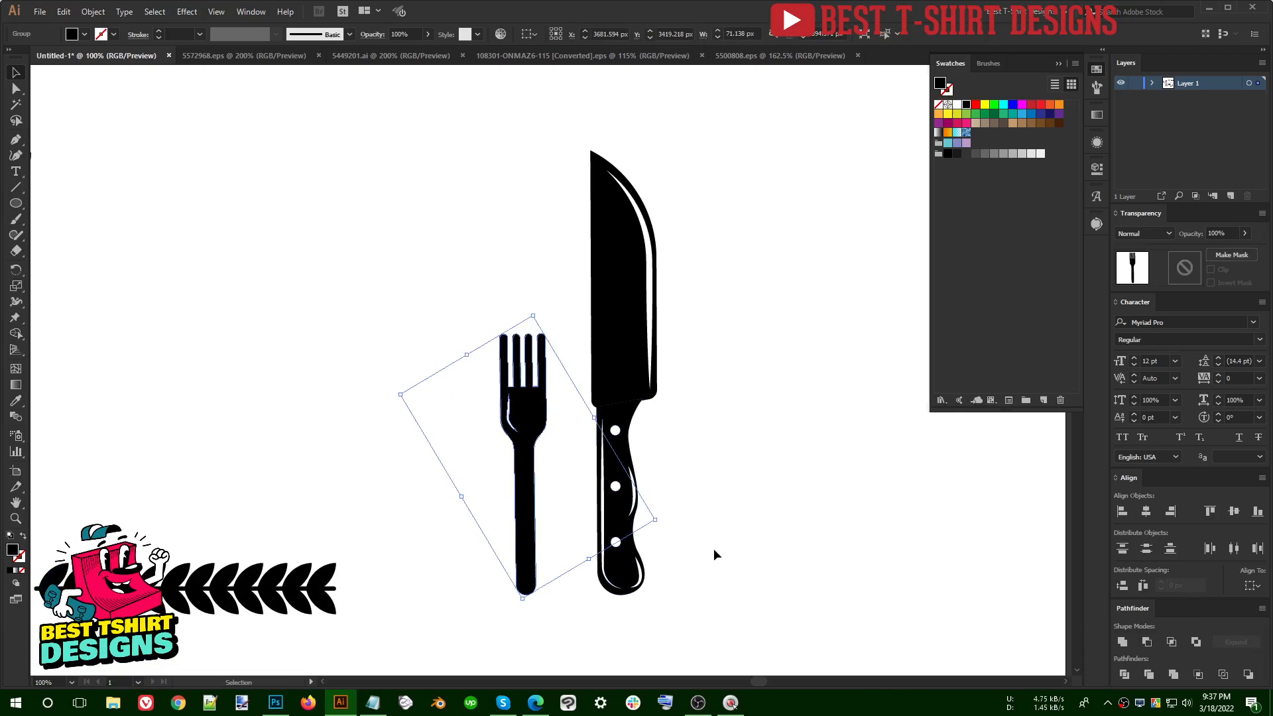
click(1119, 643)
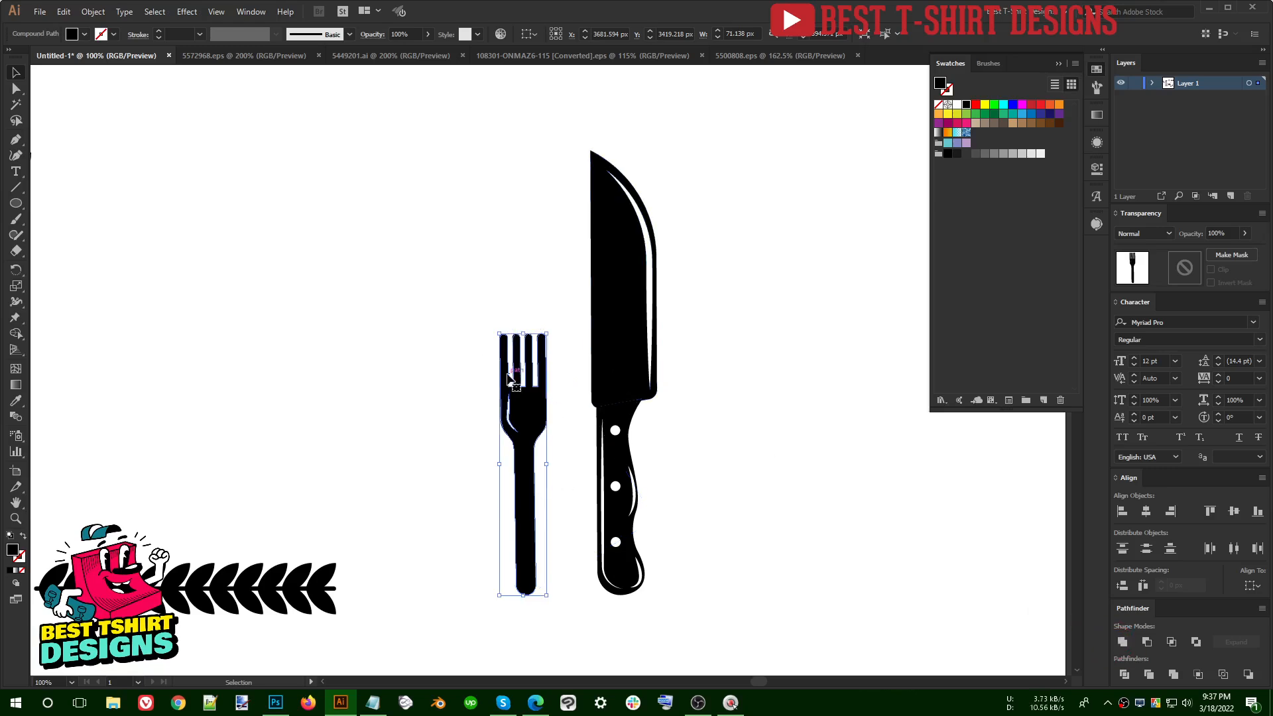
drag(526, 327, 537, 152)
Step: Unite the knife's pieces into a single shape with Pathfinder
click(619, 272)
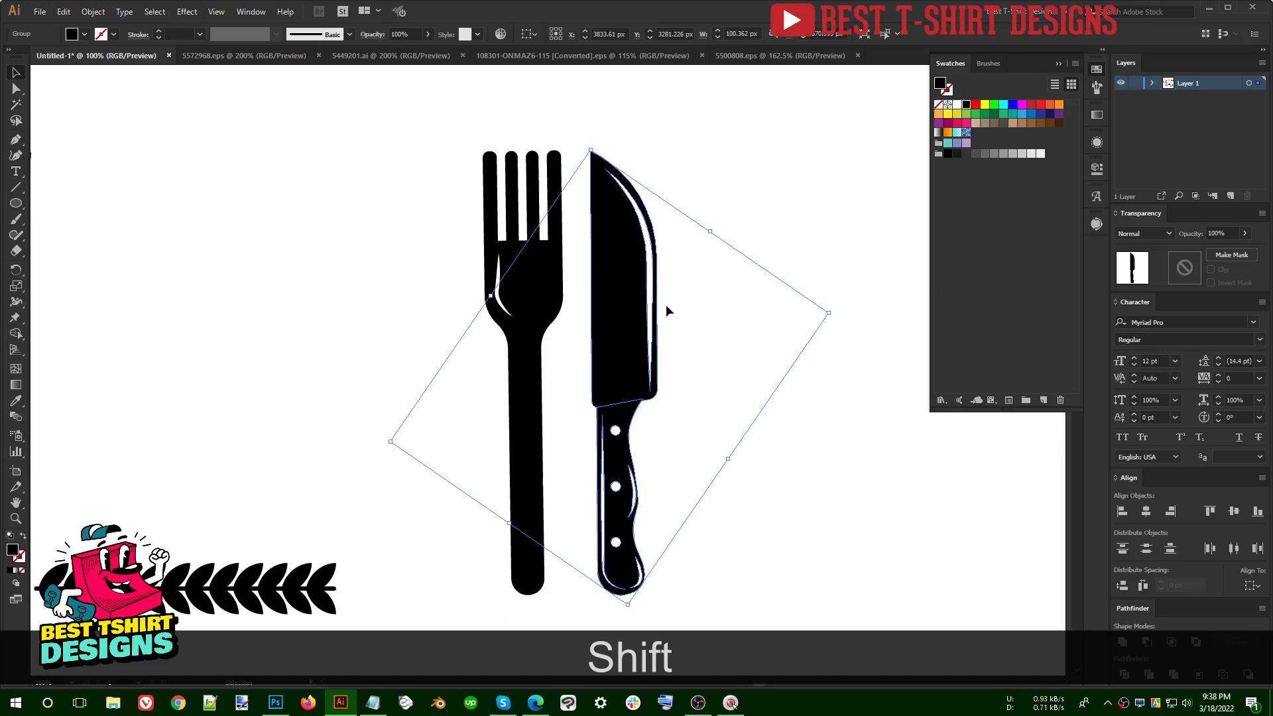
click(1125, 642)
click(813, 420)
Step: Move the fork and knife together up into the empty area above and right of the leaf strip
scroll(651, 491, down, 1)
drag(509, 304, 663, 418)
drag(617, 389, 696, 301)
click(696, 301)
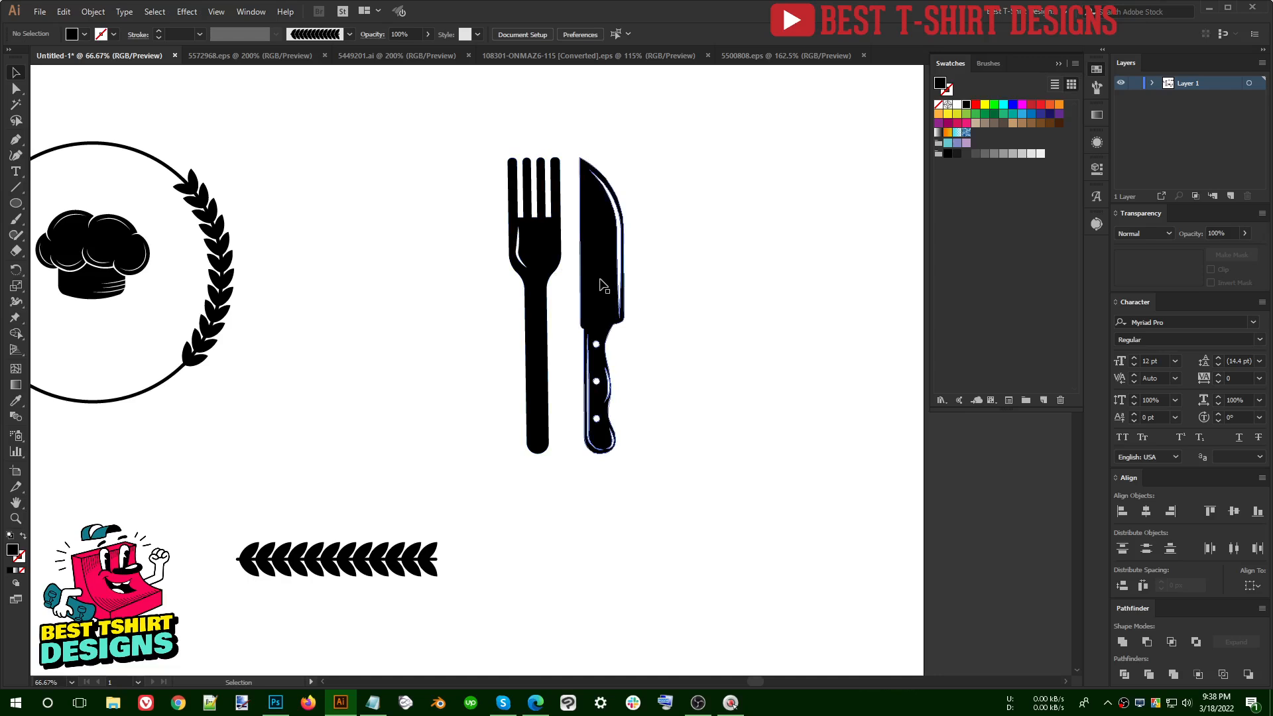
Step: Rotate the knife 45° clockwise and the fork 45° counterclockwise so that they cross in an X
click(632, 217)
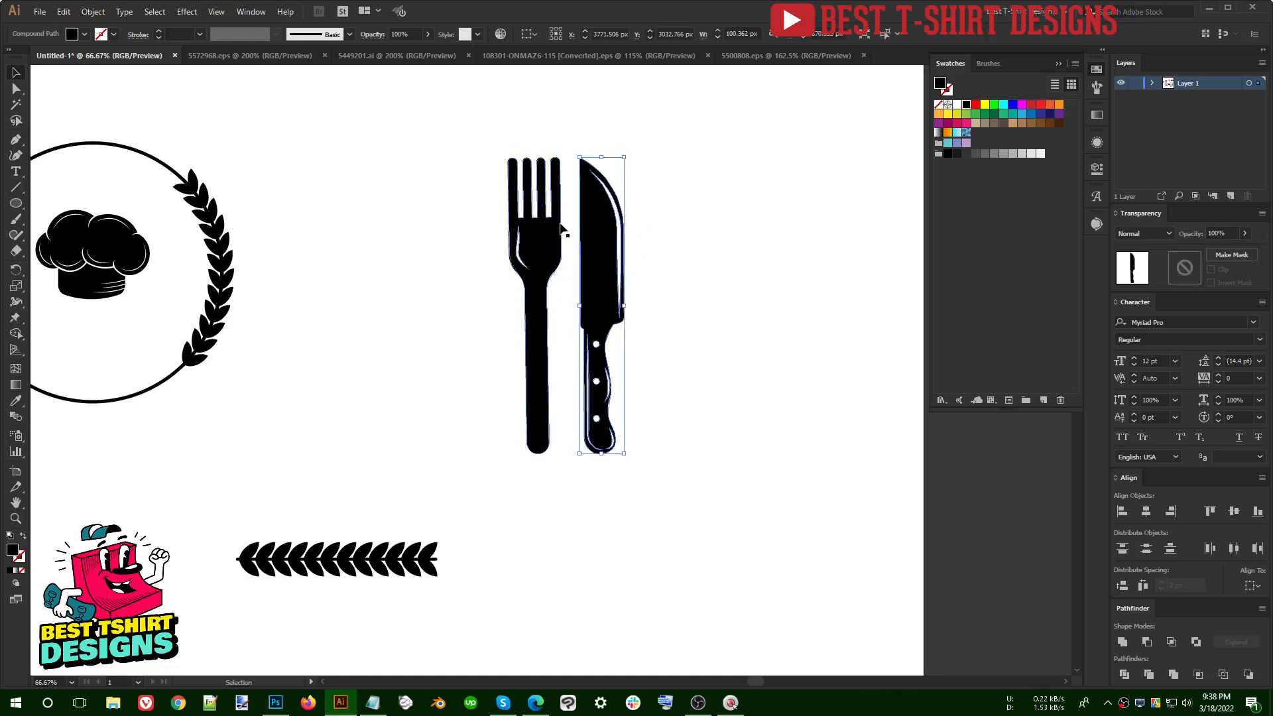
drag(608, 151, 693, 212)
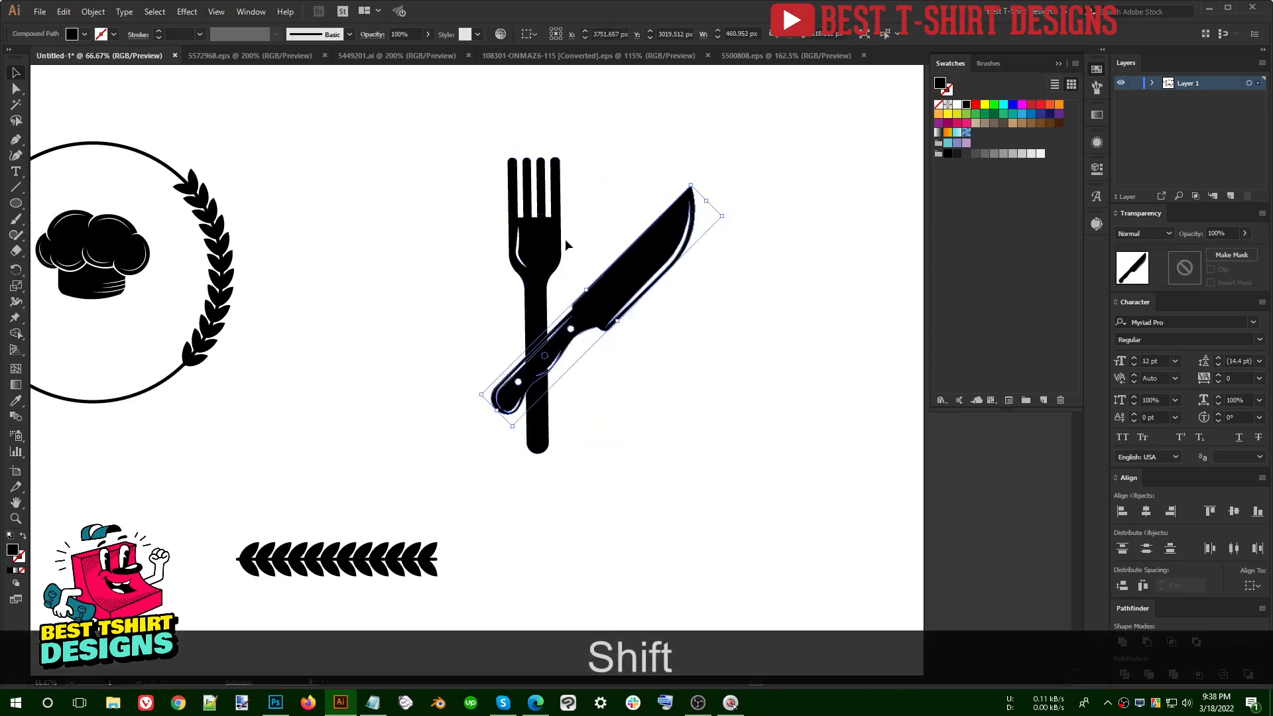
click(556, 252)
drag(562, 460, 656, 420)
Step: Align the crossed fork and knife on their horizontal centres
click(773, 380)
drag(368, 155, 716, 391)
click(571, 34)
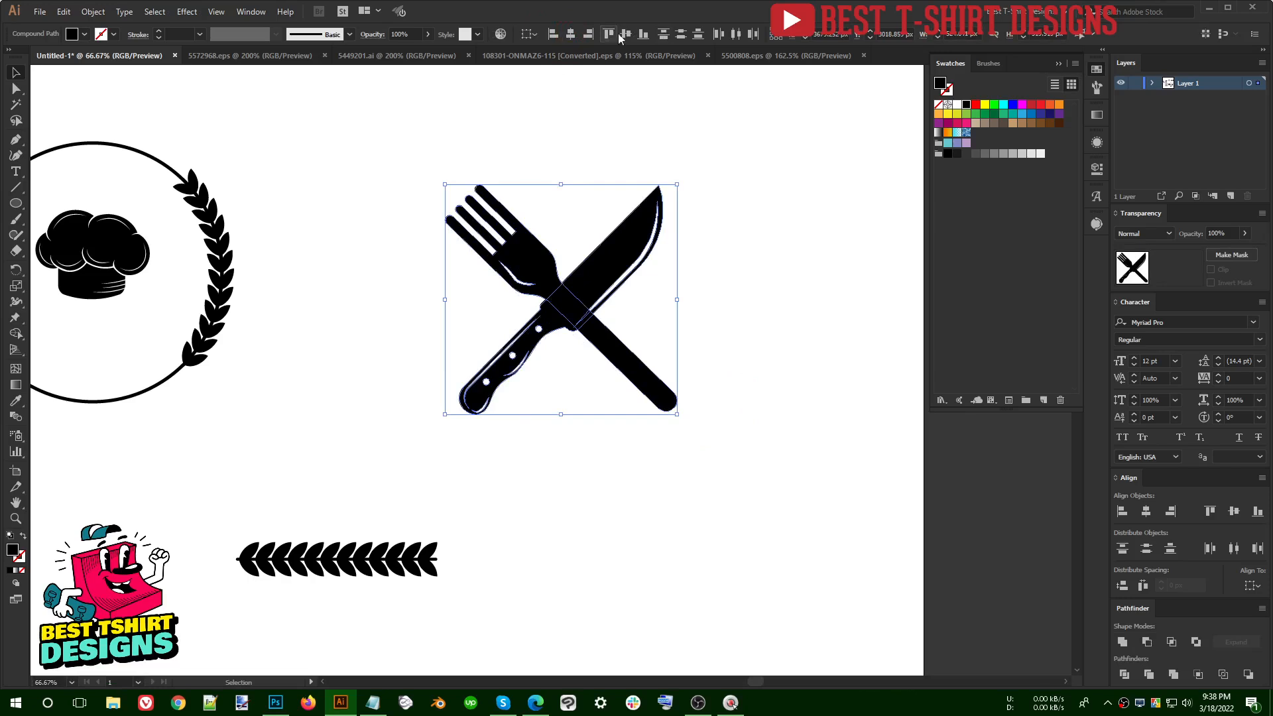
Step: Align the fork and knife on their vertical centres and nudge the fork about 140 px left so they cross nearer the knife's handle
click(626, 34)
click(802, 229)
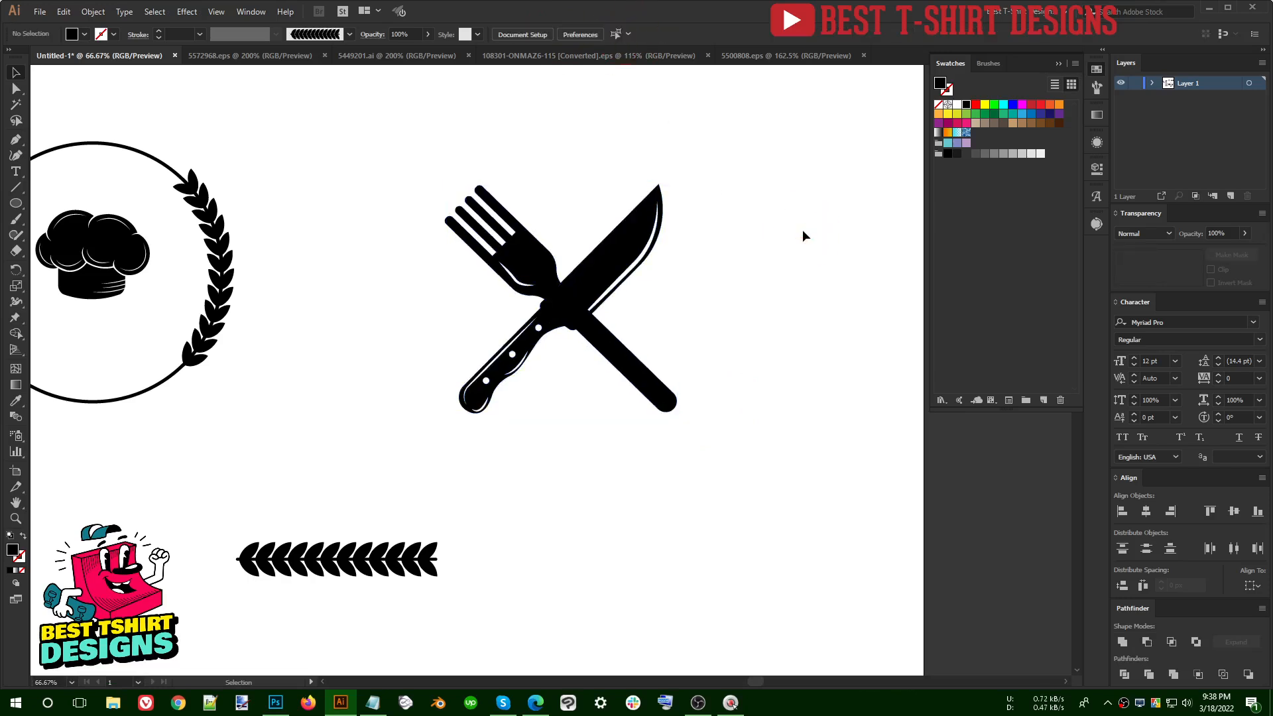
click(520, 265)
key(shift+Left)
key(shift+Left)
key(shift+Left)
key(shift+Left)
key(shift+Left)
key(shift+Left)
key(shift+Left)
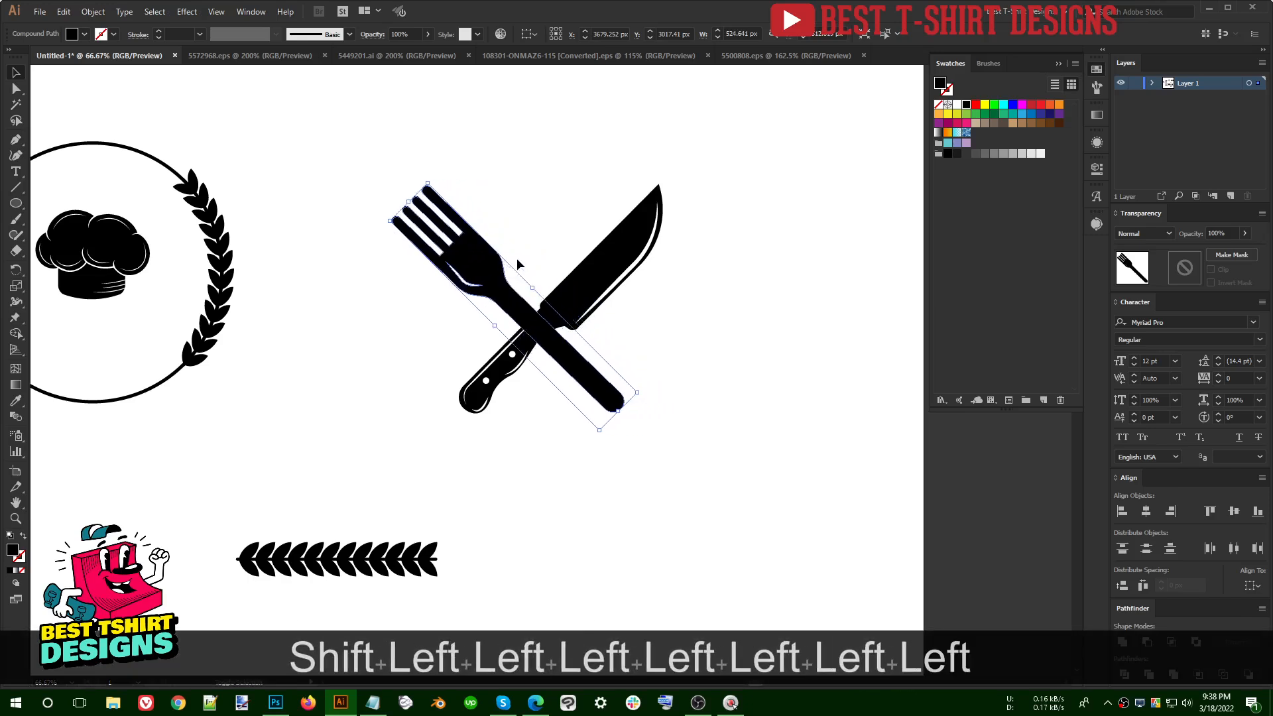
click(659, 333)
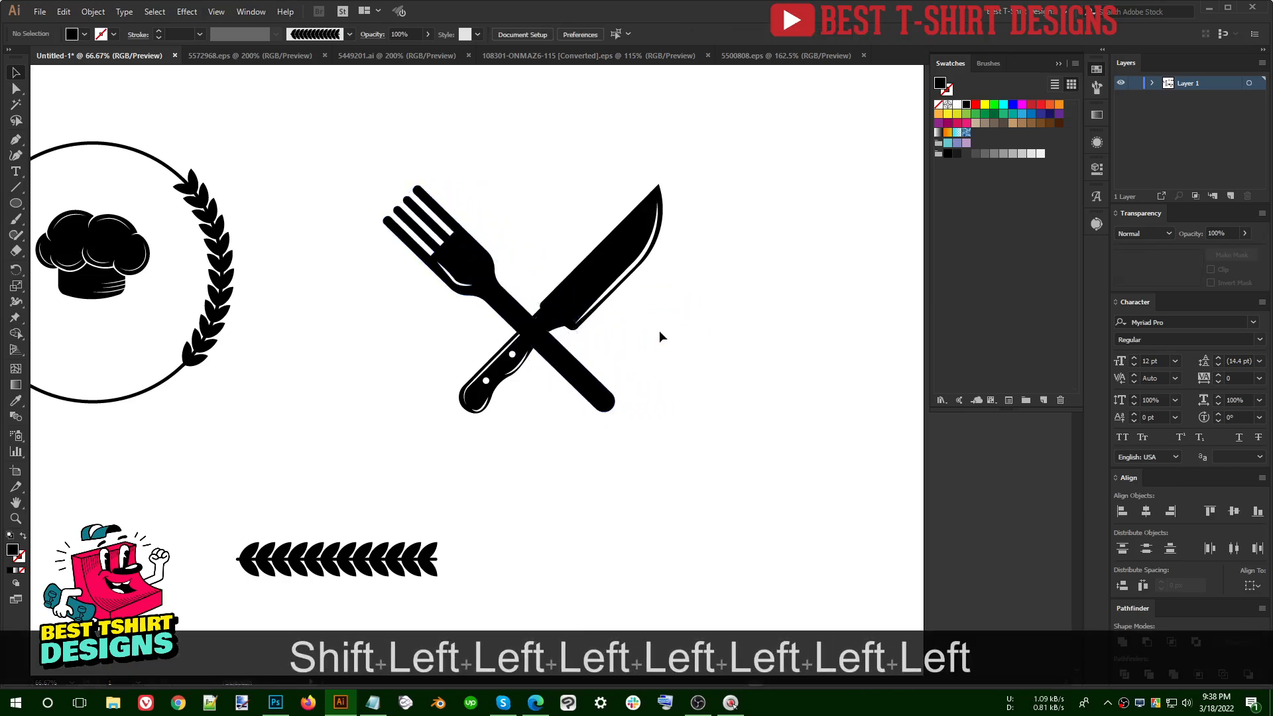
Step: Enlarge the chef hat and place it over the centre of the crossed fork and knife
key(F10)
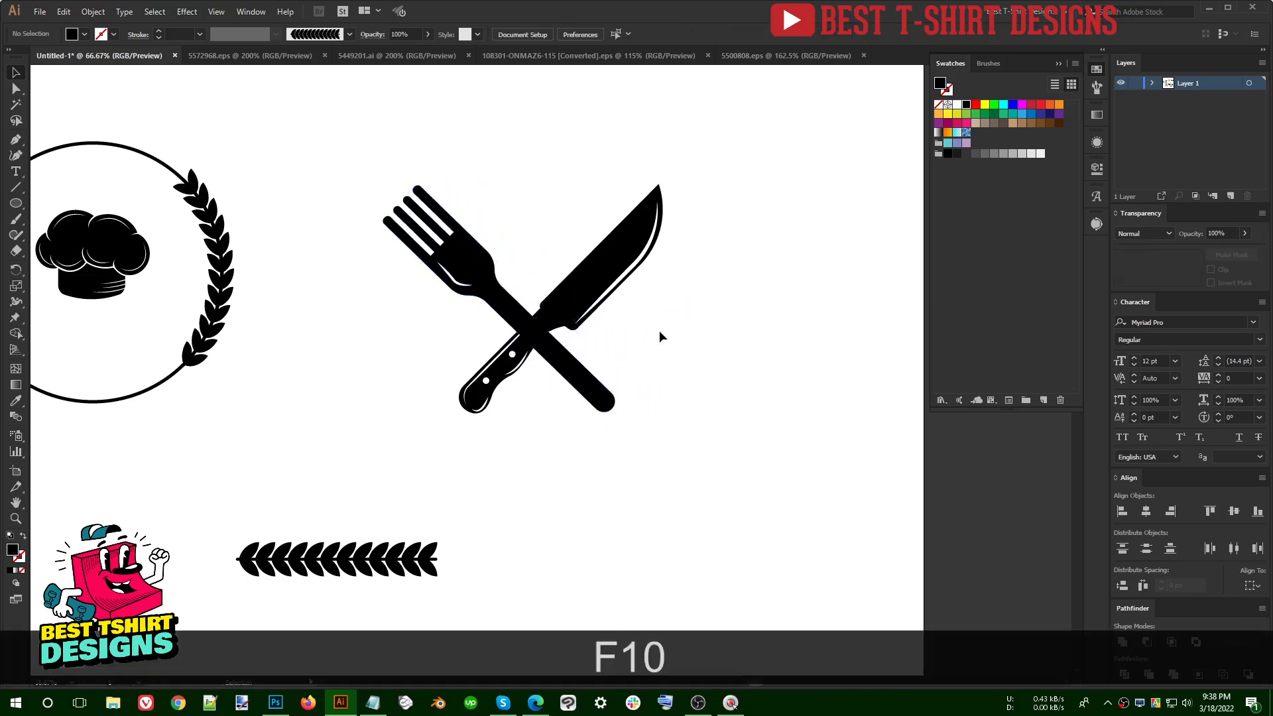
drag(126, 255, 957, 332)
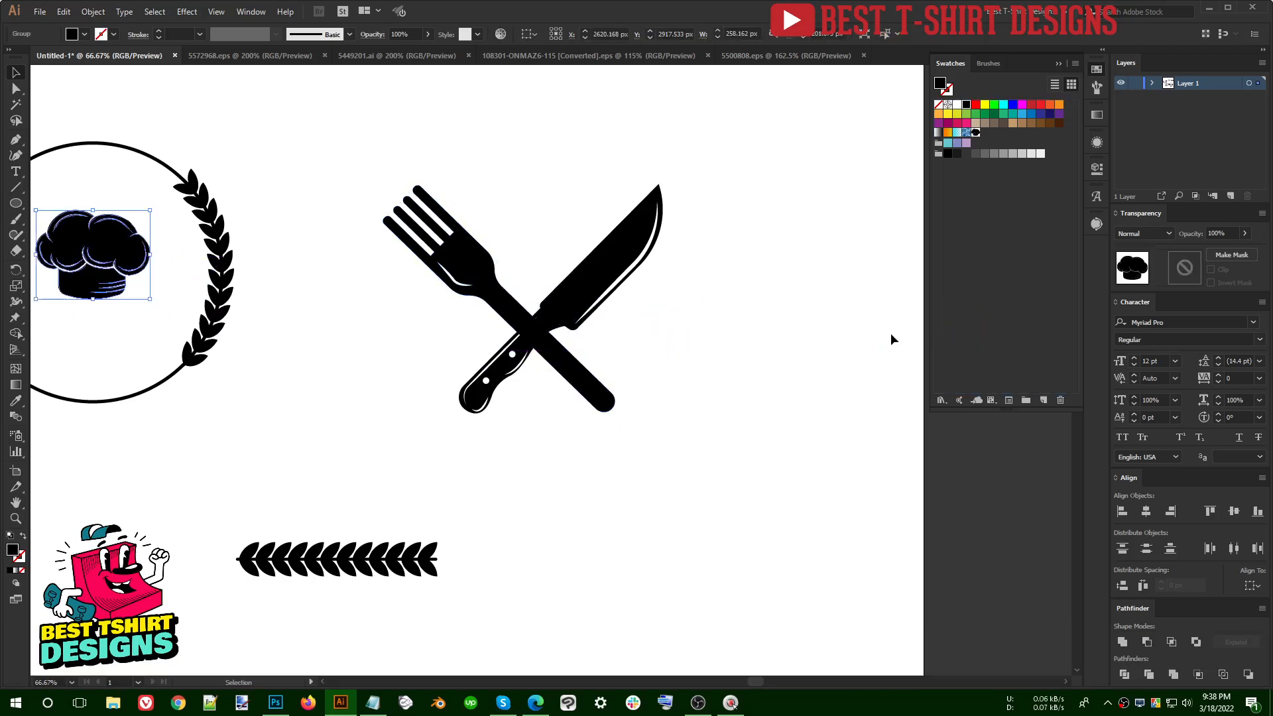
drag(106, 275, 644, 312)
click(699, 322)
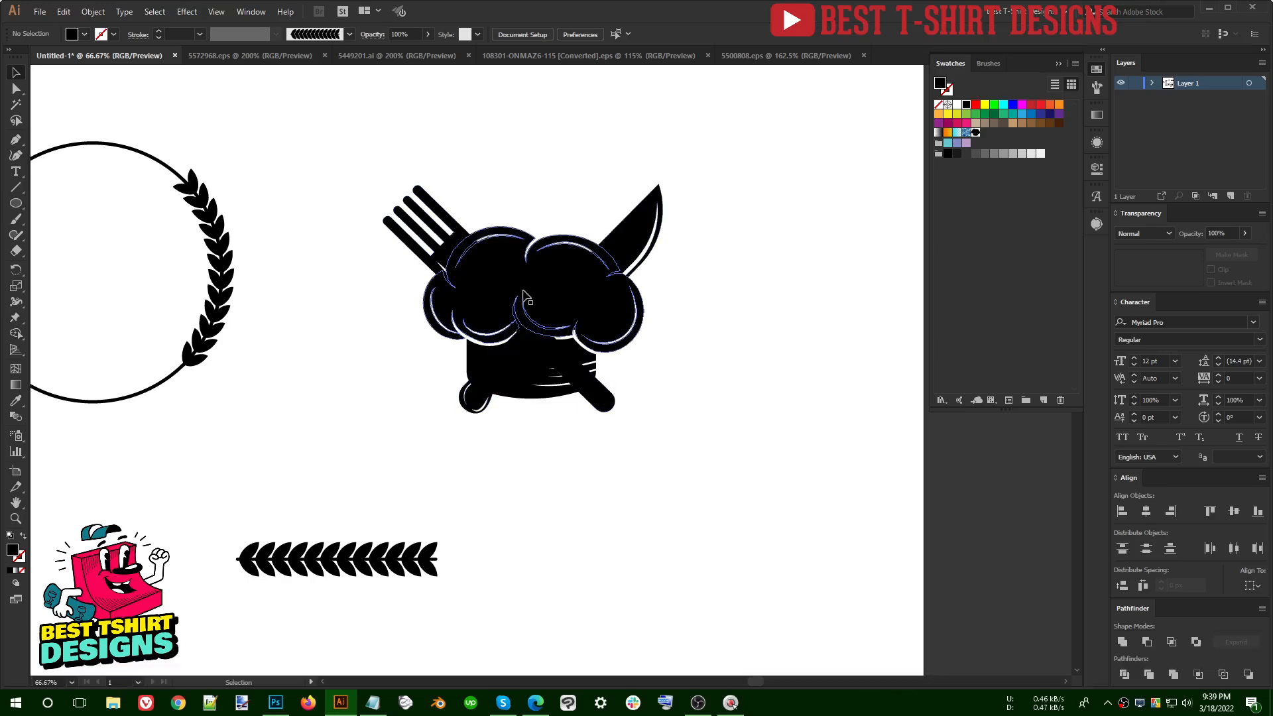
Step: Duplicate the knife diagonally down-left and the fork diagonally down-right so their handles extend below the chef hat
click(632, 231)
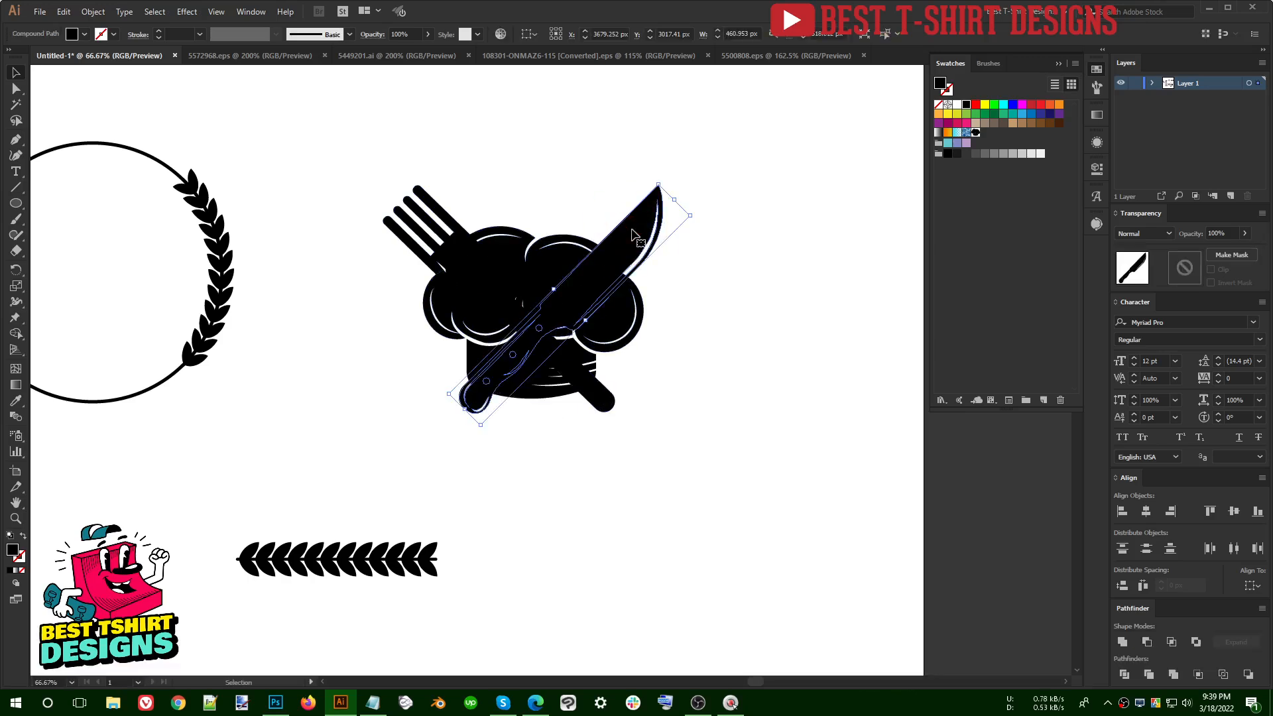
click(793, 332)
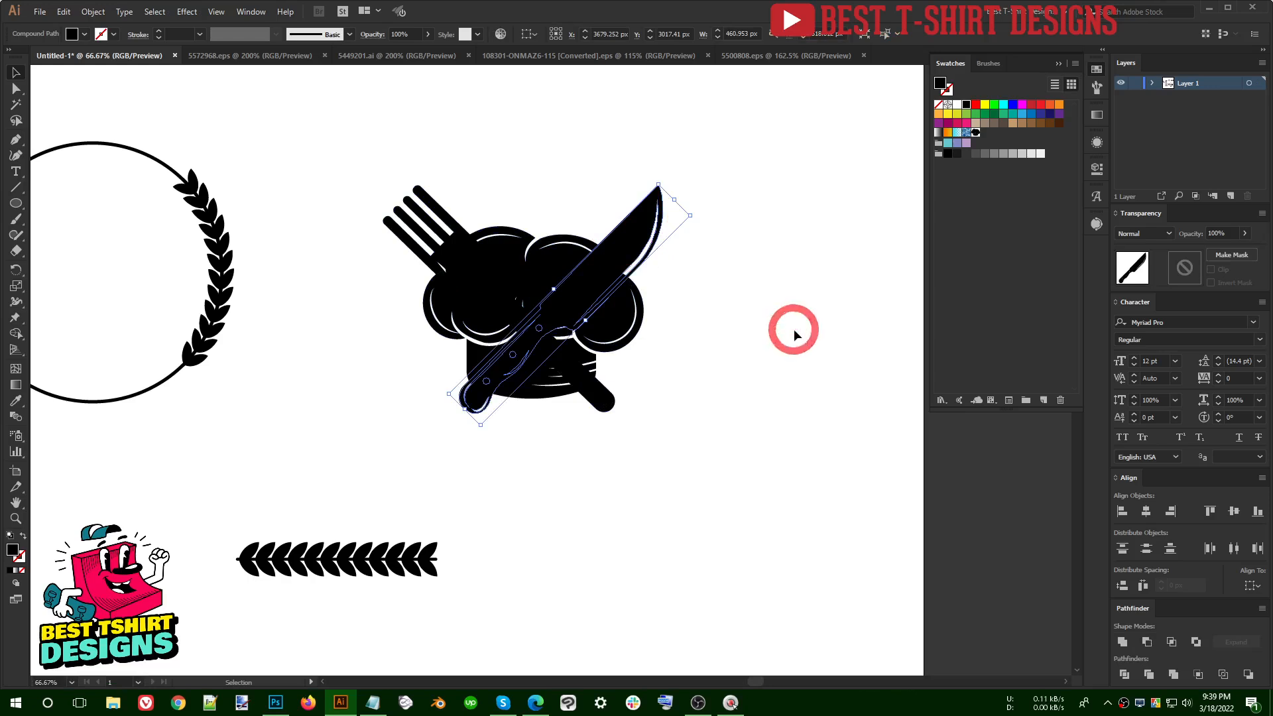
click(643, 247)
drag(643, 247, 598, 284)
click(608, 398)
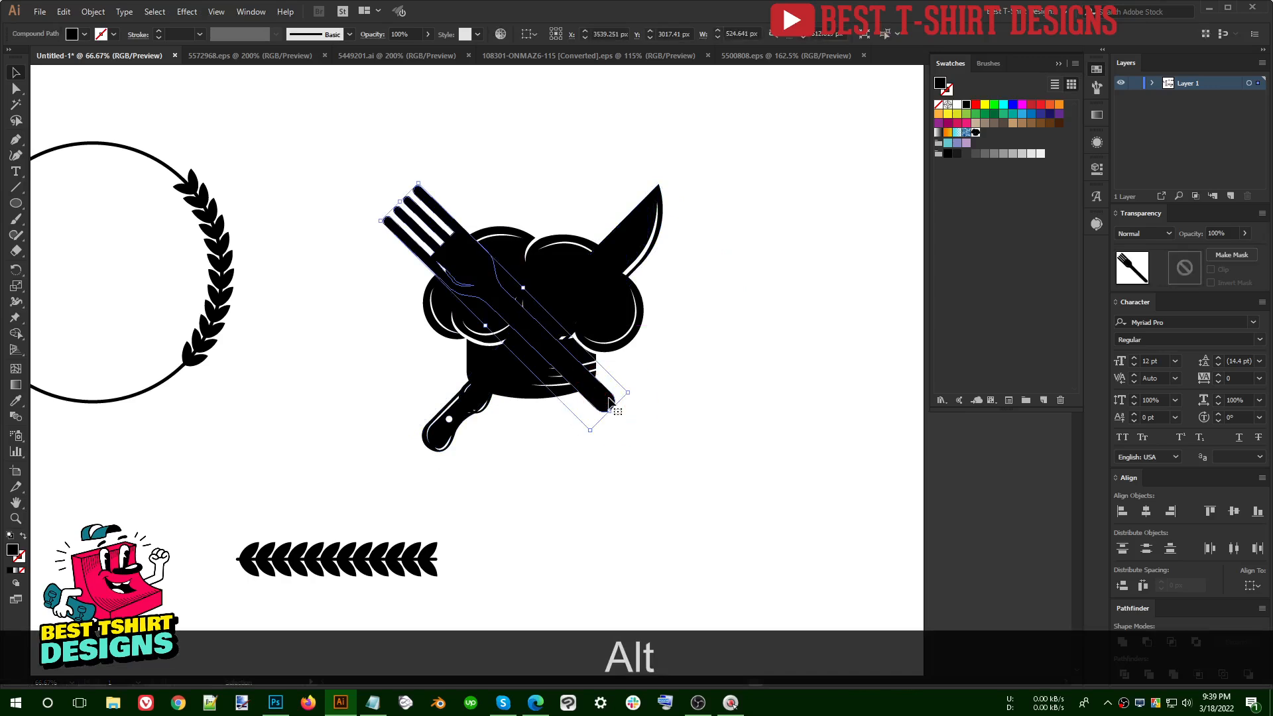
drag(602, 400, 646, 444)
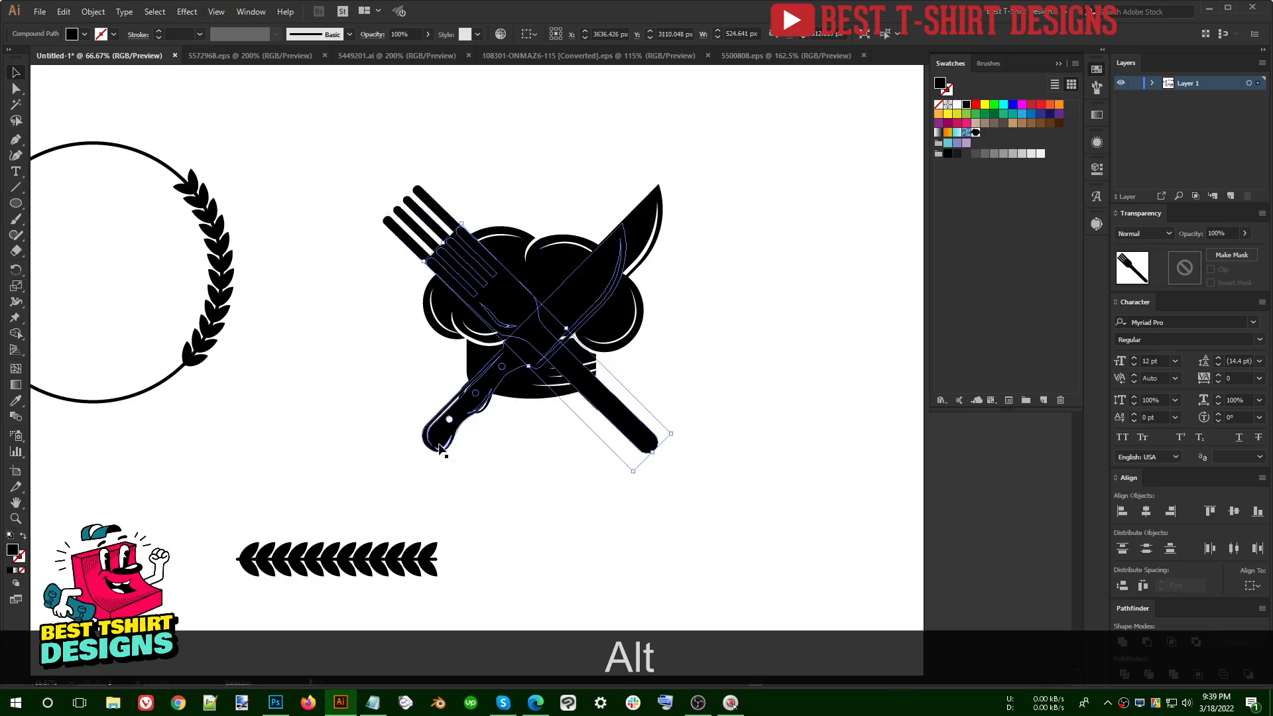
Step: Align the bottom edge of the lower fork copy to the knife copy, using the knife as key object
shift+click(439, 444)
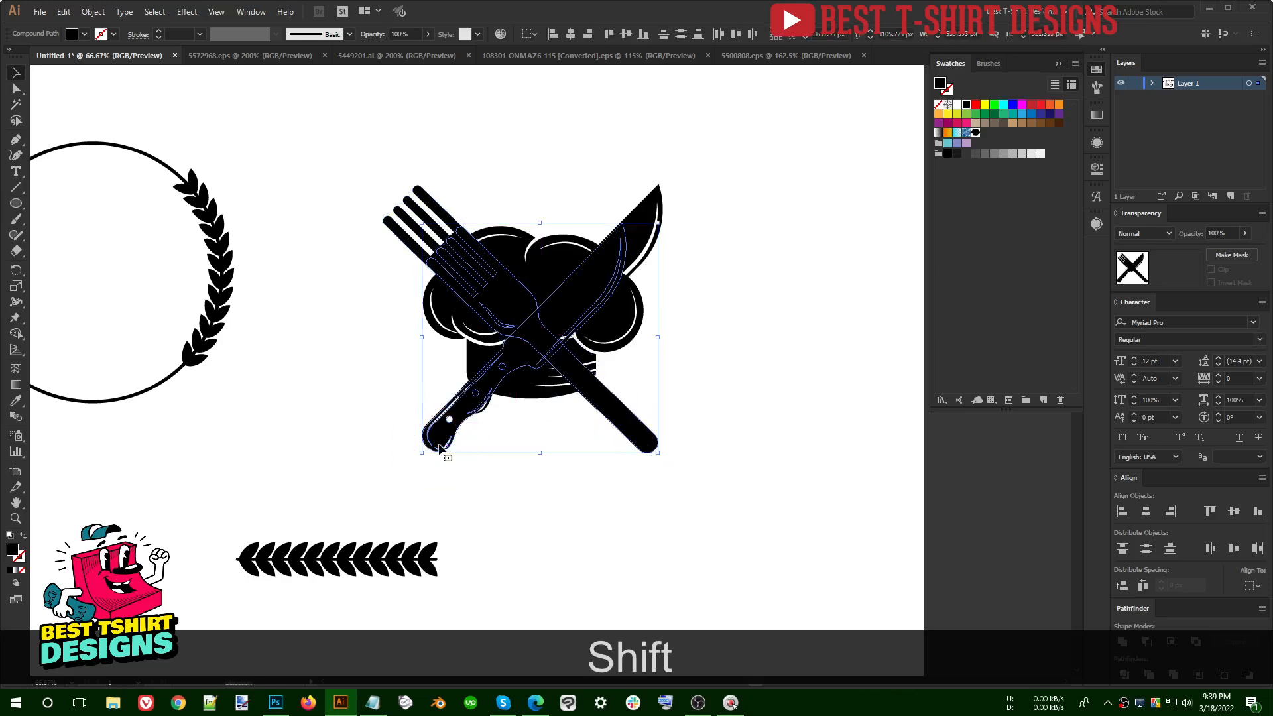
click(439, 448)
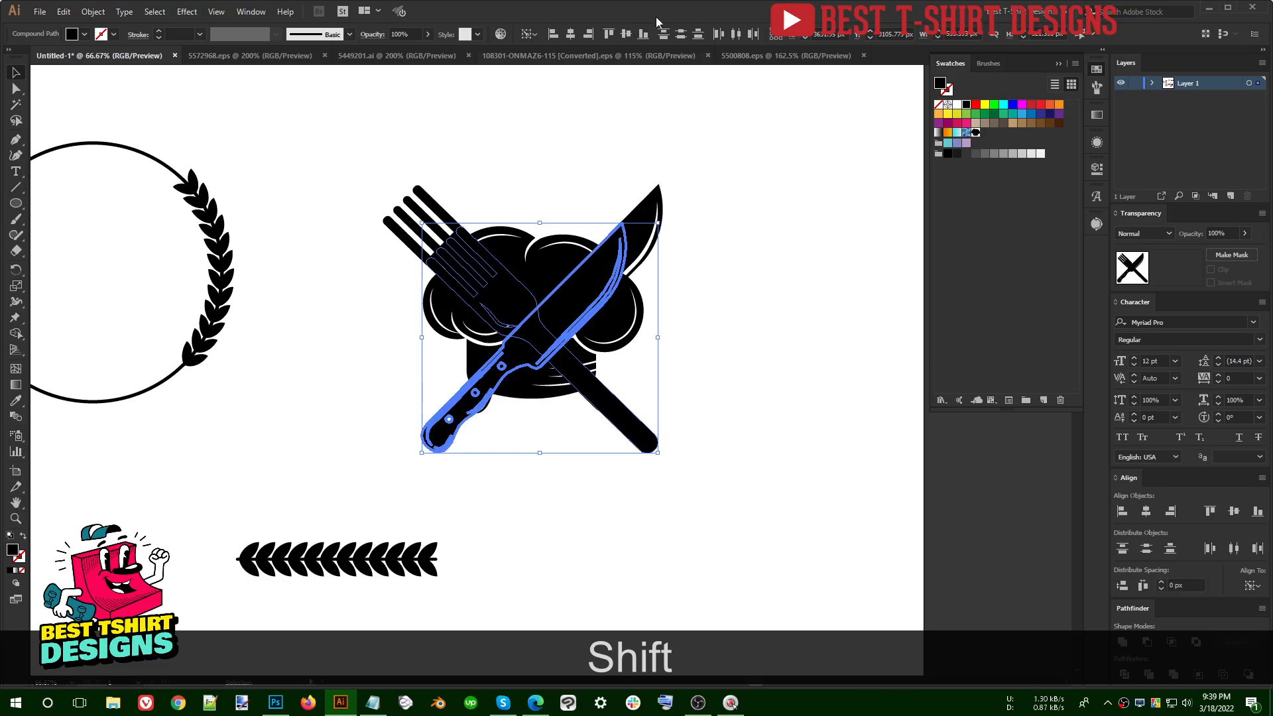
click(643, 33)
click(759, 405)
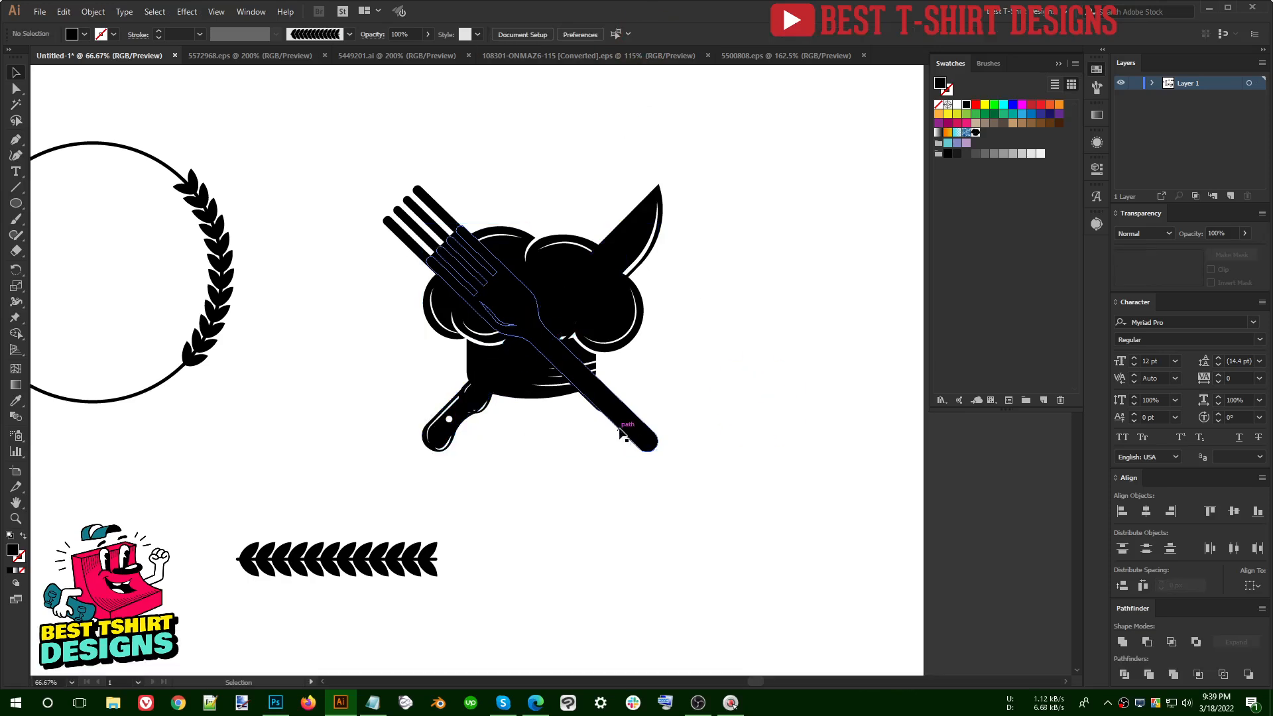
Step: Shift the lower fork copy slightly left along the hat and bottom-align it to the knife copy again
click(622, 429)
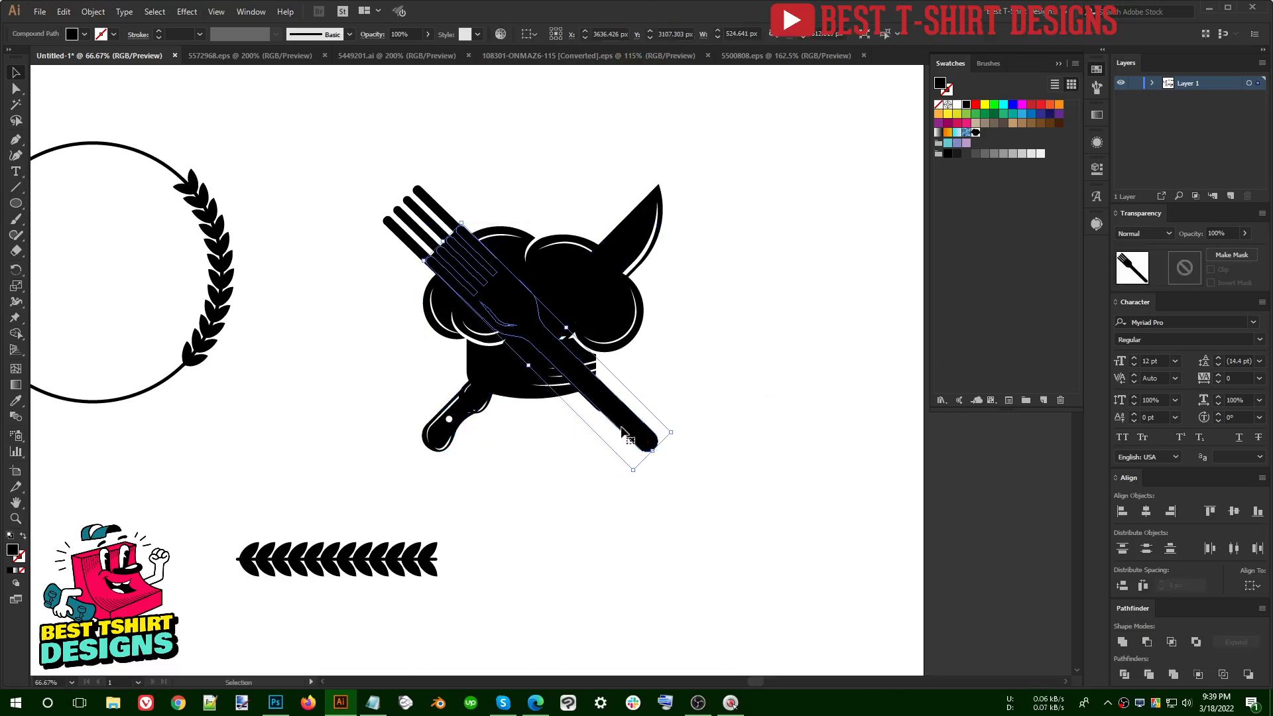
mouse_move(635, 427)
mouse_down()
mouse_move(625, 419)
mouse_move(638, 439)
mouse_up()
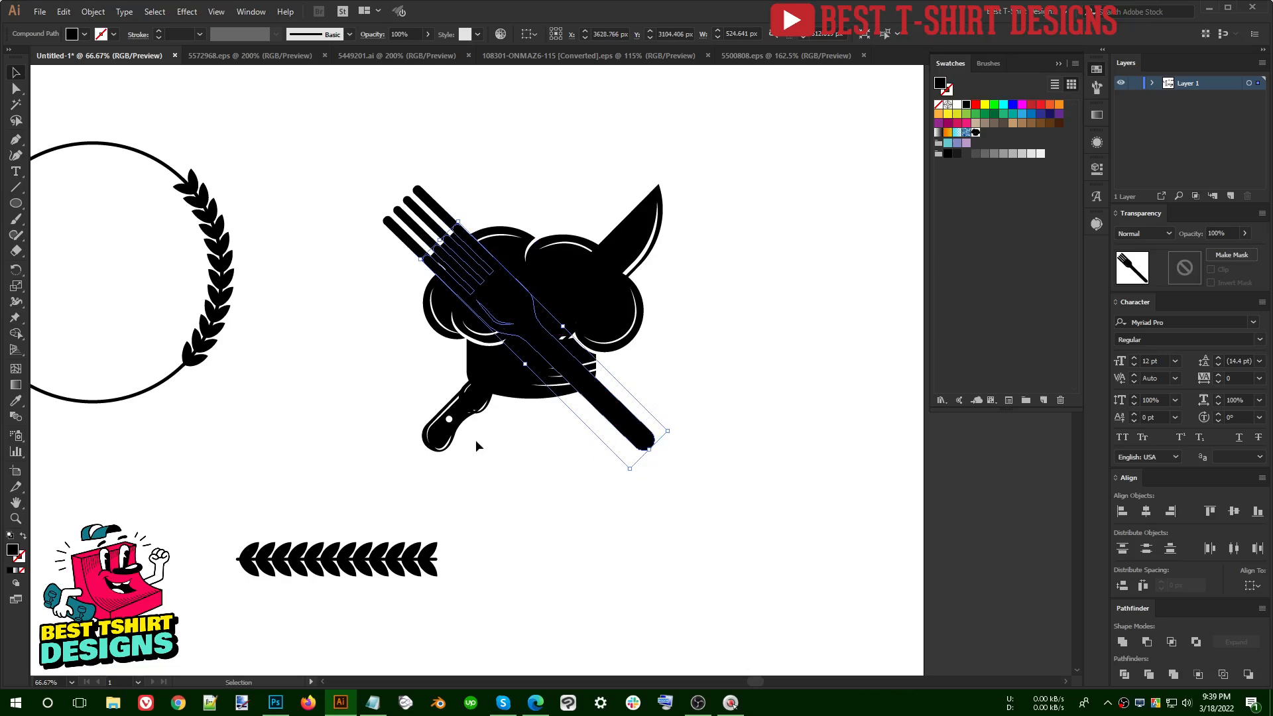
shift+click(450, 433)
click(451, 433)
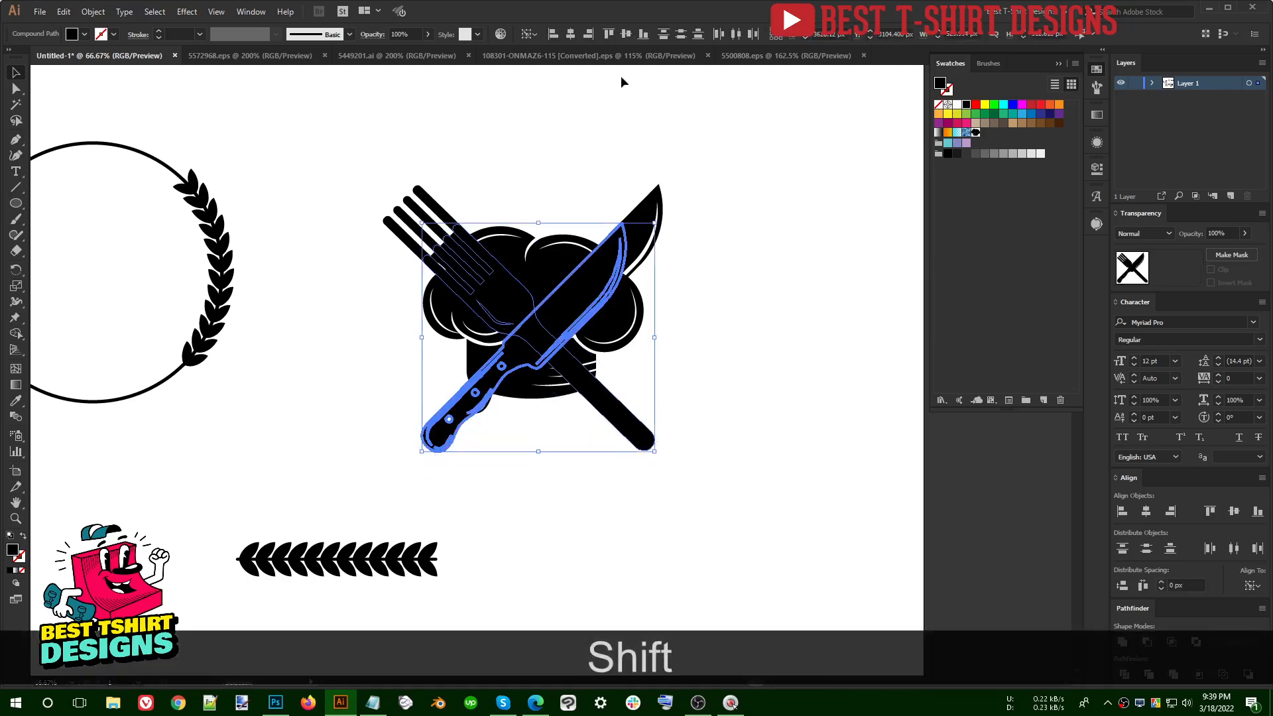
click(640, 34)
click(757, 371)
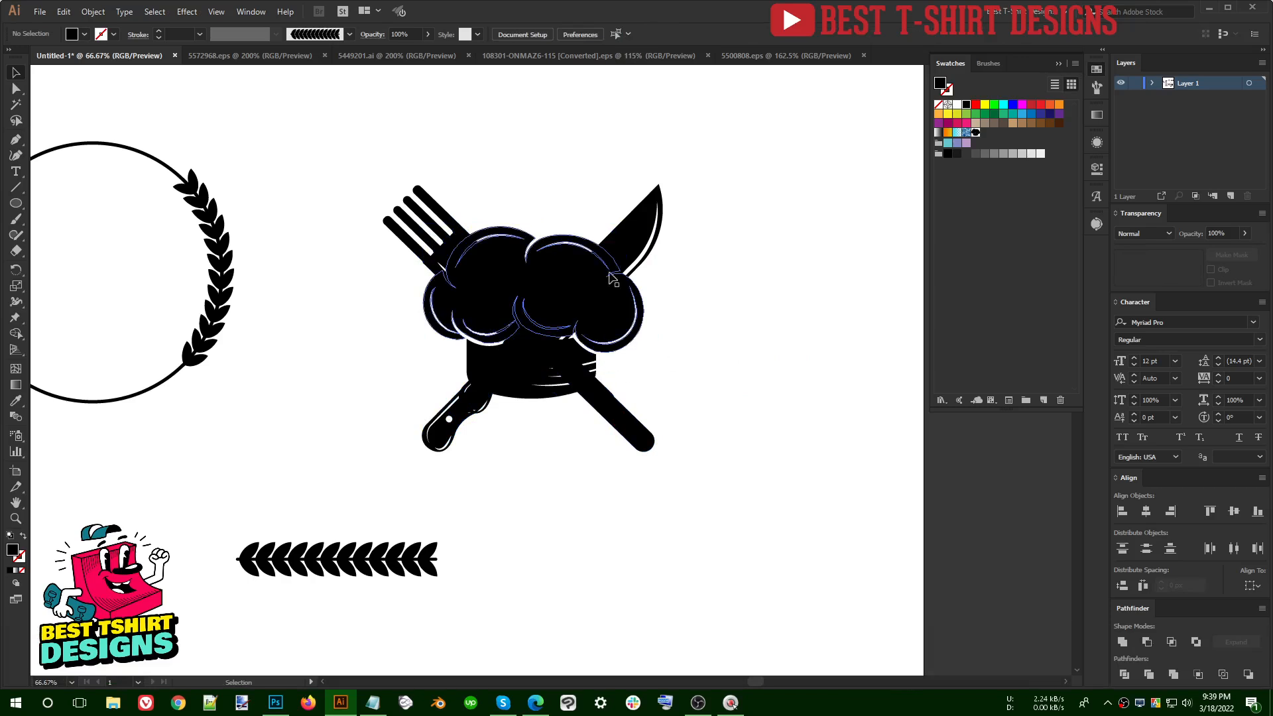
Step: Erase the blade of the lower knife copy with an enlarged Eraser and fill the remaining handle dark red
click(622, 253)
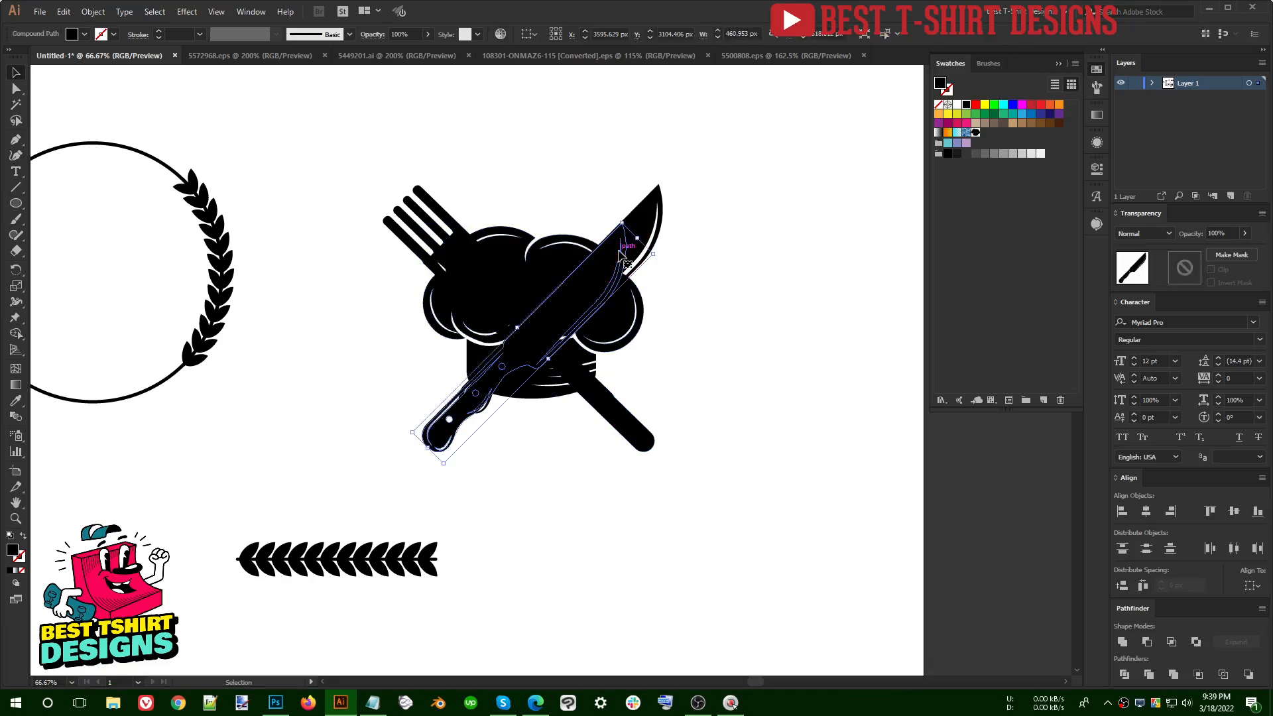
key(shift+e)
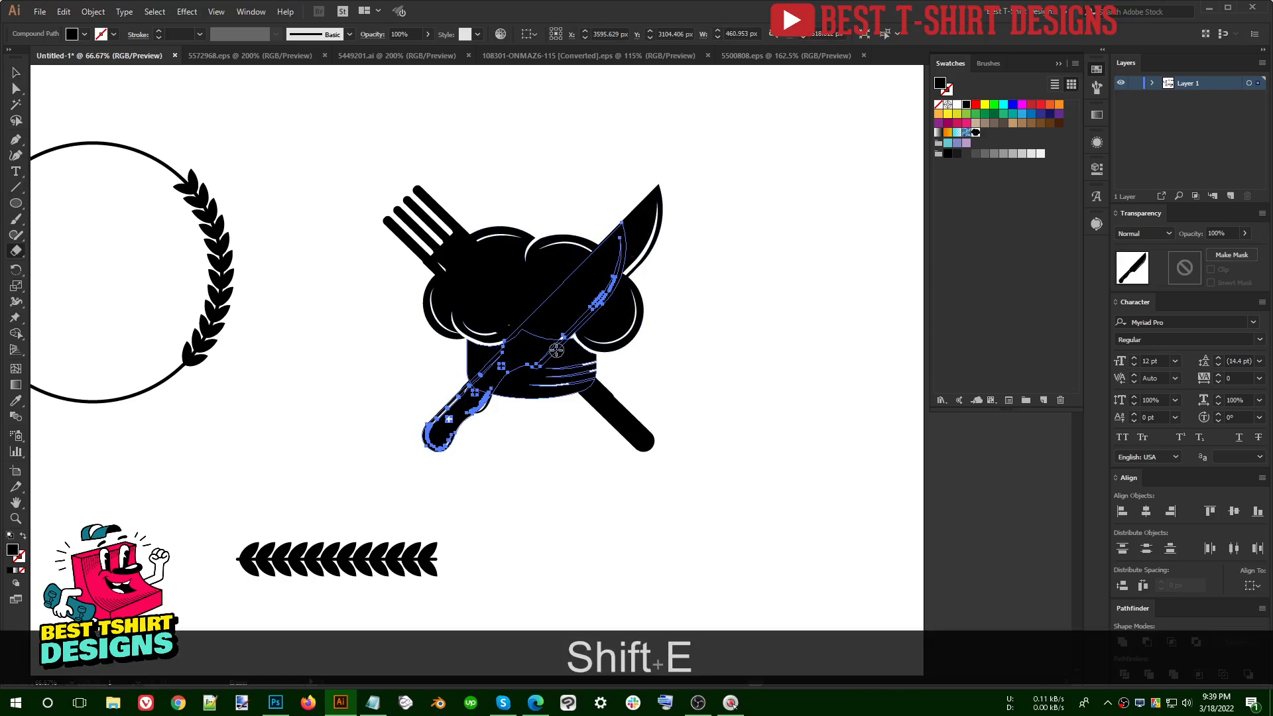
alt+scroll(550, 347, up, 1)
key(bracketright)
key(bracketright)
key(bracketright)
key(bracketright)
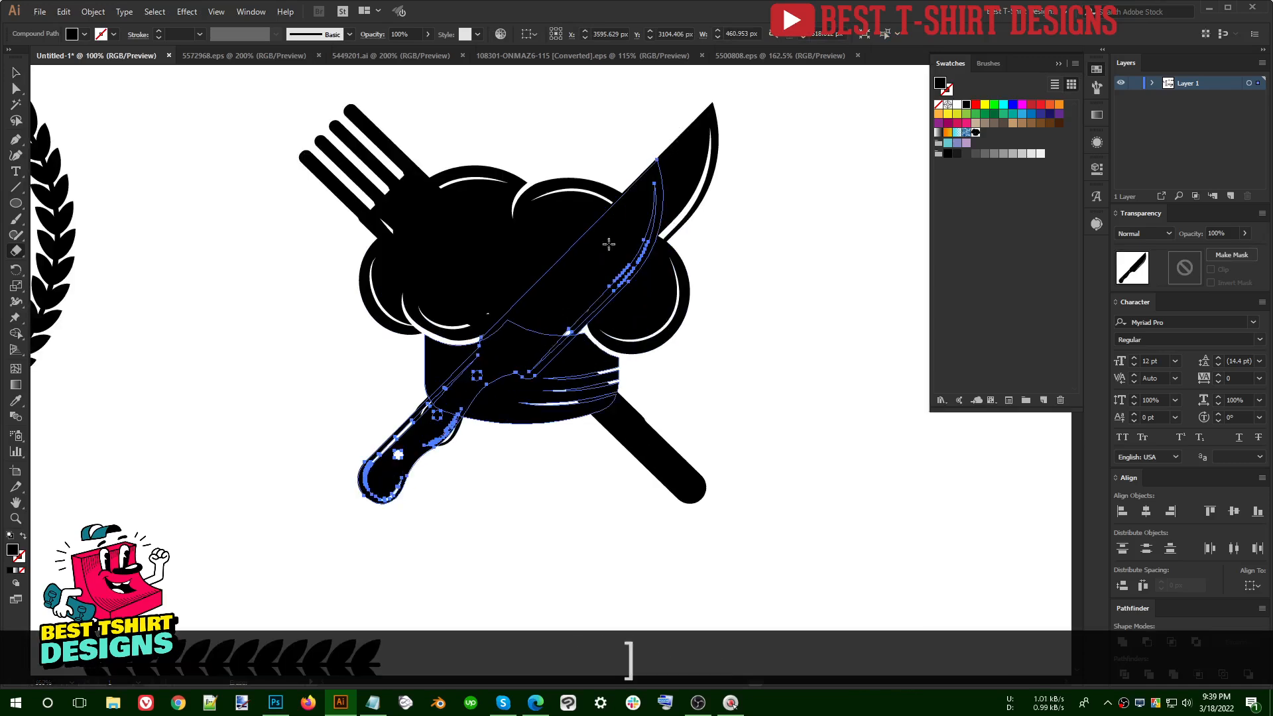
mouse_move(648, 190)
mouse_down()
mouse_move(562, 313)
mouse_move(467, 358)
mouse_up()
key(v)
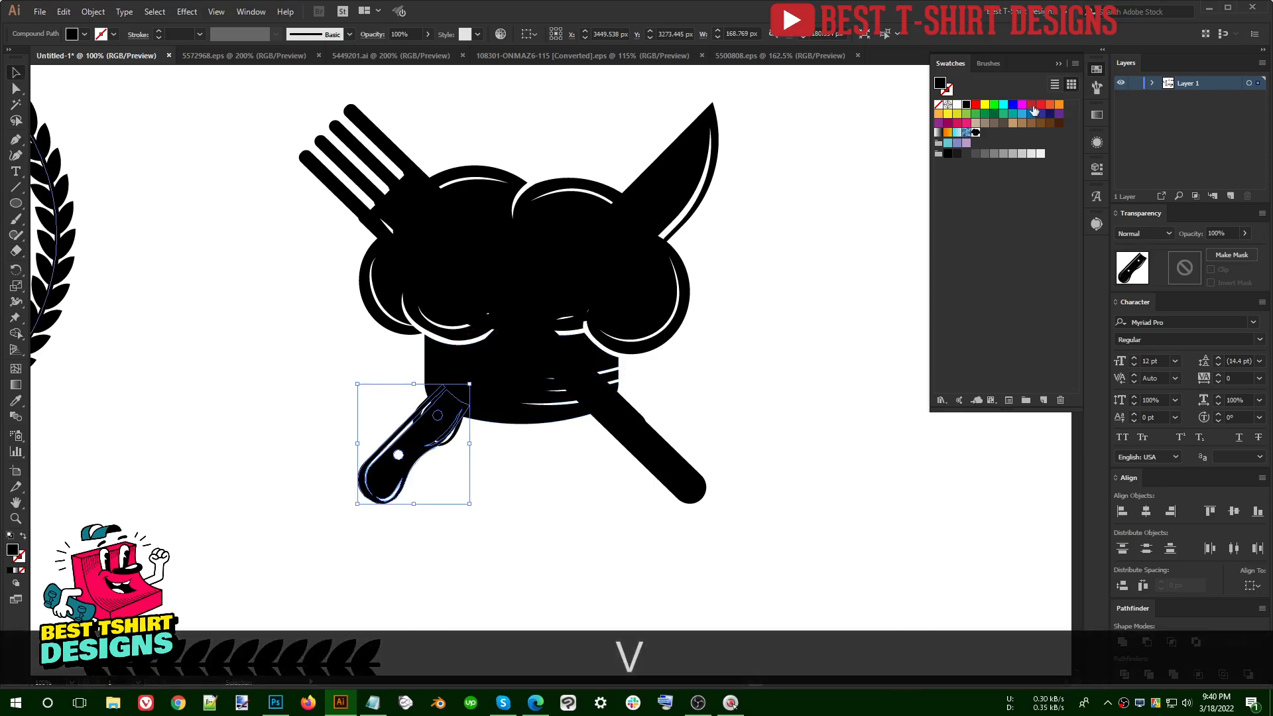
click(1032, 105)
click(842, 351)
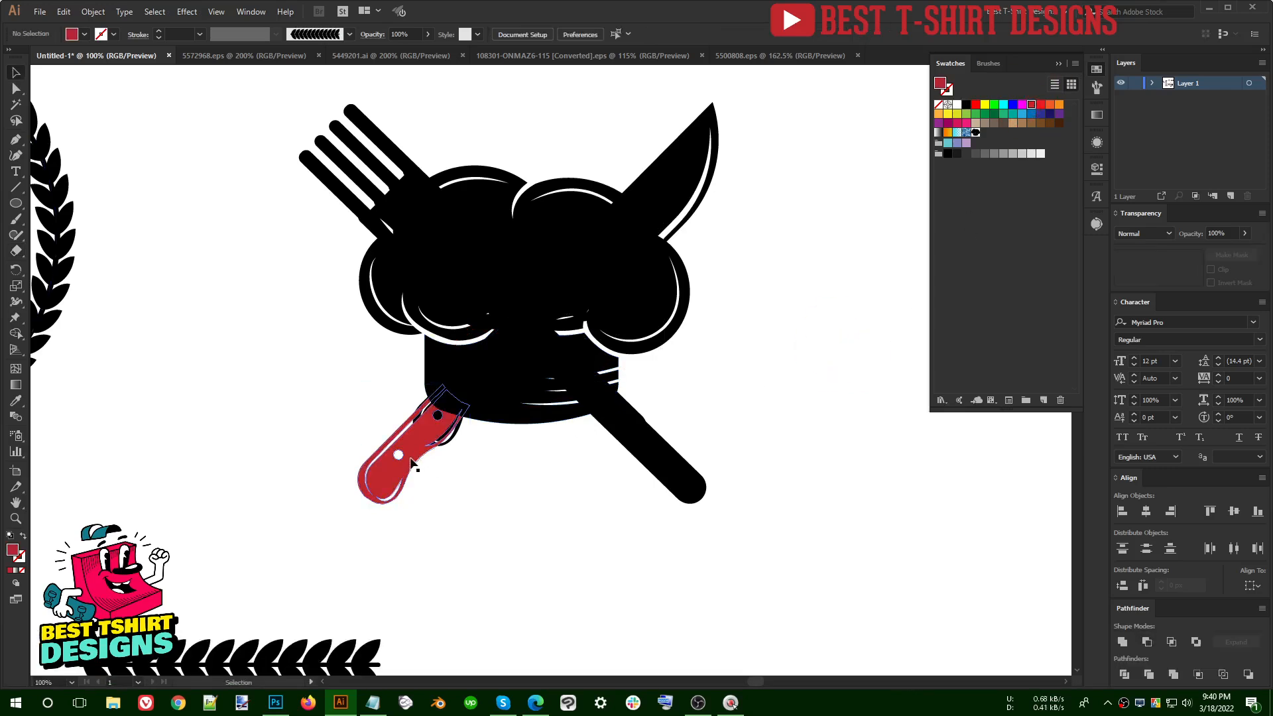
Step: Erase the handle end of the upper knife and fill the remaining blade with the same dark red
click(678, 178)
key(shift+e)
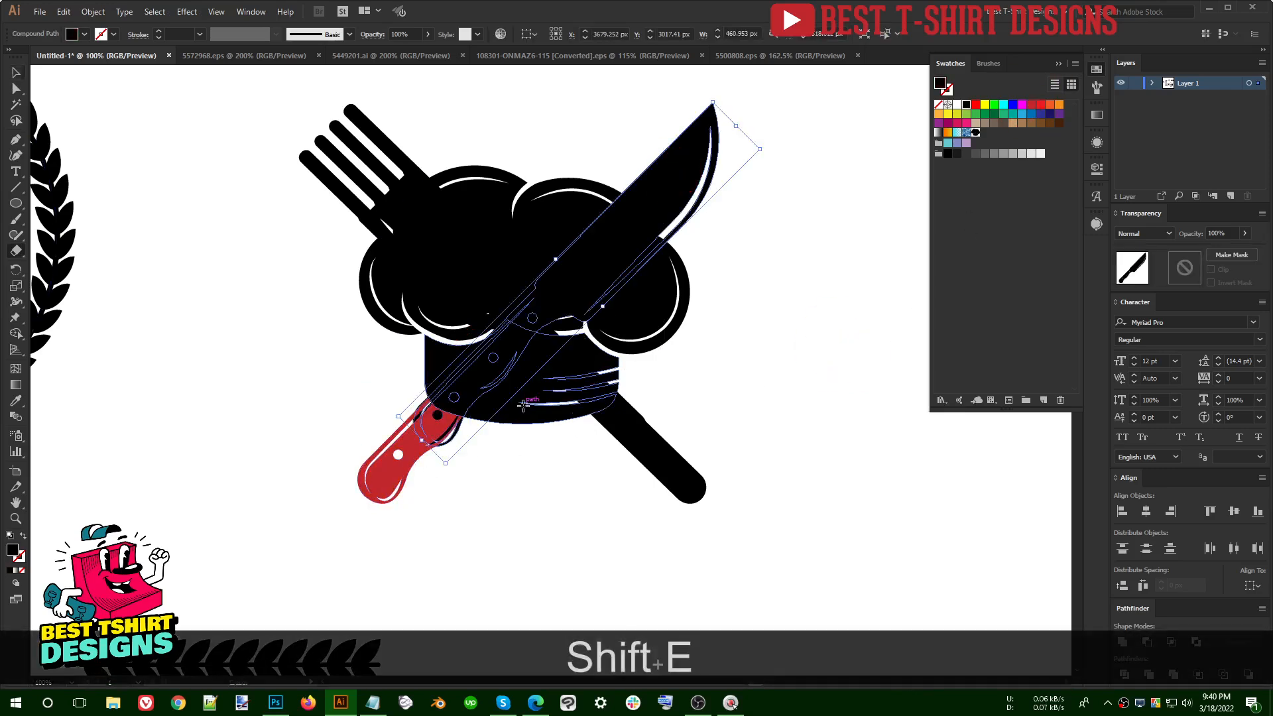
drag(562, 299, 432, 426)
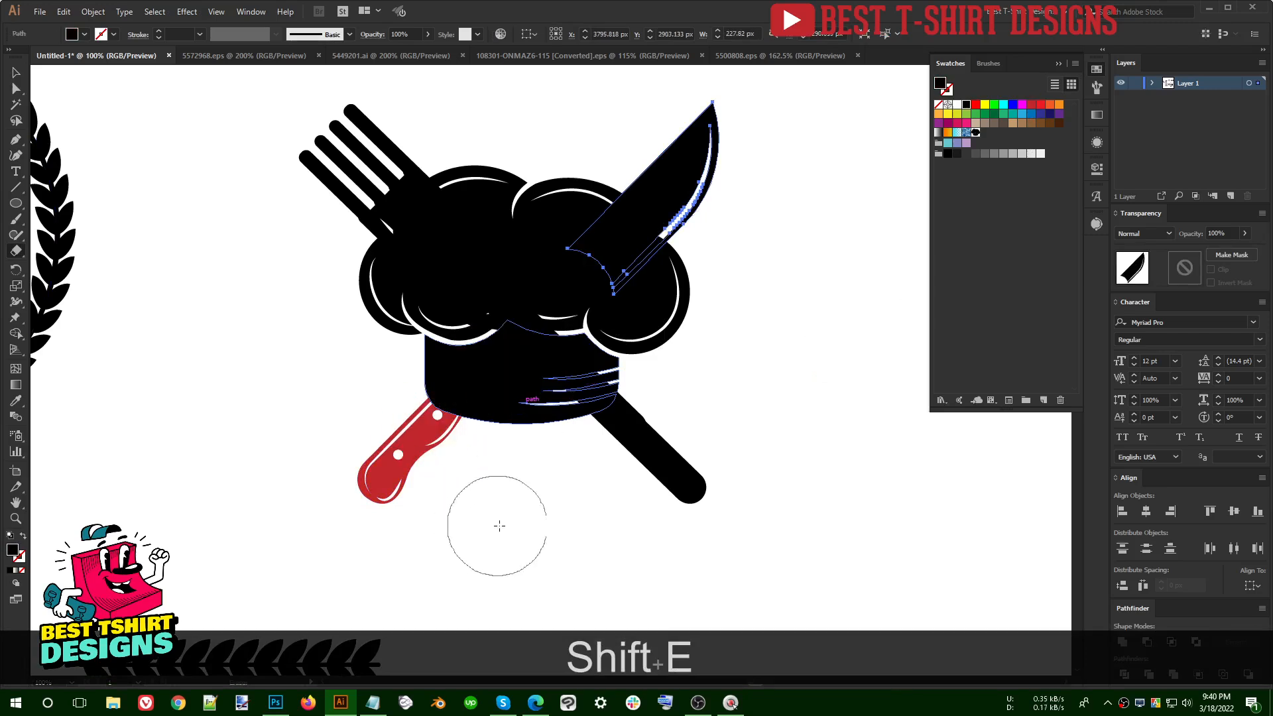
key(v)
click(820, 341)
click(1030, 104)
click(846, 300)
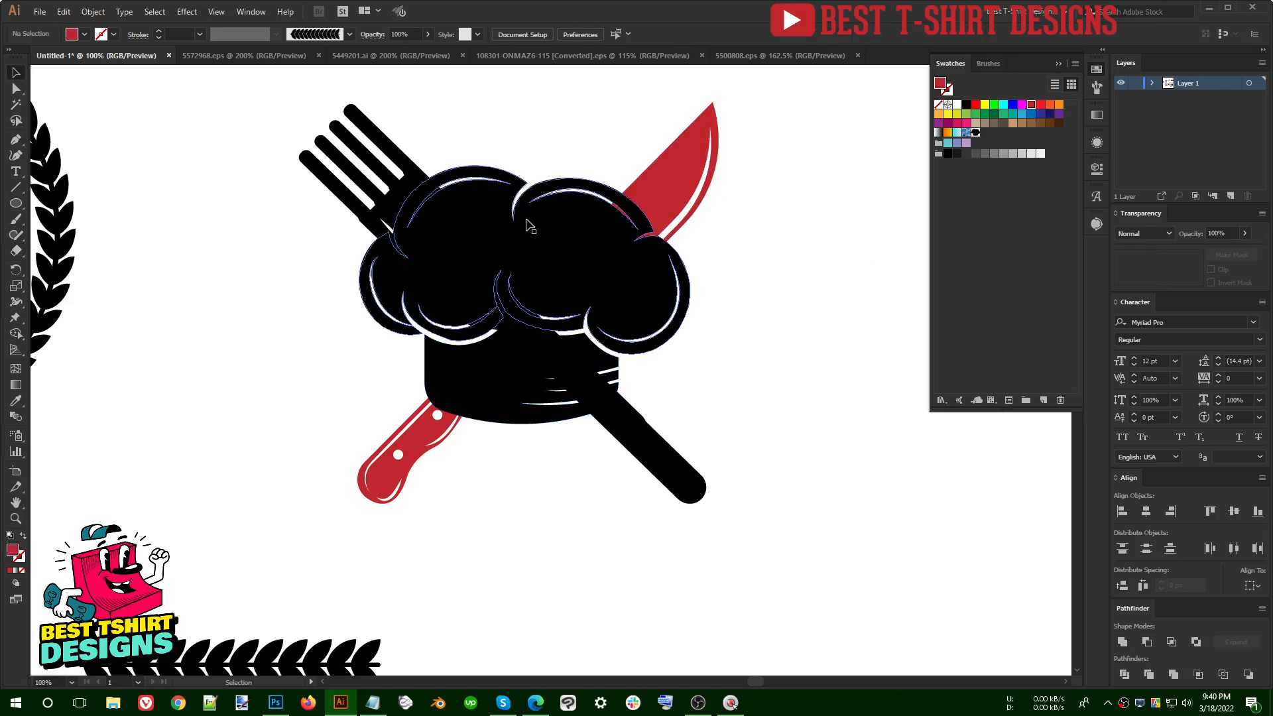
Step: Erase the handle of the upper fork beneath the hat, keeping only its tines and head
click(386, 175)
key(shift+e)
mouse_move(484, 272)
mouse_down()
mouse_move(657, 473)
mouse_move(719, 480)
mouse_up()
key(v)
Step: Erase the tines and head of the lower fork copy, keeping only the handle below the hat
click(666, 456)
key(shift+e)
drag(583, 363, 311, 136)
key(v)
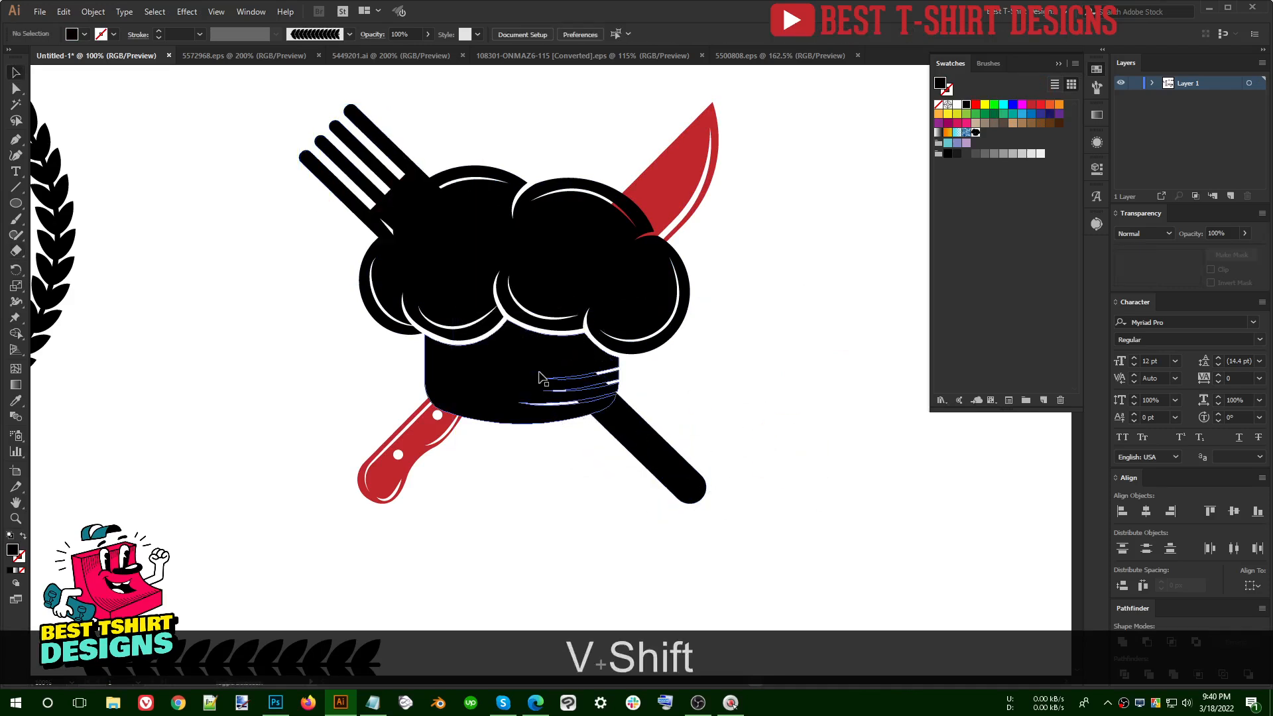
key(shift+e)
key(v)
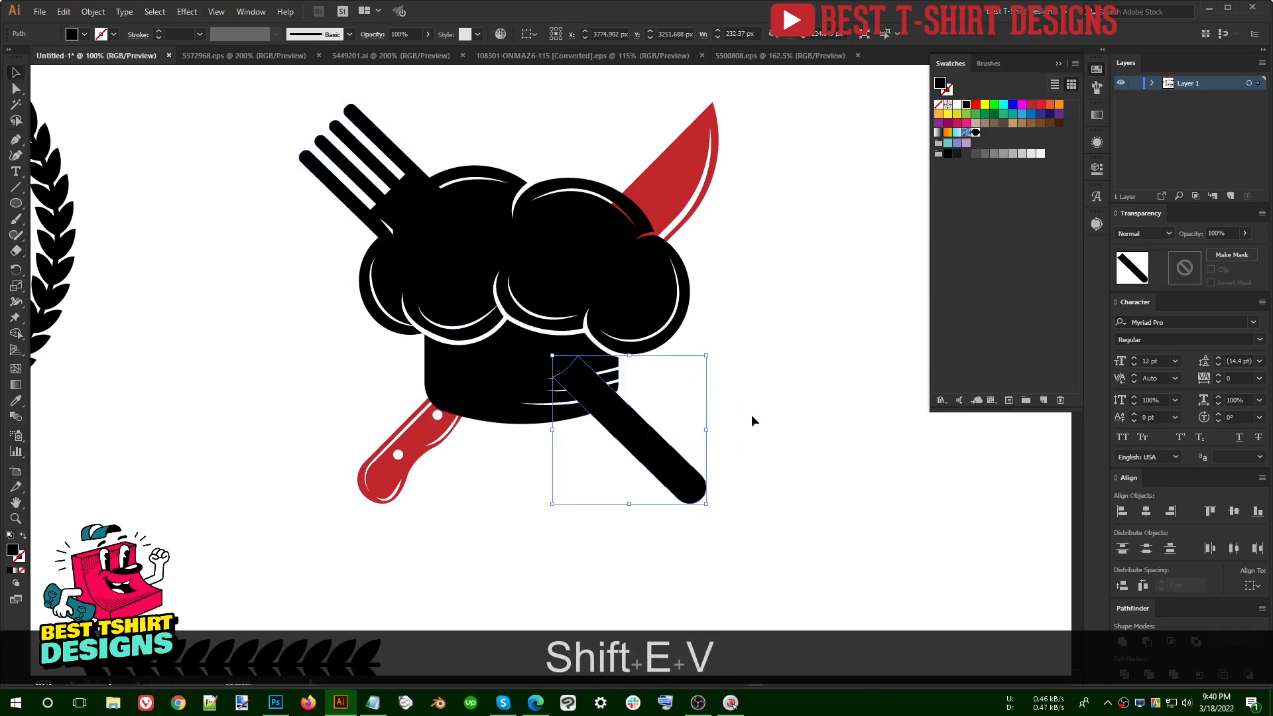
Step: Delete the tiny stray fragment left over the hat's lower-left puff
click(751, 415)
click(632, 426)
drag(285, 265, 497, 360)
shift+click(646, 297)
shift+click(358, 176)
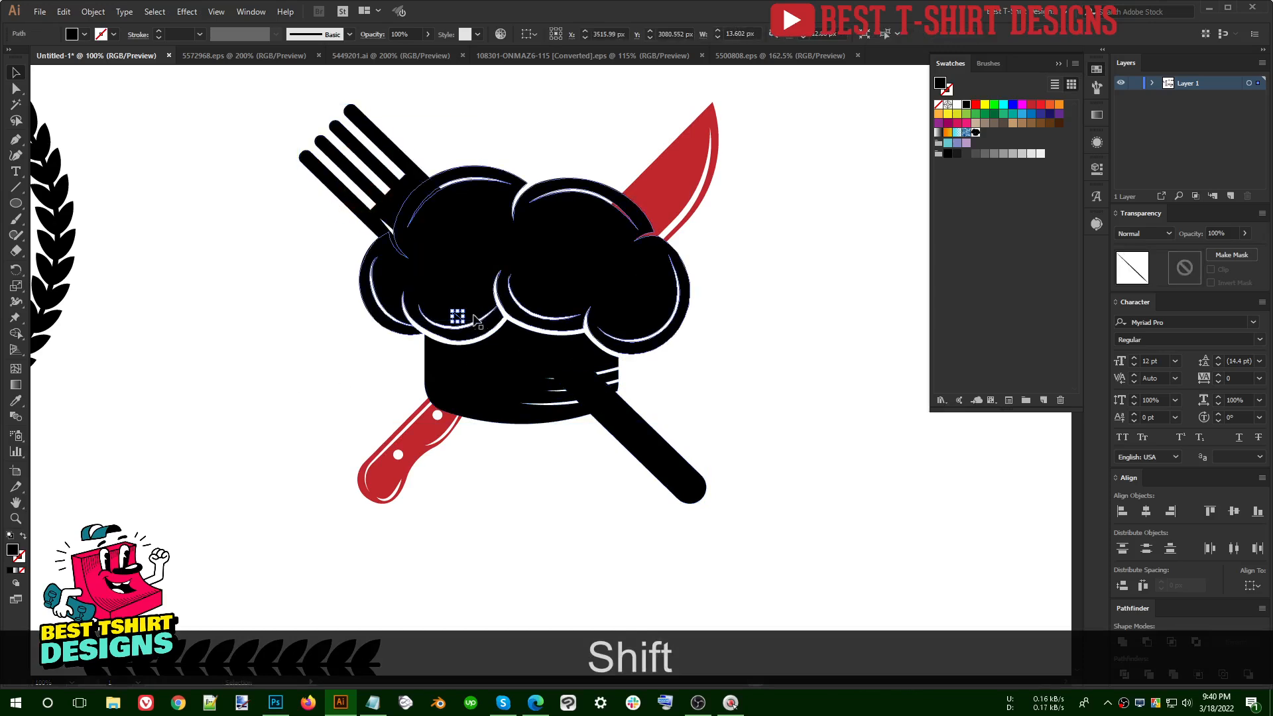
key(Delete)
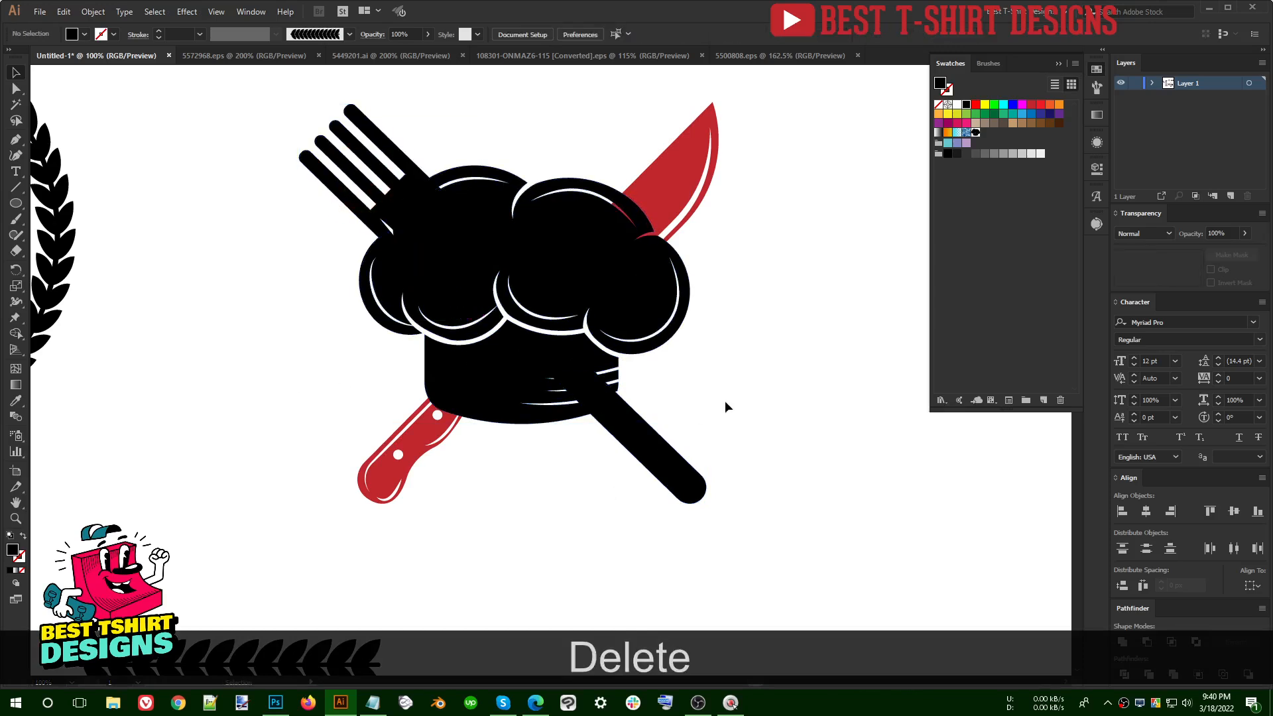
Step: Group the four fork and knife pieces, and send the chef hat one level back
click(674, 450)
shift+click(341, 120)
shift+click(409, 434)
shift+click(681, 184)
key(ctrl+shift+g)
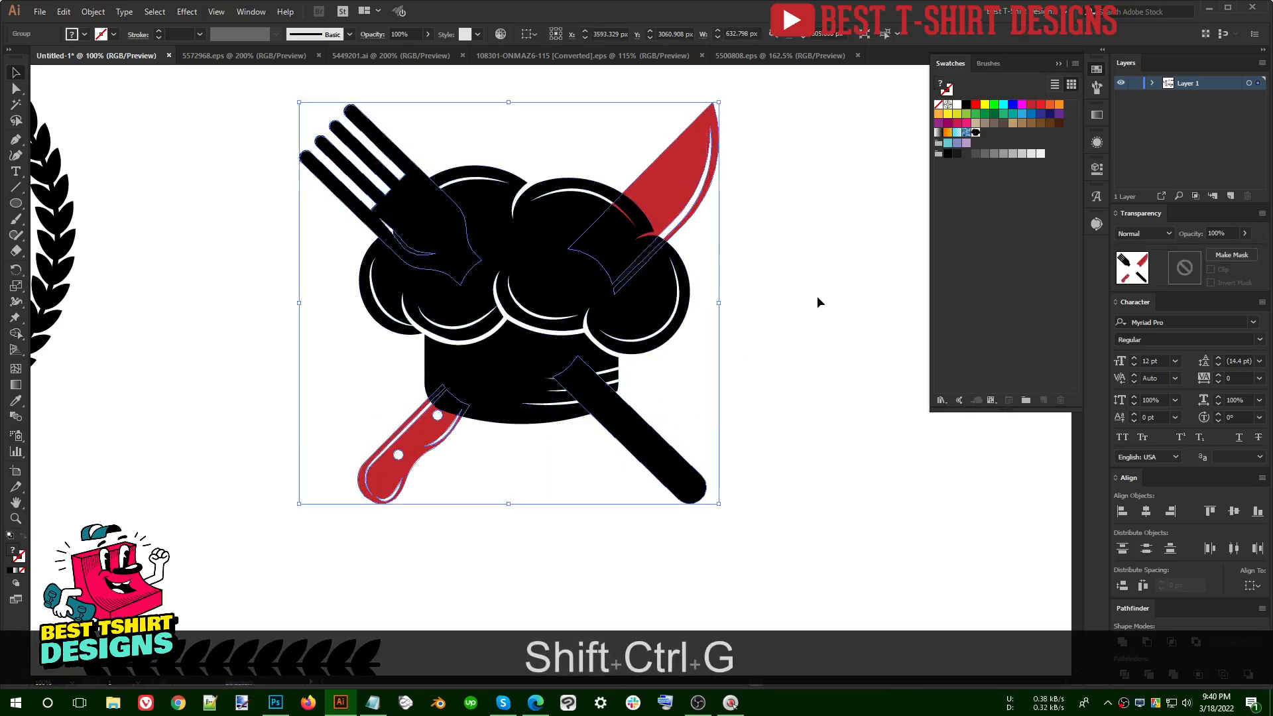
click(773, 338)
click(668, 329)
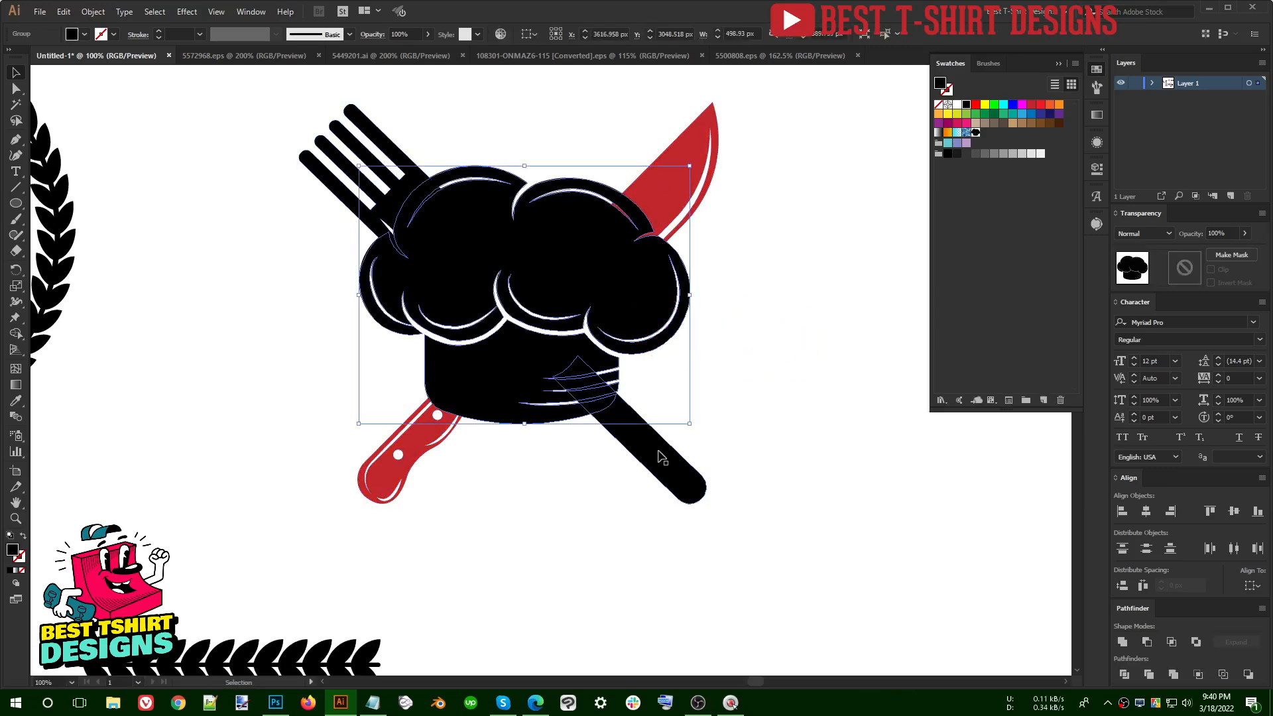
key(ctrl+bracketleft)
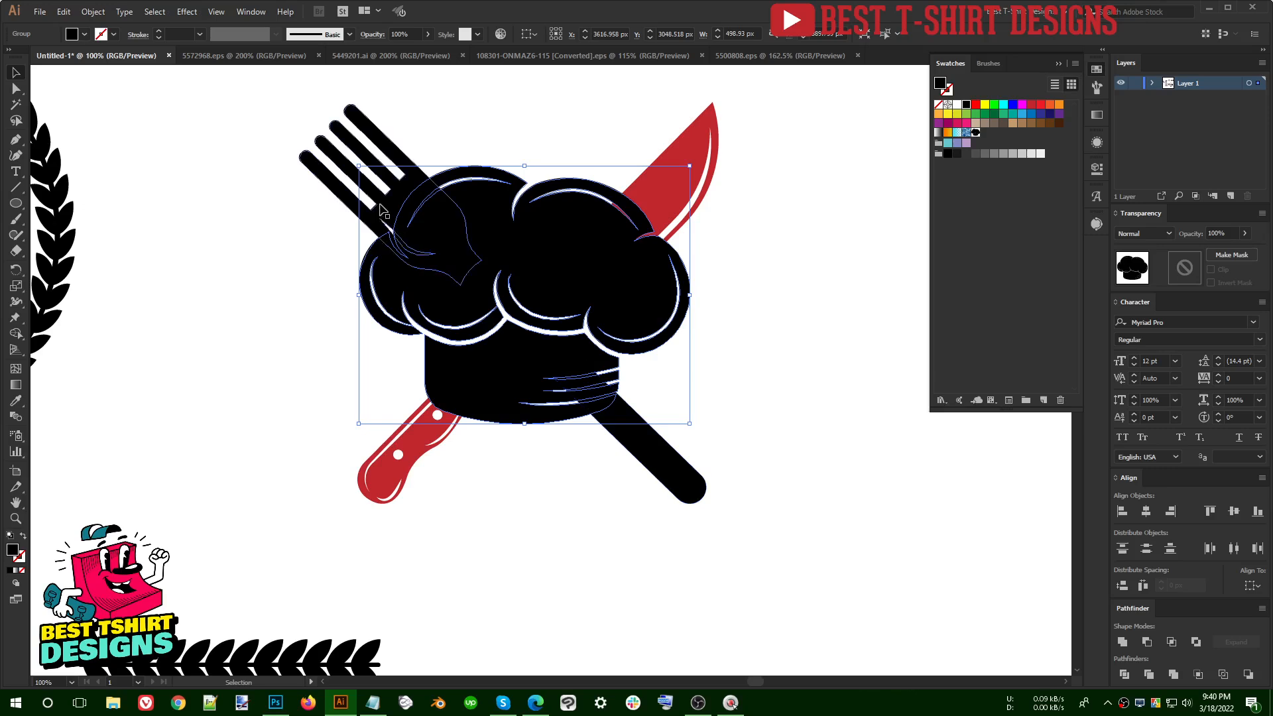
Step: Inside the utensil group, nudge the fork head outward to the left and top-align it with the red knife blade
click(381, 206)
double_click(380, 206)
click(380, 209)
key(shift+Left)
key(shift+Left)
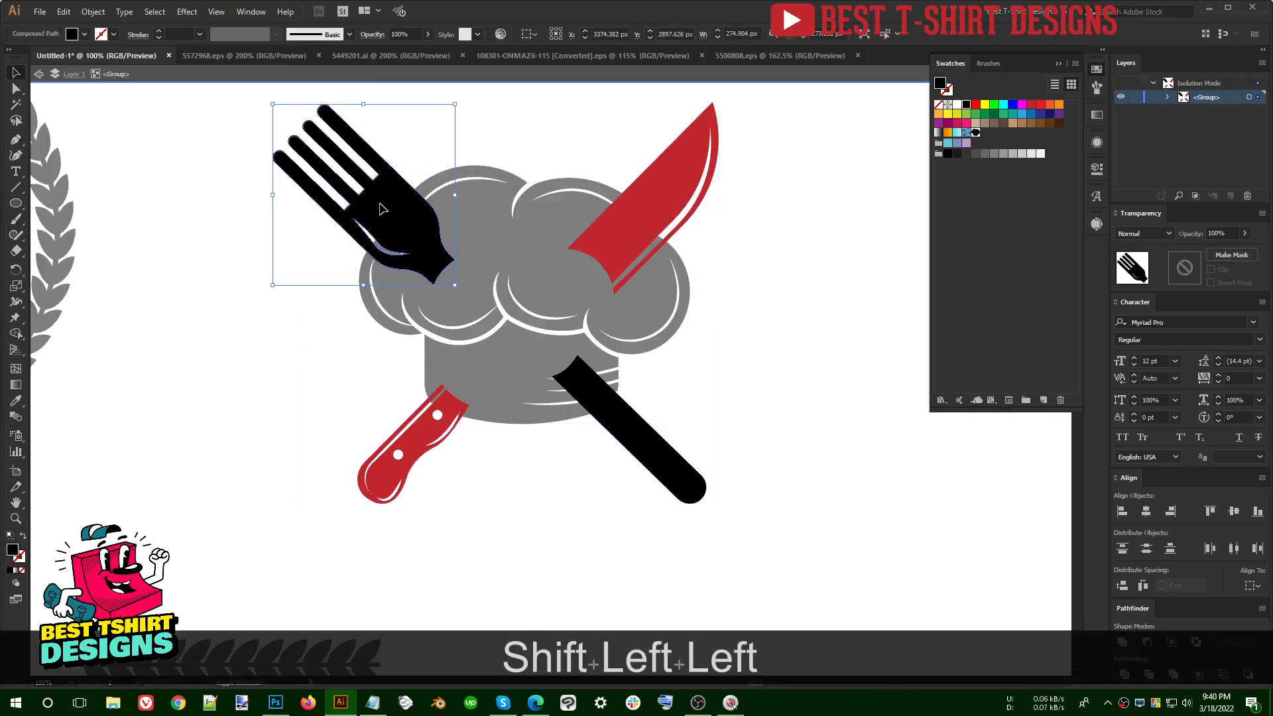
key(shift+Down)
key(shift+Up)
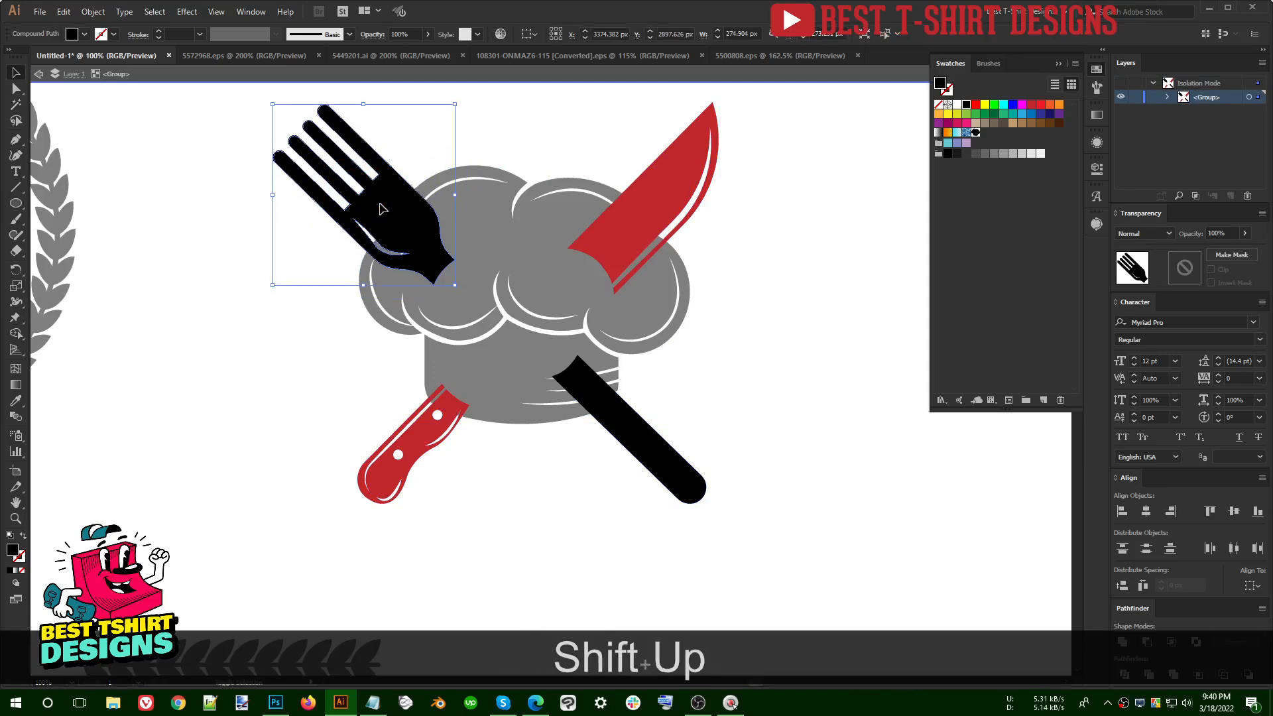
shift+click(688, 162)
click(608, 33)
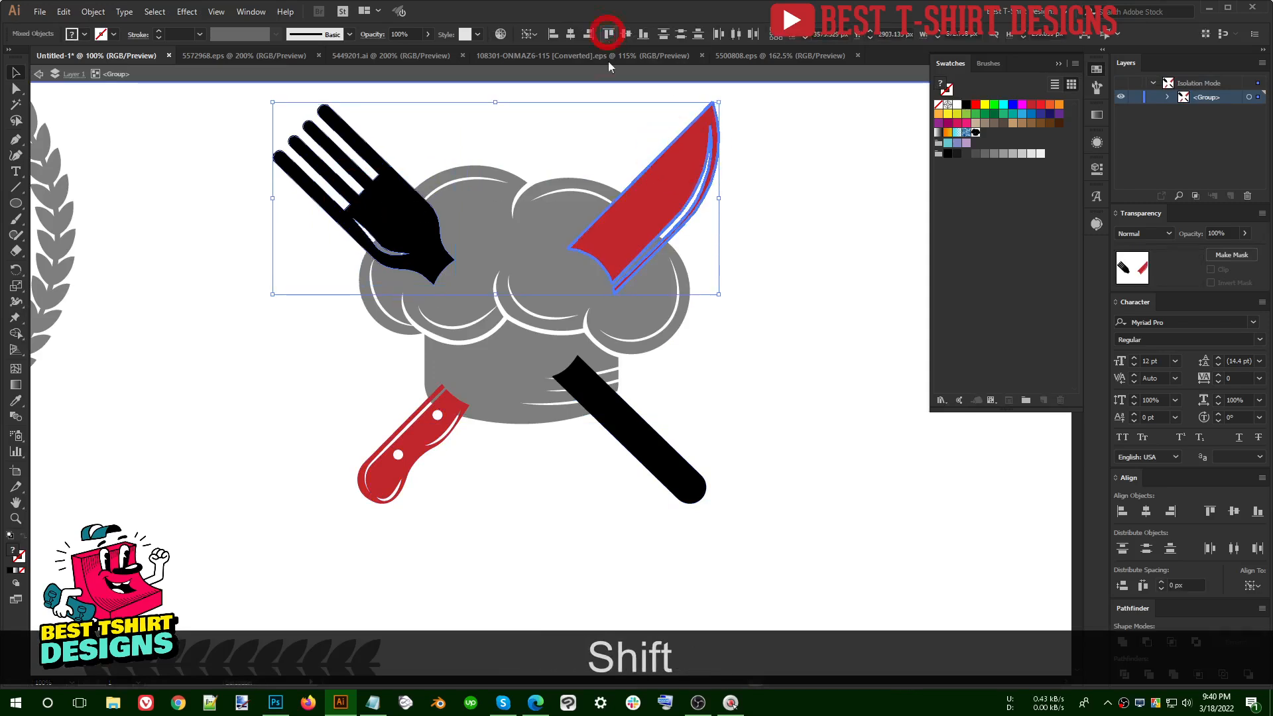
Step: Nudge the fork head slightly left and slightly down so it lines up better opposite the red knife blade
click(597, 122)
click(374, 200)
key(Left)
key(Left)
key(Down)
key(Down)
key(Down)
key(Down)
key(Down)
key(Down)
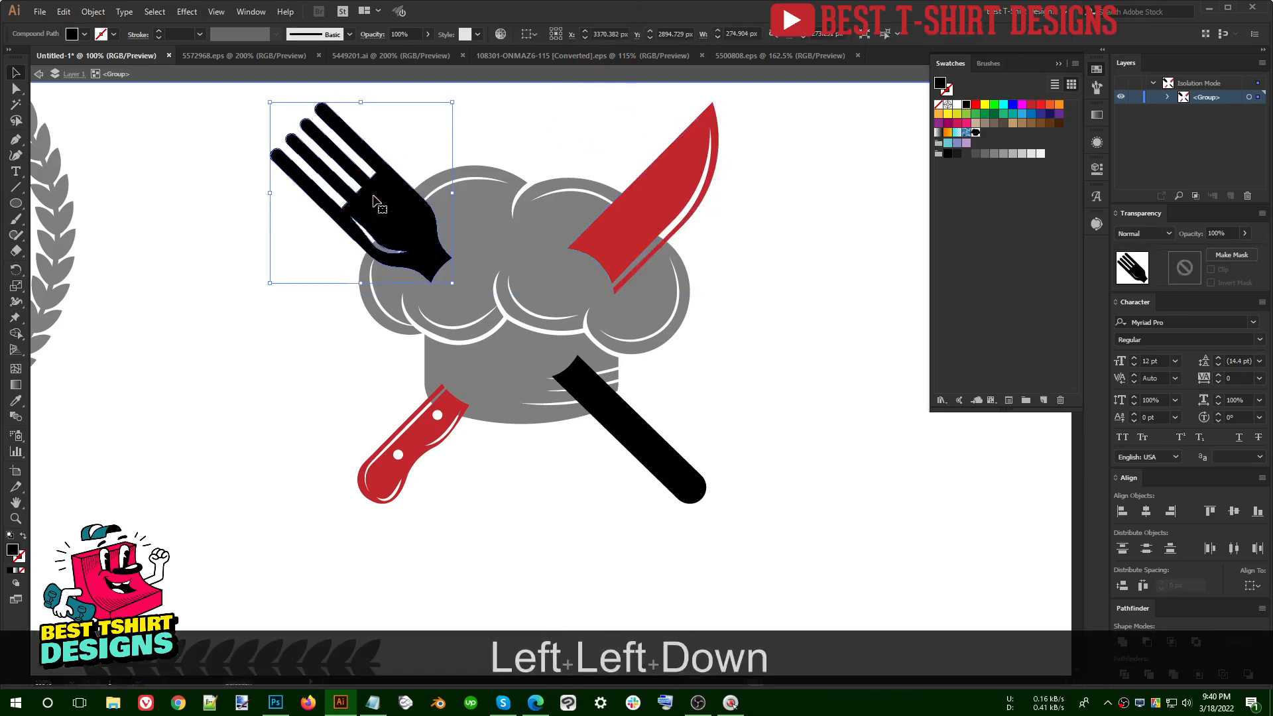
key(Down)
key(Up)
key(Up)
key(Up)
key(Up)
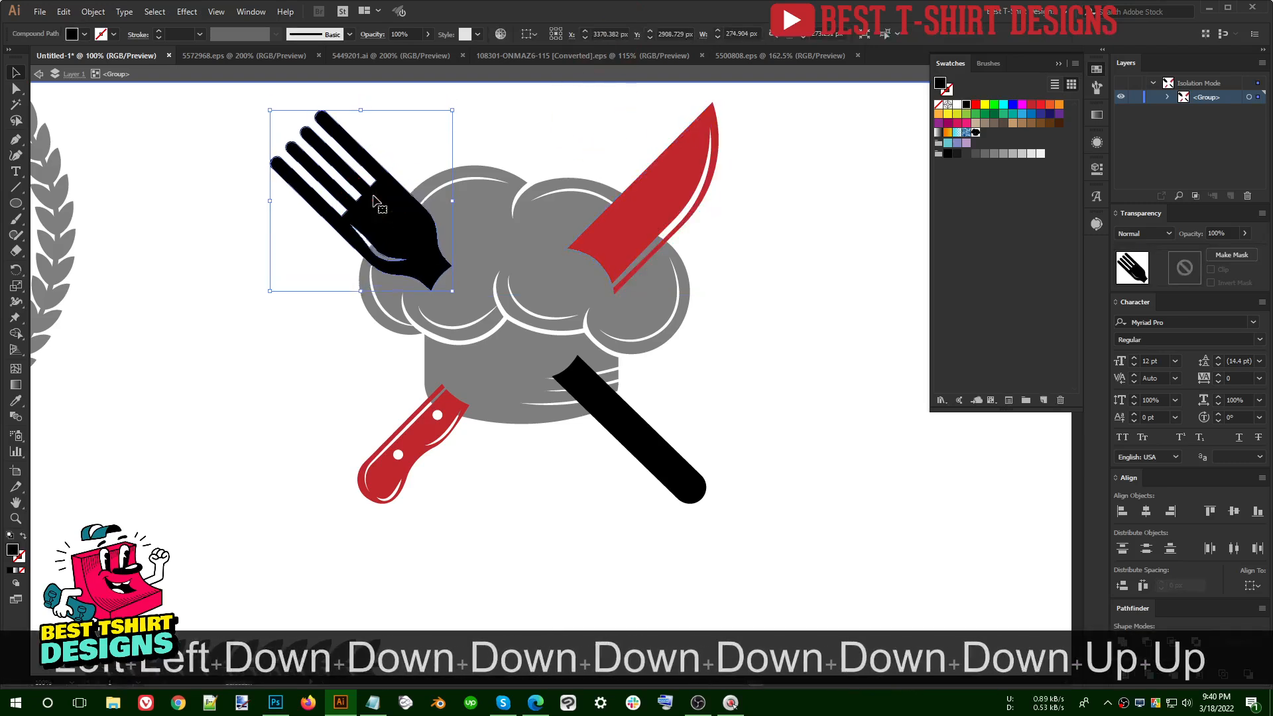
Step: Shift the fork handle up and left beneath the hat, fine-tuning its height with small downward nudges
click(638, 447)
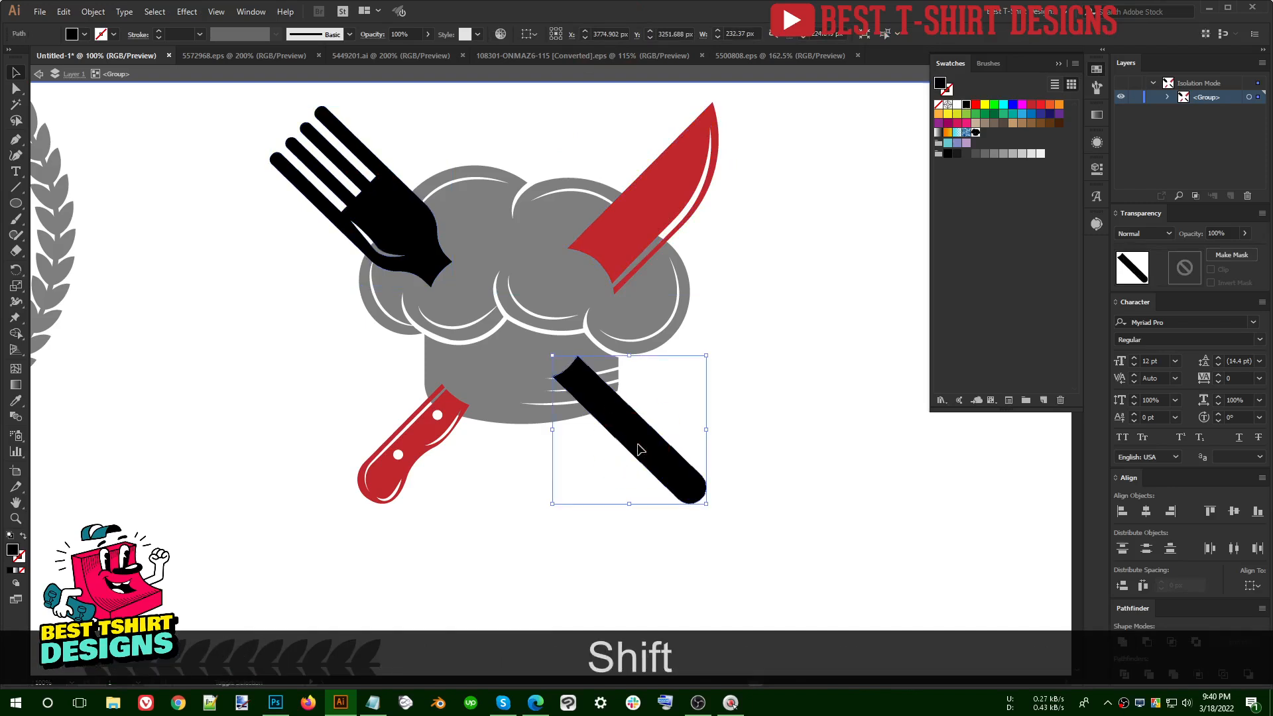
key(shift+Up)
key(shift+Left)
key(Down)
key(Down)
key(Down)
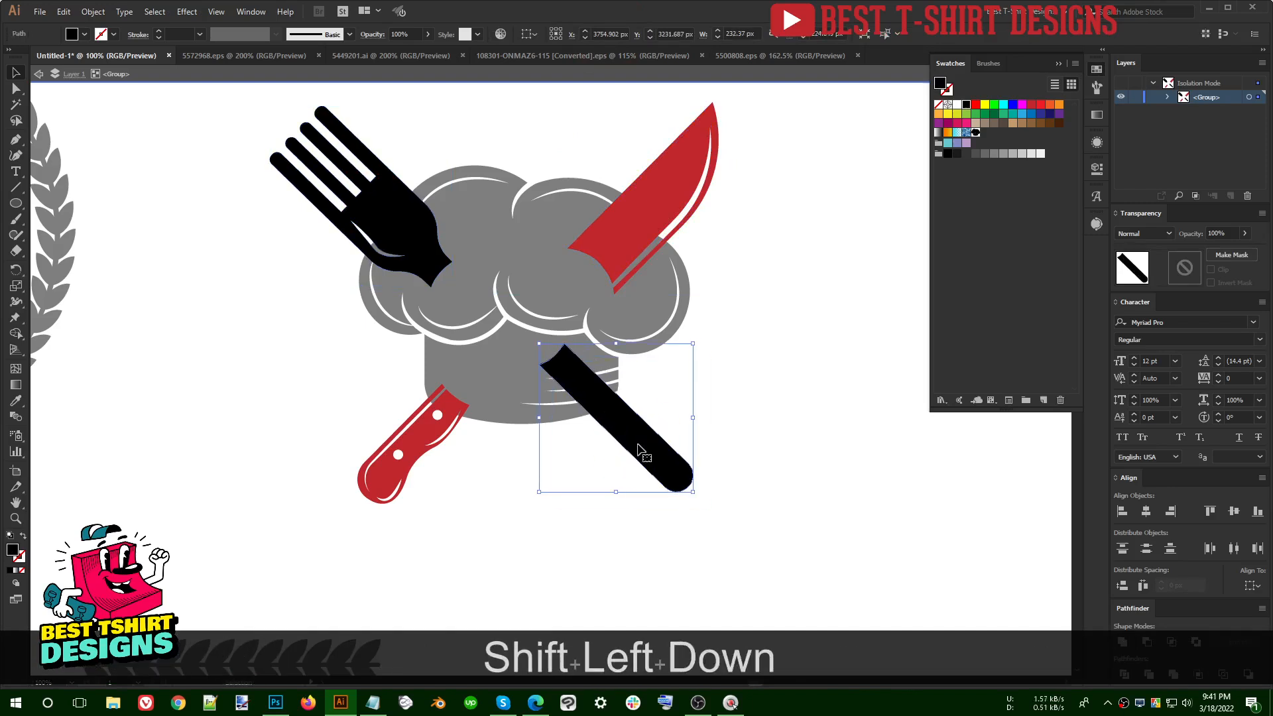
key(Down)
click(817, 472)
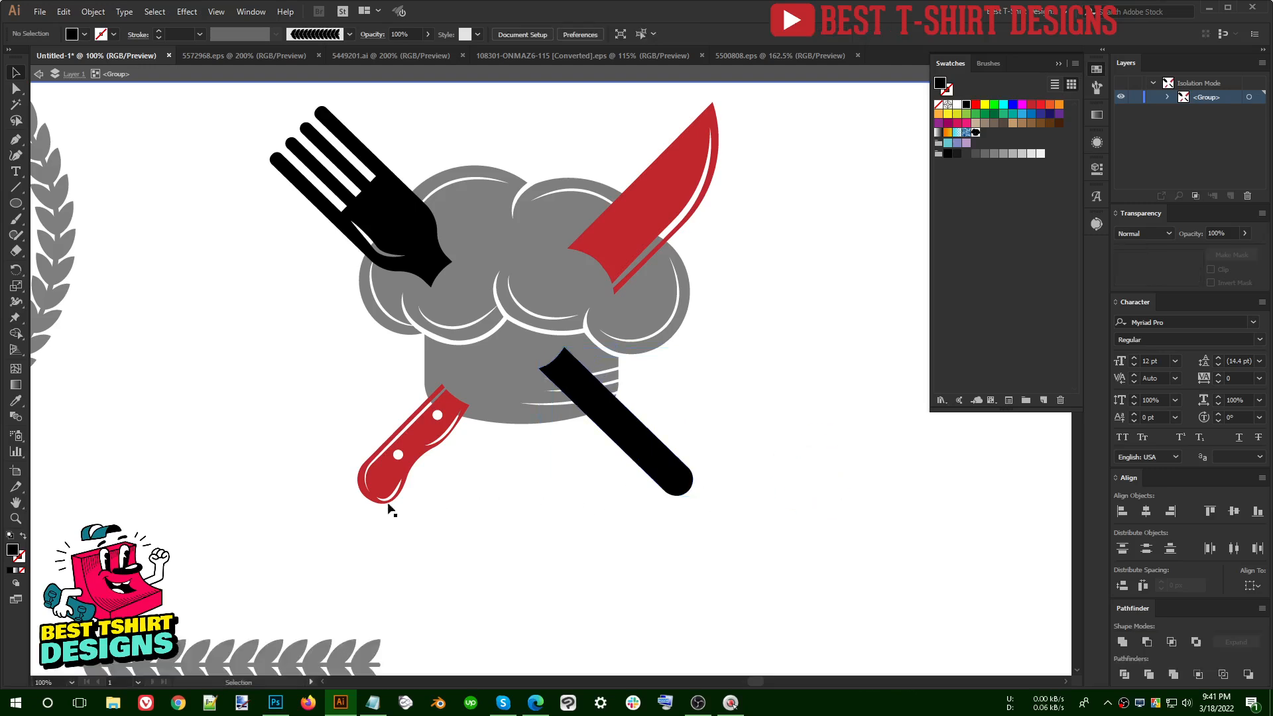
Step: Leave the utensil group's isolation and fill the whole fork and knife group with the knife's dark red
double_click(738, 403)
click(637, 436)
click(1031, 104)
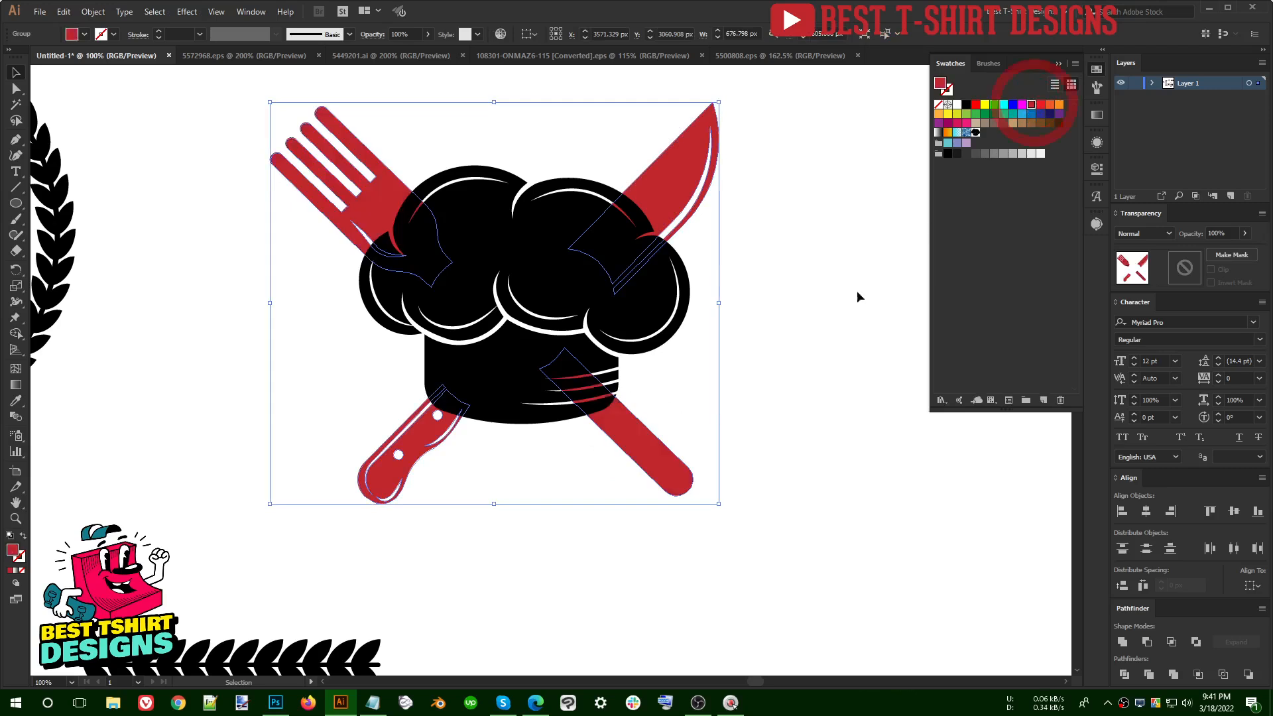
click(810, 309)
Step: Enlarge the chef hat proportionally from its centre to about 560 px wide and move it slightly down over the crossed utensils
click(691, 315)
drag(692, 298, 699, 297)
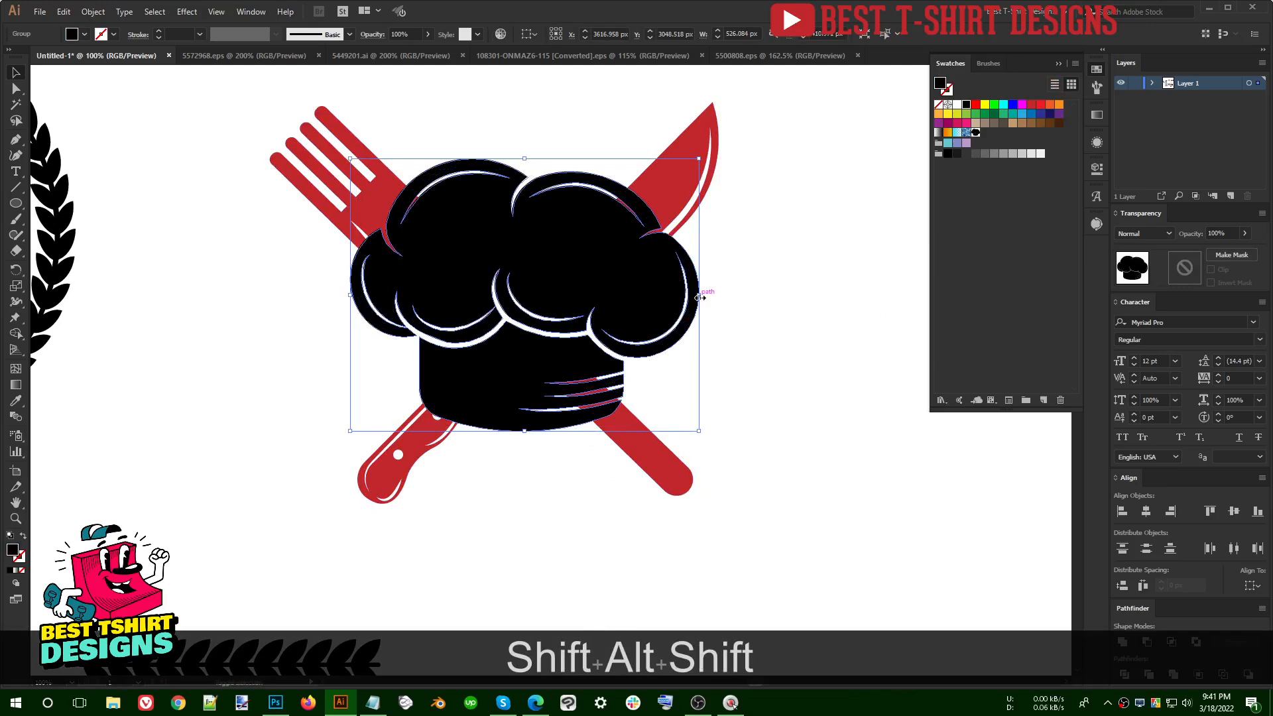
key(shift+Down)
key(Up)
key(Up)
key(Up)
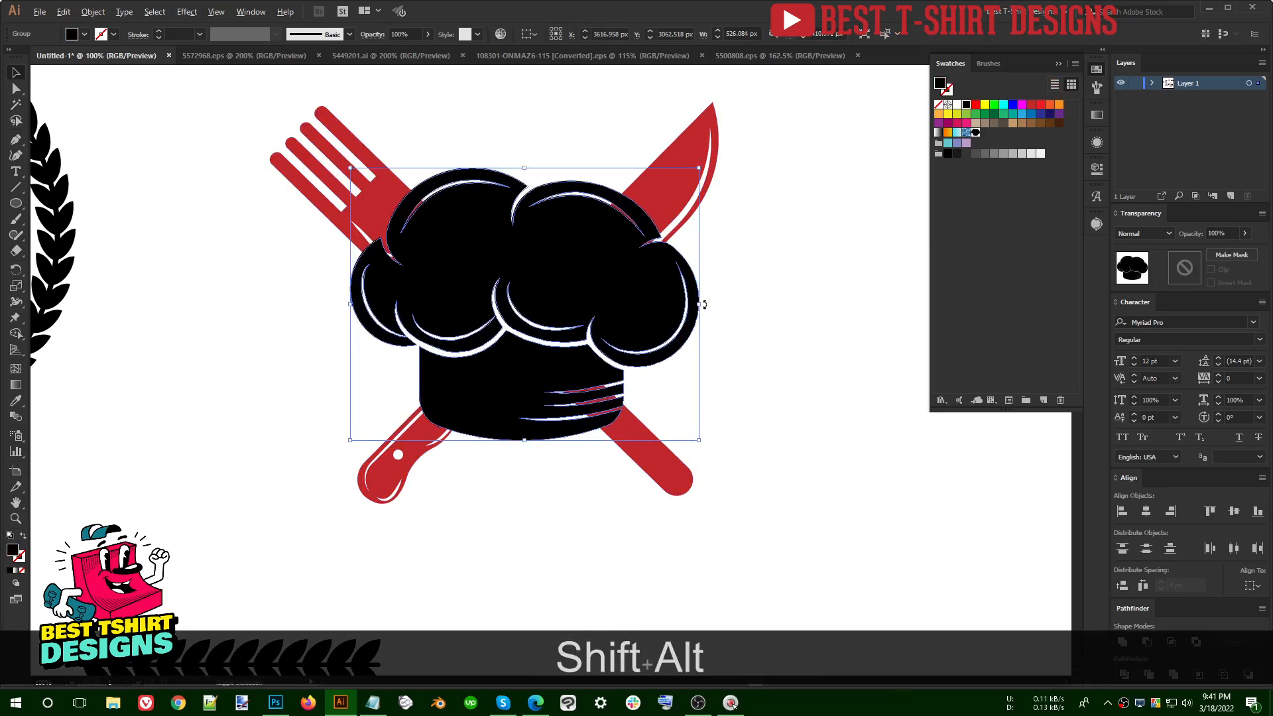
drag(704, 307, 710, 306)
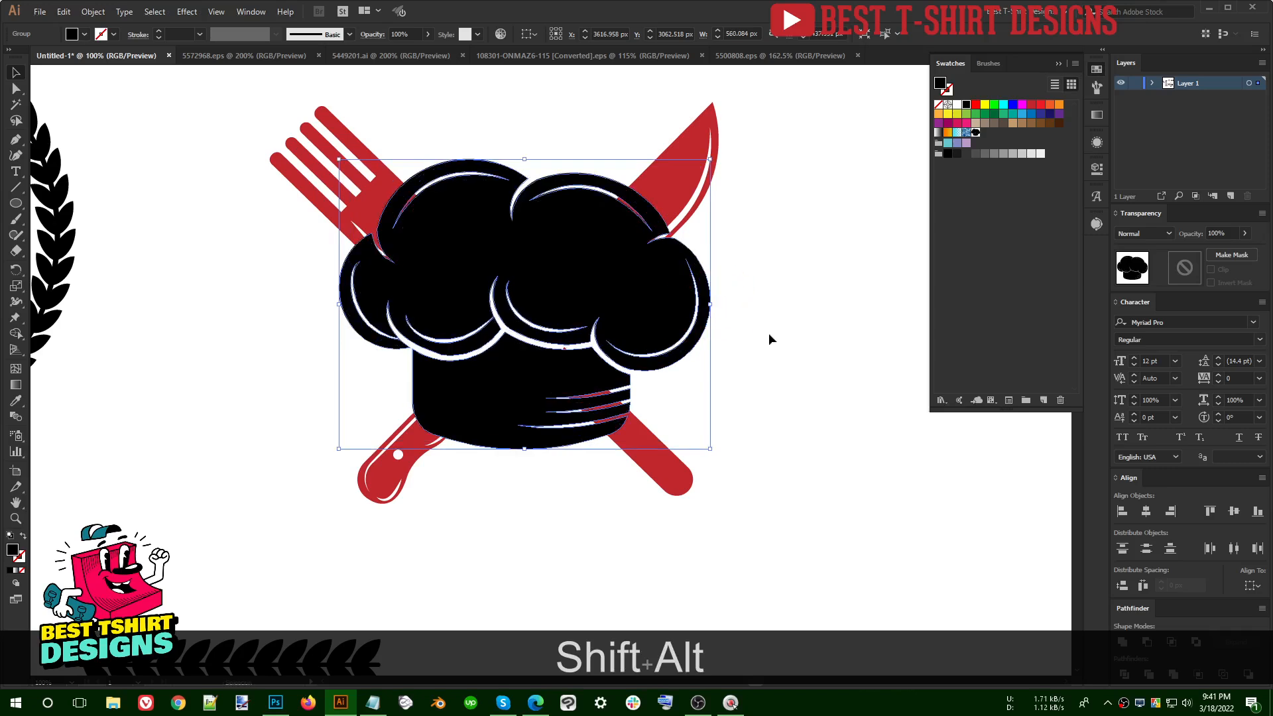
Step: Centre the hat and utensil group horizontally on each other, and nudge the hat right to balance it visually
shift+click(281, 179)
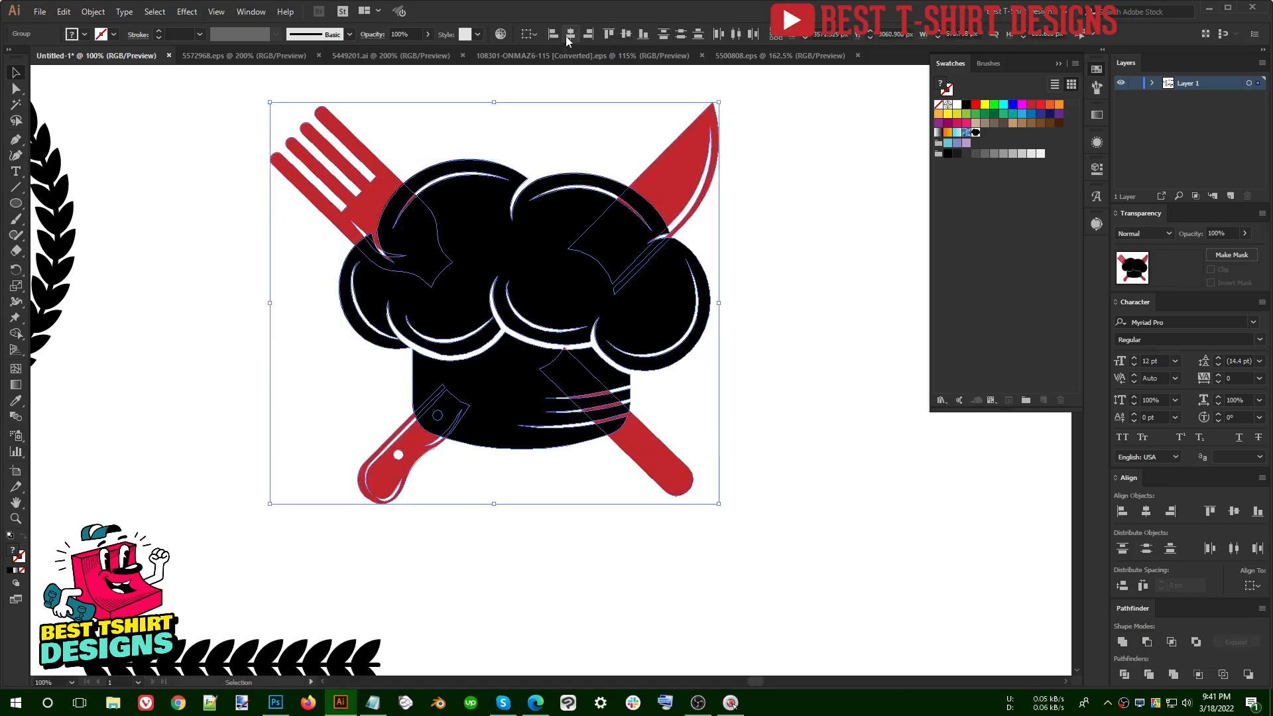
click(569, 34)
click(777, 290)
shift+click(682, 308)
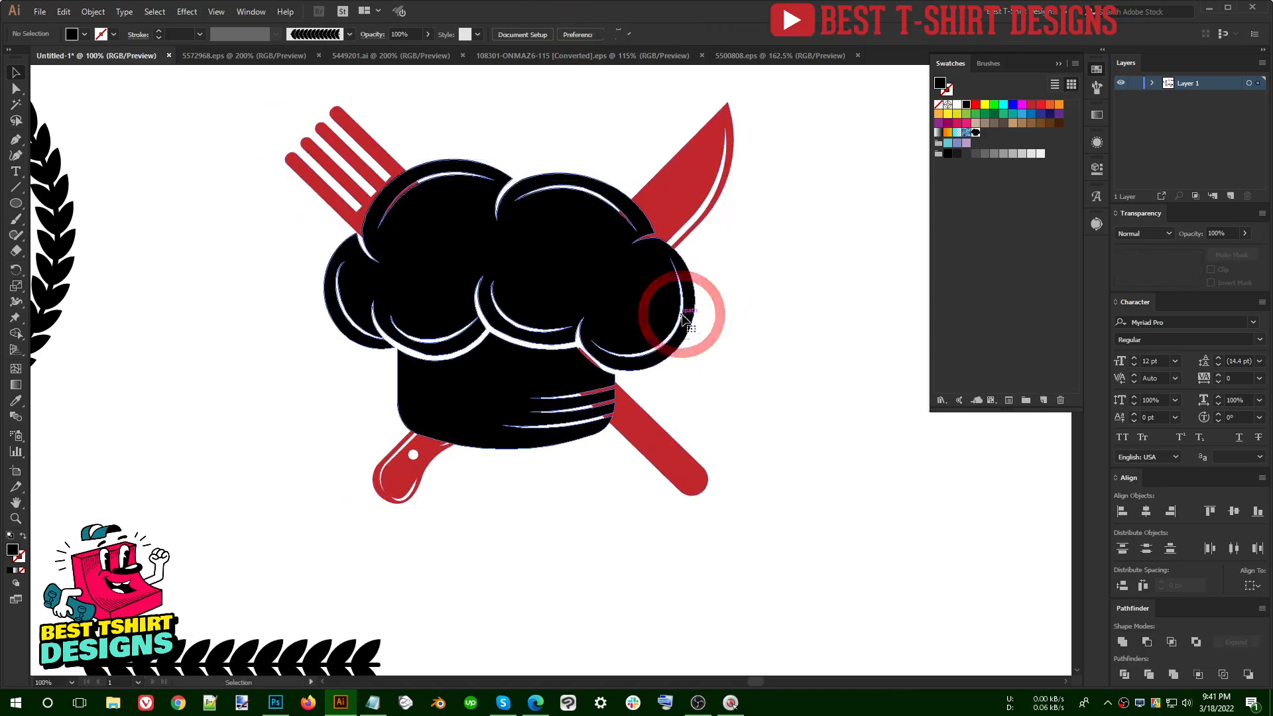
key(shift+Right)
key(shift+Right)
key(shift+Right)
key(shift+Right)
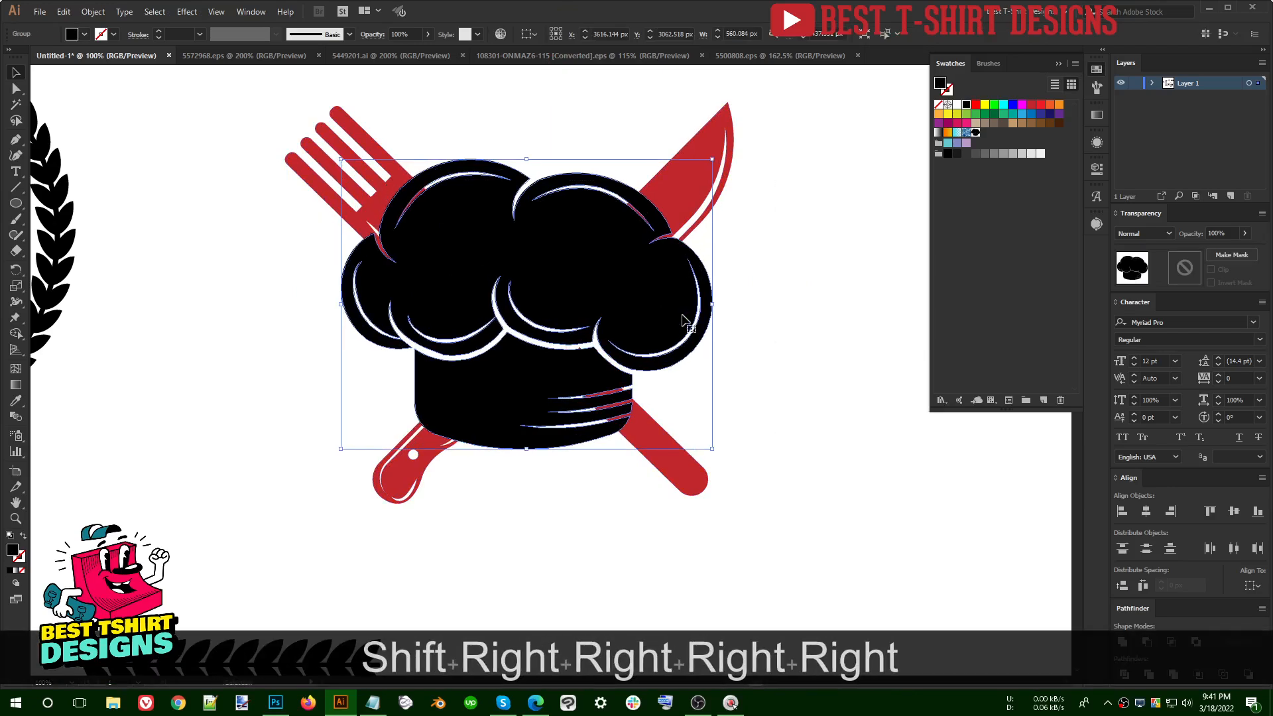
Step: Inside the utensil group, move the knife handle about 12 px left and 10 px down, and leave isolation
double_click(419, 469)
drag(419, 469, 408, 472)
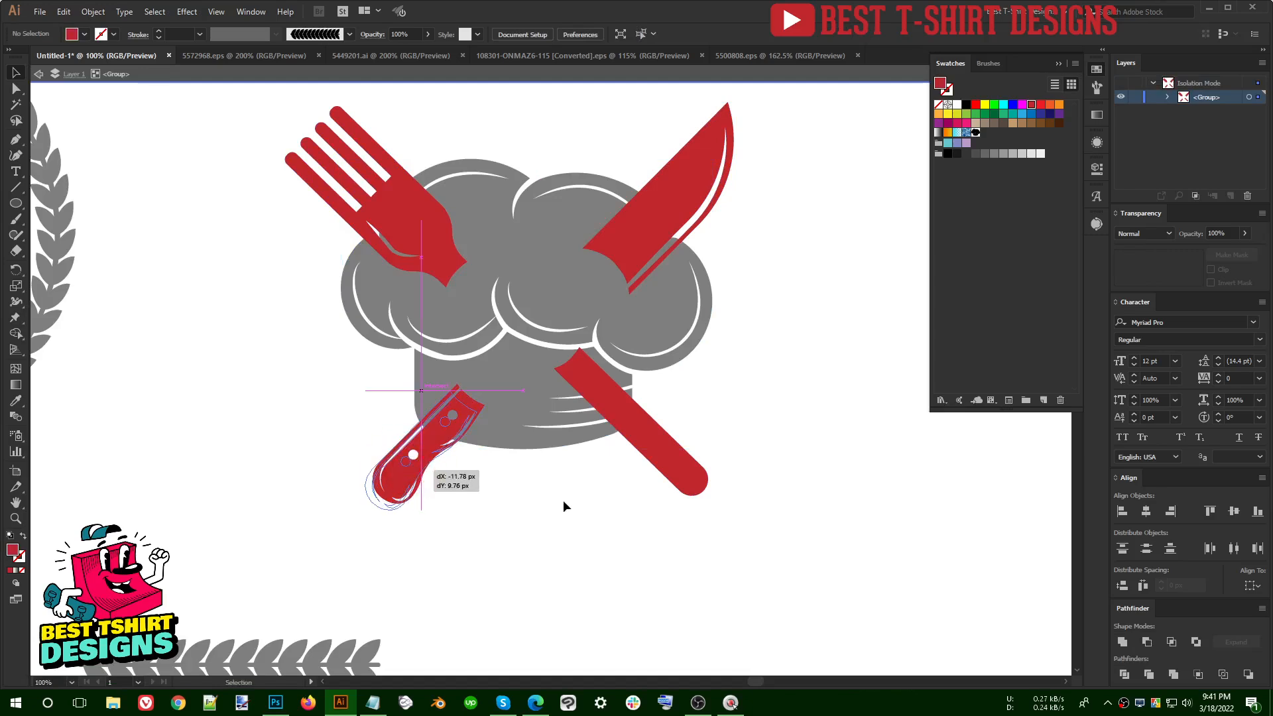
double_click(740, 403)
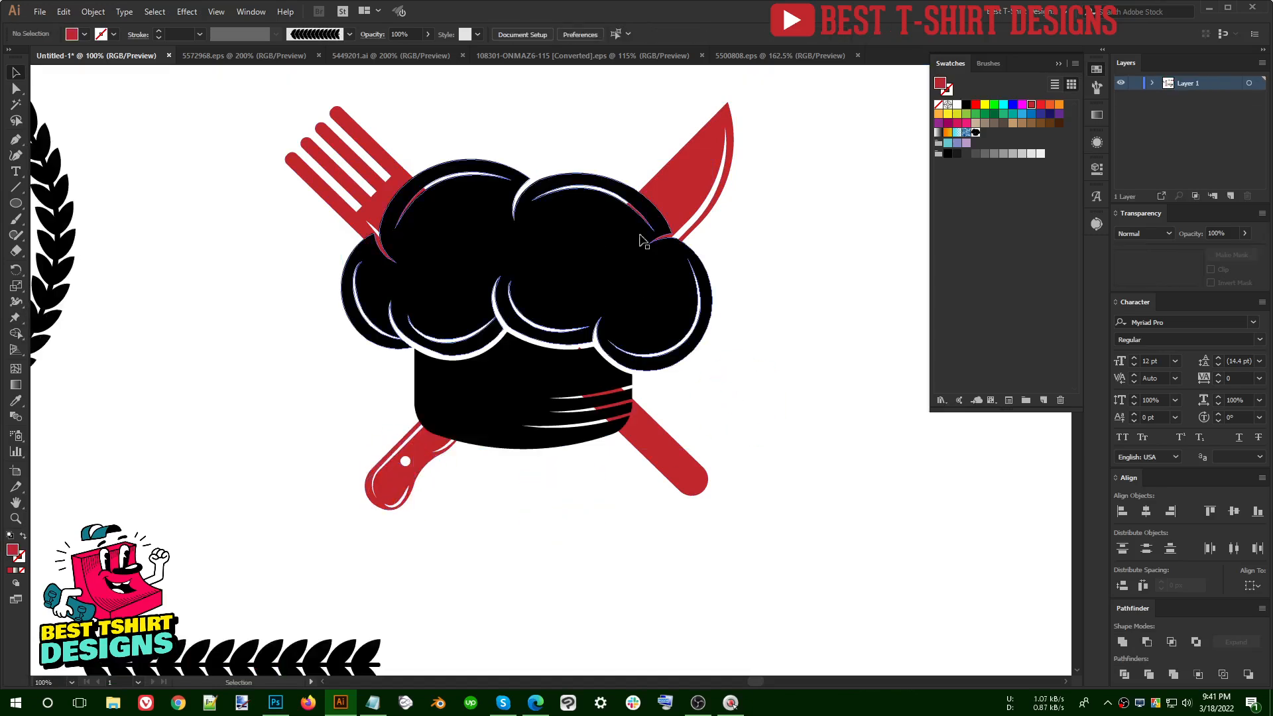
scroll(778, 308, up, 1)
scroll(778, 308, down, 1)
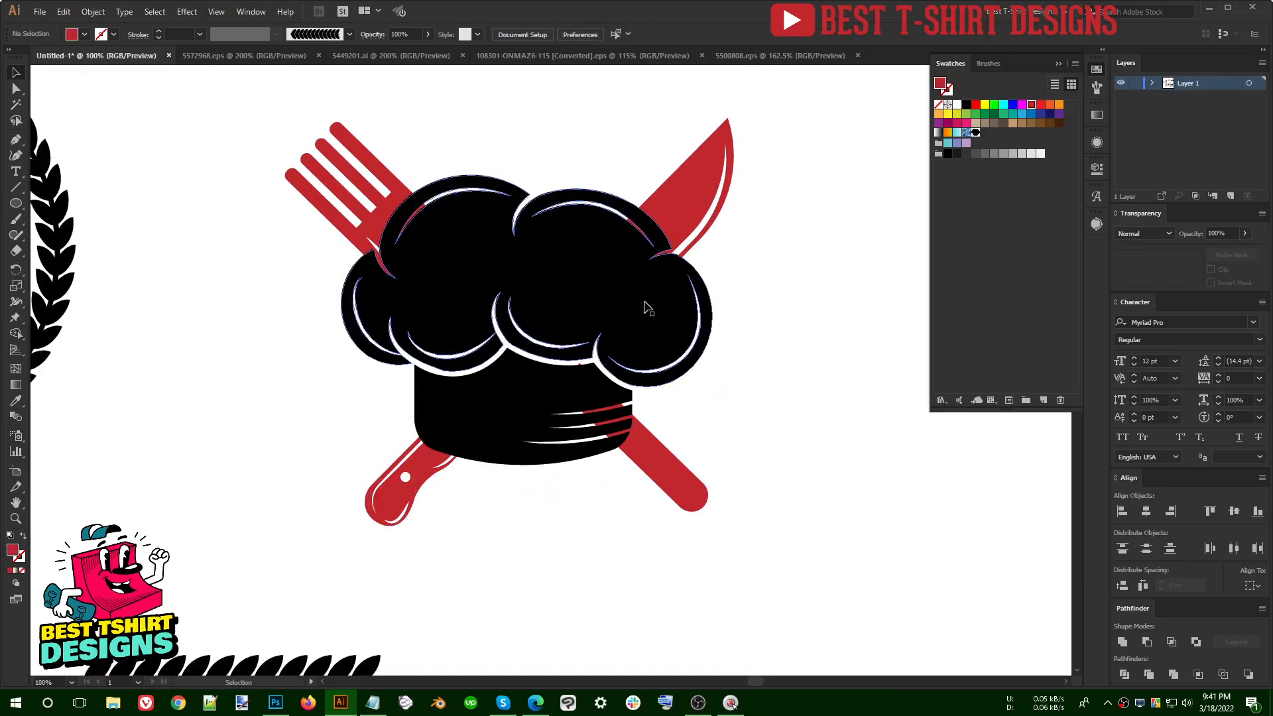
Step: Create an offset path around the chef hat at 10 px with miter joins, using the preview
click(646, 308)
key(ctrl+alt+f)
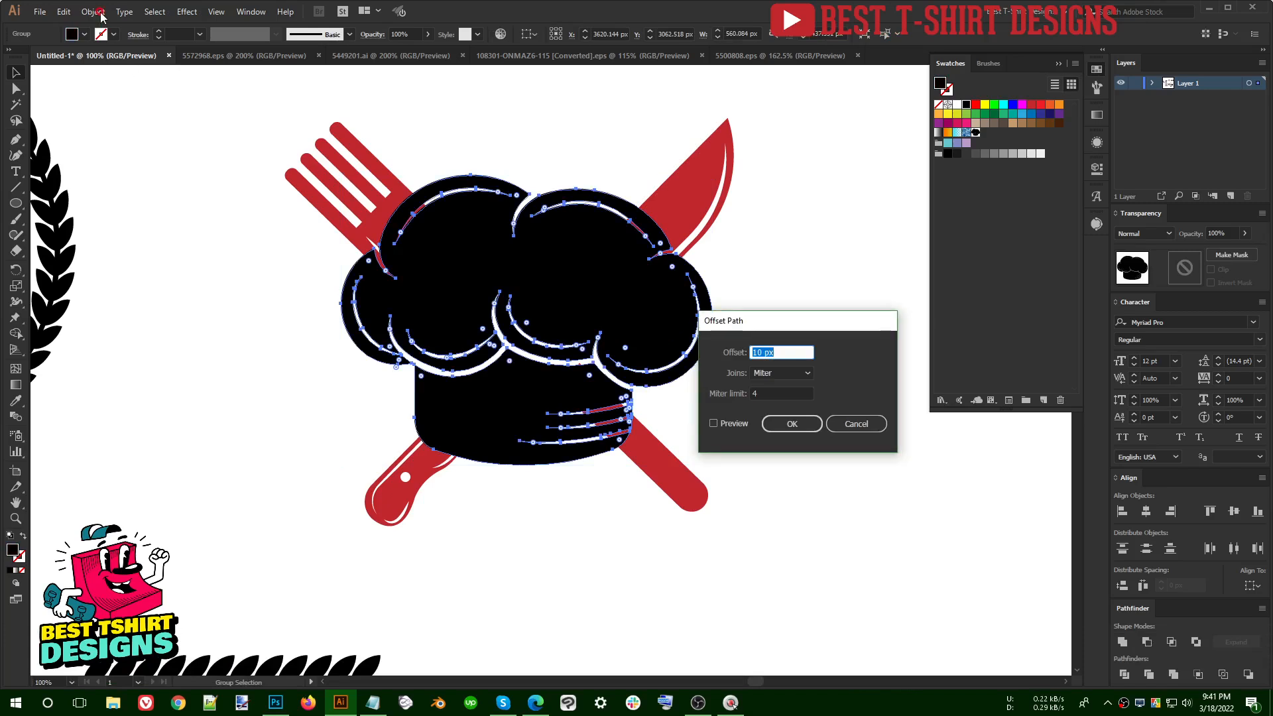
click(728, 422)
click(727, 423)
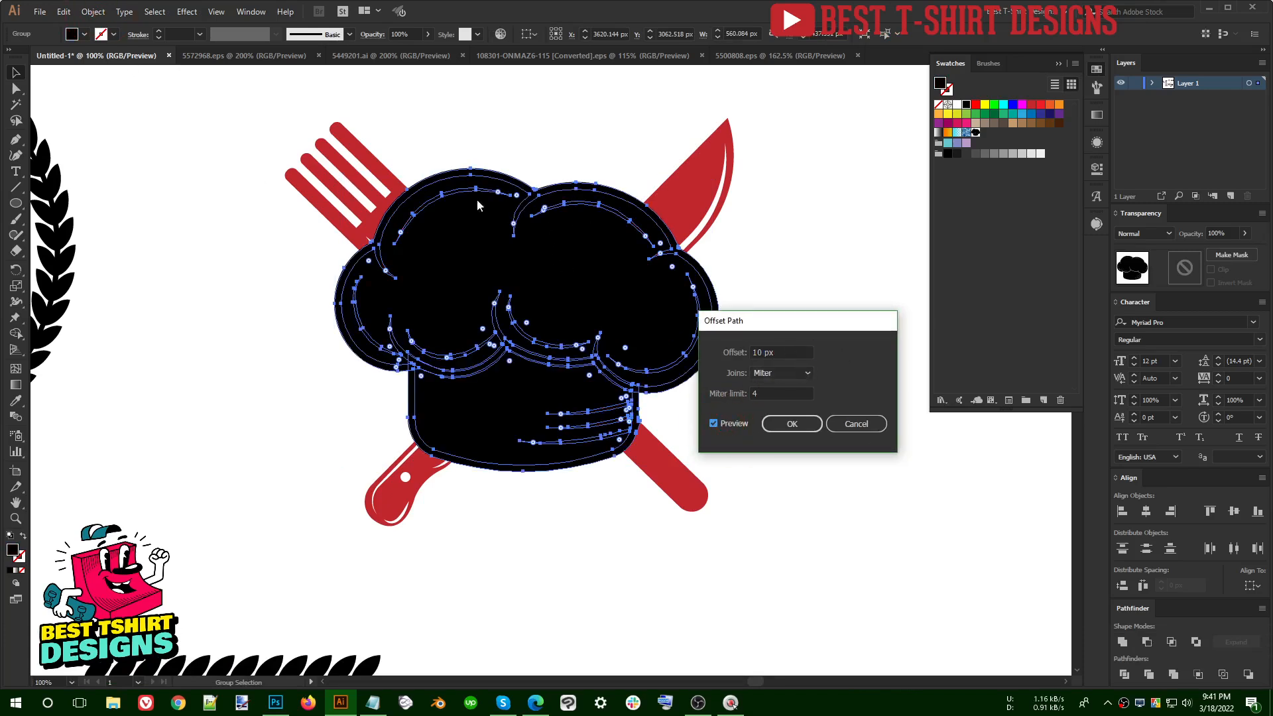
click(798, 423)
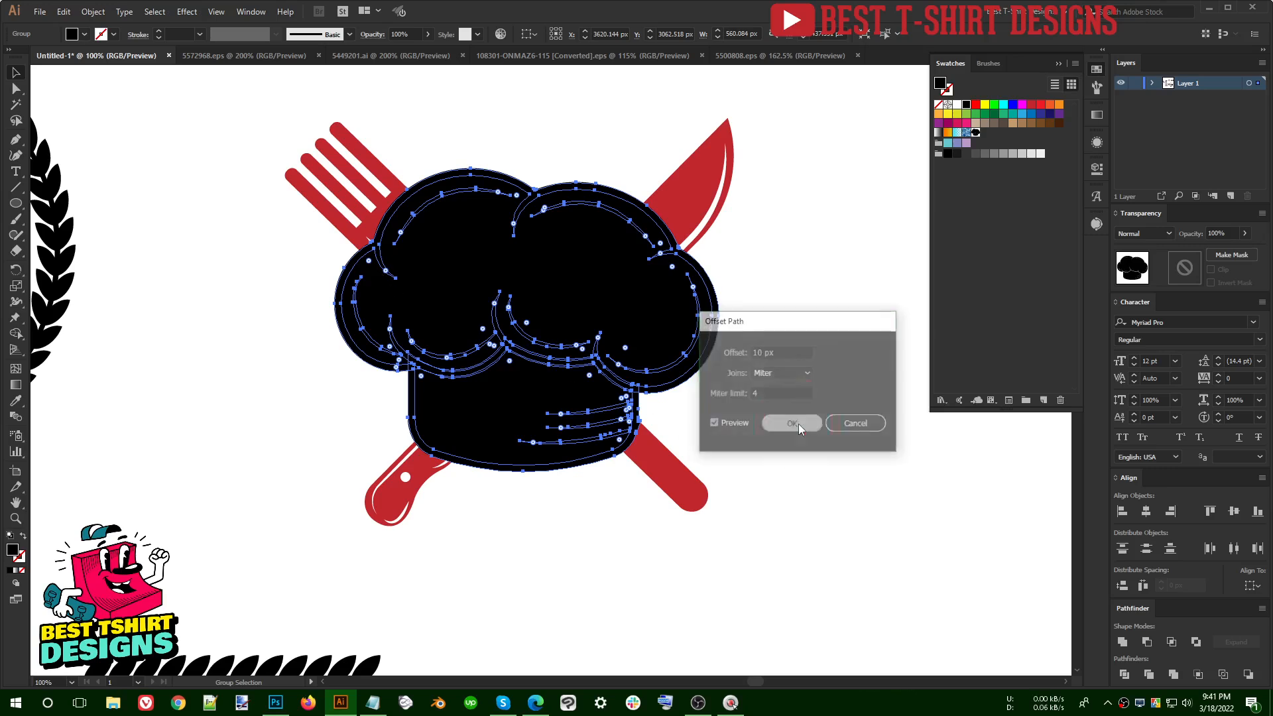
Step: Cut the hat's offset outline, paste it in front of the artwork, and unite its pieces into one solid silhouette
key(ctrl)
key(ctrl+x)
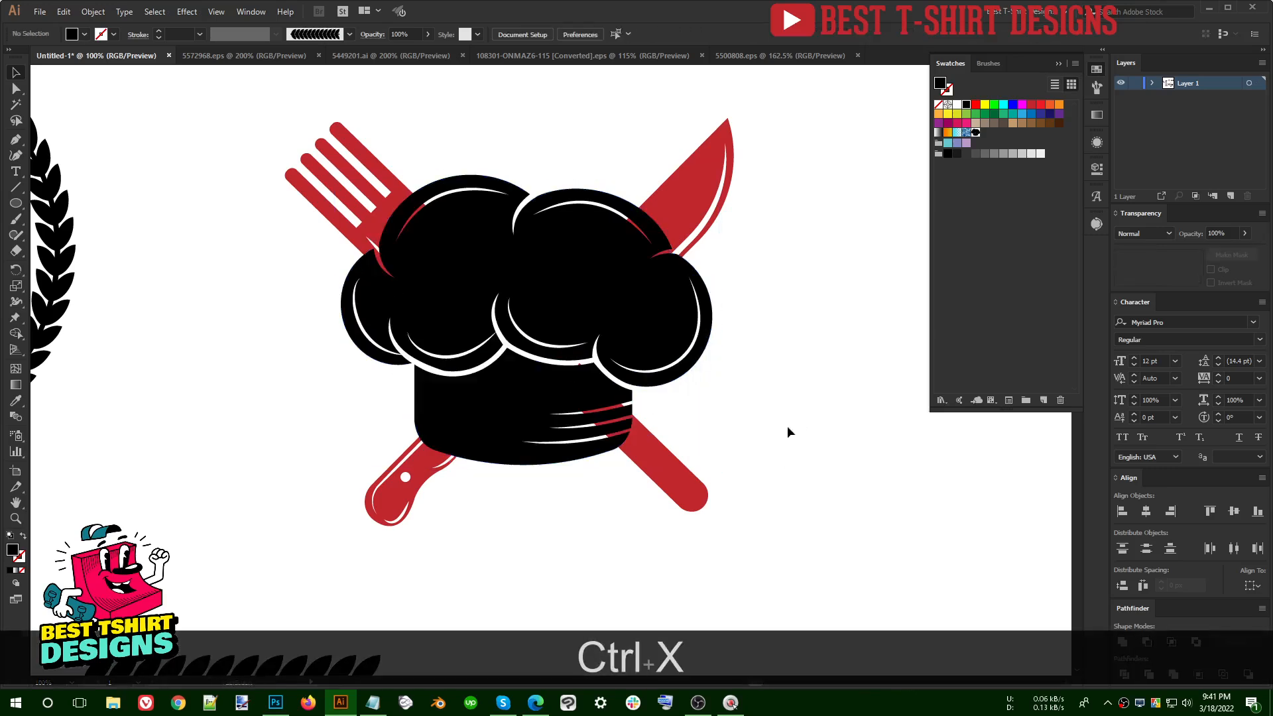
click(671, 490)
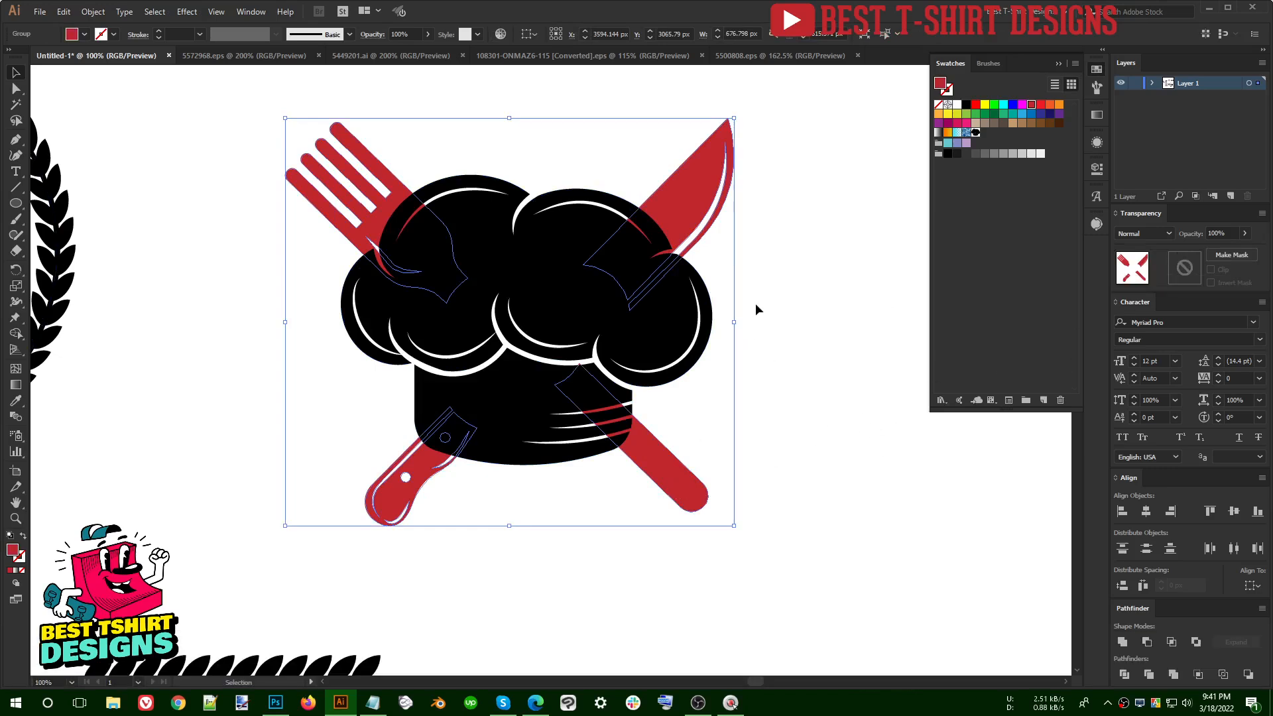
click(840, 384)
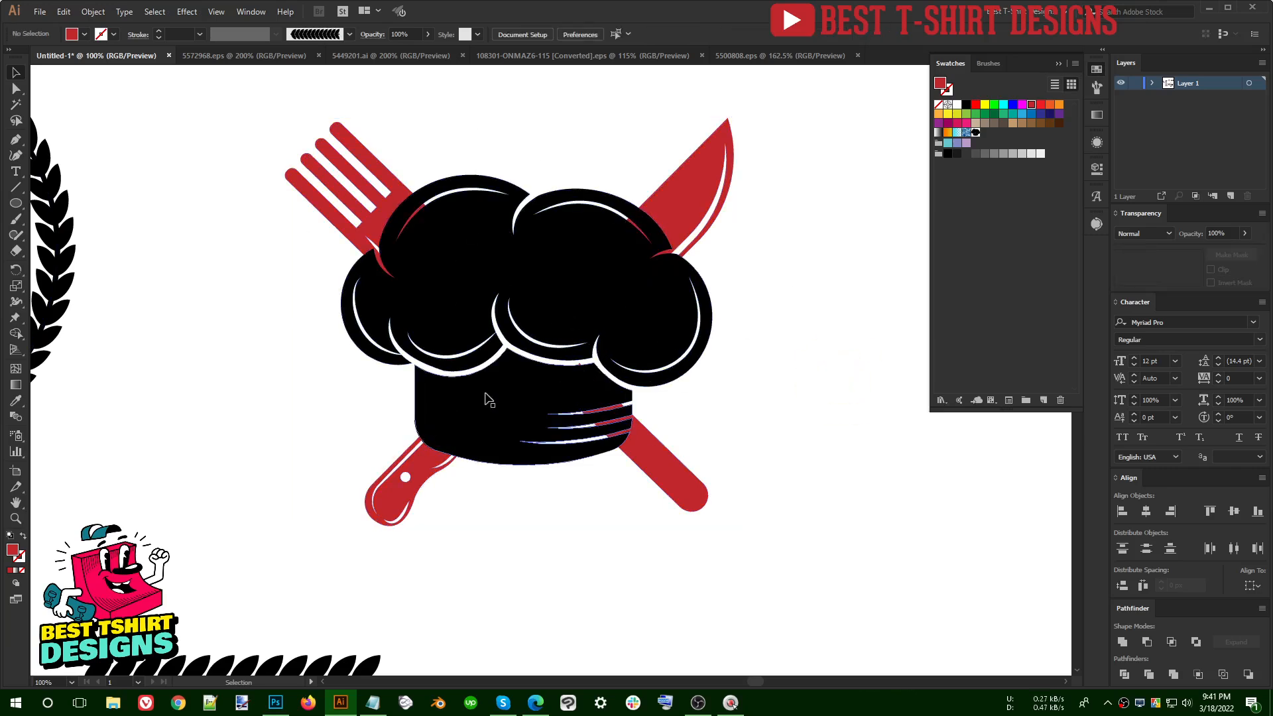
key(ctrl+f)
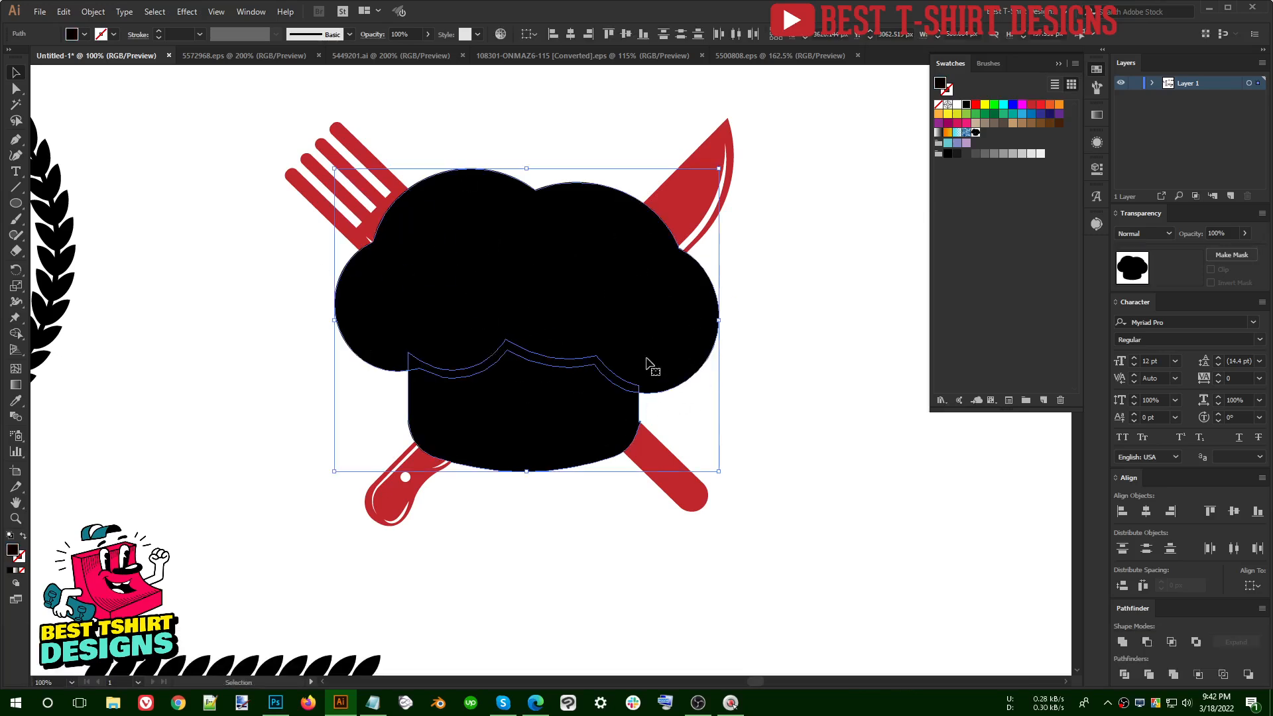
click(1124, 642)
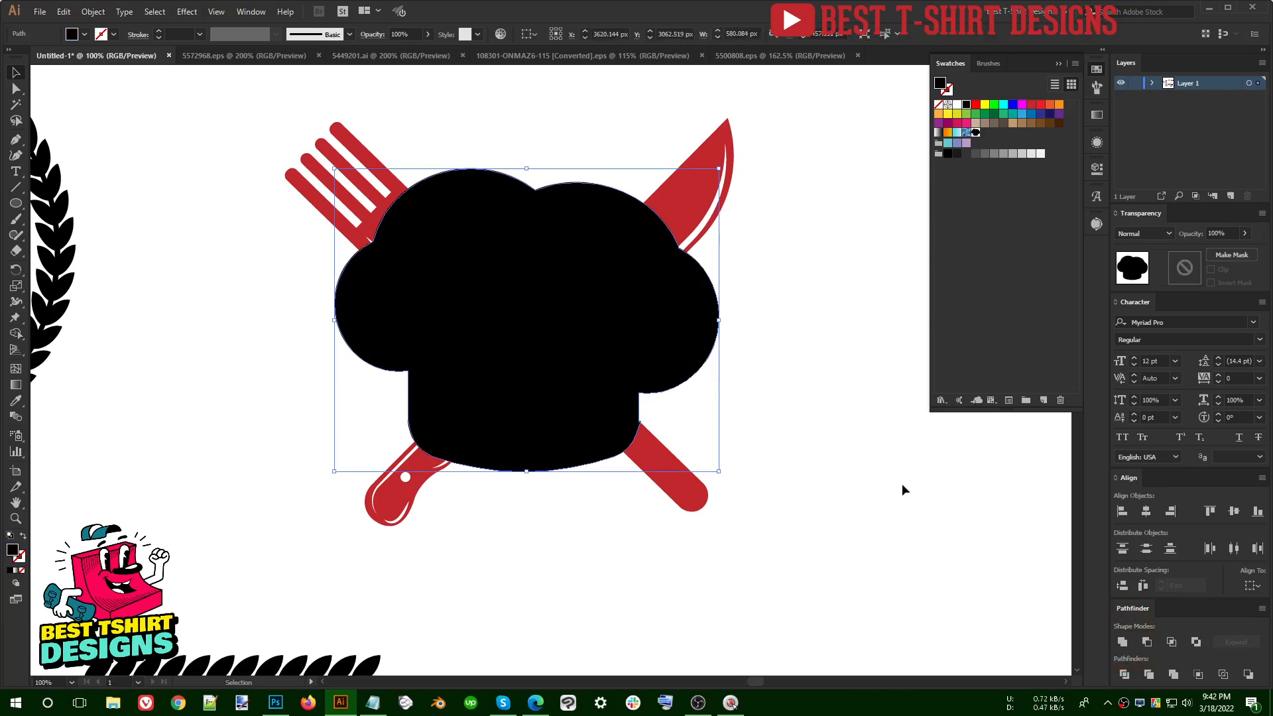
click(840, 455)
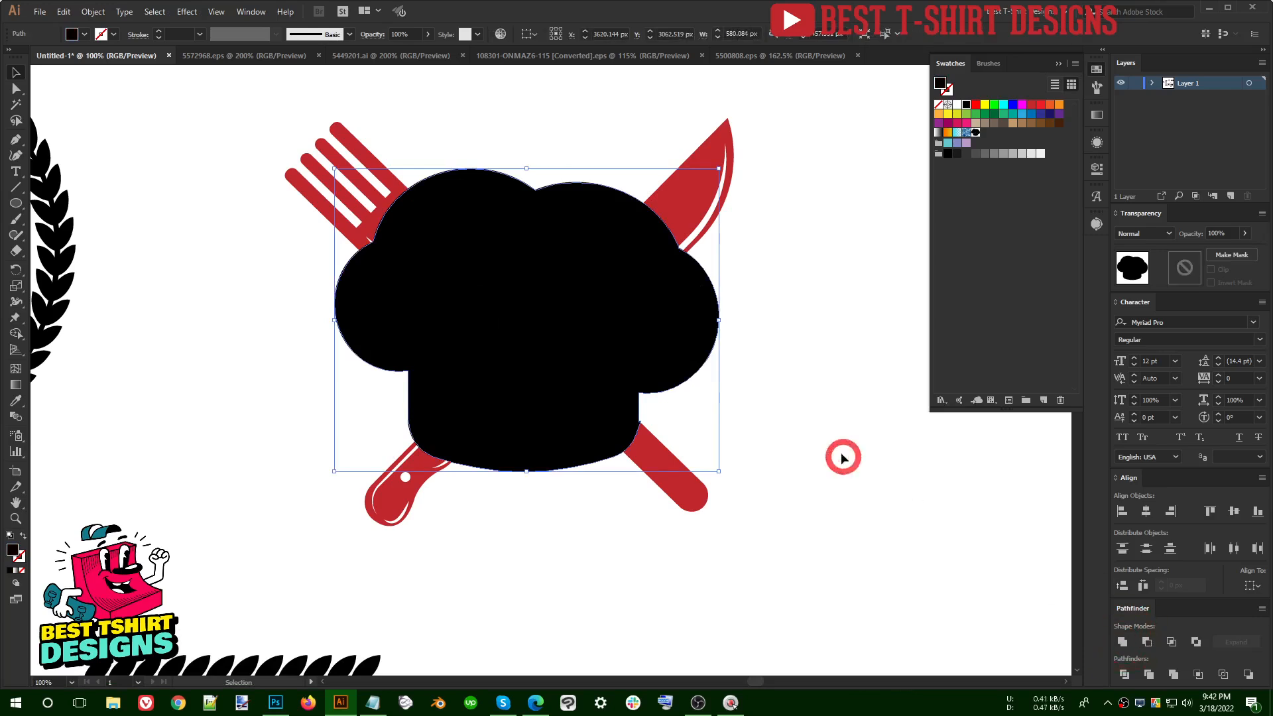
click(626, 274)
click(804, 314)
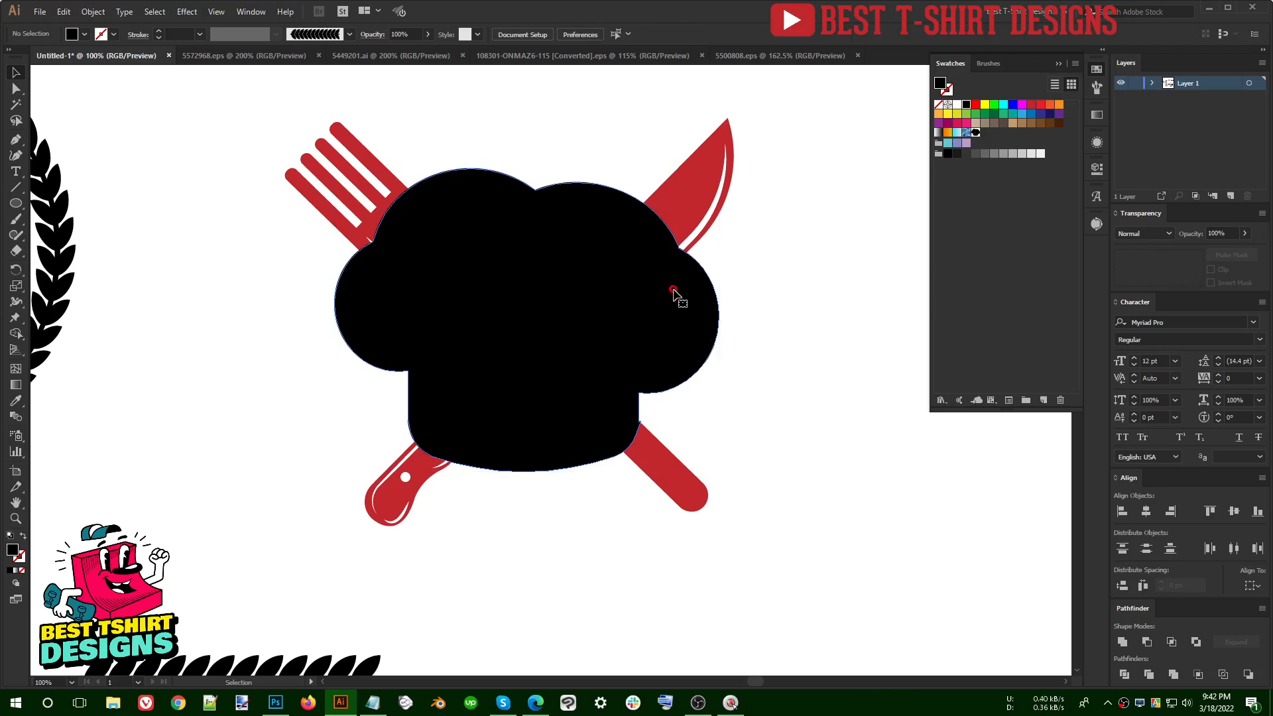
Step: Try to subtract the solid hat silhouette from the fork and knife group with plain Minus Front, and undo it
click(674, 291)
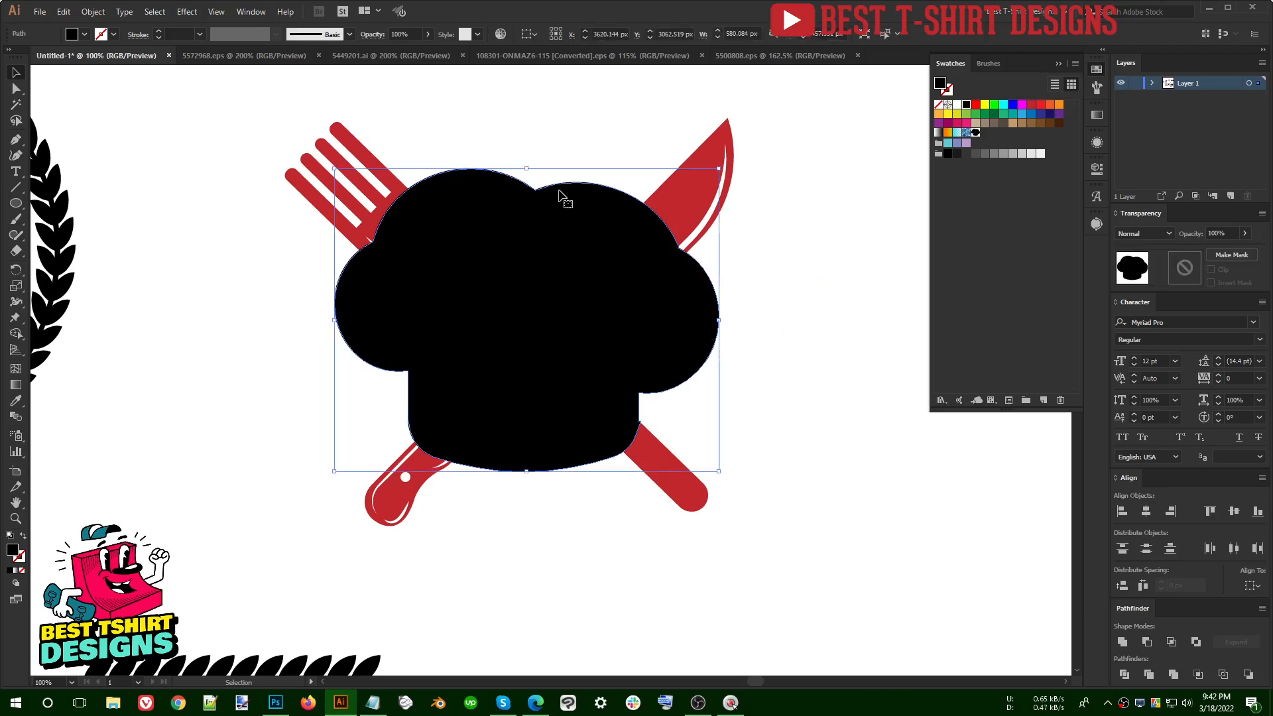
shift+click(711, 193)
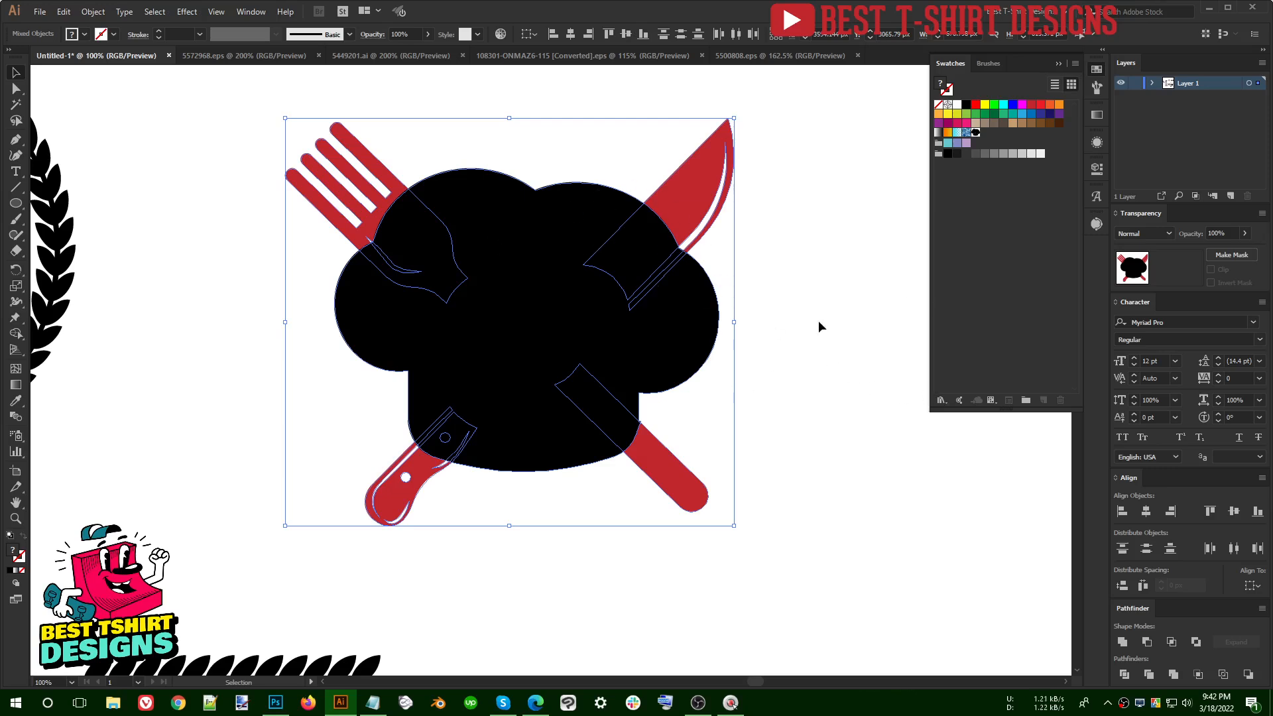
click(1149, 647)
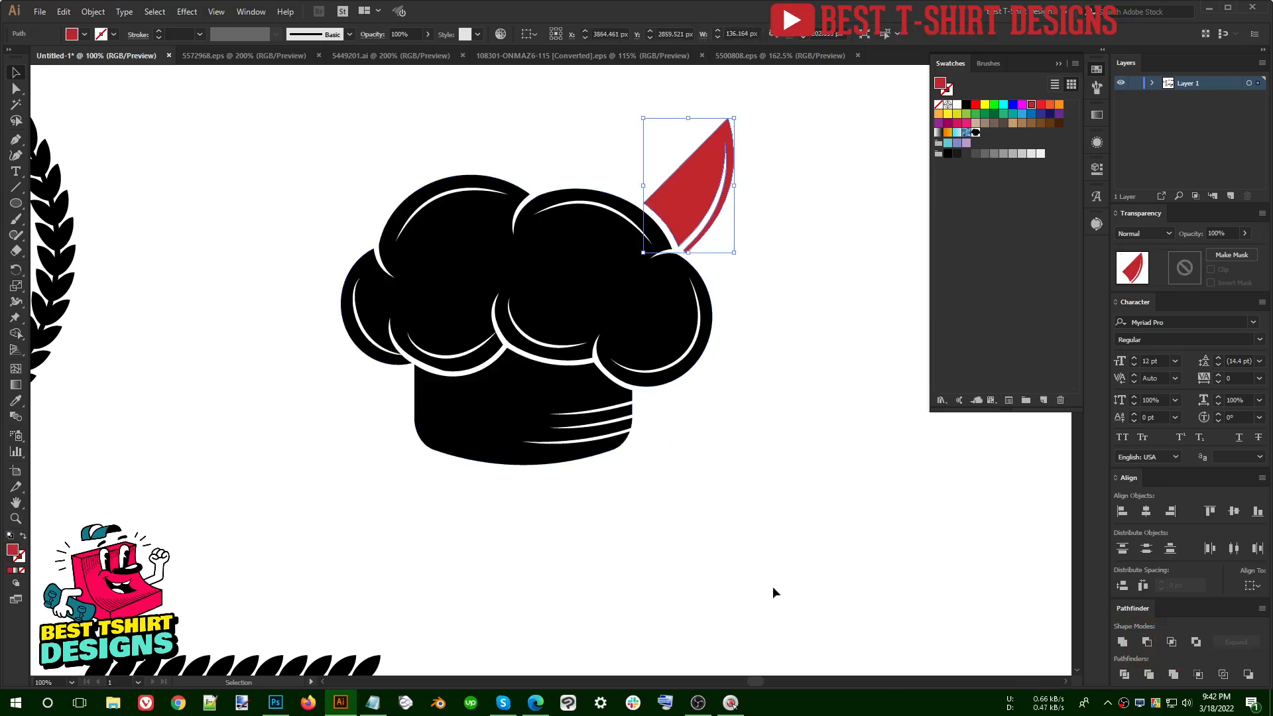
key(ctrl+z)
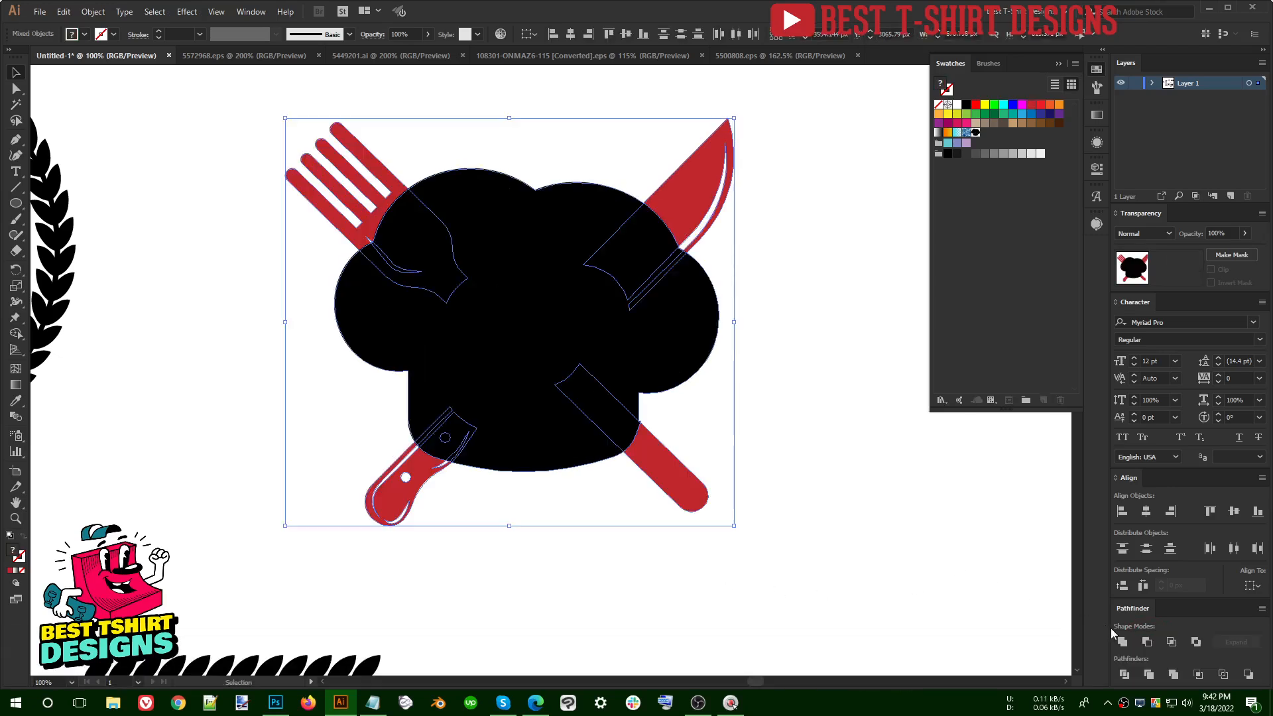
Step: Subtract the hat silhouette from the fork and knife group as a compound shape, and expand its appearance
key(alt)
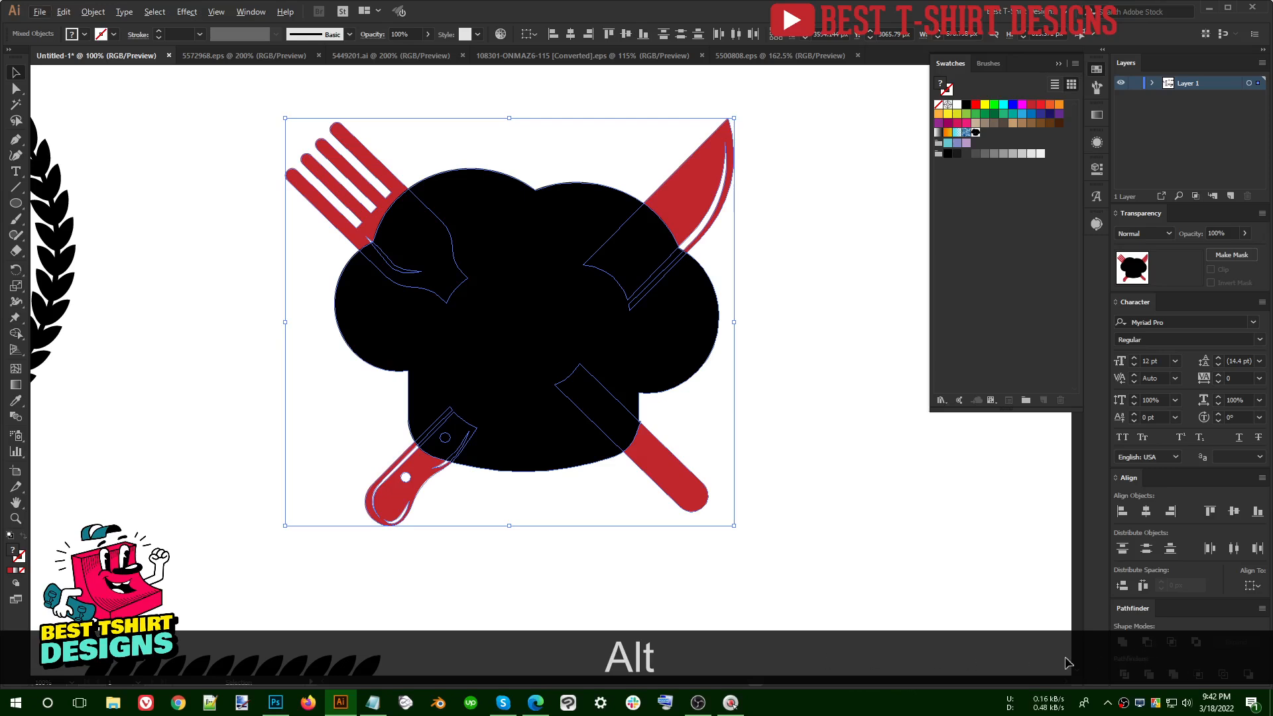
key(alt)
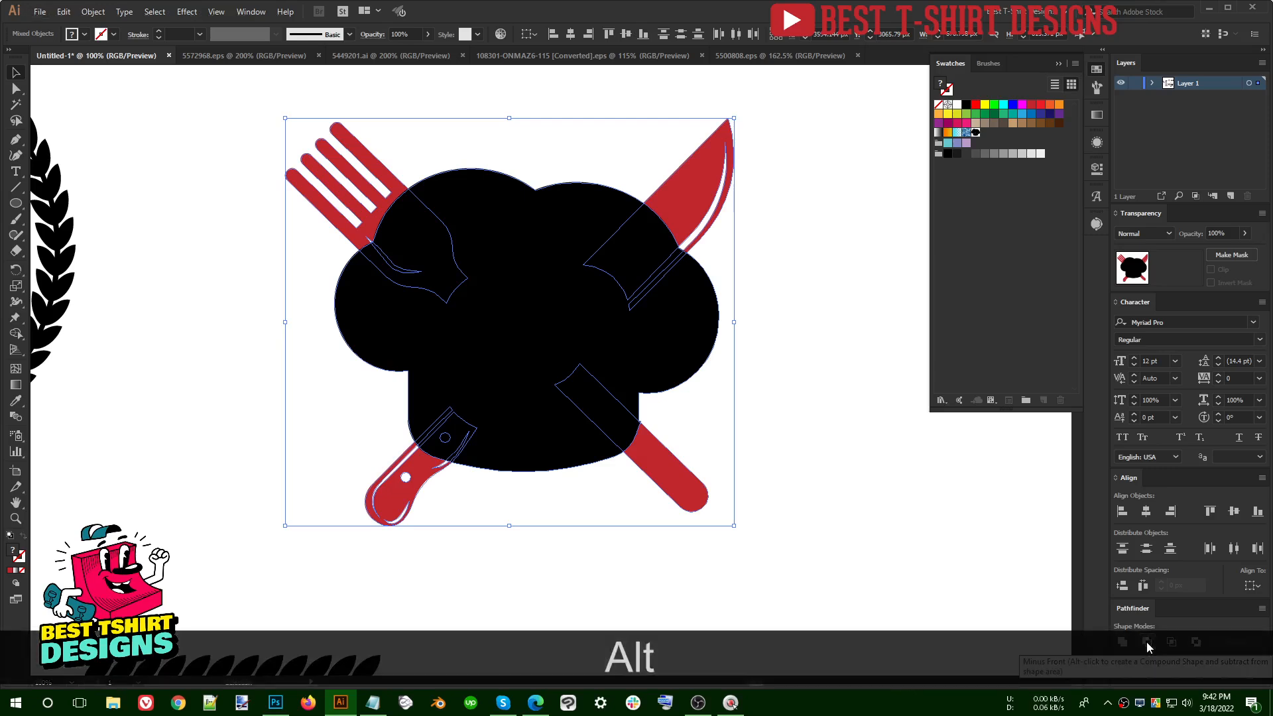
alt+click(1147, 642)
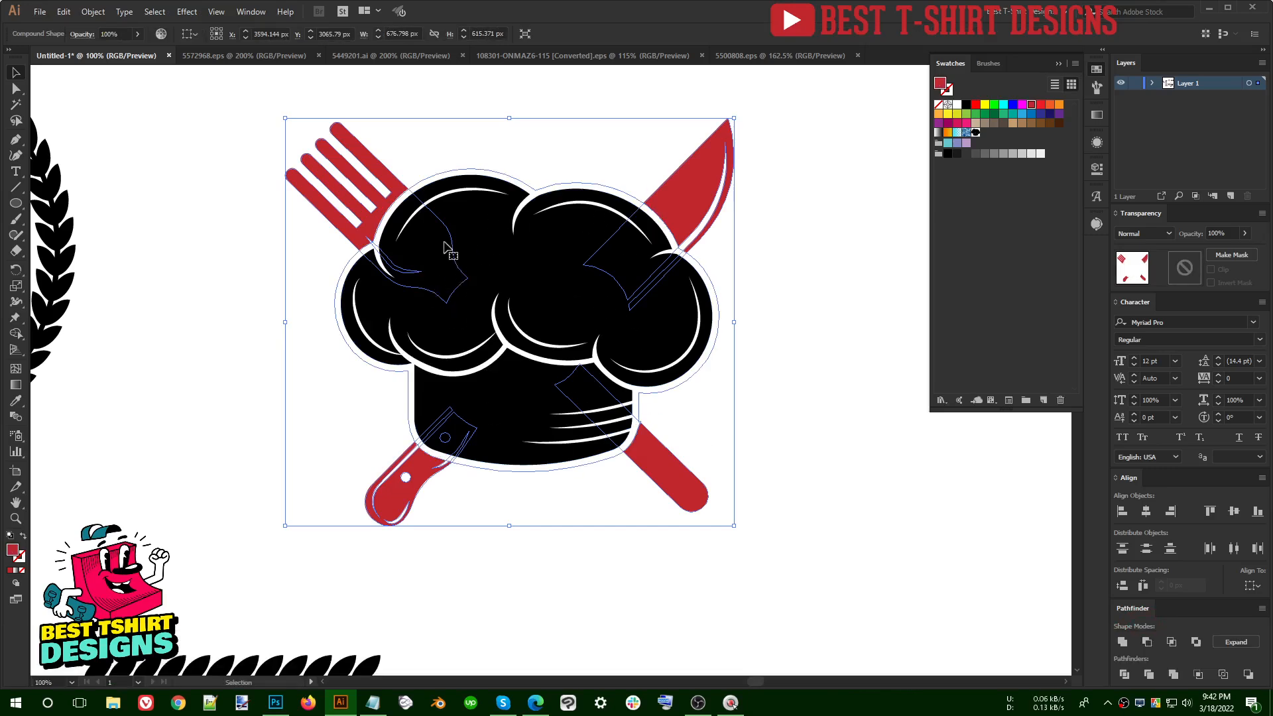
click(94, 13)
click(115, 168)
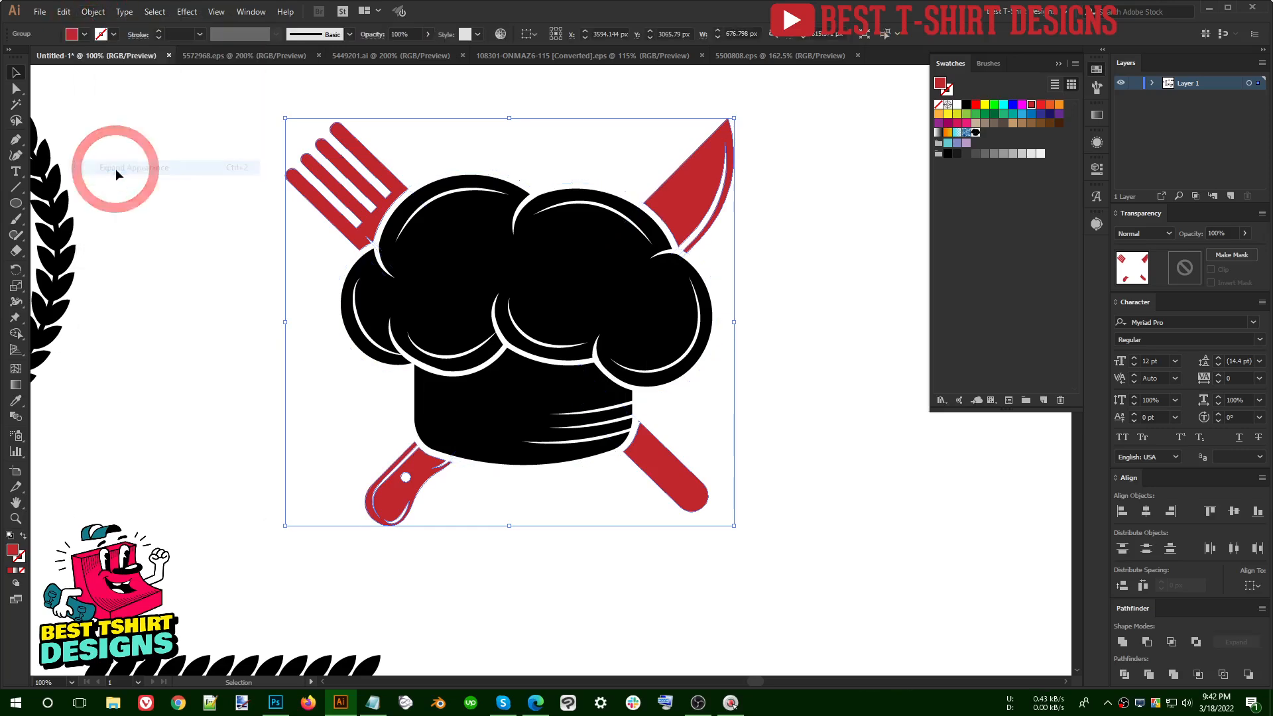
Step: Group the chef hat together with the trimmed fork and knife pieces
click(882, 434)
scroll(570, 462, down, 1)
drag(784, 525, 320, 207)
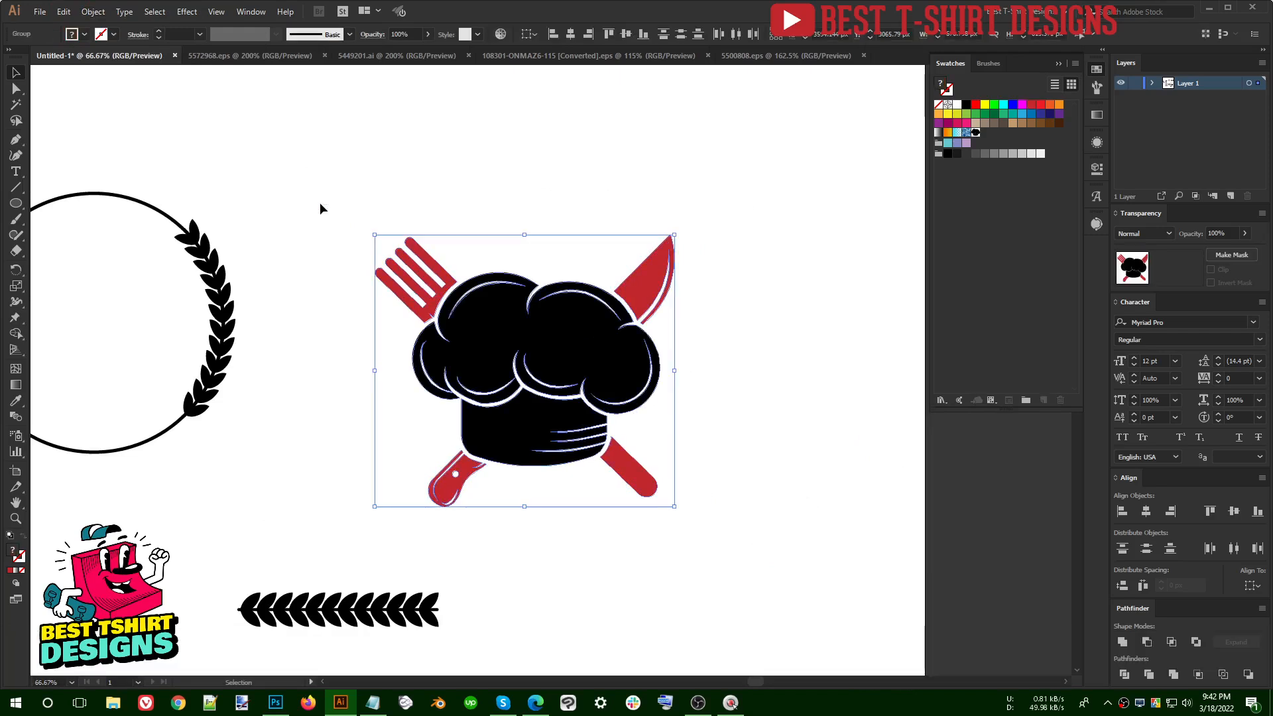
key(ctrl+g)
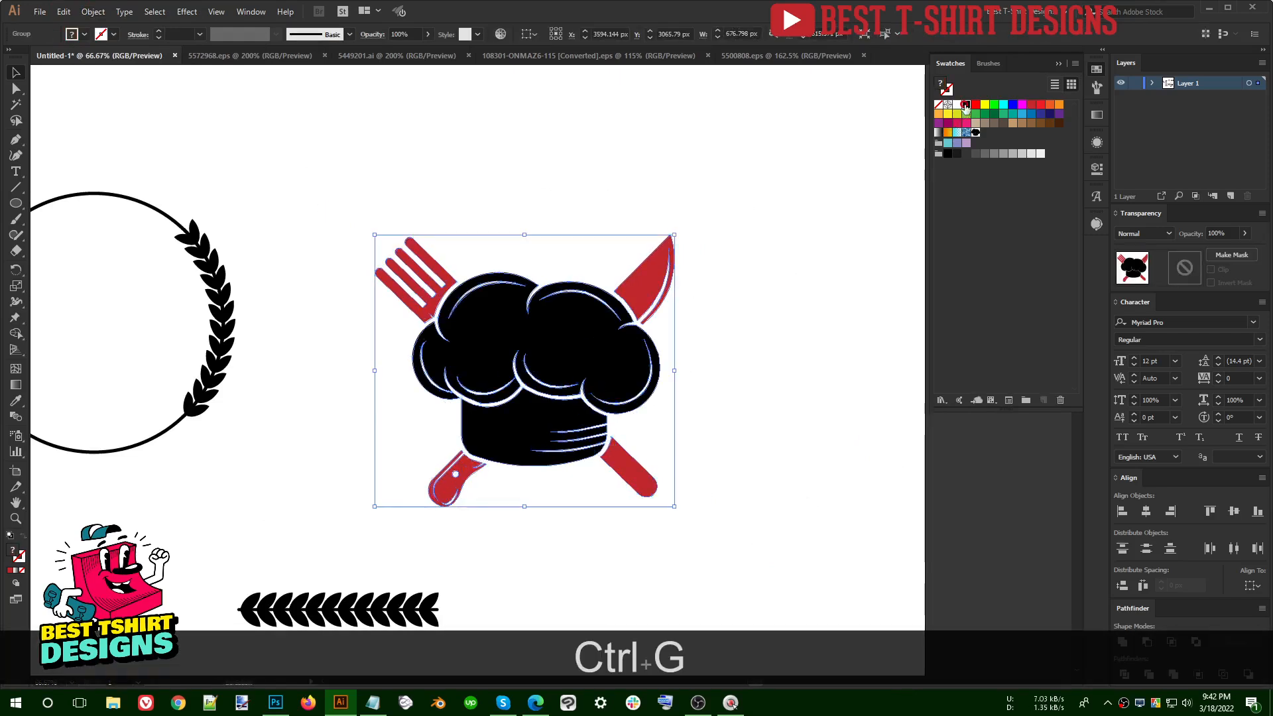
Step: Fill the grouped chef hat, fork and knife with black
click(966, 106)
click(810, 373)
scroll(810, 375, down, 1)
click(673, 377)
click(740, 451)
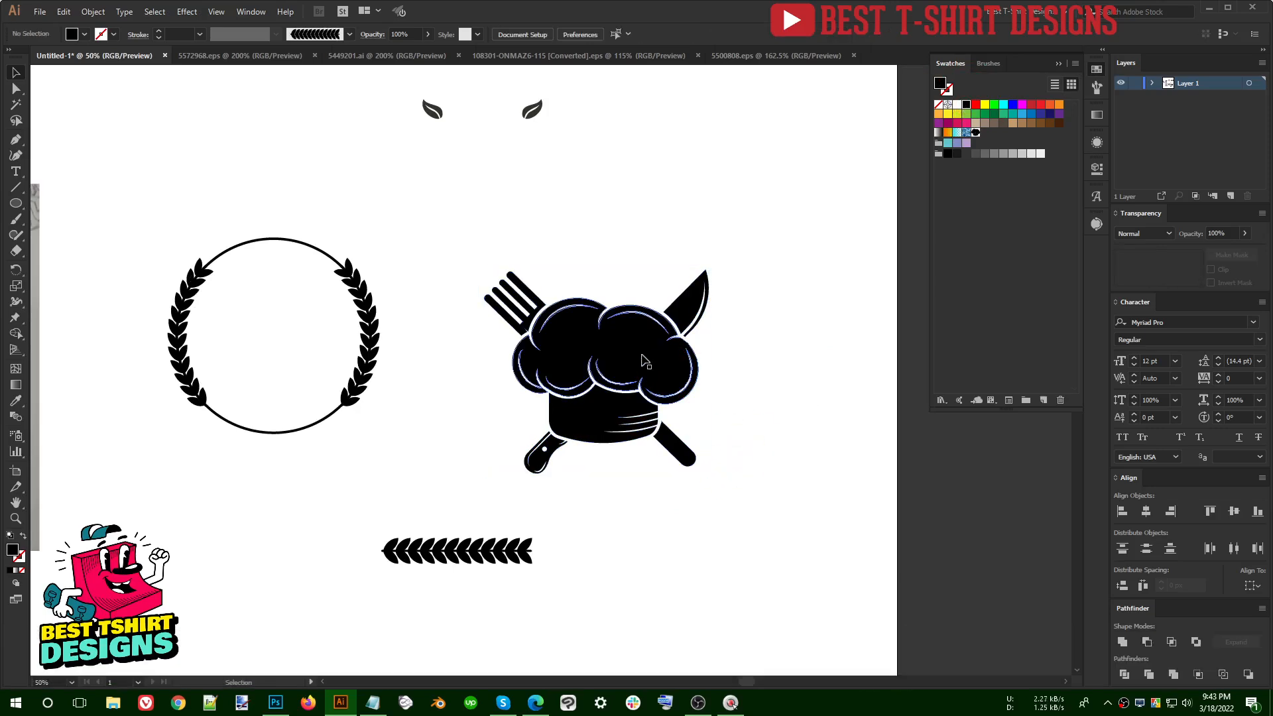
Step: Move the first black flame from the row of three down beside the knife of the chef hat artwork
scroll(714, 403, down, 1)
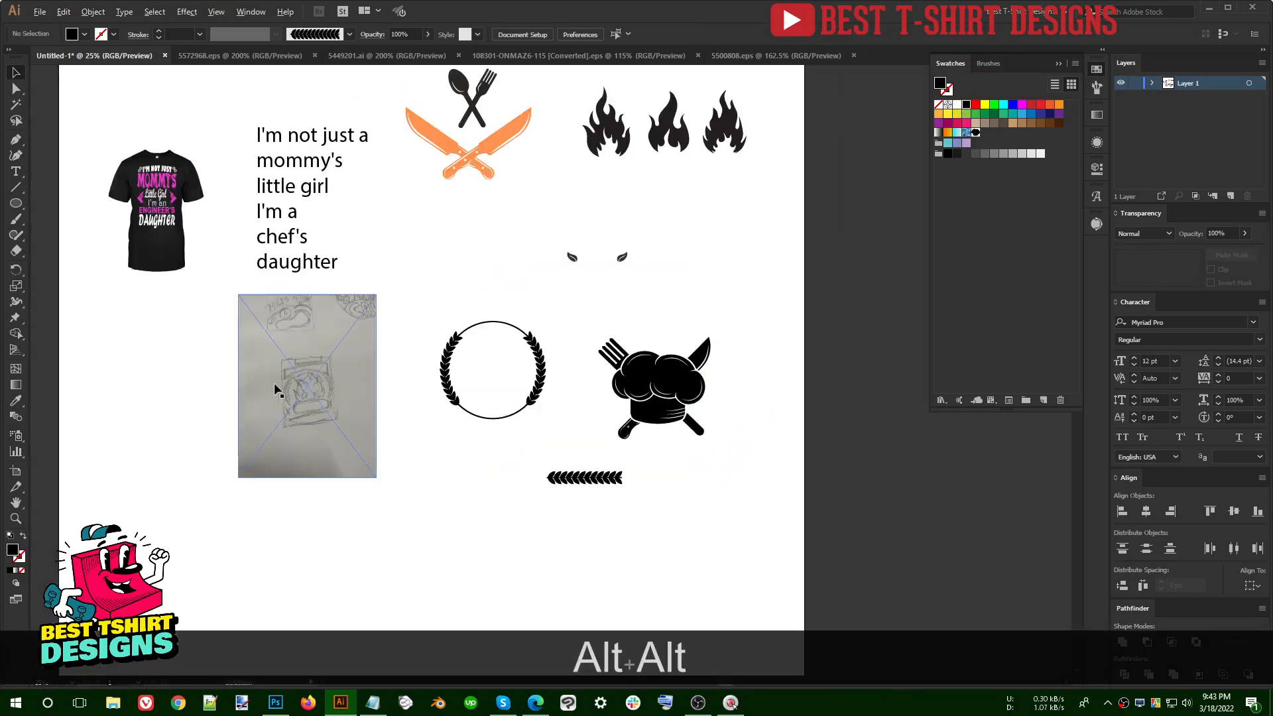
scroll(279, 391, up, 4)
scroll(365, 416, up, 1)
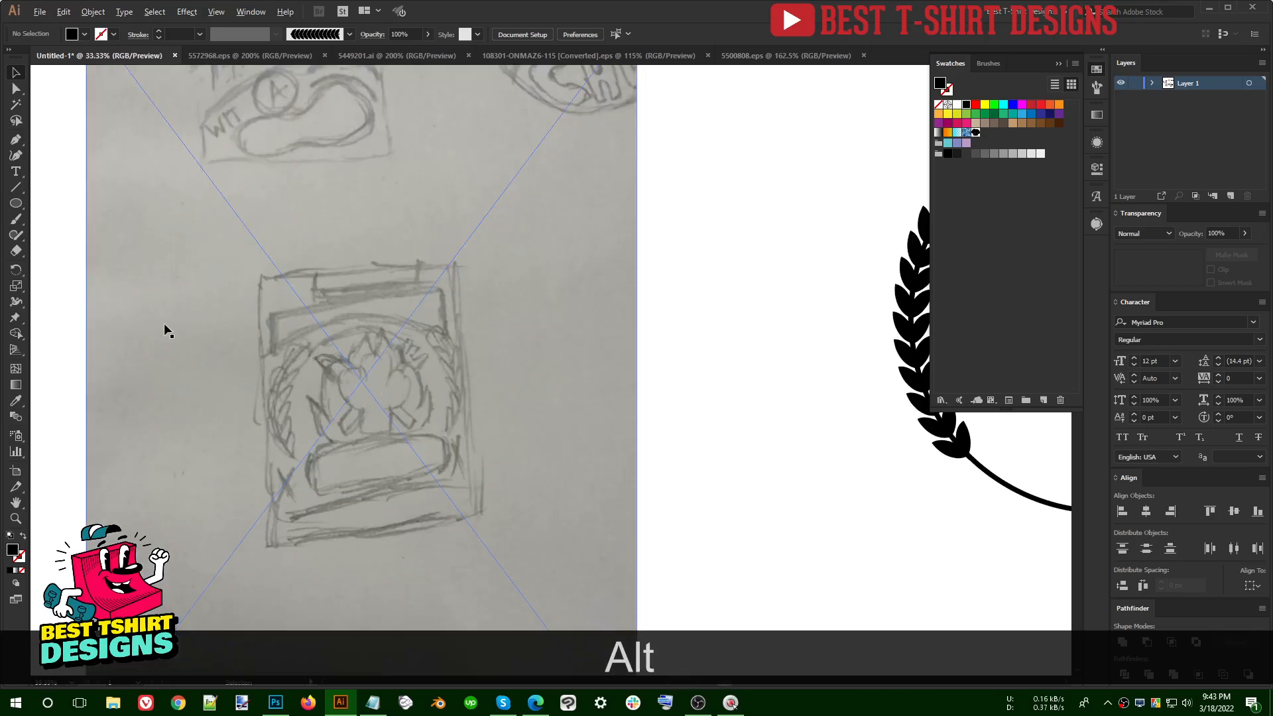
scroll(164, 323, down, 3)
drag(821, 429, 743, 430)
scroll(684, 248, up, 2)
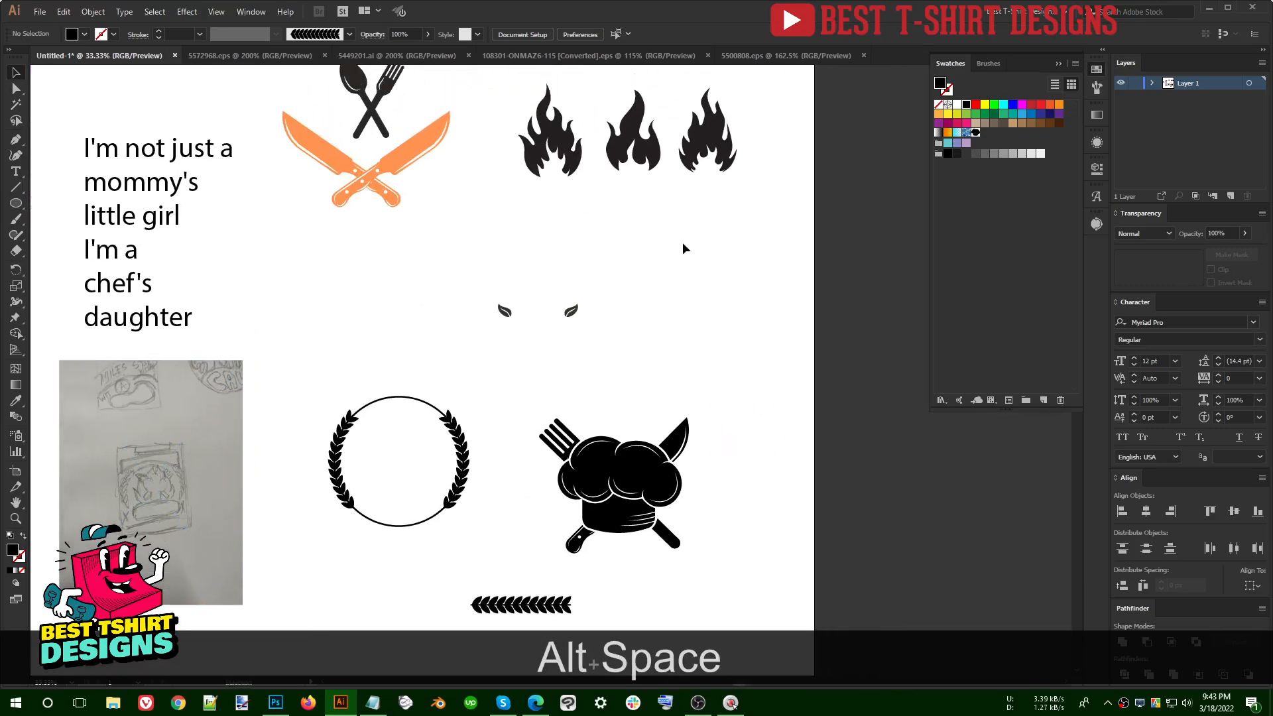
drag(564, 178, 734, 499)
scroll(693, 598, up, 3)
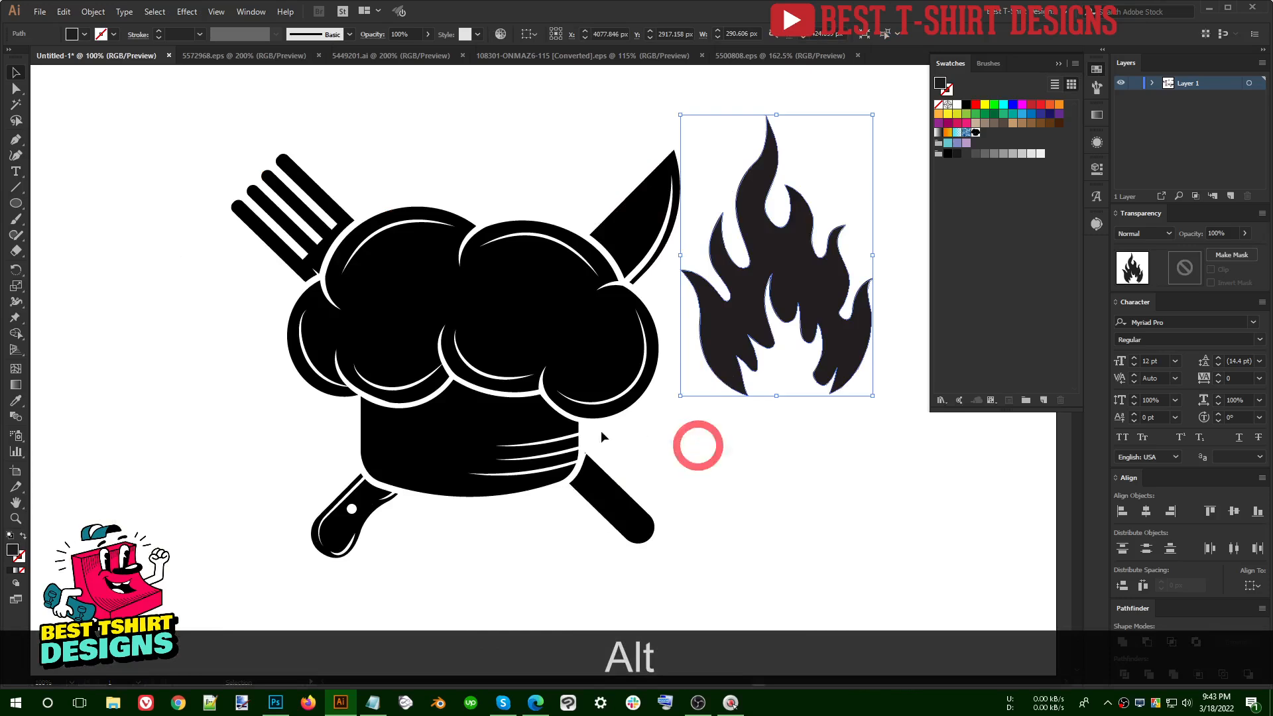
Step: Enlarge the flame to about 416 px wide, place it over the hat's right half, and tilt it slightly
scroll(647, 439, down, 1)
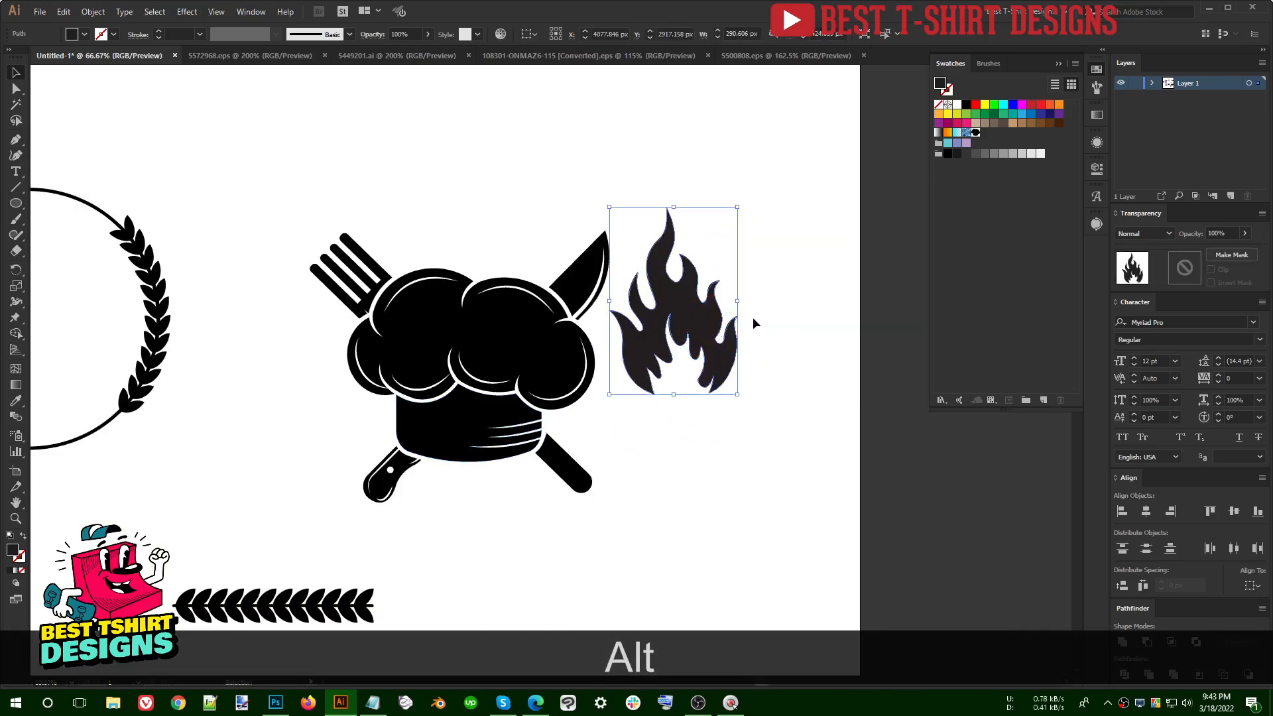
drag(737, 300, 601, 388)
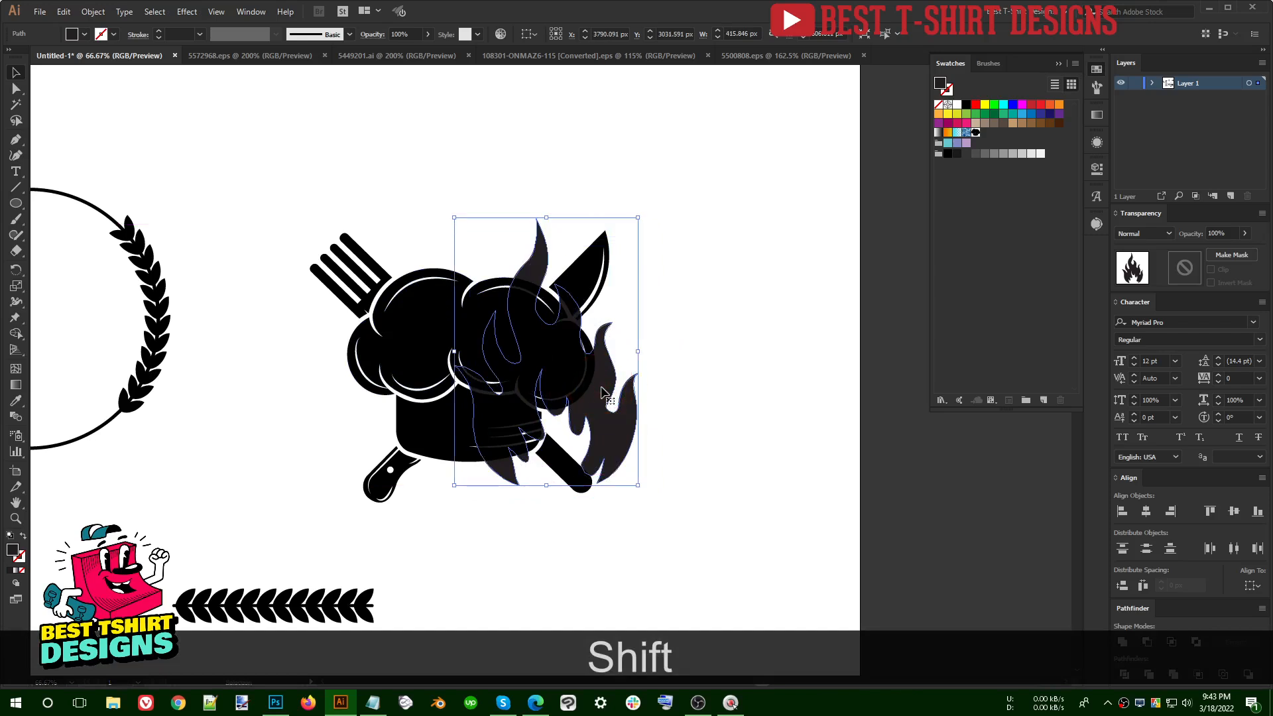
mouse_move(651, 370)
mouse_down()
mouse_move(642, 329)
mouse_move(664, 366)
mouse_move(653, 355)
mouse_up()
Step: Place a mirrored copy of the flame over the hat's left half and shift it 60 px to the right
drag(617, 433, 463, 426)
click(704, 412)
key(ctrl+alt+r)
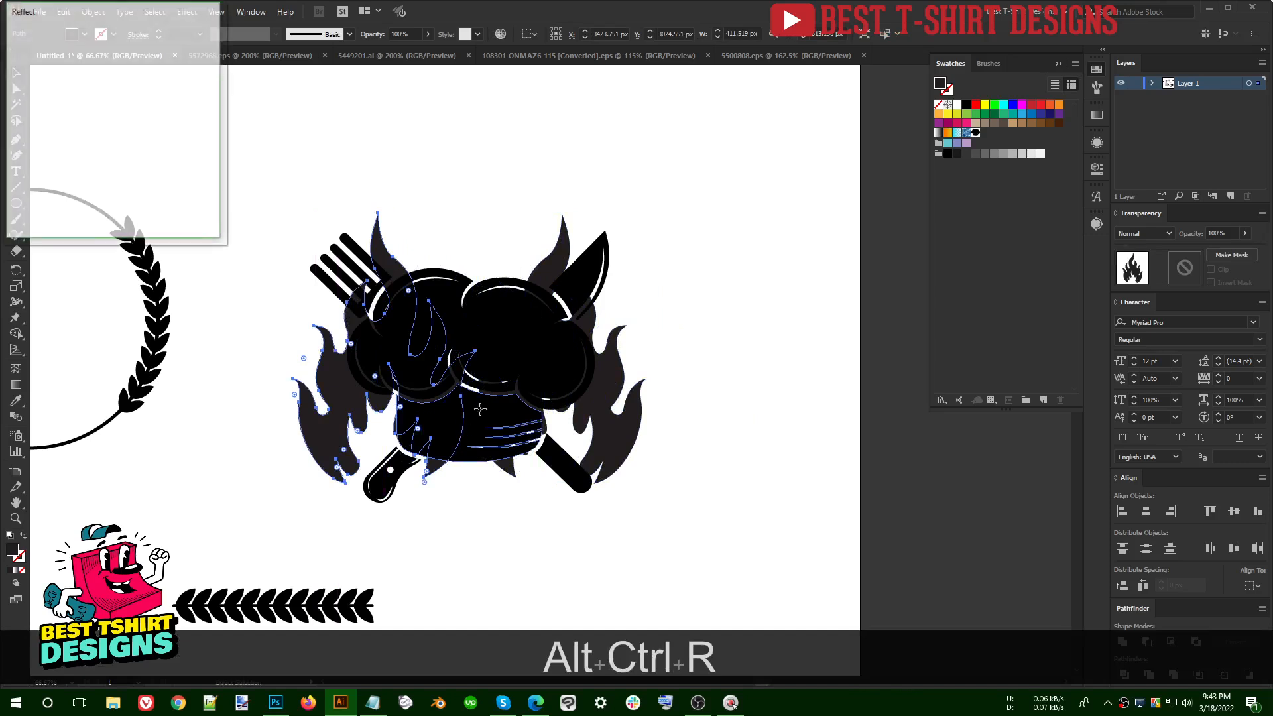
click(96, 212)
key(shift+Right)
key(shift+Right)
key(shift+Right)
key(shift+Right)
key(shift+Right)
key(shift+Right)
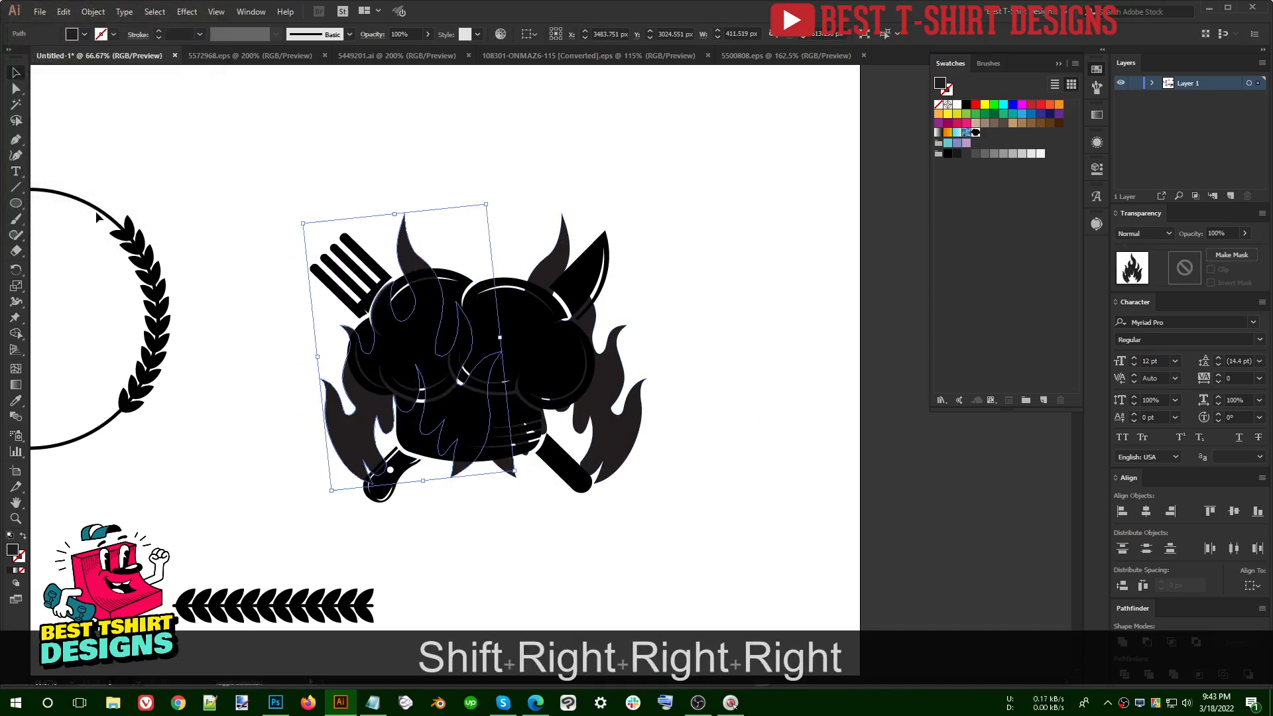
Step: Group the two mirrored flames, send them behind the chef hat artwork, and fill them with red
shift+click(621, 369)
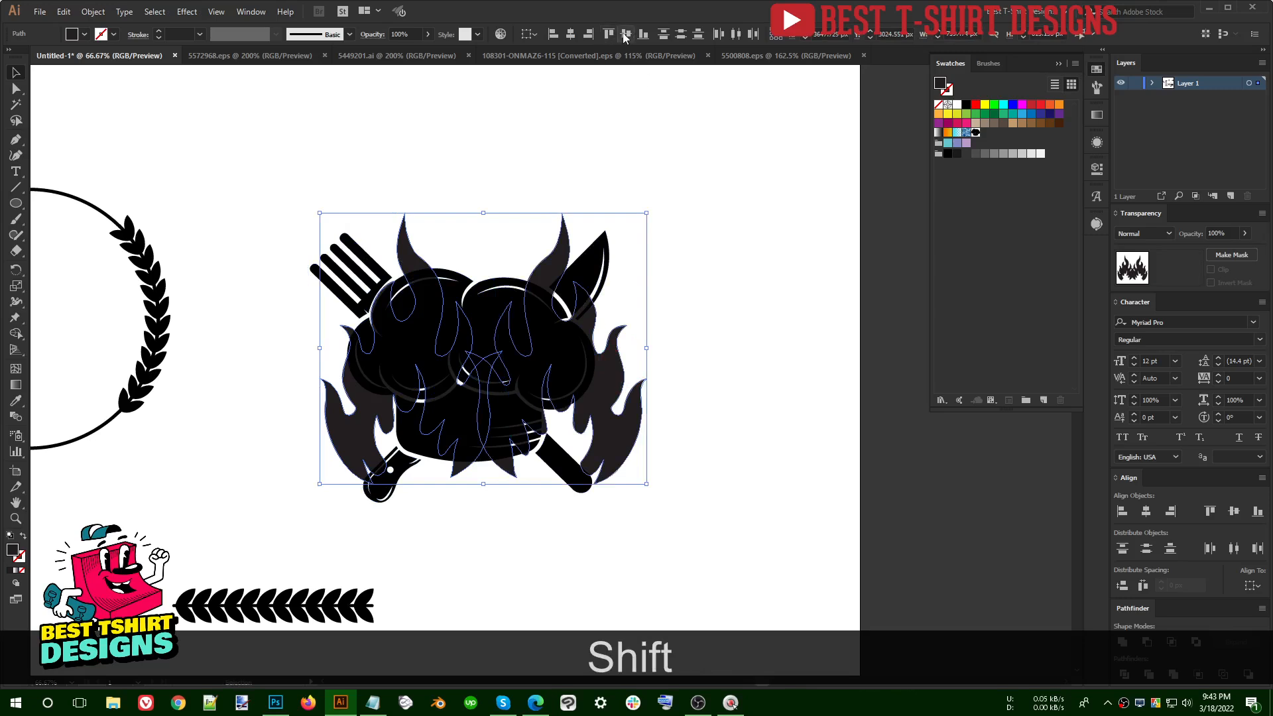
click(965, 106)
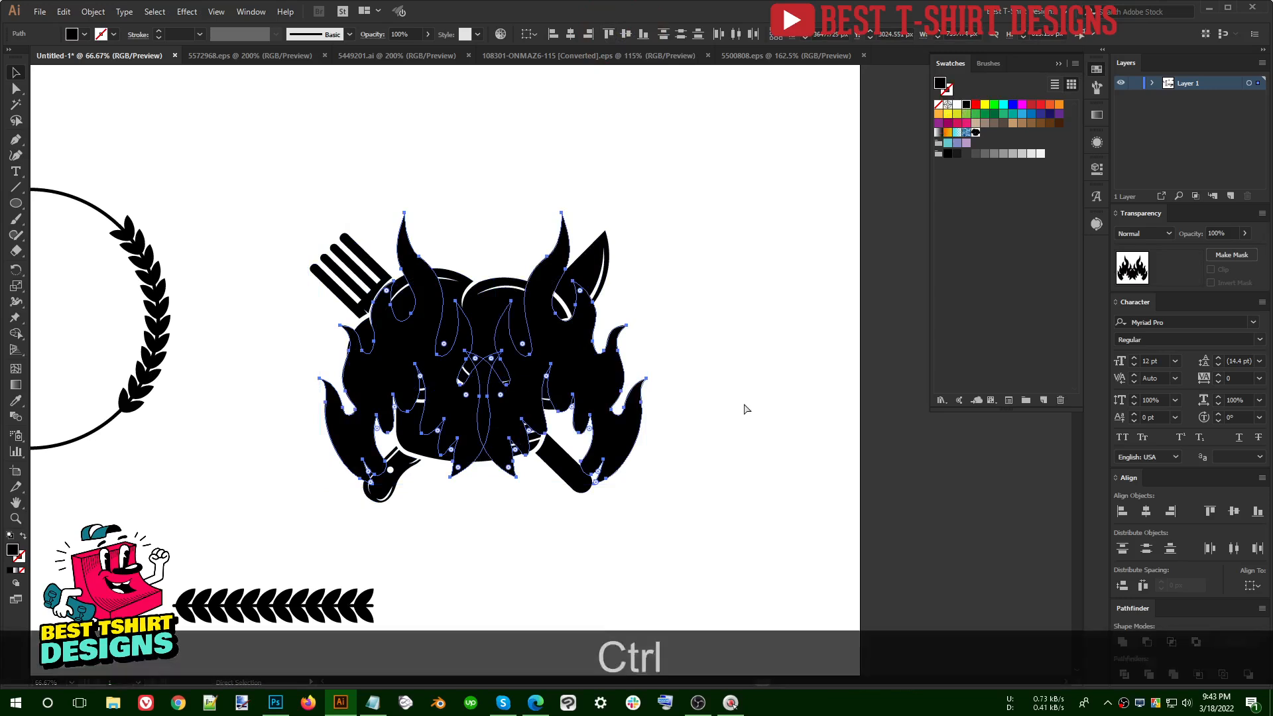
key(ctrl+g)
click(1031, 106)
click(754, 353)
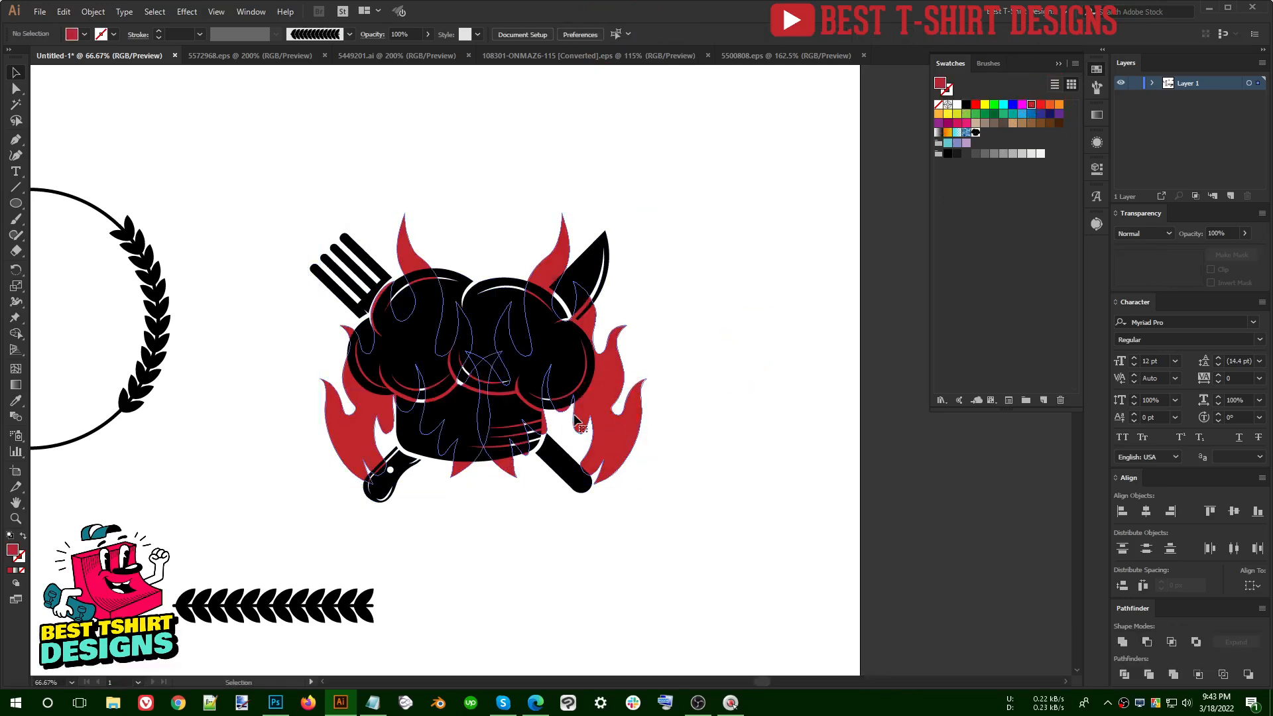
Step: Align the red flame group and the chef hat group to each other by their horizontal centers
click(356, 444)
shift+click(375, 467)
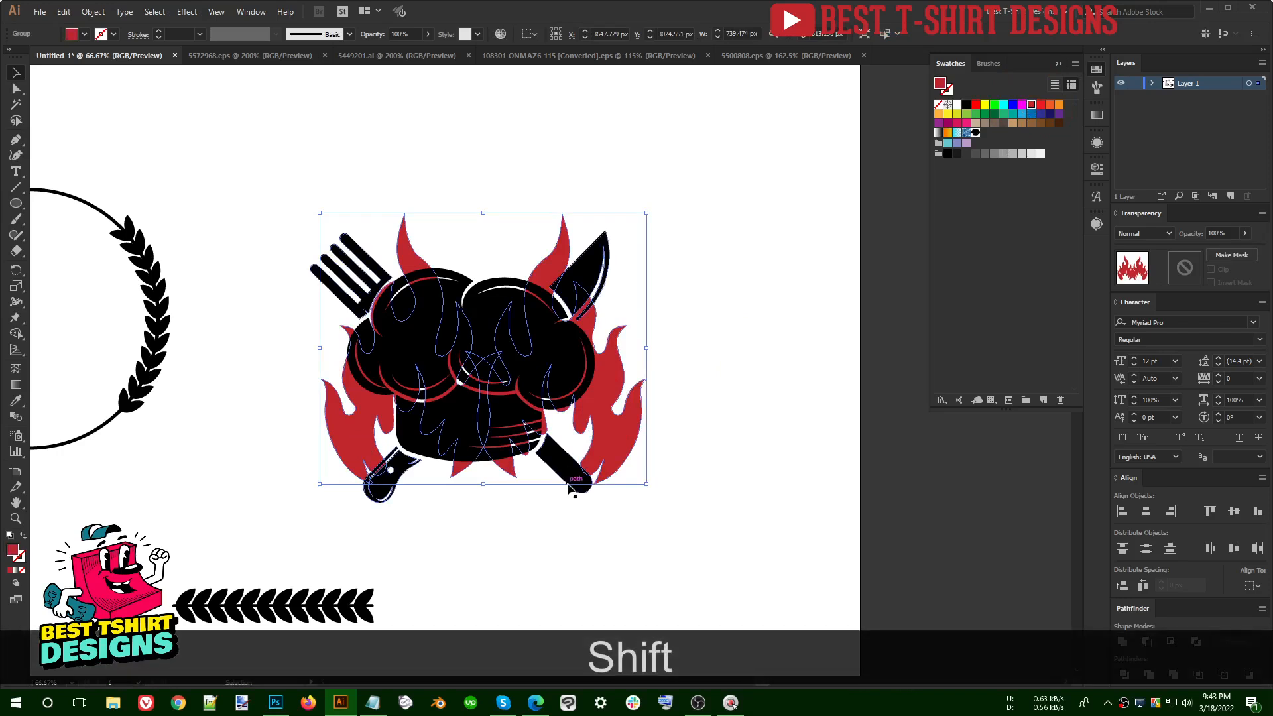
shift+click(562, 459)
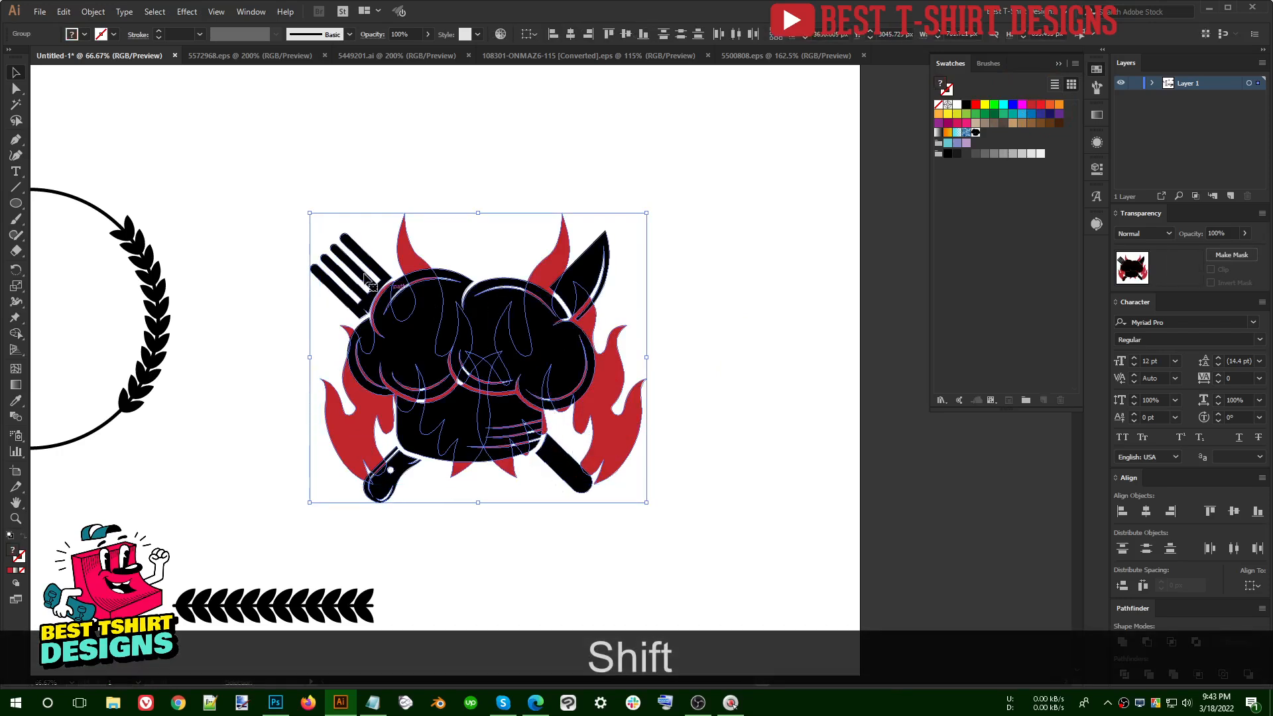
click(568, 34)
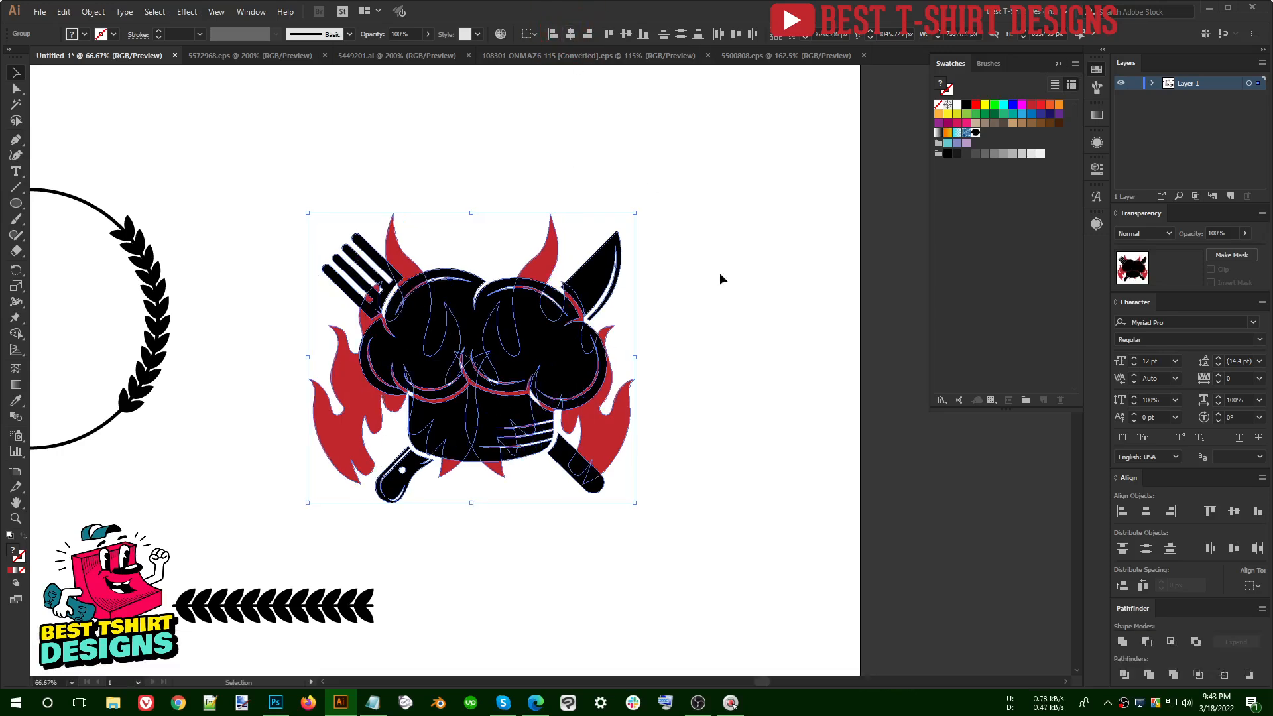
click(741, 292)
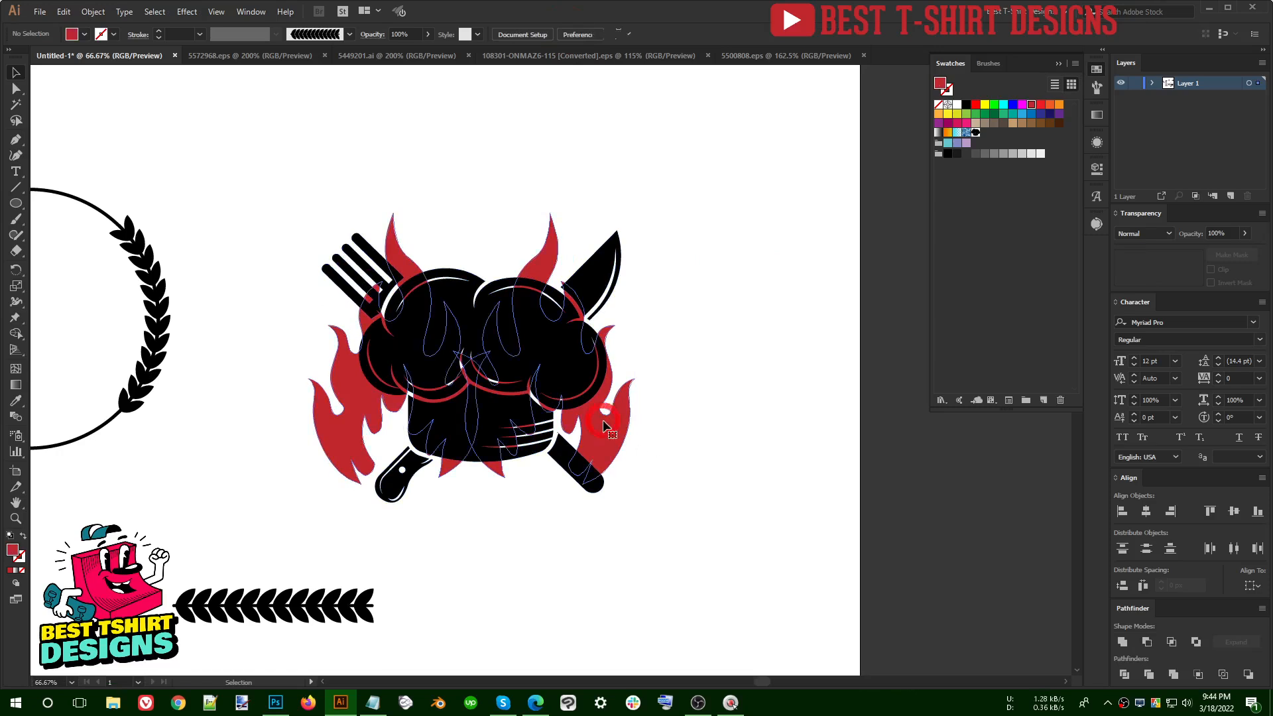
Step: Nudge the red flame group to the right and slightly up behind the chef hat
shift+click(603, 421)
key(shift+Right)
key(shift+Right)
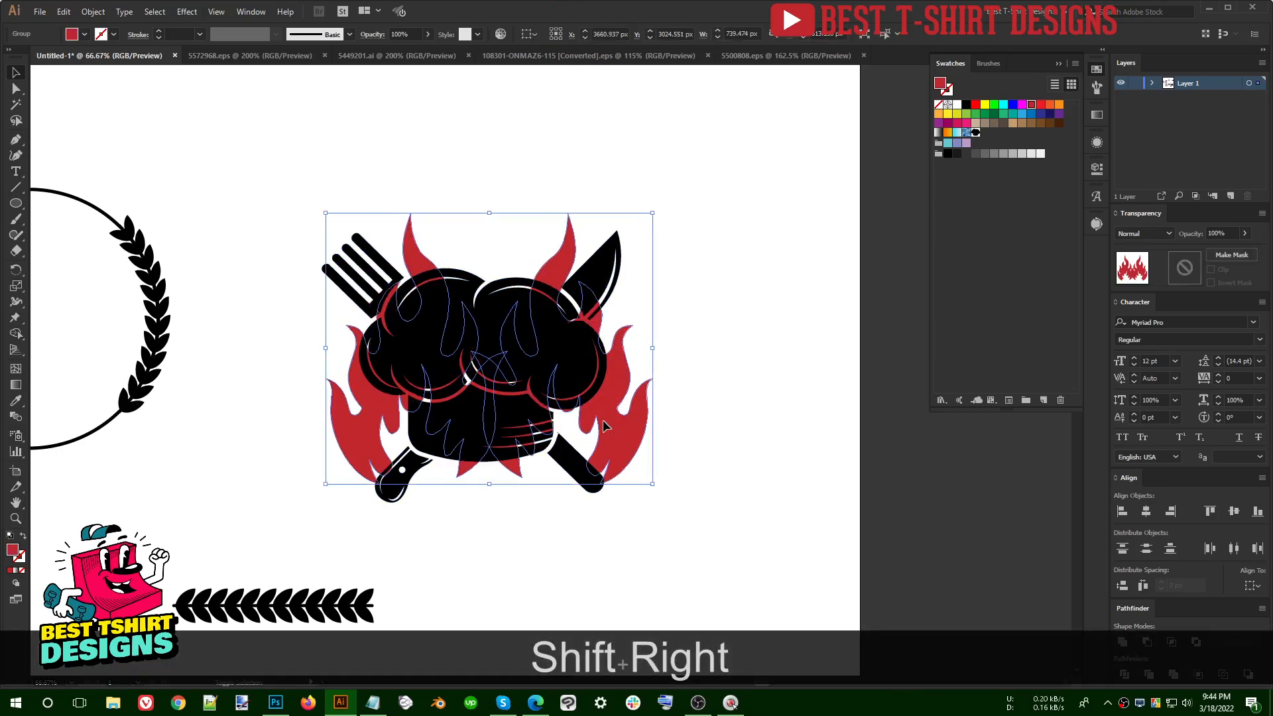
key(Up)
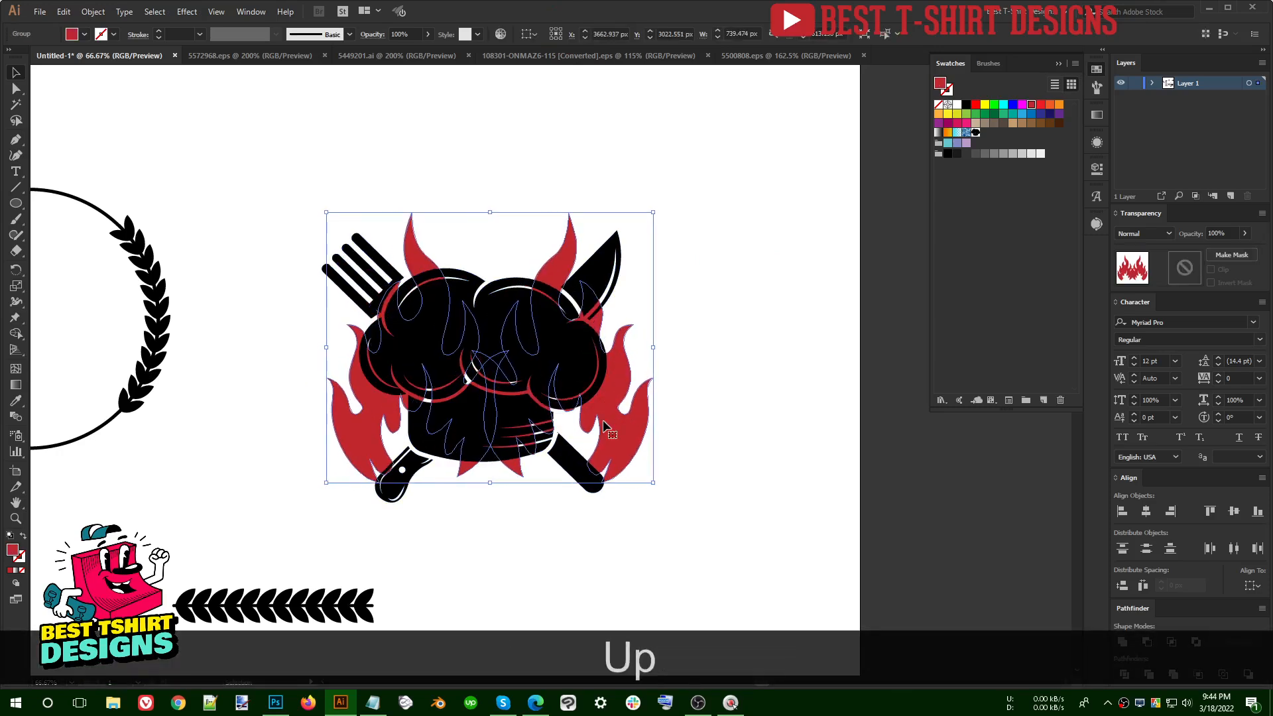
click(703, 354)
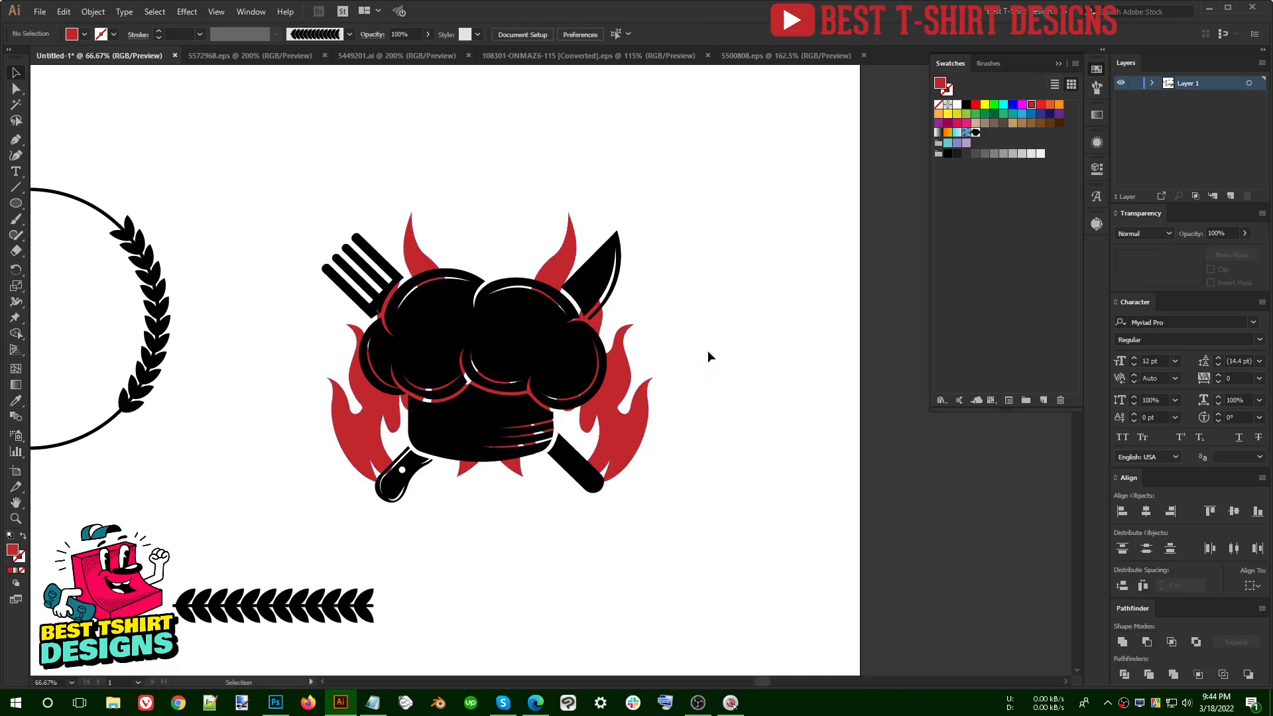
Step: Move the middle flame from the original row behind the chef hat, with its tip rising between the two red flames
scroll(708, 357, up, 1)
scroll(706, 356, down, 2)
scroll(611, 272, up, 4)
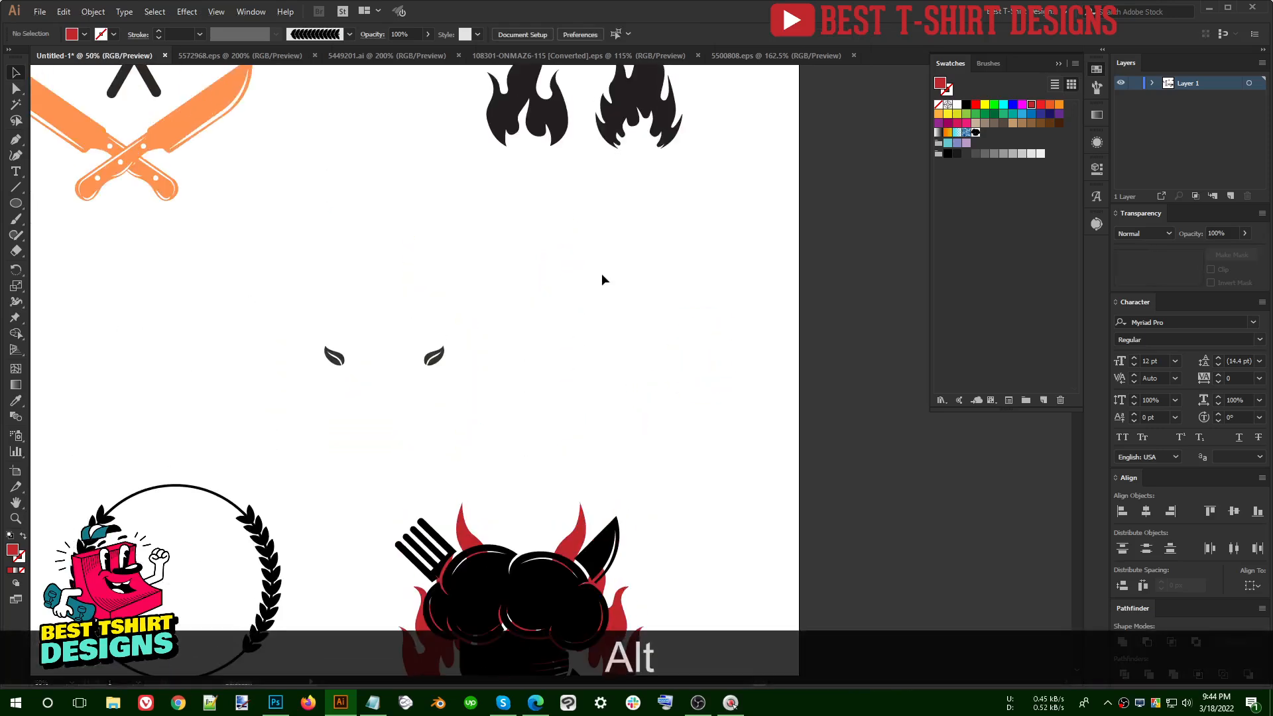
scroll(610, 271, down, 1)
scroll(637, 258, up, 1)
drag(566, 185, 555, 471)
click(645, 449)
scroll(645, 448, down, 1)
scroll(563, 520, up, 3)
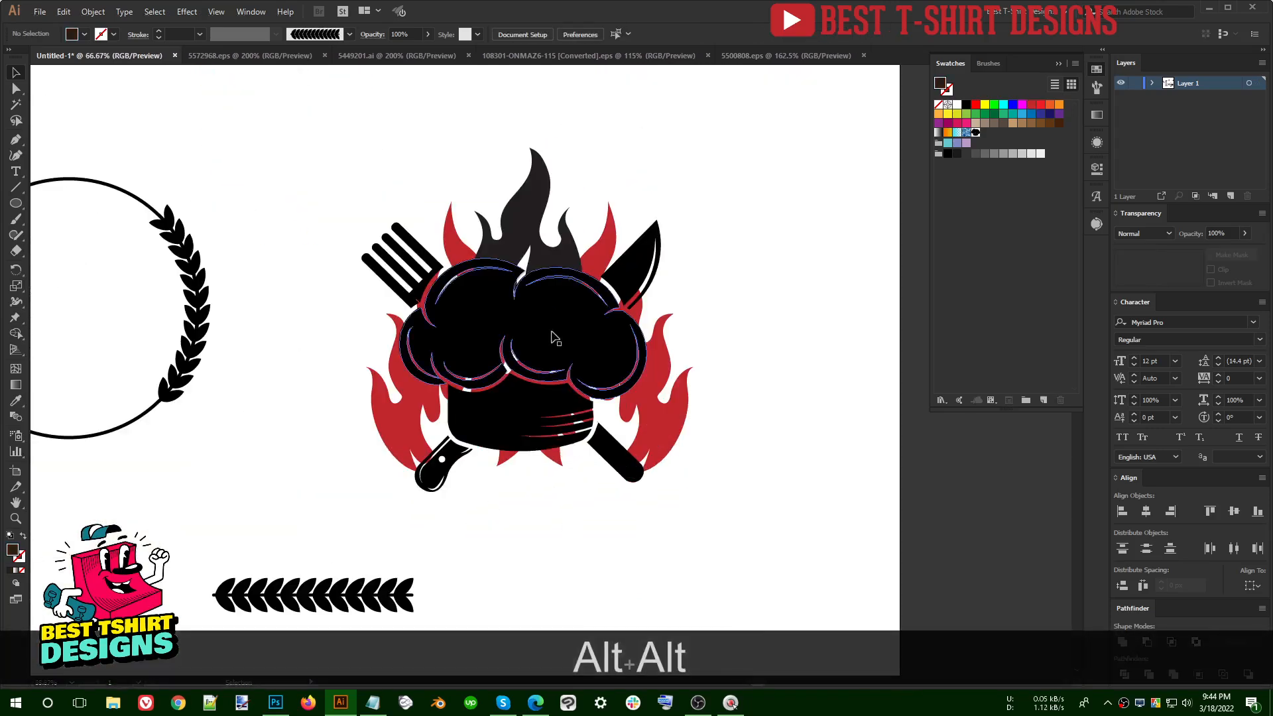
Step: Fill the central flame above the hat with the same red as the side flames
click(528, 202)
click(1031, 104)
click(777, 351)
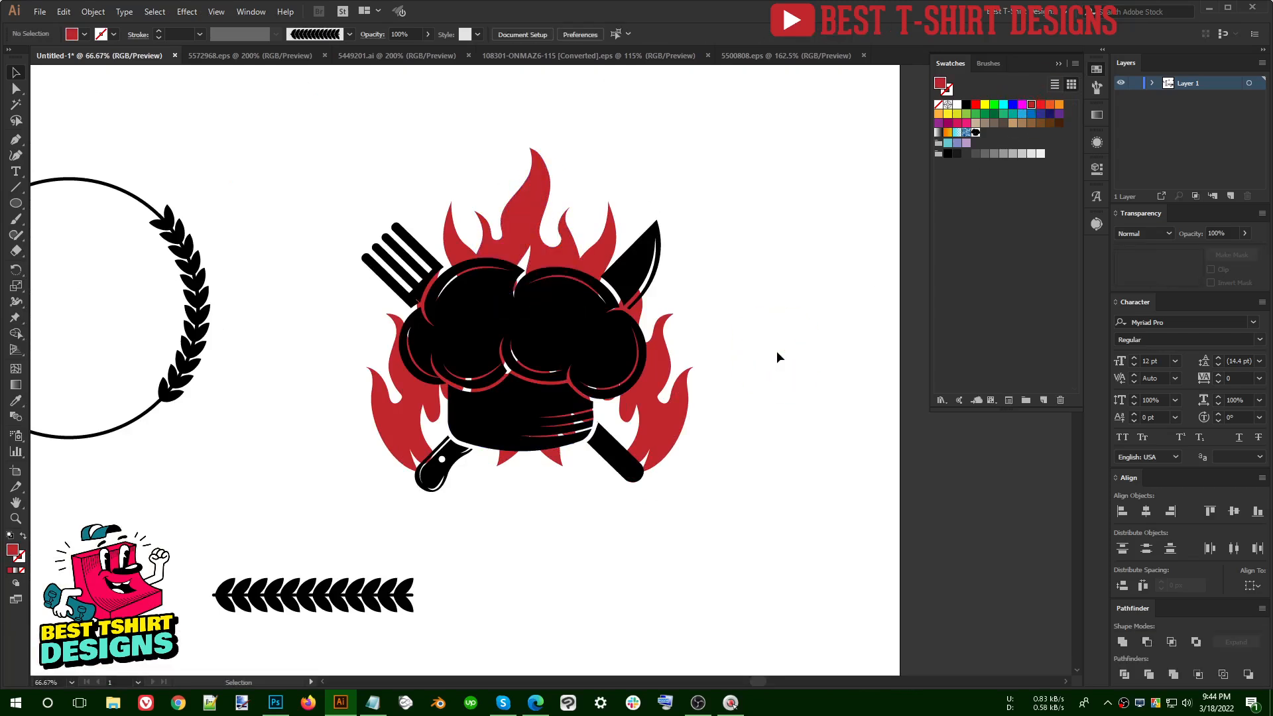
Step: Unite the central flame and the side flame group into one red shape
click(656, 388)
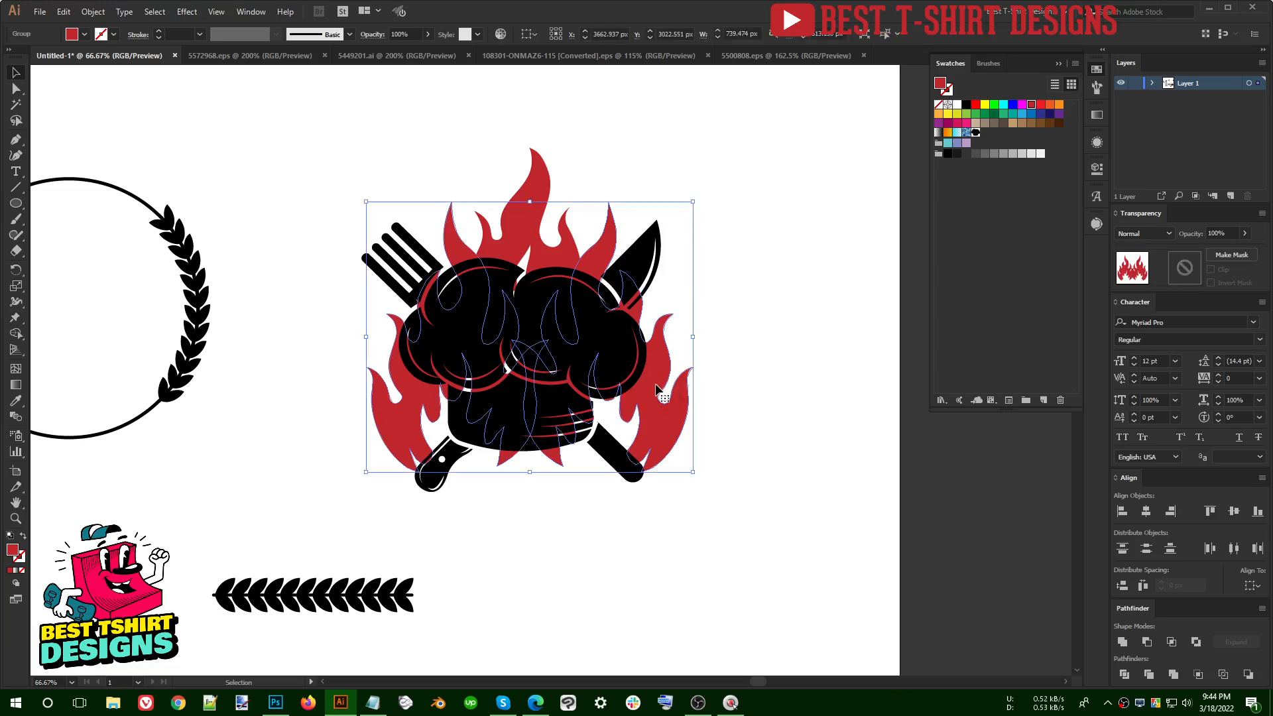
shift+click(540, 189)
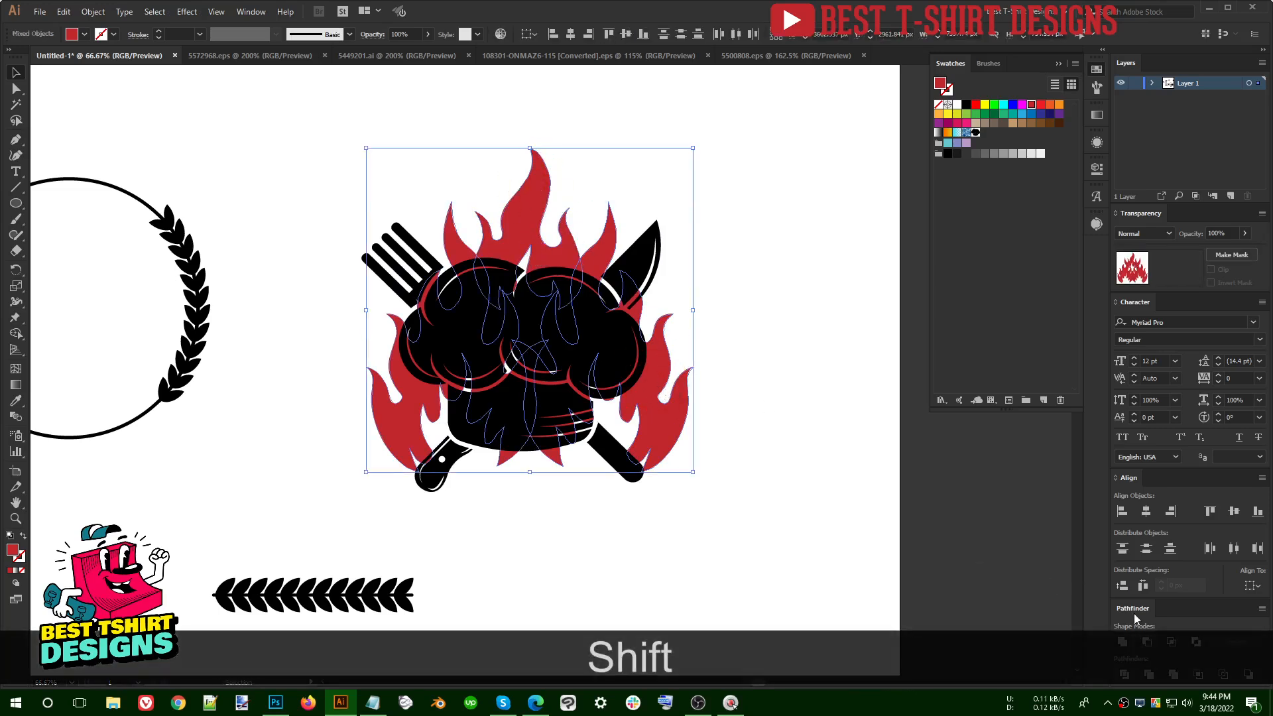
click(1123, 642)
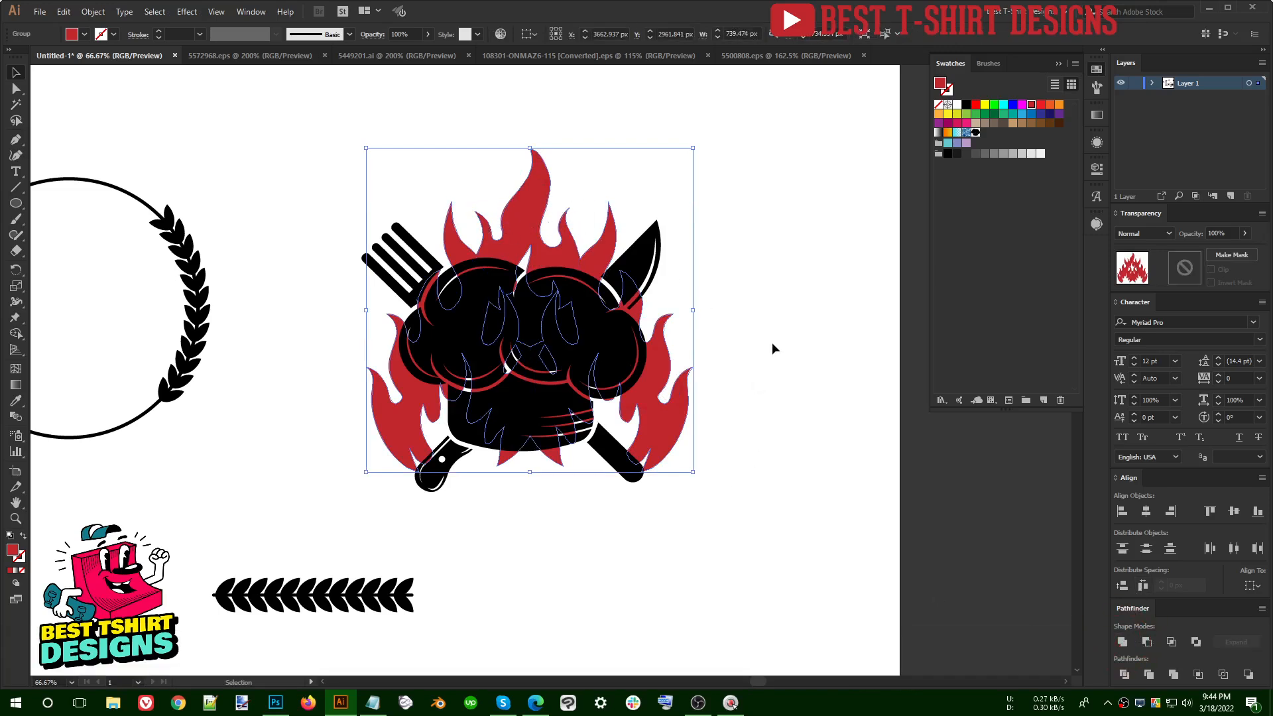
click(742, 444)
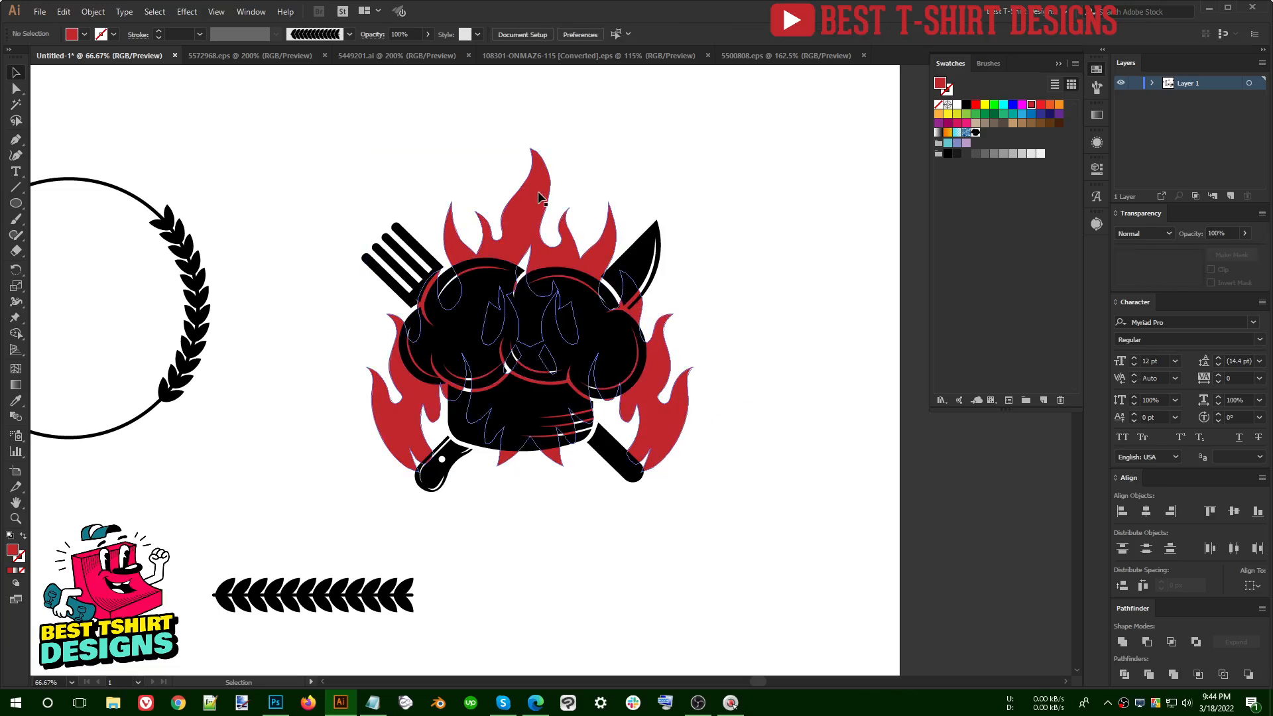
Step: Offset the path of the chef hat, fork and knife group by 10 px with round joins
click(634, 250)
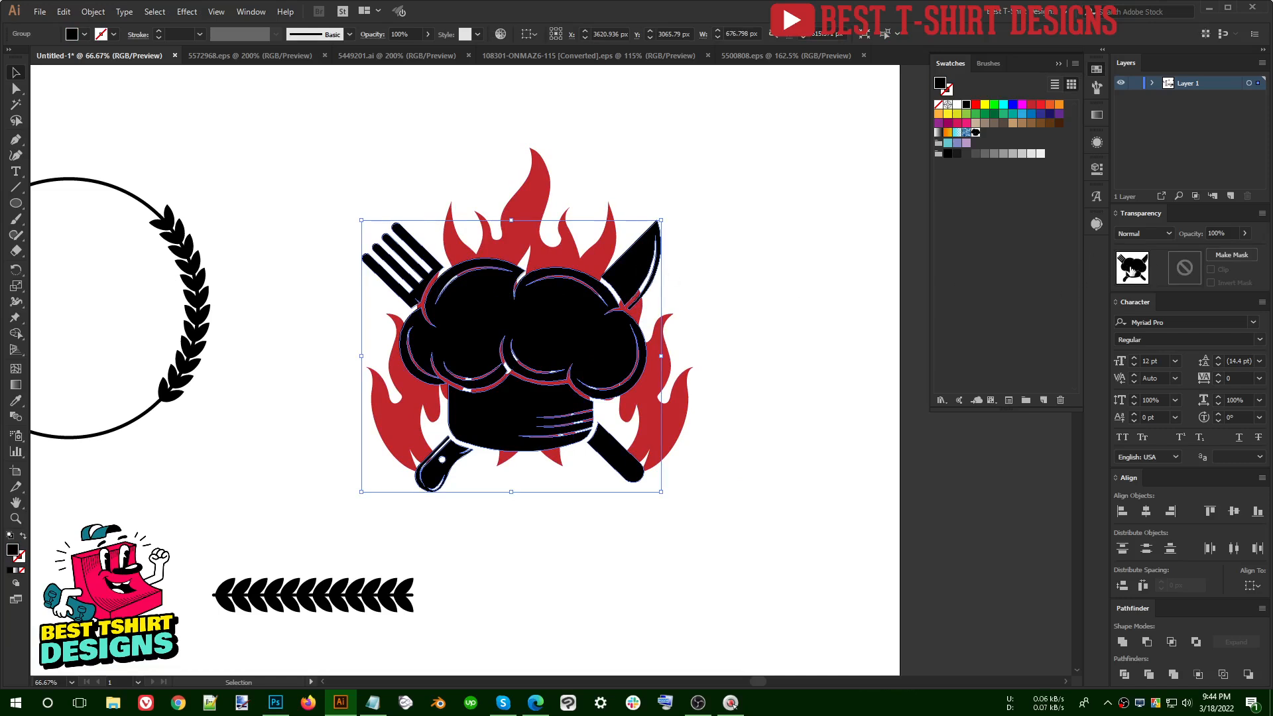
click(682, 355)
click(685, 388)
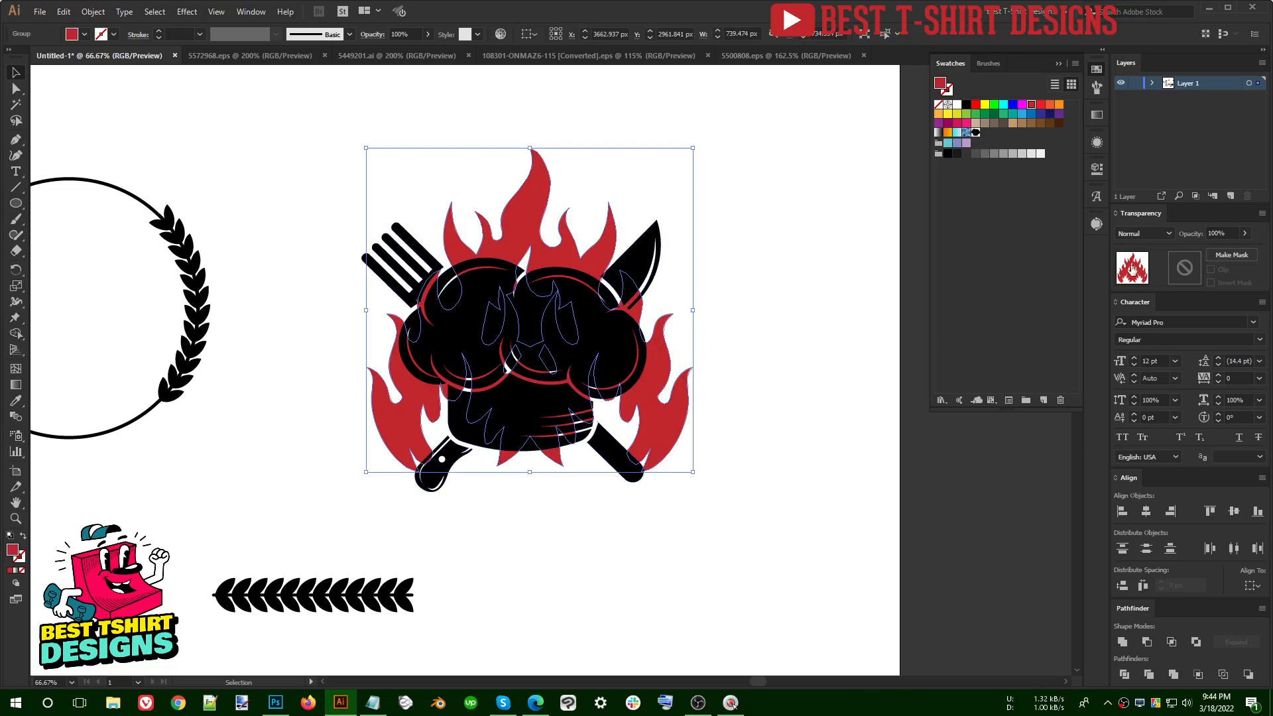
click(653, 243)
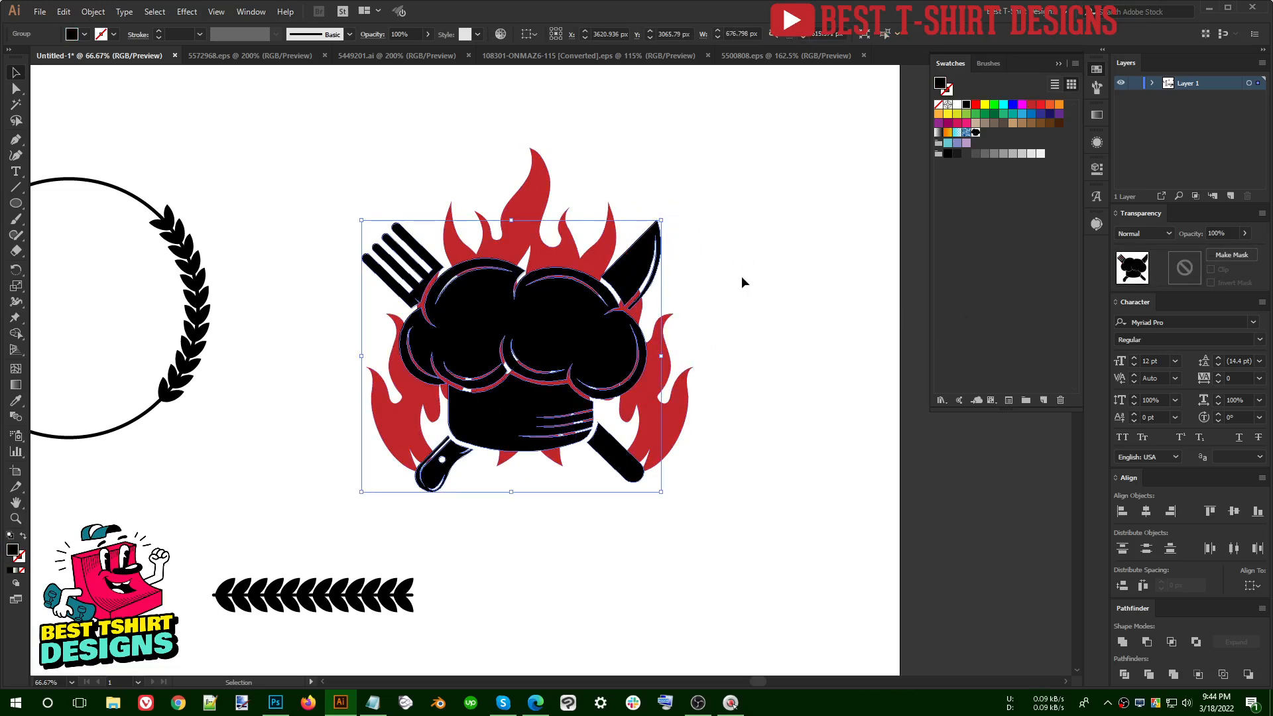
key(ctrl+alt)
key(ctrl+alt+f)
click(735, 425)
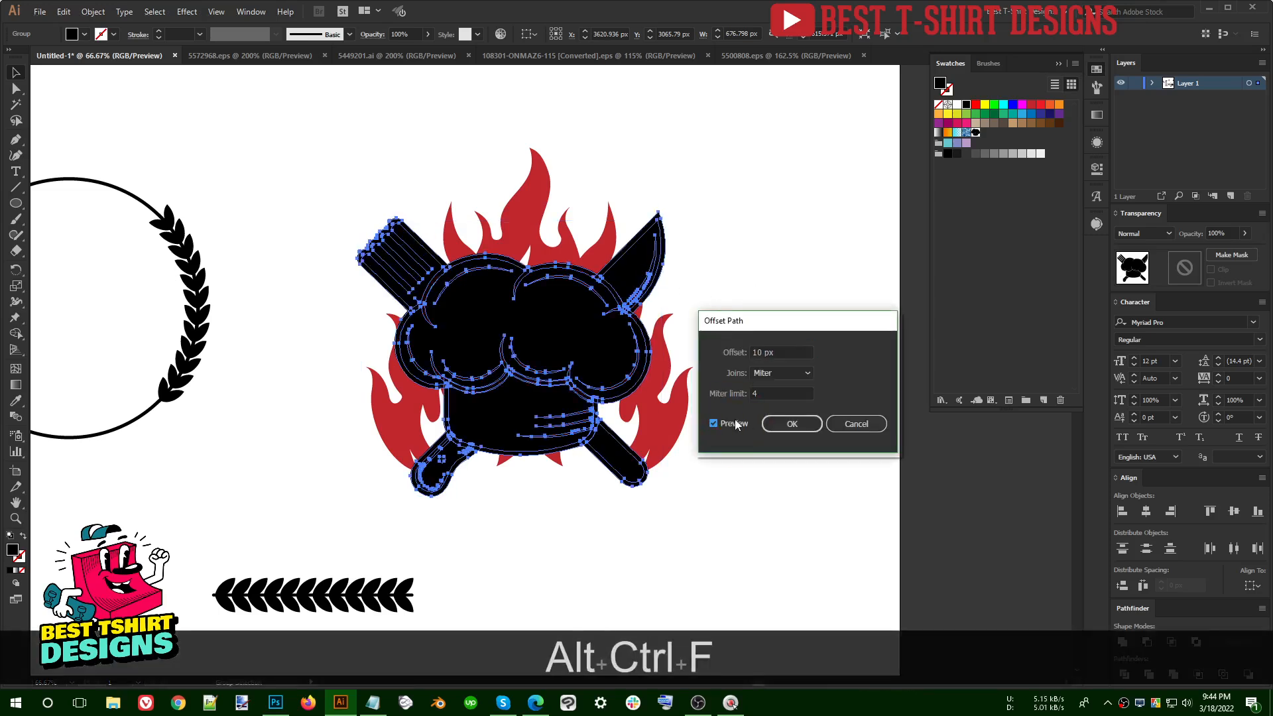
drag(758, 329, 770, 259)
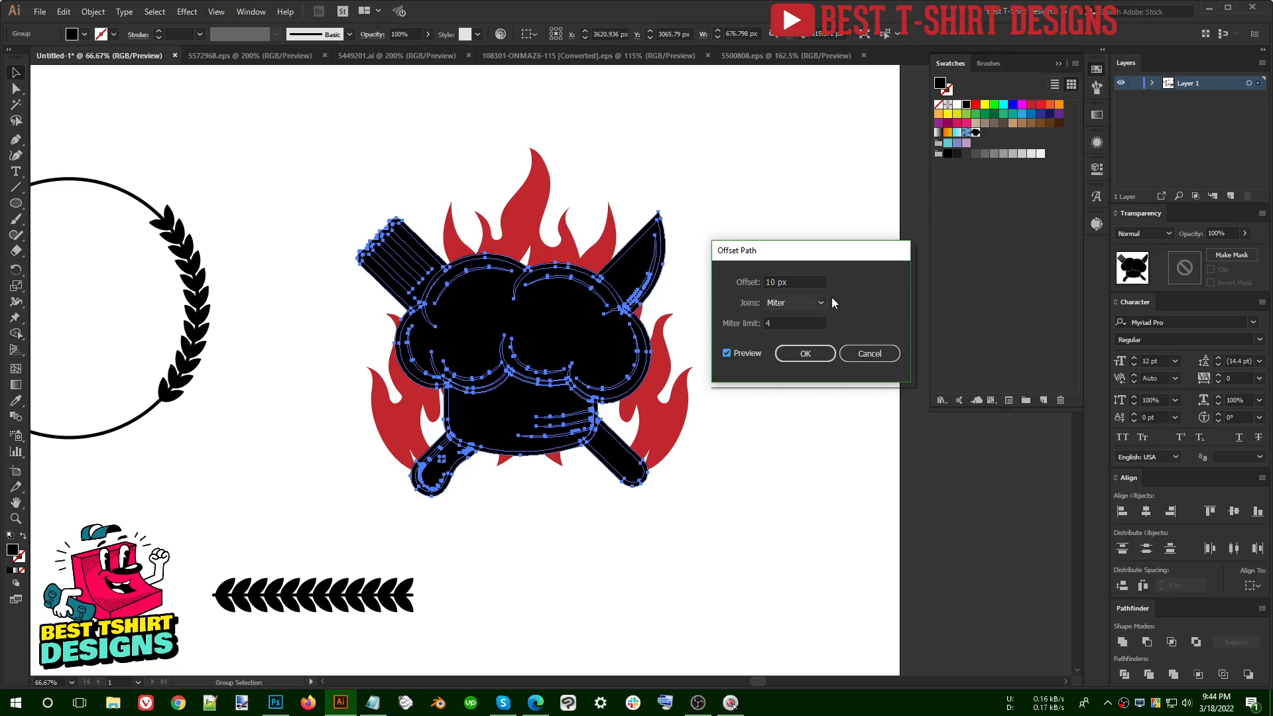
click(796, 305)
click(790, 333)
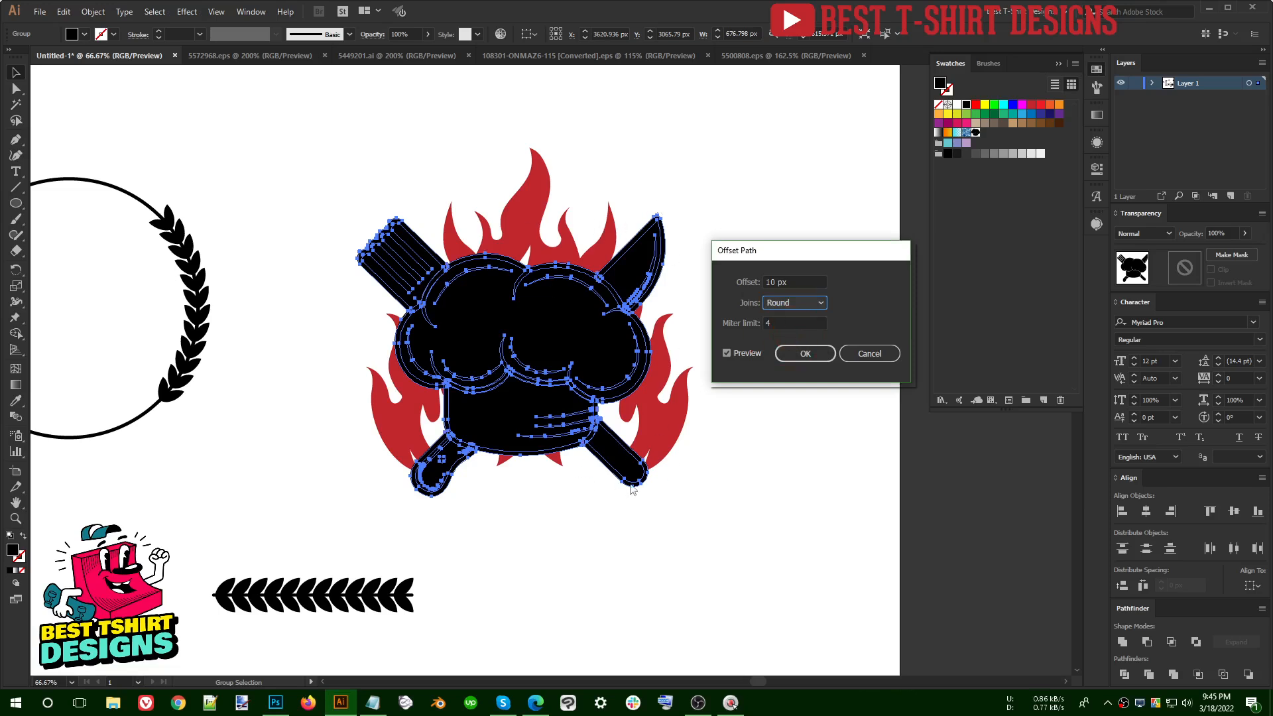
click(804, 353)
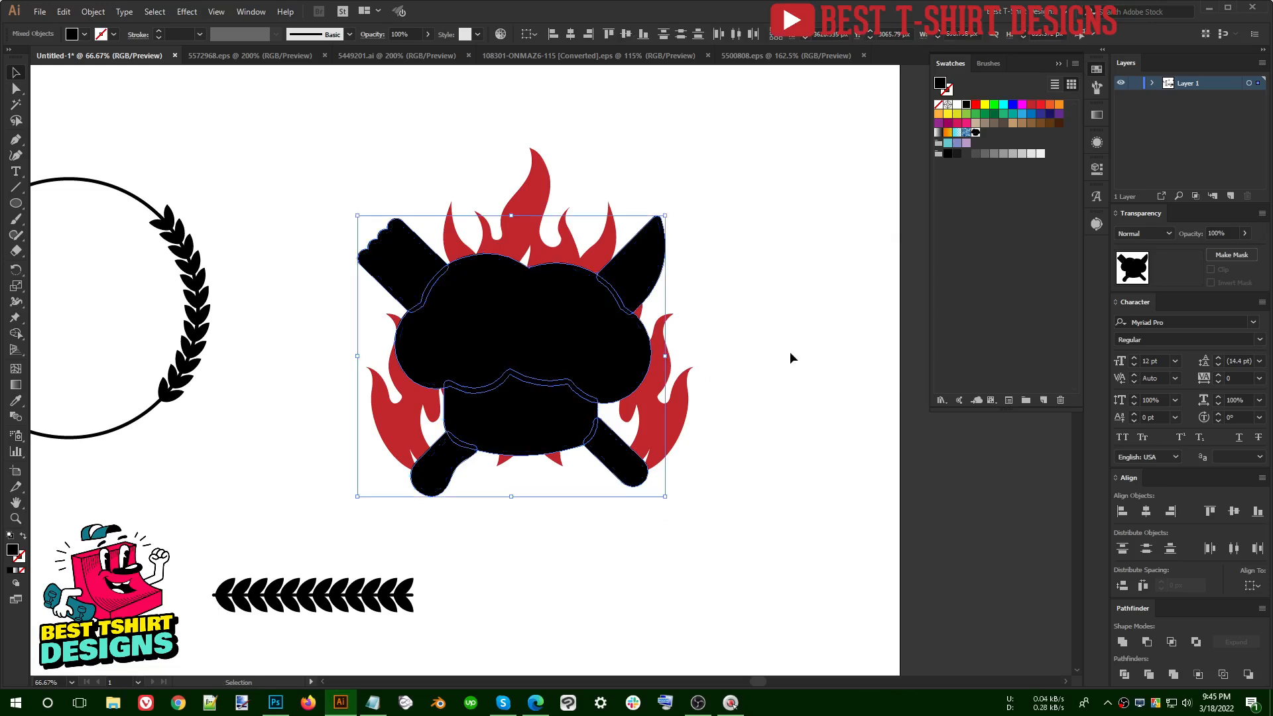
Step: Unite the offset chef hat, fork and knife outlines into one silhouette and paste it in place in front of the artwork
click(1122, 642)
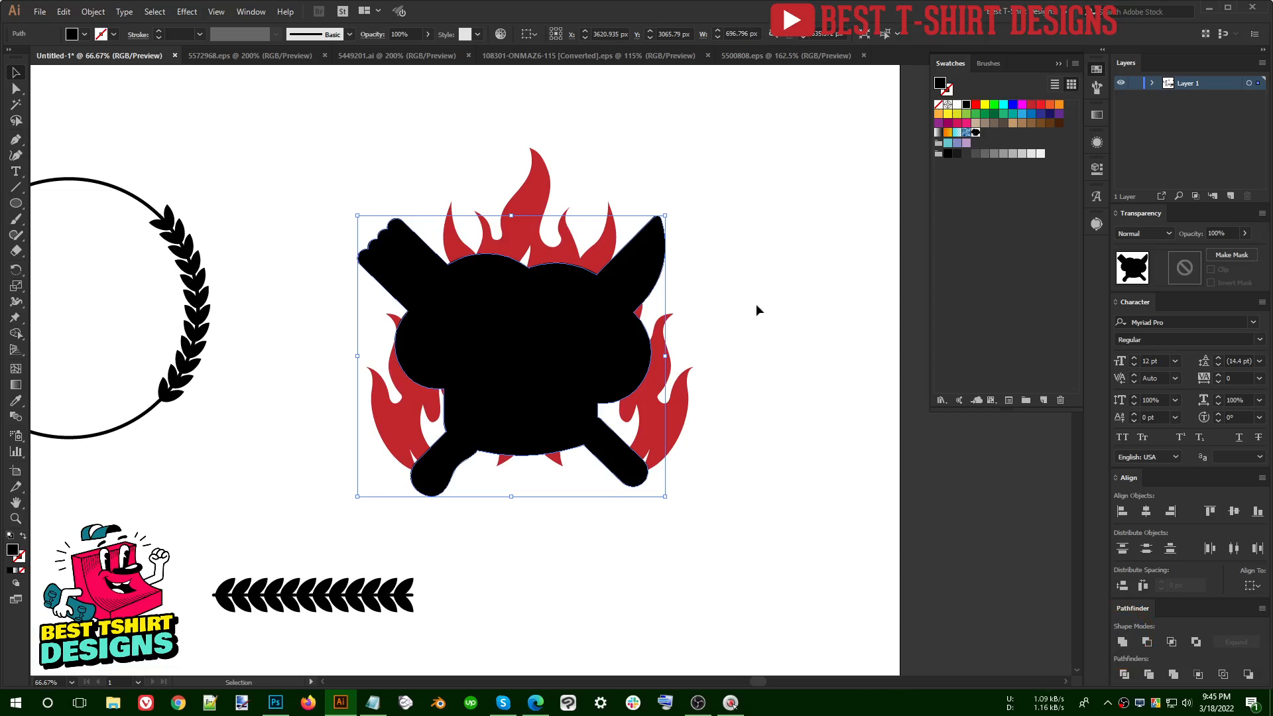
key(ctrl+x)
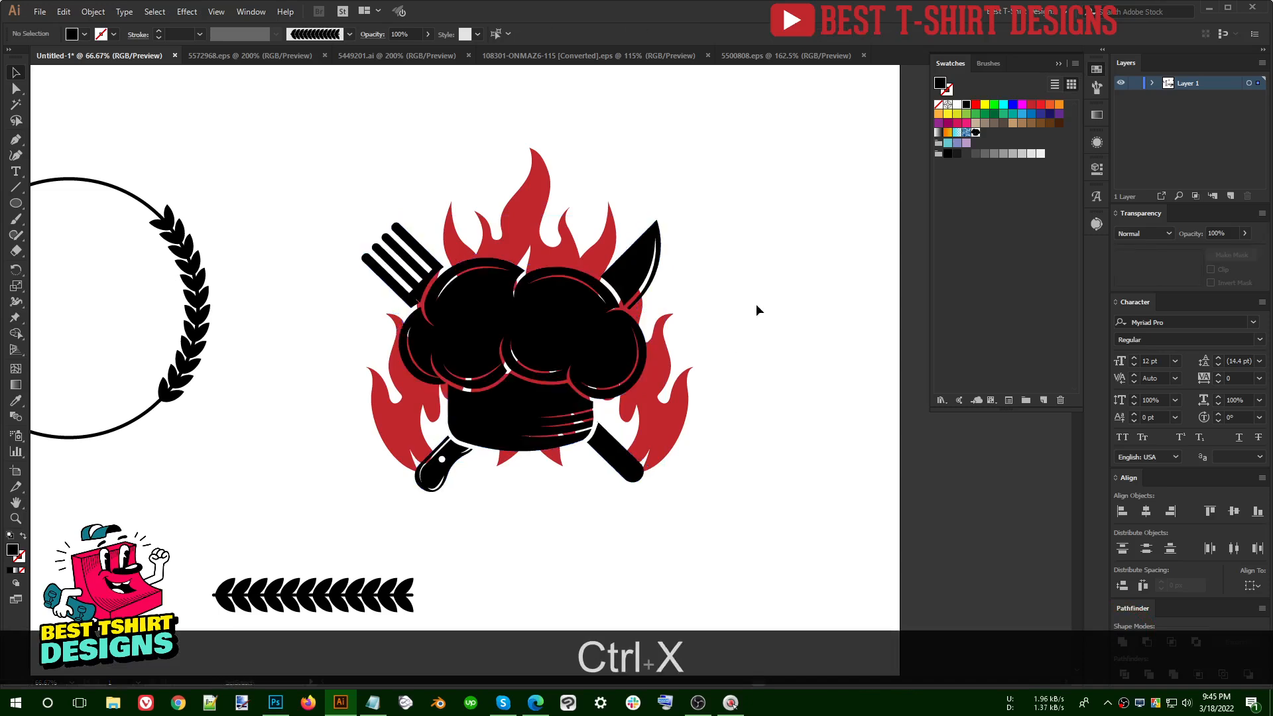
click(756, 305)
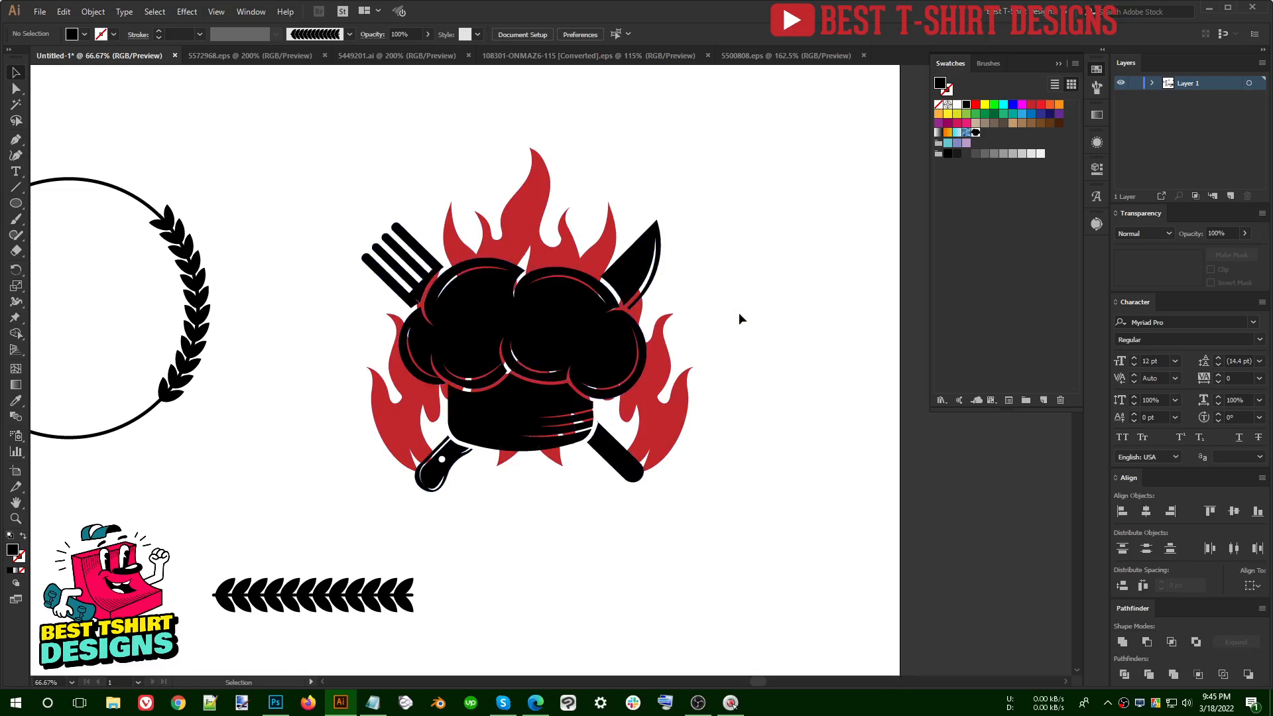
key(ctrl+f)
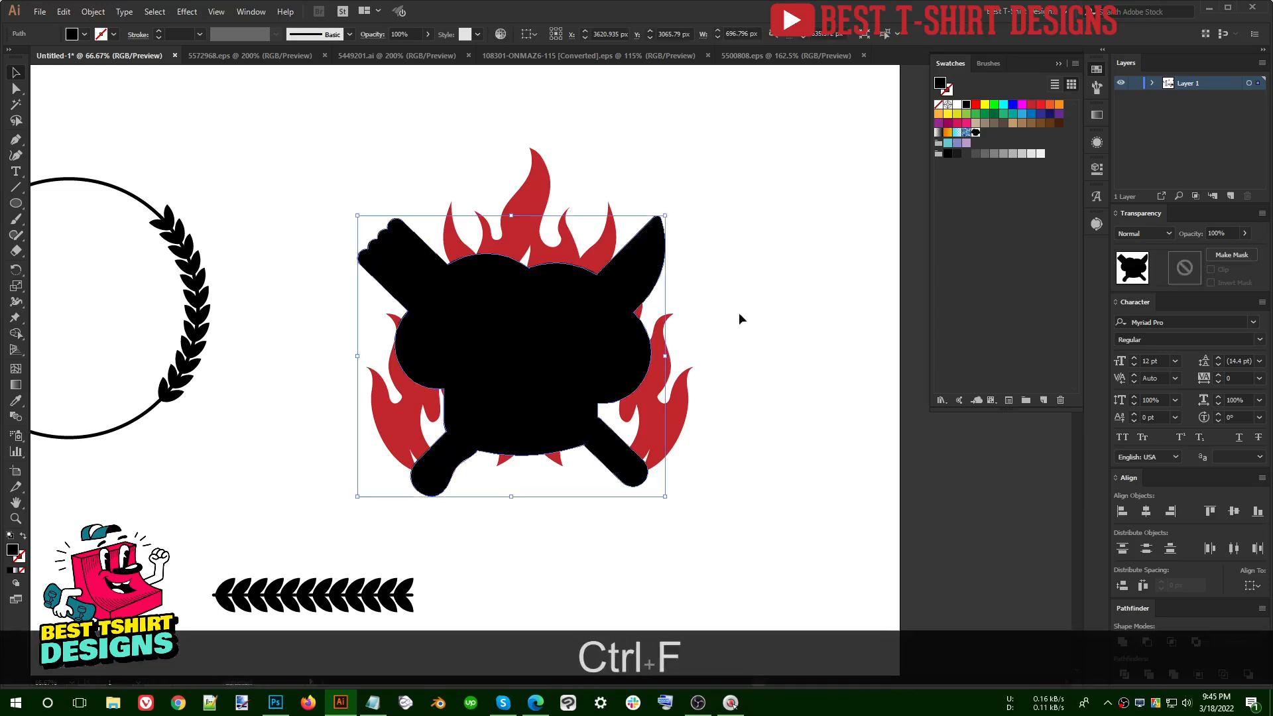
Step: Try to subtract the hat and utensils silhouette from the red flames with Minus Front, and undo it
shift+click(684, 409)
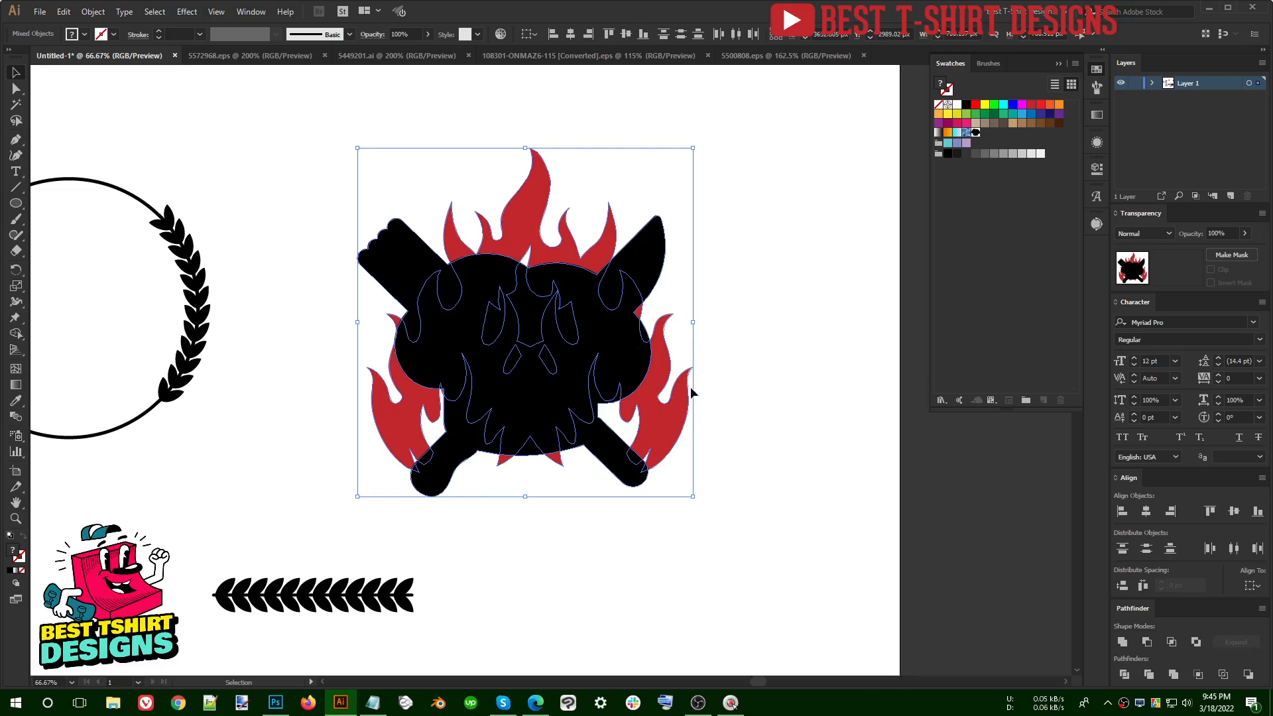
click(778, 374)
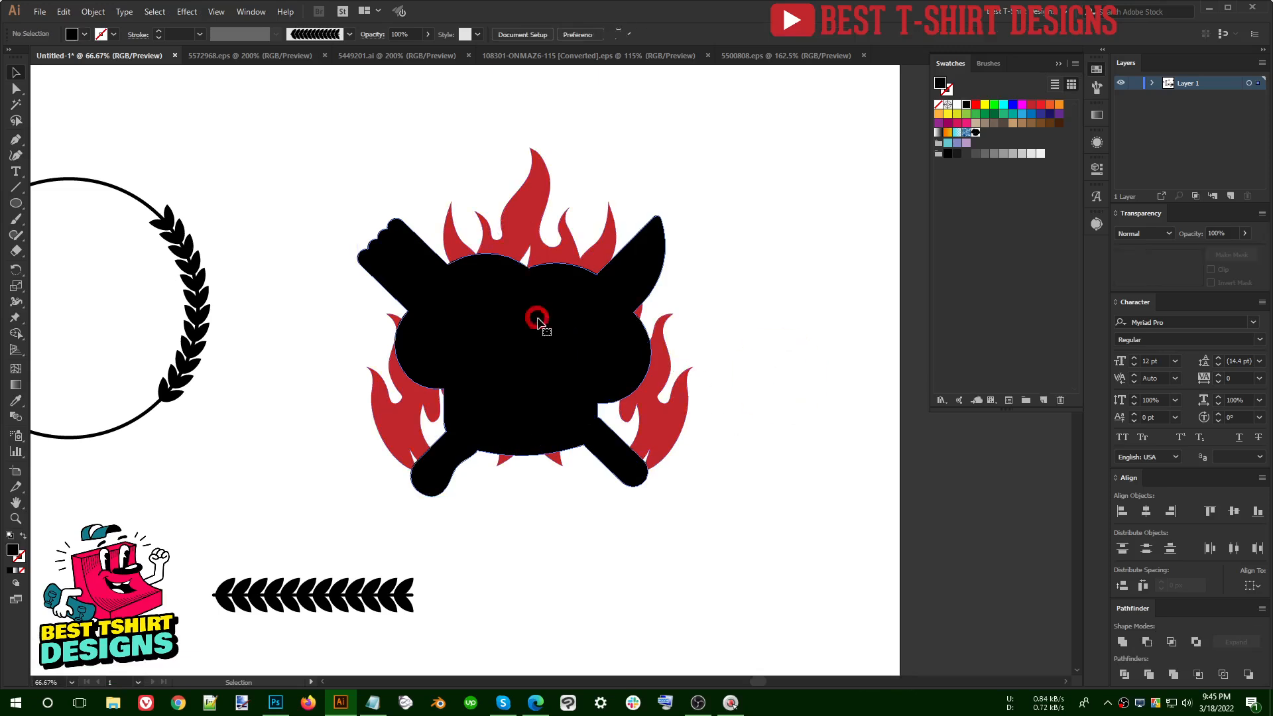
click(540, 325)
click(683, 414)
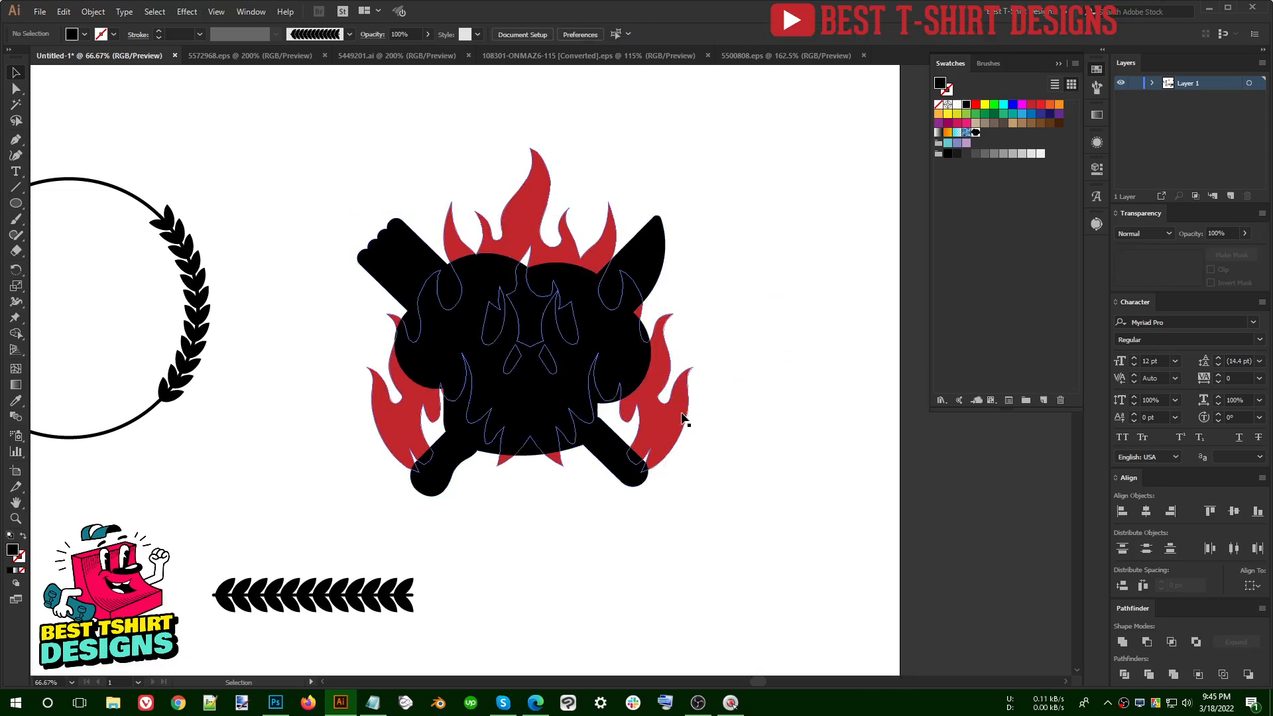
click(788, 394)
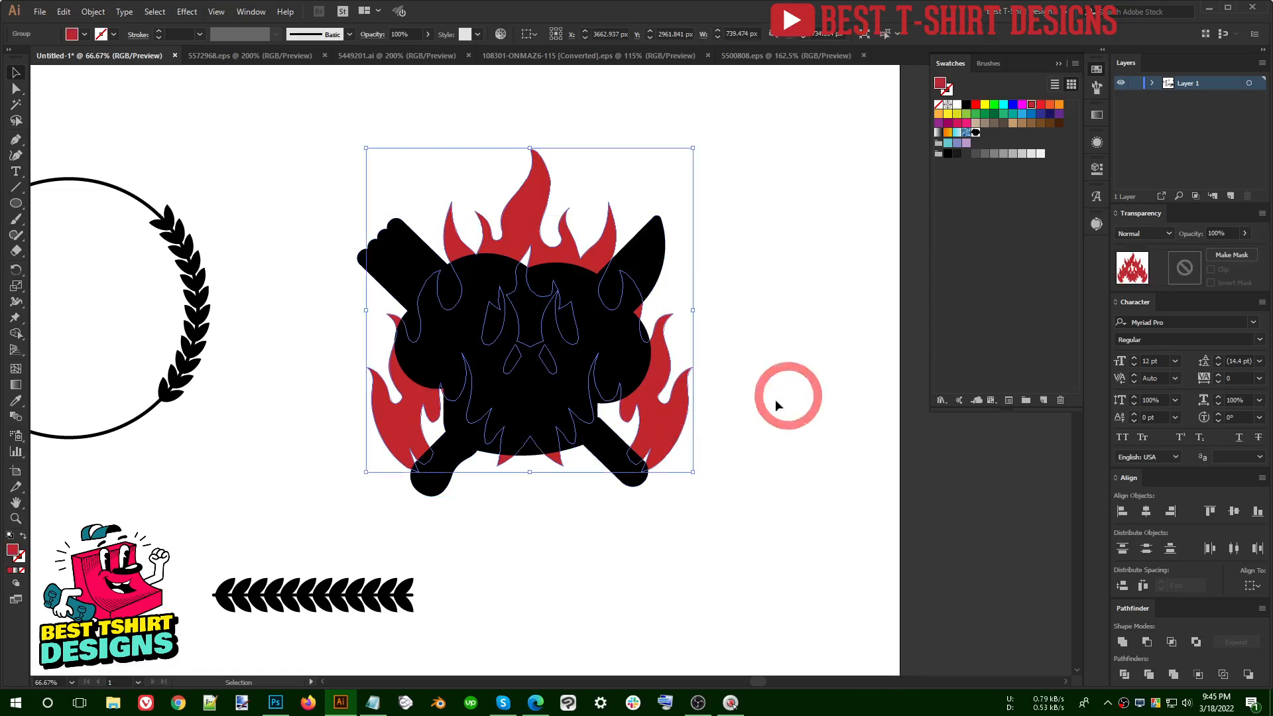
shift+click(609, 453)
shift+click(610, 453)
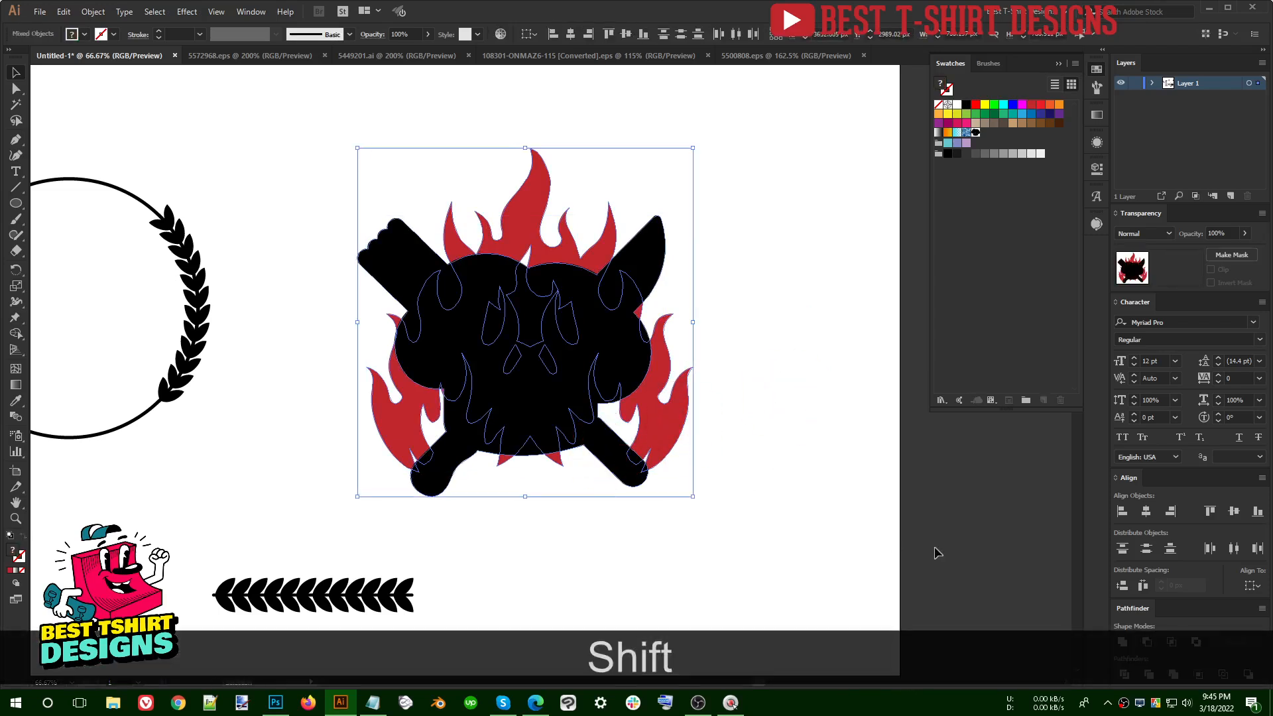
click(1144, 642)
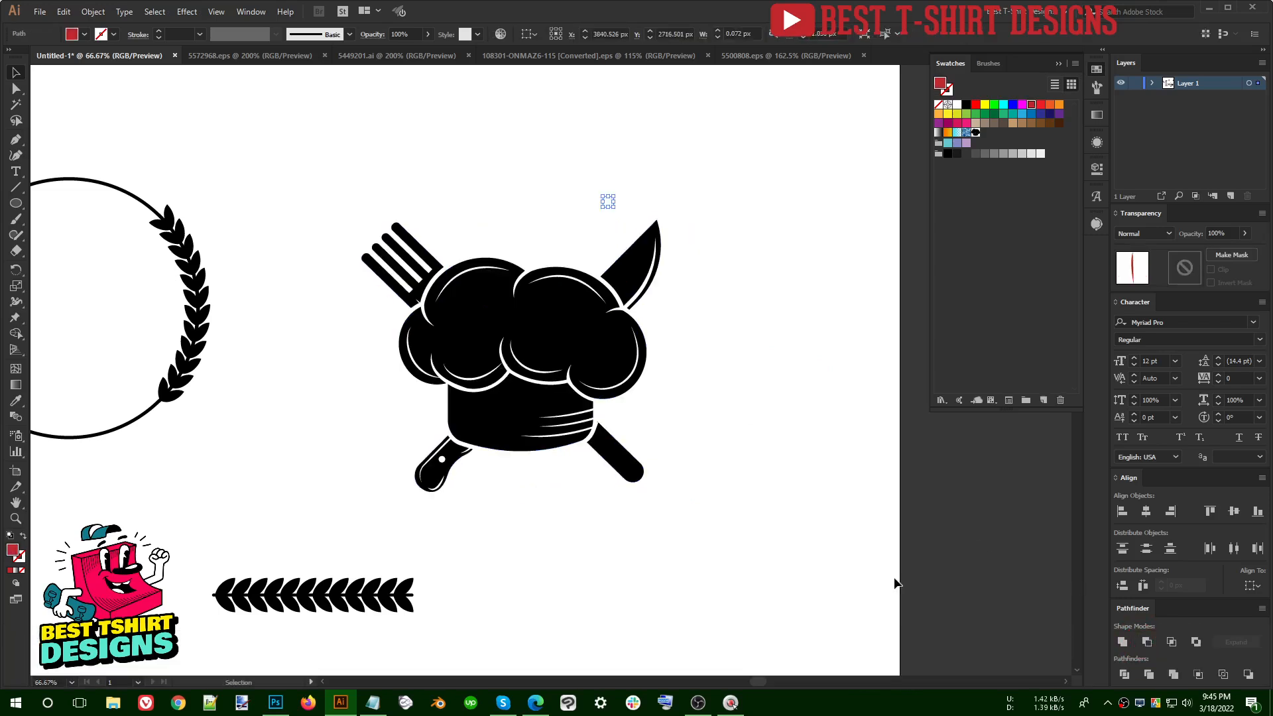
key(ctrl+z)
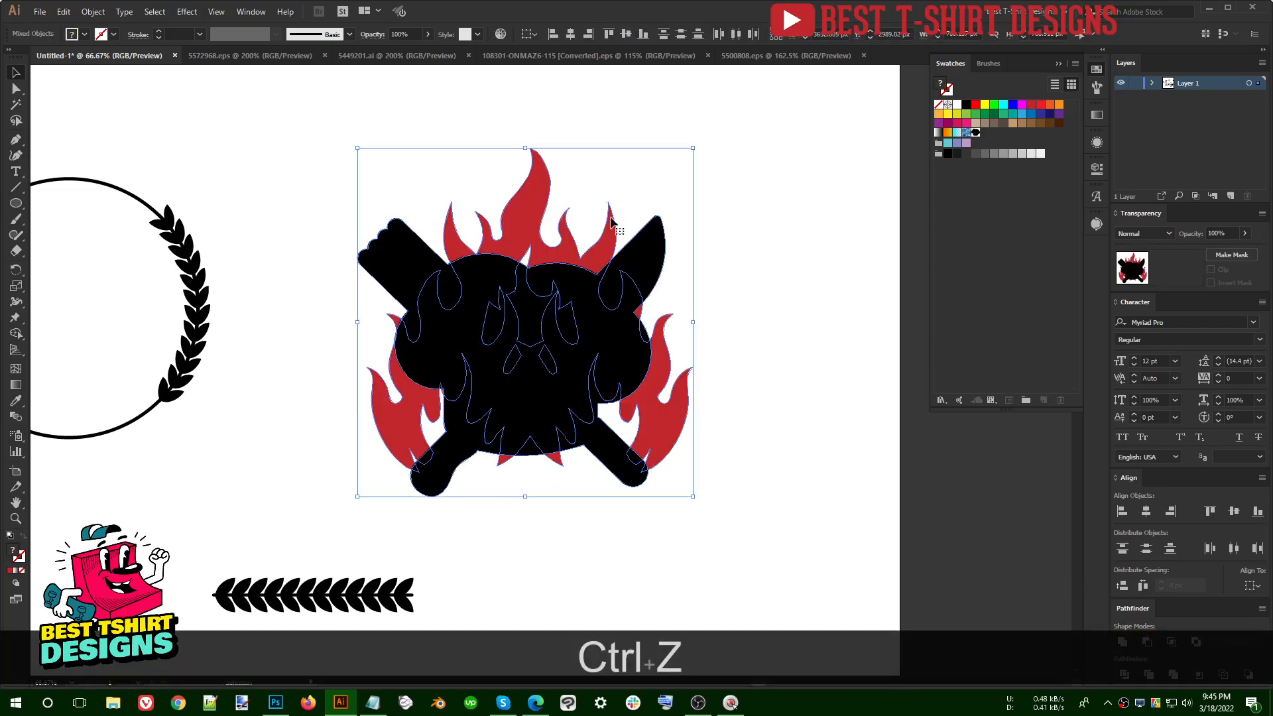
Step: Erase the stray sliver crossing over at the tip of the upper flame beside the knife blade
alt+scroll(610, 198, up, 10)
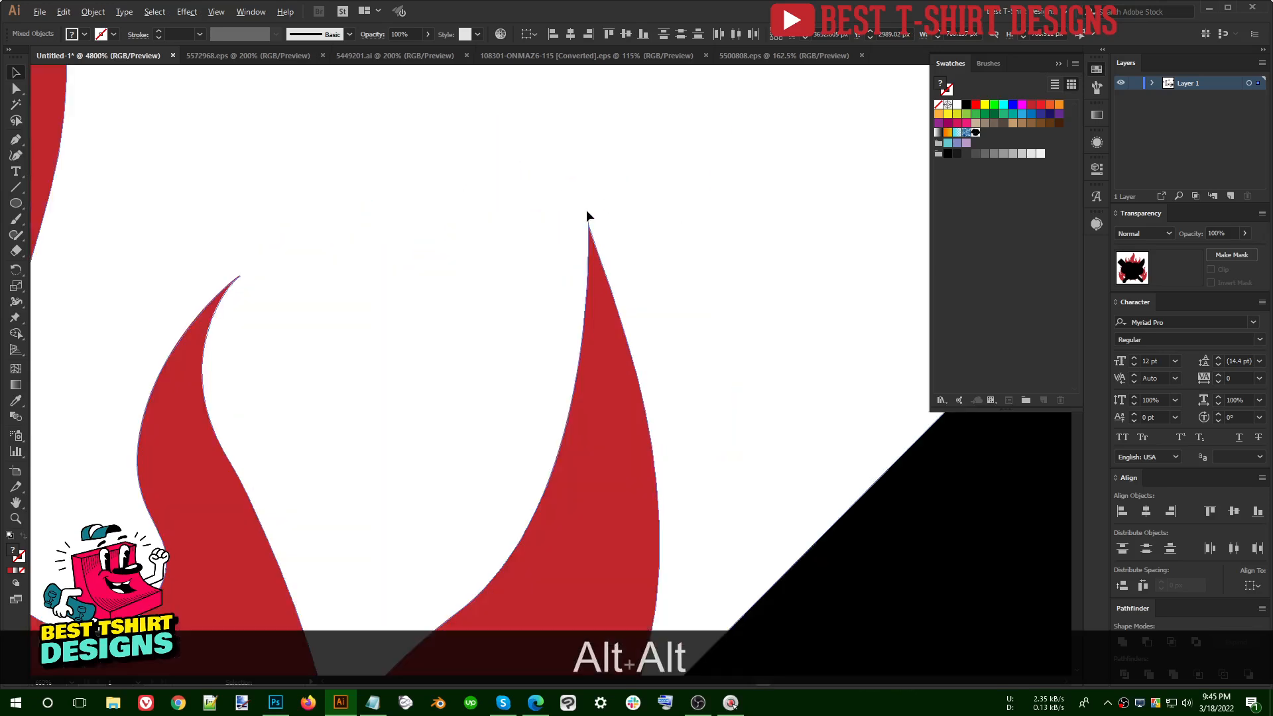
alt+scroll(586, 242, up, 2)
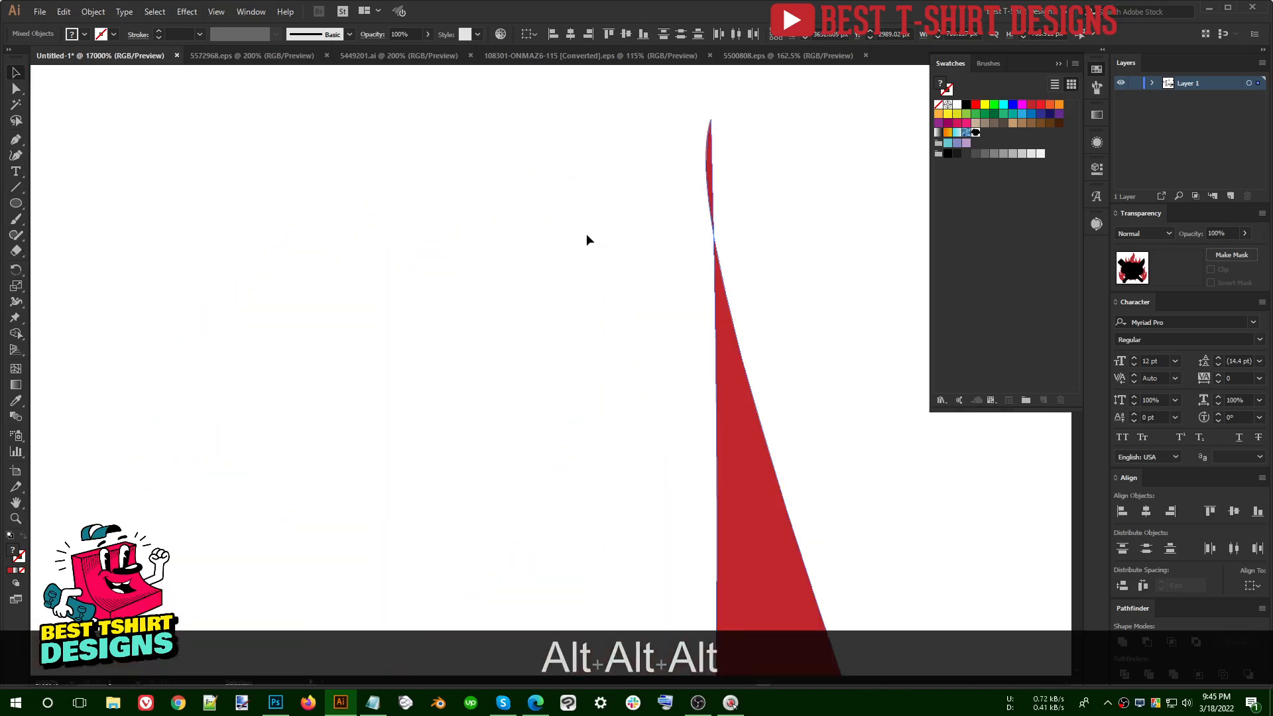
scroll(652, 219, right, 2)
key(shift+e)
drag(588, 159, 691, 242)
alt+scroll(549, 227, down, 10)
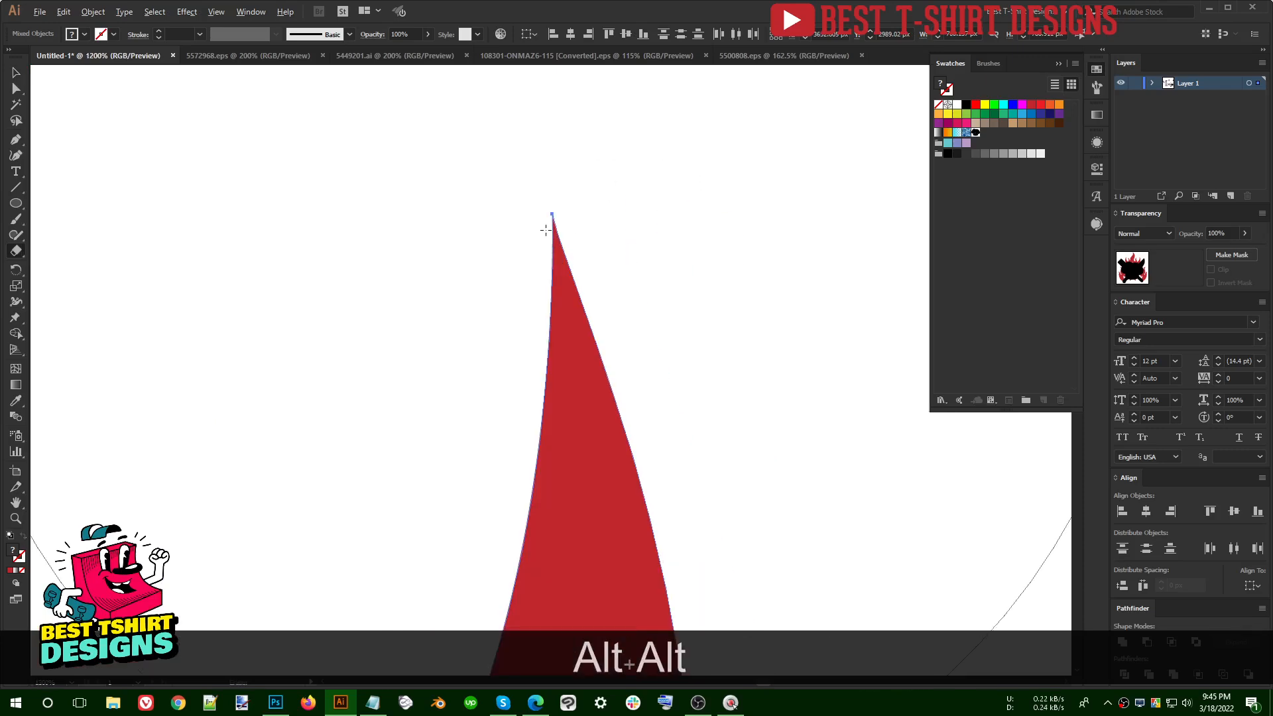
alt+scroll(560, 229, down, 4)
Step: Subtract the black hat and utensils silhouette from the red flames to leave a clear gap around them
key(v)
scroll(541, 296, up, 2)
click(797, 387)
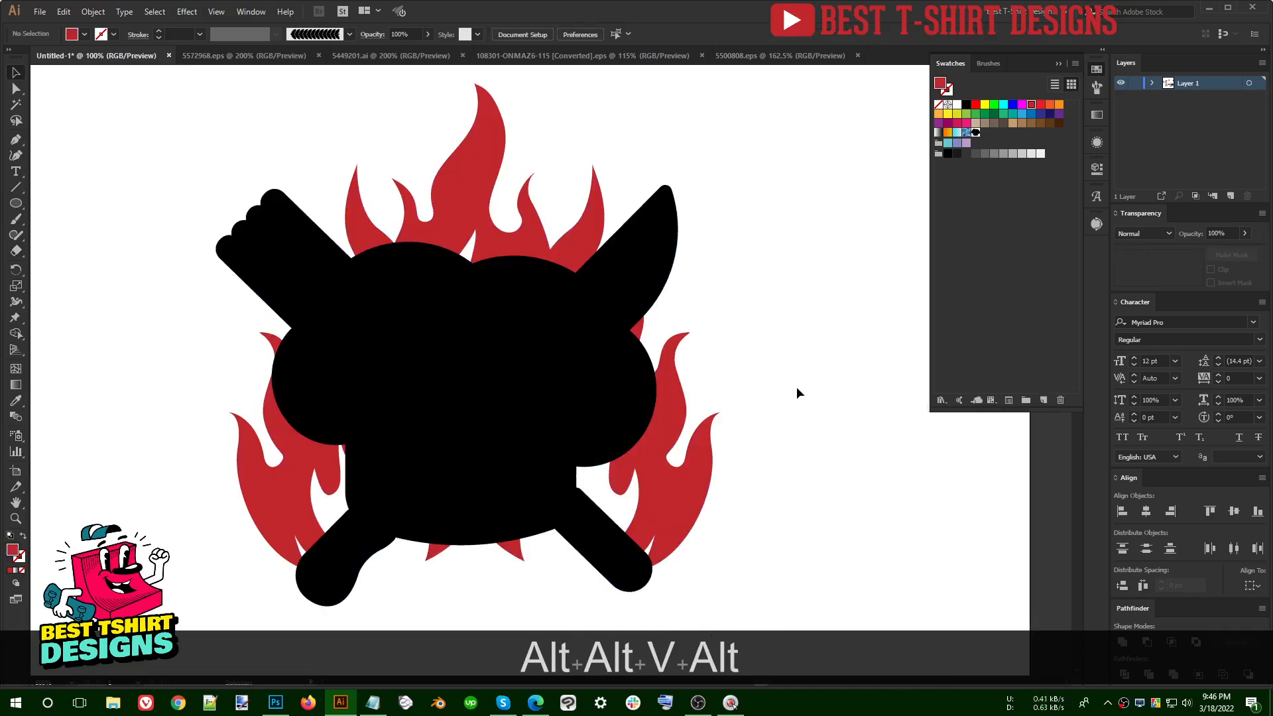
shift+click(678, 437)
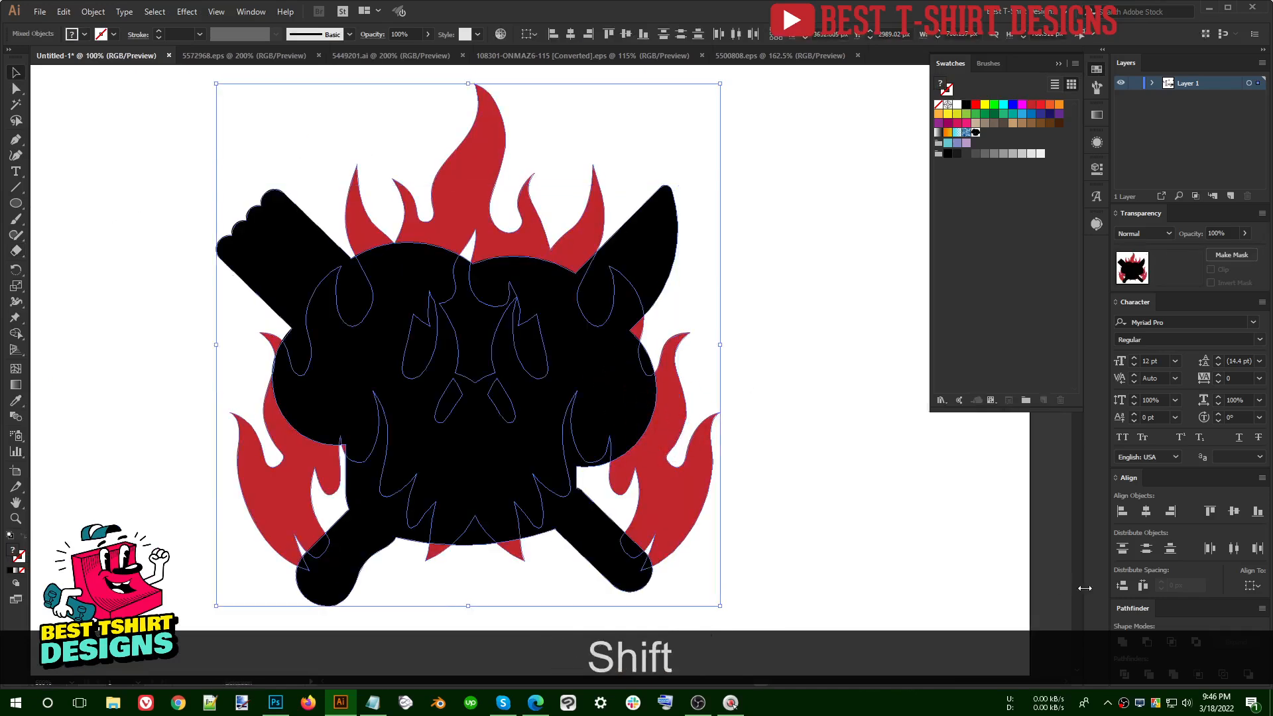
click(1147, 641)
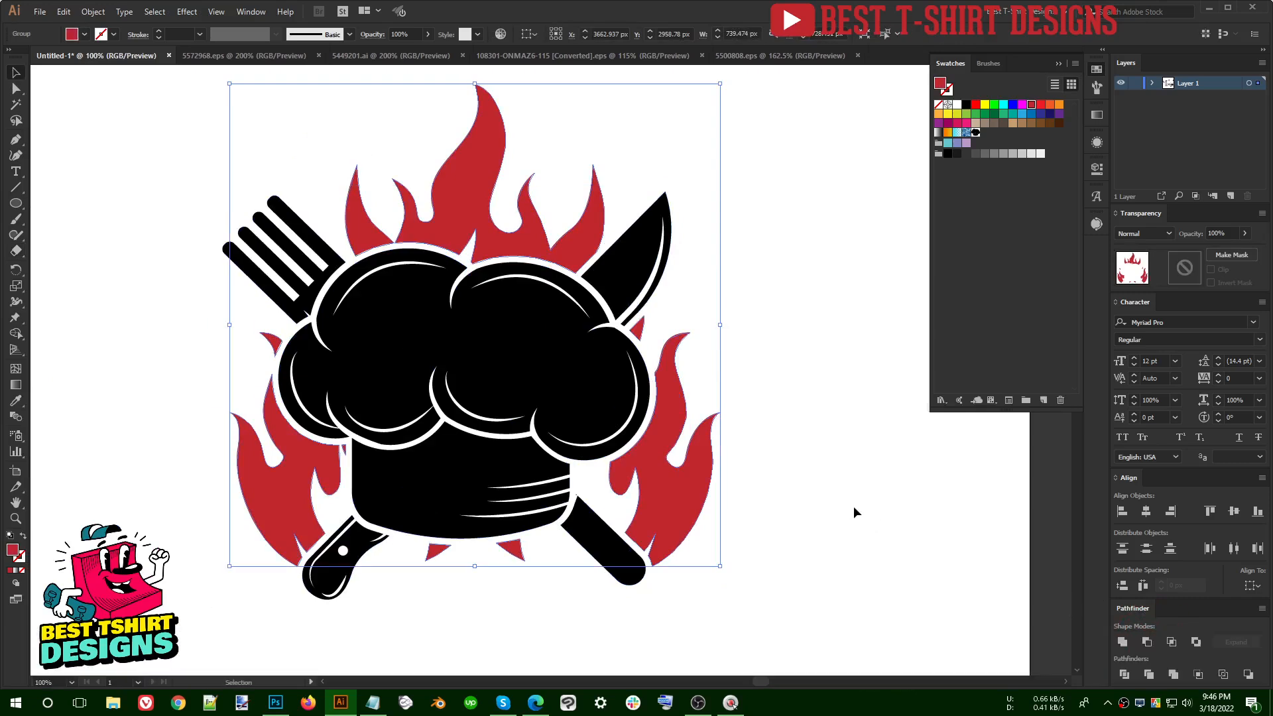
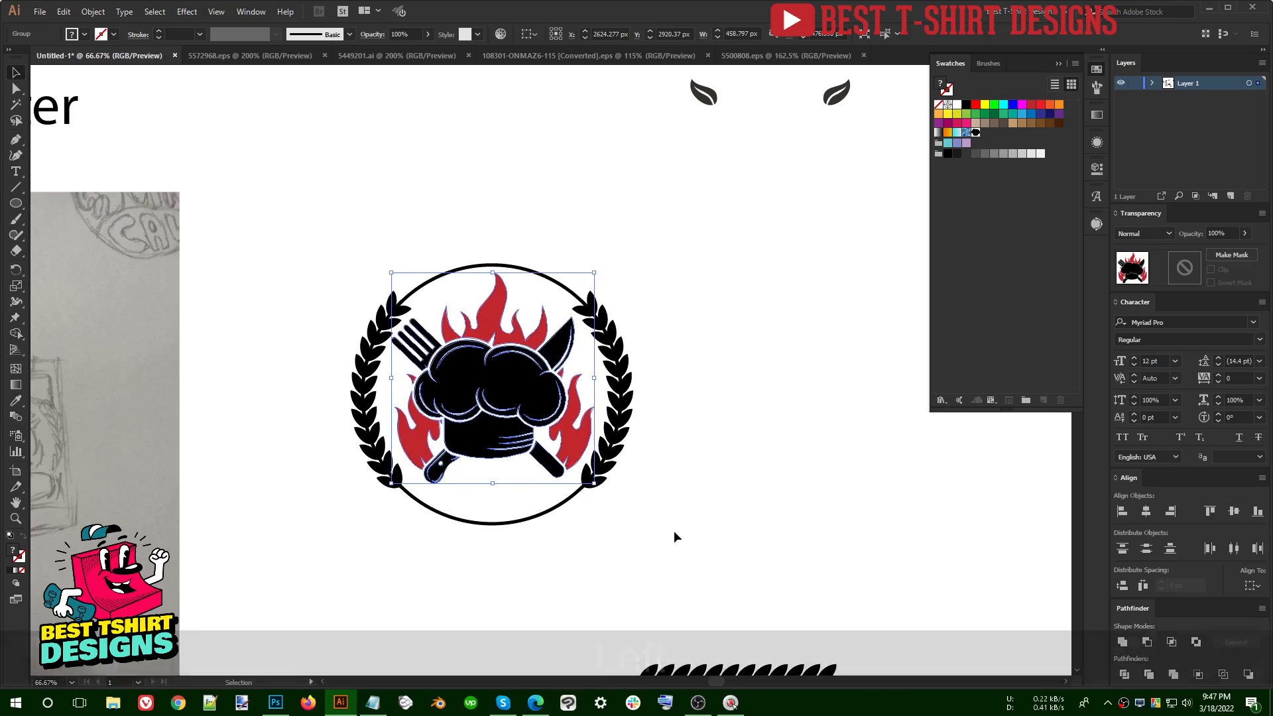
Step: Isolate the fork head inside the nested groups and nudge it 6 px right and 2 px down
click(675, 516)
scroll(451, 342, up, 2)
double_click(389, 338)
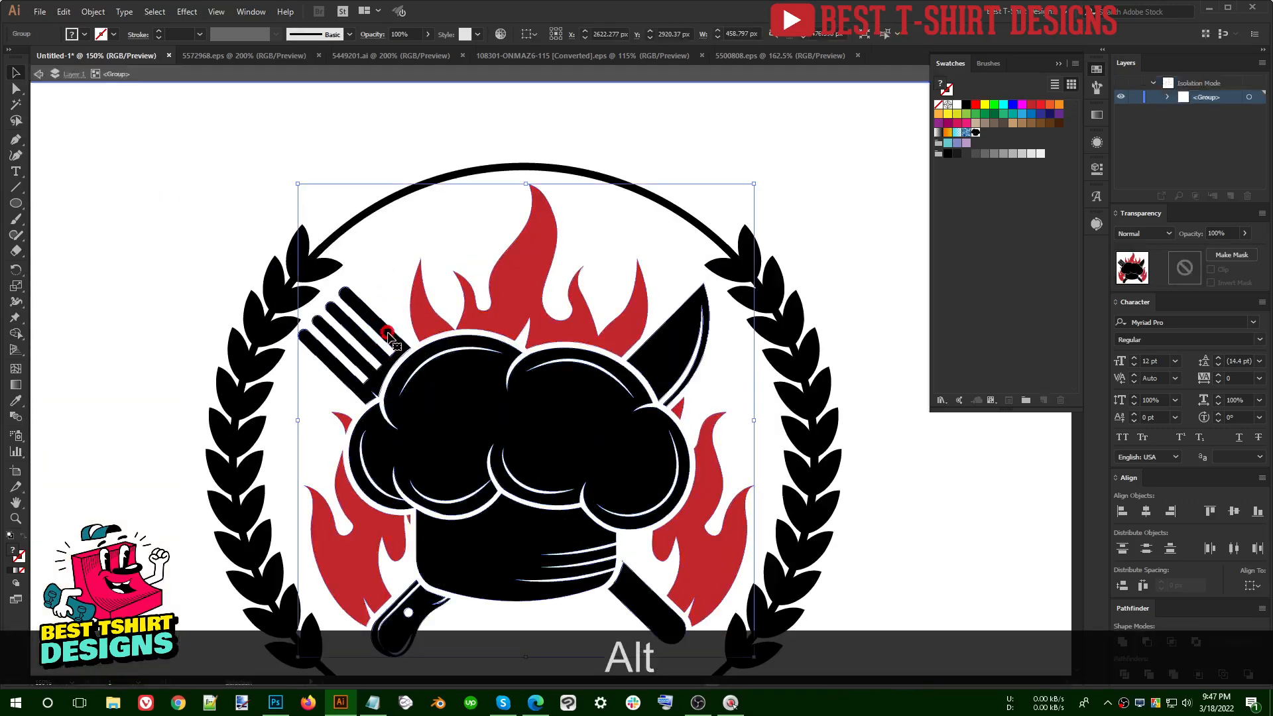
click(389, 339)
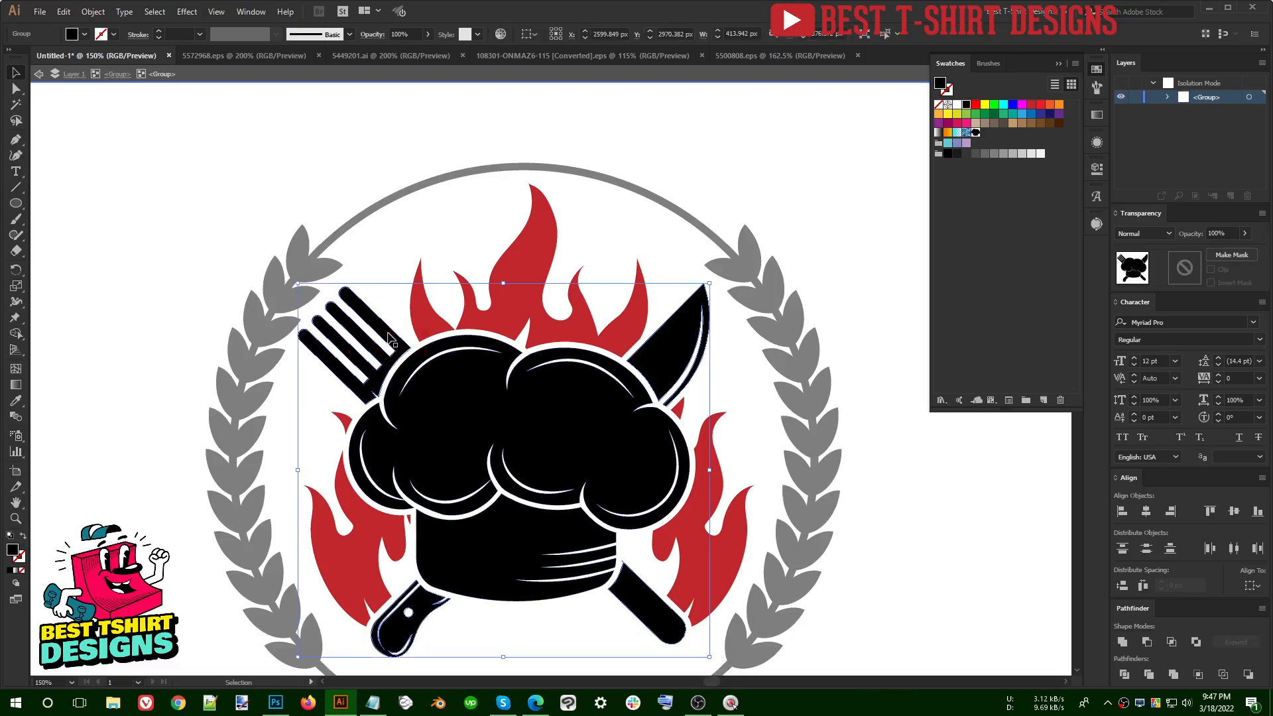
double_click(390, 338)
click(389, 338)
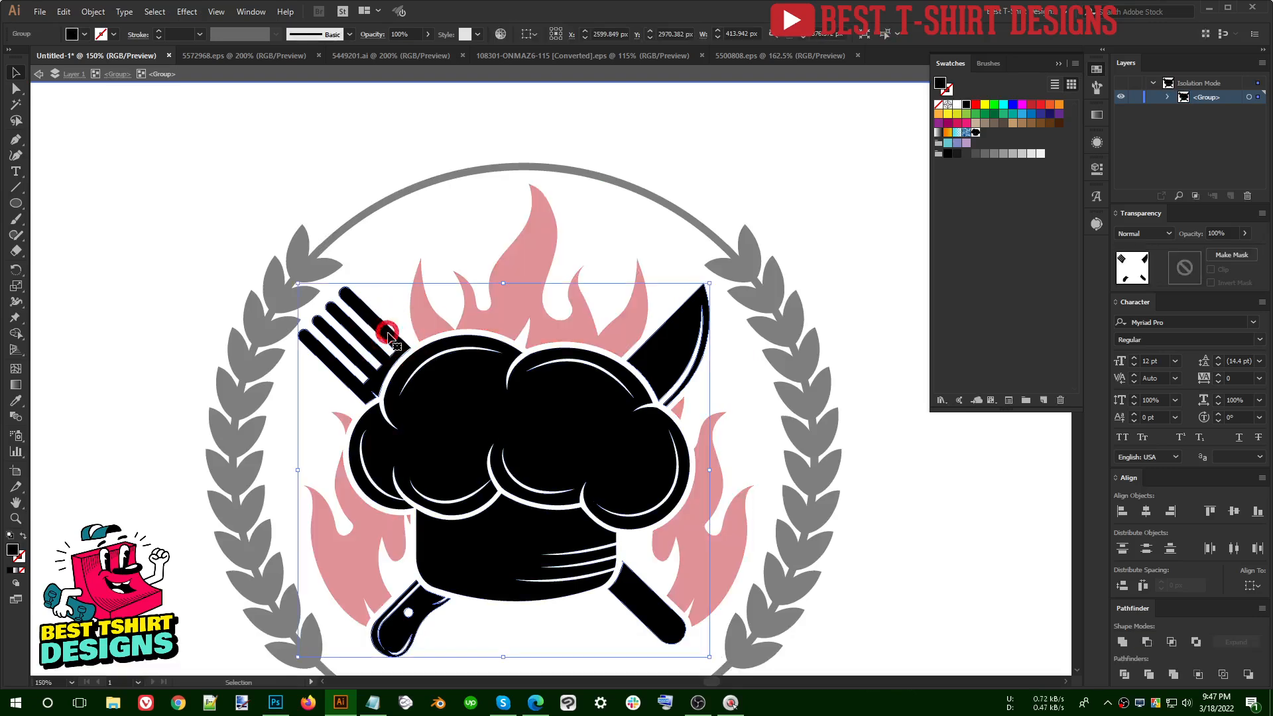
double_click(389, 336)
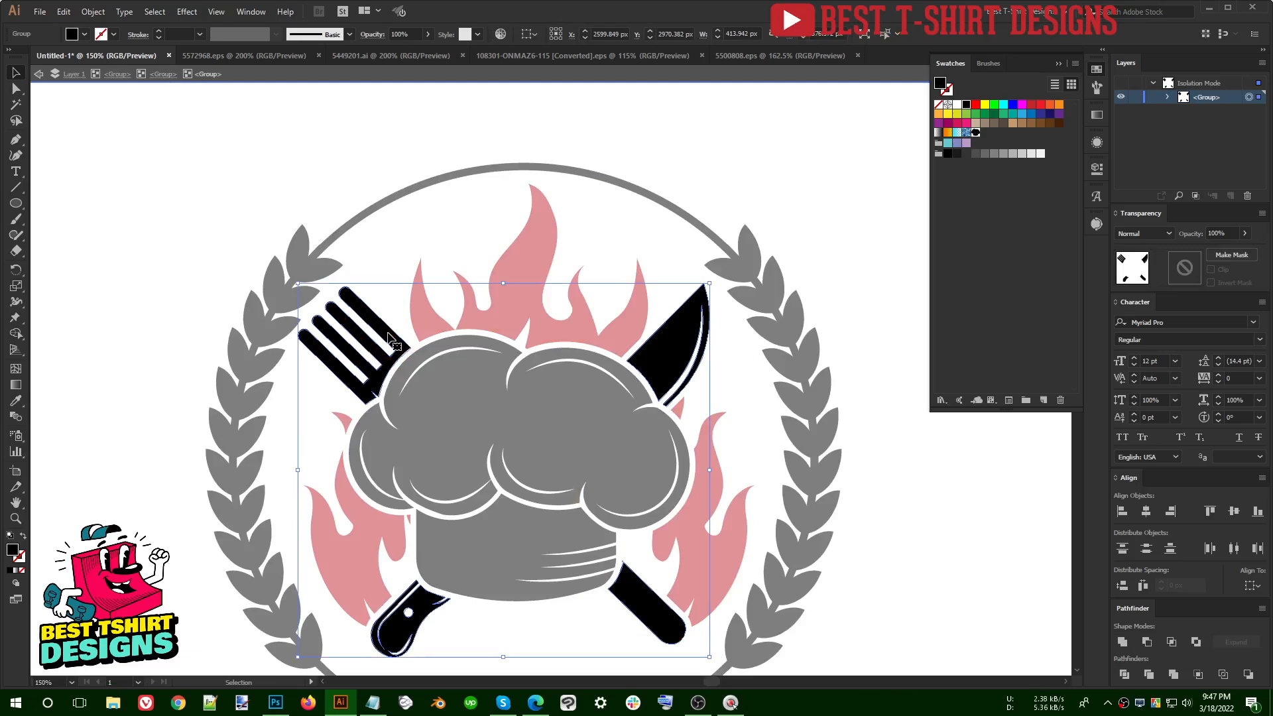
double_click(389, 336)
click(389, 336)
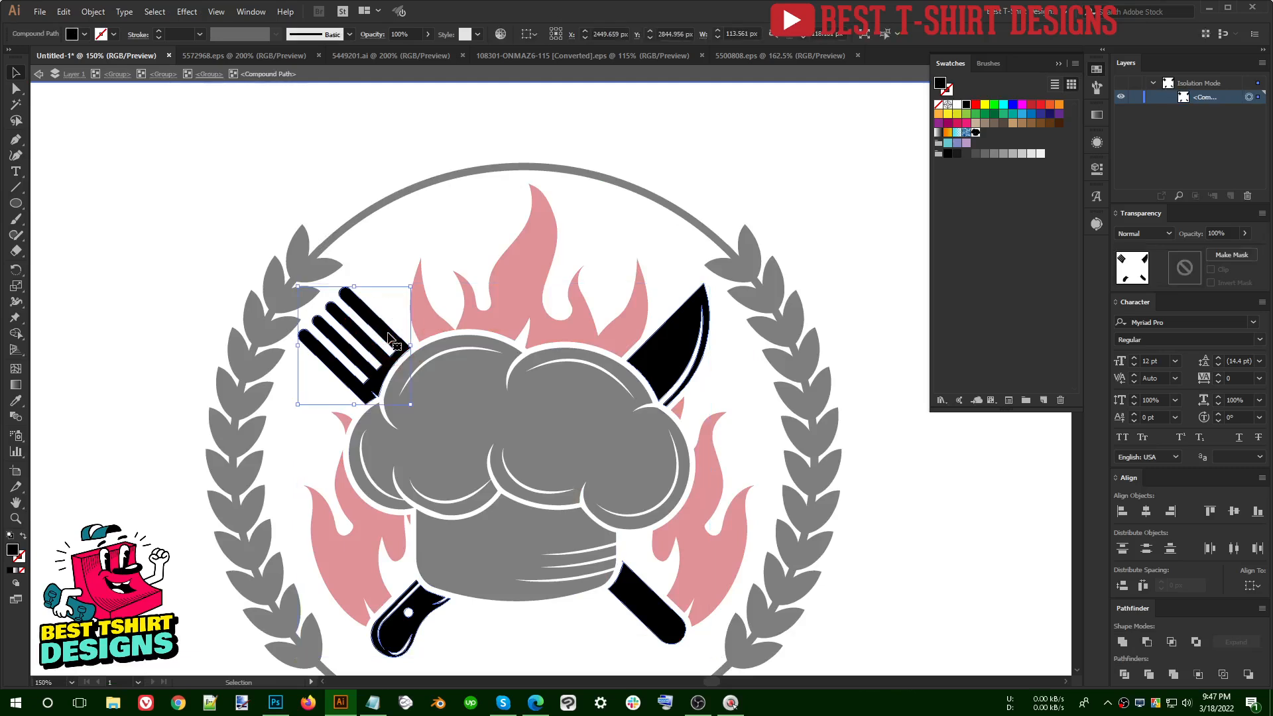
key(Right)
key(Right)
key(Right)
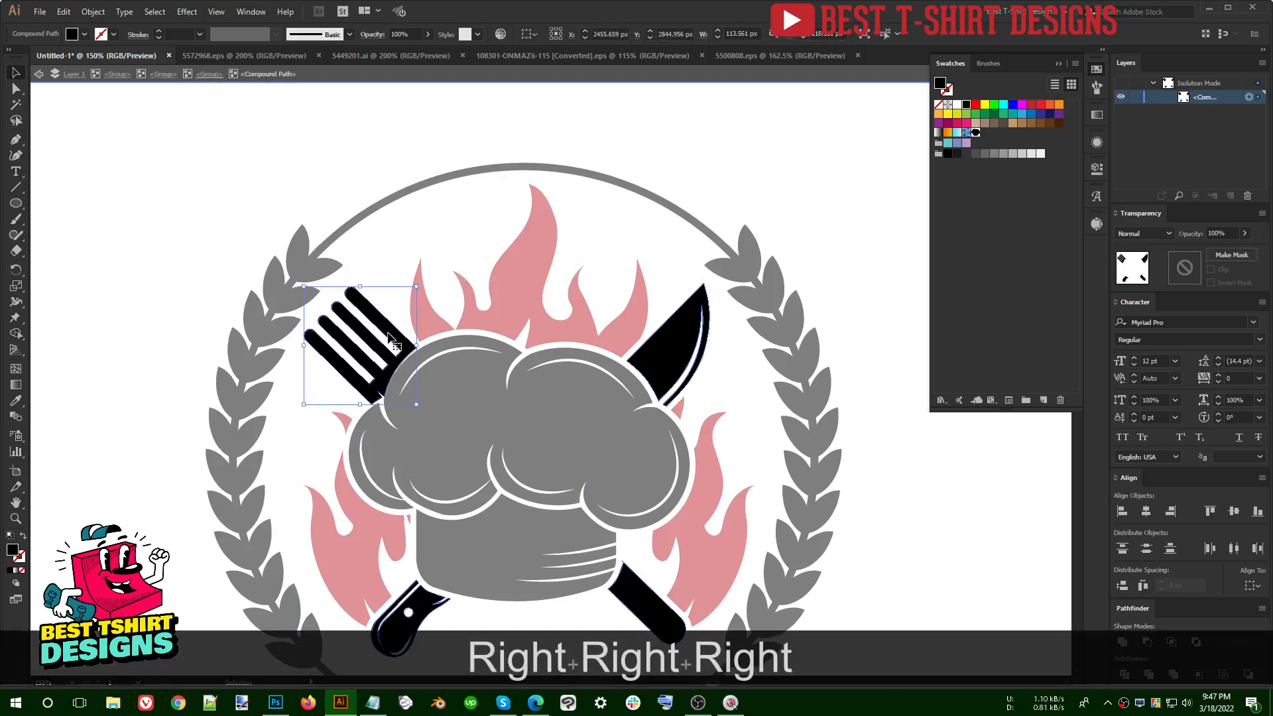
key(Down)
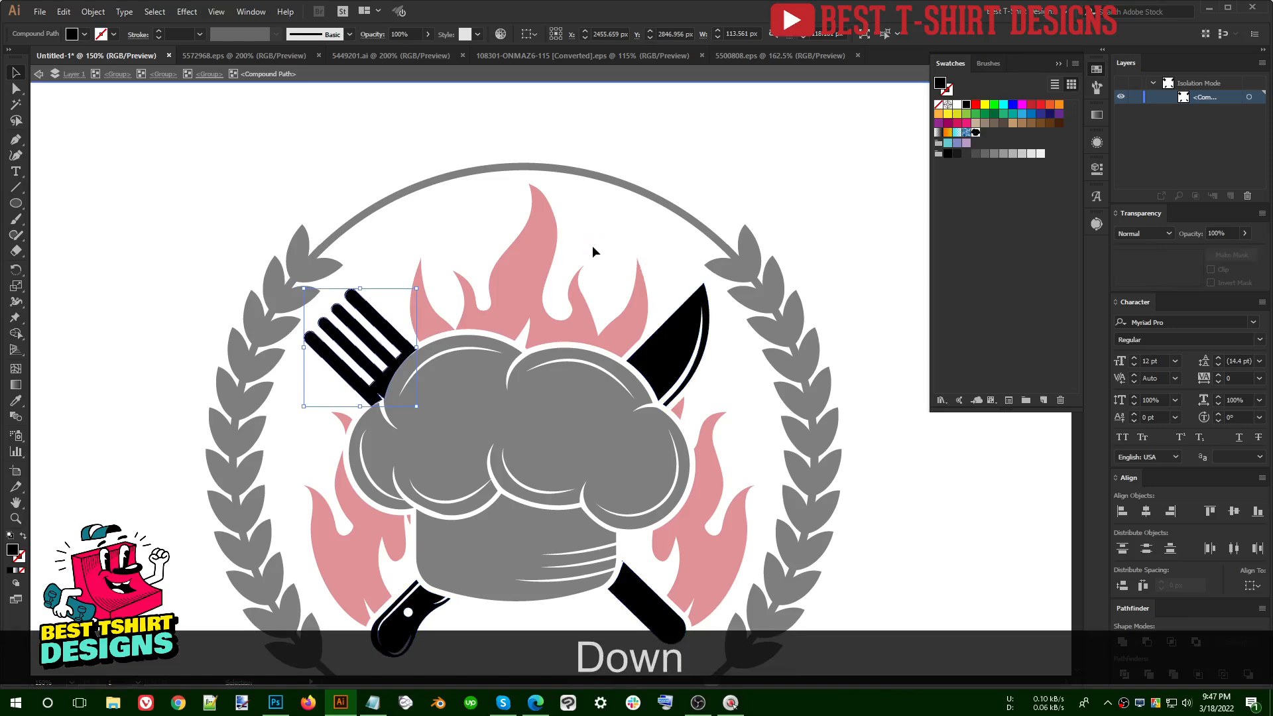
double_click(592, 245)
Step: Offset the path of the chef hat inside the group by 10 px with round joins
double_click(542, 452)
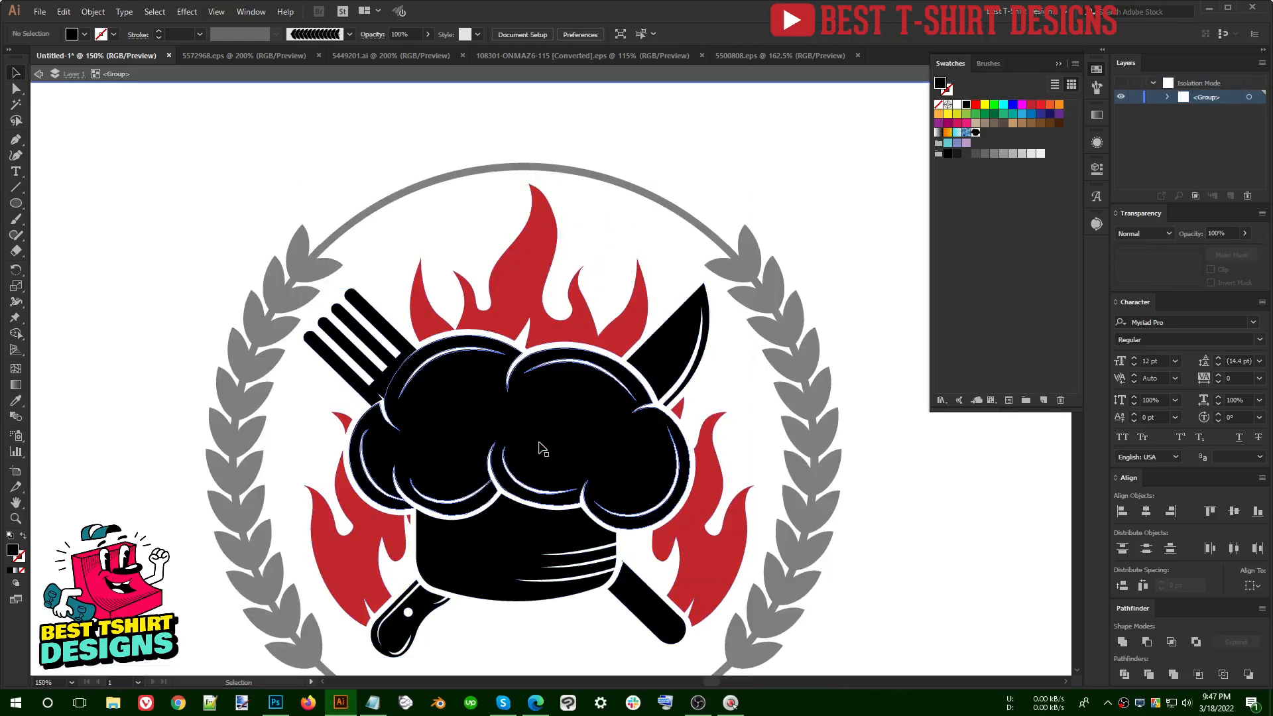
double_click(539, 445)
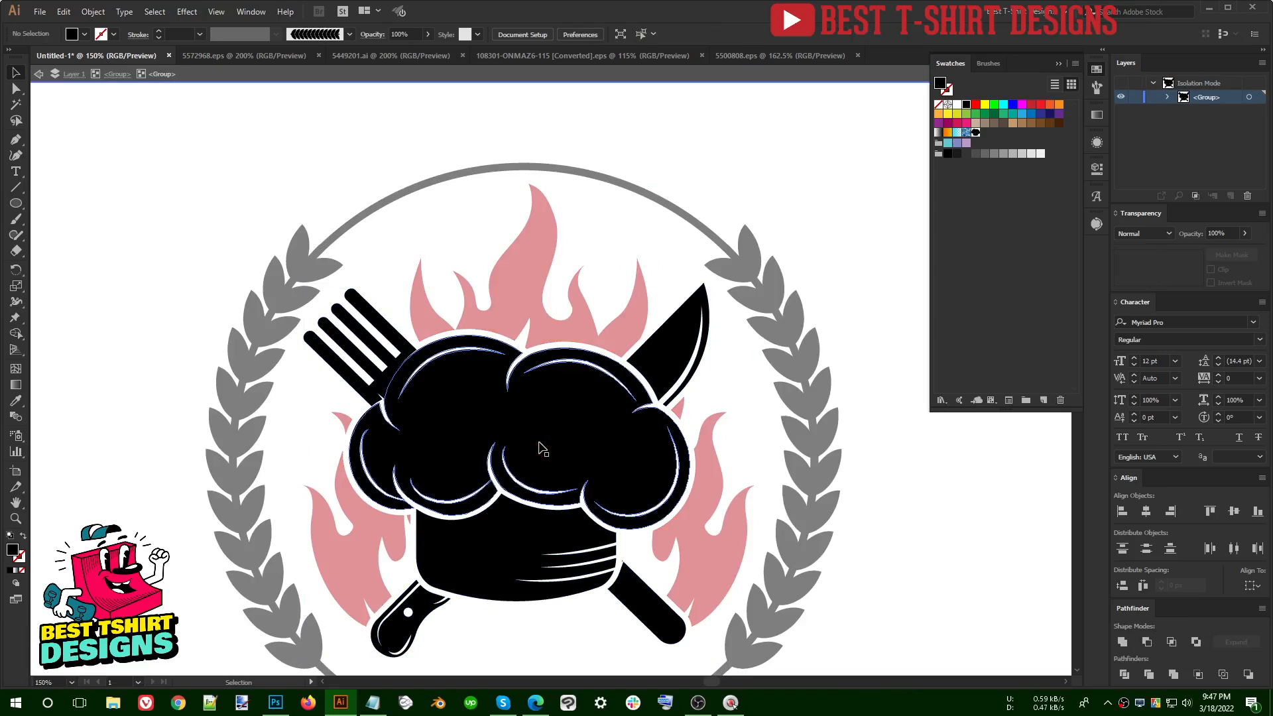
key(ctrl+alt+f)
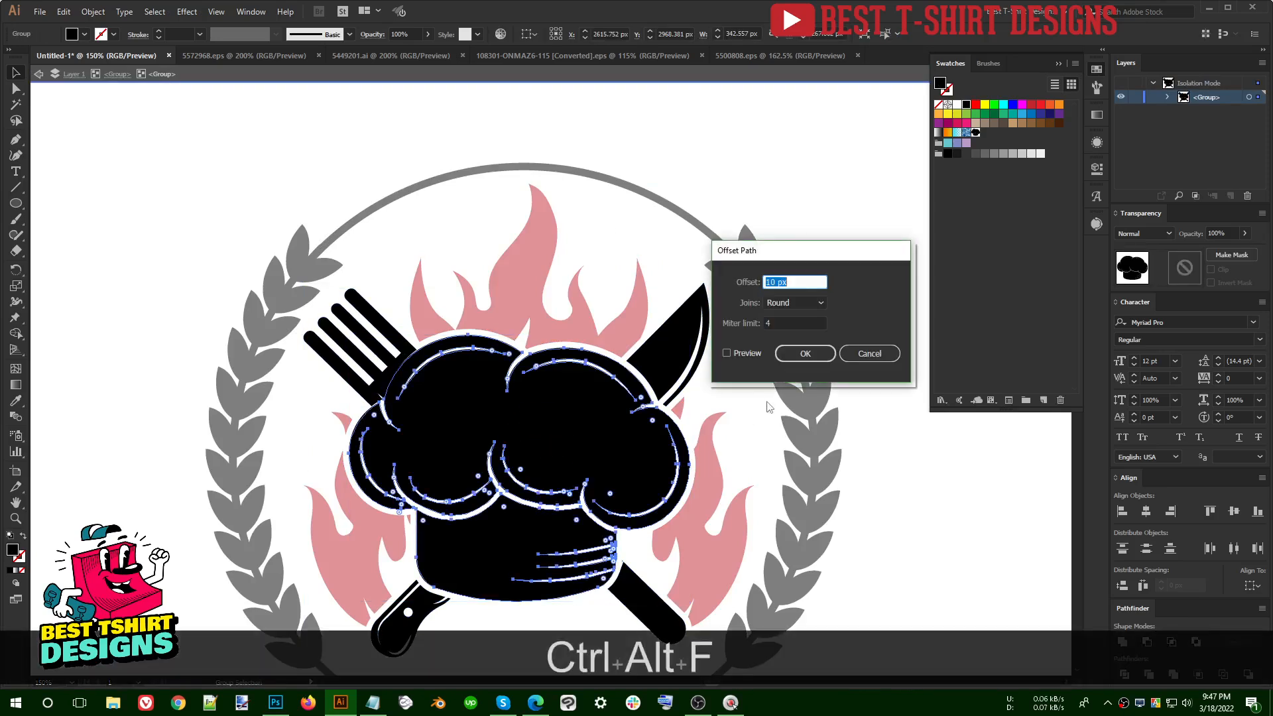
click(745, 356)
click(804, 353)
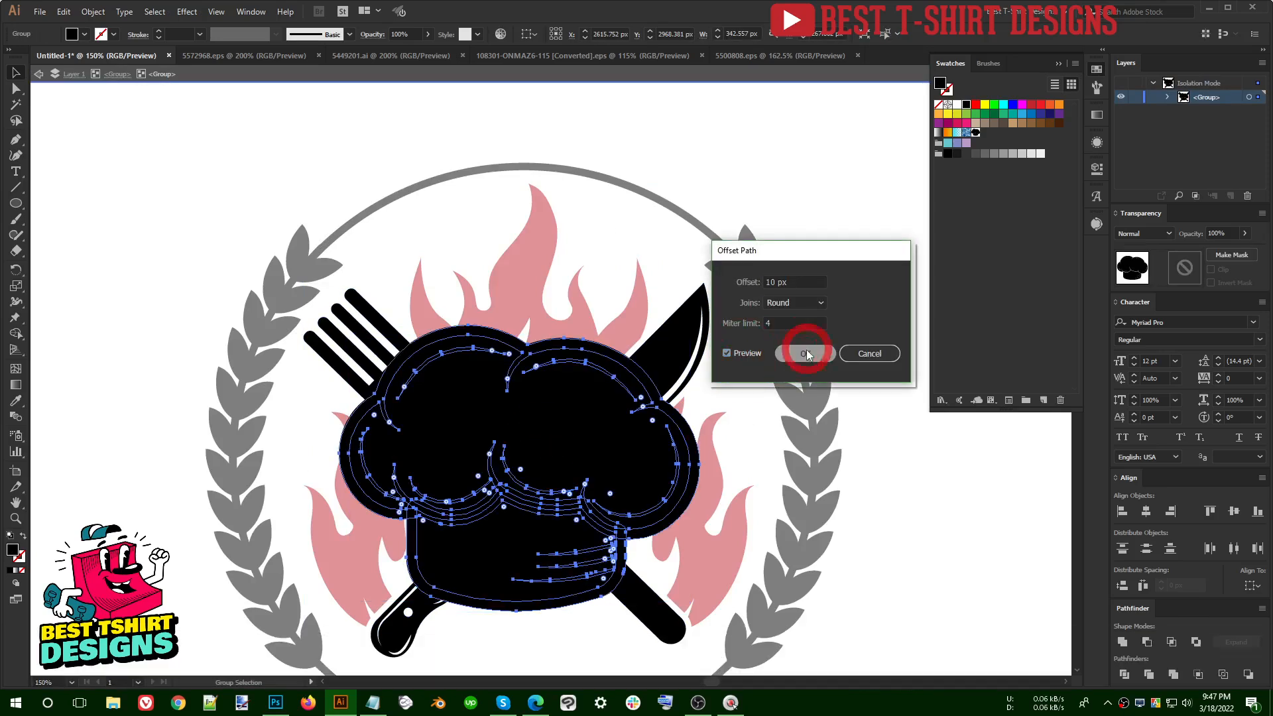
Step: Unite the offset hat outlines into one silhouette and move it in place in front of the fork and knife inside their group
click(1121, 642)
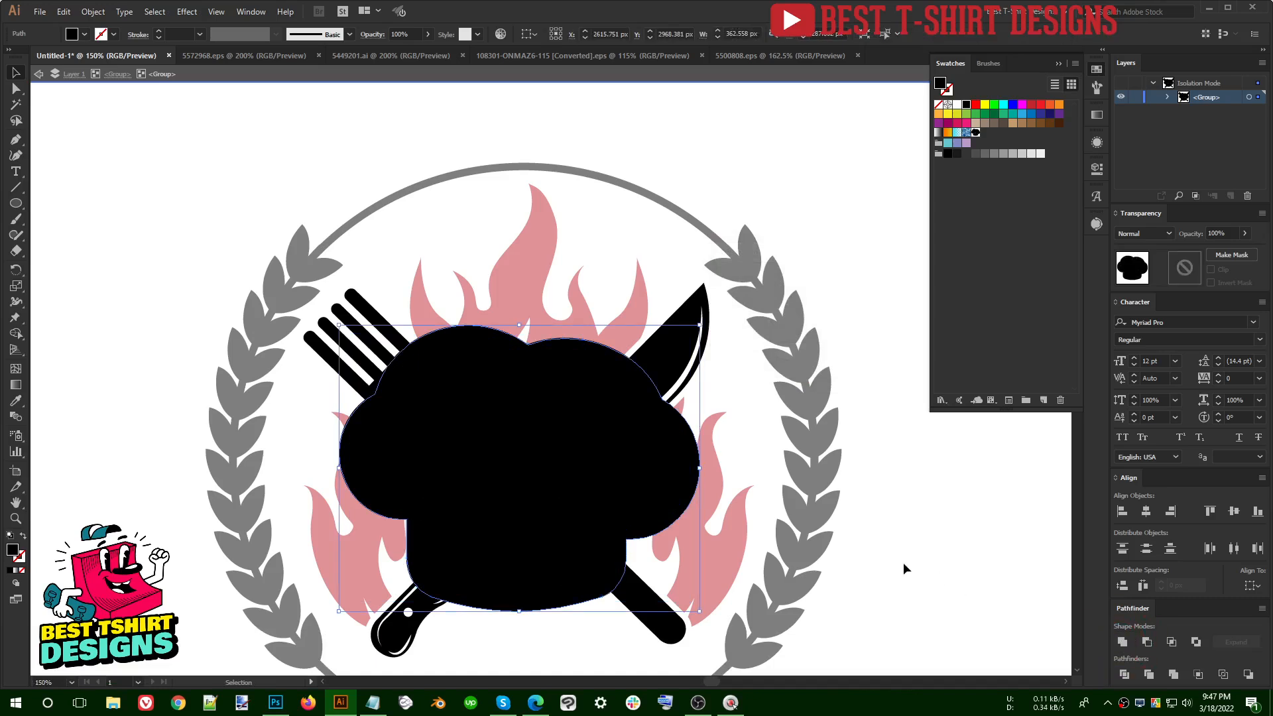
key(ctrl+x)
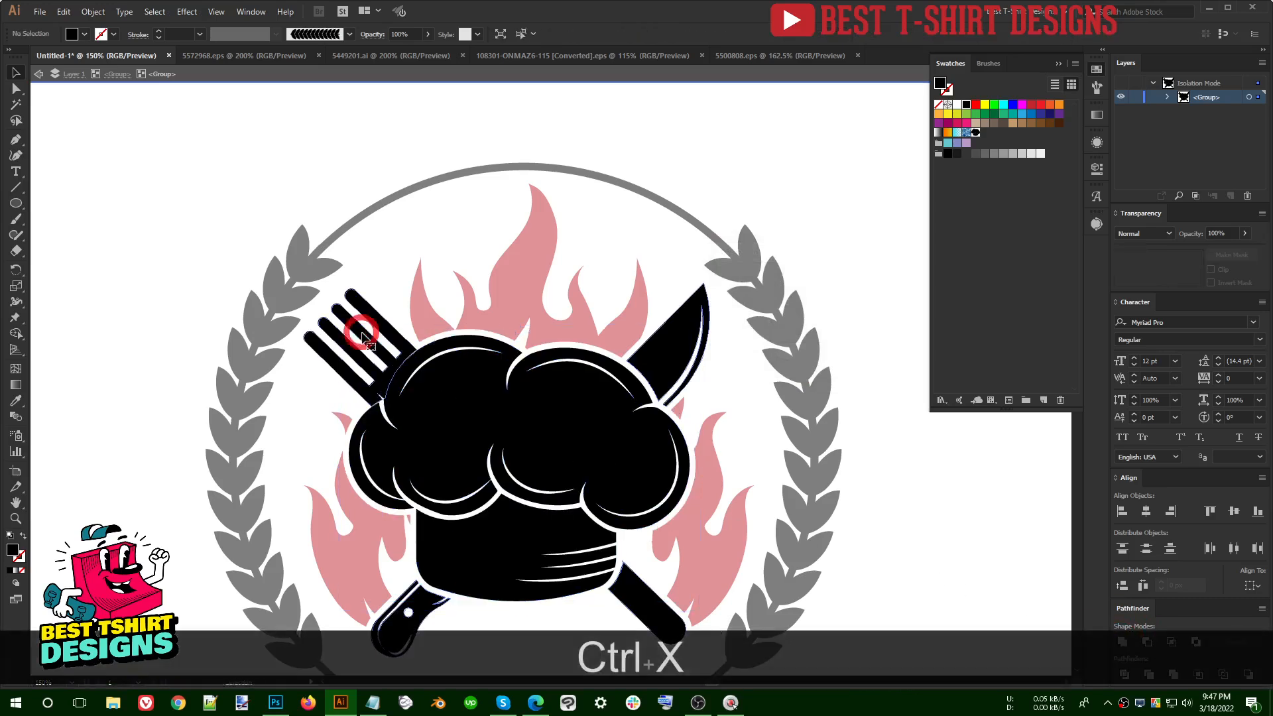
click(361, 335)
double_click(361, 334)
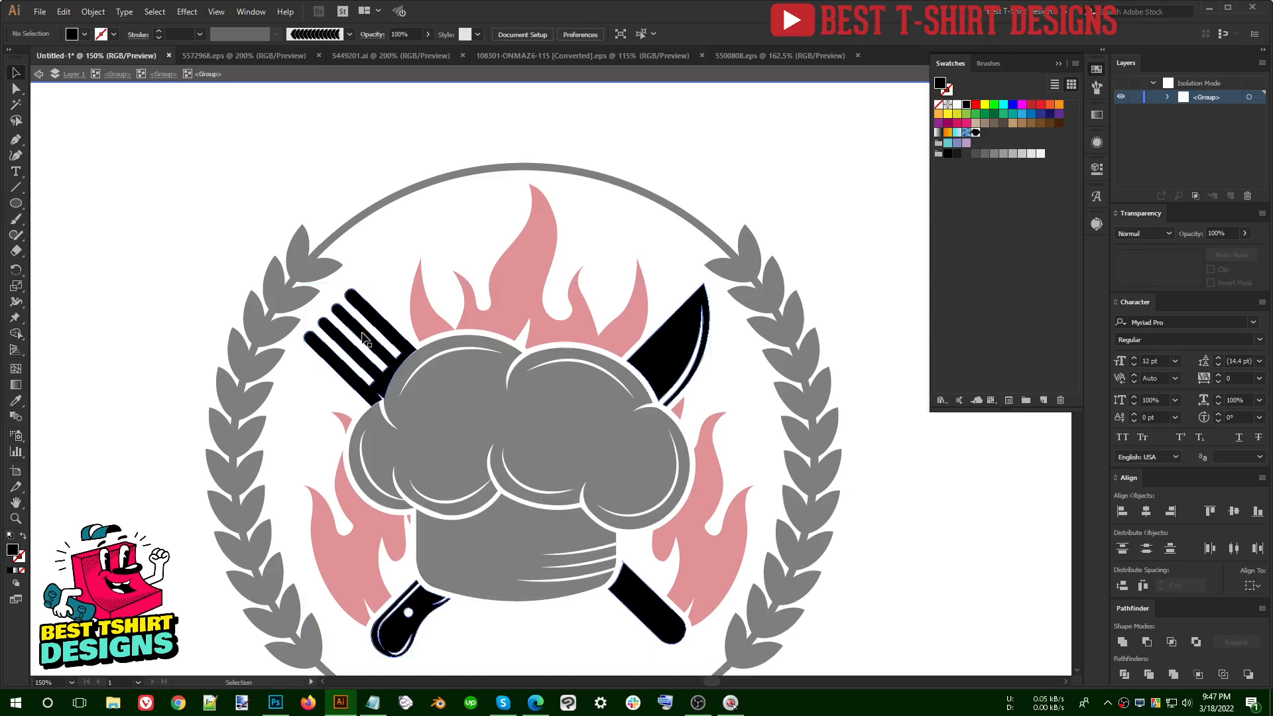
key(ctrl+f)
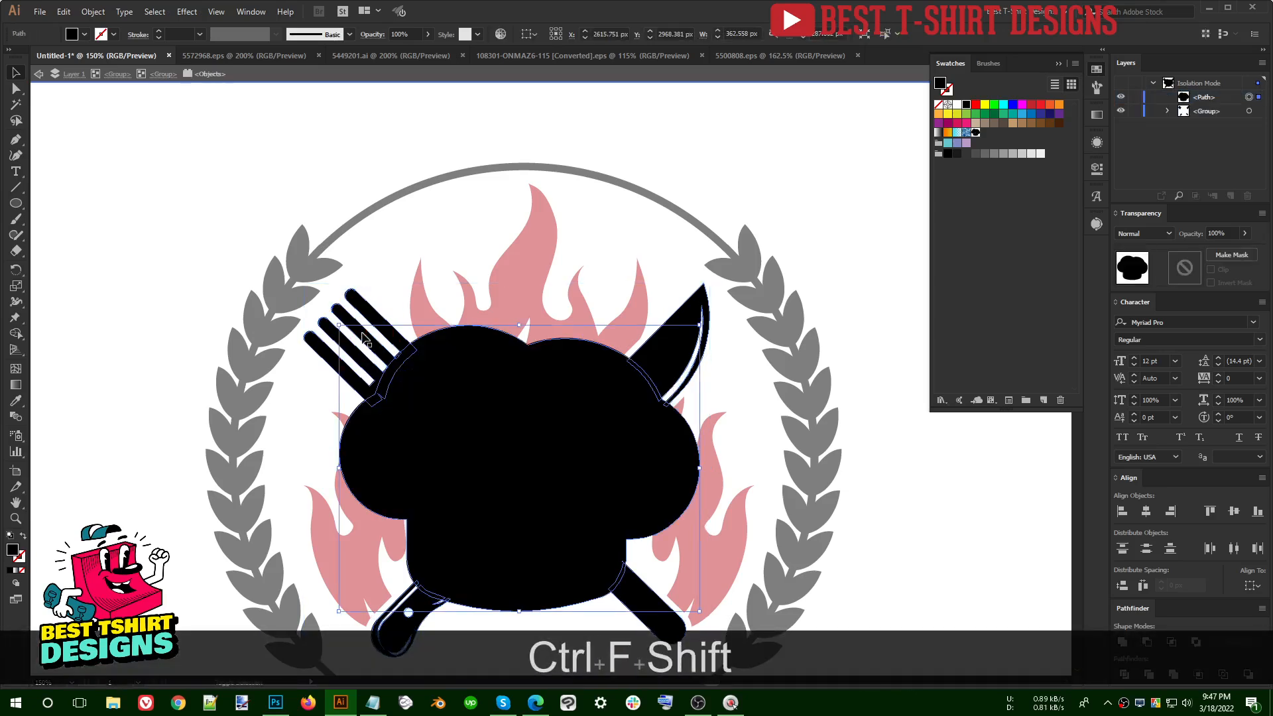
Step: Try trimming the fork and knife with the hat silhouette using Pathfinder Trim, and undo it
click(1149, 674)
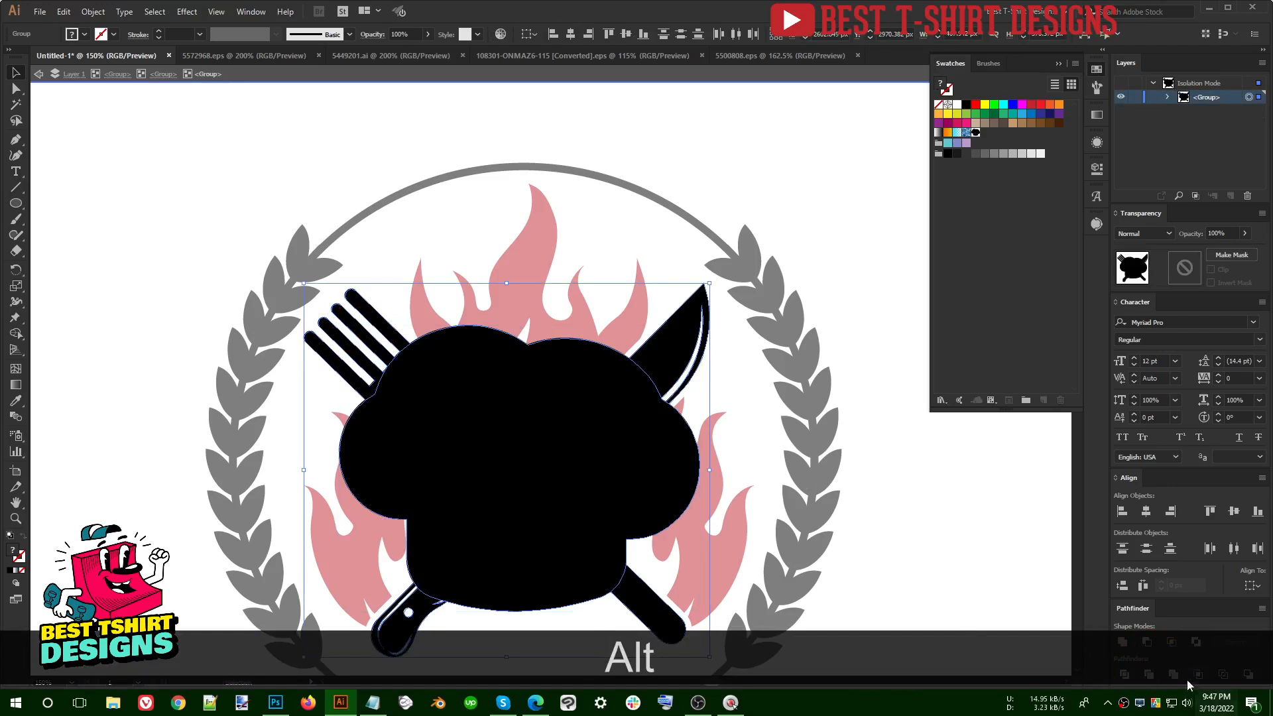
key(ctrl+z)
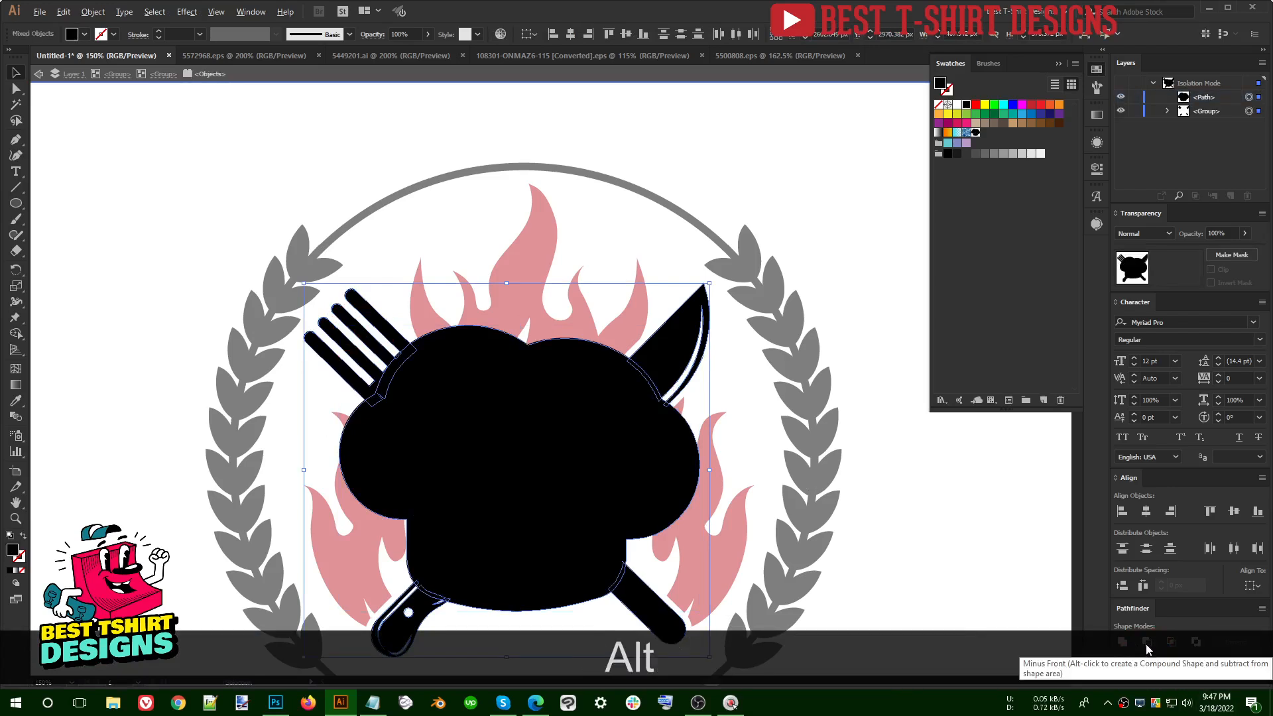
Step: Subtract the hat silhouette from the fork and knife as a Minus Front compound shape, expand it and exit isolation mode
alt+click(1146, 643)
key(ctrl)
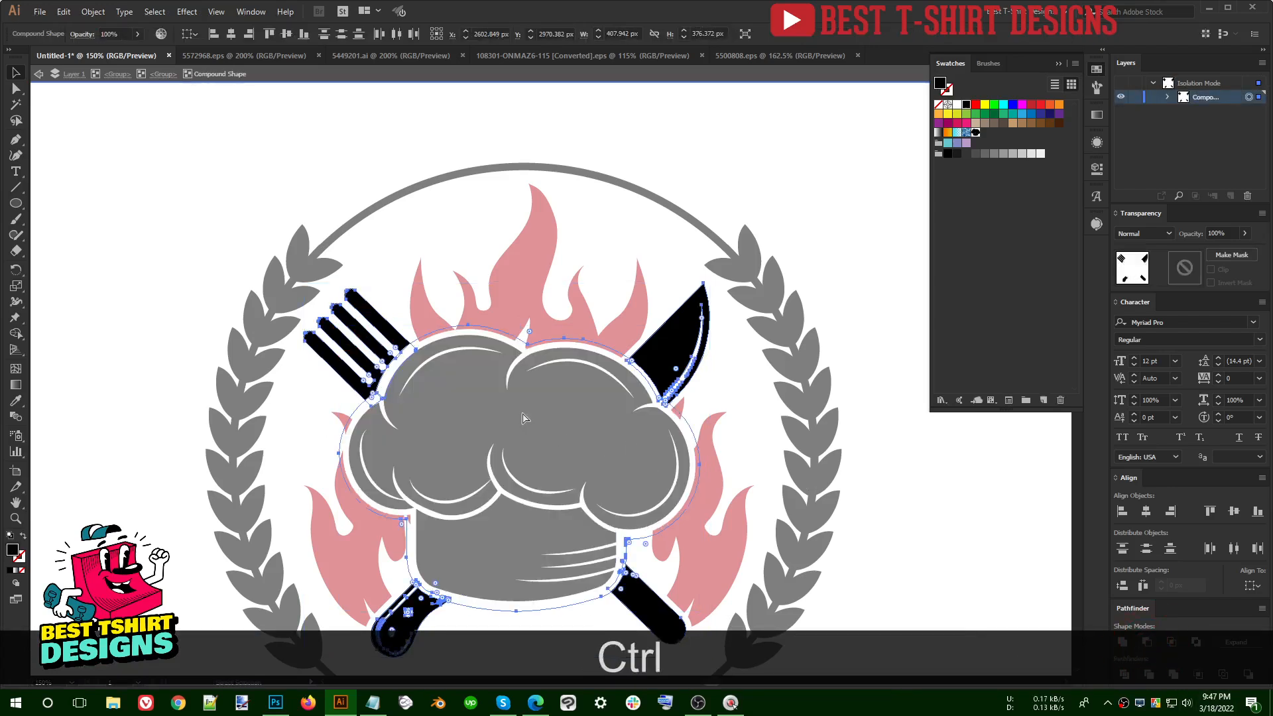
key(ctrl+2)
scroll(455, 308, down, 1)
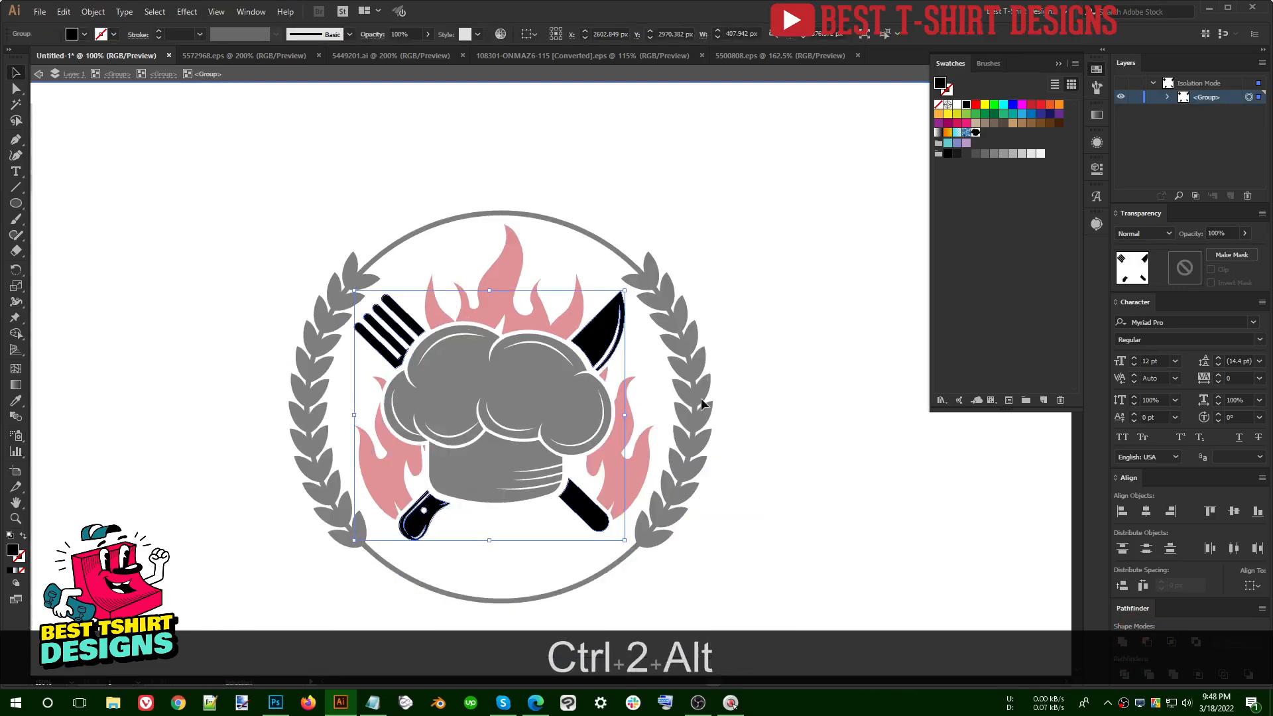
double_click(778, 370)
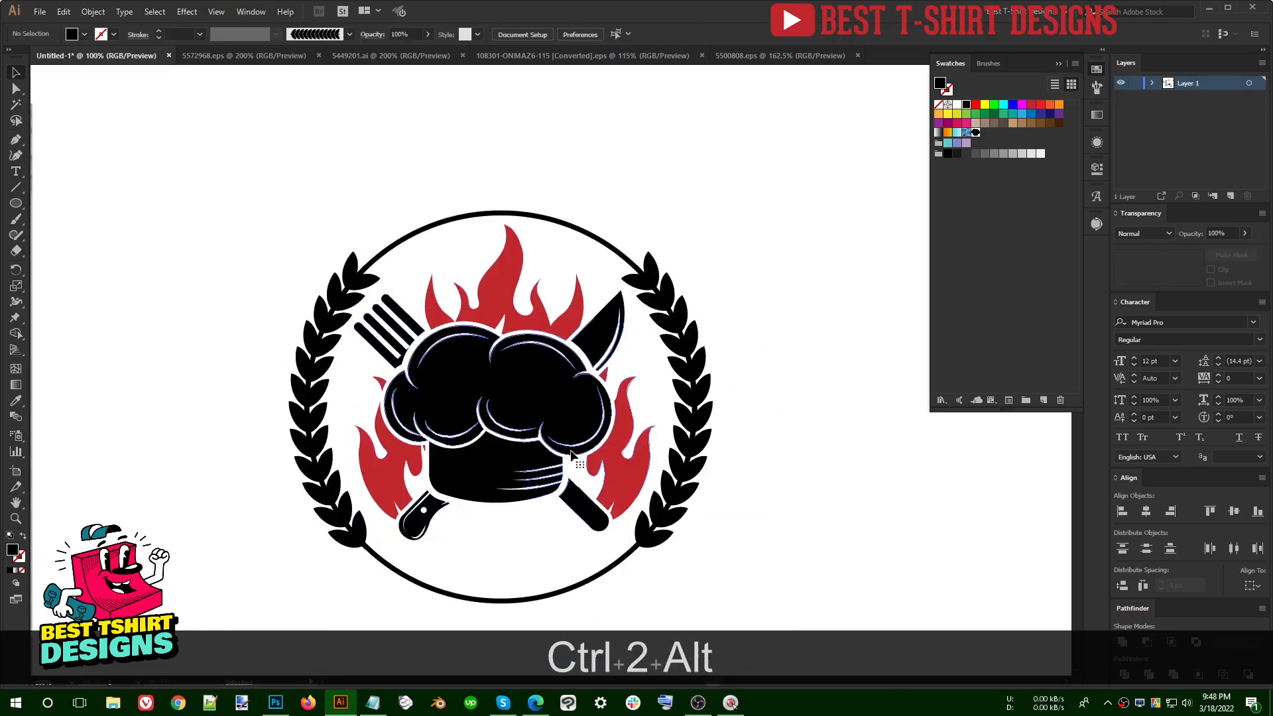
Step: Nudge the group of chef hat, utensils and flames down by two increments inside the wreath
click(571, 454)
key(Down)
key(Down)
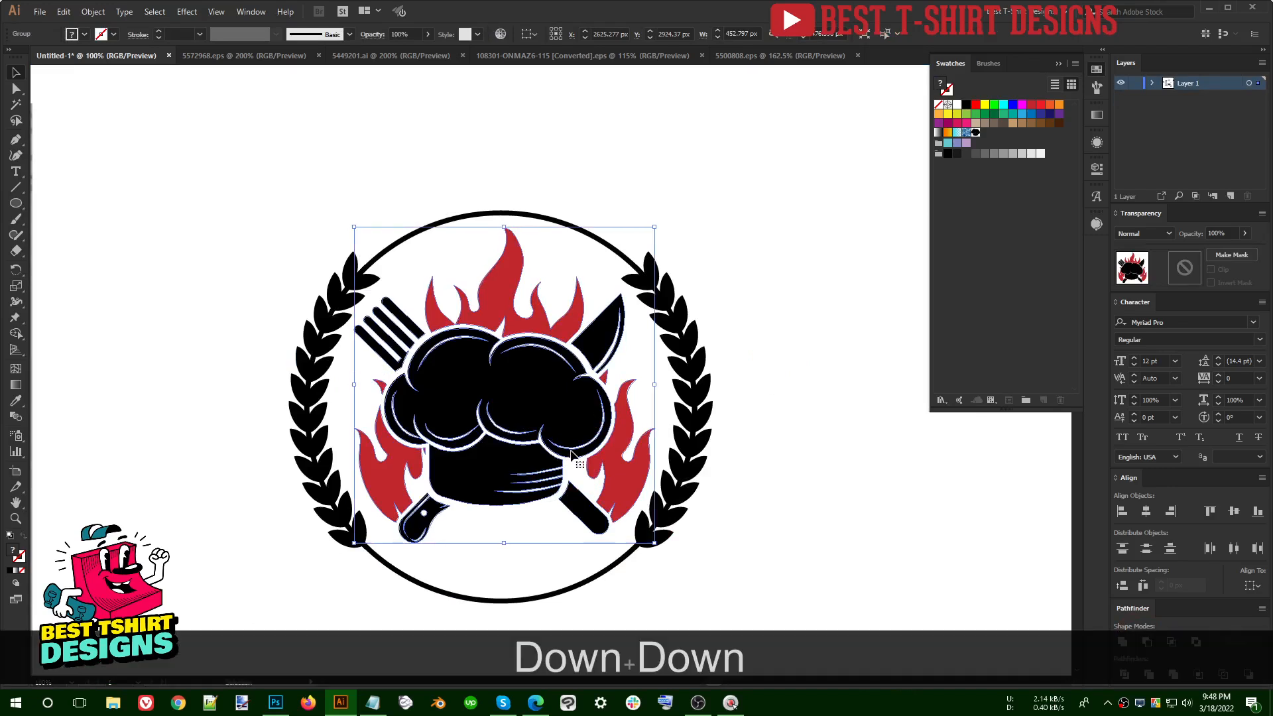
click(765, 528)
scroll(535, 516, down, 1)
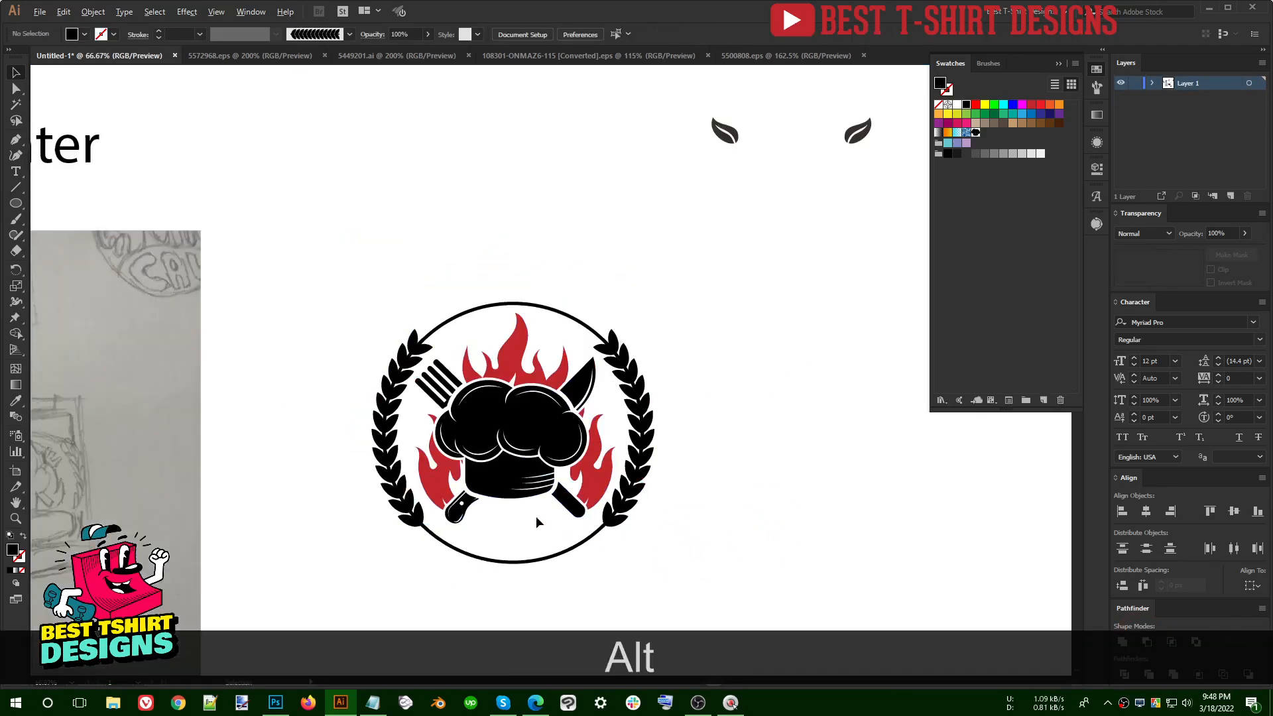
Step: Split the slogan text block into separate lines with the divideTextFrame script
scroll(723, 463, down, 1)
drag(405, 482, 446, 455)
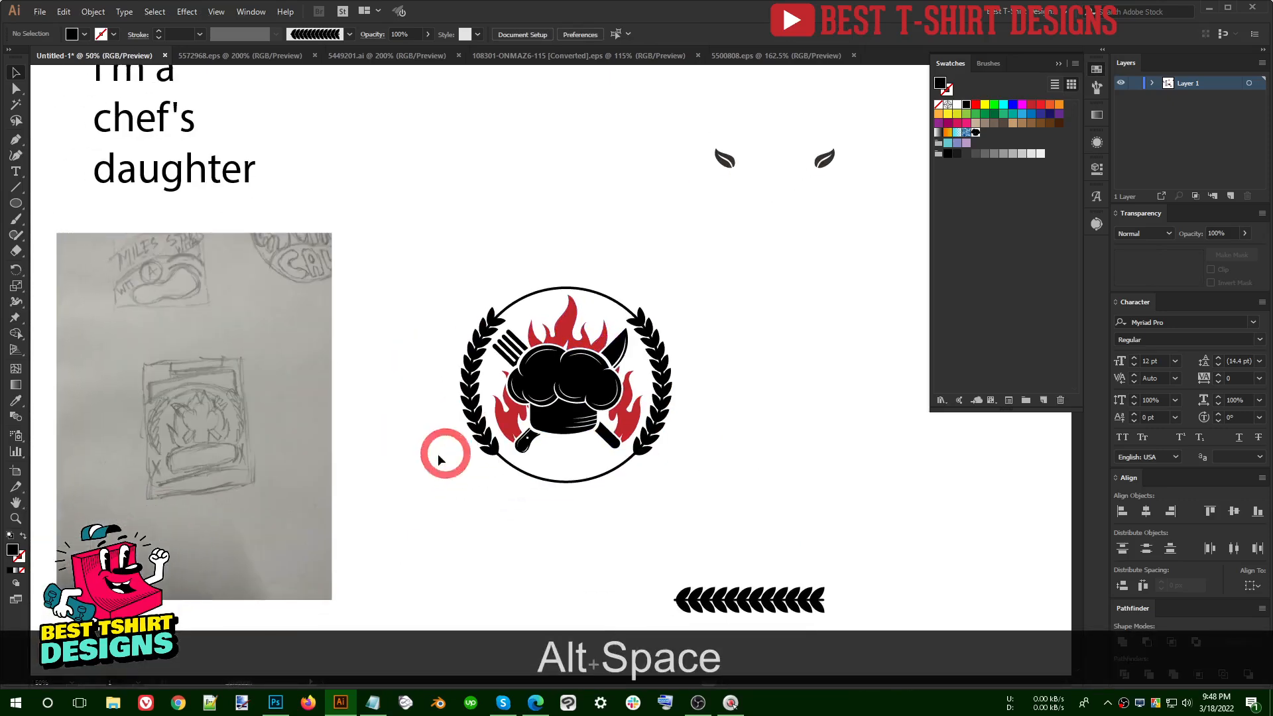
scroll(405, 454, up, 3)
scroll(405, 458, up, 2)
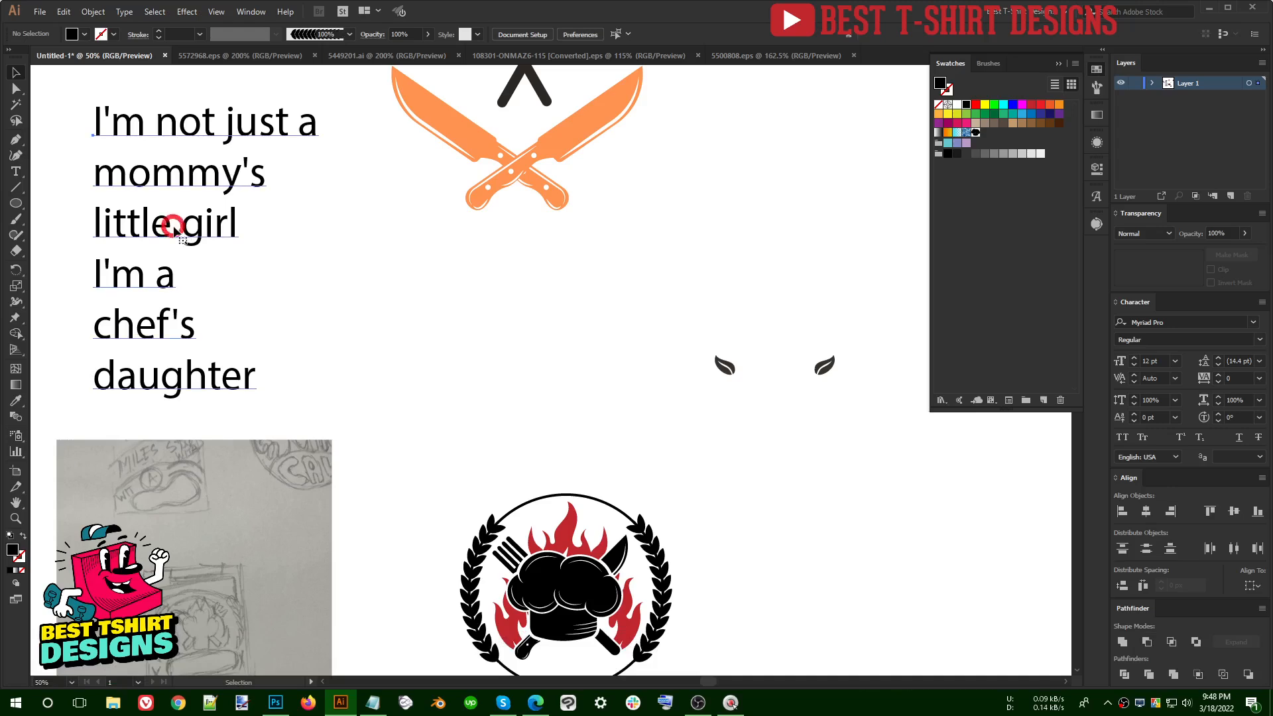
click(40, 11)
mouse_move(100, 287)
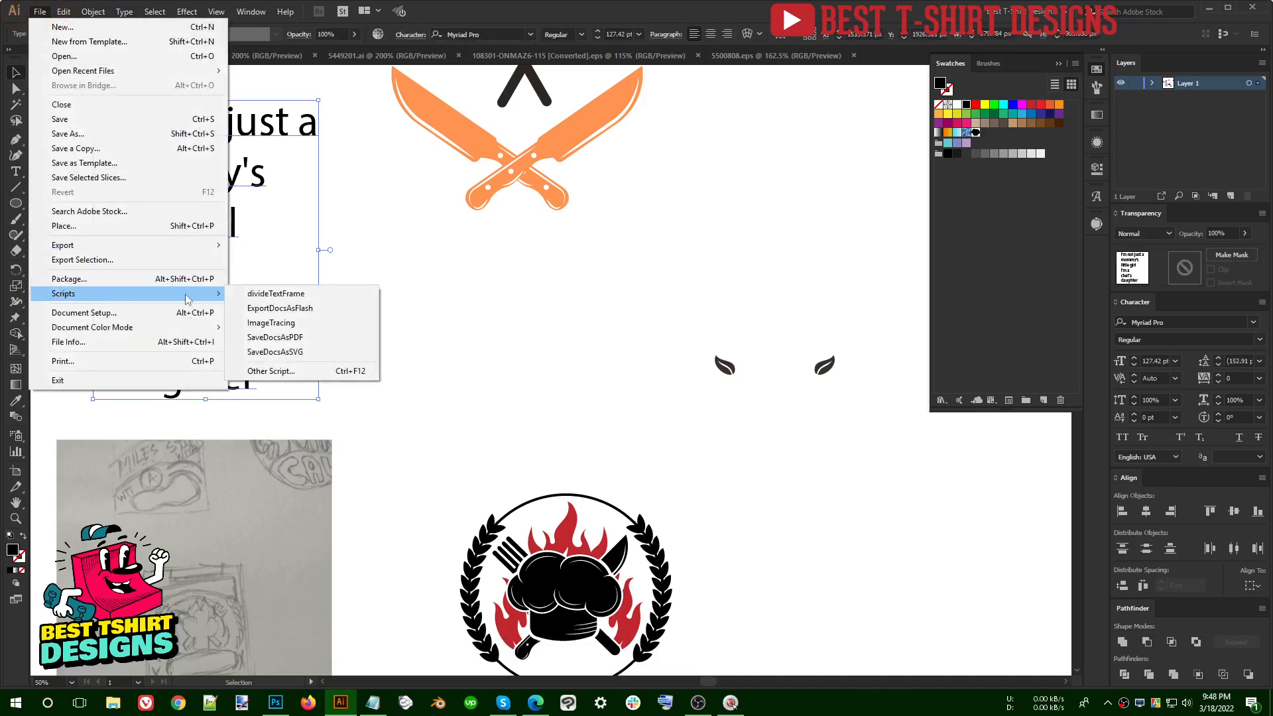
click(307, 297)
Step: Place the "little girl" line over the upper arc of the wreath circle and check the layout against the pencil sketch
drag(156, 241, 571, 513)
key(alt)
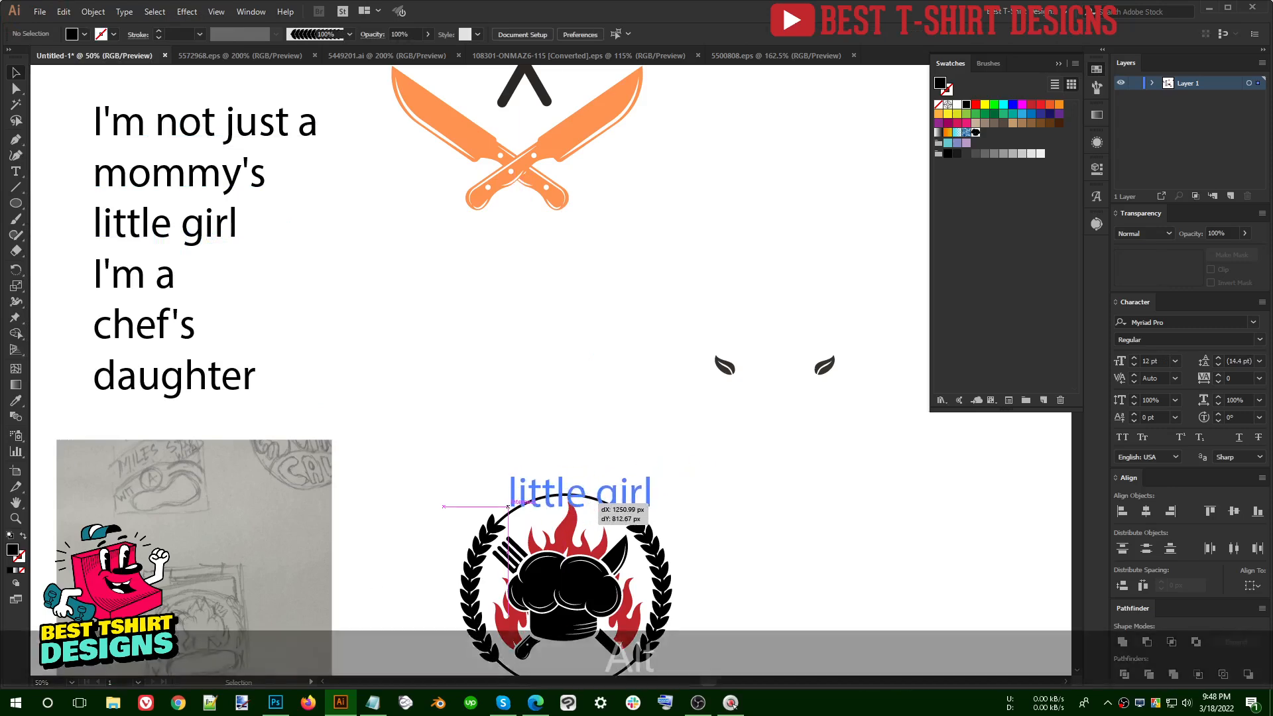
scroll(332, 544, up, 5)
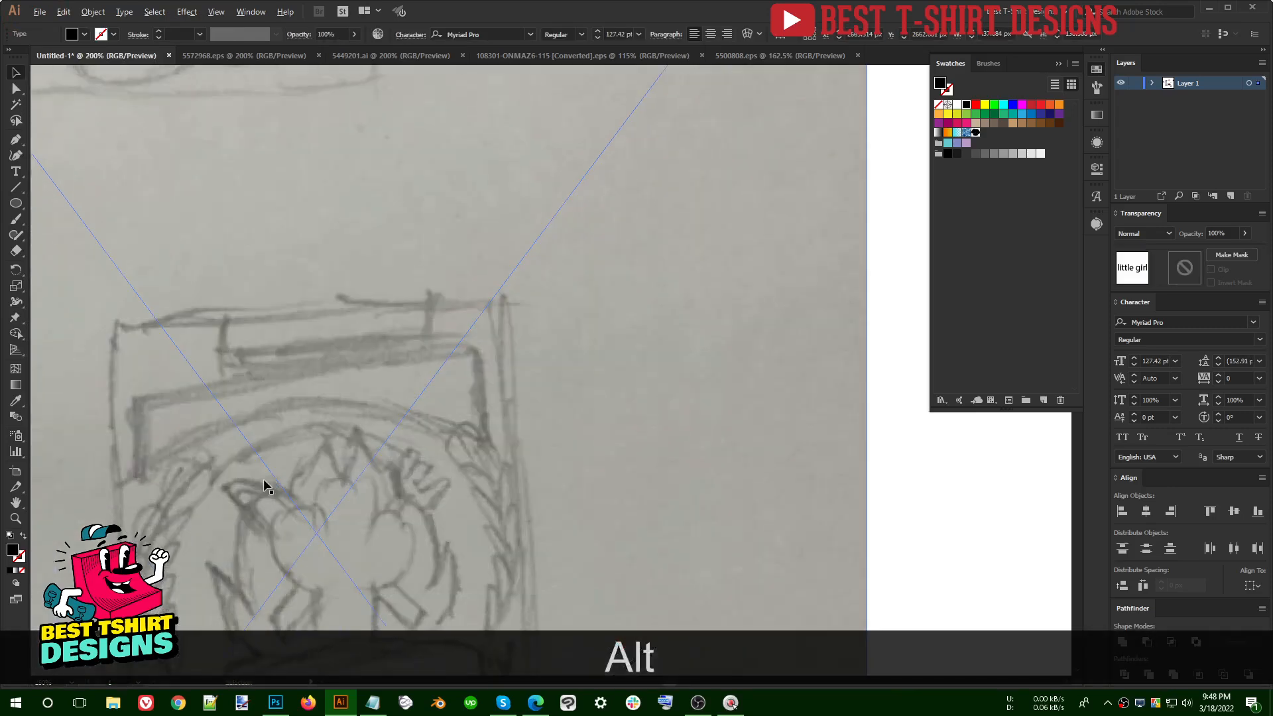
scroll(264, 479, up, 3)
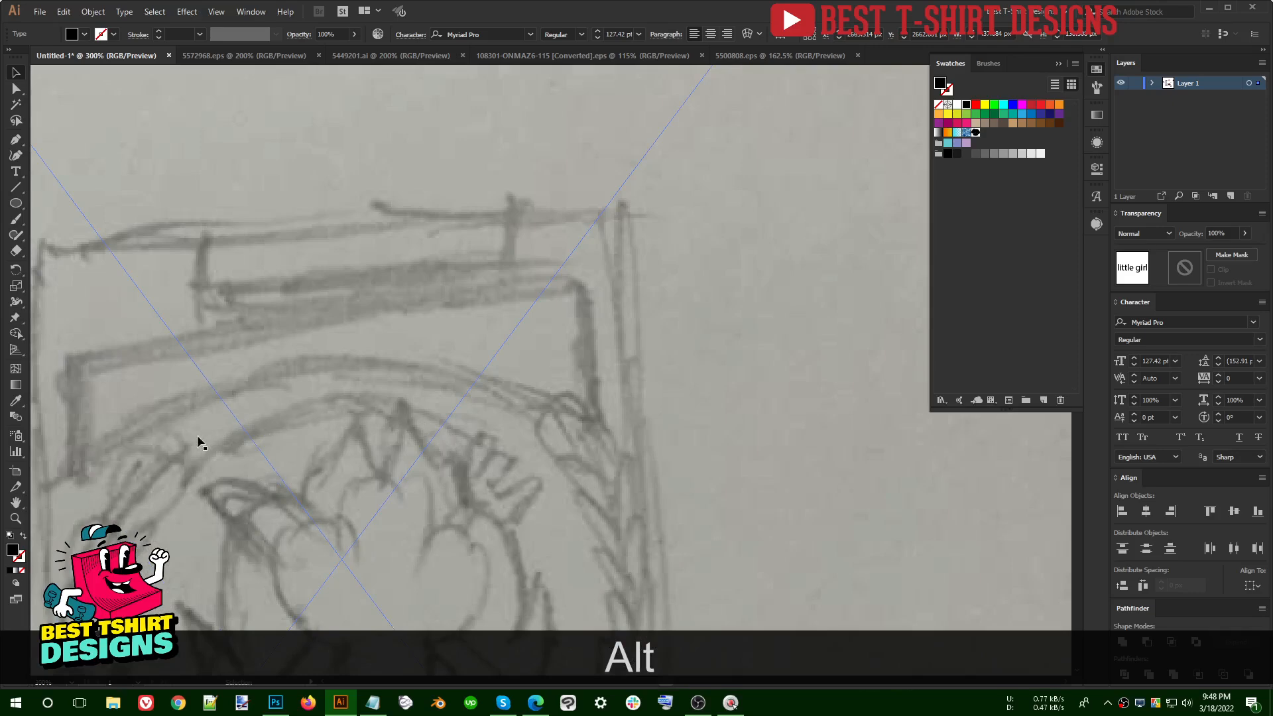
scroll(206, 392, down, 5)
scroll(265, 371, down, 2)
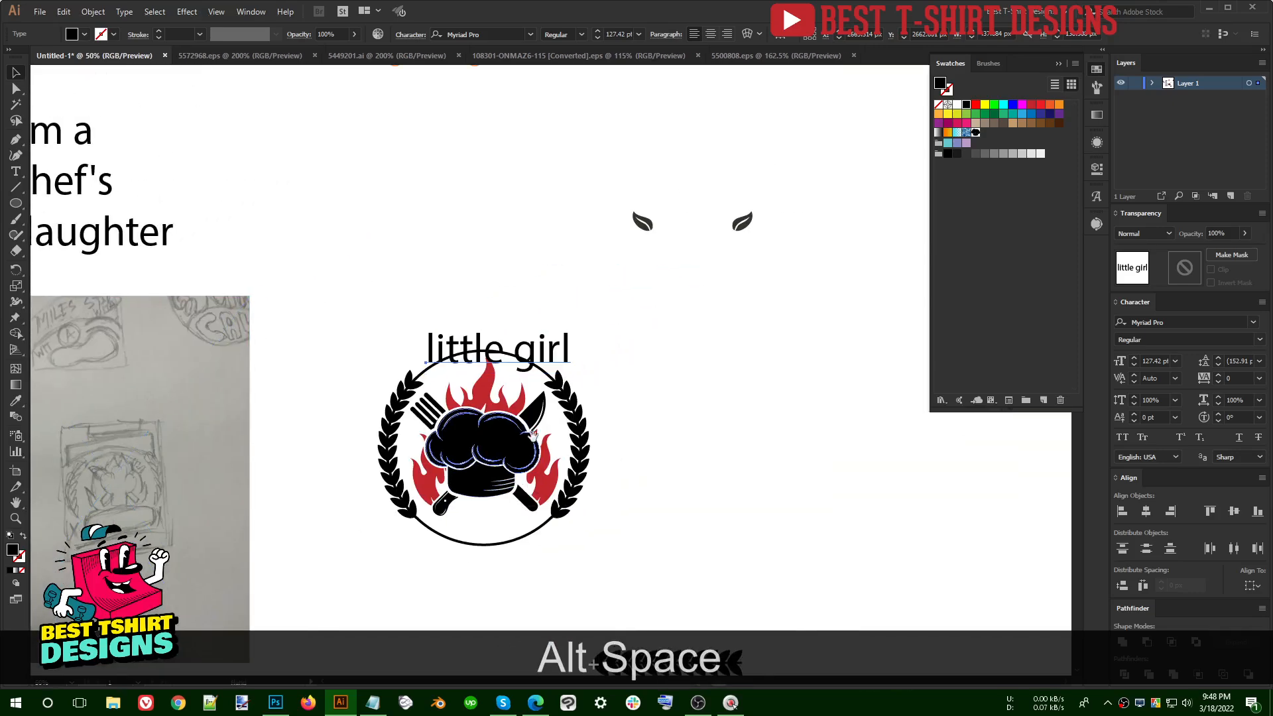
Step: Place "mommy's" enlarged above "little girl", and "I'm a" reduced to 91.56 pt below the chef hat inside the circle
scroll(470, 349, up, 3)
drag(131, 145, 681, 432)
scroll(646, 412, down, 3)
drag(147, 121, 579, 510)
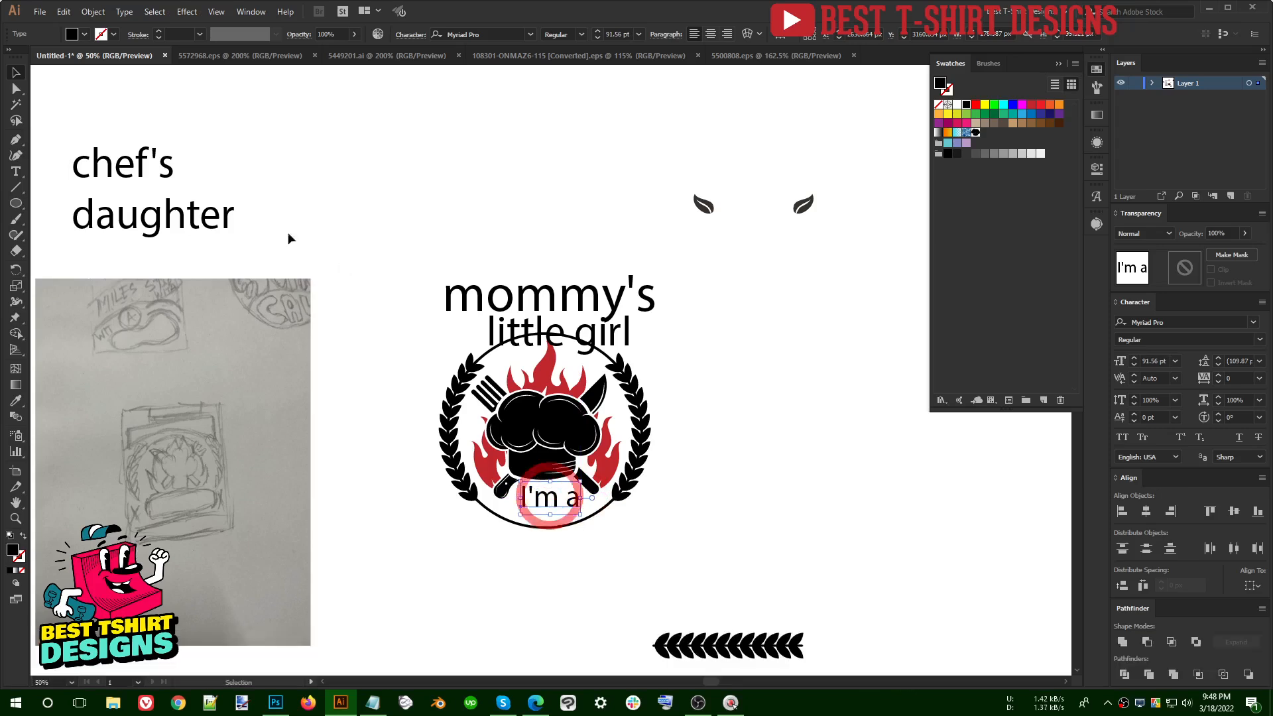
Step: Place "chef's" at 207.59 pt tightly under "I'm a", and "daughter" centred beneath it
drag(134, 166, 633, 544)
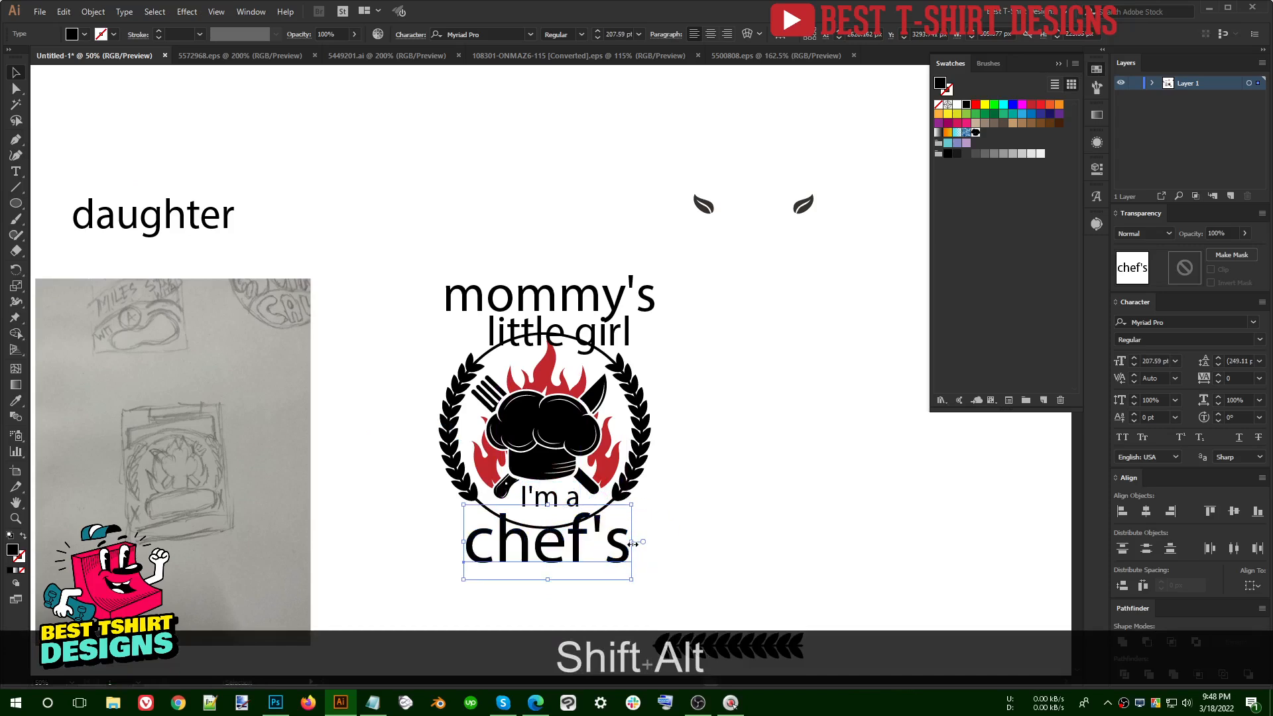
key(shift+Up)
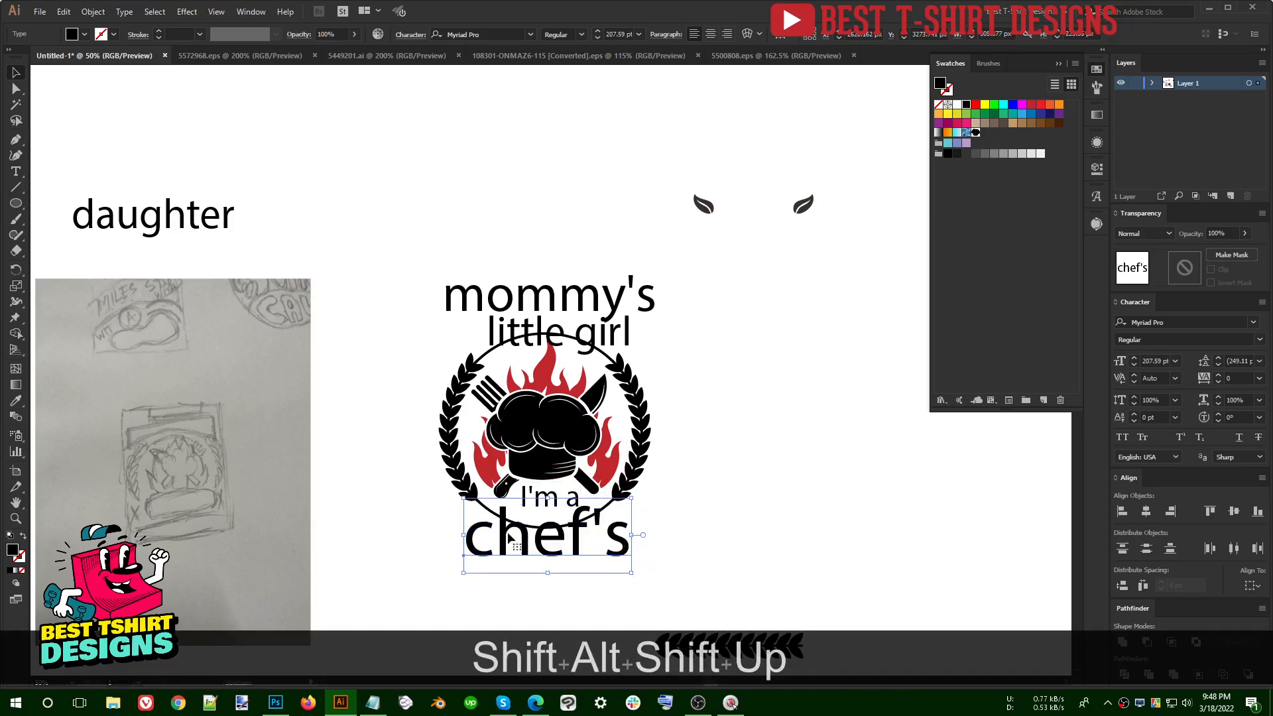
drag(190, 208, 586, 573)
click(704, 534)
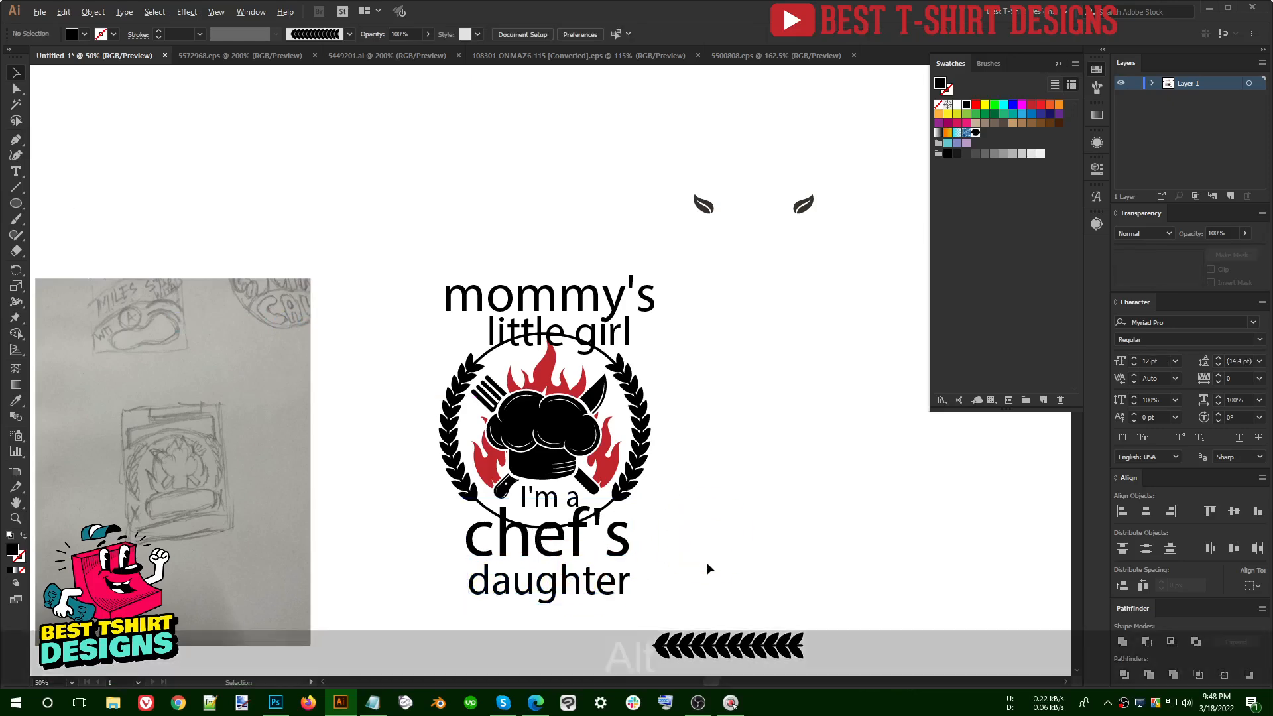
Step: Bring the "I'm not just a" line down directly above "mommy's" over the emblem
scroll(704, 550, up, 2)
scroll(698, 542, down, 1)
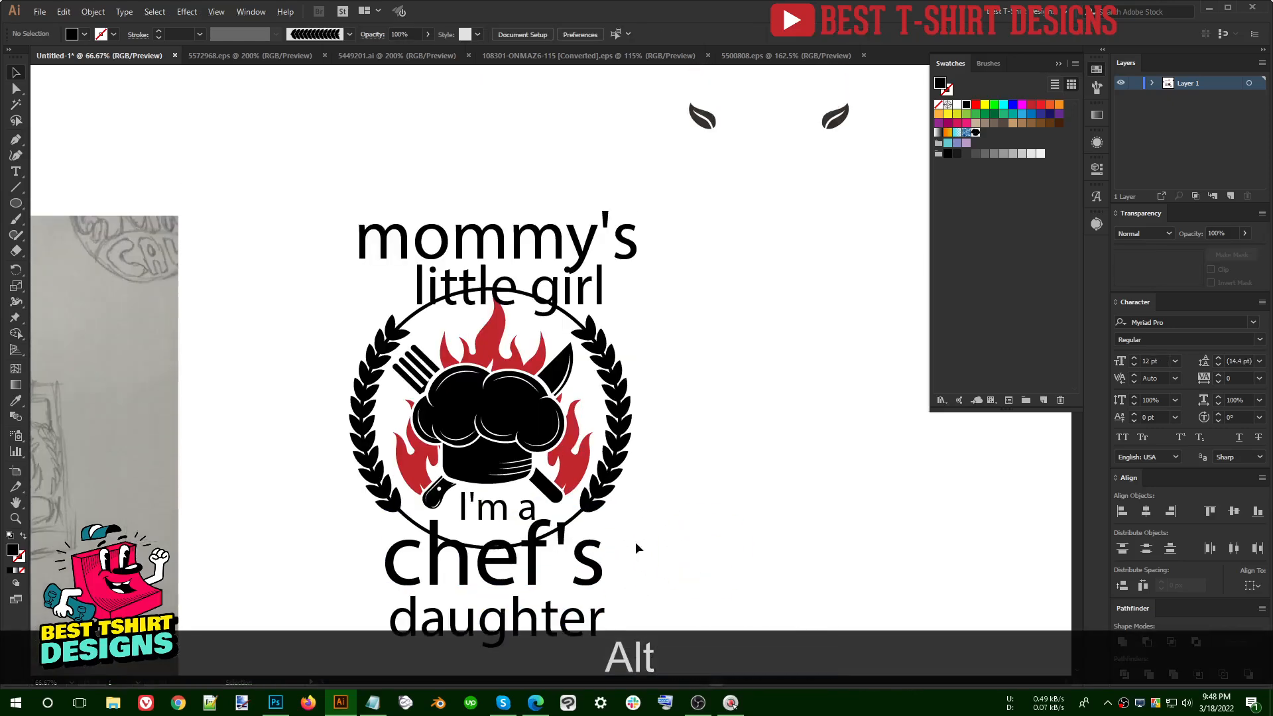
scroll(402, 243, up, 5)
drag(142, 99, 515, 389)
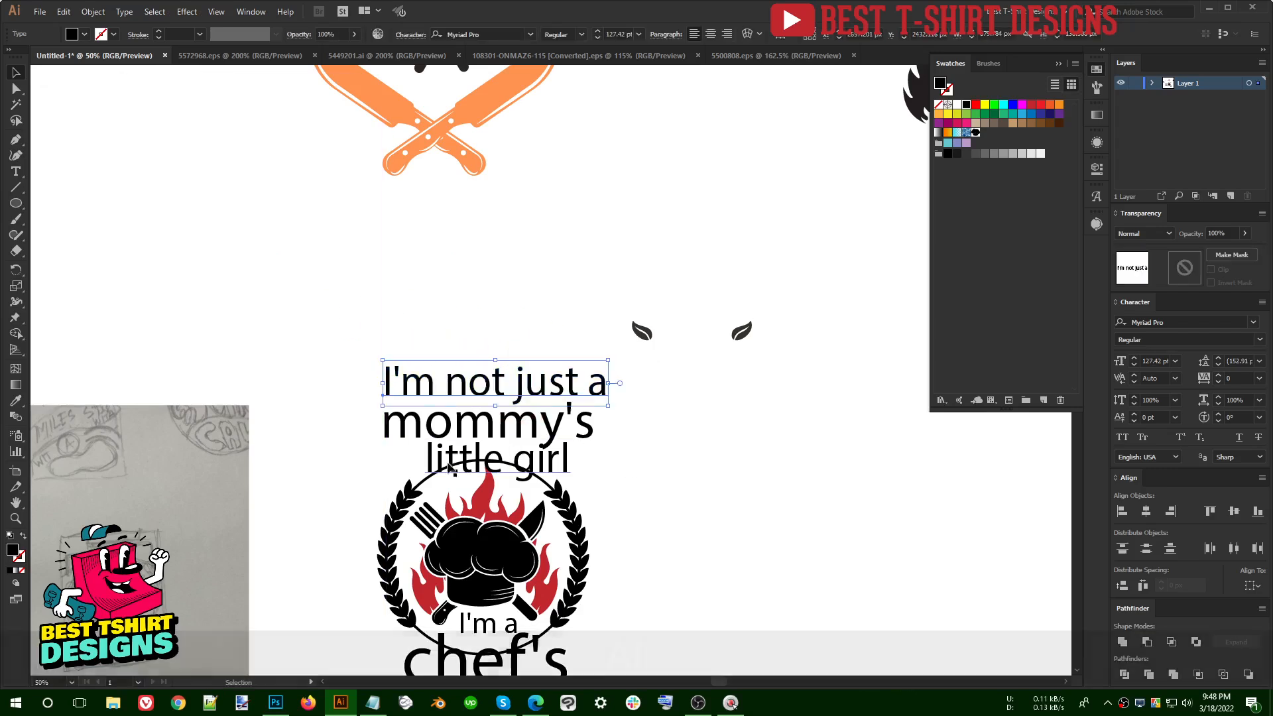
scroll(694, 463, down, 2)
scroll(673, 447, down, 4)
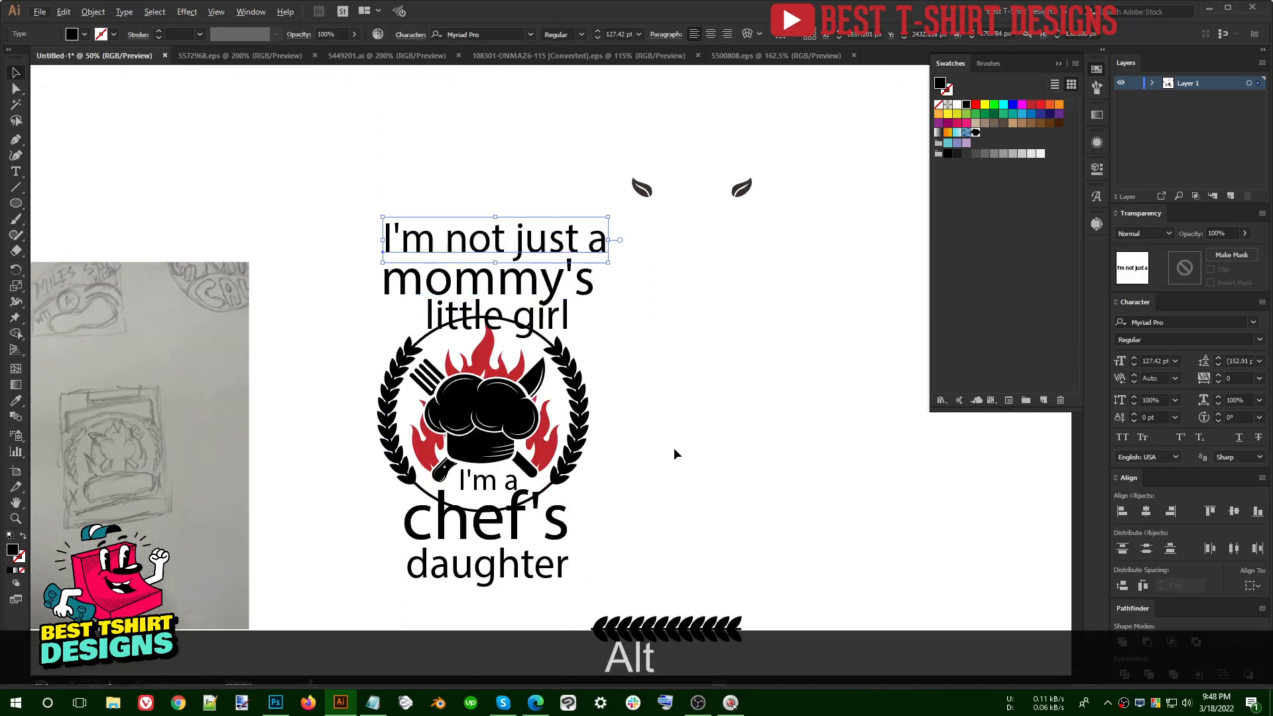
Step: Move the three lines "I'm not just a", "mommy's" and "little girl" together up and away from the emblem
click(673, 447)
scroll(673, 448, up, 2)
click(527, 279)
drag(526, 280, 456, 164)
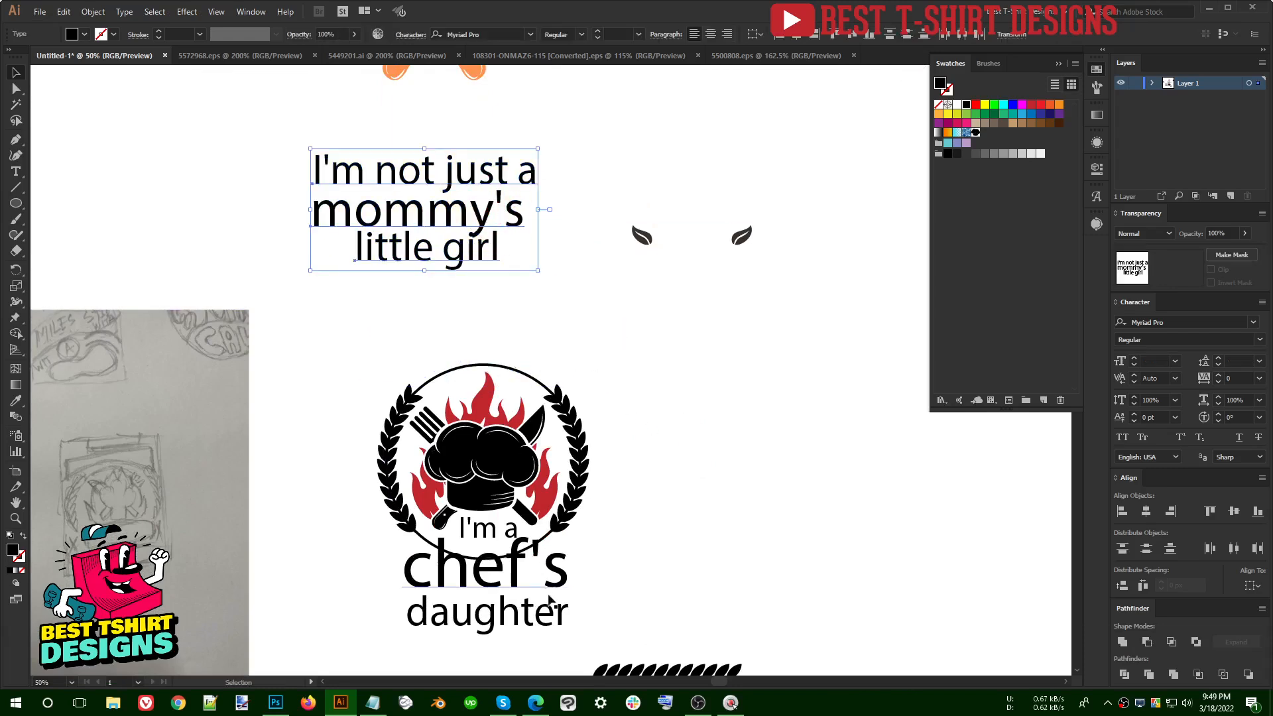
Step: Move the "I'm a", "chef's" and "daughter" lines together off the emblem to the empty area beside it
click(545, 604)
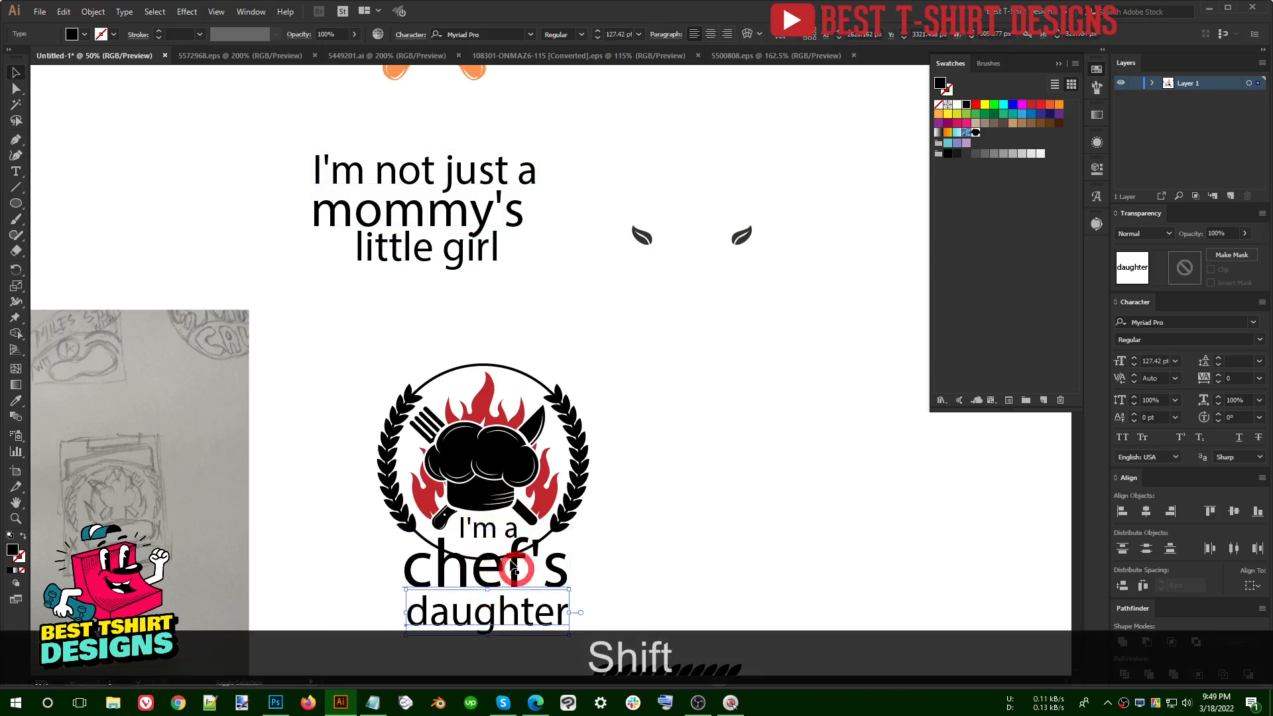
shift+click(489, 534)
shift+click(500, 578)
drag(501, 578, 791, 538)
click(581, 514)
Step: Move the "little girl" line down to just above the emblem's circle
scroll(580, 514, up, 2)
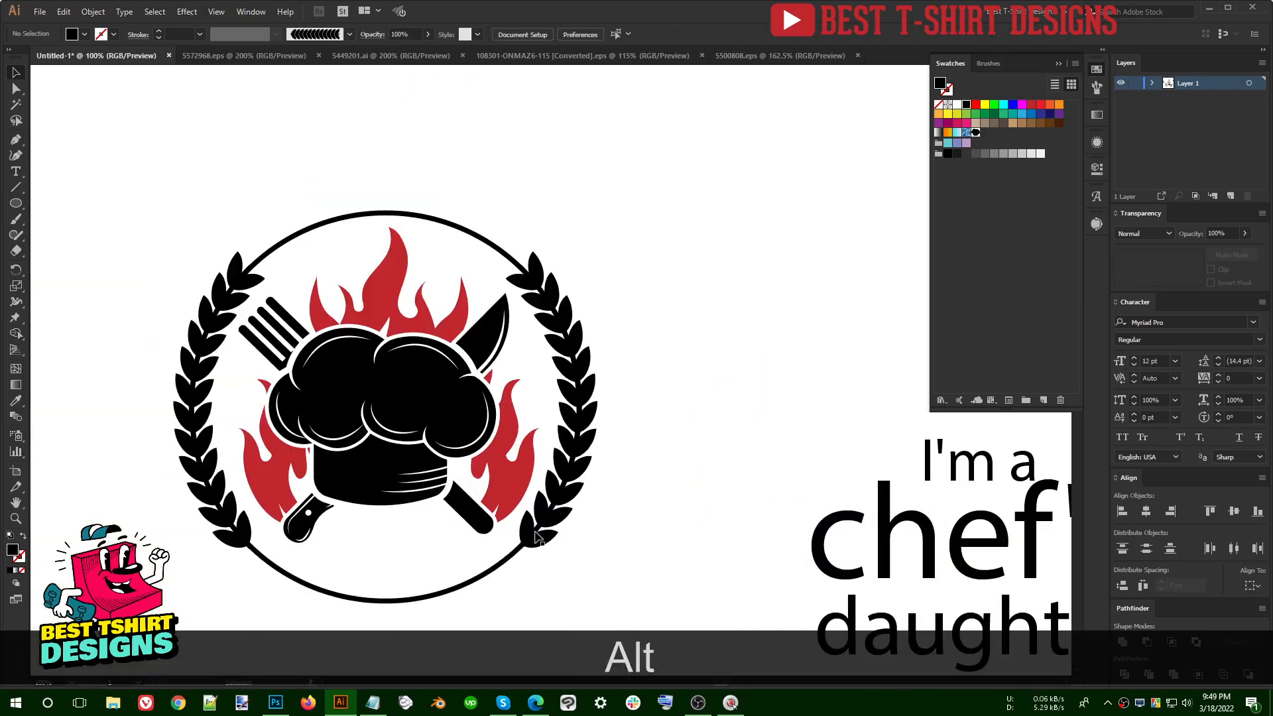
click(567, 368)
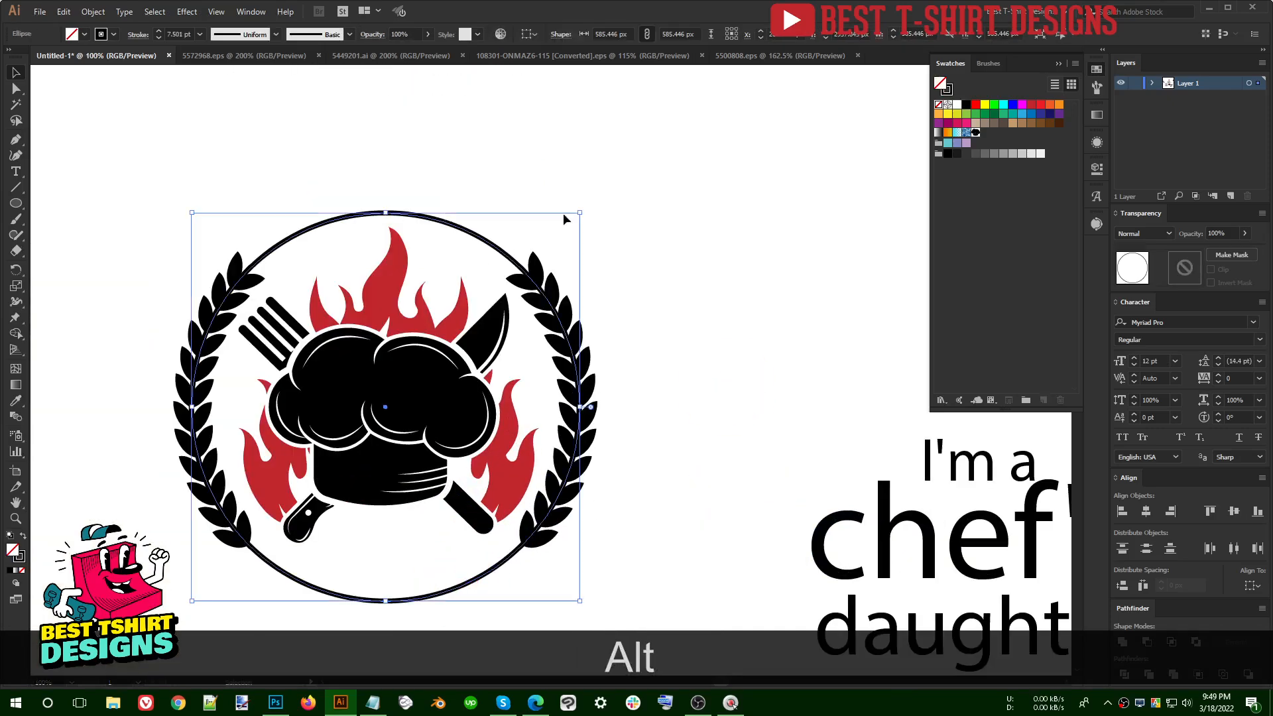
scroll(643, 367, down, 1)
scroll(643, 367, up, 1)
drag(431, 189, 535, 265)
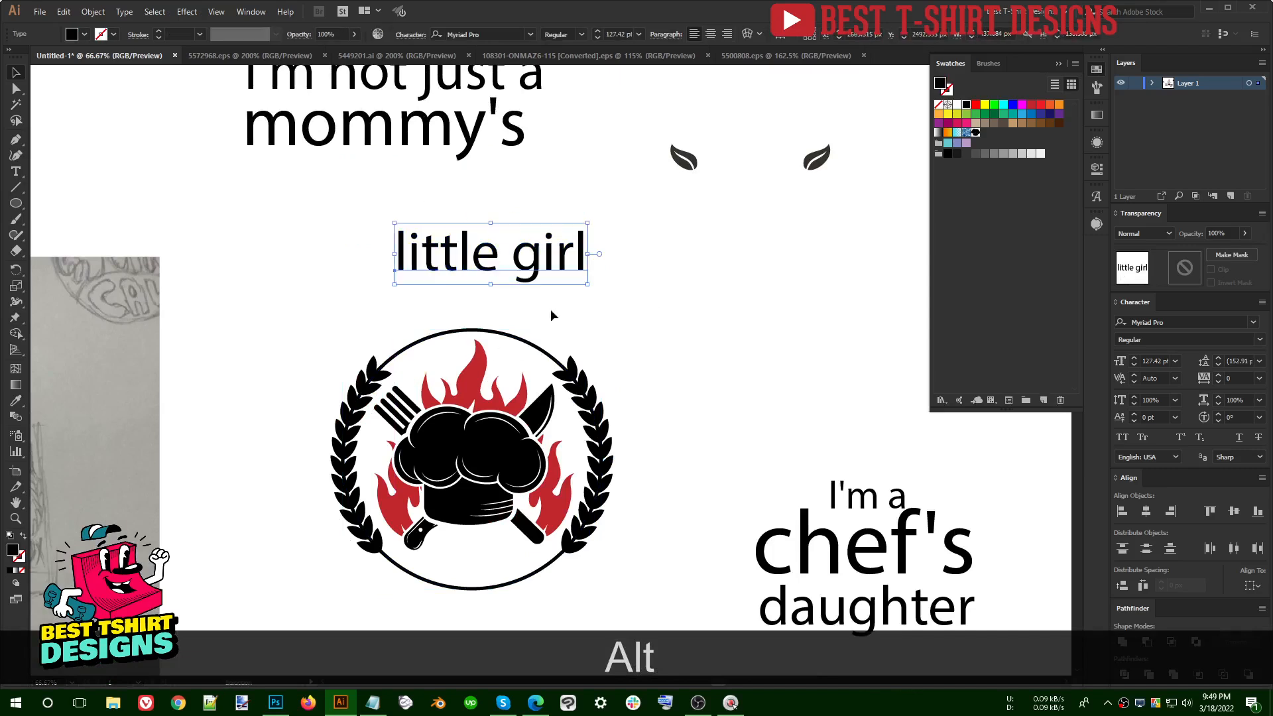
Step: Try the Anton font on the "little girl" text and place the text beside the emblem
click(497, 36)
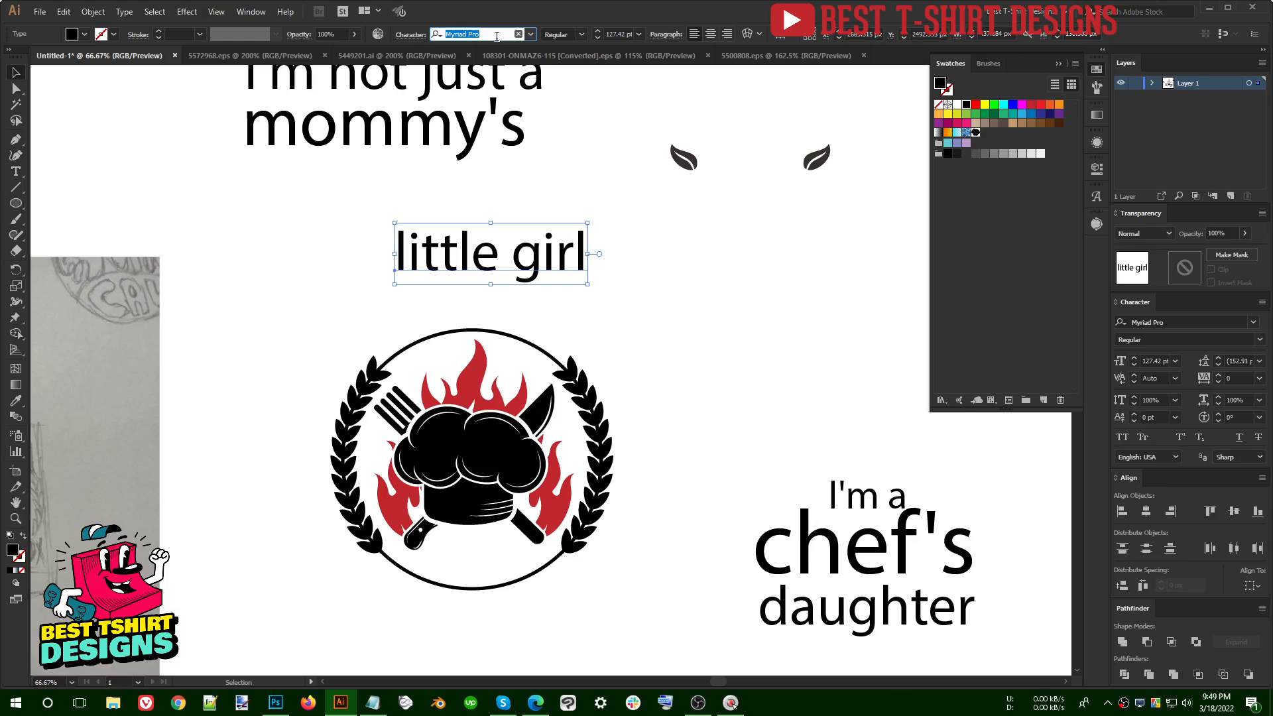
text(e)
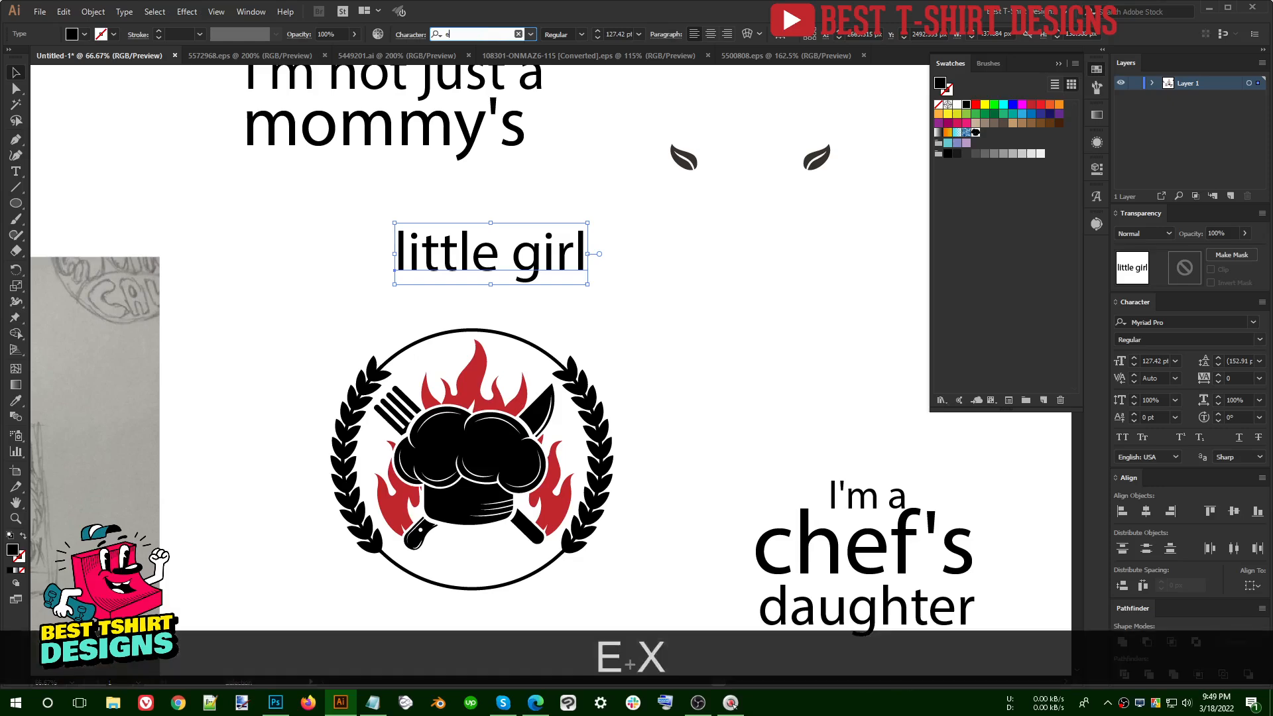
text(x)
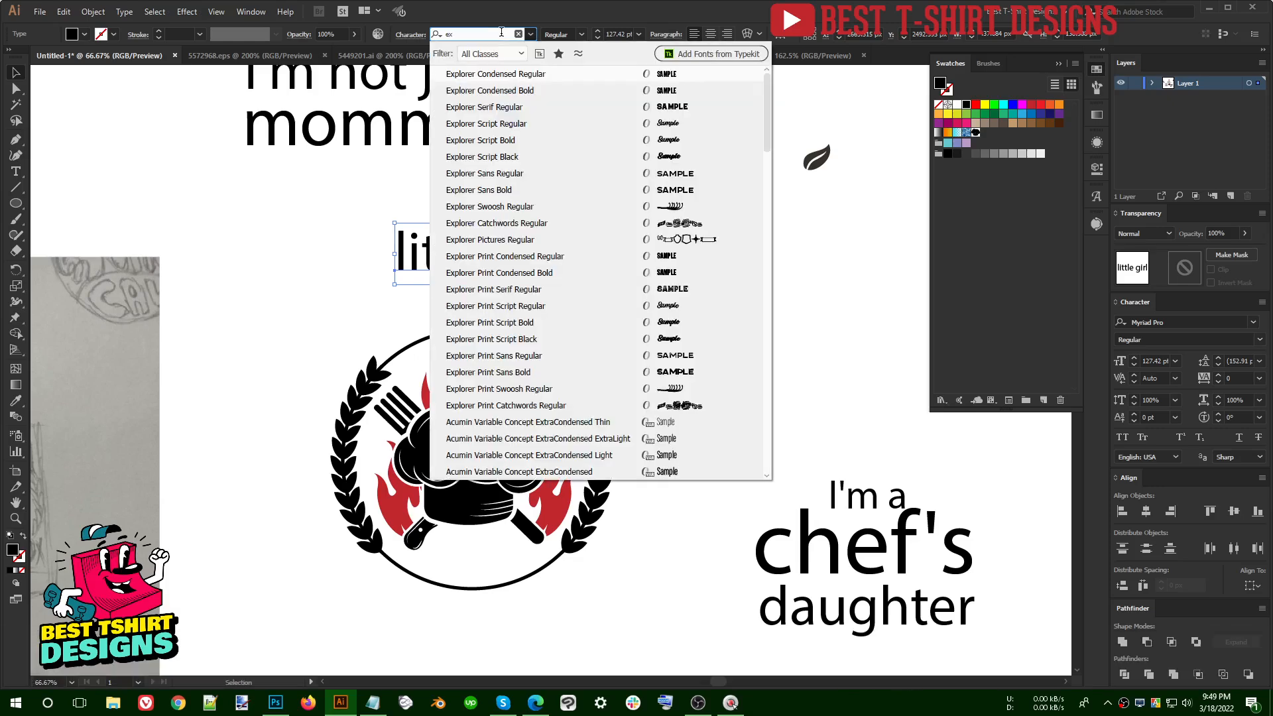
key(BackSpace)
key(BackSpace)
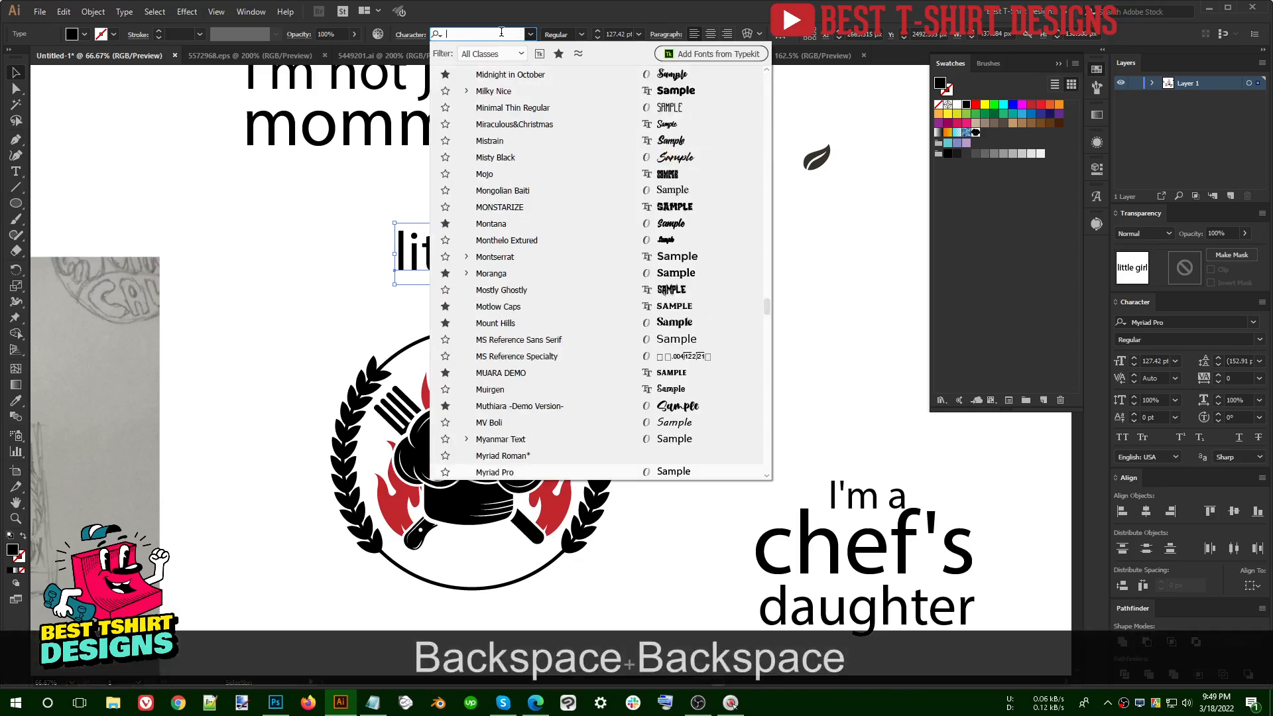
text(an)
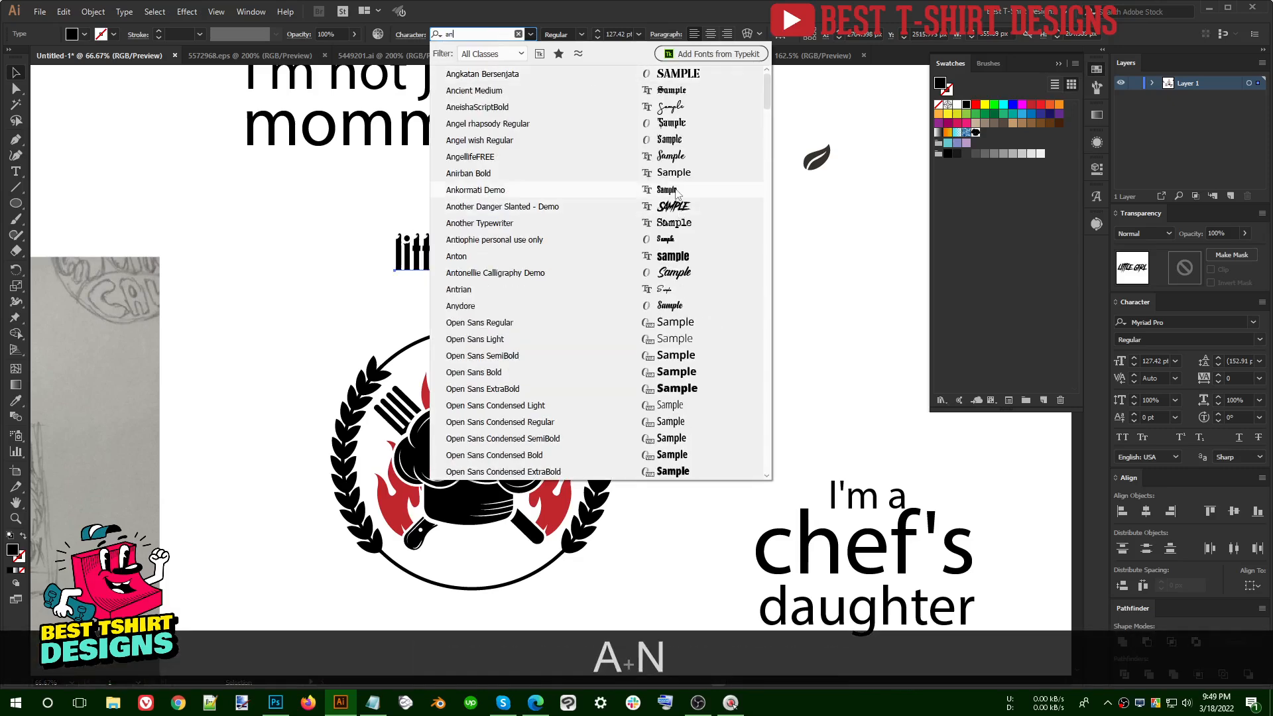
click(663, 255)
drag(542, 246, 761, 337)
Step: Set the "little girl" text to the Calling Heart font and place it above the emblem's circle
click(494, 37)
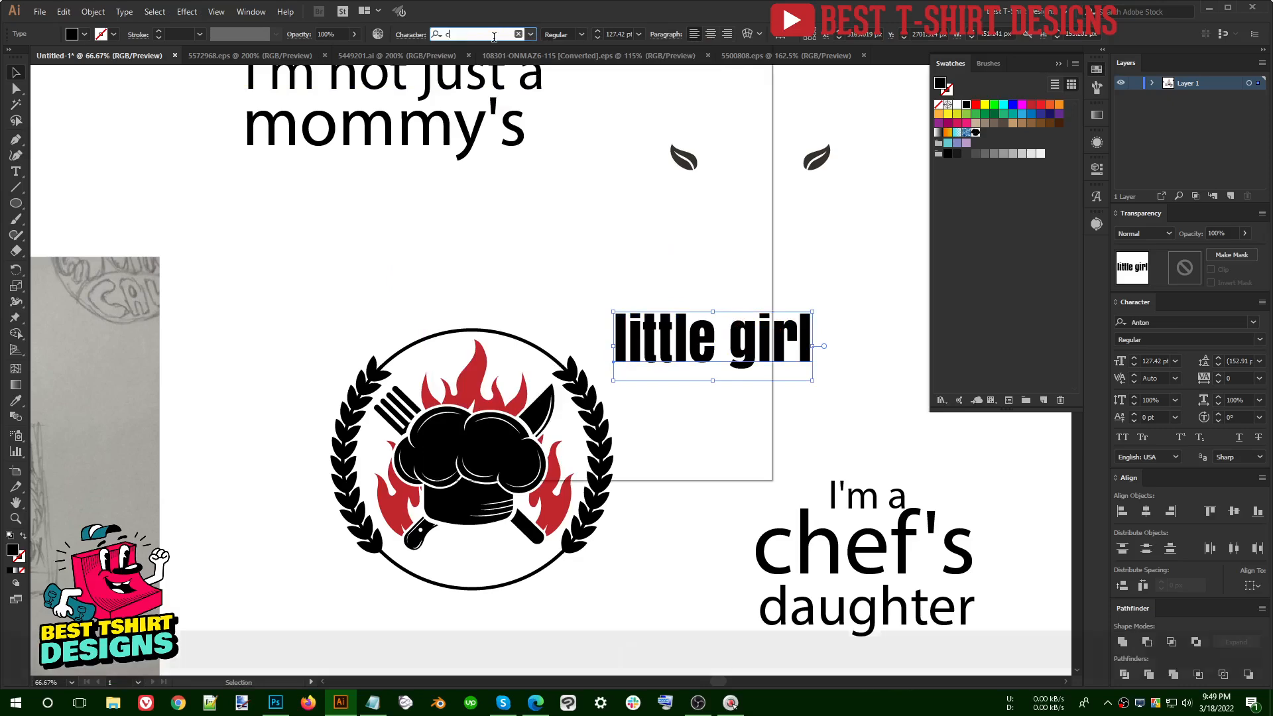
text(cal)
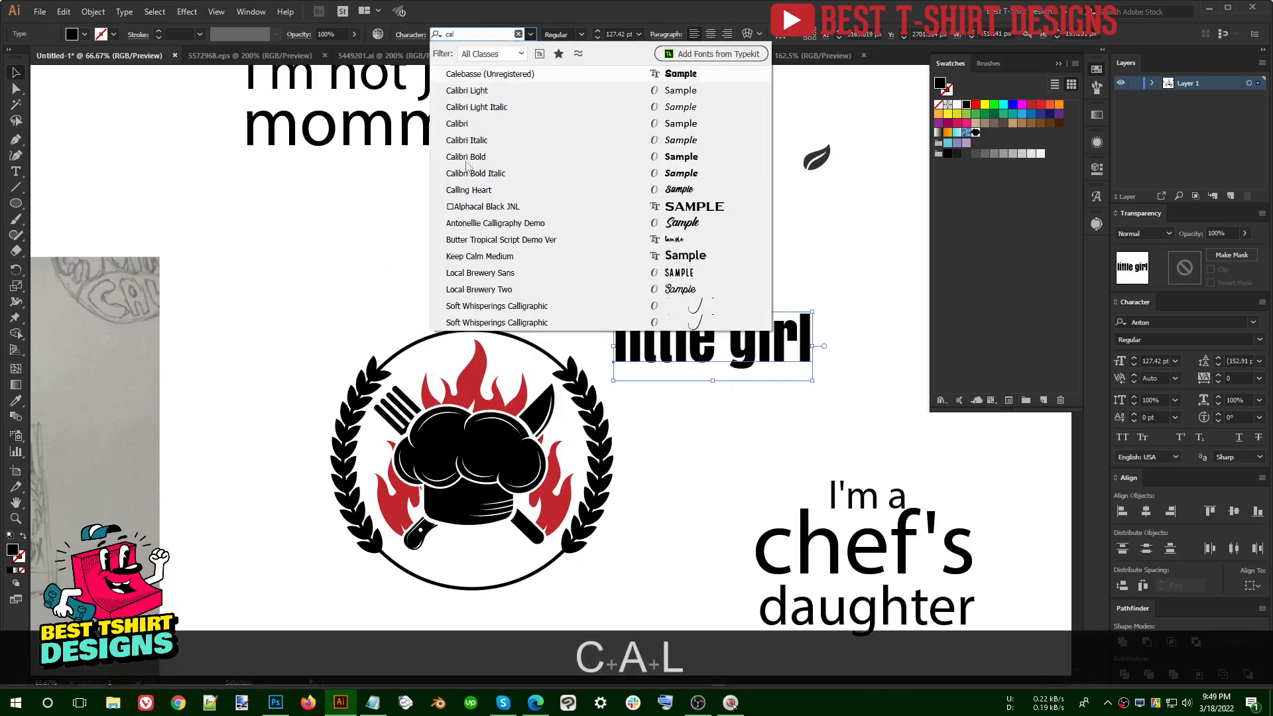
click(468, 189)
drag(641, 329, 386, 279)
Step: Capitalise the initials of both words so the script text reads "Little Girl"
key(t)
key(Left)
key(Delete)
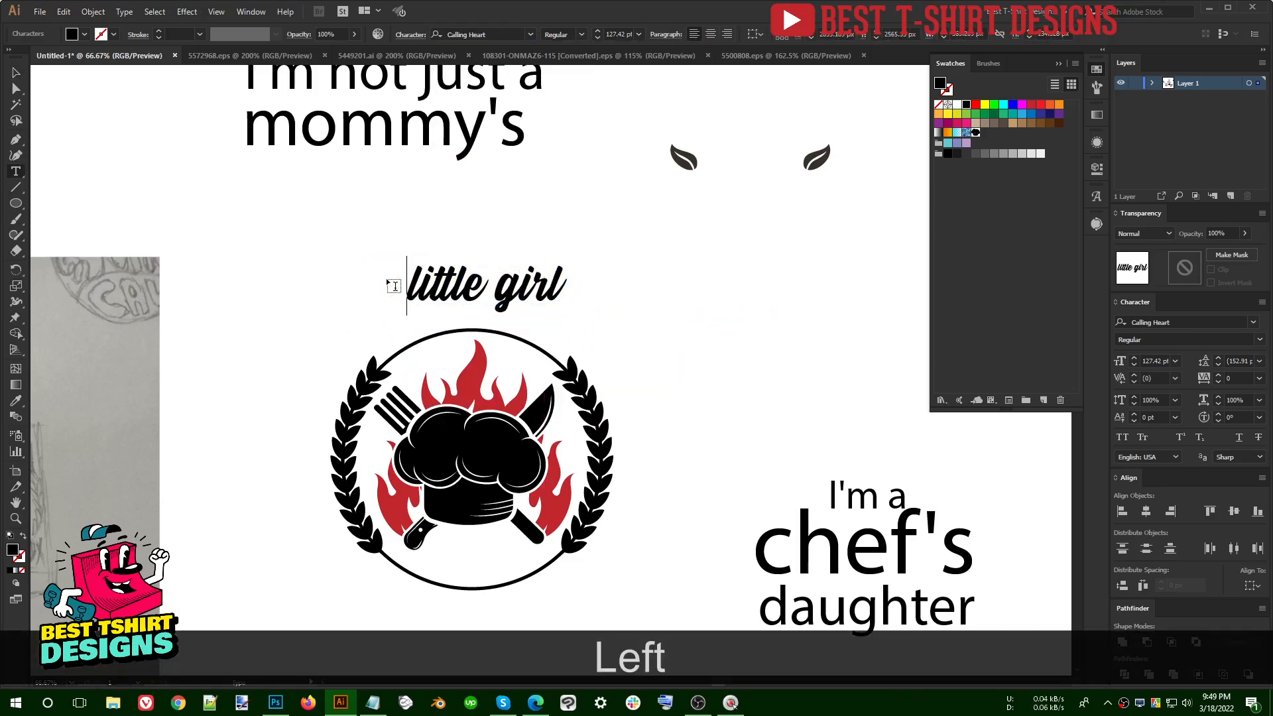
text(L)
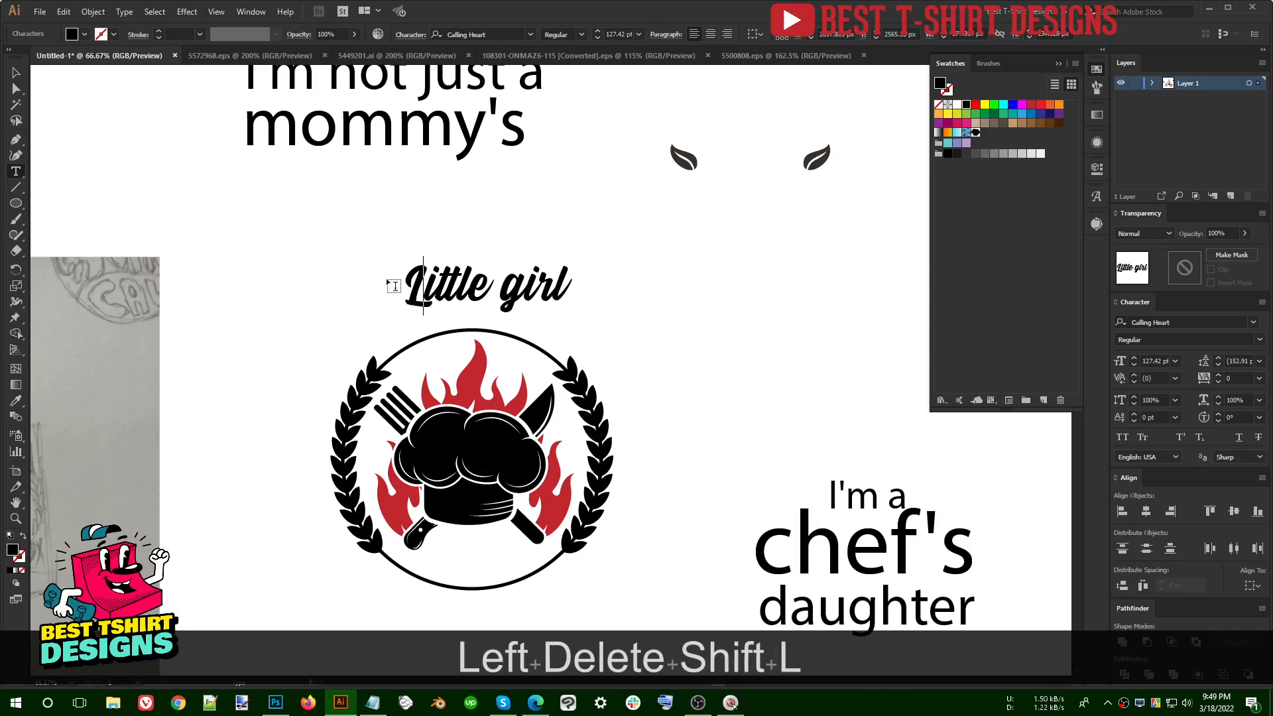
drag(521, 277, 501, 282)
text(G)
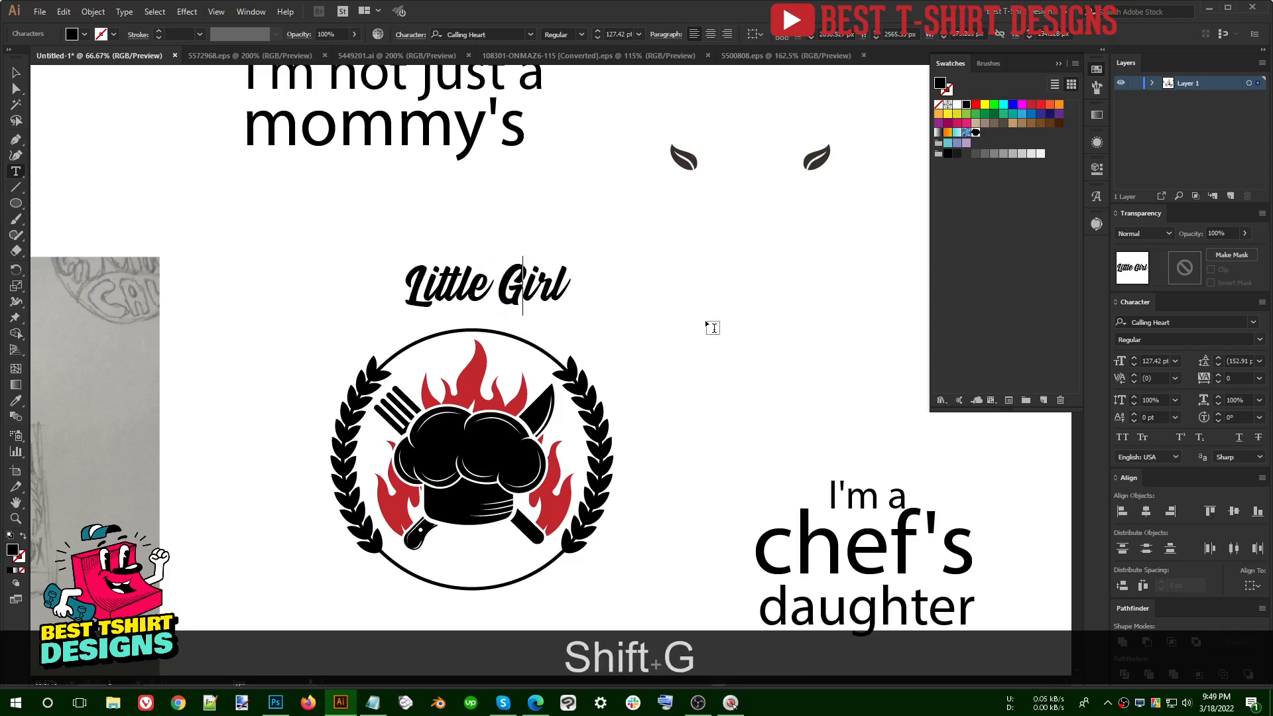
click(16, 72)
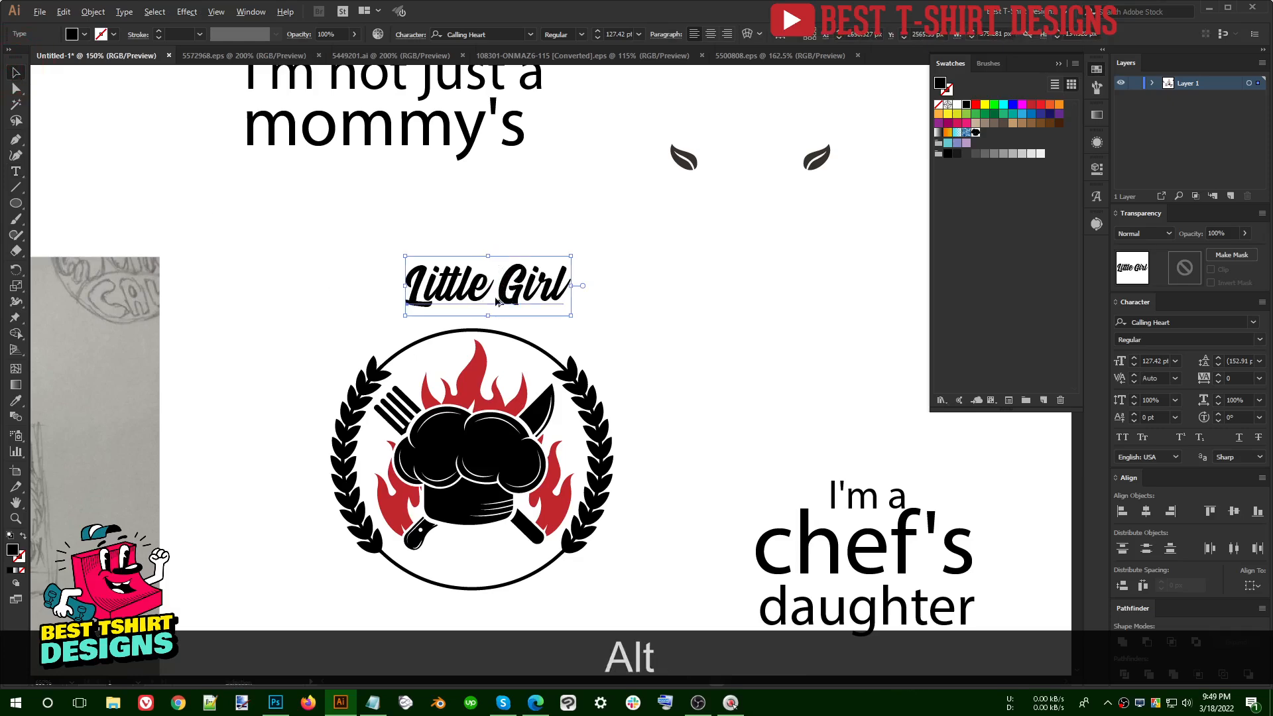
Step: Try the long swash alternate for the "e" in "Little" with the Touch Type tool, and undo it
alt+scroll(496, 303, up, 3)
key(alt+shift+t)
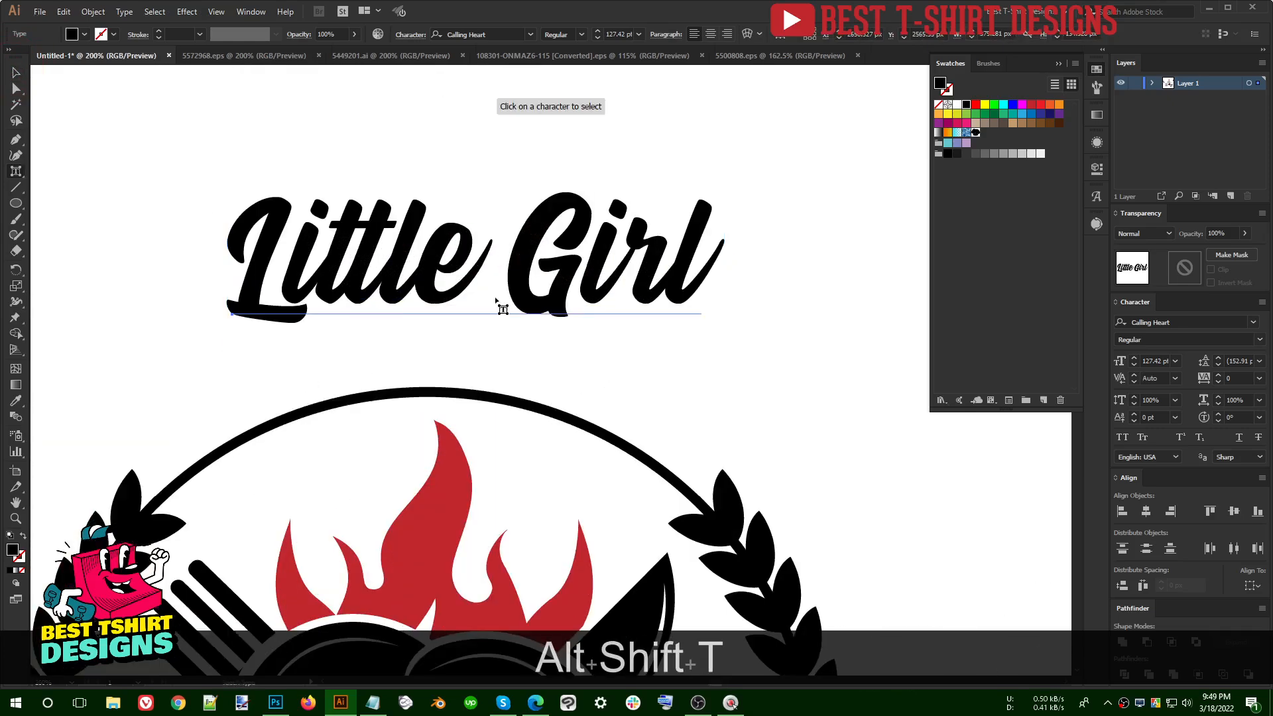
click(689, 272)
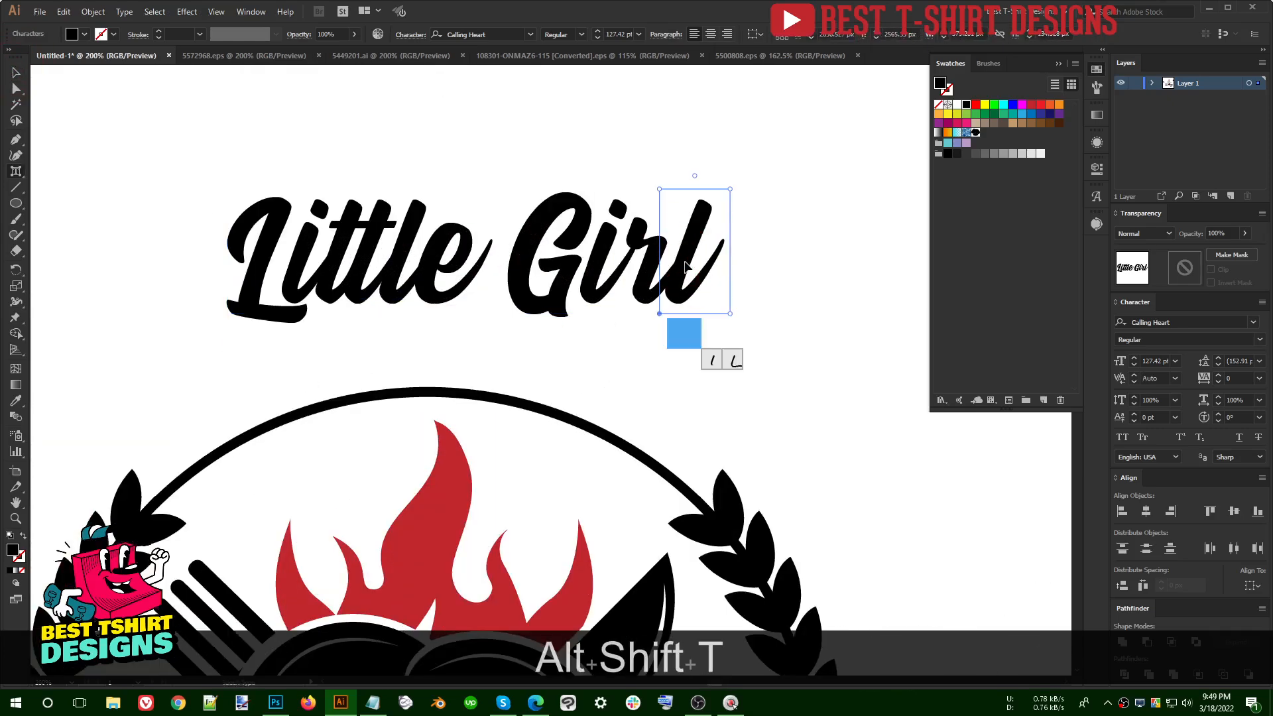
click(462, 269)
click(488, 361)
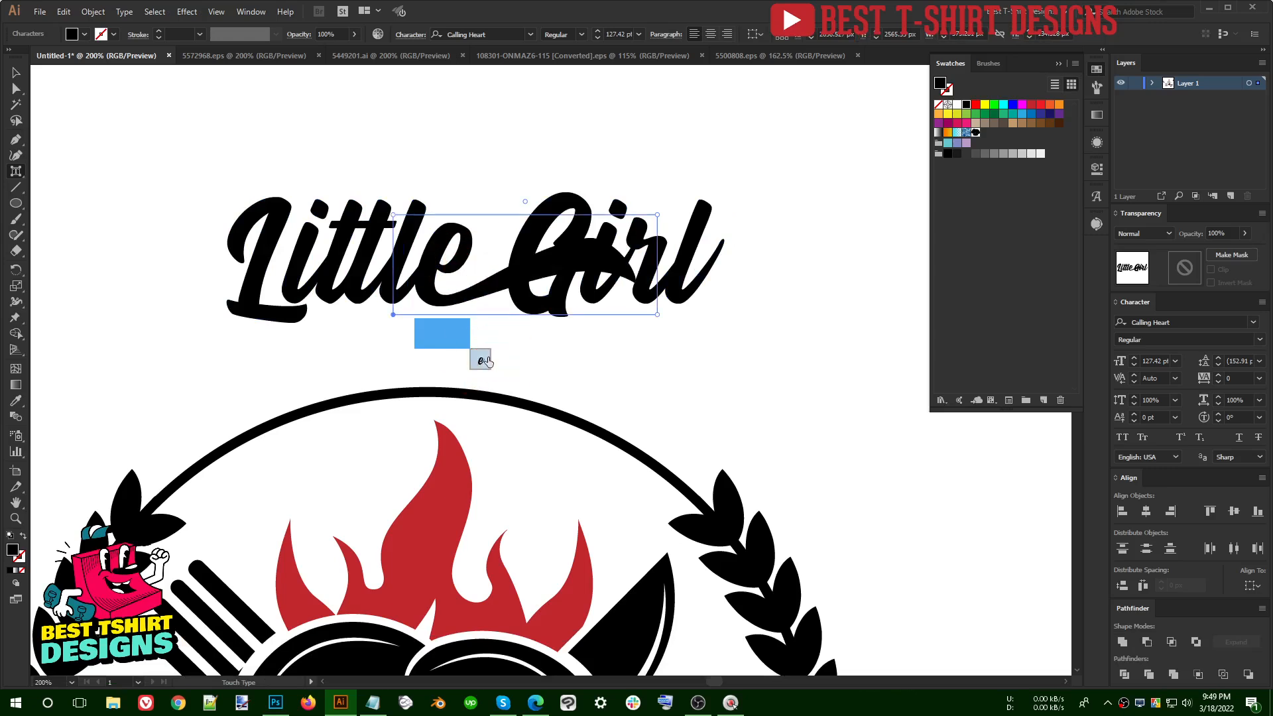
key(ctrl+z)
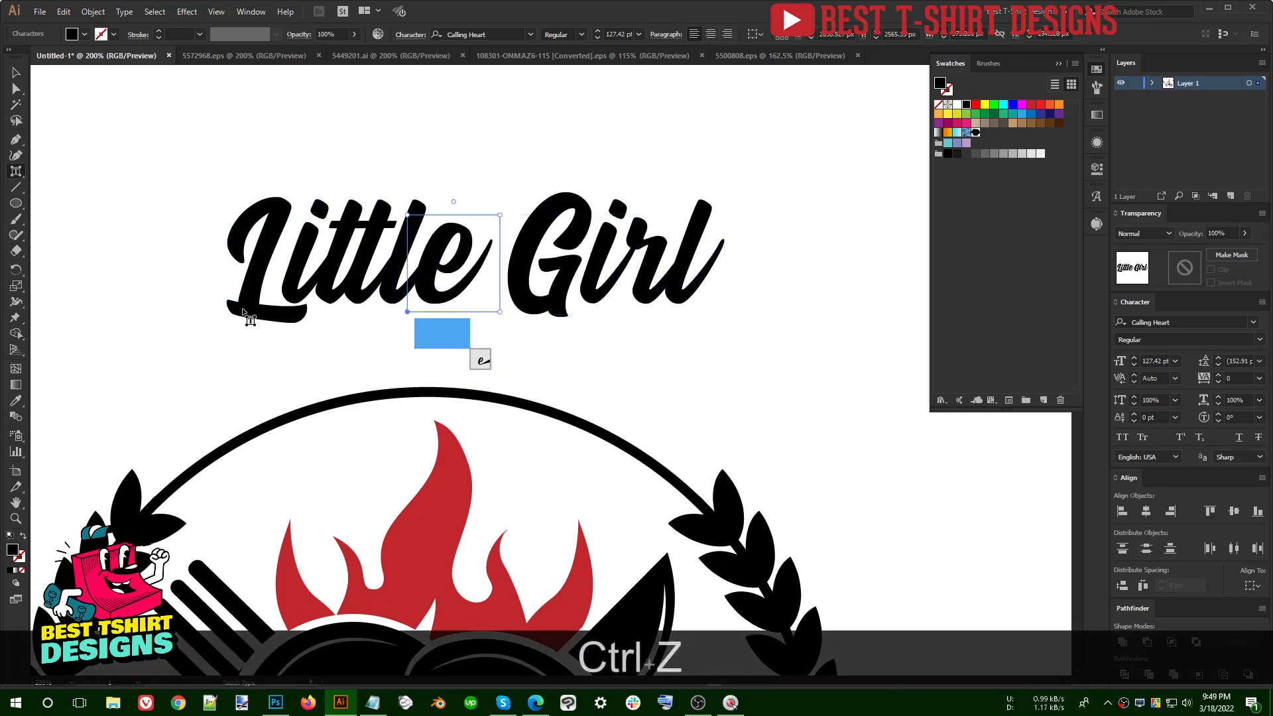
Step: Check other letters of "Little Girl" for alternates, try the long-tailed final "l" in "Girl", and undo it
click(243, 311)
click(321, 229)
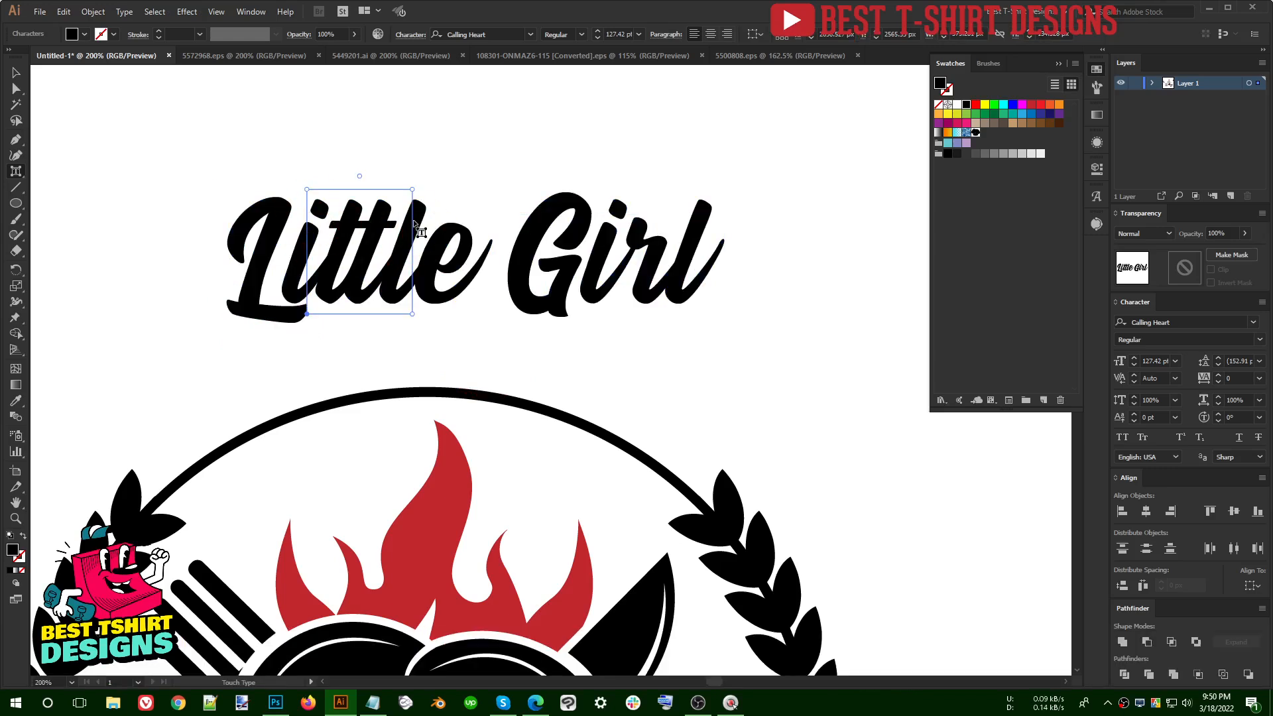
click(420, 224)
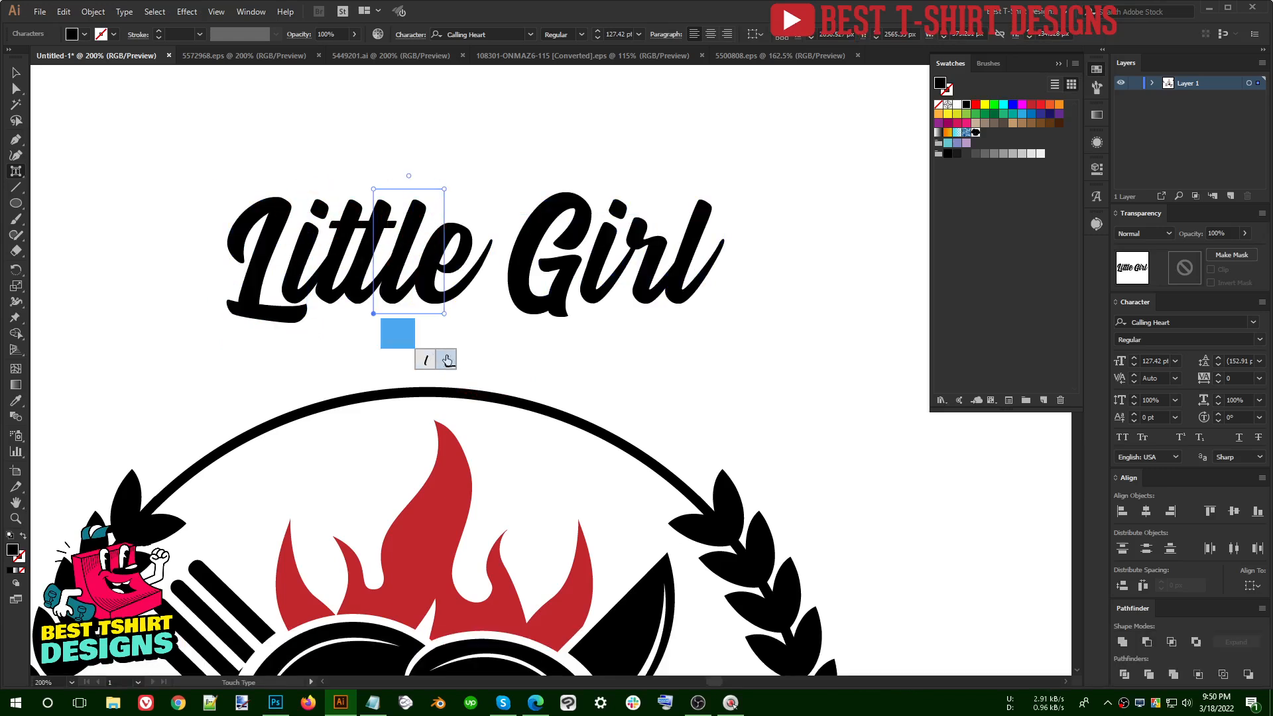
click(708, 338)
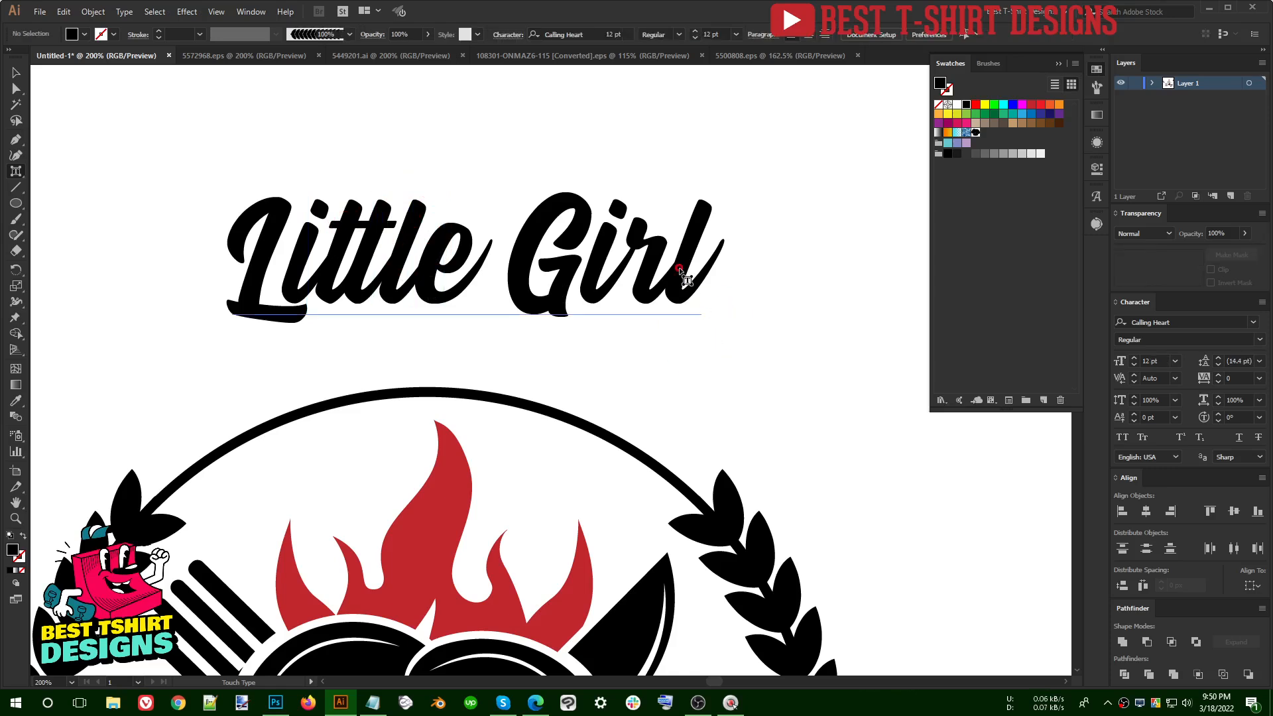
click(683, 272)
click(732, 362)
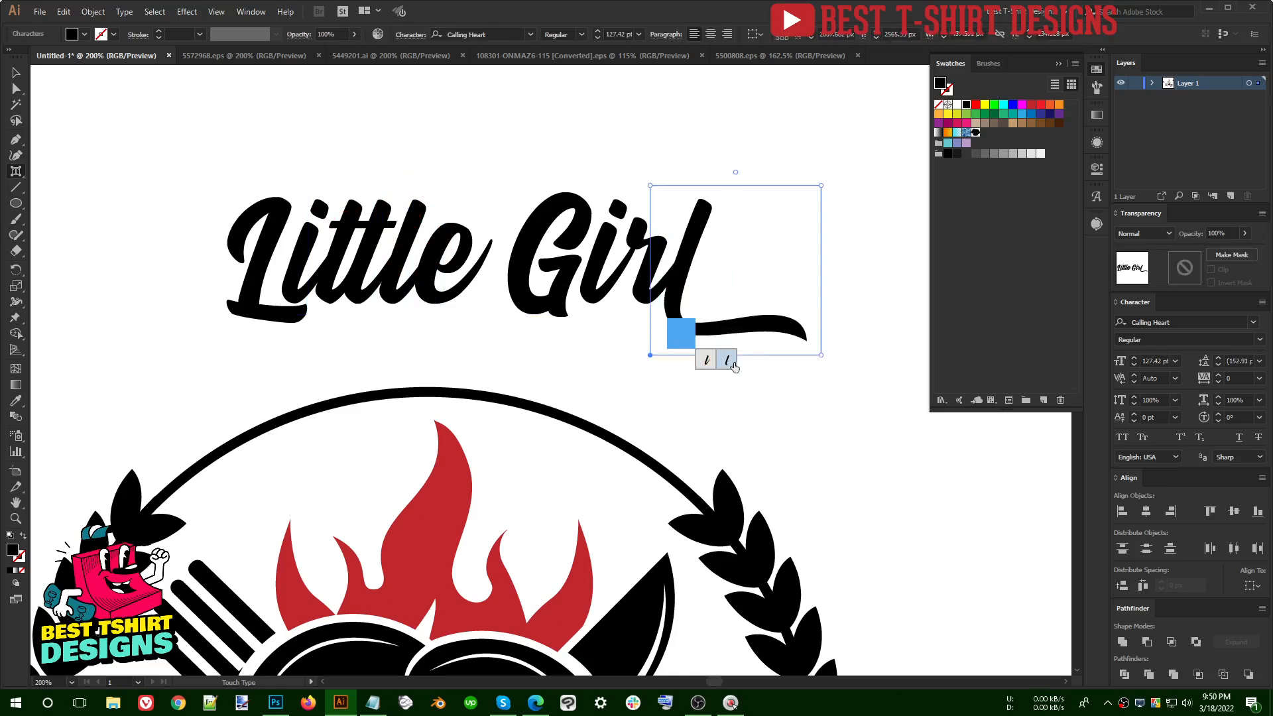
key(ctrl+z)
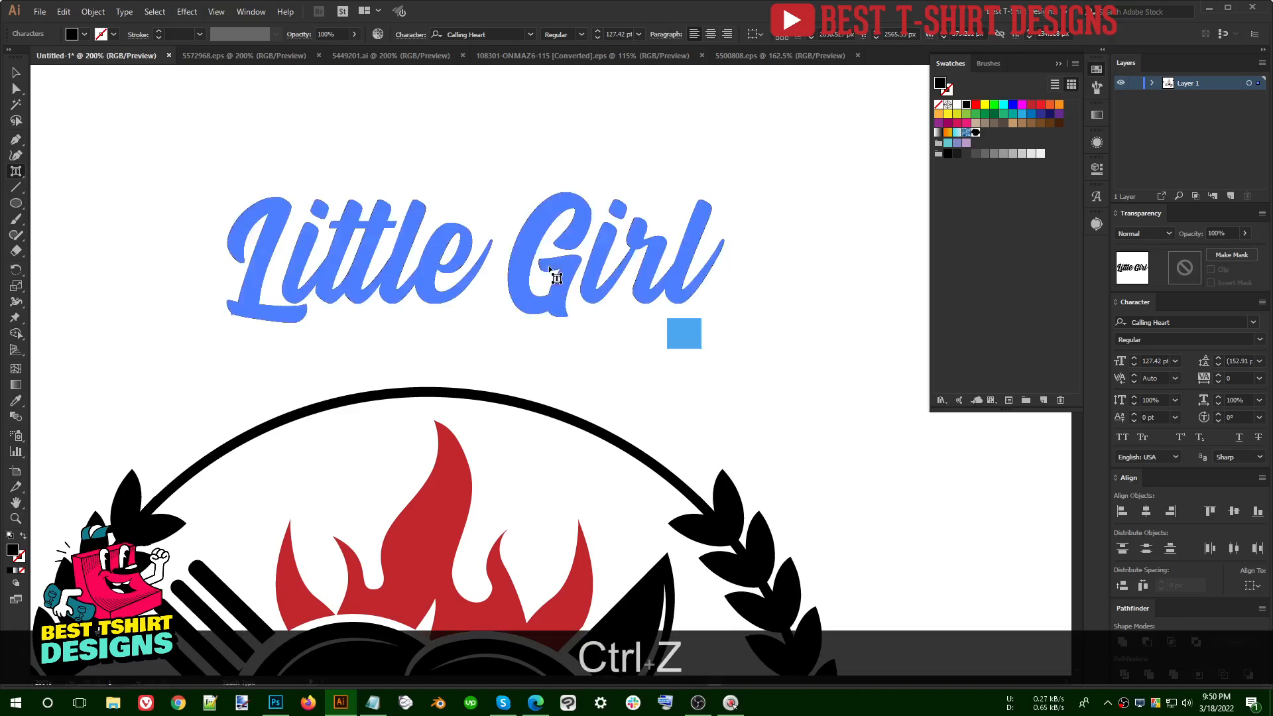
Step: Move the "Little Girl" text down so it overlaps the upper arc of the emblem's circle
click(549, 271)
key(v)
scroll(481, 283, down, 3)
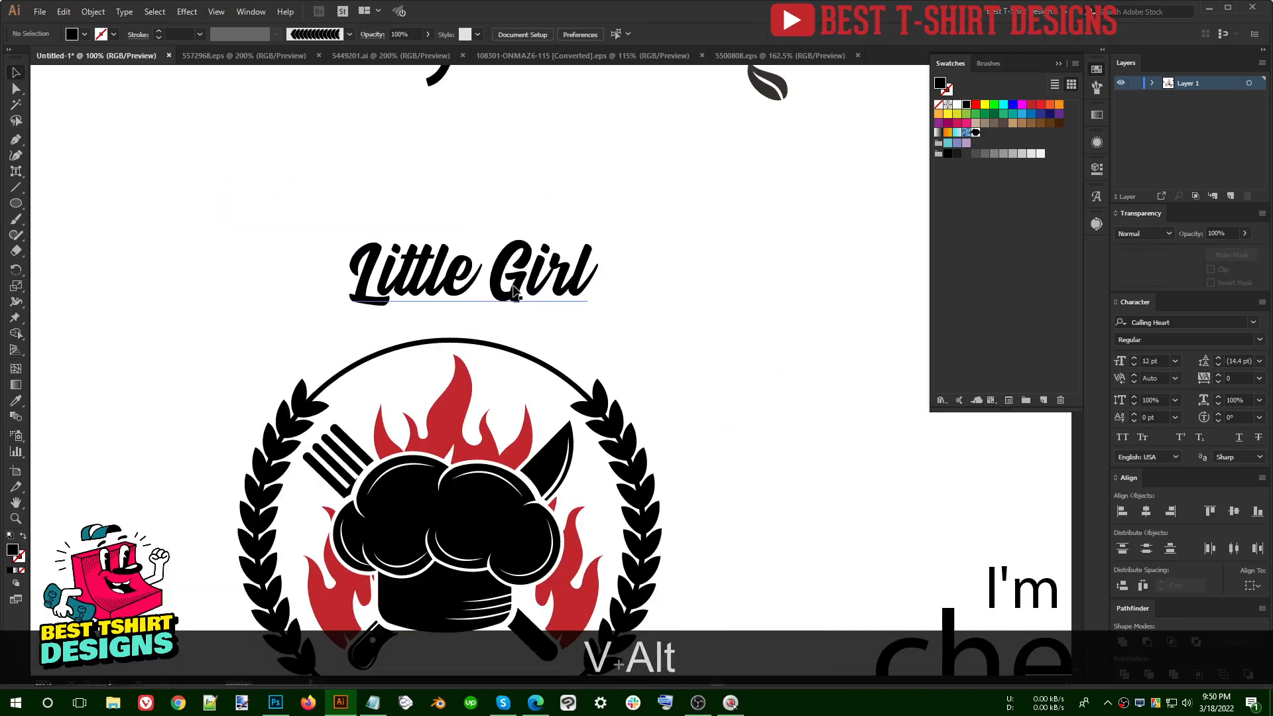
drag(500, 267, 487, 328)
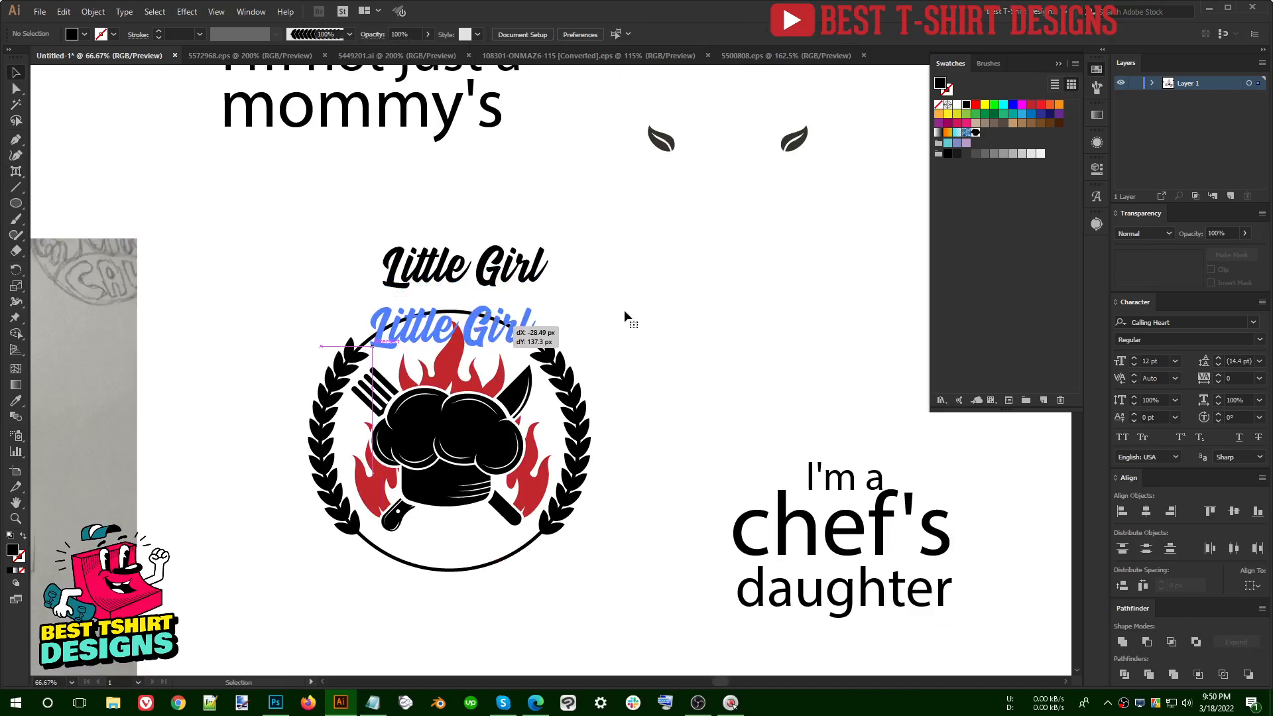
Step: Bring the "mommy's" line down above "Little Girl" and format it in the Anton font with all caps
scroll(598, 311, down, 2)
drag(483, 167, 537, 254)
right_click(537, 253)
mouse_move(636, 308)
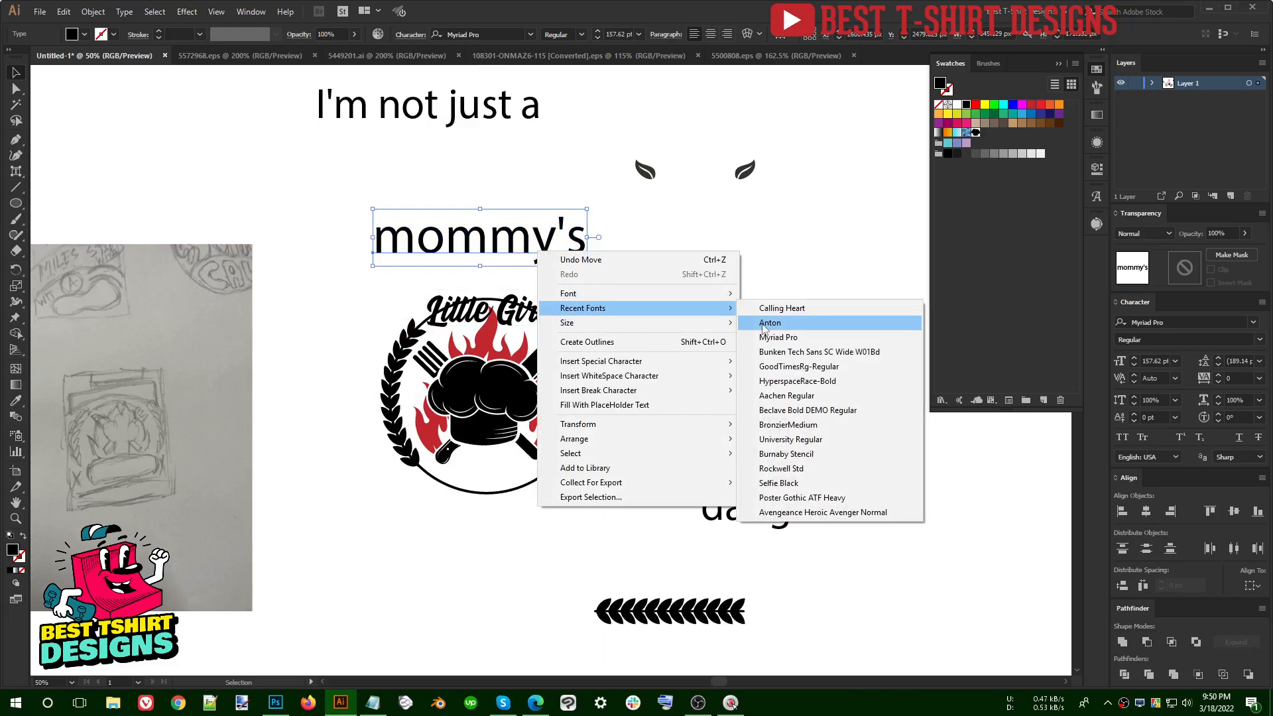
click(742, 323)
click(1121, 437)
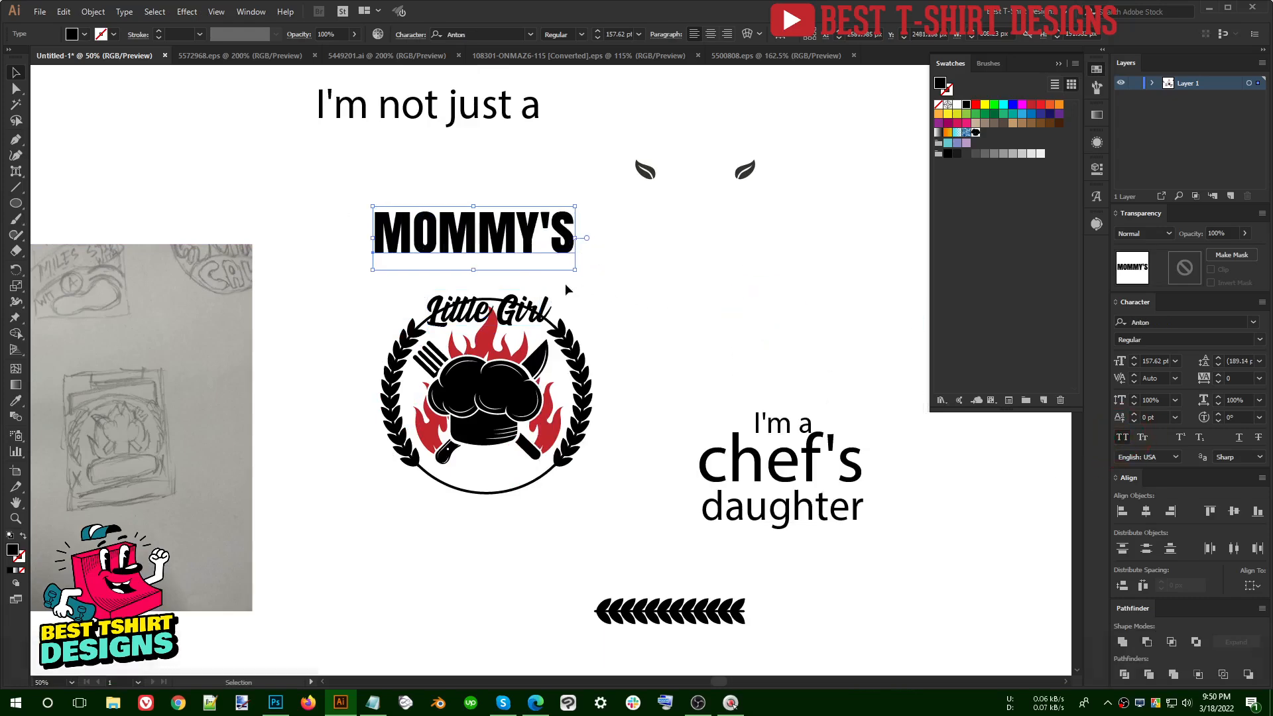
Step: Move the "MOMMY'S" text closer to the emblem, roughly centred above "Little Girl"
scroll(543, 277, up, 1)
drag(484, 233, 500, 254)
click(683, 317)
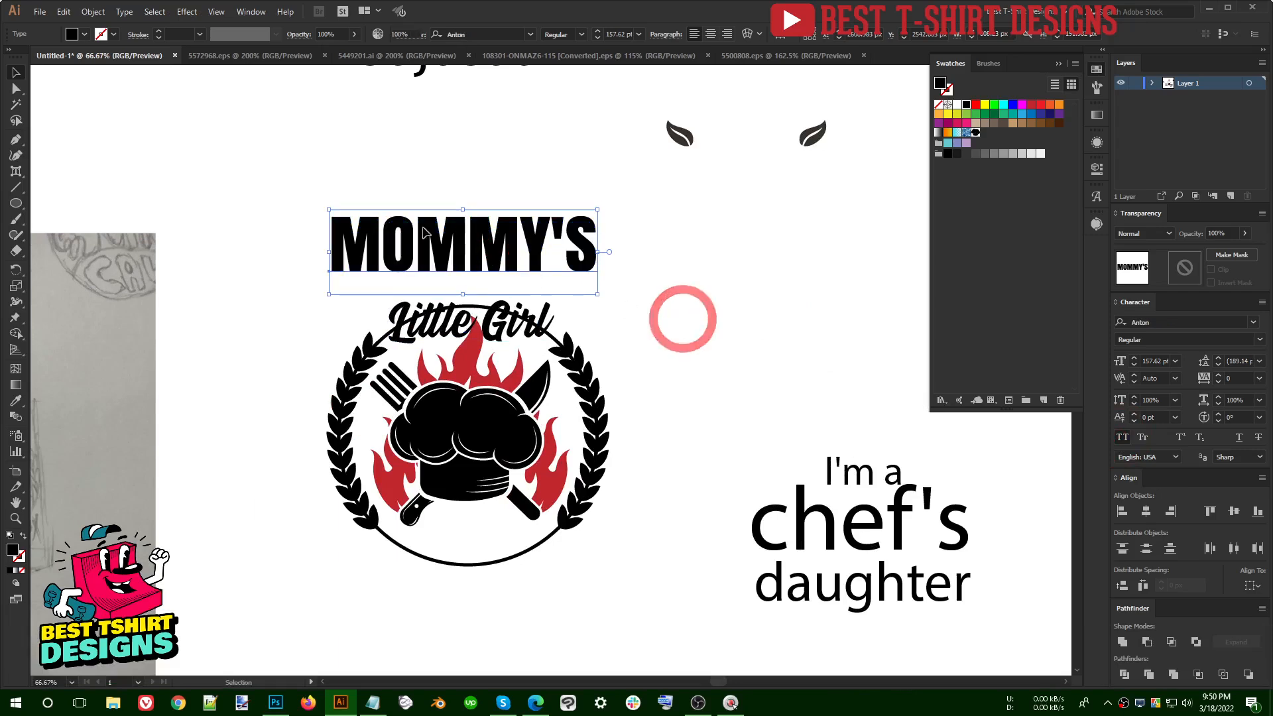
Step: Move "chef's" onto the lower arc of the emblem's circle and copy the "MOMMY'S" text style to it with the Eyedropper
scroll(646, 292, down, 1)
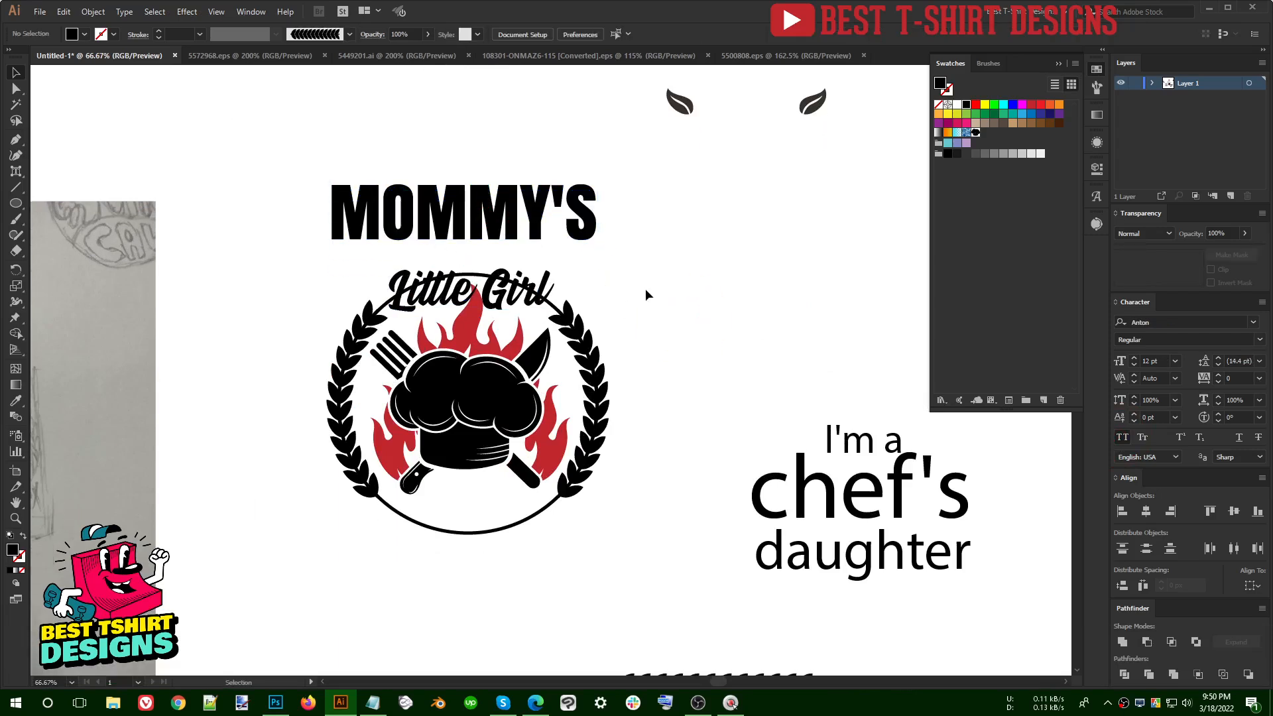
drag(846, 514, 524, 560)
key(i)
click(528, 210)
key(v)
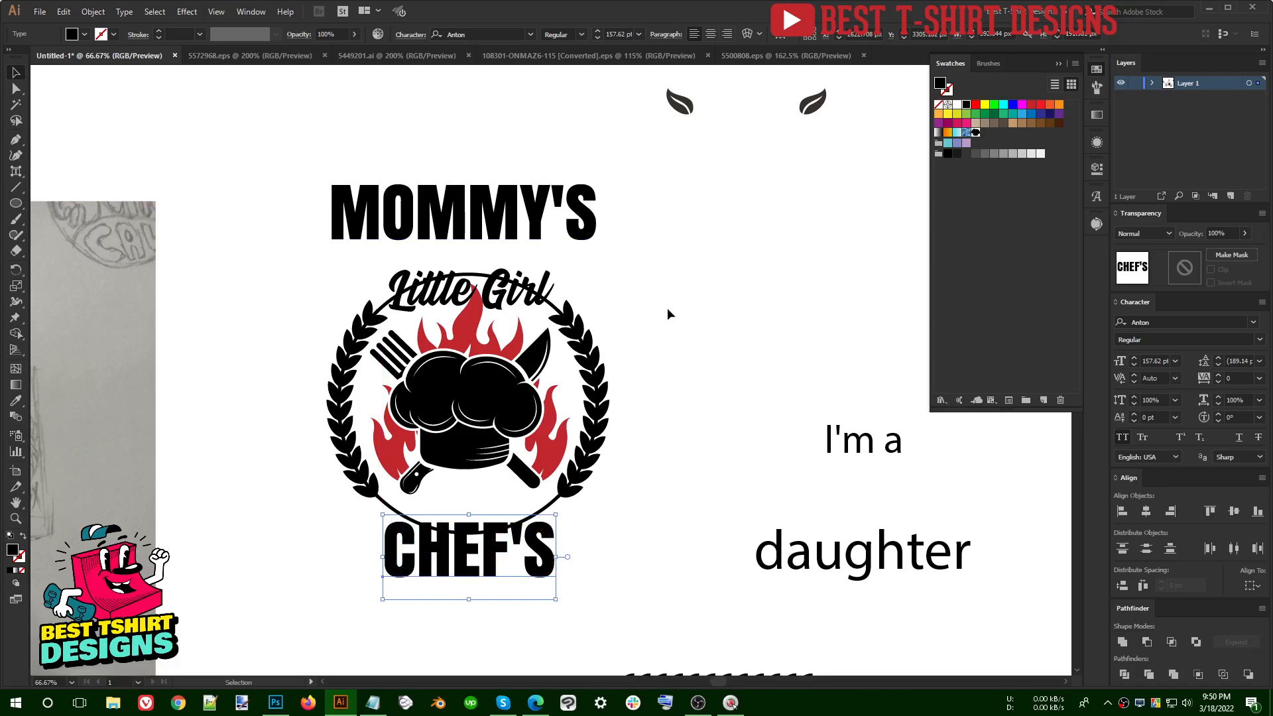
Step: Move the "MOMMY'S" text down so it sits just above "Little Girl"
drag(445, 224, 446, 226)
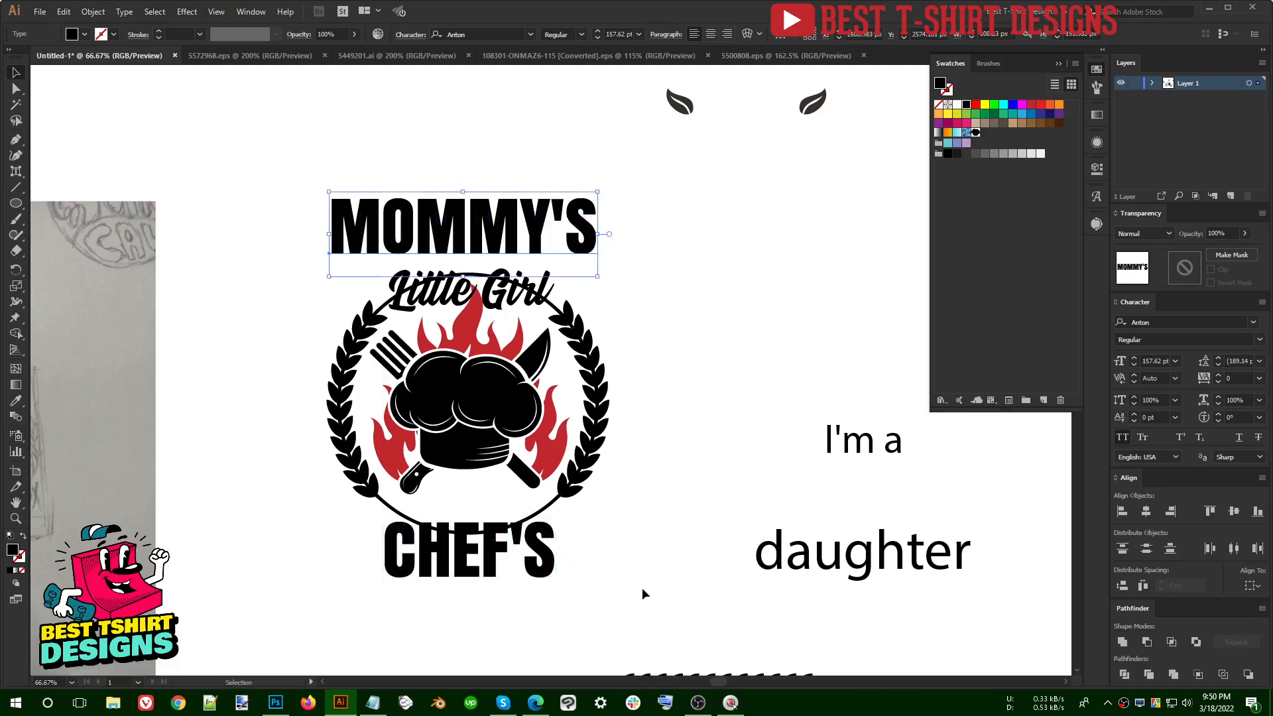
click(557, 562)
scroll(583, 546, down, 1)
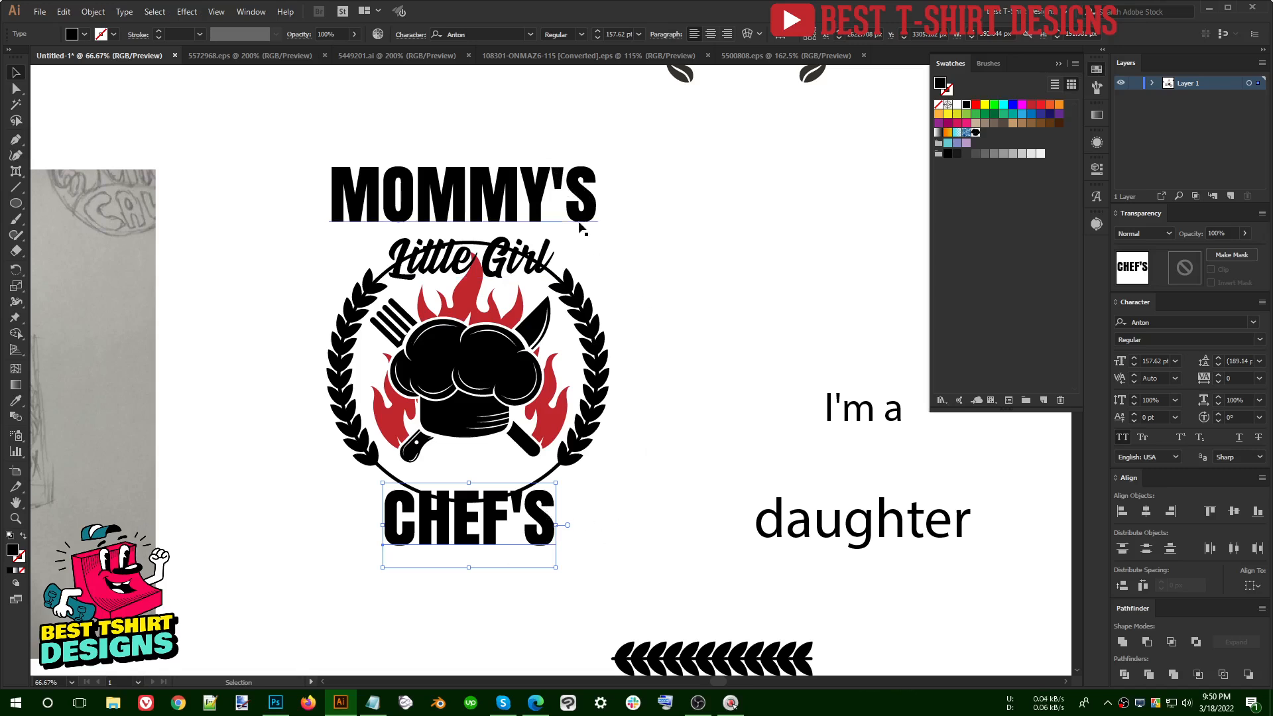
Step: Bring the "daughter" line beneath "CHEF'S" and copy the "Little Girl" text style to it with the Eyedropper
drag(865, 515, 541, 576)
scroll(623, 519, down, 1)
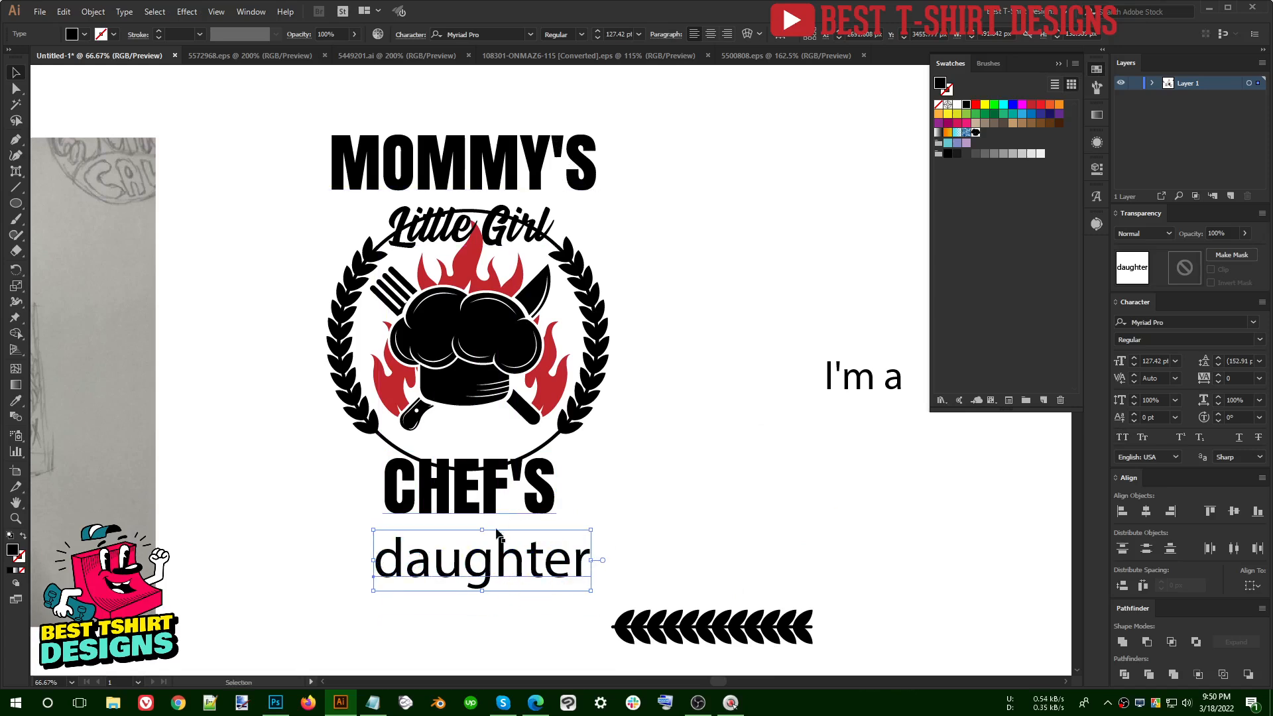
key(i)
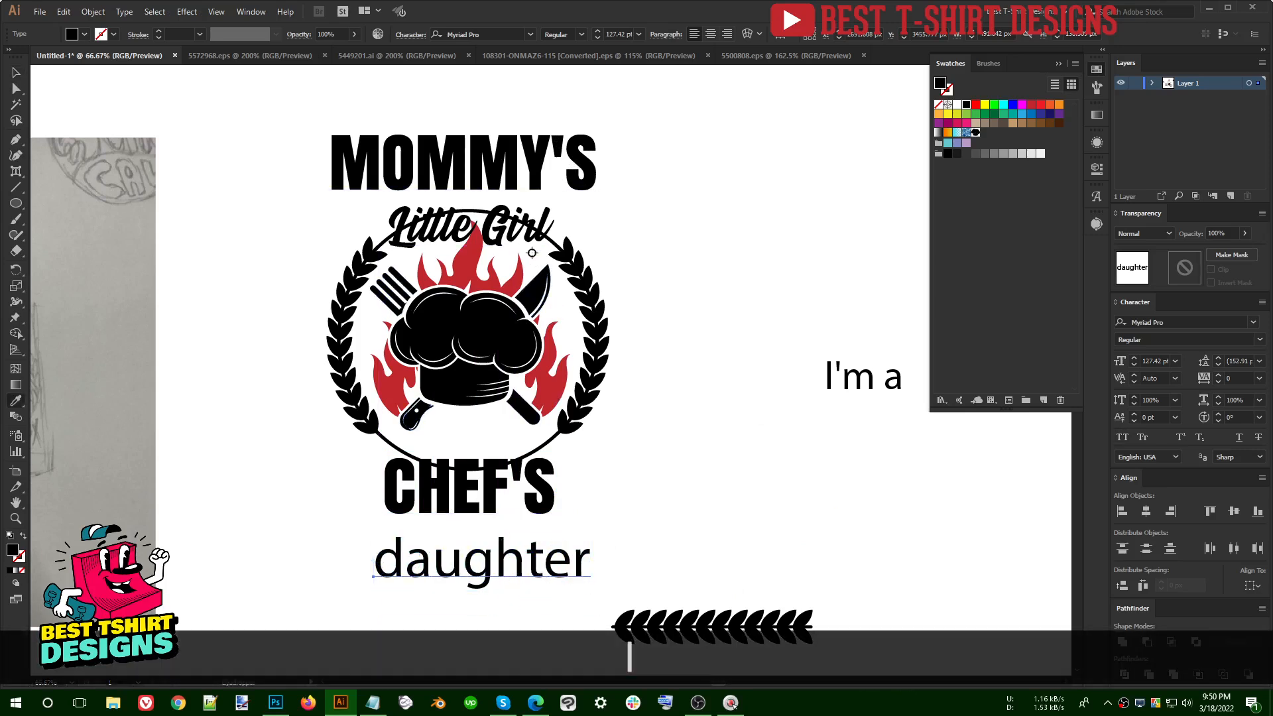
click(528, 238)
key(v)
Step: Capitalize the first letter to read "Daughter" and move the word up close beneath "CHEF'S"
key(t)
drag(405, 560, 356, 547)
text(D)
key(Escape)
drag(486, 572, 496, 551)
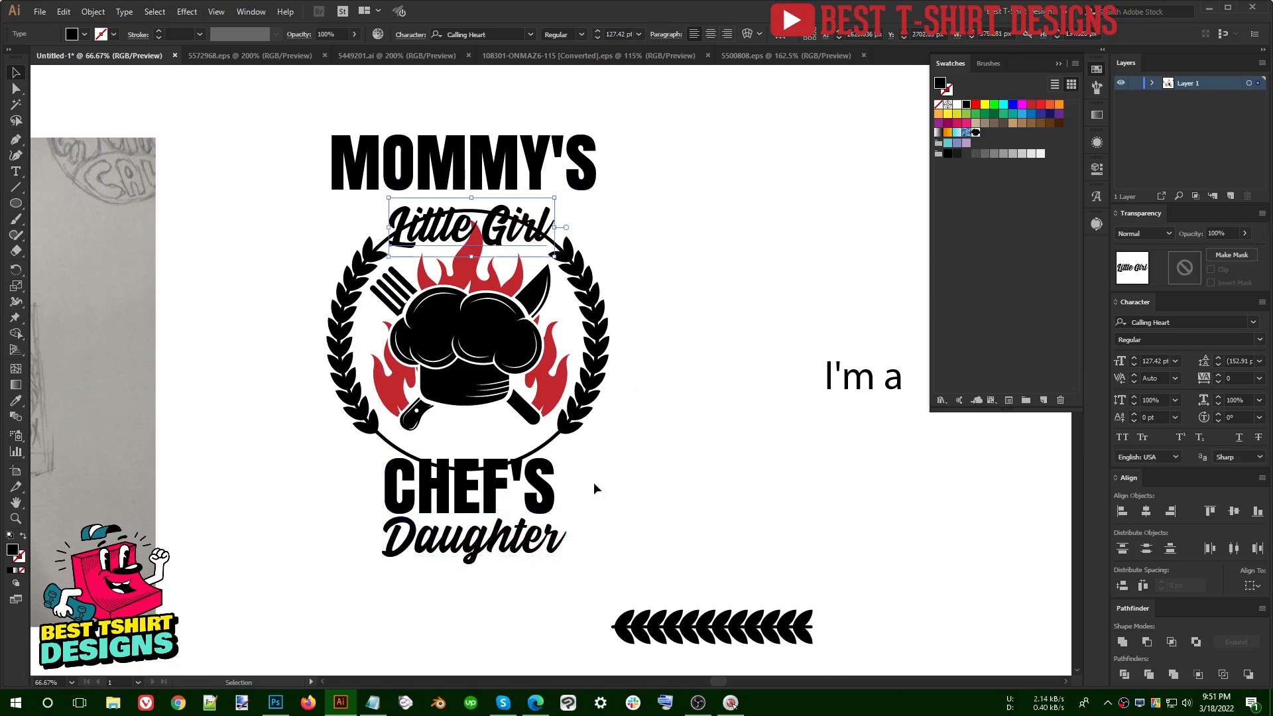
click(567, 164)
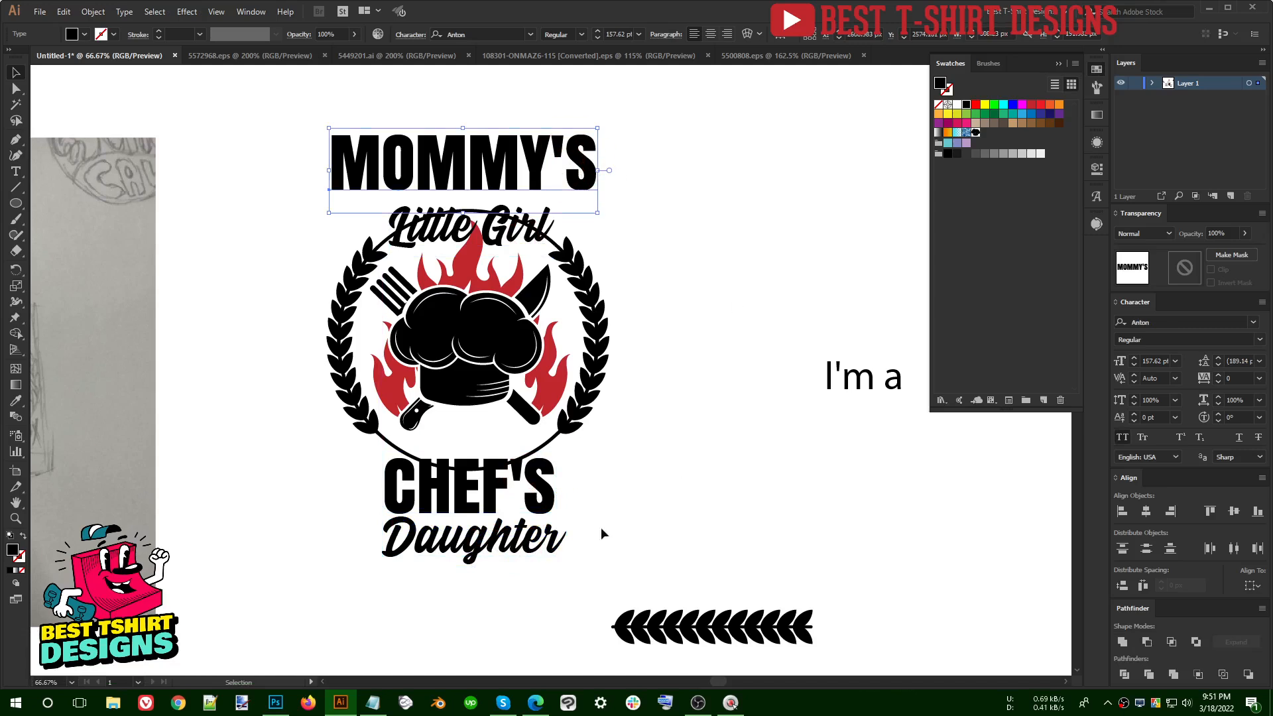
click(510, 489)
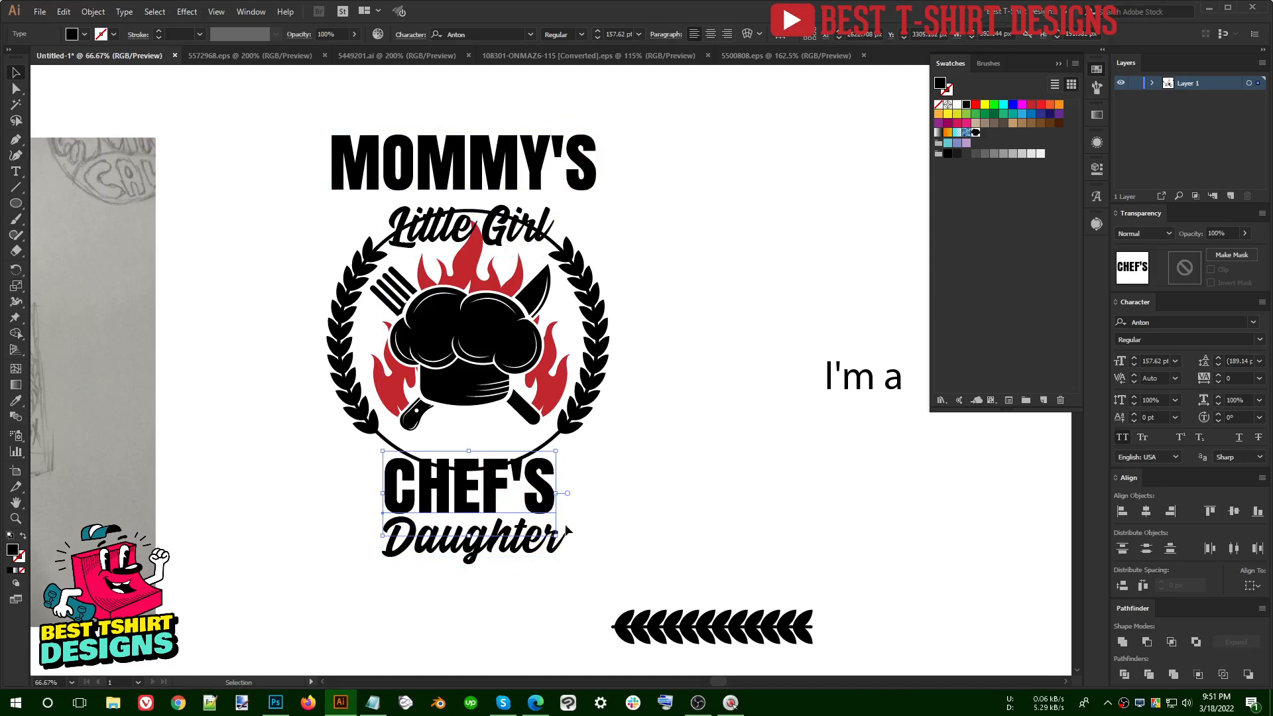
scroll(704, 469, up, 1)
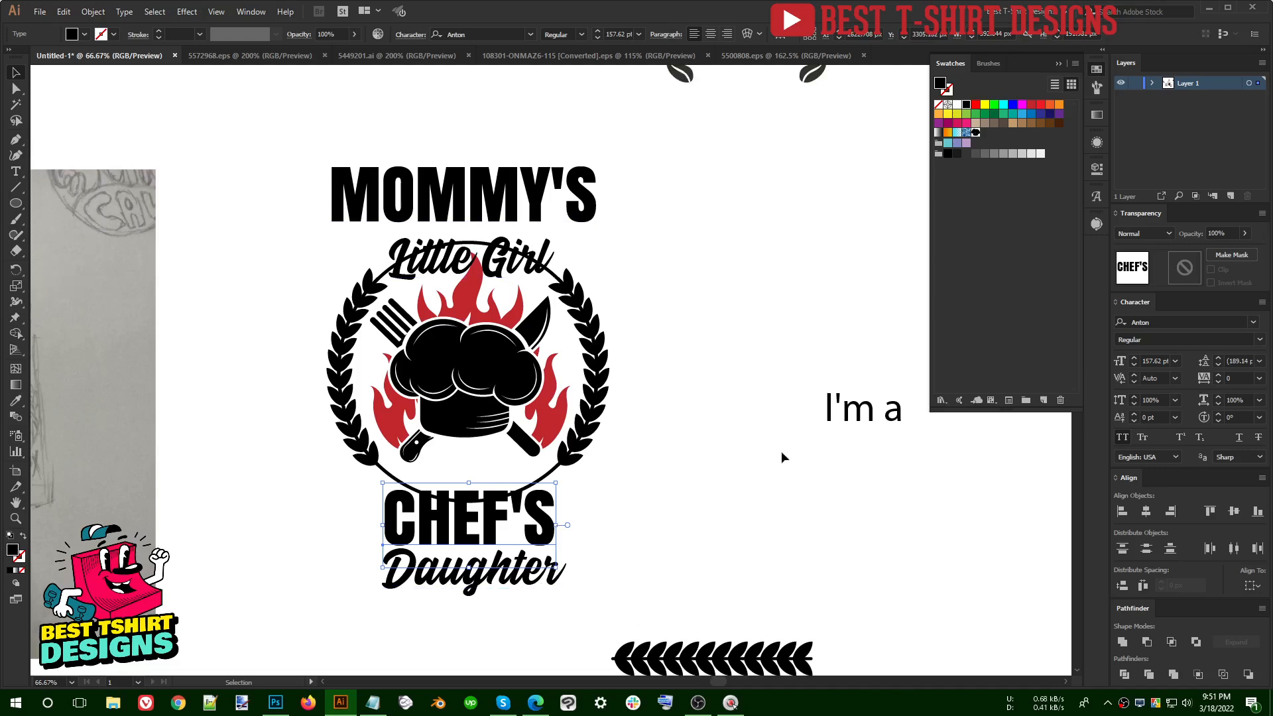
Step: Place the "I'm not just a" and "I'm a" lines one above the other in the empty space beside the emblem
drag(895, 414, 753, 477)
scroll(626, 472, up, 3)
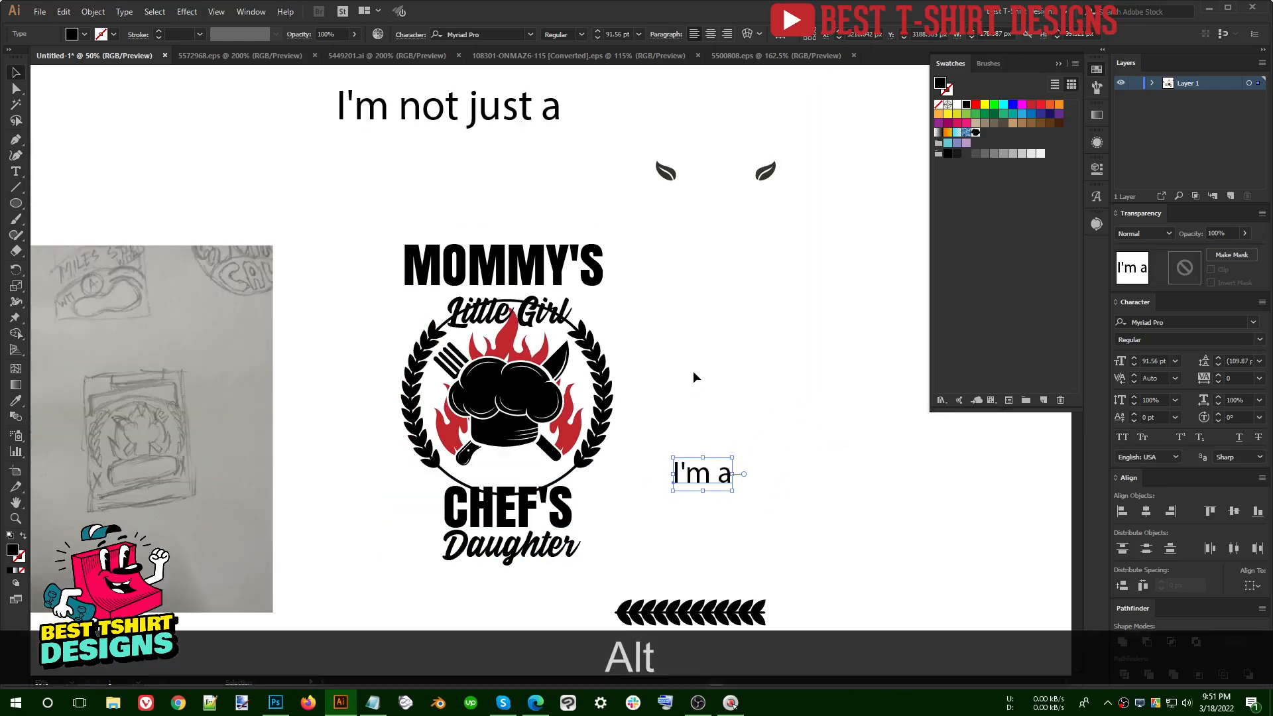
alt+scroll(694, 371, down, 1)
drag(534, 129, 841, 446)
drag(701, 494, 845, 488)
alt+scroll(845, 488, up, 1)
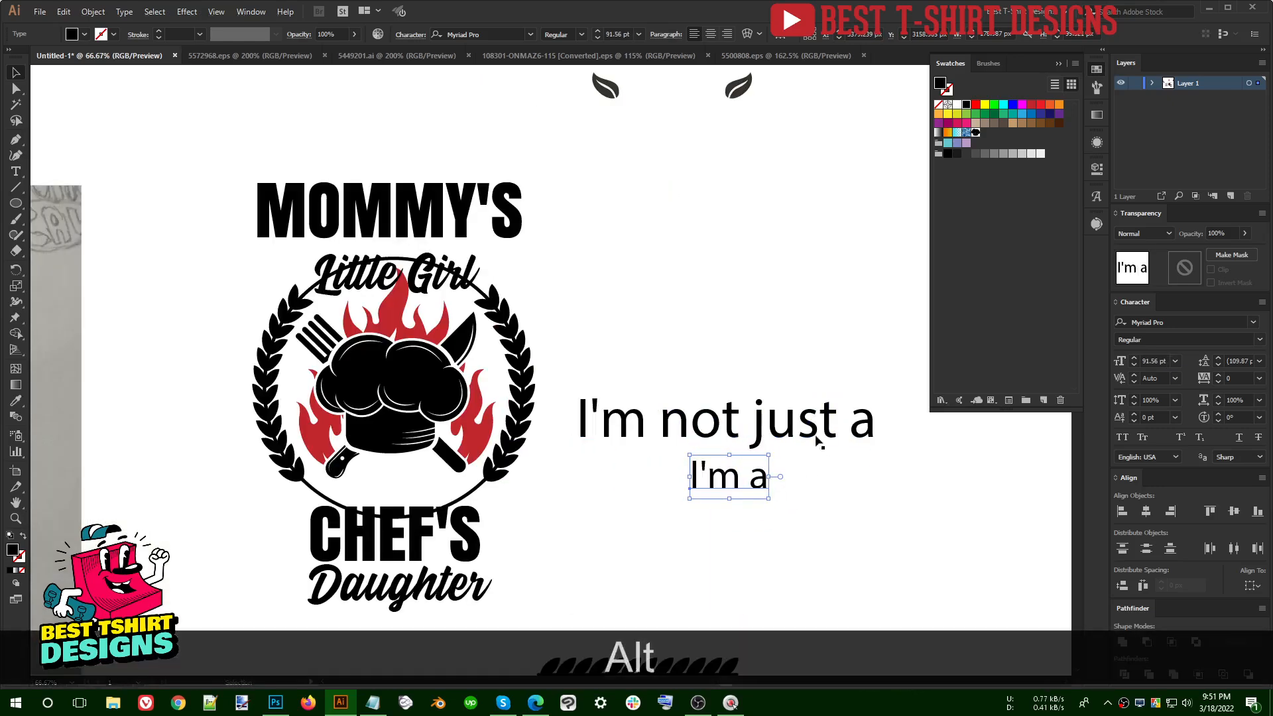
Step: Set both "I'm not just a" and "I'm a" in the Rockwell Std font with all caps
shift+click(759, 418)
right_click(730, 452)
mouse_move(802, 248)
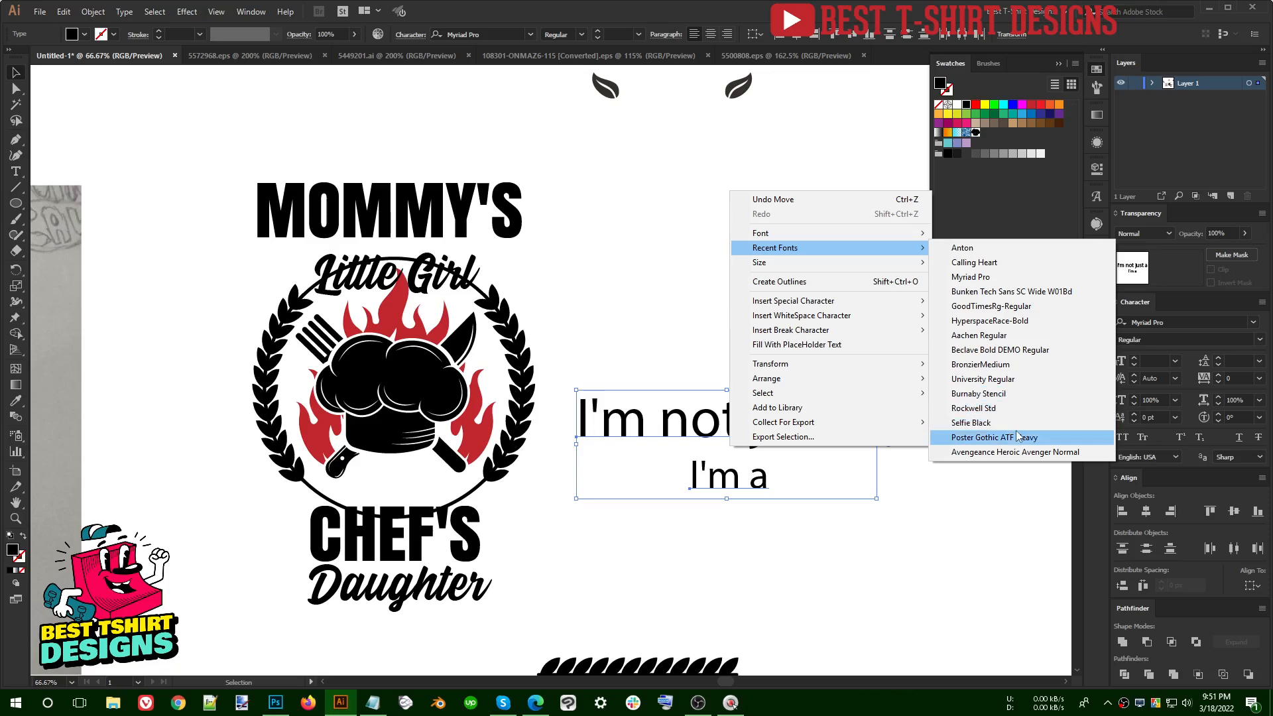
click(987, 408)
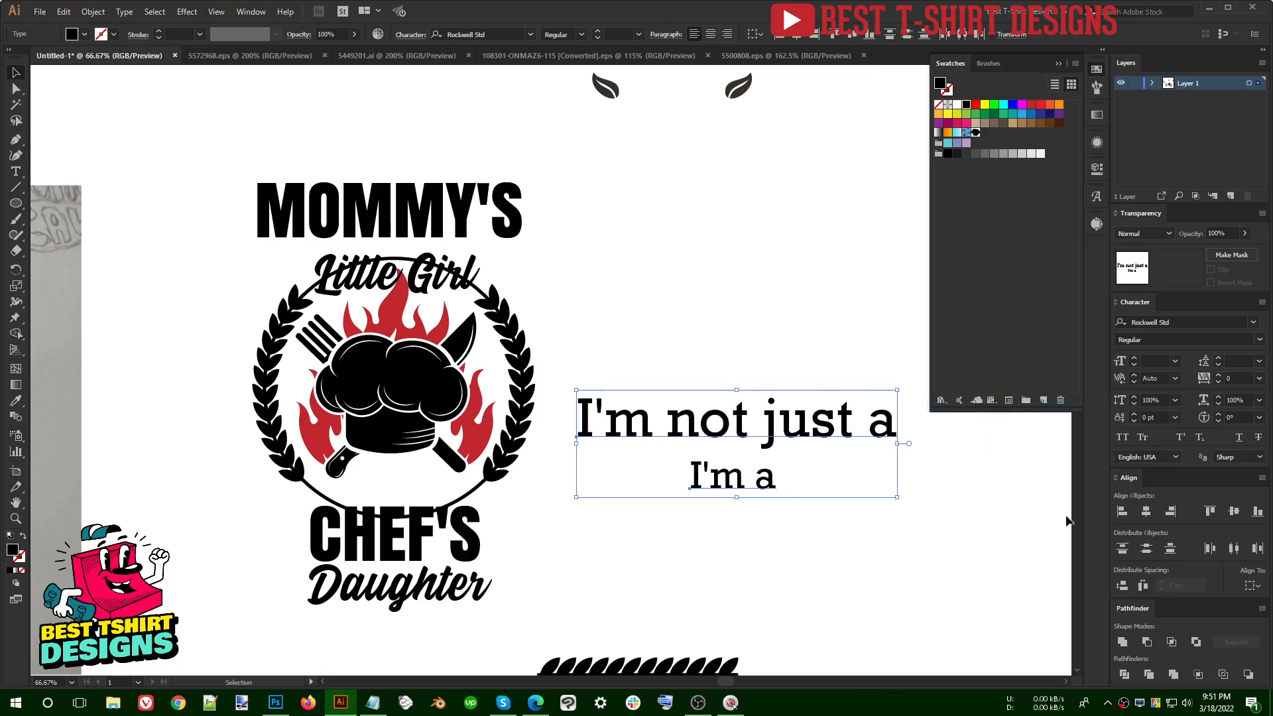
click(1120, 438)
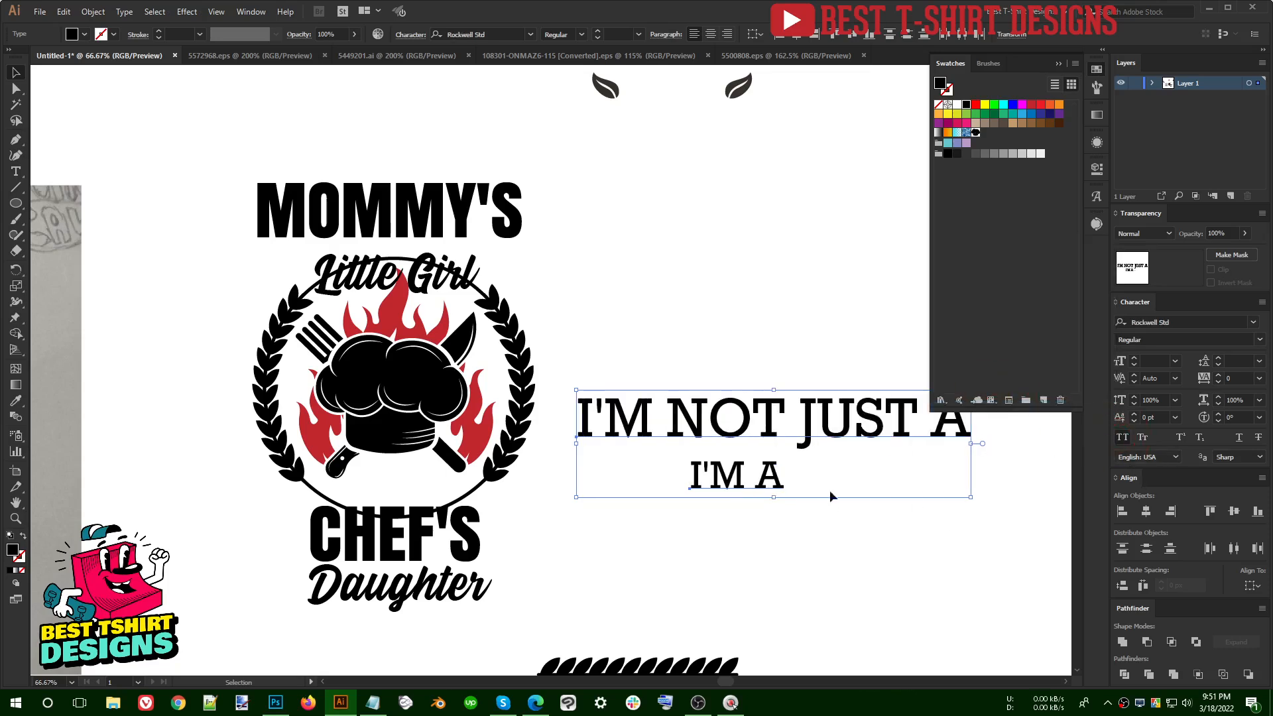
Step: Try the HyperspaceRace-Bold font on both "I'M NOT JUST A" and "I'M A" and move the two lines slightly down
right_click(714, 403)
mouse_move(775, 461)
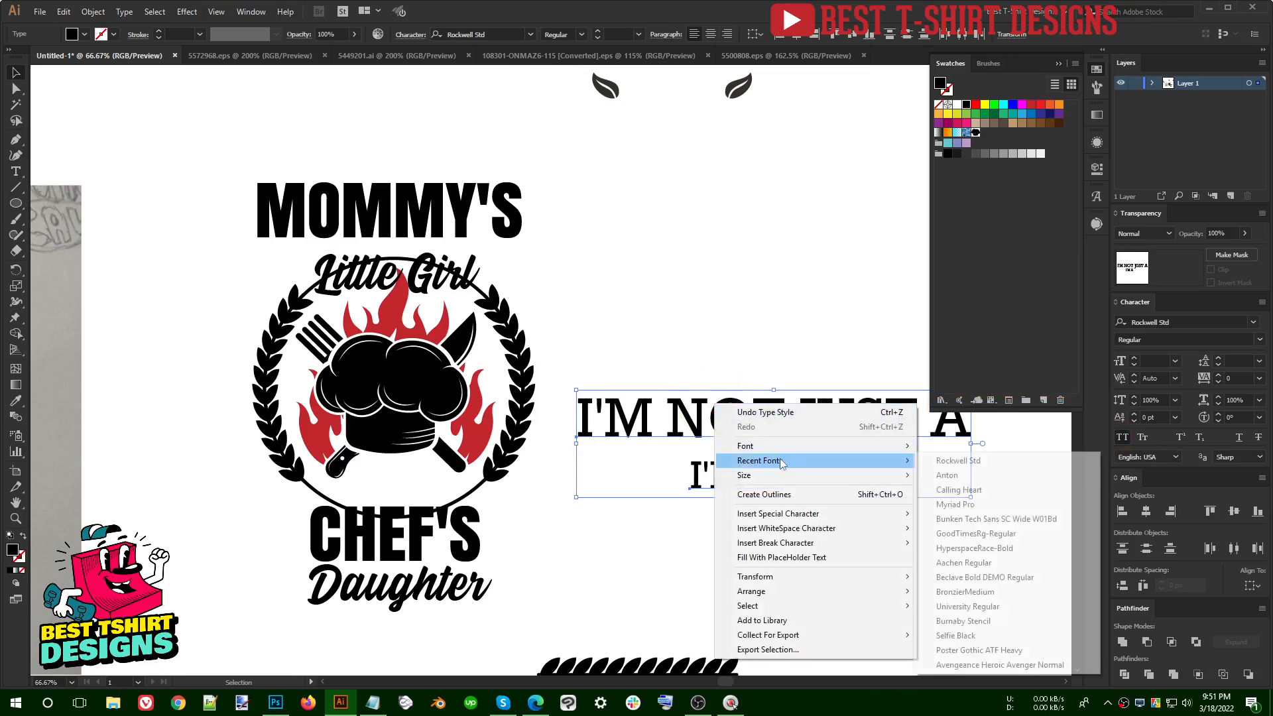
click(984, 548)
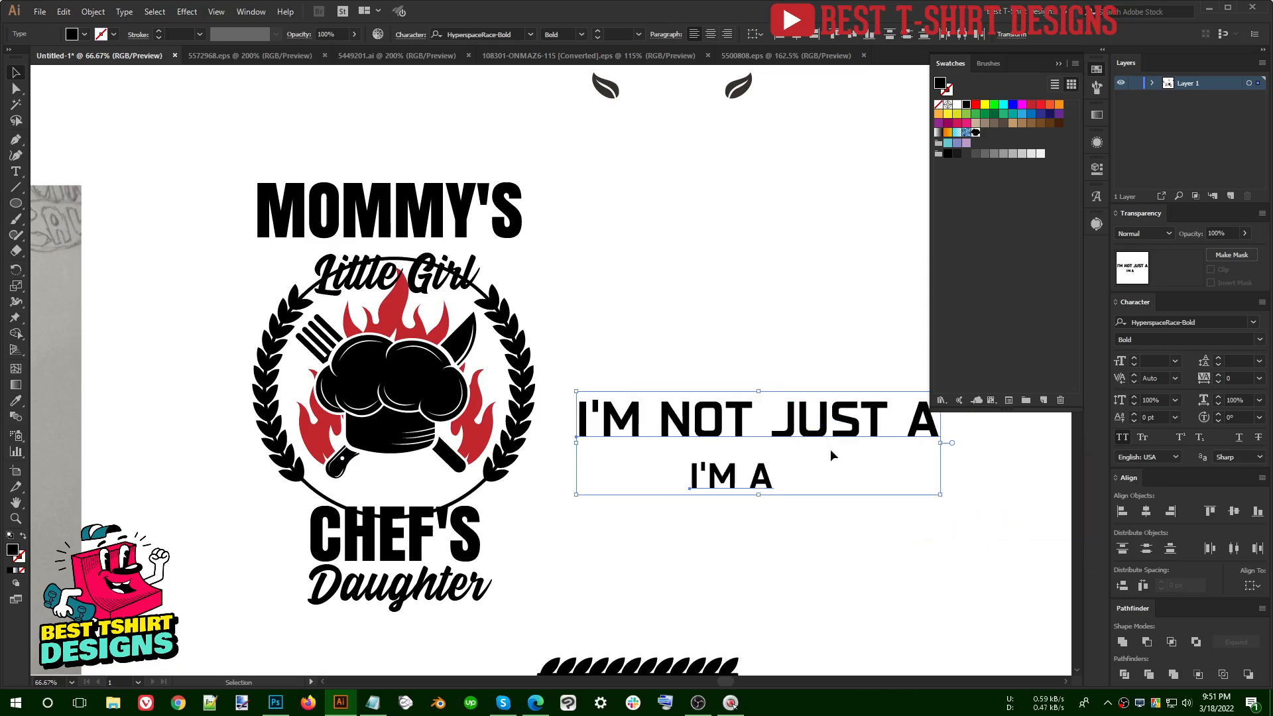
drag(802, 430, 806, 484)
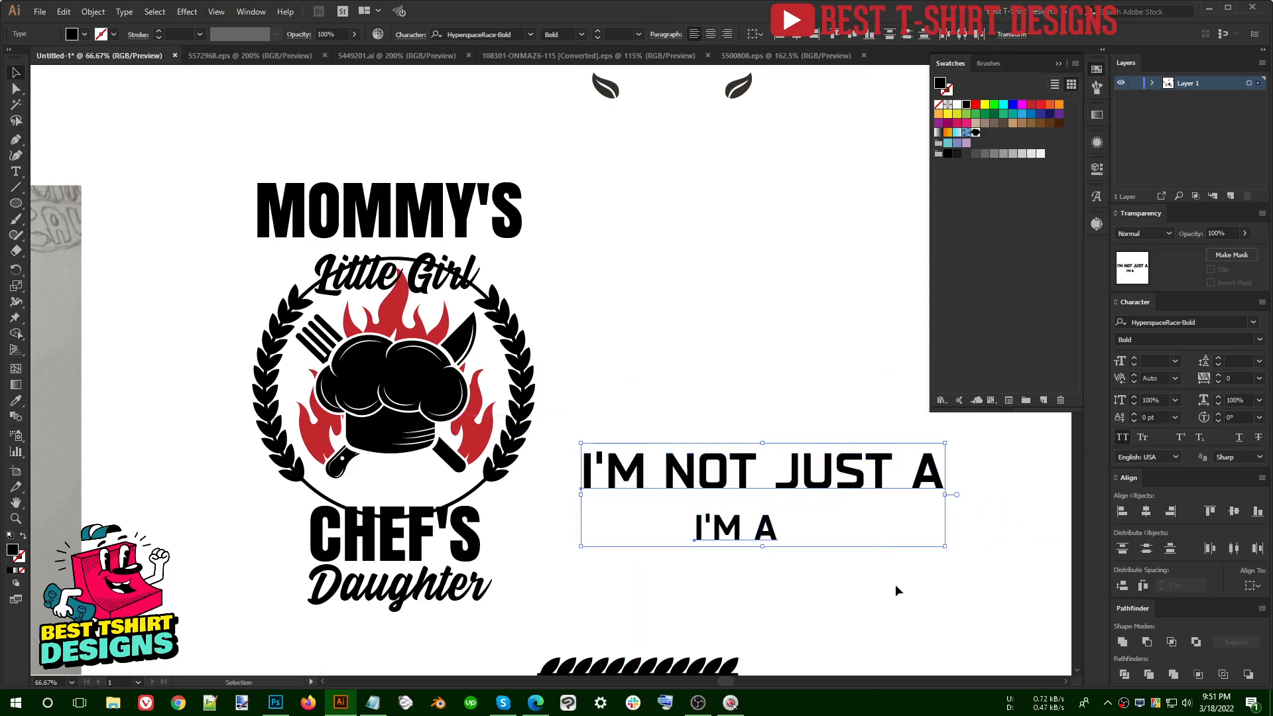
click(770, 312)
scroll(729, 277, up, 1)
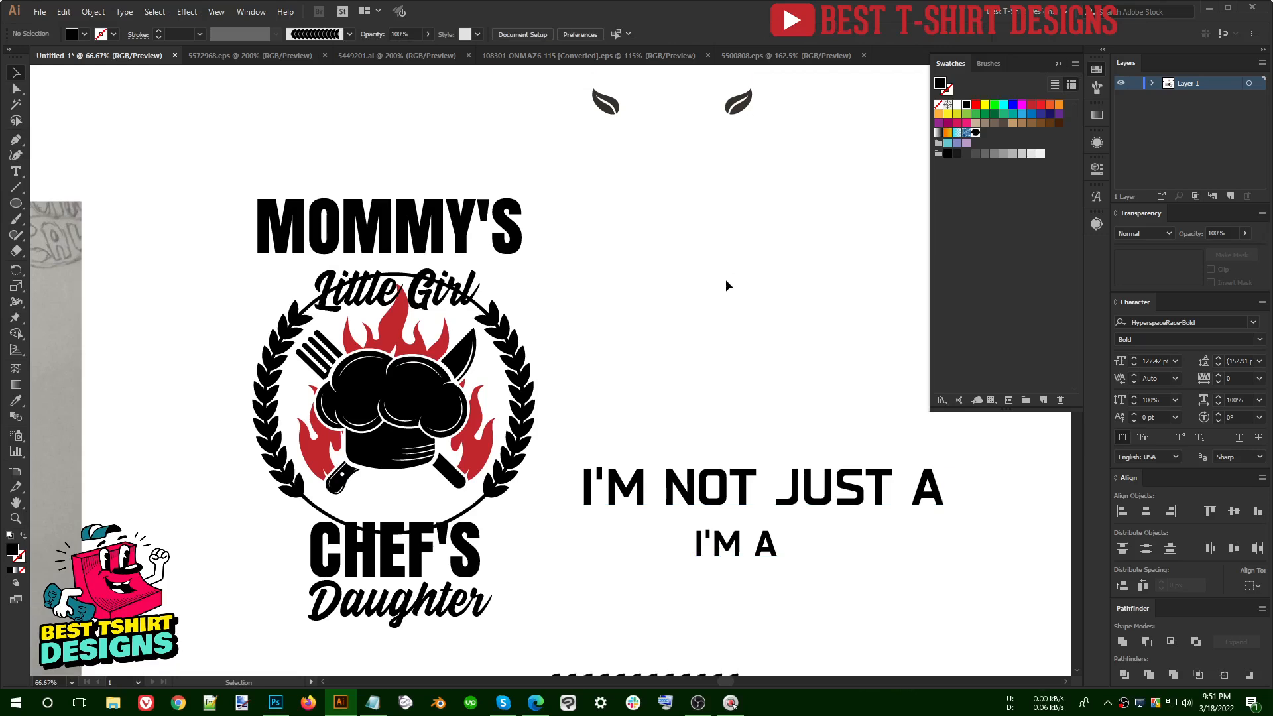
Step: Copy the "Little Girl" text style to "I'm not just a" with the Eyedropper and move the line up
click(736, 468)
key(i)
click(444, 283)
key(v)
drag(708, 501, 724, 396)
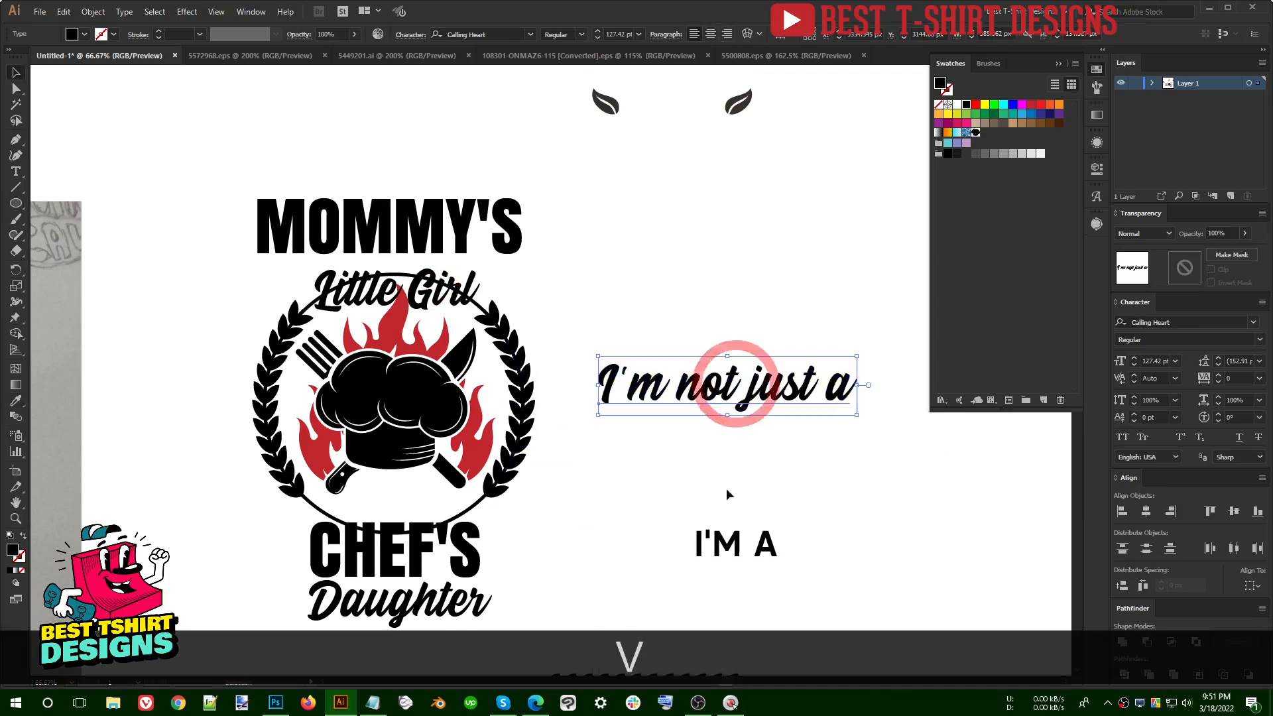
Step: Copy the "Daughter" text style to the "I'm a" line with the Eyedropper
click(747, 554)
key(i)
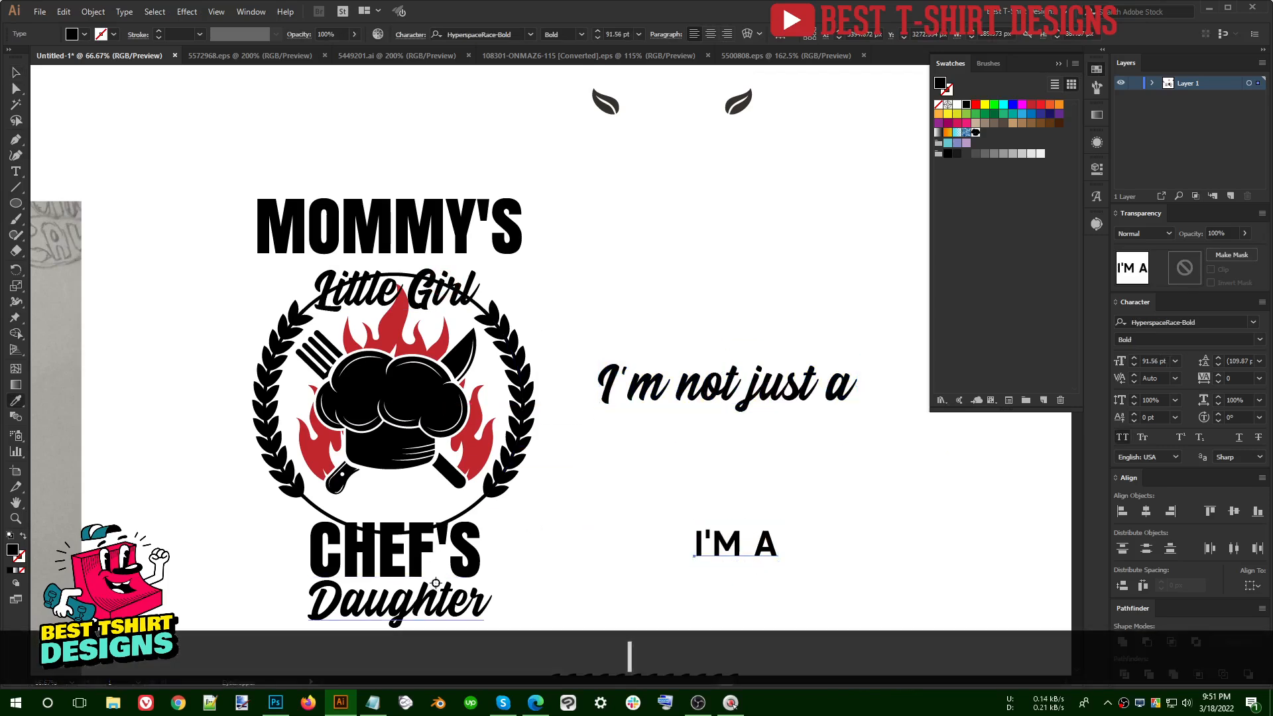
click(448, 602)
key(v)
Step: Move the "I'm not just a" and "I'm a" lines together about 317 px farther away from the emblem
click(776, 464)
drag(636, 311, 805, 594)
drag(752, 535, 894, 539)
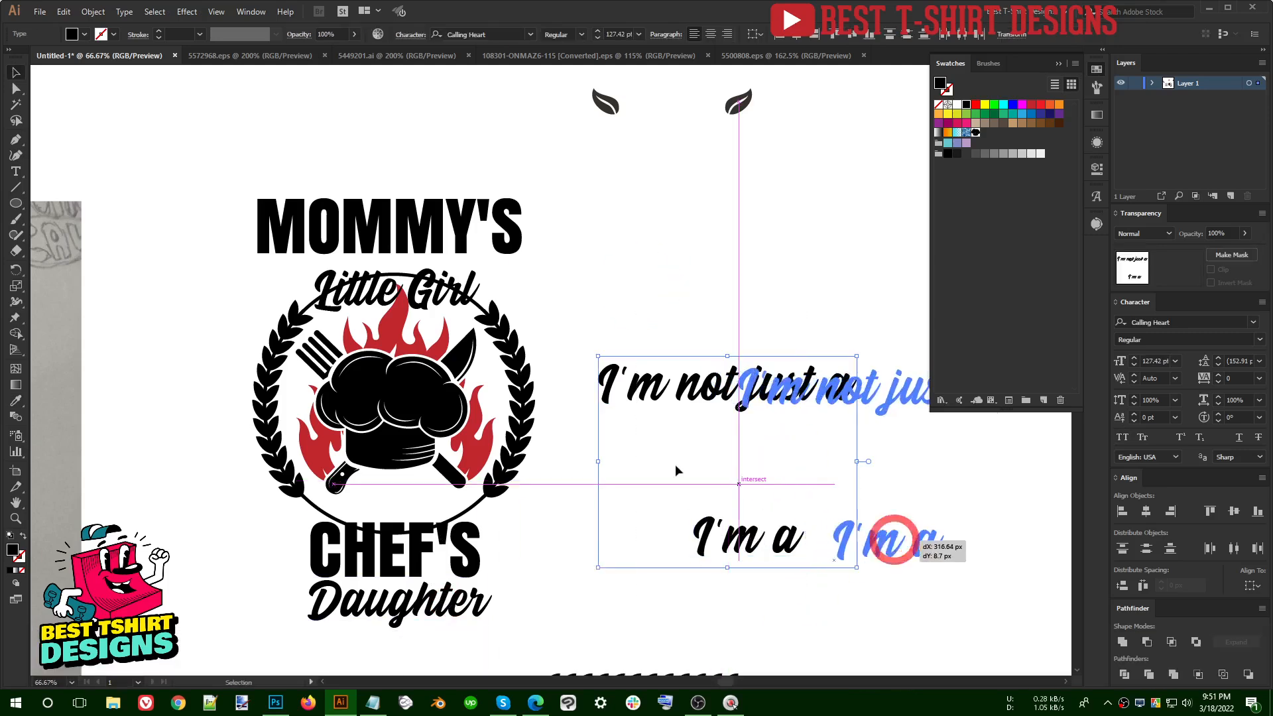
click(651, 448)
scroll(601, 316, down, 1)
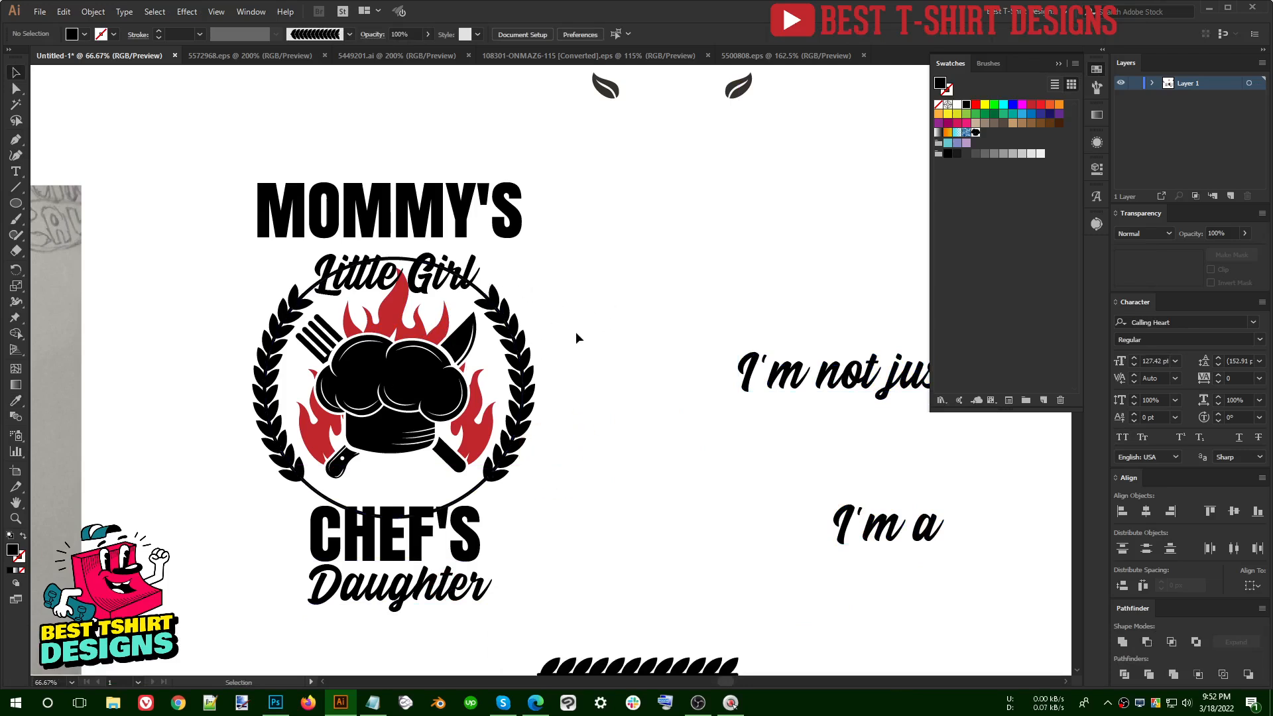
Step: Group the two laurel branches around the emblem and lock them
click(523, 363)
shift+click(275, 371)
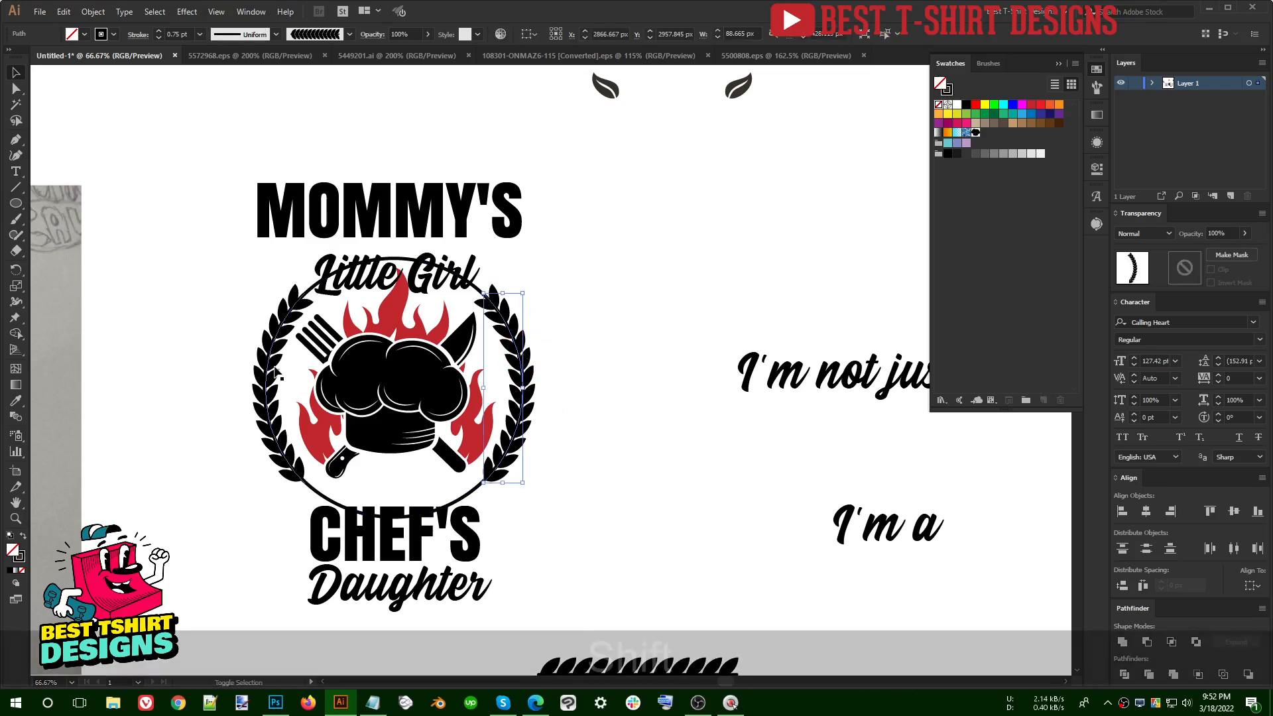
key(ctrl+g)
key(ctrl+2)
Step: Show the rulers and place vertical guides at the outer edges of both laurel branches
scroll(315, 463, up, 1)
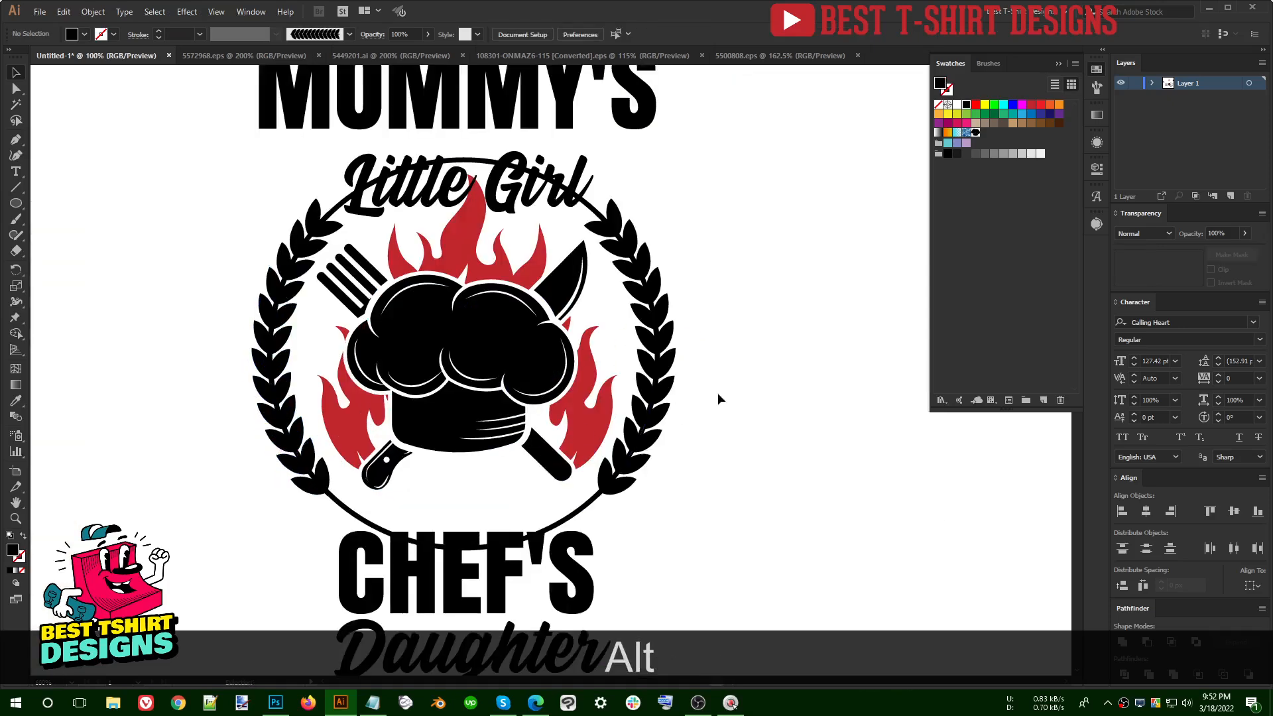
key(ctrl+shift+r)
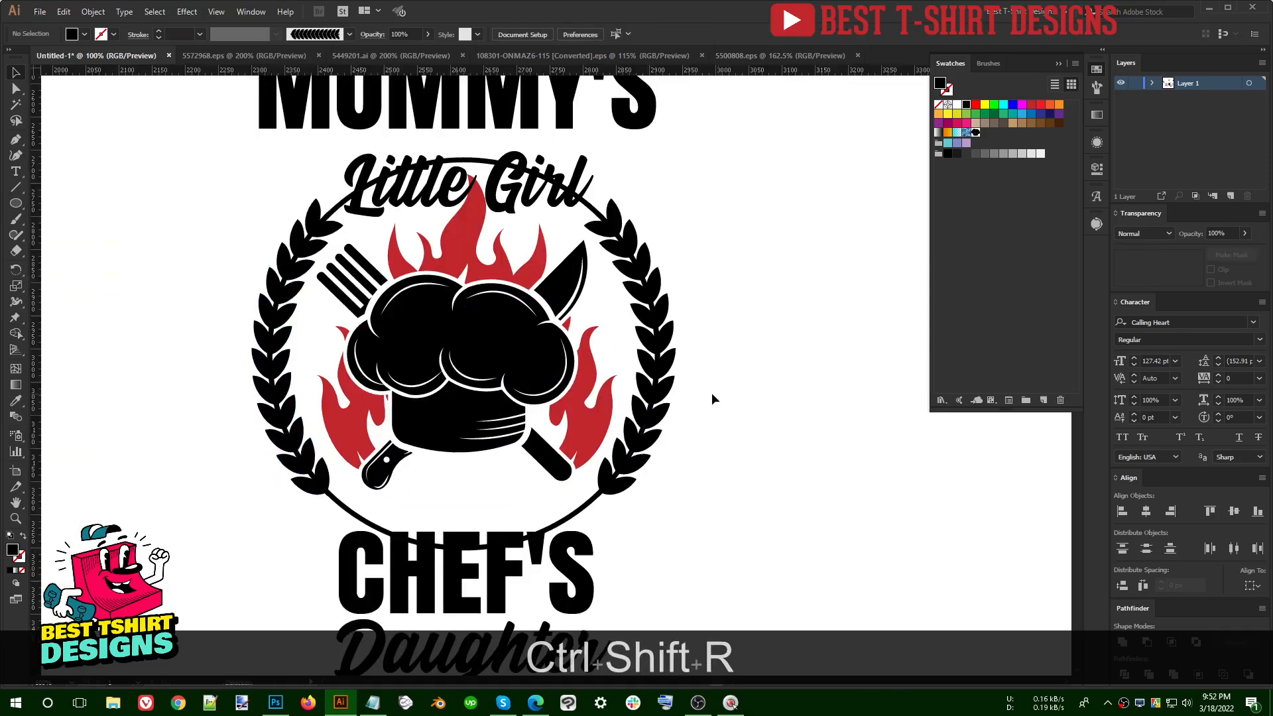
drag(694, 74, 675, 364)
drag(675, 463, 256, 469)
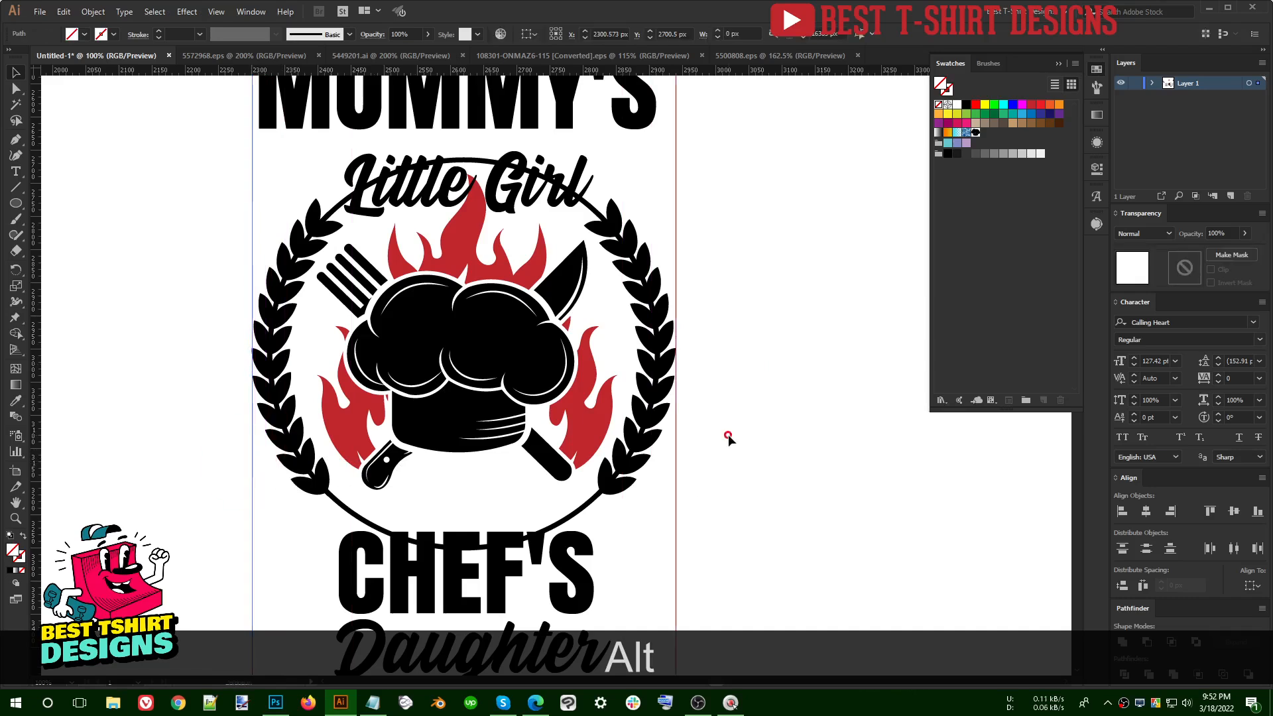
scroll(727, 435, up, 2)
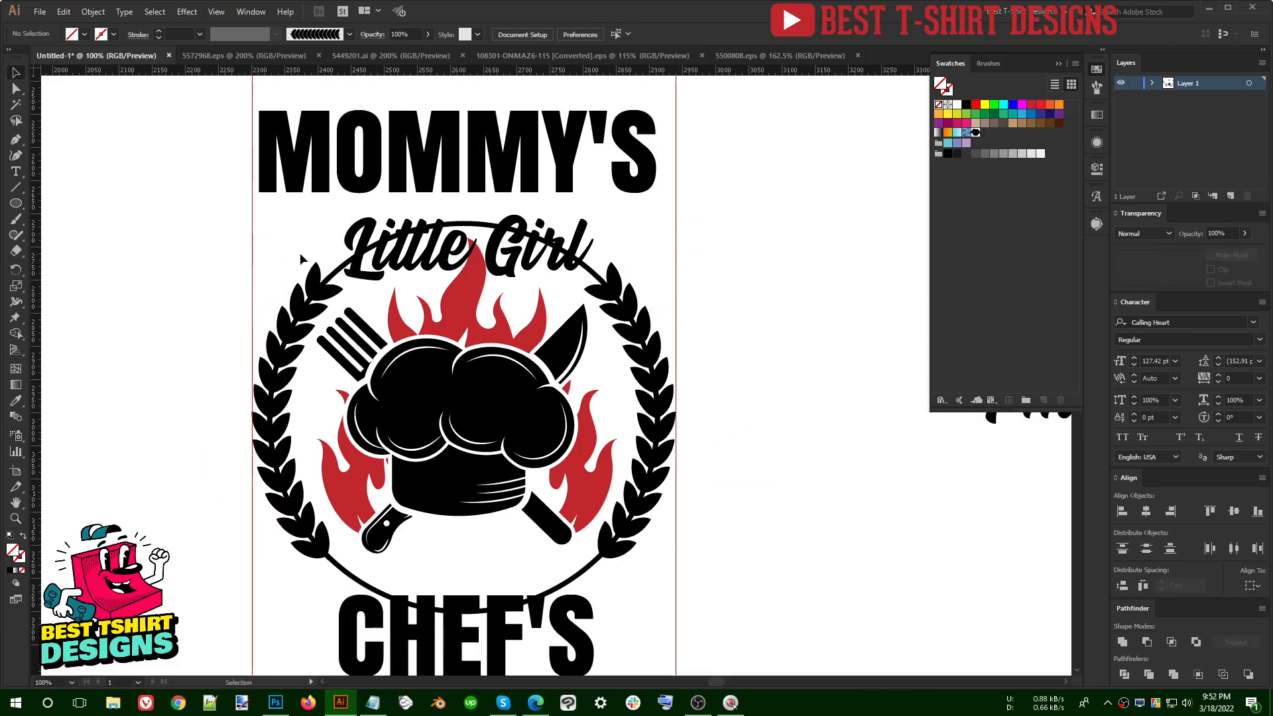
Step: Convert the "MOMMY'S" text to outlines and widen it to span exactly between the two vertical guides
scroll(706, 269, up, 2)
right_click(574, 193)
click(776, 271)
click(557, 191)
right_click(557, 195)
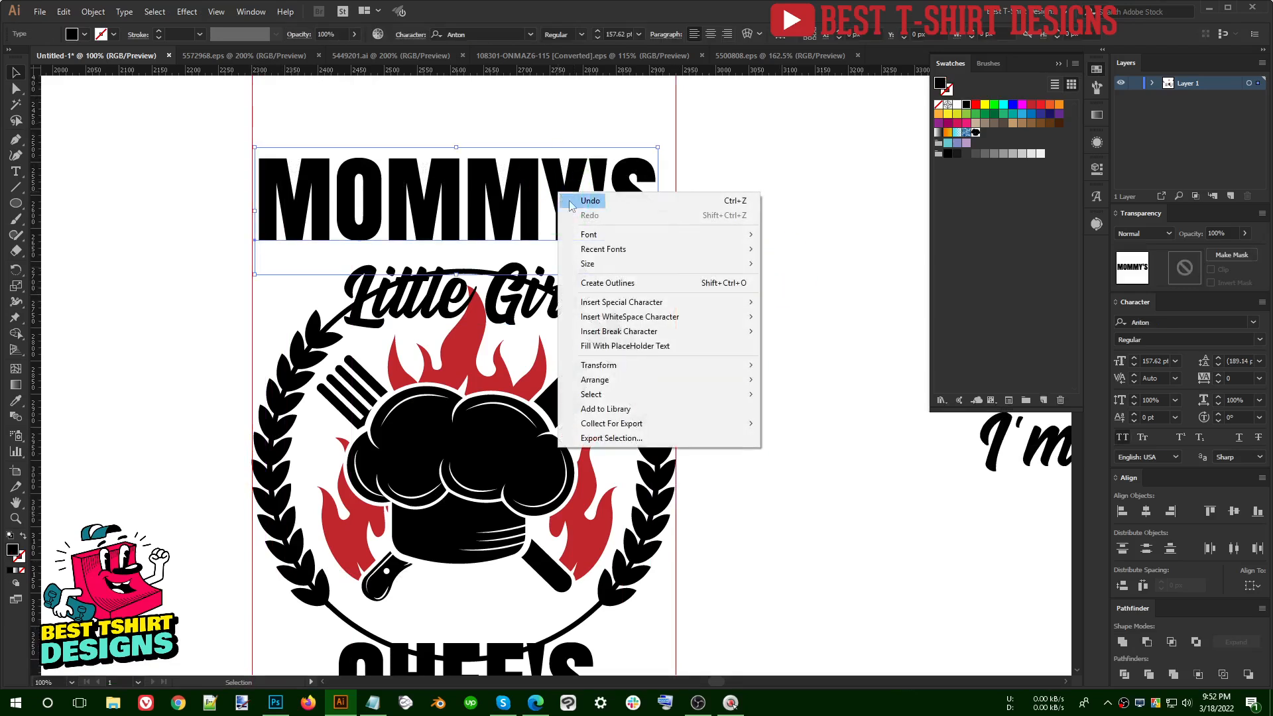
click(600, 286)
drag(661, 200, 676, 198)
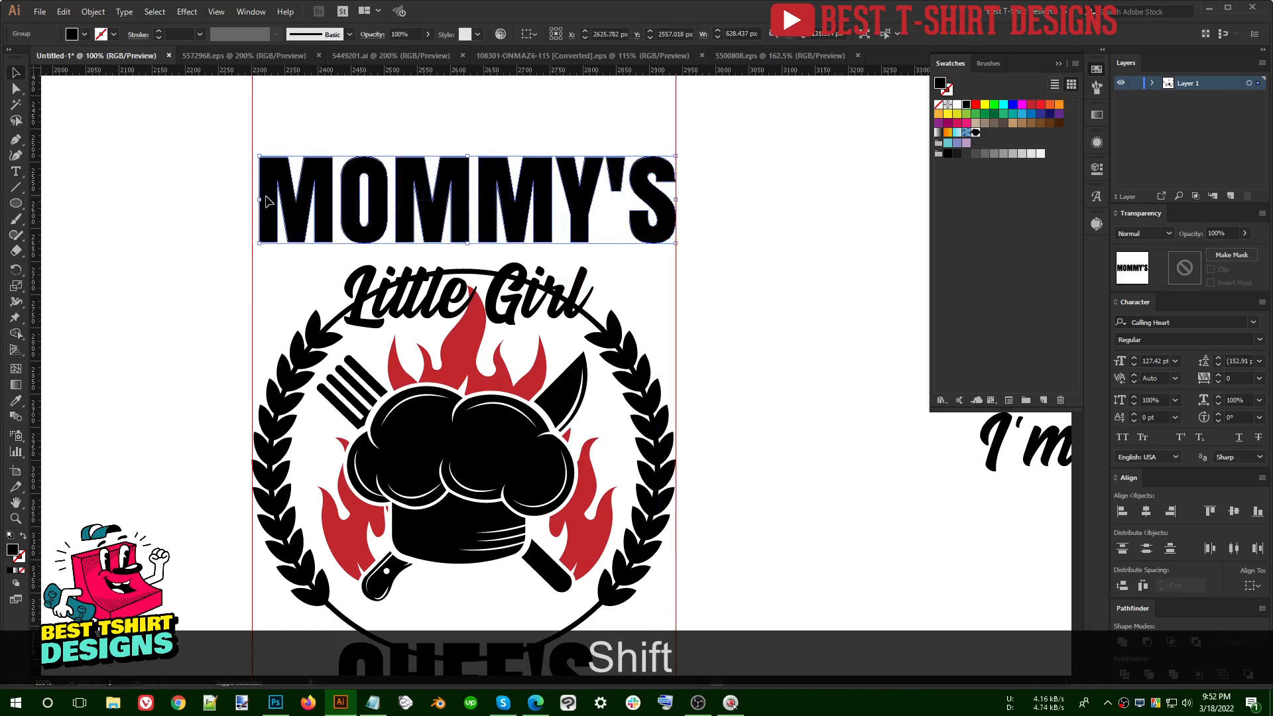
drag(258, 199, 252, 199)
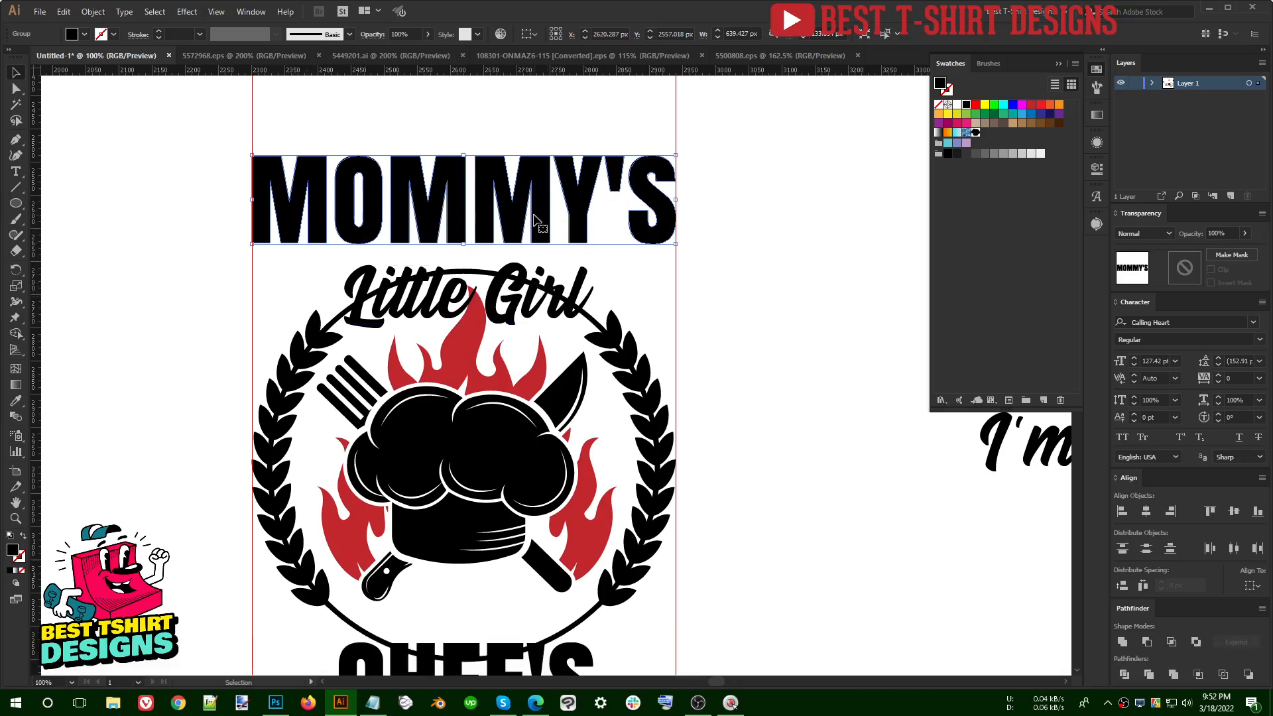
Step: Apply a horizontal Arc Lower warp with a negative bend to "MOMMY'S" and move it down closer to "Little Girl"
click(189, 12)
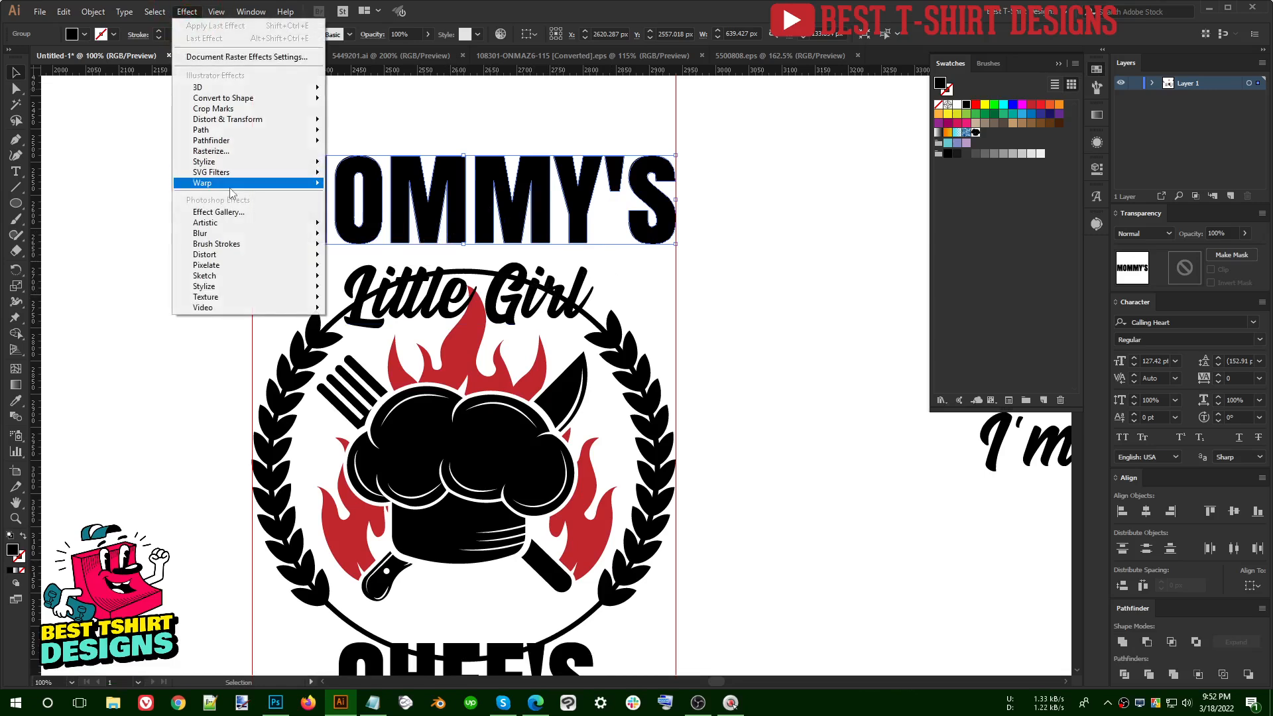
mouse_move(233, 184)
click(381, 203)
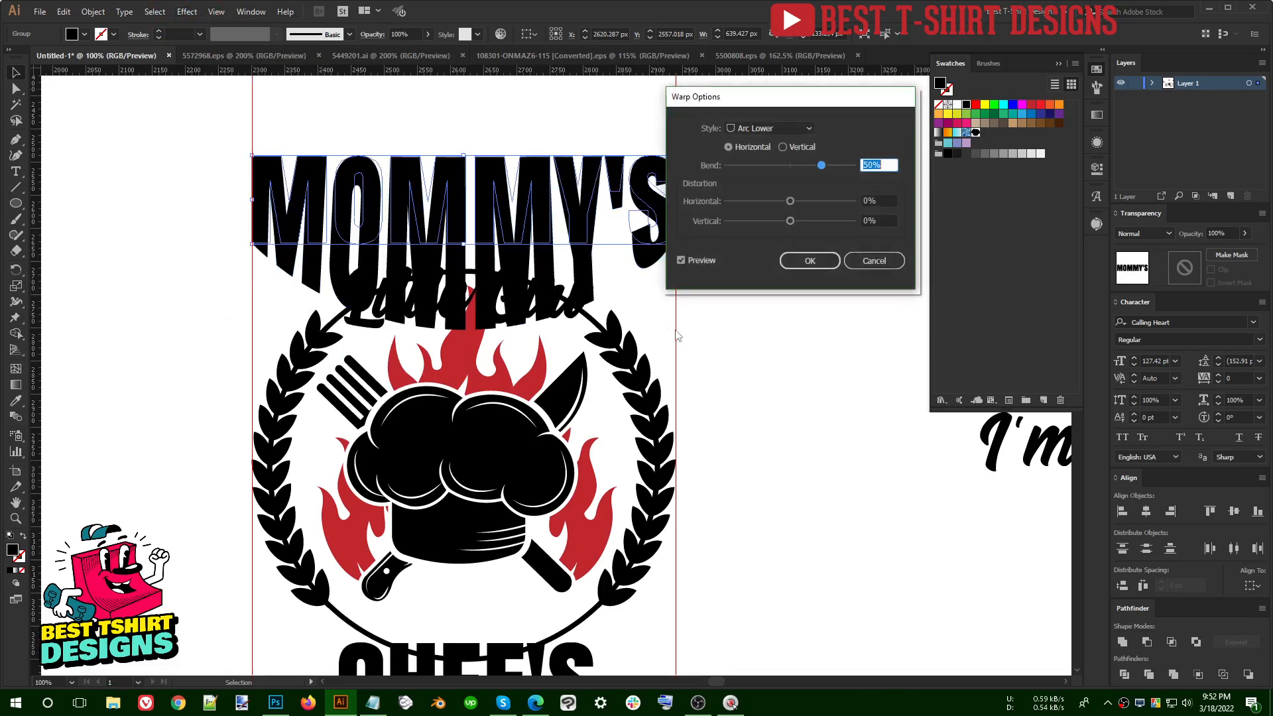
key(shift+Down)
key(shift+Down)
key(shift+Down)
key(shift+Down)
key(shift+Down)
key(shift+Down)
key(shift+Down)
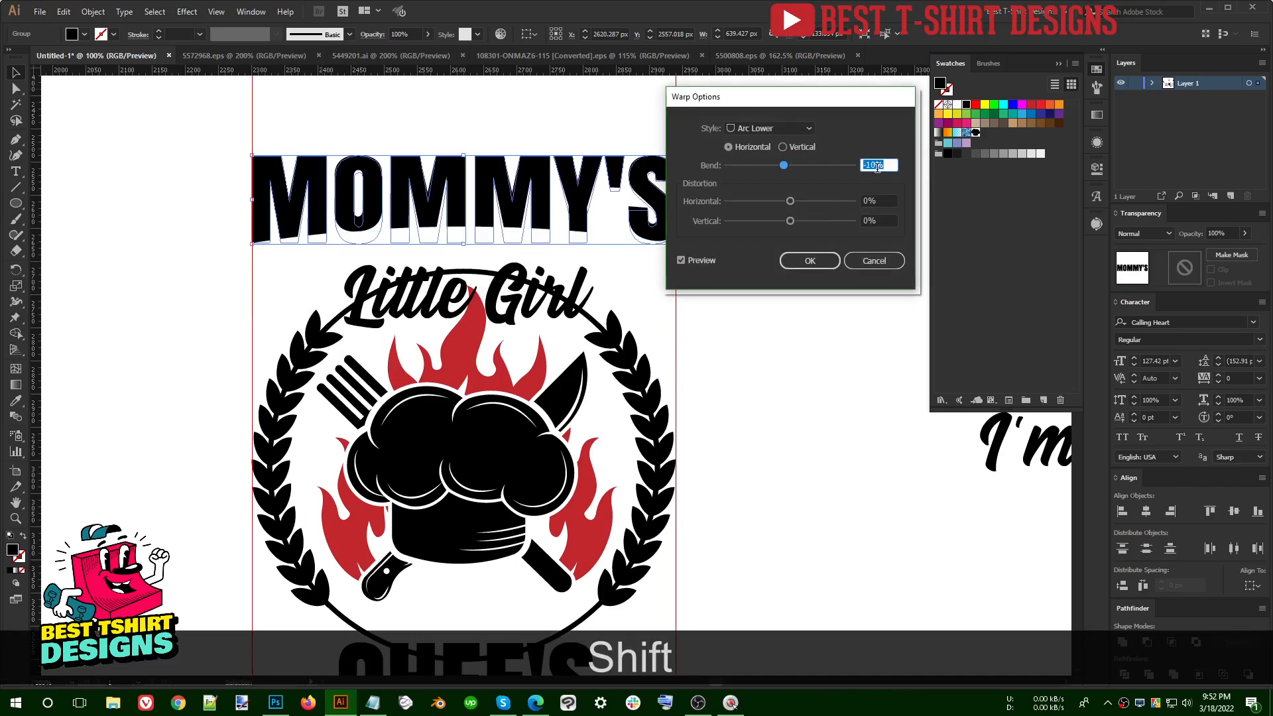
key(shift+Down)
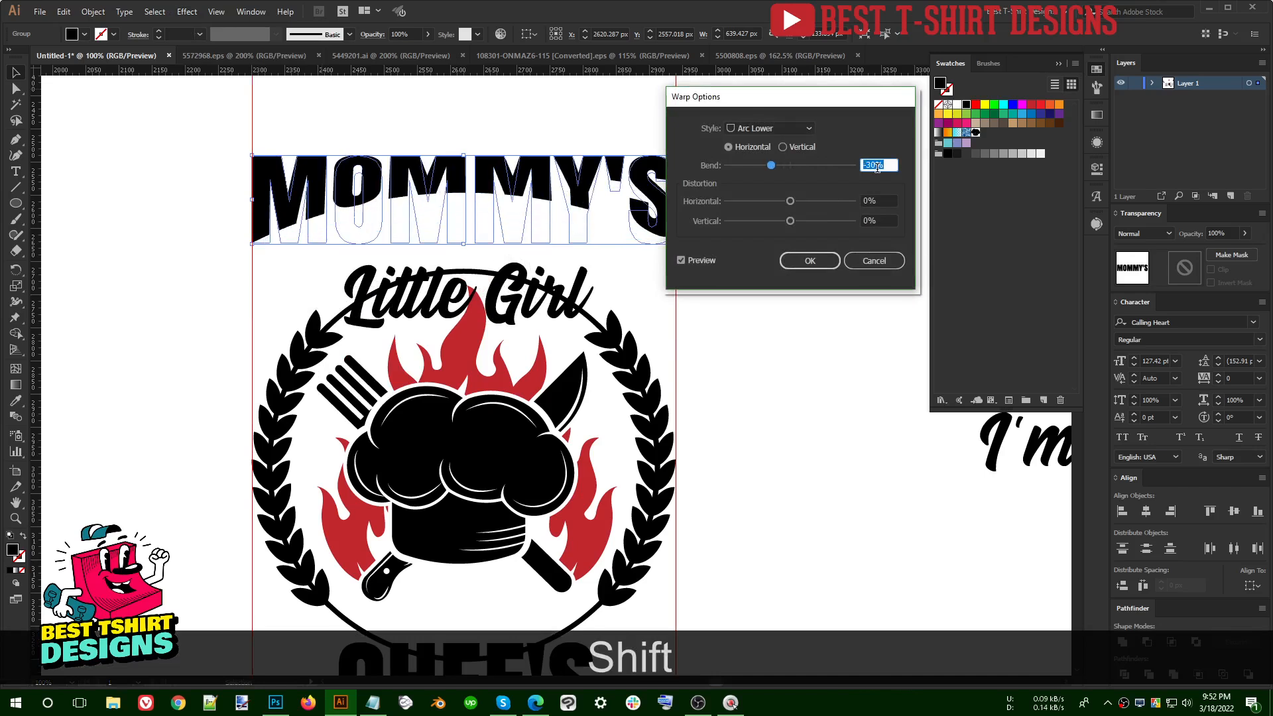
key(shift+Down)
click(809, 260)
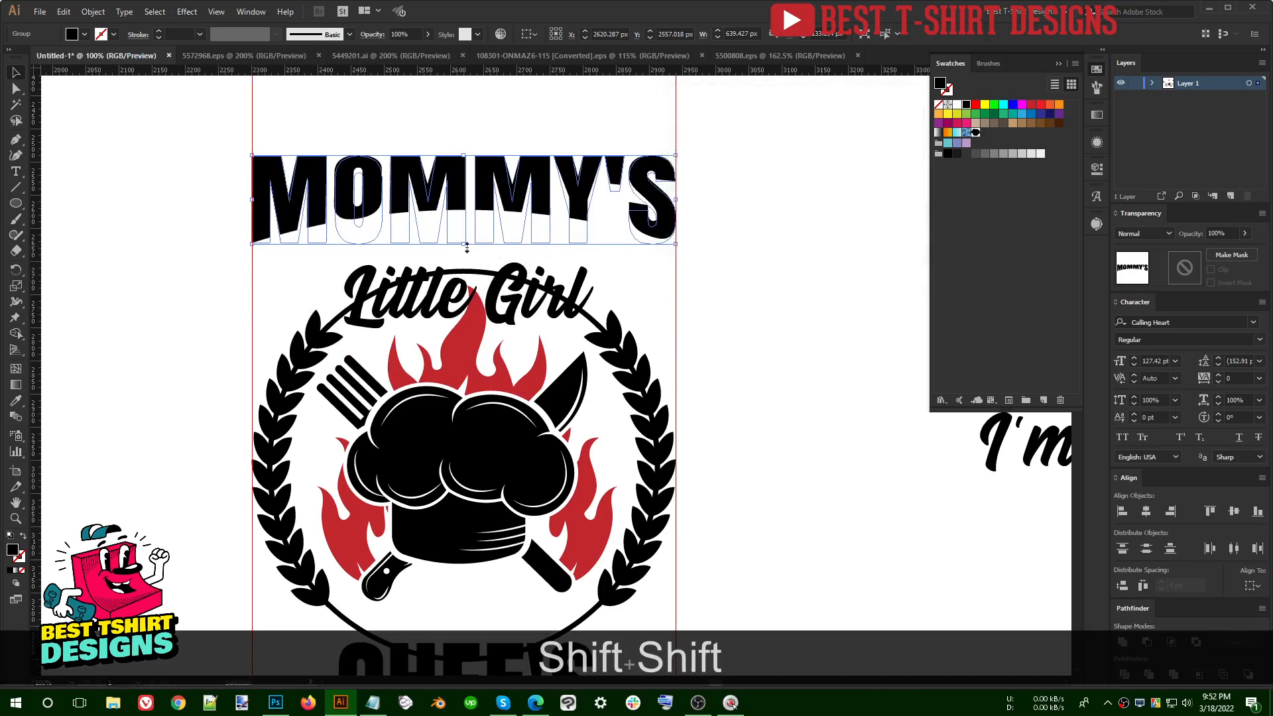
key(shift+Down)
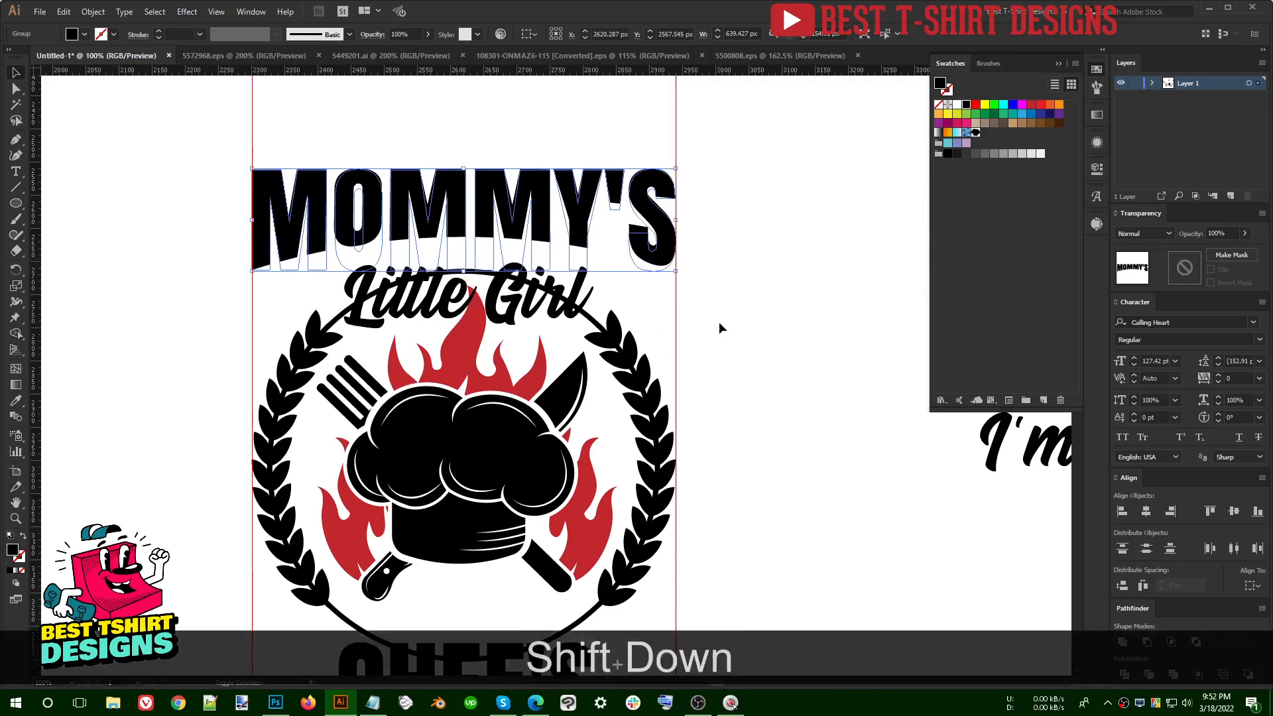
Step: Move the warped "MOMMY'S" text further down so its lower edge overlaps the top of "Little Girl"
key(shift+Down)
key(shift+Down)
scroll(698, 338, down, 1)
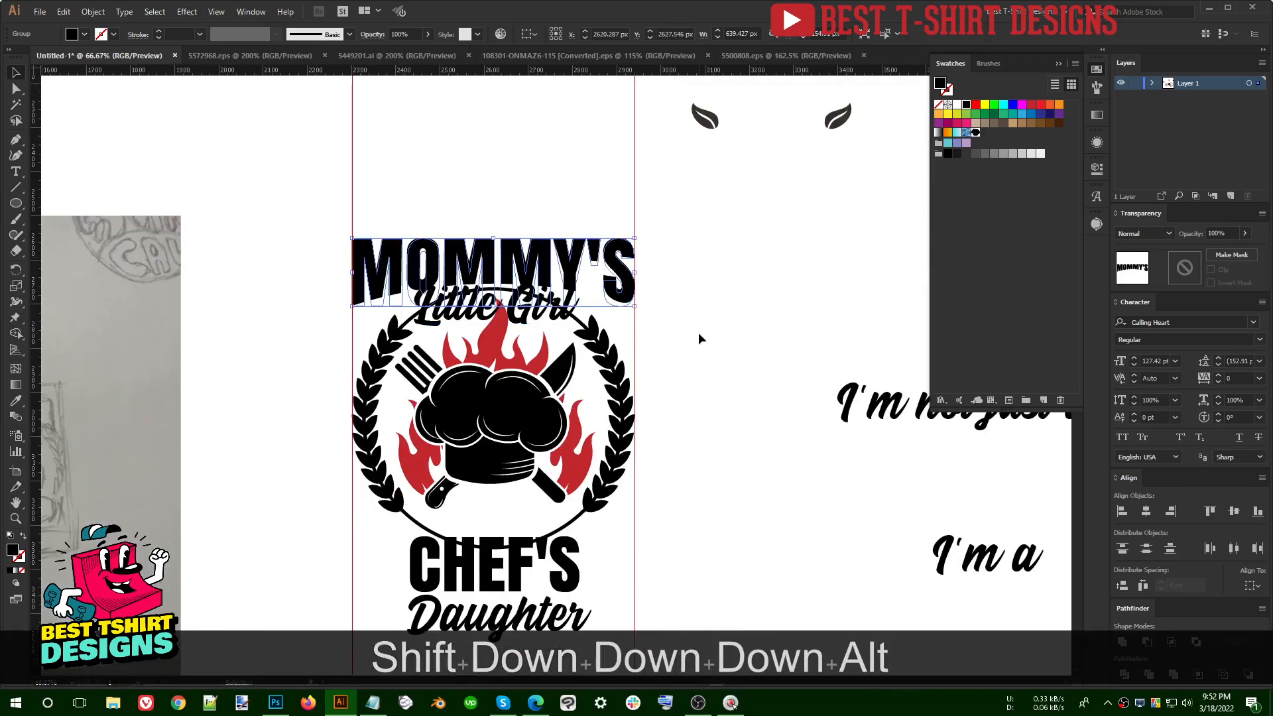
click(357, 328)
drag(609, 408, 753, 378)
drag(345, 384, 185, 398)
scroll(523, 262, up, 1)
Step: Expand the appearance of the warped "MOMMY'S" text into plain shapes
click(613, 238)
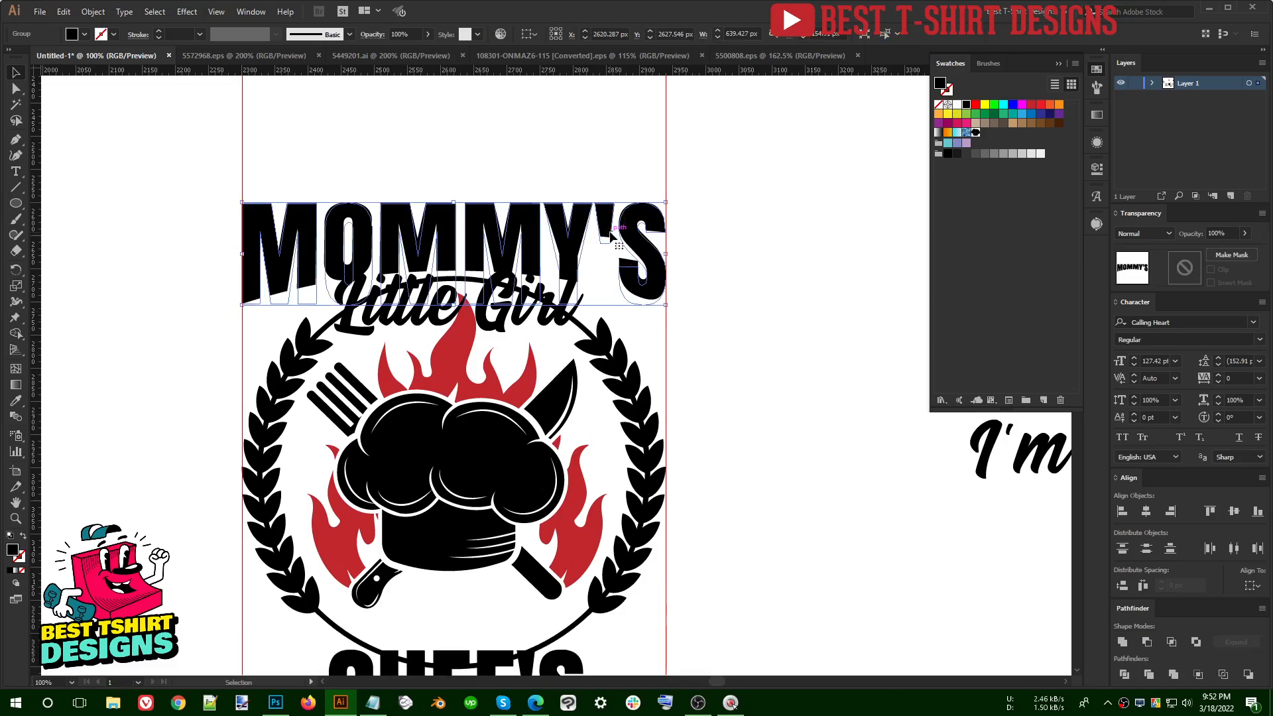
key(ctrl+2)
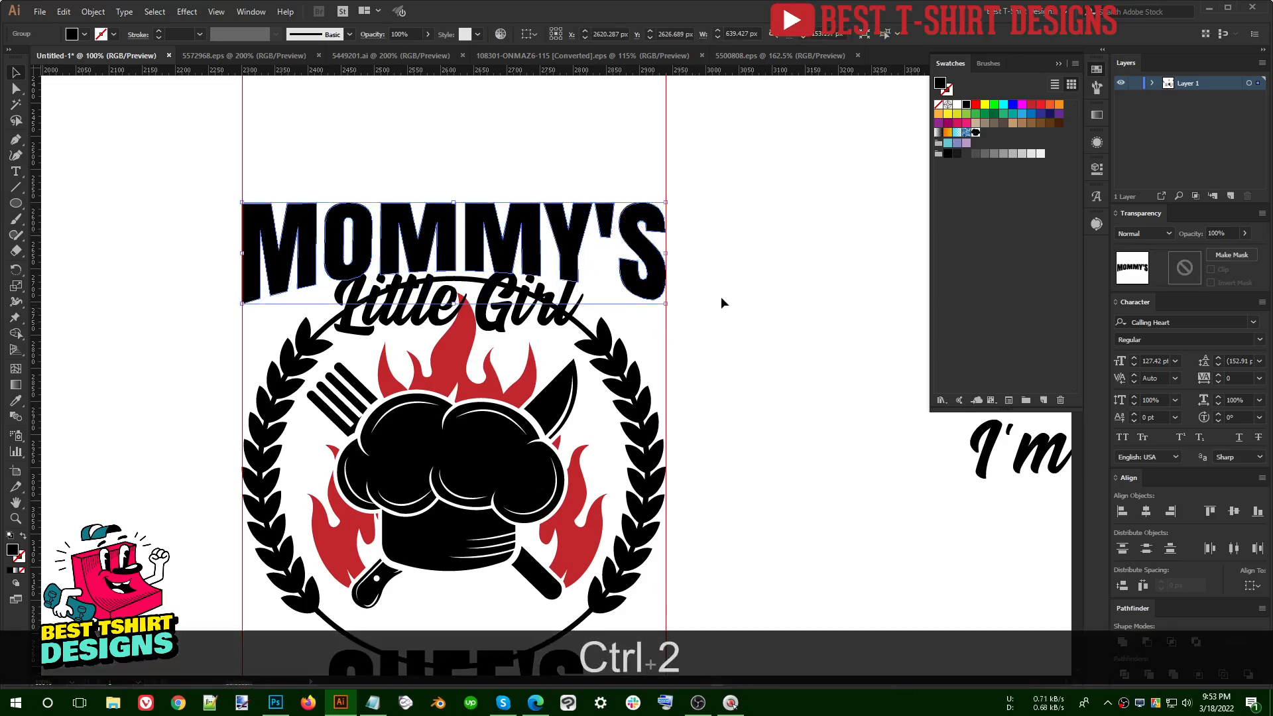
key(ctrl+z)
click(64, 12)
click(64, 11)
click(92, 11)
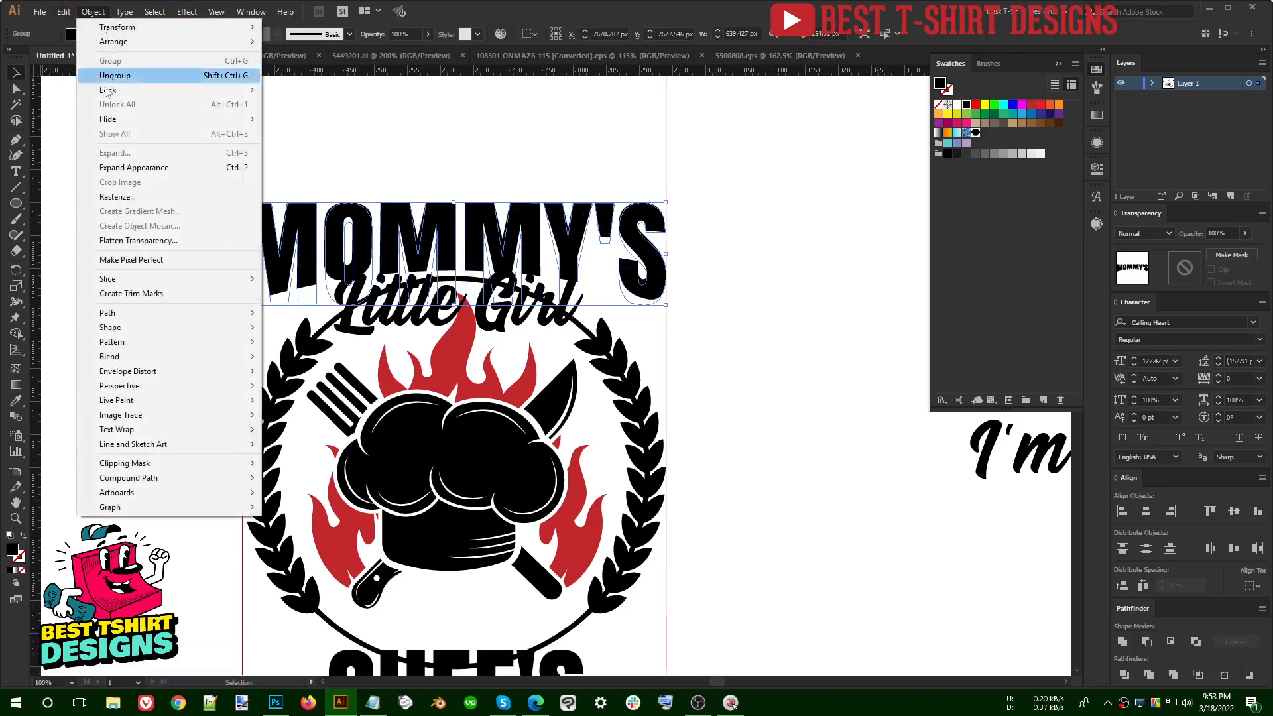
click(122, 168)
click(563, 236)
click(364, 233)
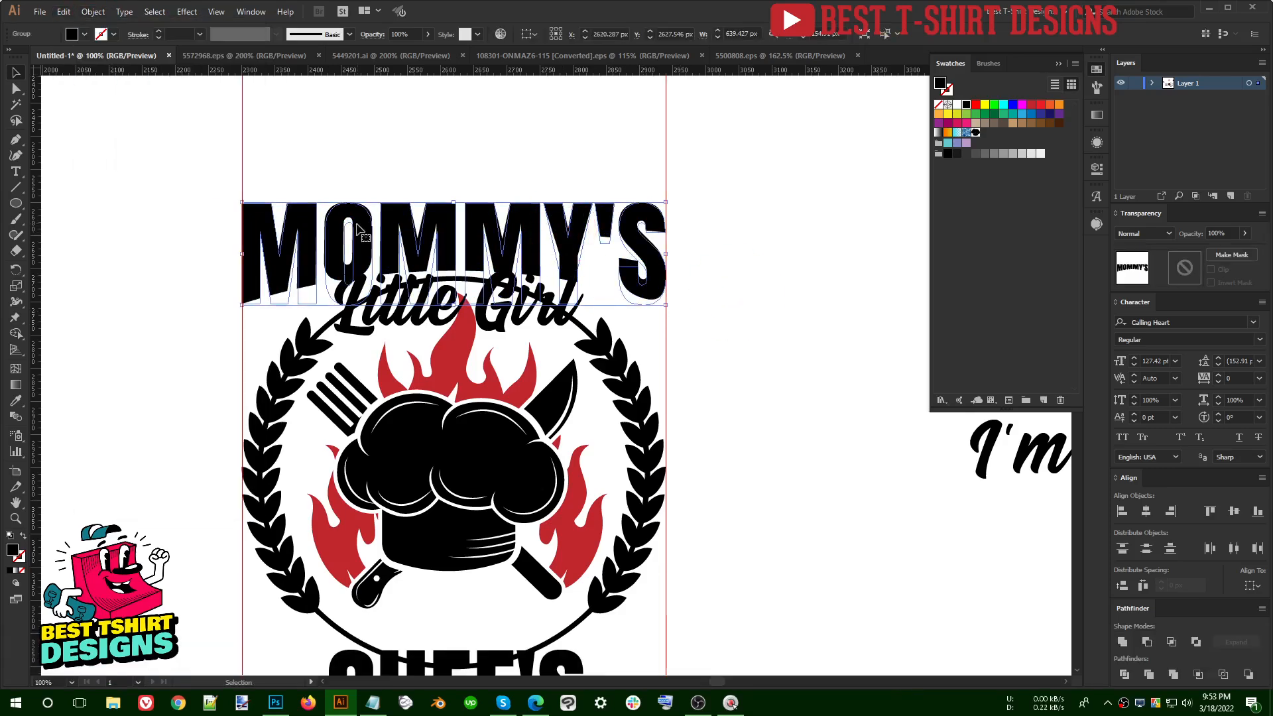
click(93, 11)
click(116, 167)
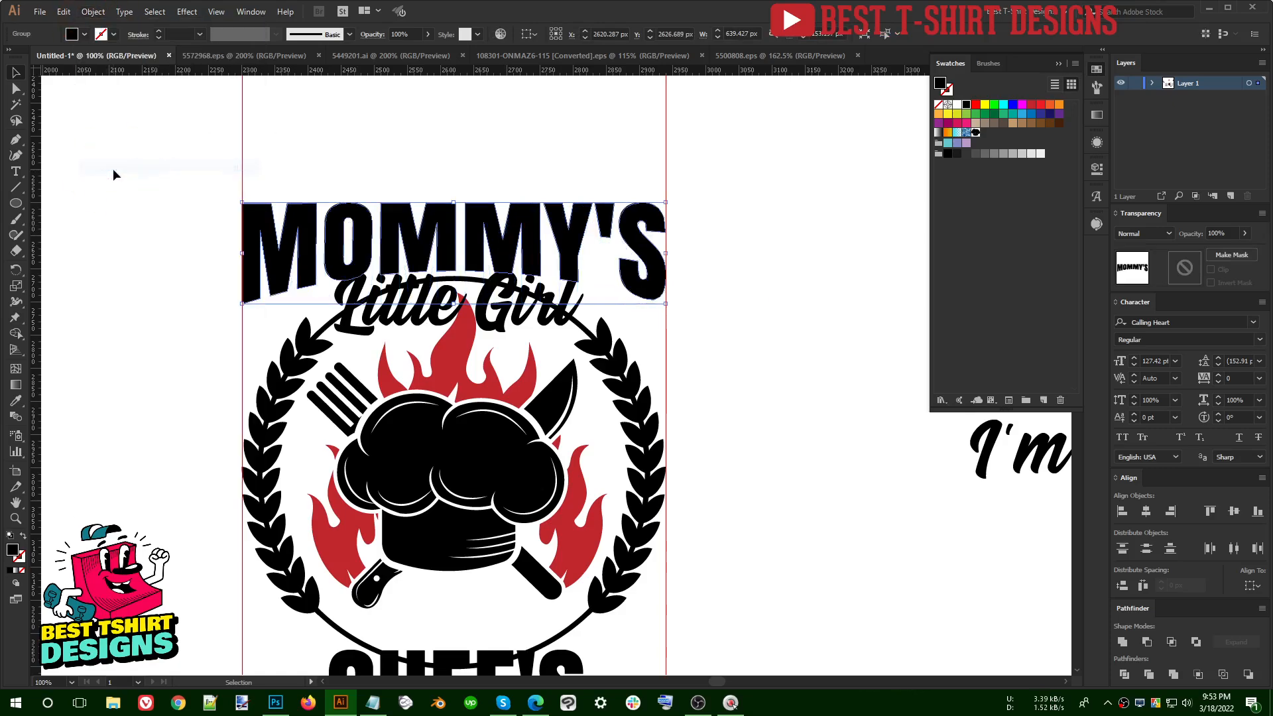
click(691, 318)
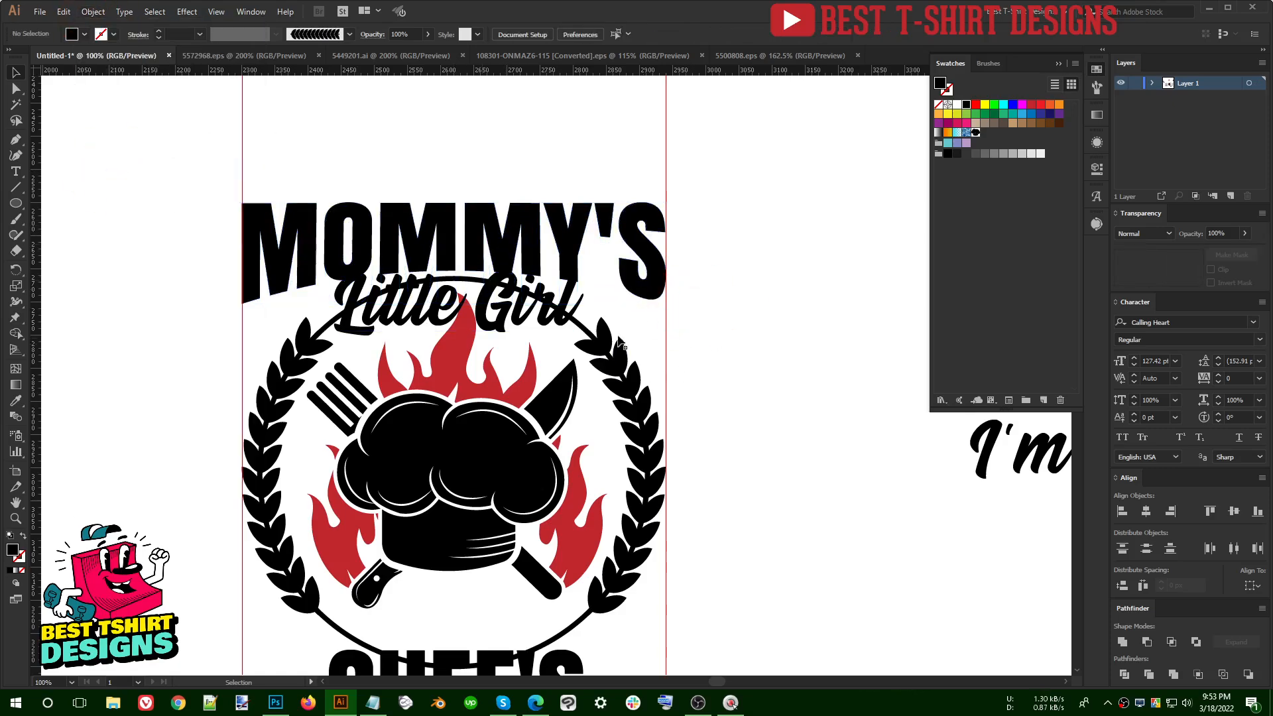
Step: Convert "Little Girl" to outlines and center it horizontally with "MOMMY'S"
right_click(554, 324)
click(605, 413)
shift+click(539, 254)
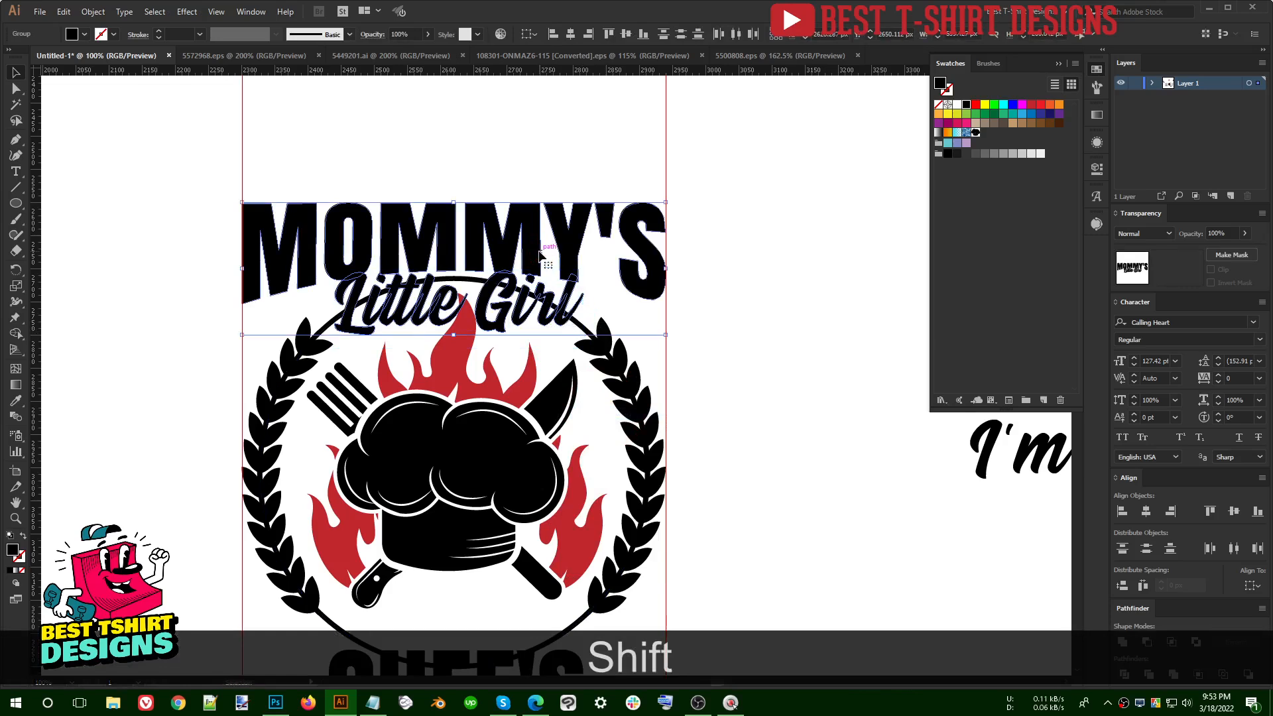
click(570, 33)
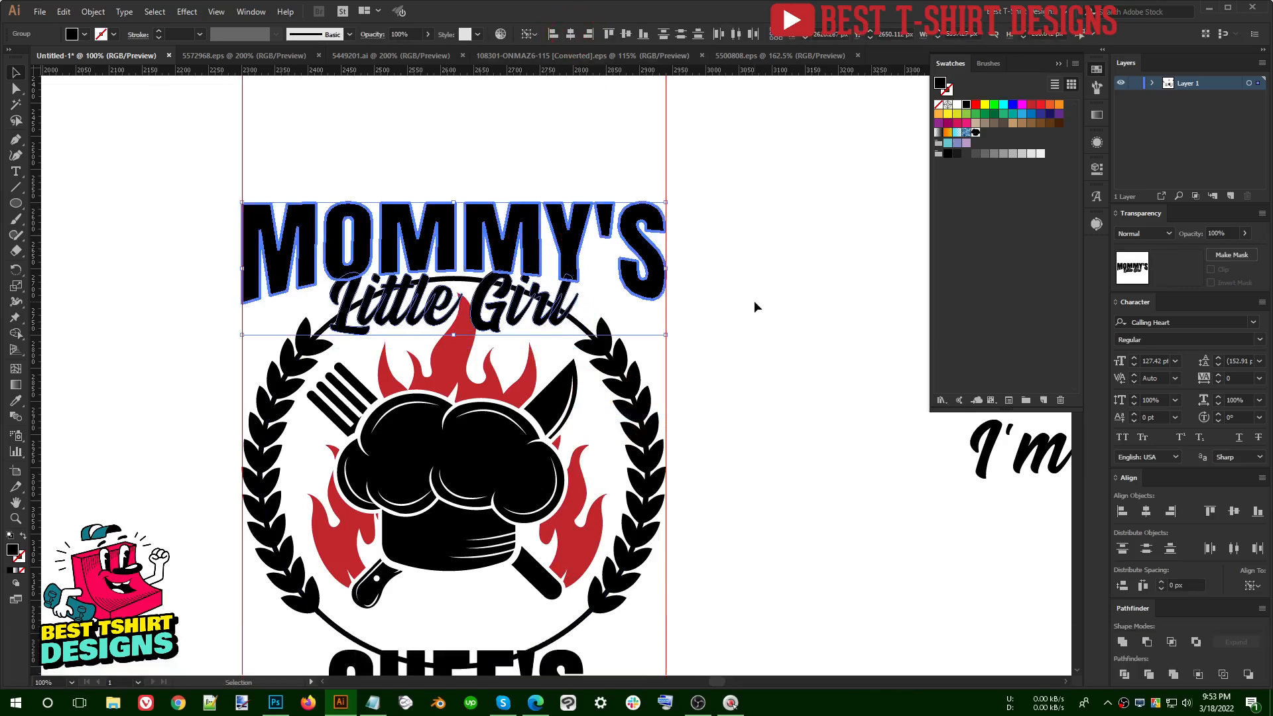
Step: Nudge "Little Girl" up slightly so it overlaps the lower edge of the "MOMMY'S" letters
click(574, 302)
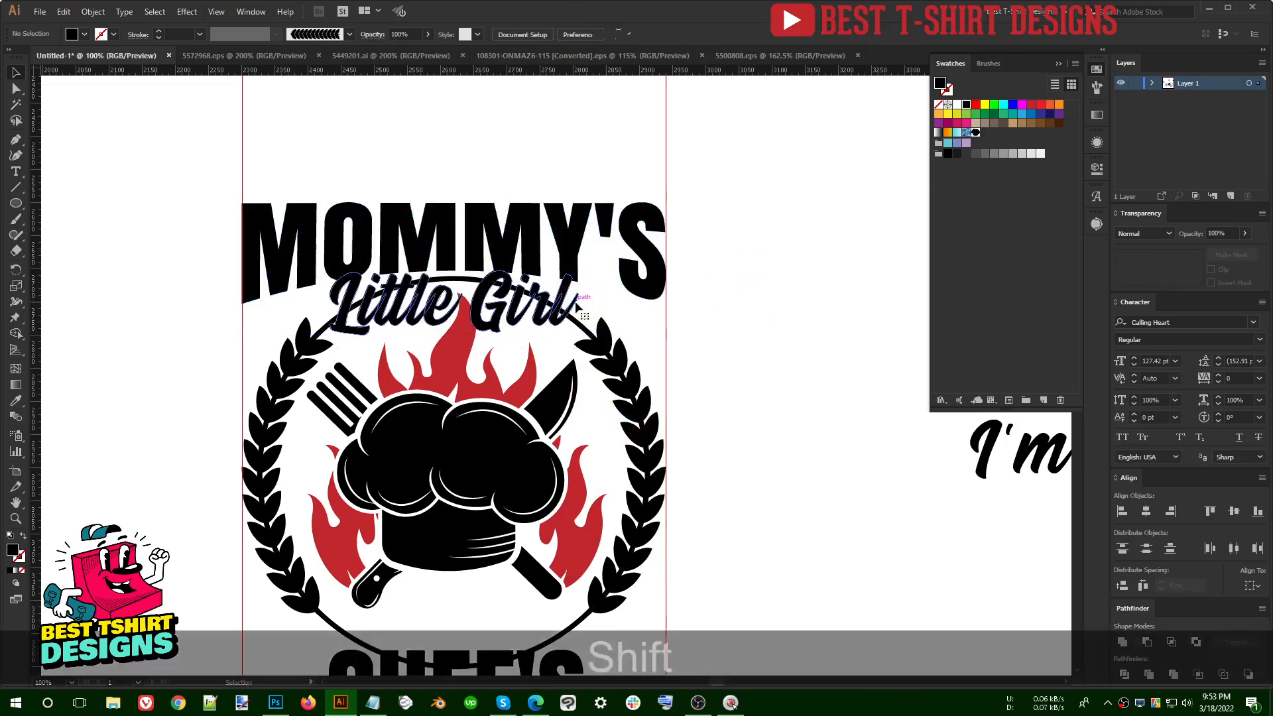
shift+click(575, 305)
key(shift+Up)
key(Down)
key(Down)
key(Down)
key(Down)
key(Down)
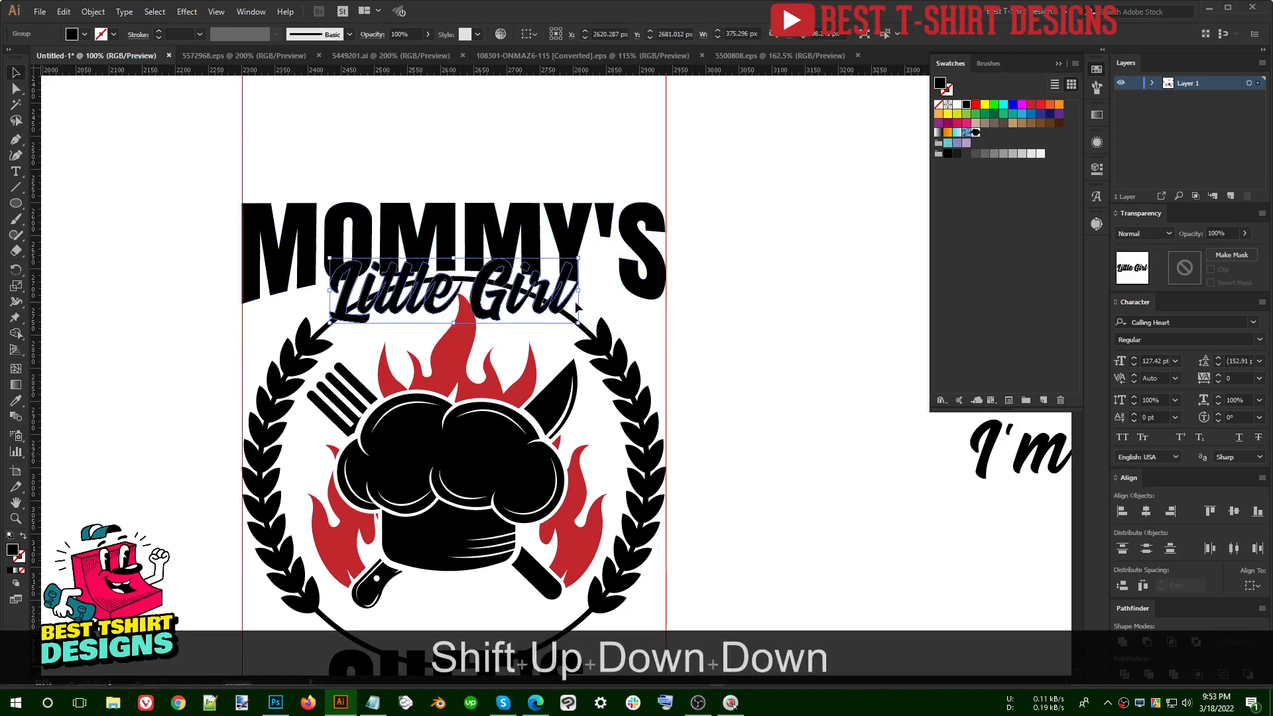
scroll(362, 339, up, 1)
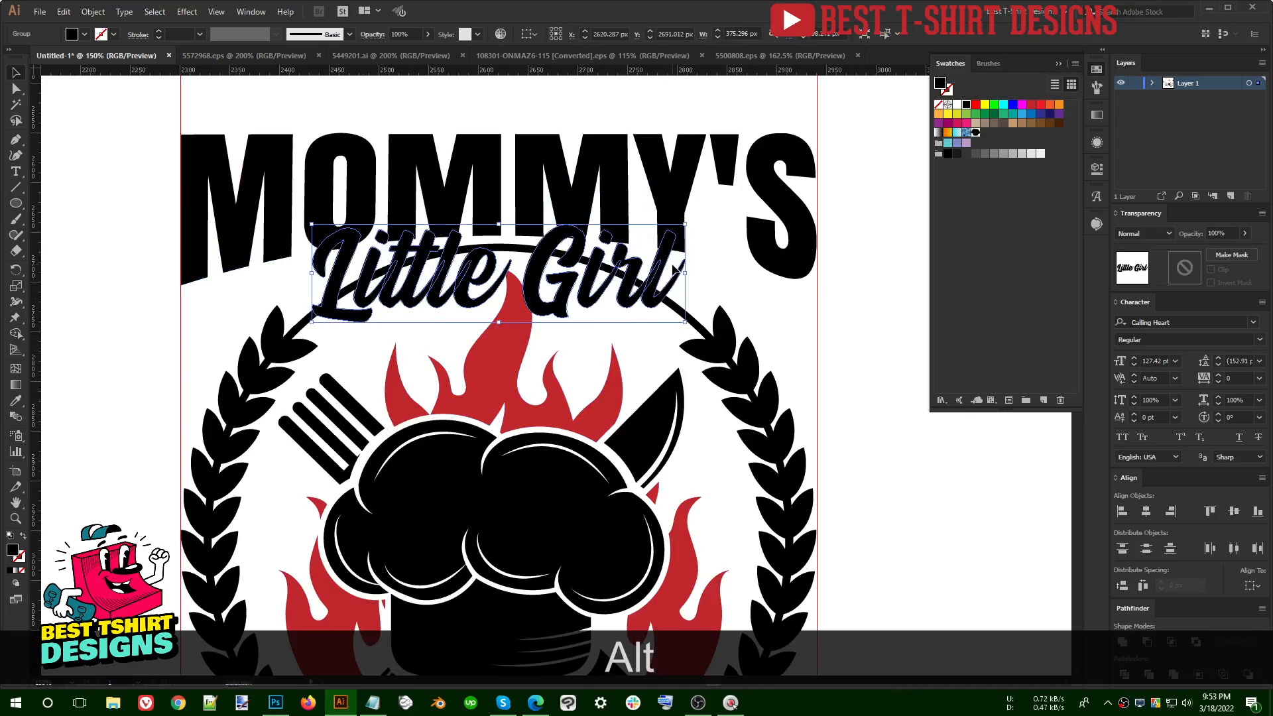
key(Down)
Step: Create a 5 px offset path with round joins around "Little Girl" and unite the offset shapes
key(ctrl+alt+f)
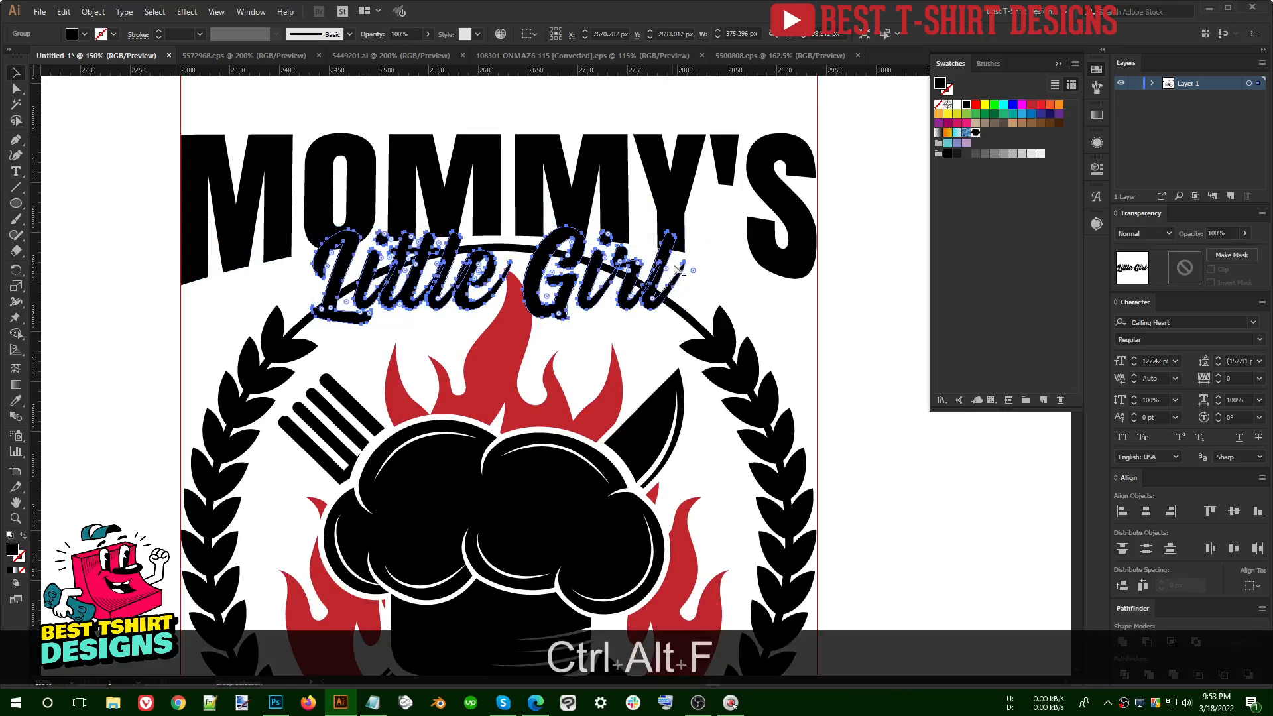
click(727, 354)
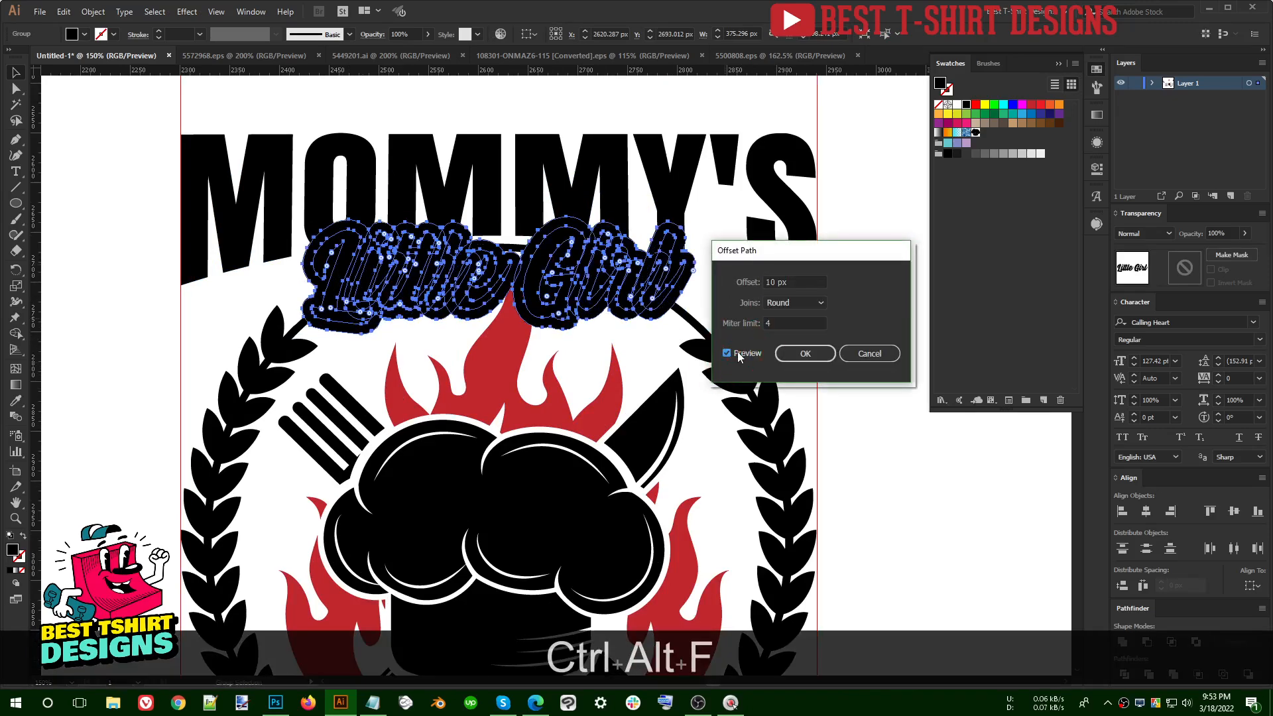
double_click(796, 283)
text(4)
key(Up)
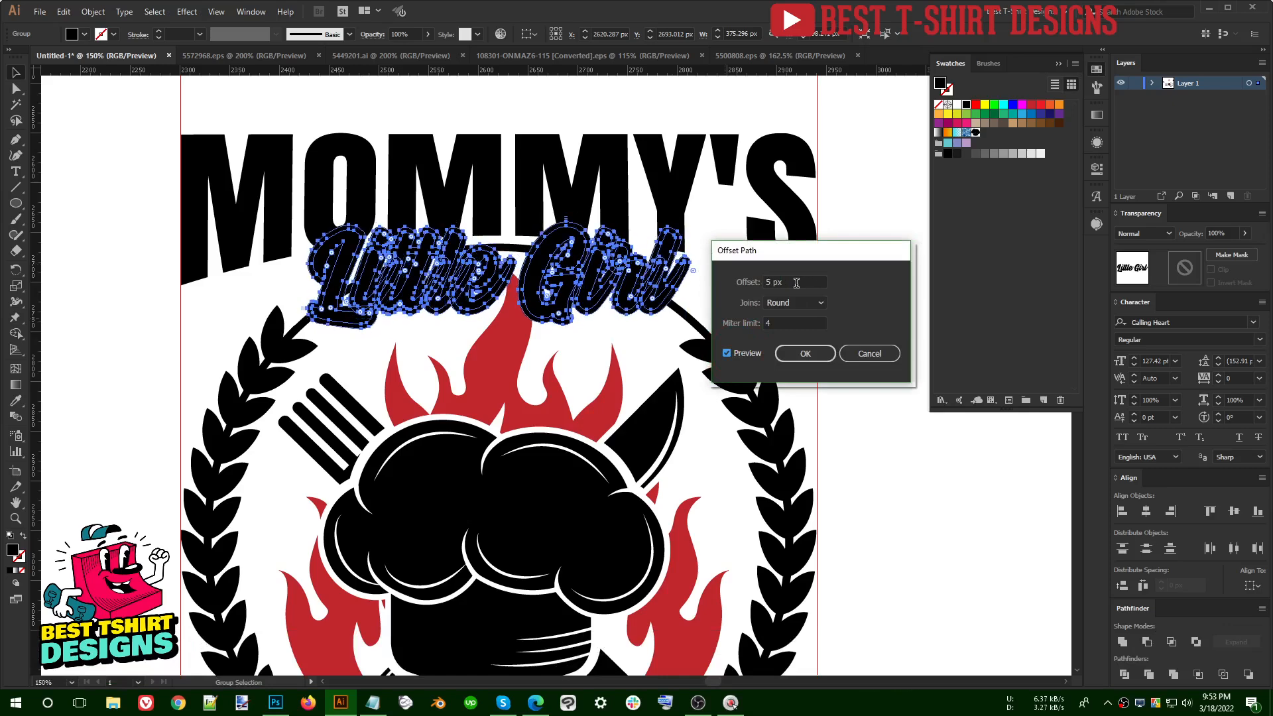
click(805, 353)
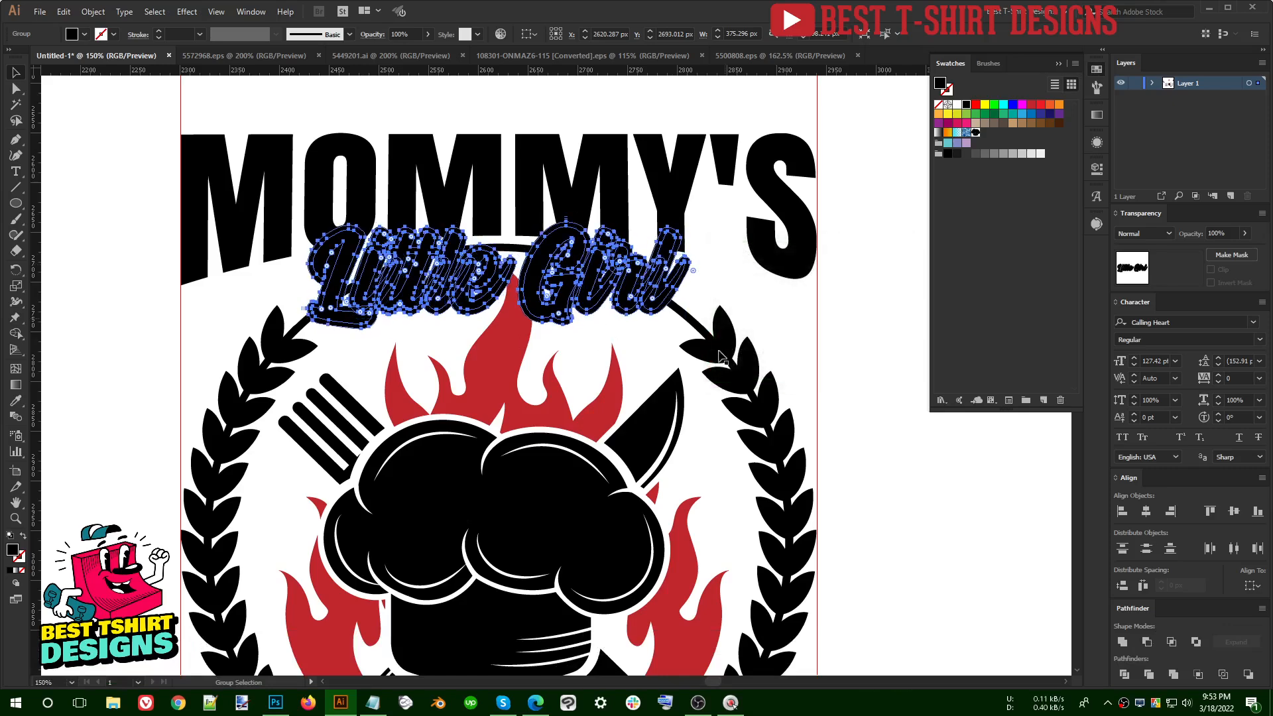
click(1122, 641)
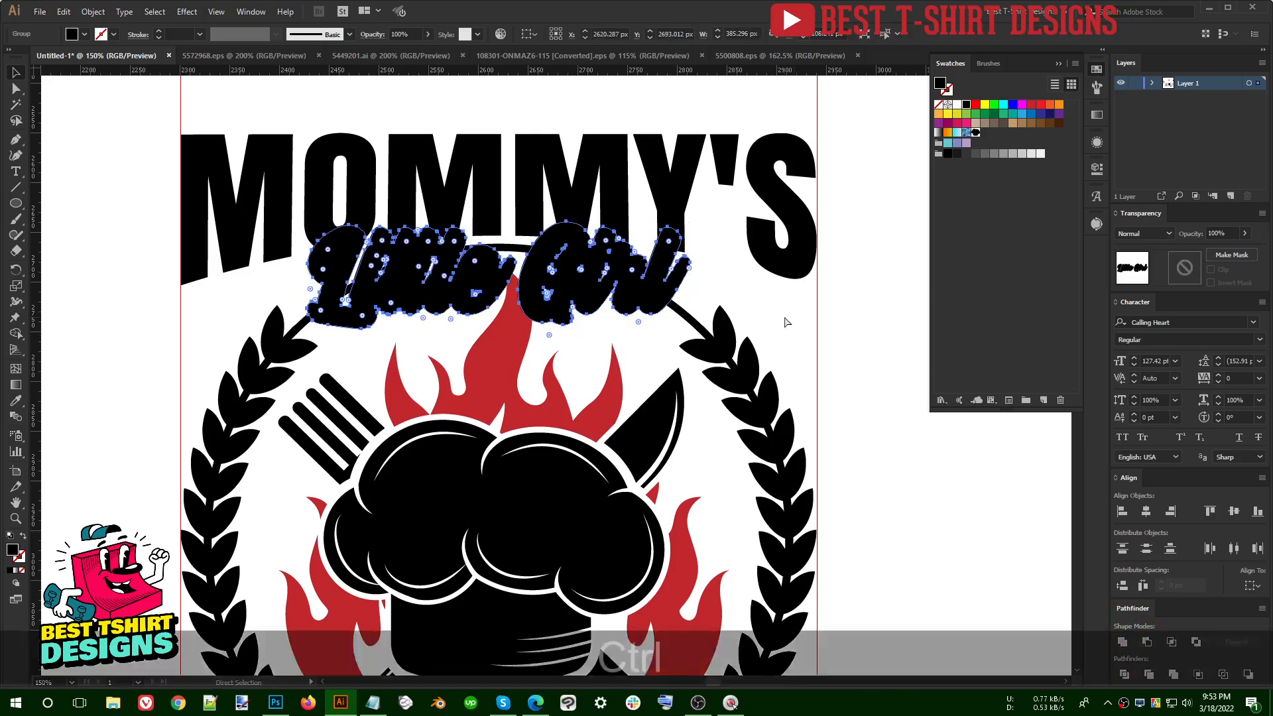
Step: Cut the united "Little Girl" offset shape and paste it in place in front of "MOMMY'S"
key(ctrl+x)
click(777, 260)
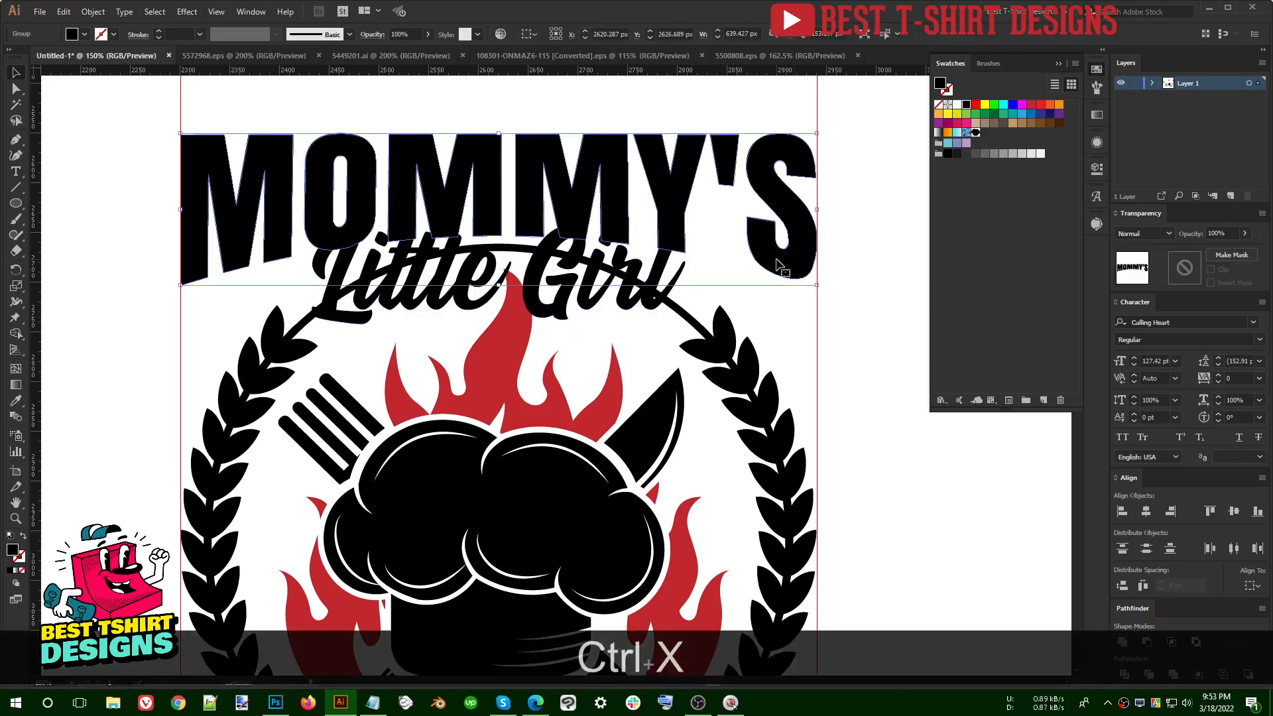
key(ctrl+f)
key(shift)
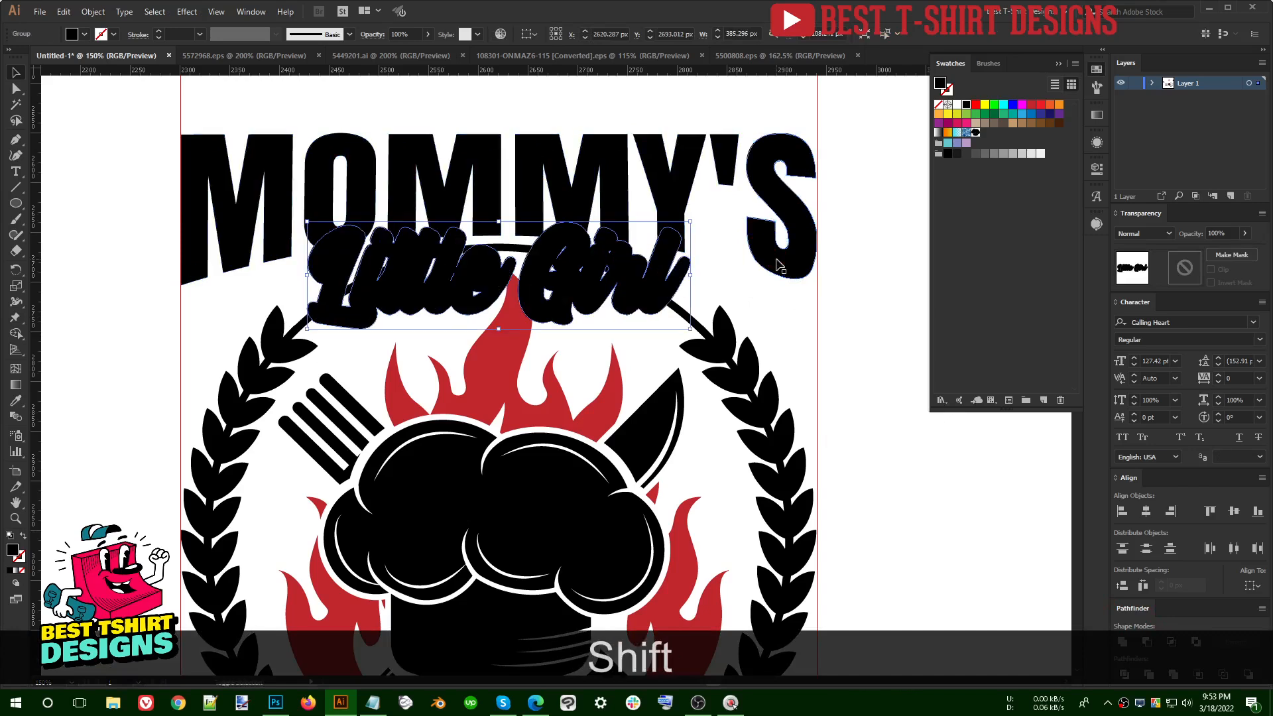
Step: Subtract the offset shape from "MOMMY'S" as a compound shape and expand its appearance
shift+click(774, 257)
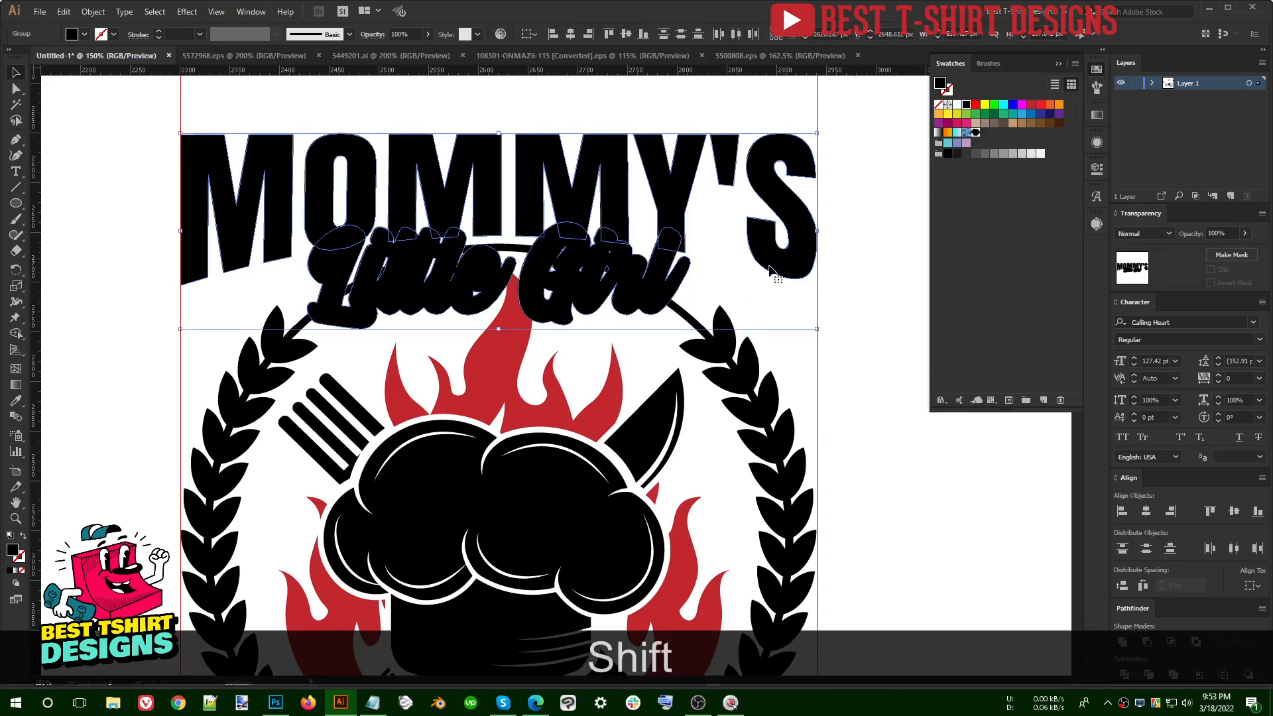
key(alt)
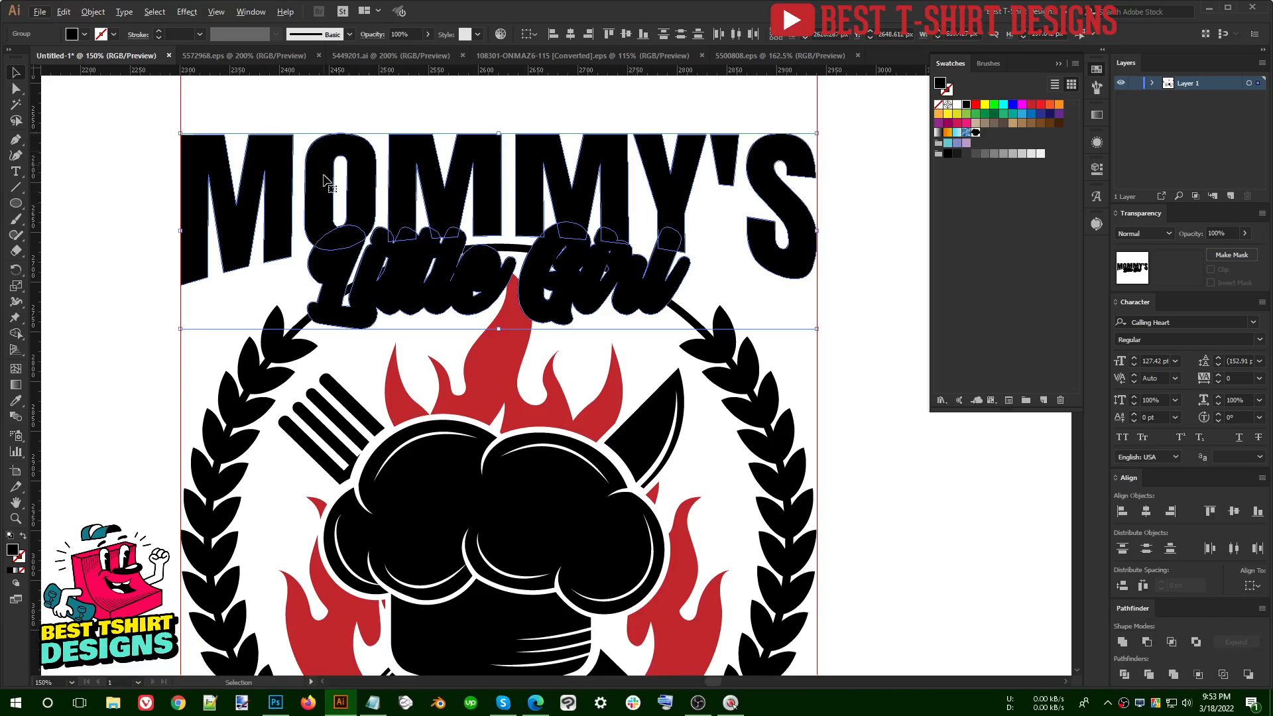
alt+click(1146, 643)
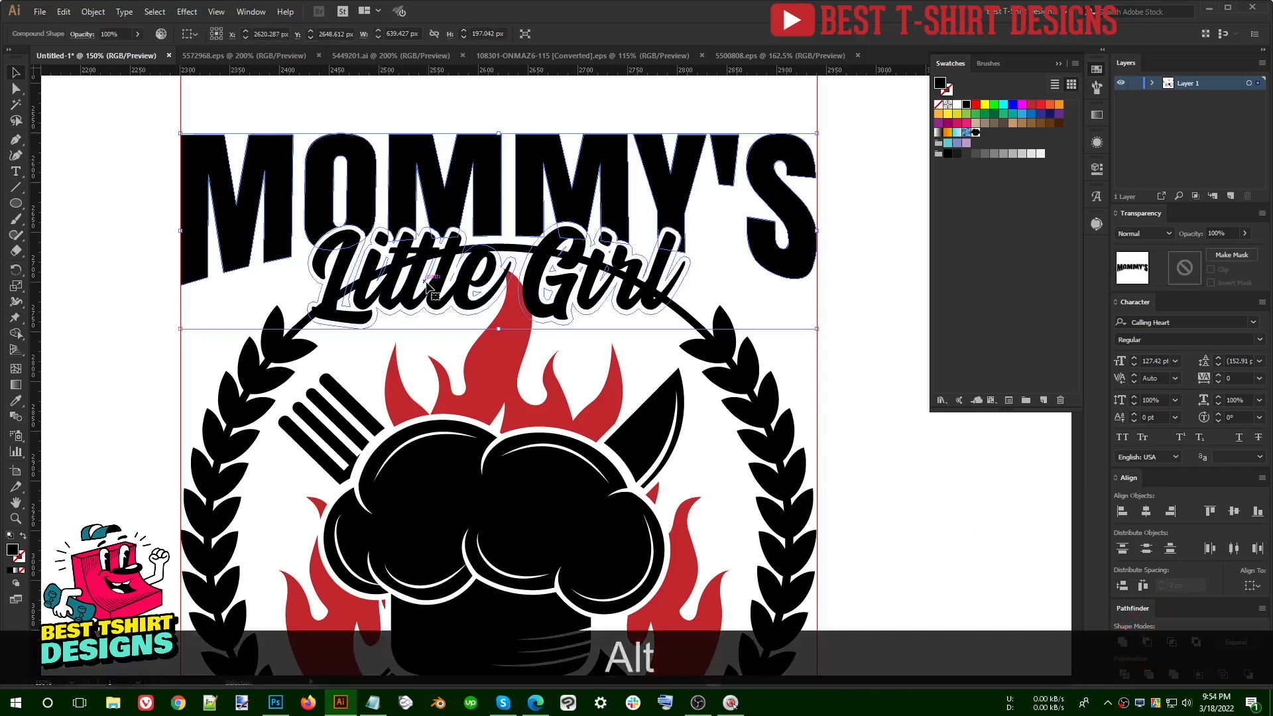
click(96, 12)
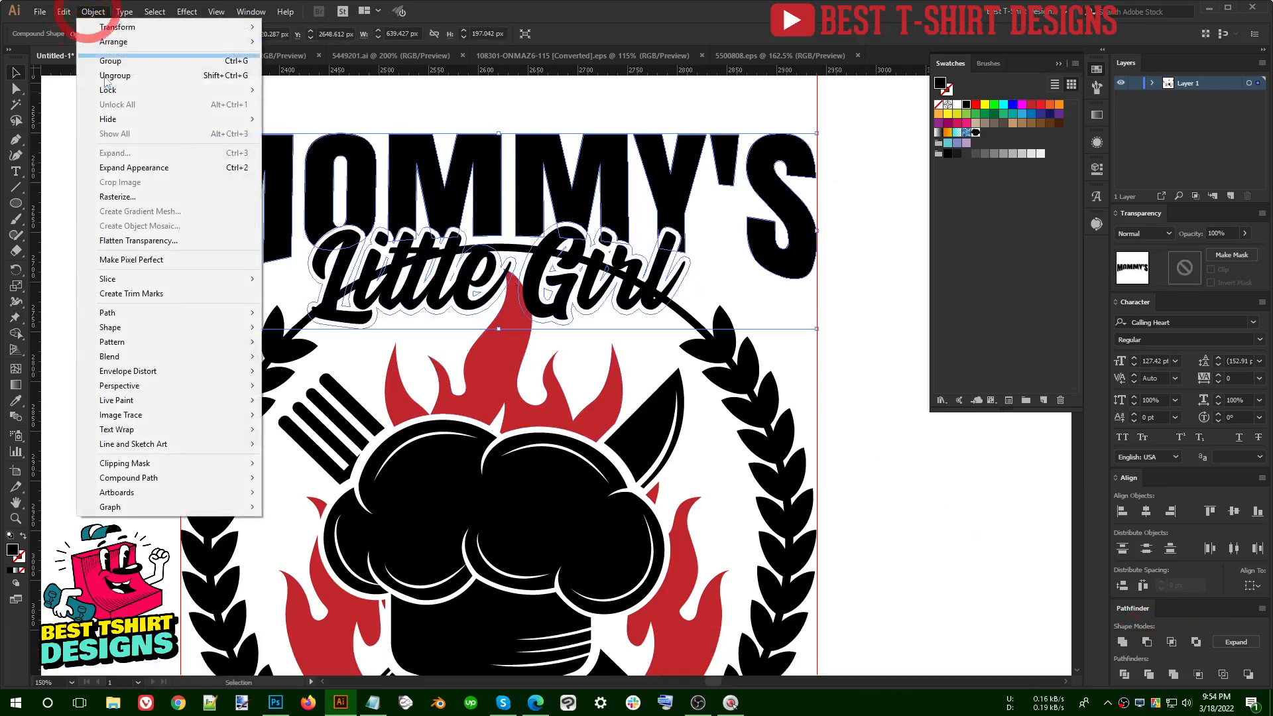
click(113, 162)
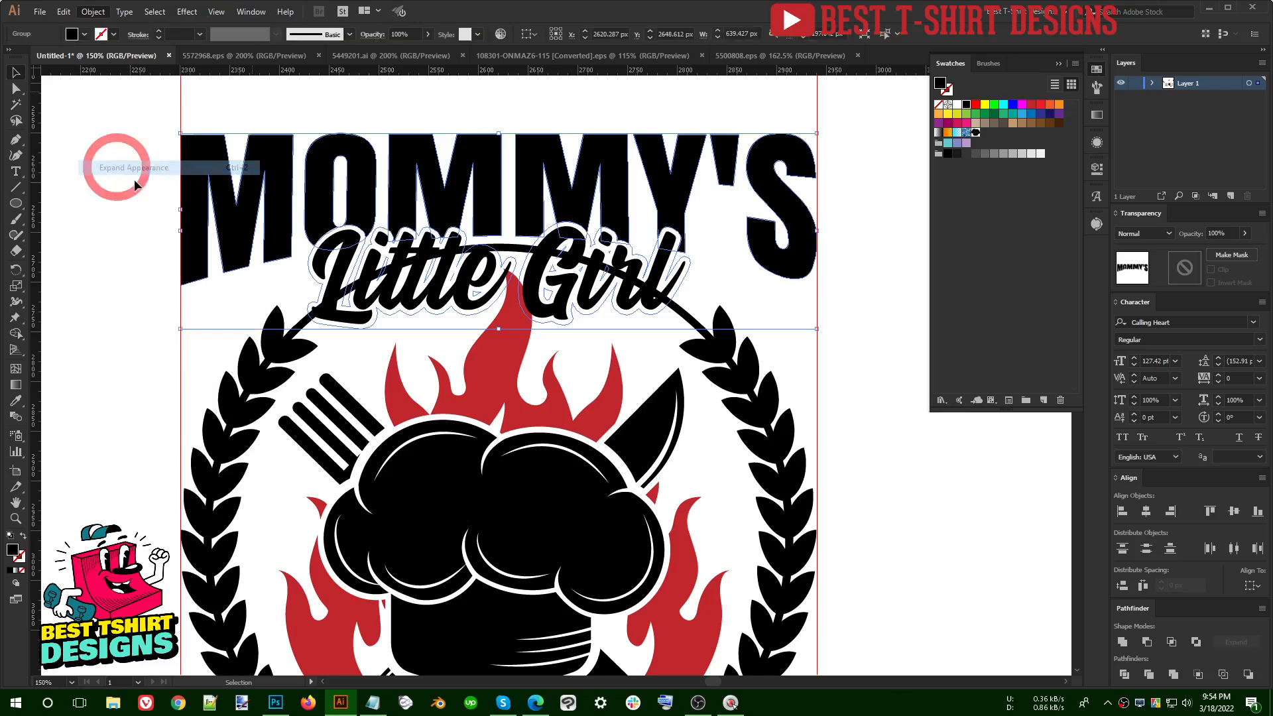
click(827, 343)
scroll(576, 258, up, 1)
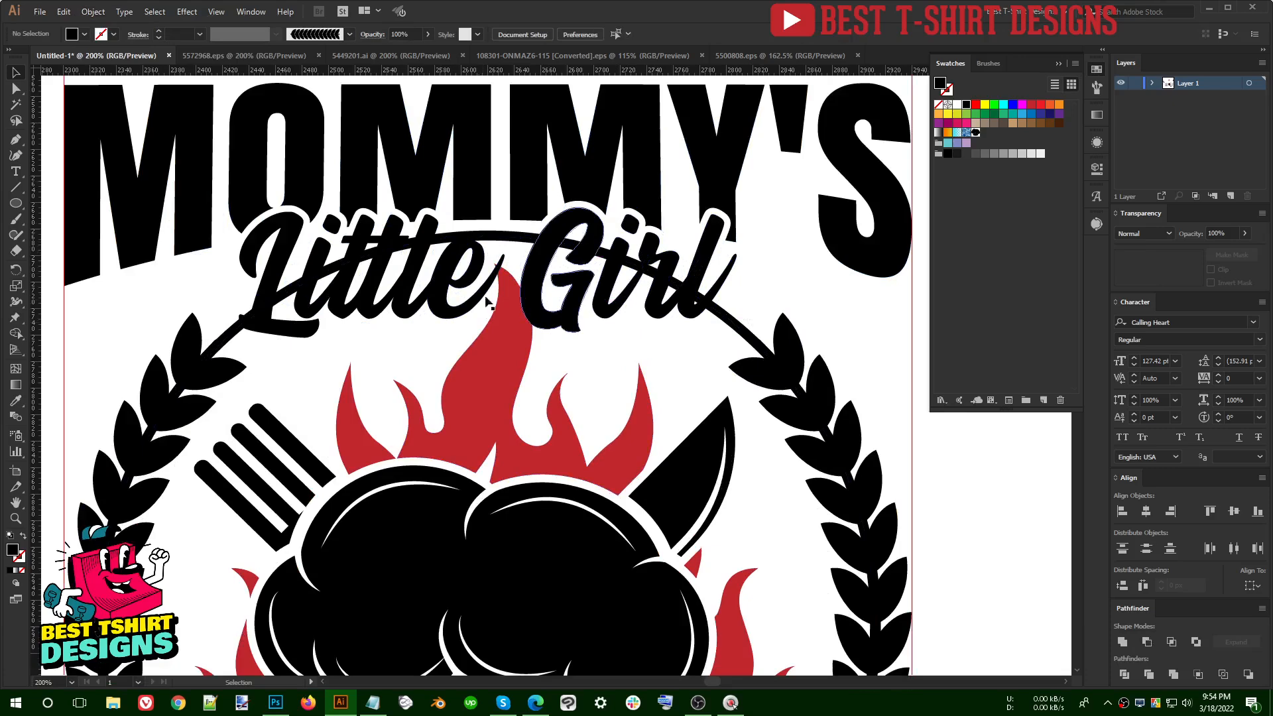
Step: Pull the thin circle behind the laurel branches out of the emblem and delete it
scroll(527, 193, down, 2)
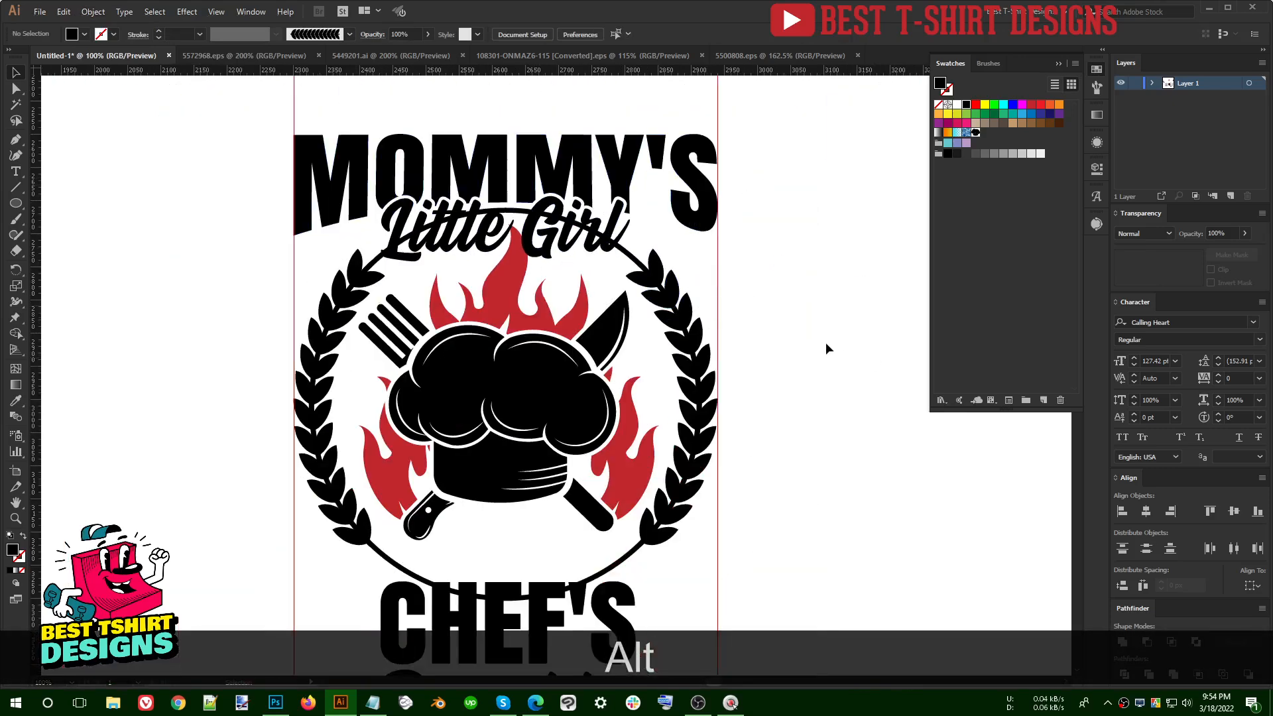
drag(611, 570, 920, 600)
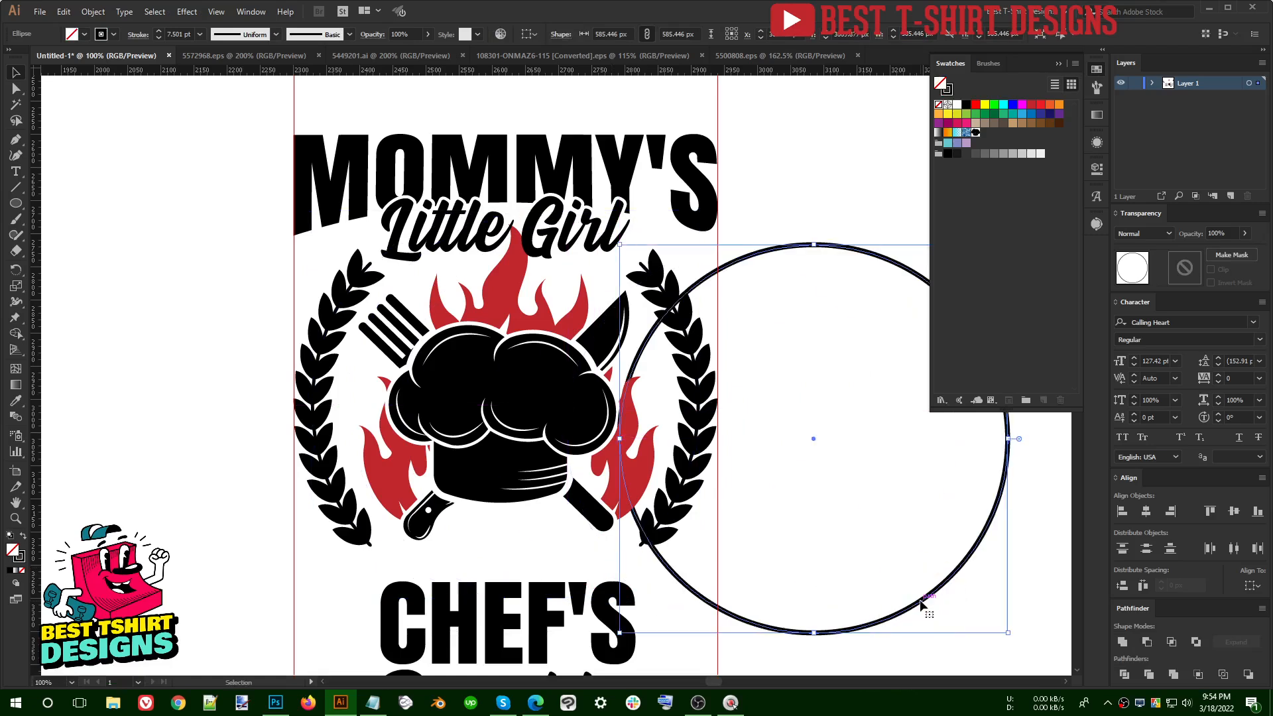
key(Delete)
Step: Move "MOMMY'S" and "Little Girl" together slightly down toward the laurel branches and flames
scroll(830, 583, down, 2)
scroll(828, 581, up, 1)
scroll(857, 460, up, 2)
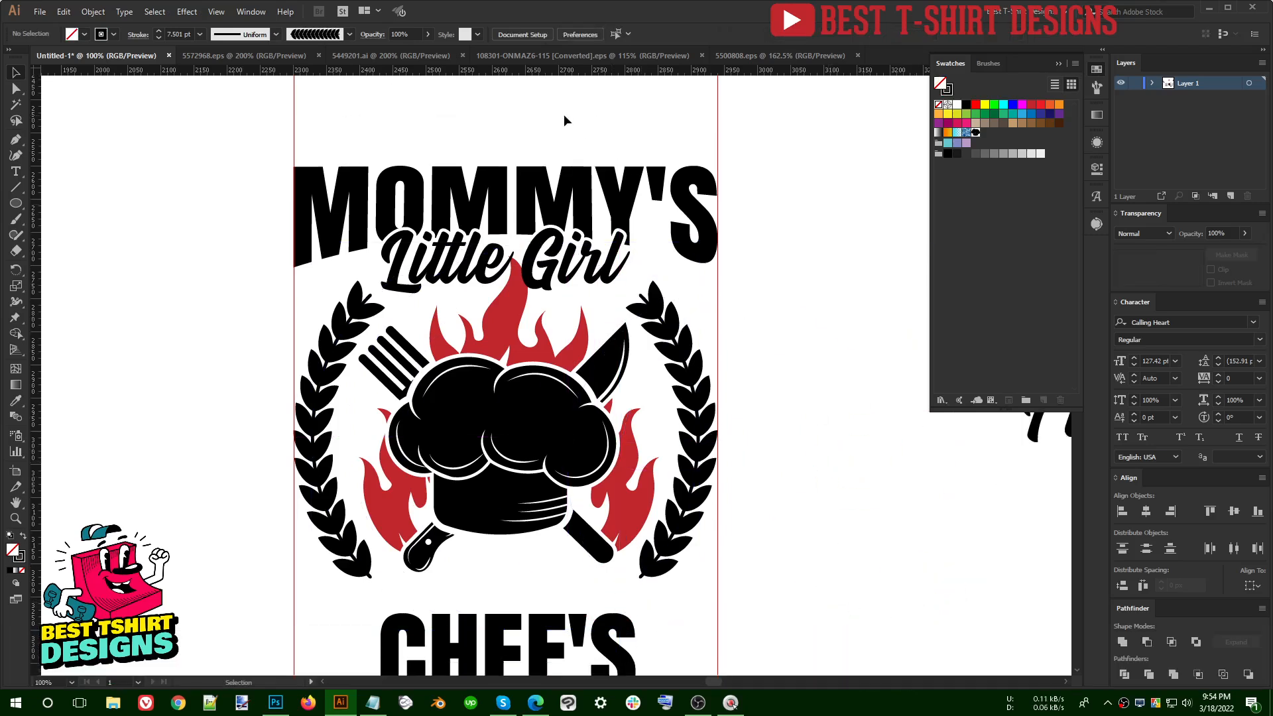
drag(609, 242, 610, 247)
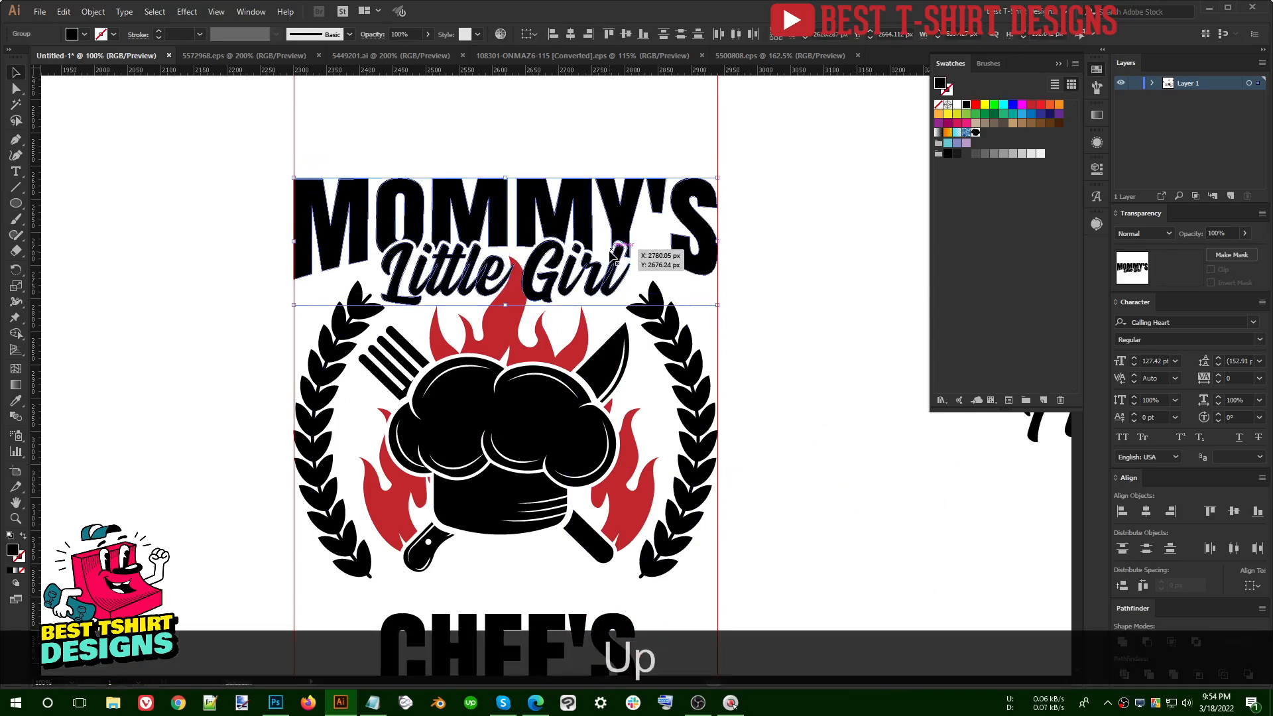
click(741, 349)
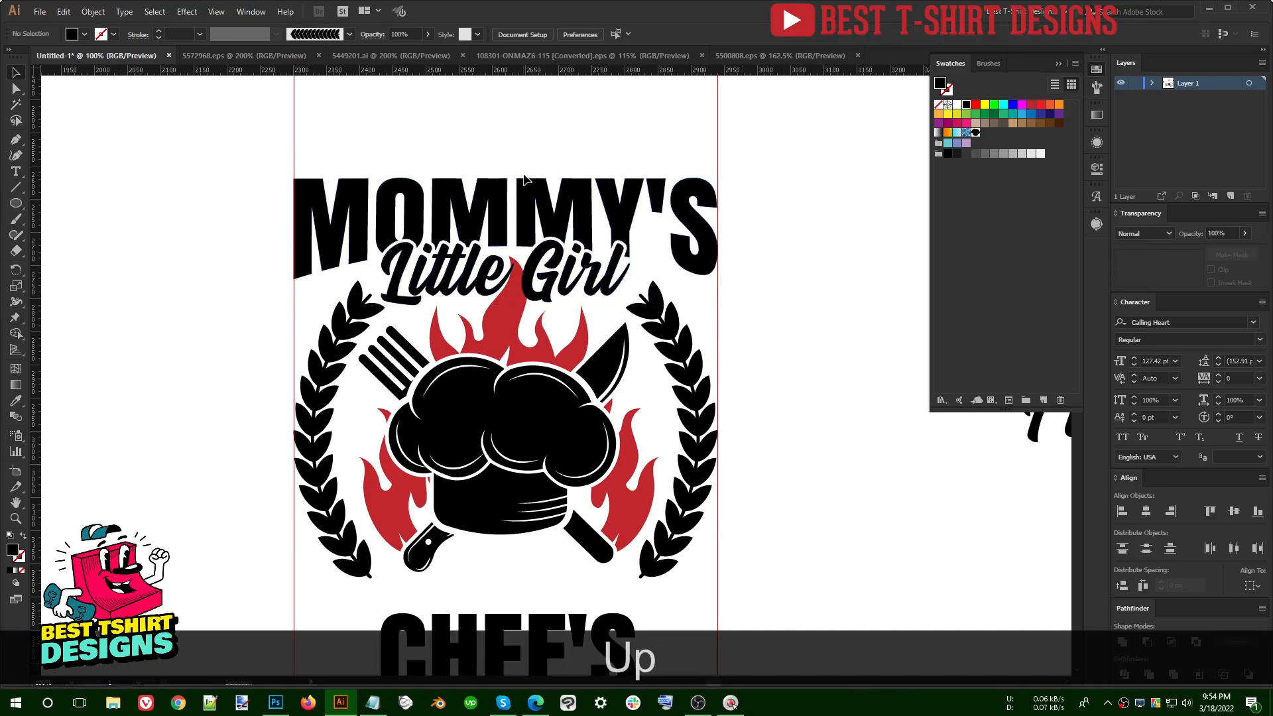
Step: Isolate the chef hat emblem group and create a 3 px offset path with round joins around the red flames
click(515, 323)
scroll(515, 322, up, 1)
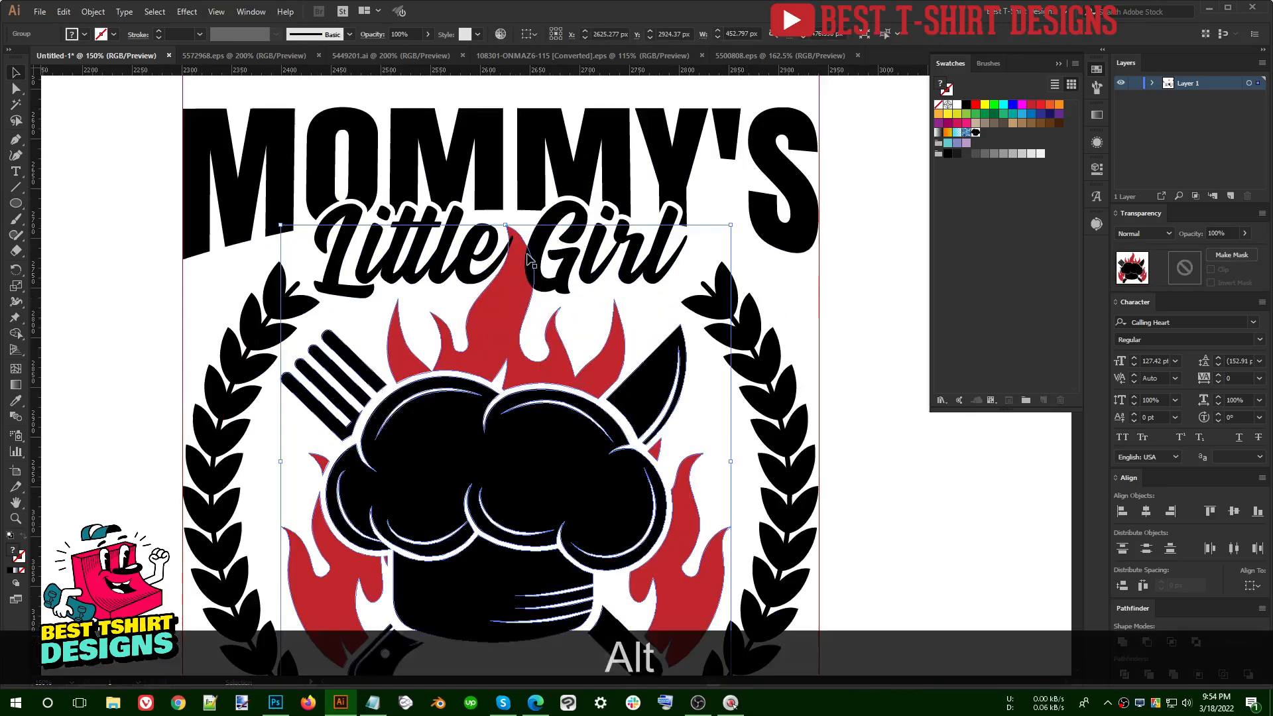
double_click(512, 299)
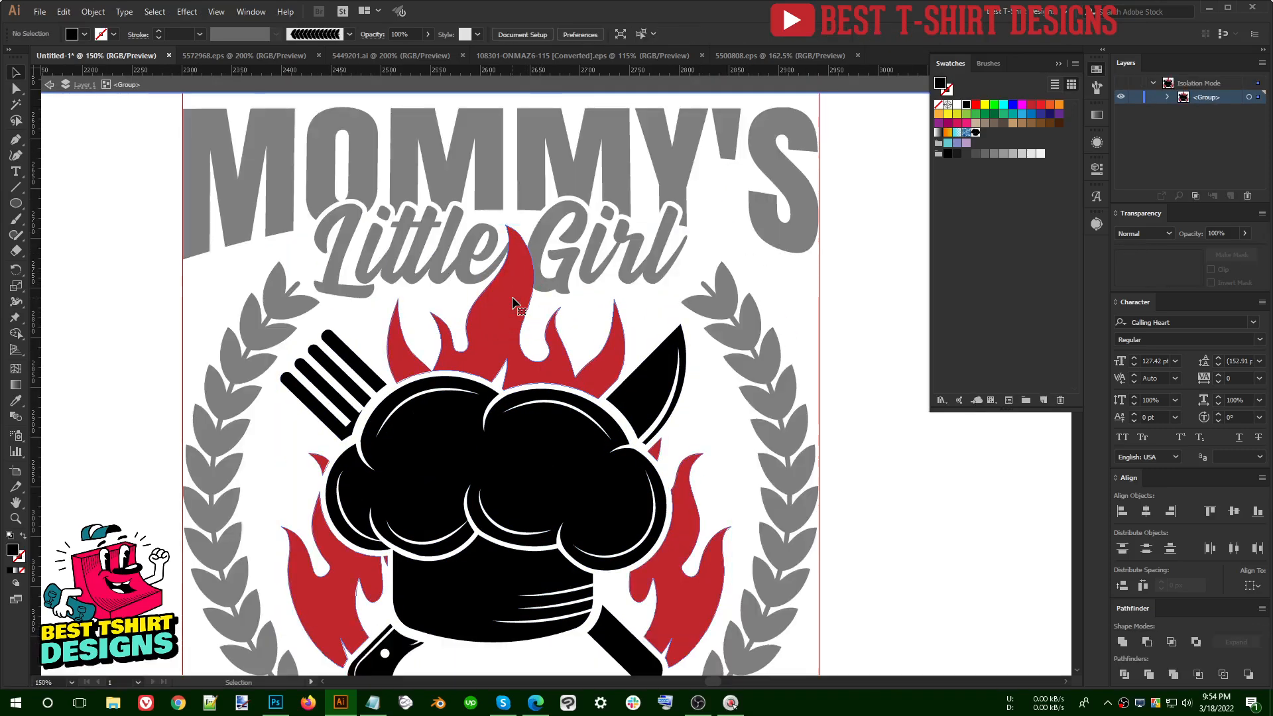
key(ctrl+alt+f)
click(739, 354)
double_click(796, 282)
text(3)
click(802, 353)
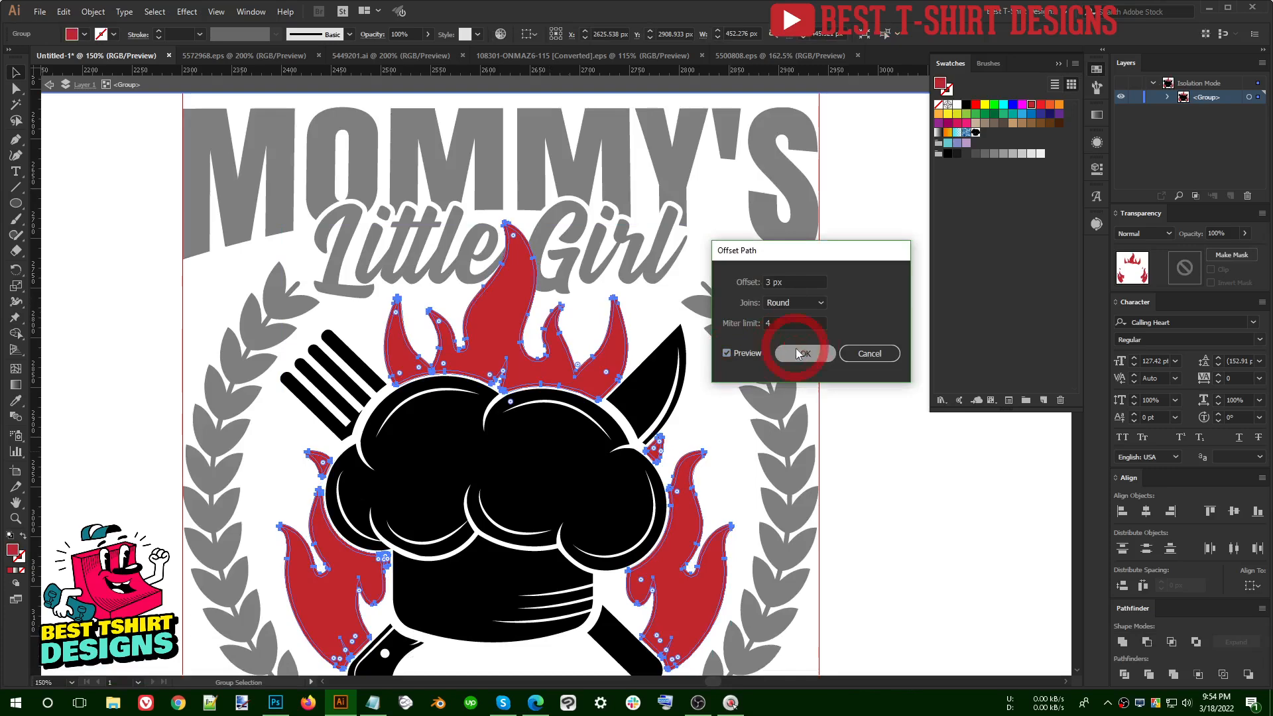
Step: Cut the flame offset shapes out of the emblem group and leave isolation mode
key(ctrl)
key(ctrl+x)
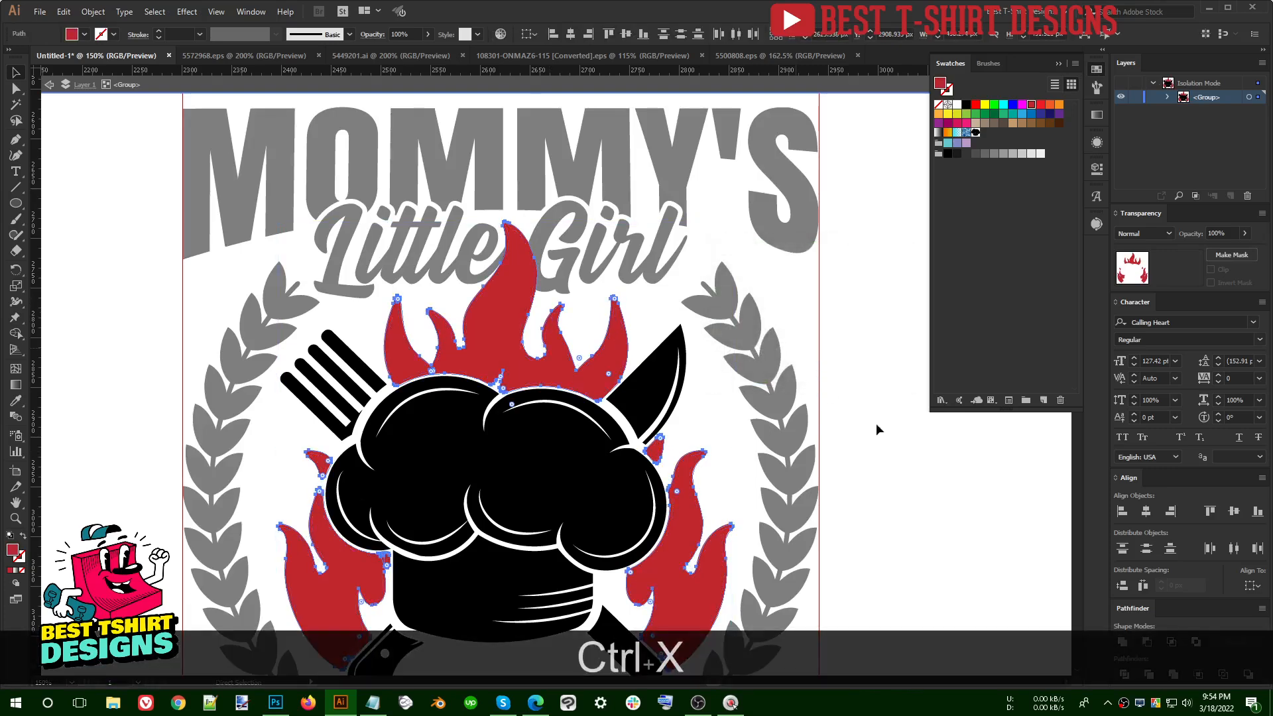
double_click(890, 428)
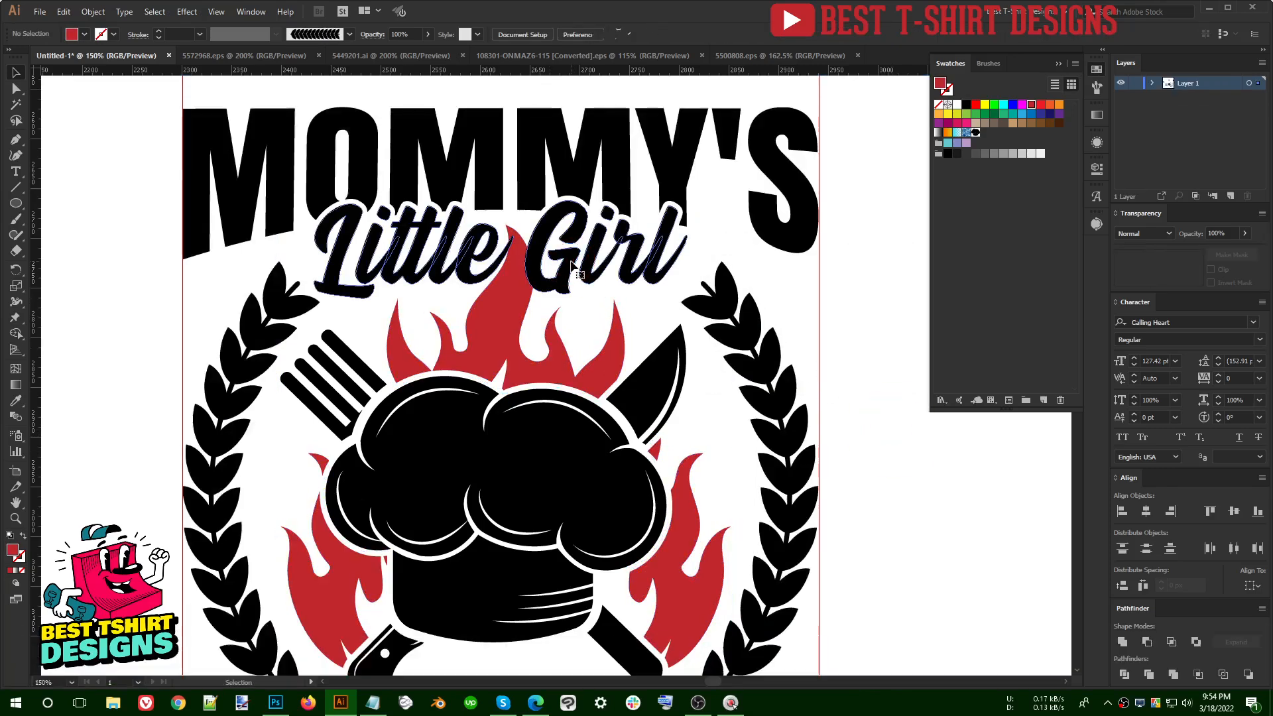
Step: Paste the cut flame offset shapes in place in front of the artwork and unite them into one shape
click(574, 268)
key(ctrl+f)
scroll(610, 318, down, 2)
click(1124, 644)
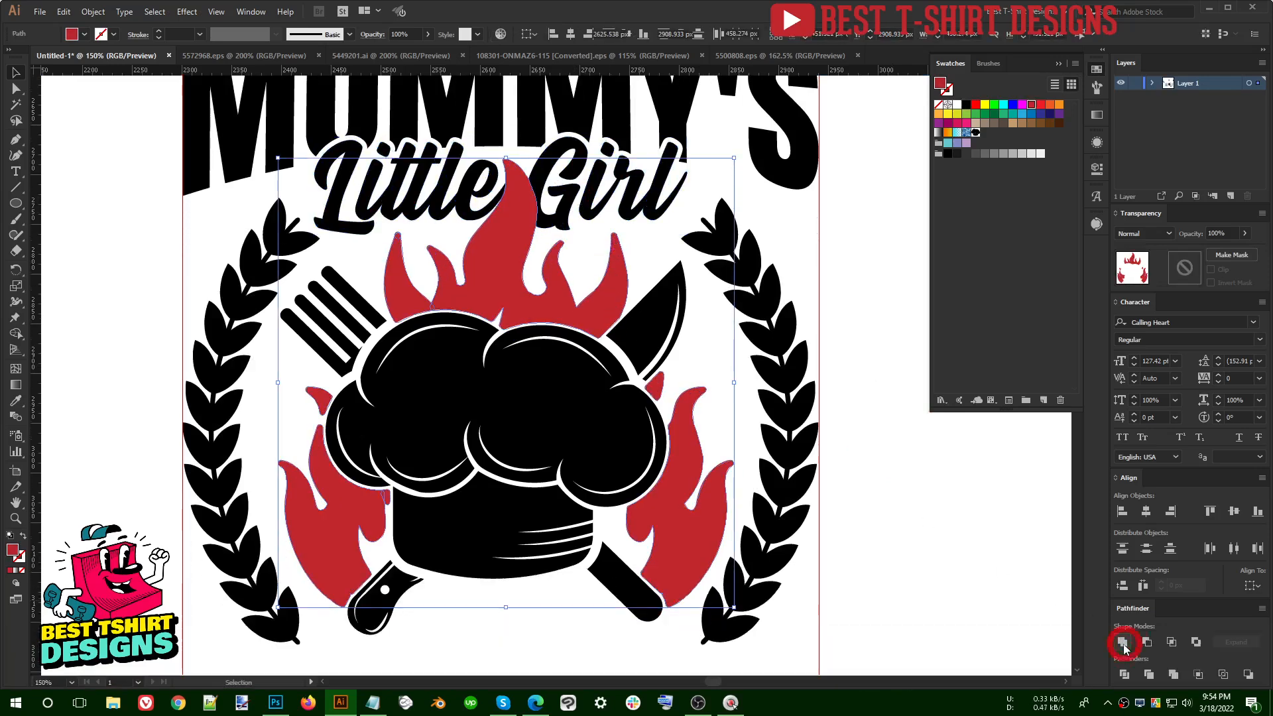
Step: Subtract the united flame offset from the "Little Girl" lettering as a compound shape and expand its appearance
shift+click(559, 207)
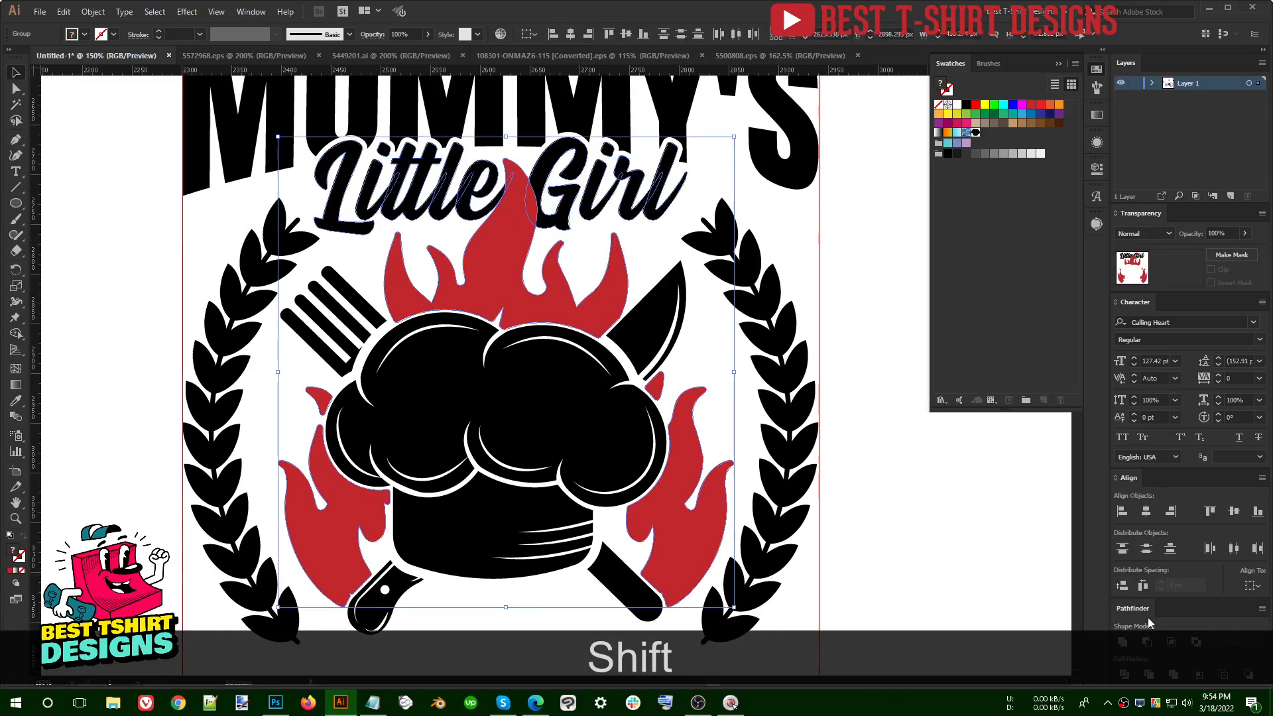
key(alt)
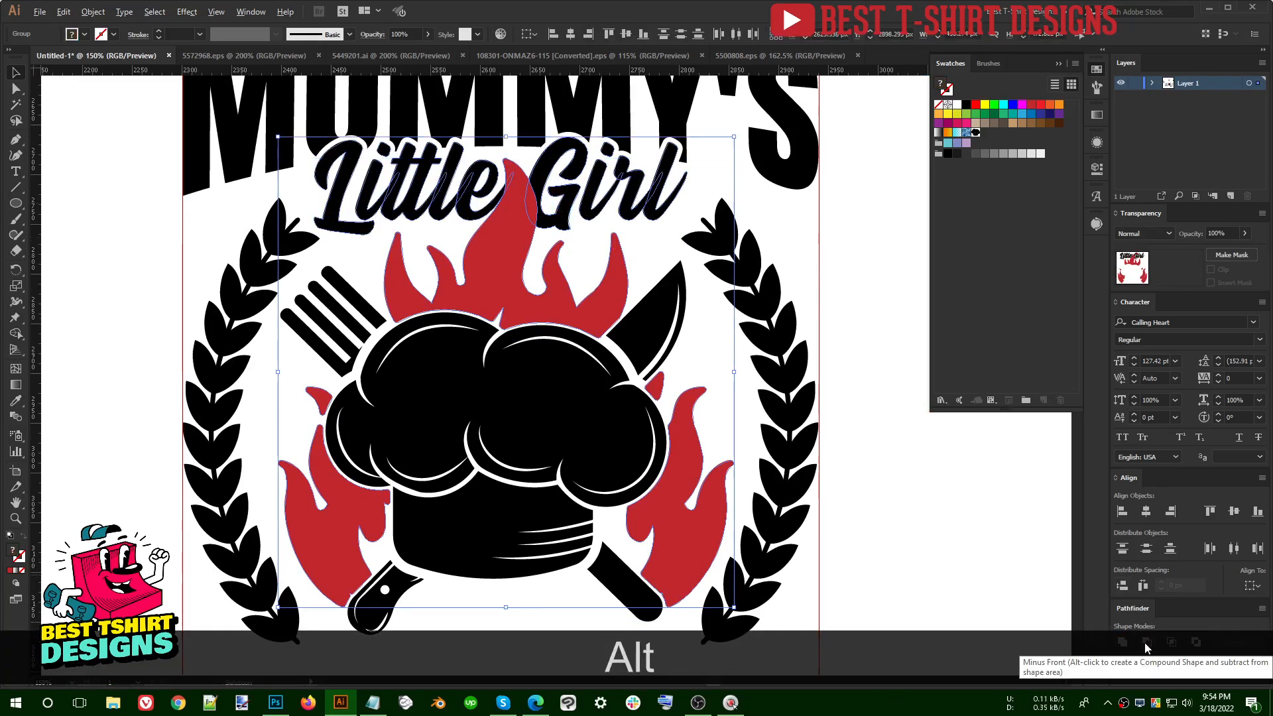
alt+click(1144, 642)
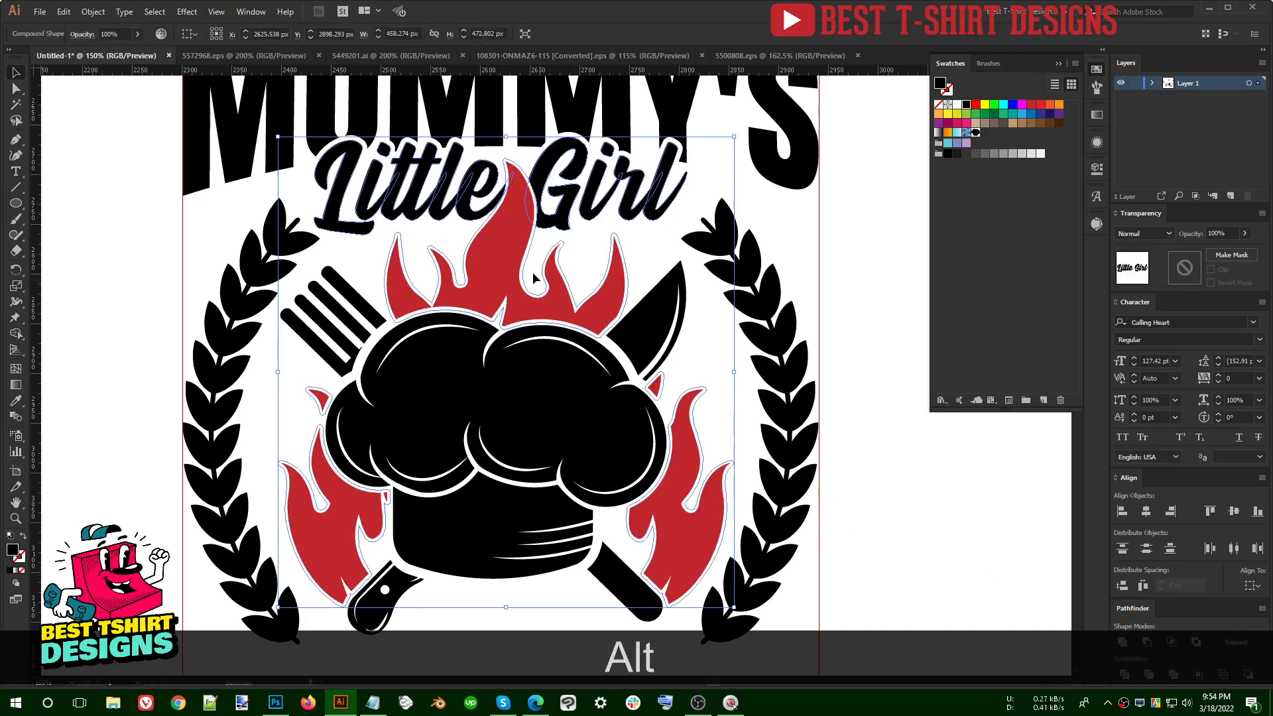
click(98, 12)
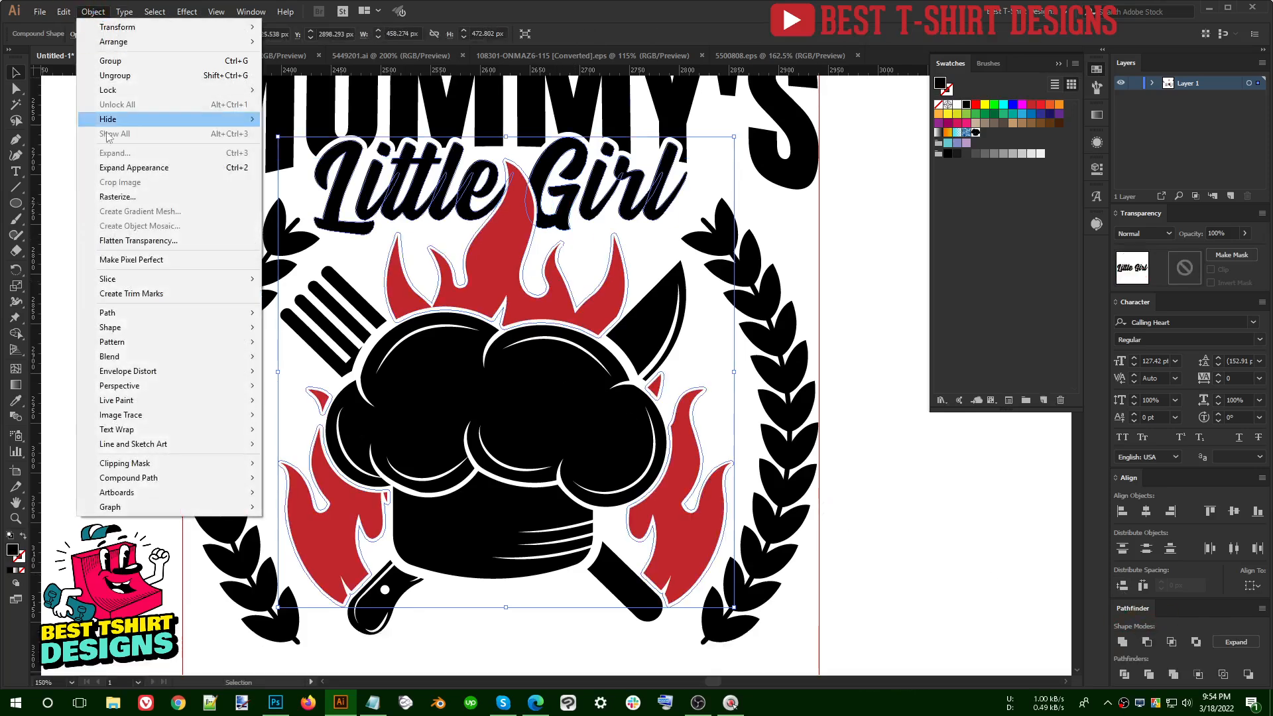
click(117, 166)
scroll(507, 517, down, 1)
click(786, 402)
scroll(785, 401, down, 1)
click(784, 404)
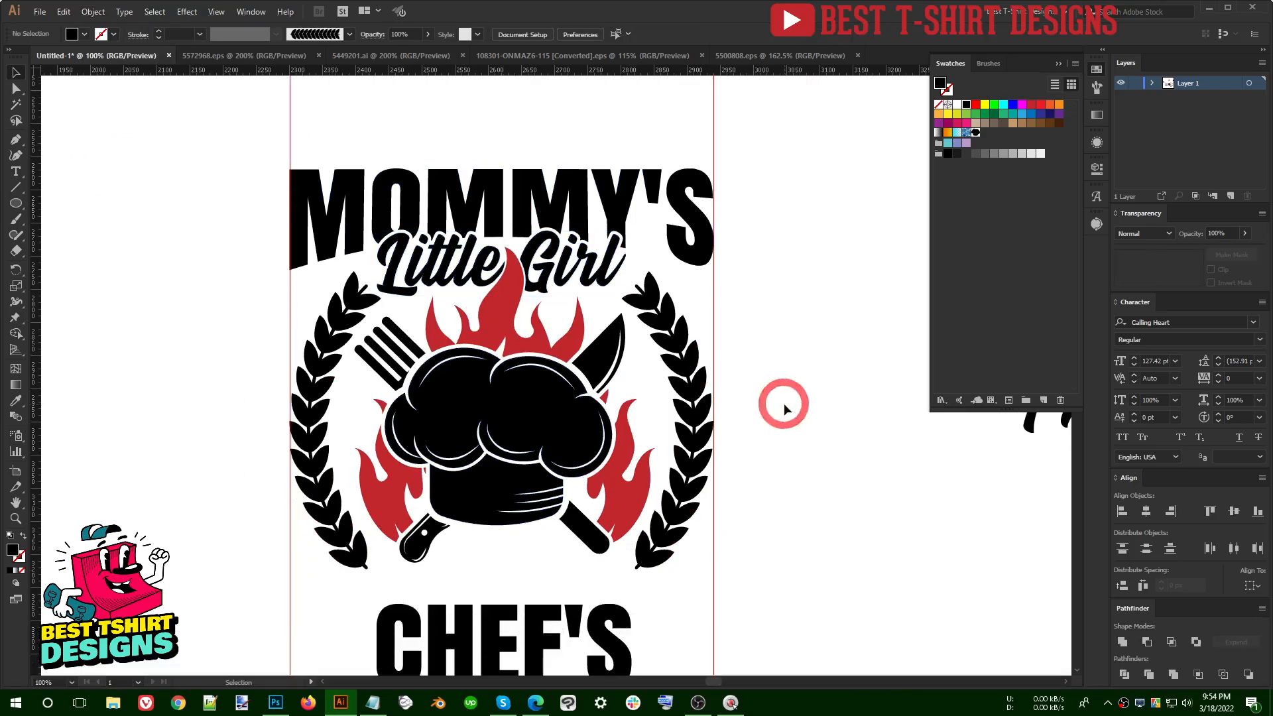
Step: Bring the loose "I'm not just a" text line over to the upper edge of "MOMMY'S", between the guides
scroll(784, 371, down, 2)
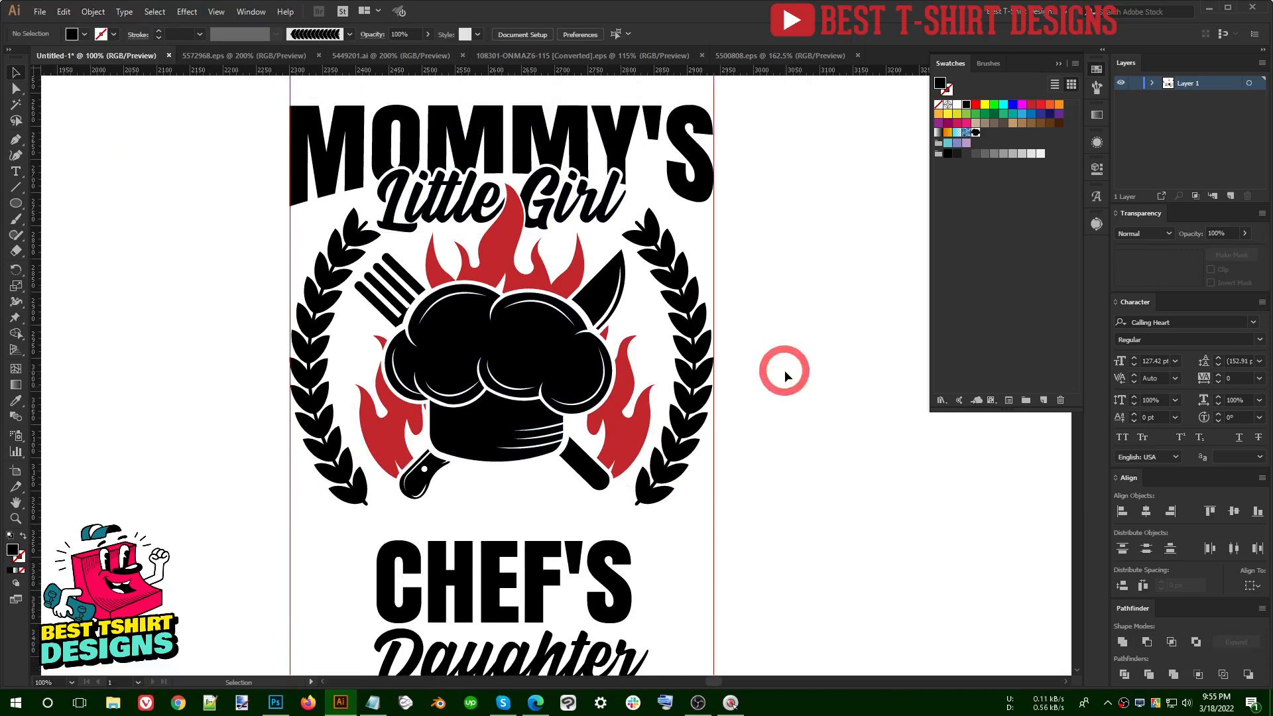
scroll(785, 372, up, 1)
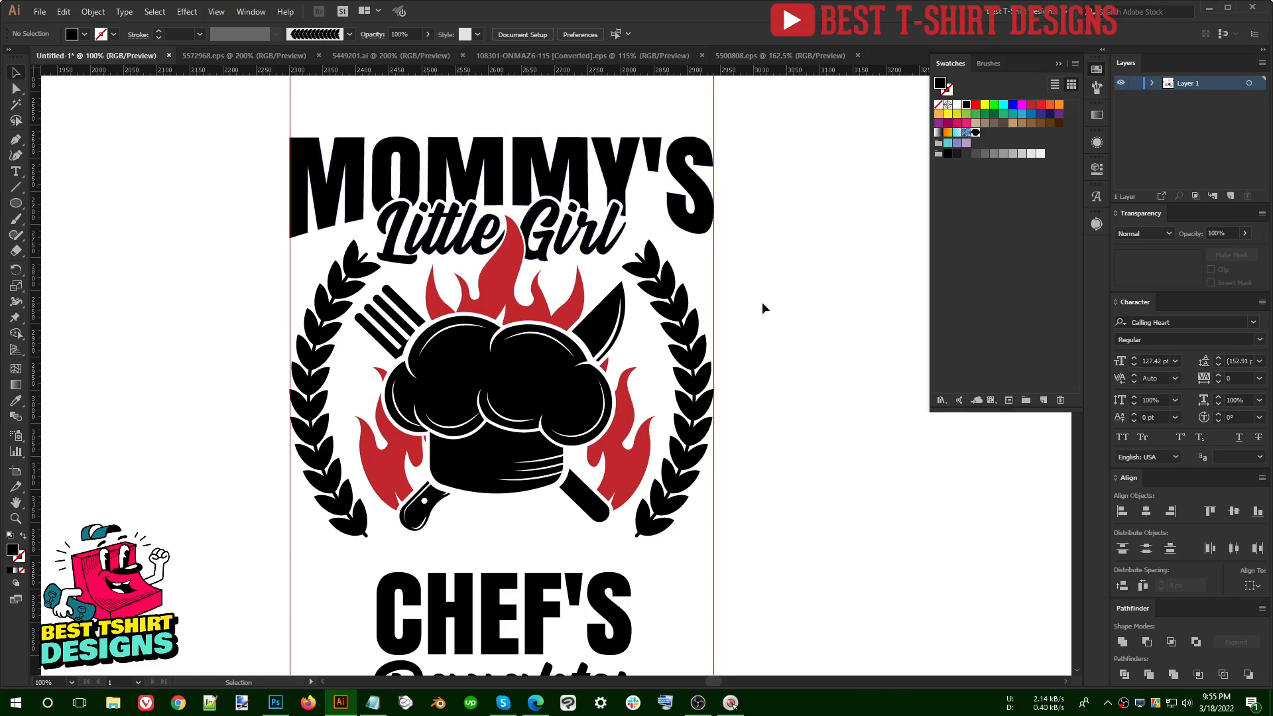
scroll(762, 303, down, 1)
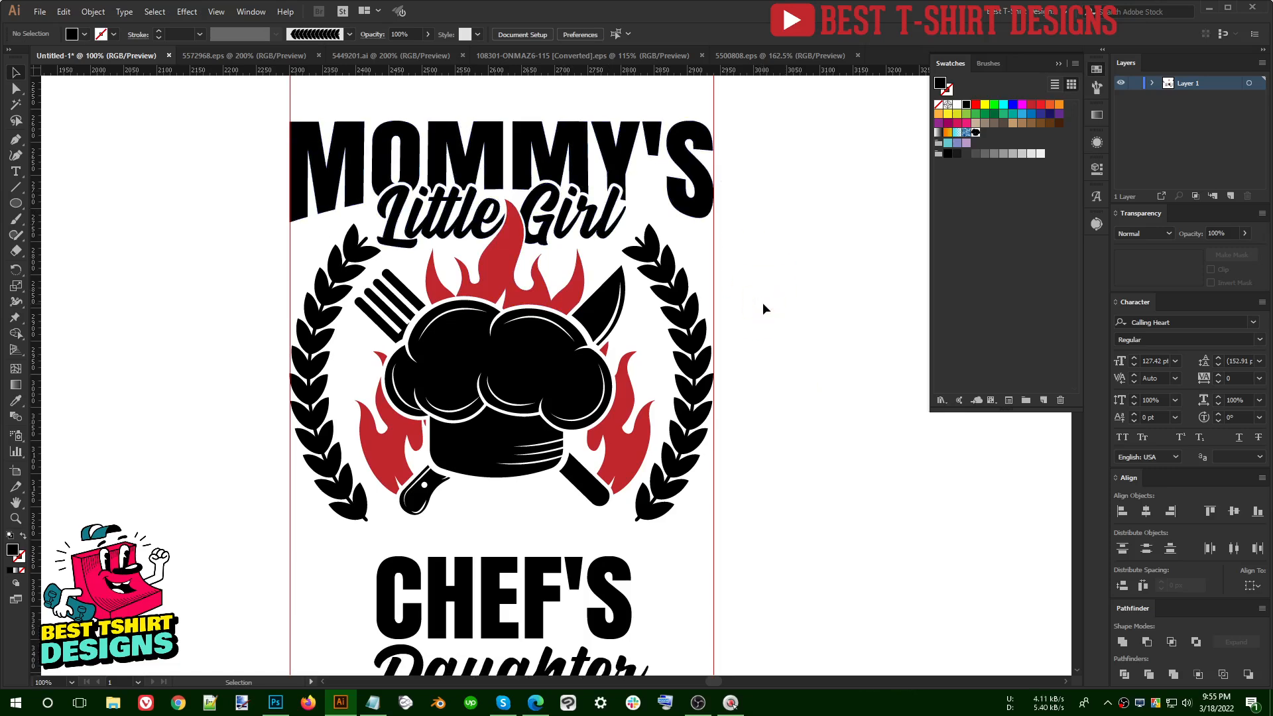
scroll(766, 306, down, 3)
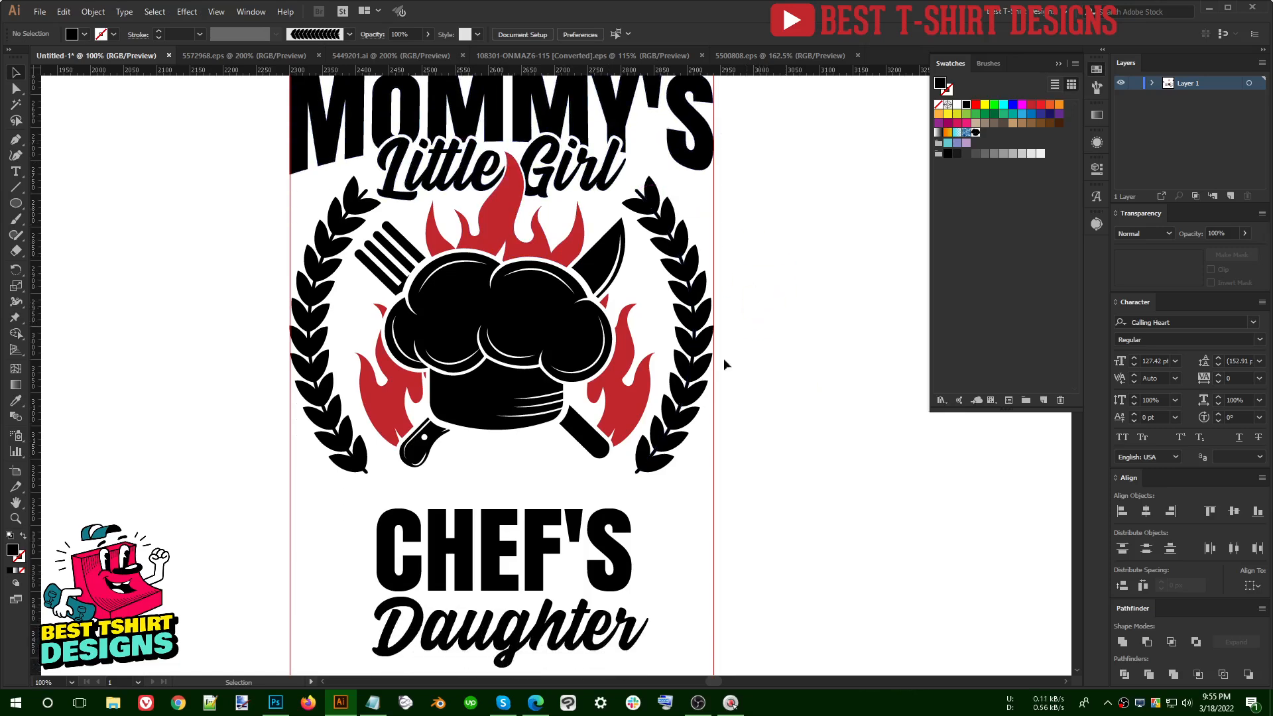
scroll(732, 450, down, 1)
scroll(726, 447, up, 1)
key(space)
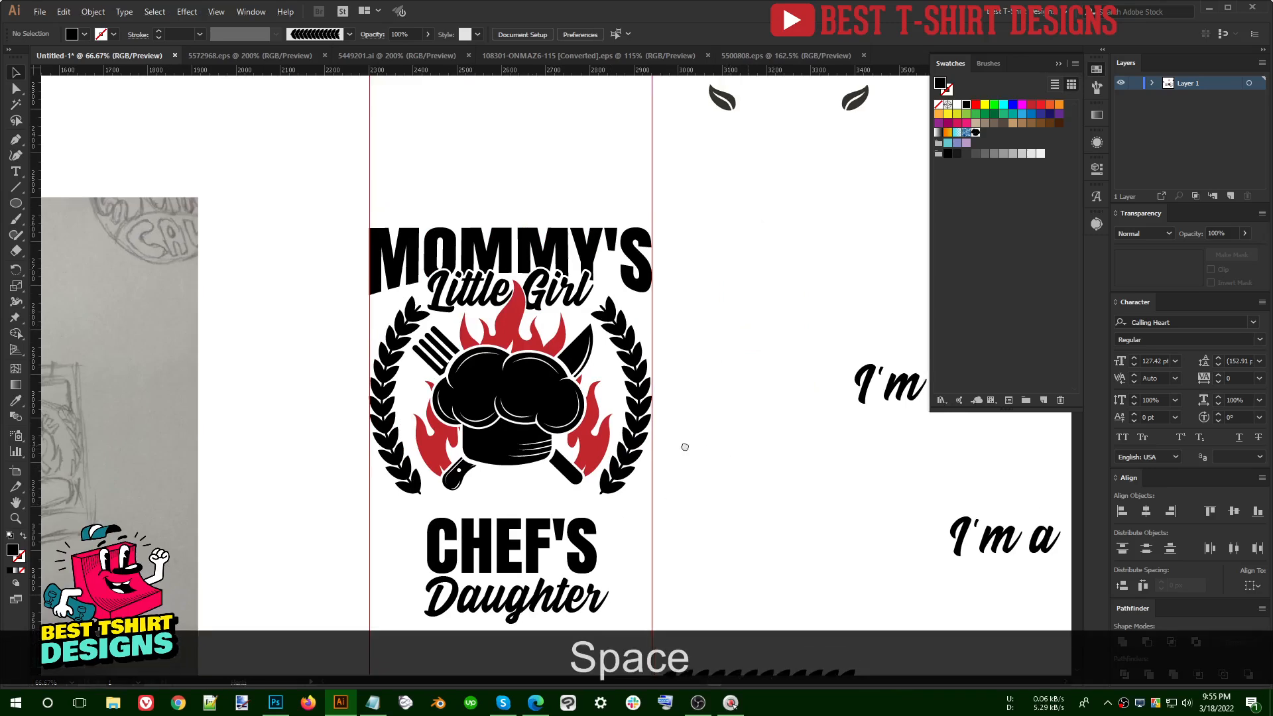
drag(695, 447, 630, 447)
drag(837, 399, 688, 444)
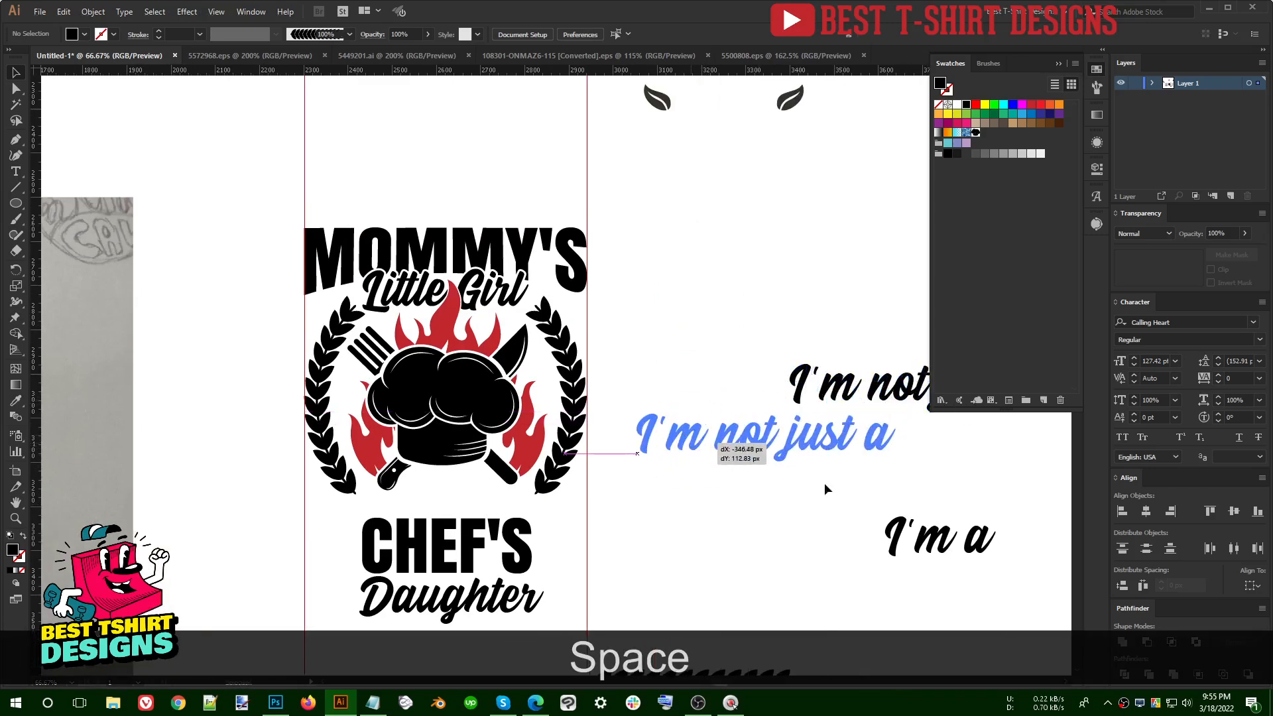
key(space)
drag(779, 446, 534, 293)
drag(653, 383, 468, 225)
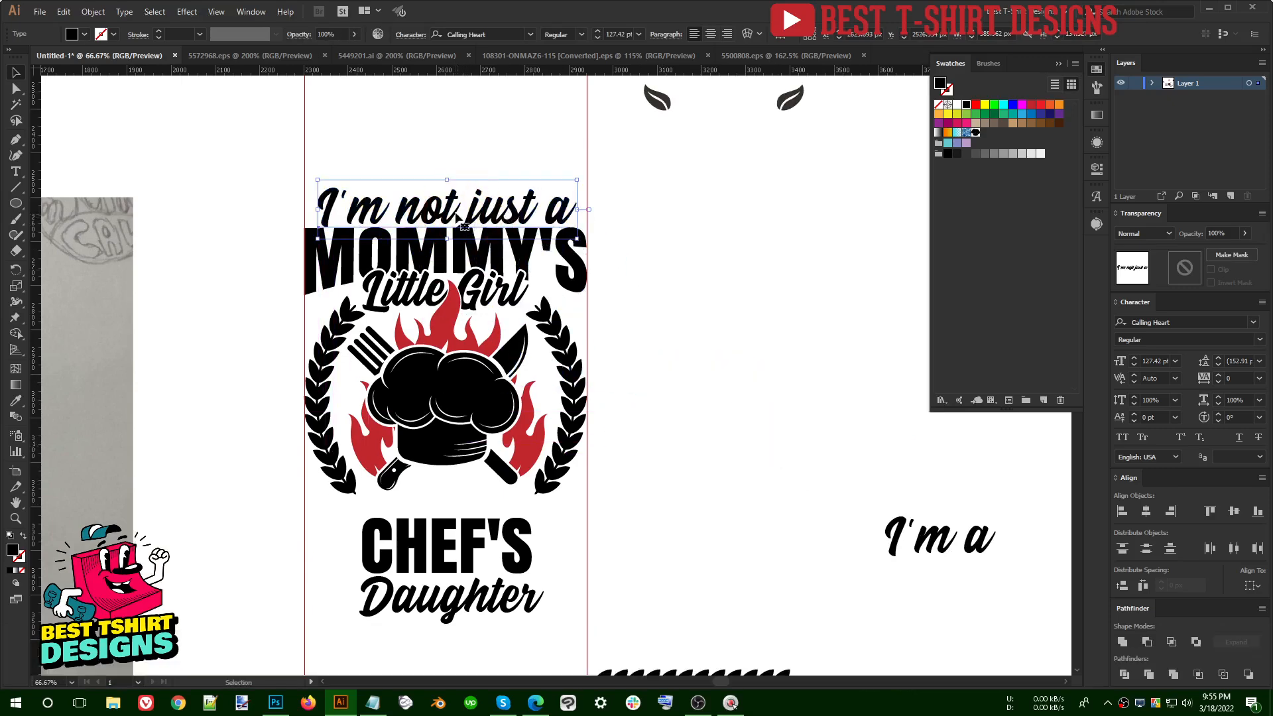
Step: Raise the "I'm not just a" line by about 25 px to clear the "MOMMY'S" lettering
scroll(467, 225, up, 2)
click(497, 32)
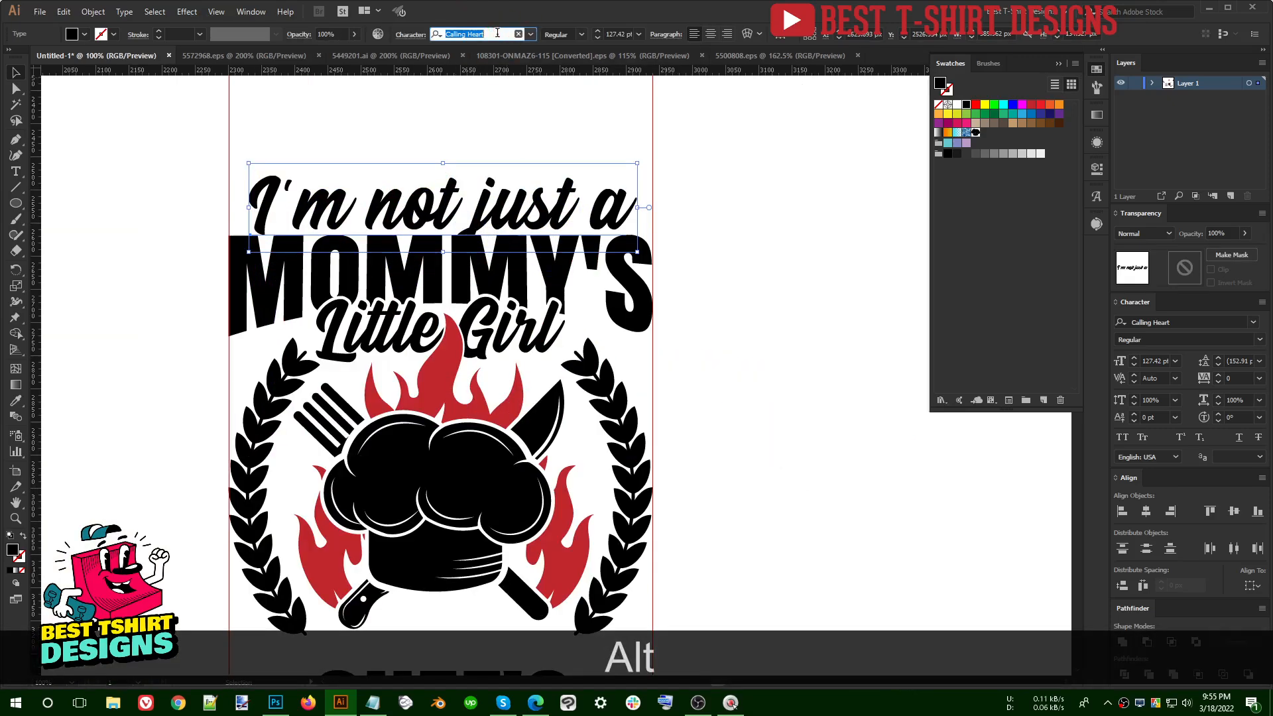
click(733, 257)
drag(533, 197, 511, 182)
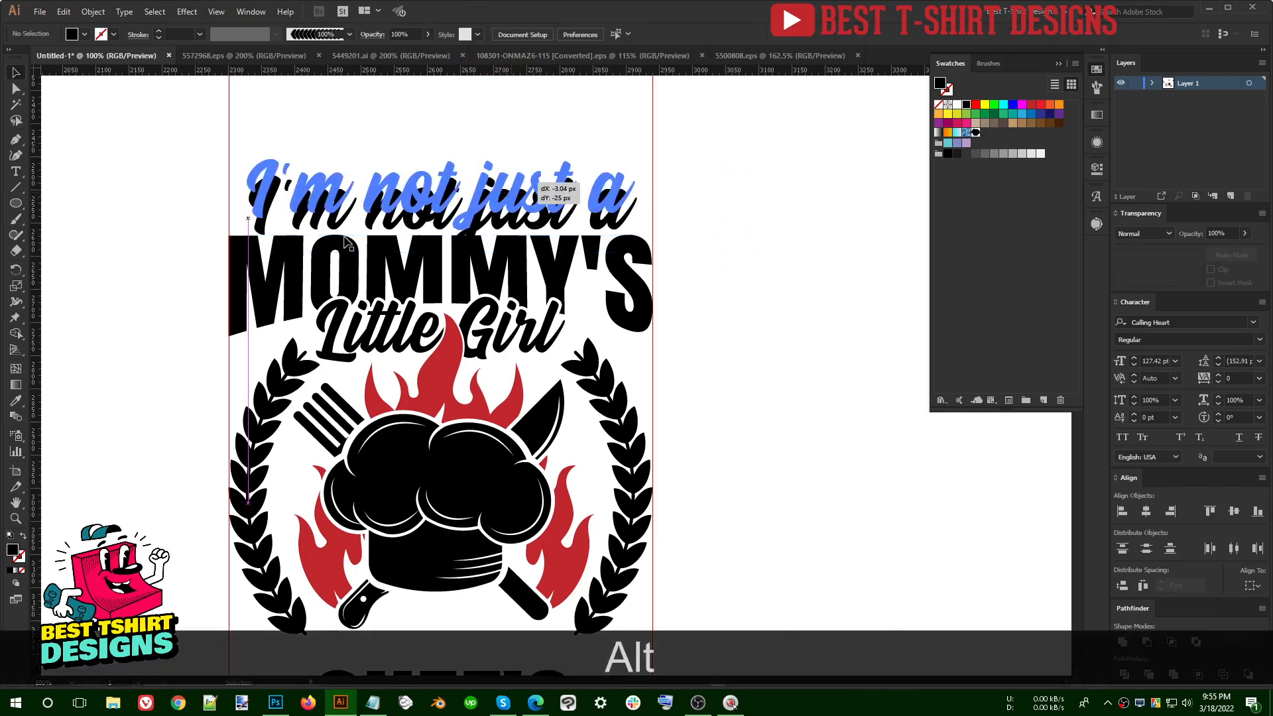
Step: Swap the "j" in "just" for its alternate glyph with the underline swash, using the Touch Type tool
scroll(339, 126, up, 2)
key(shift+t)
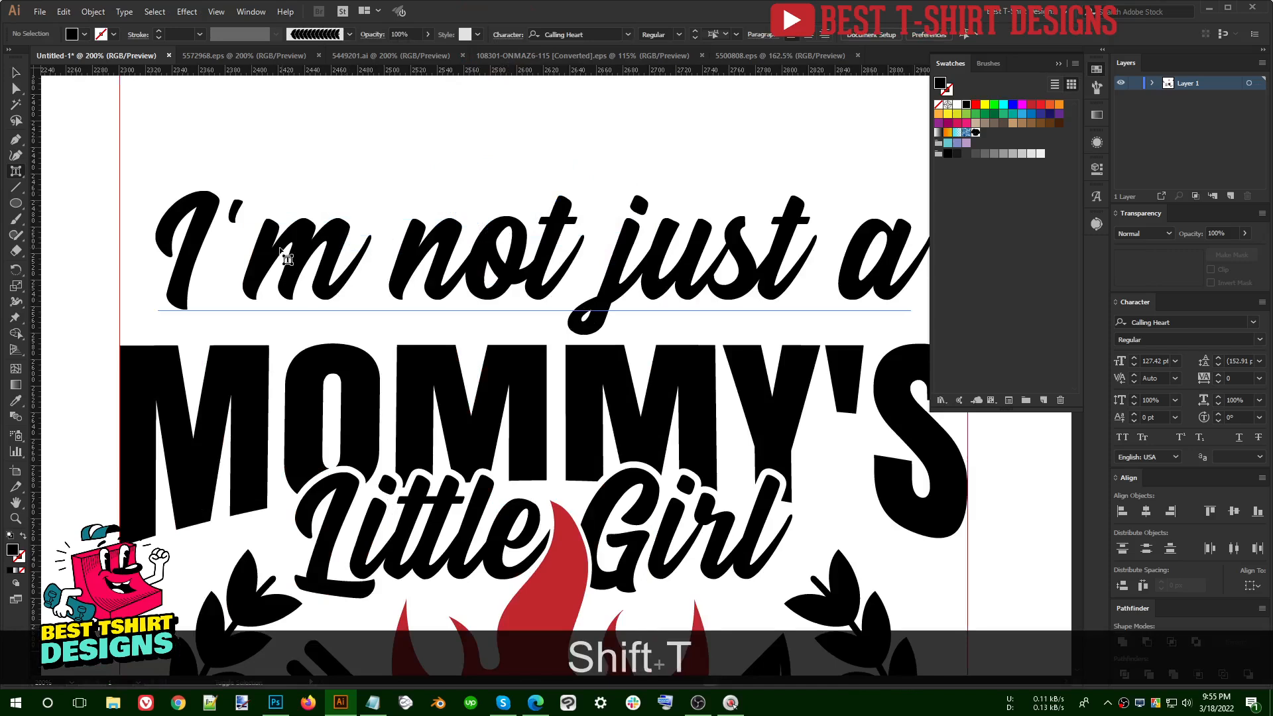
click(233, 214)
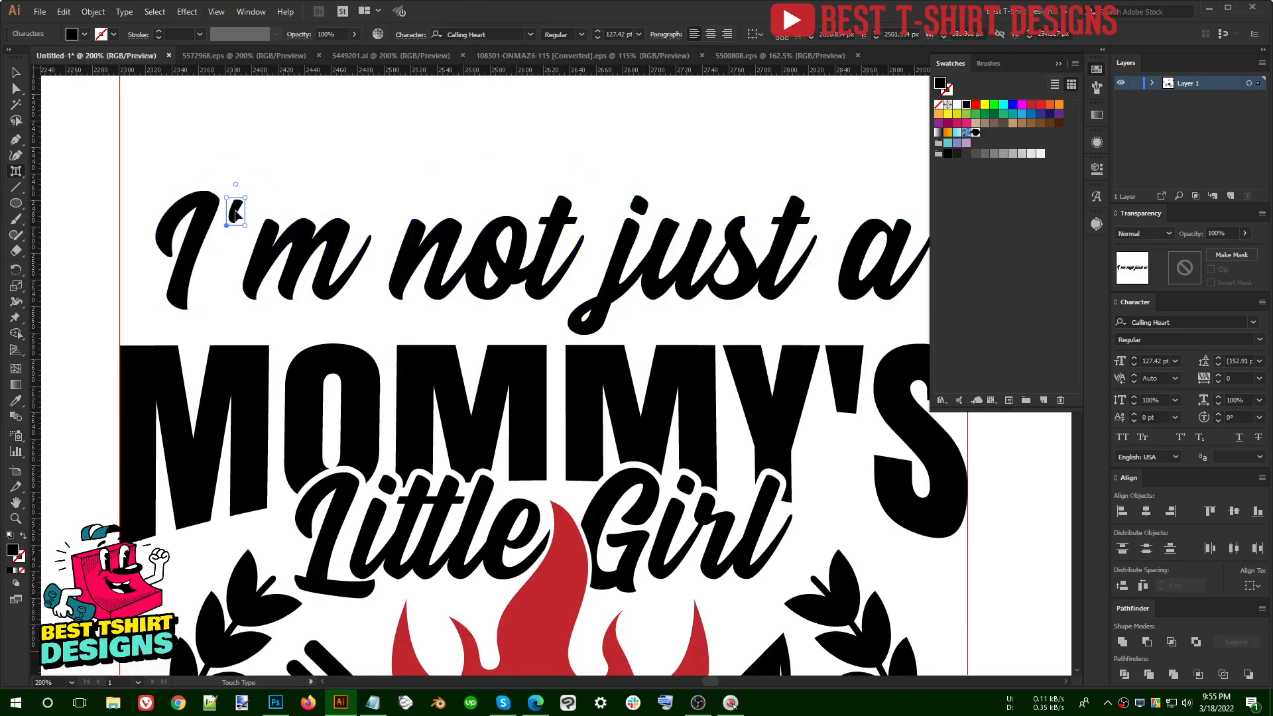
key(v)
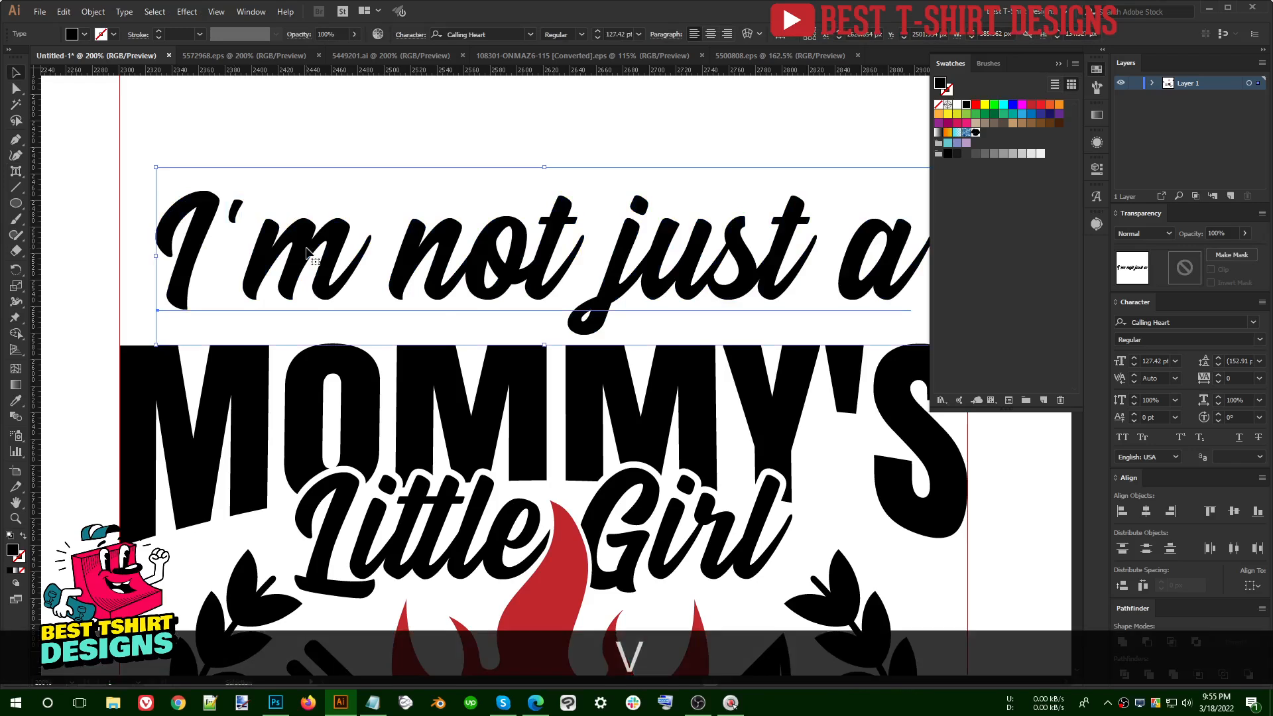
key(shift)
key(shift+t)
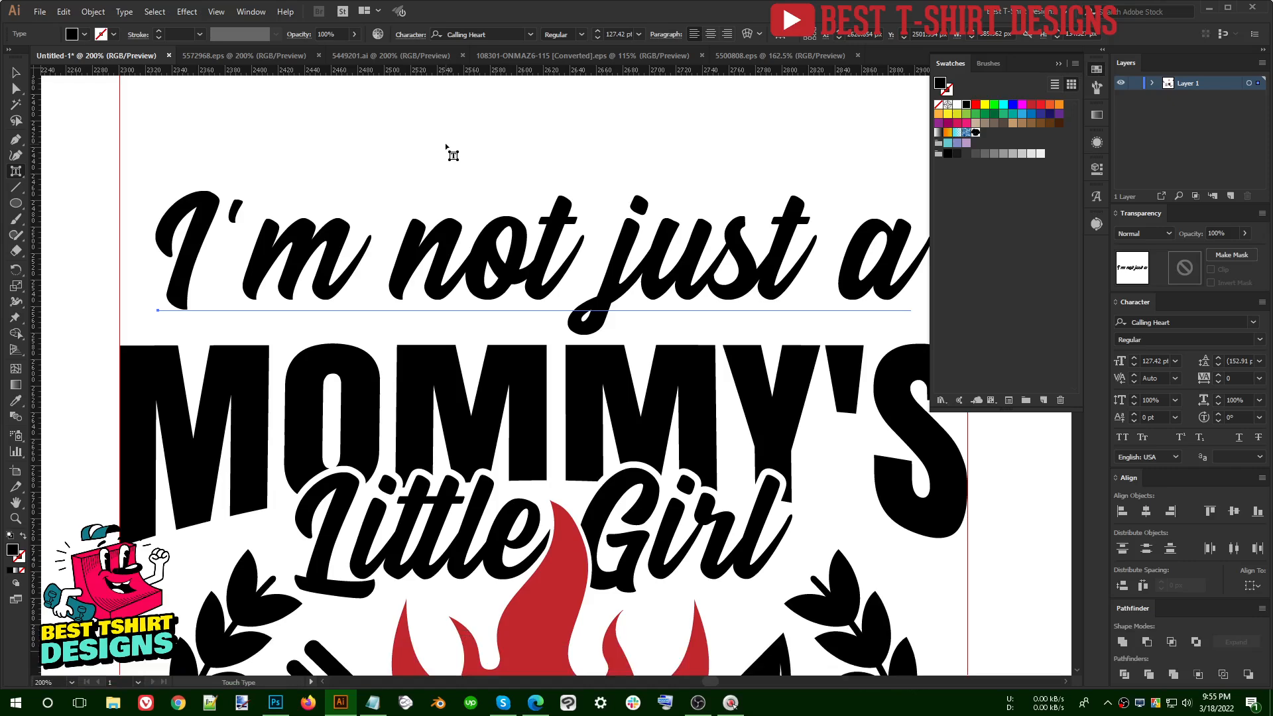
click(537, 245)
click(620, 252)
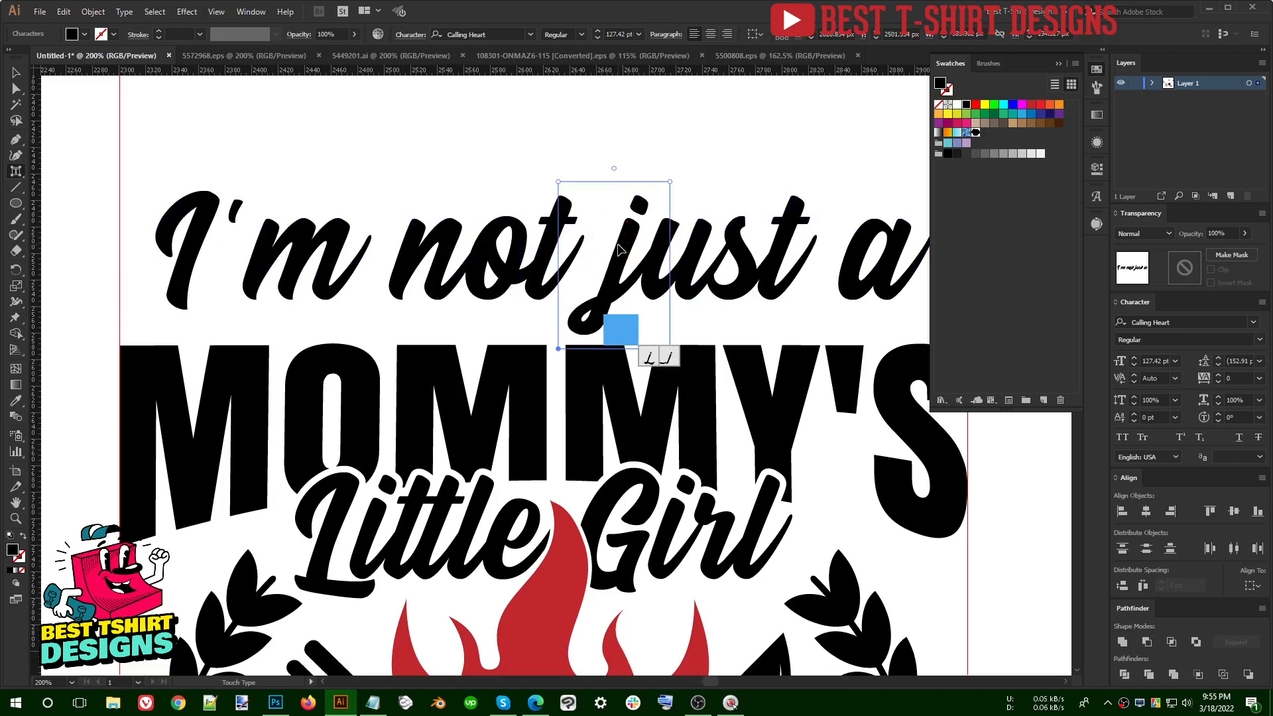
click(666, 358)
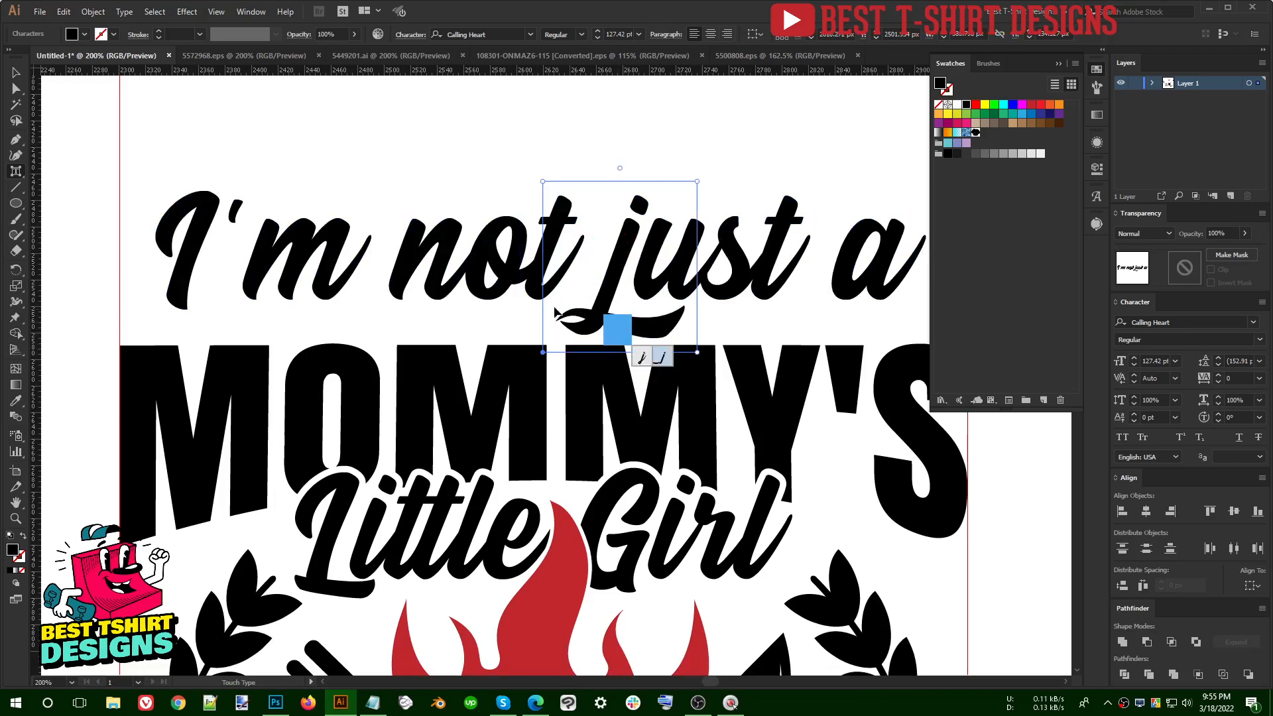
Step: Try the long-tailed alternate "n" in "not" combined with a plain "j" in "just", and undo both glyph changes
click(428, 268)
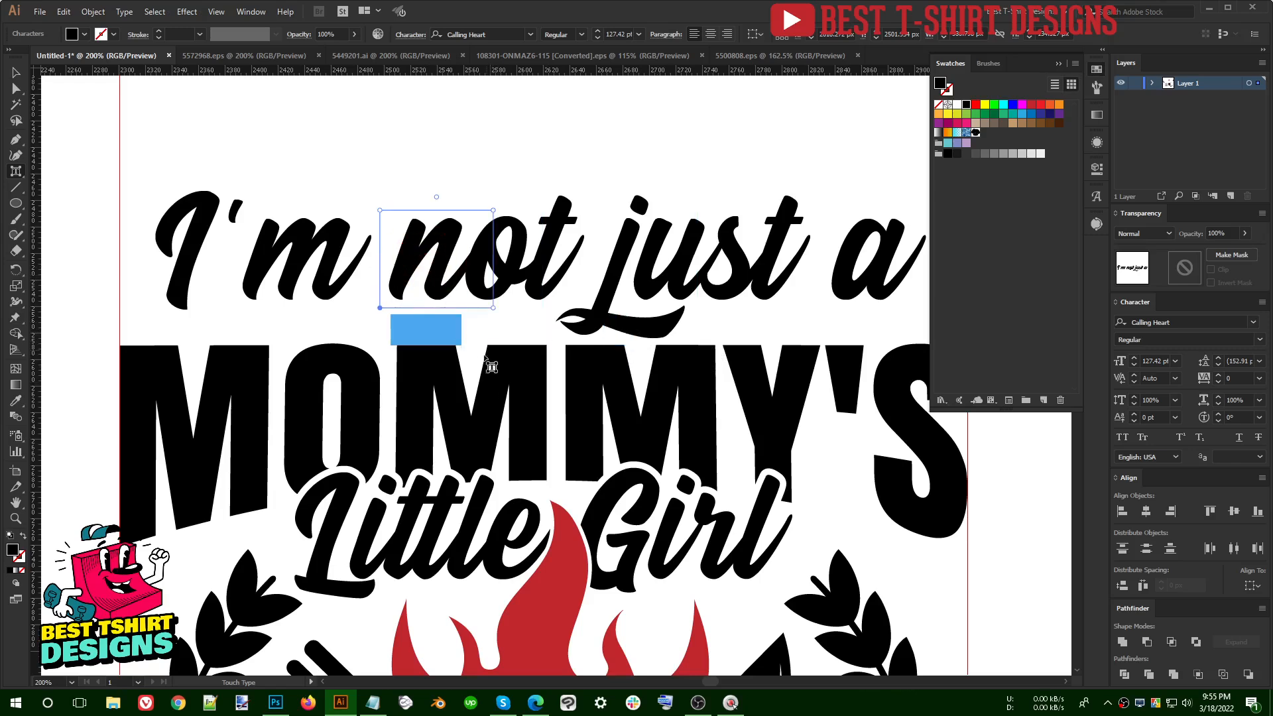
click(493, 358)
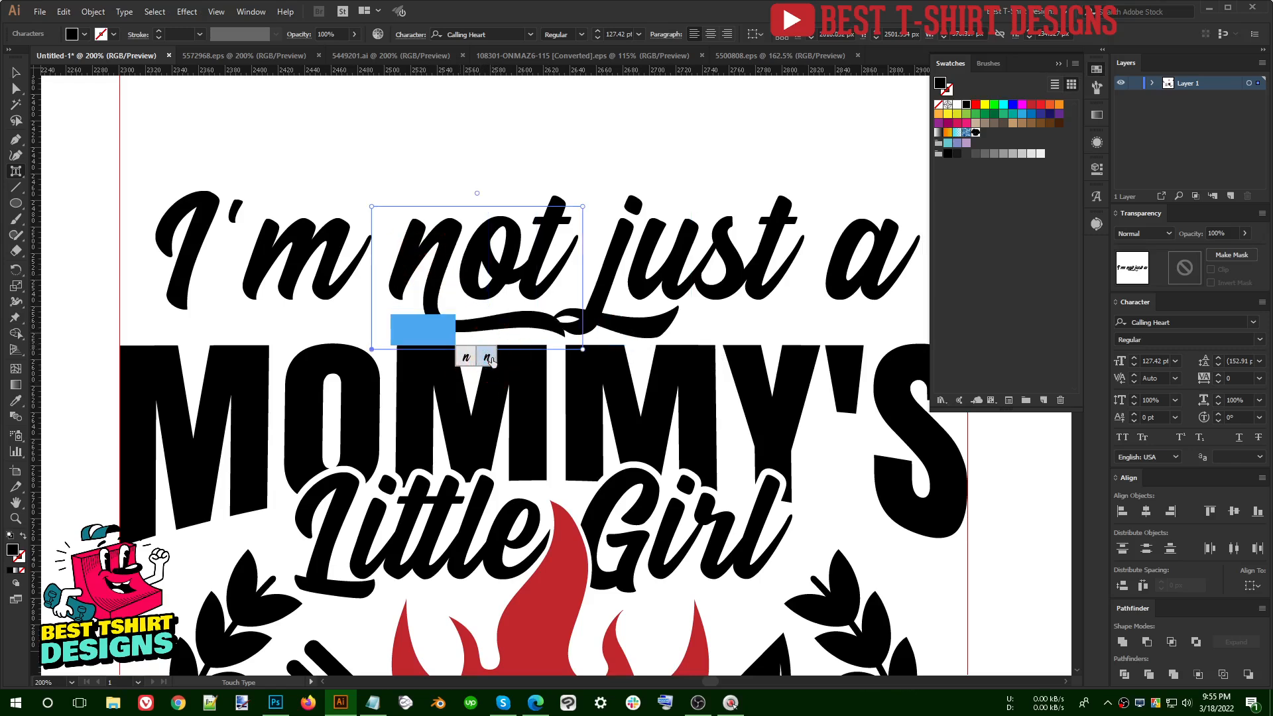
click(597, 285)
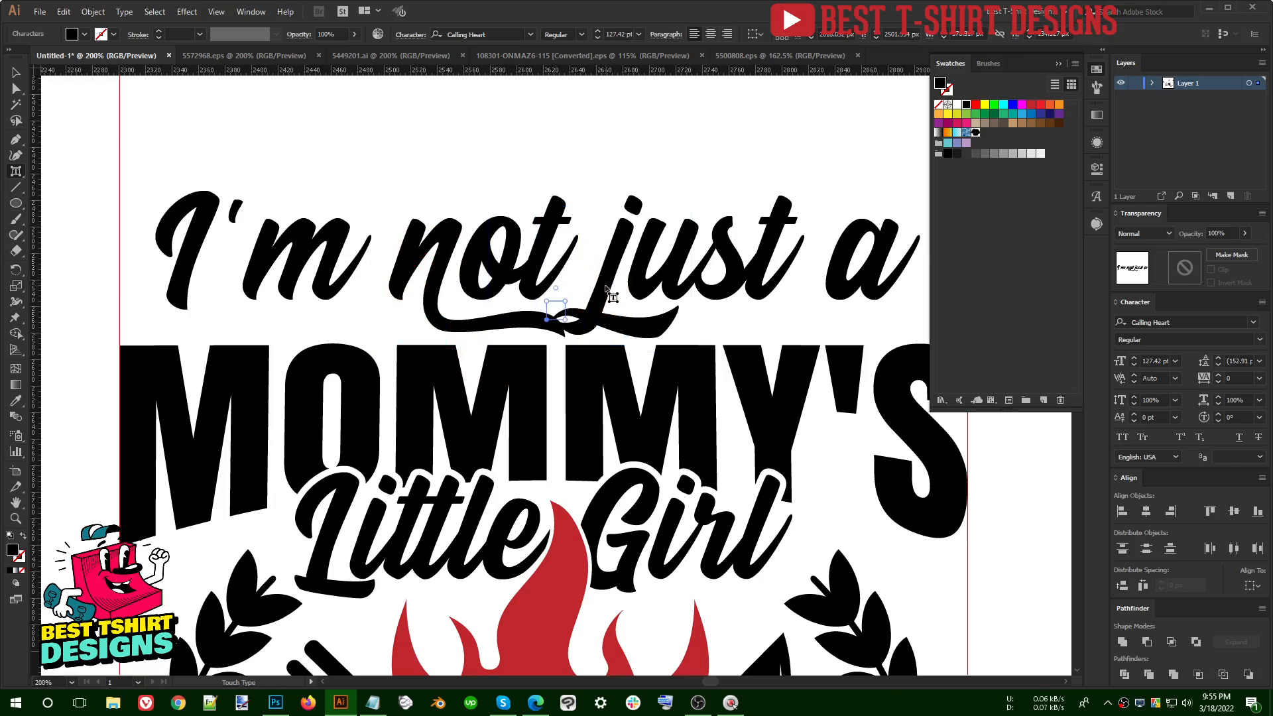
click(637, 359)
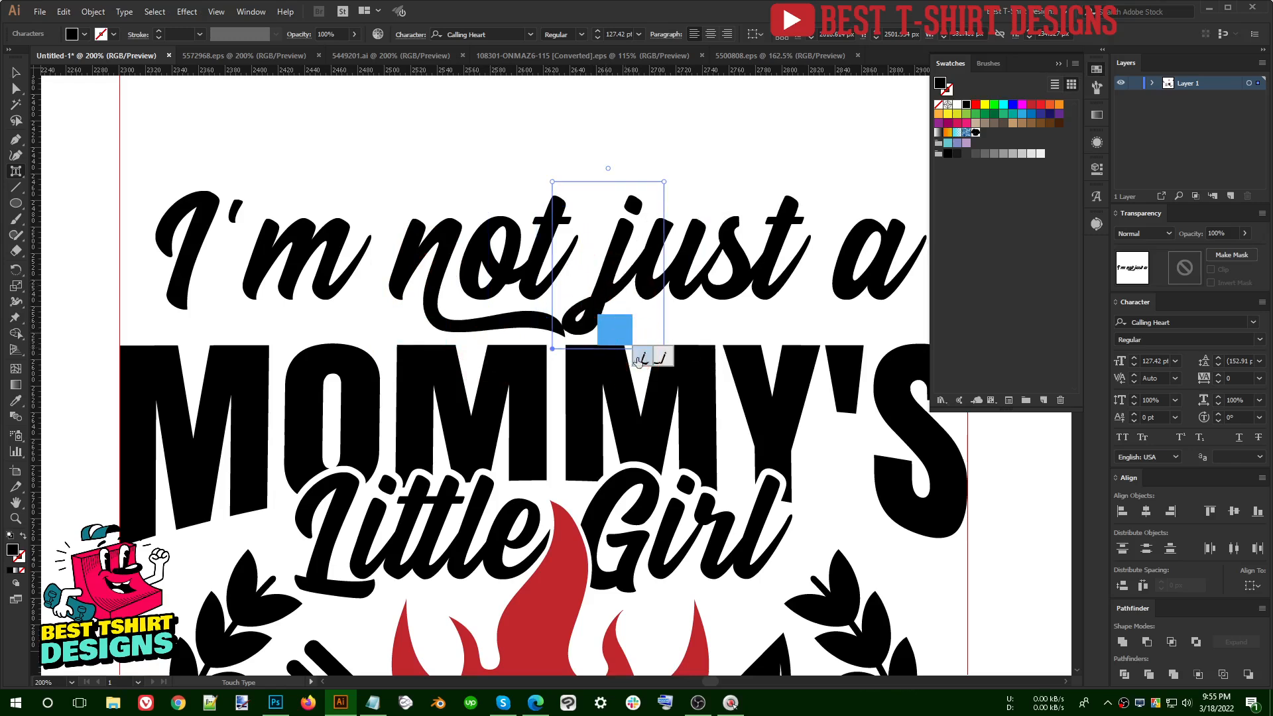
key(ctrl+z)
key(ctrl+z)
Step: Nudge the "m" in "I'm" left toward the apostrophe and swap it for its swash-tailed alternate glyph
click(319, 263)
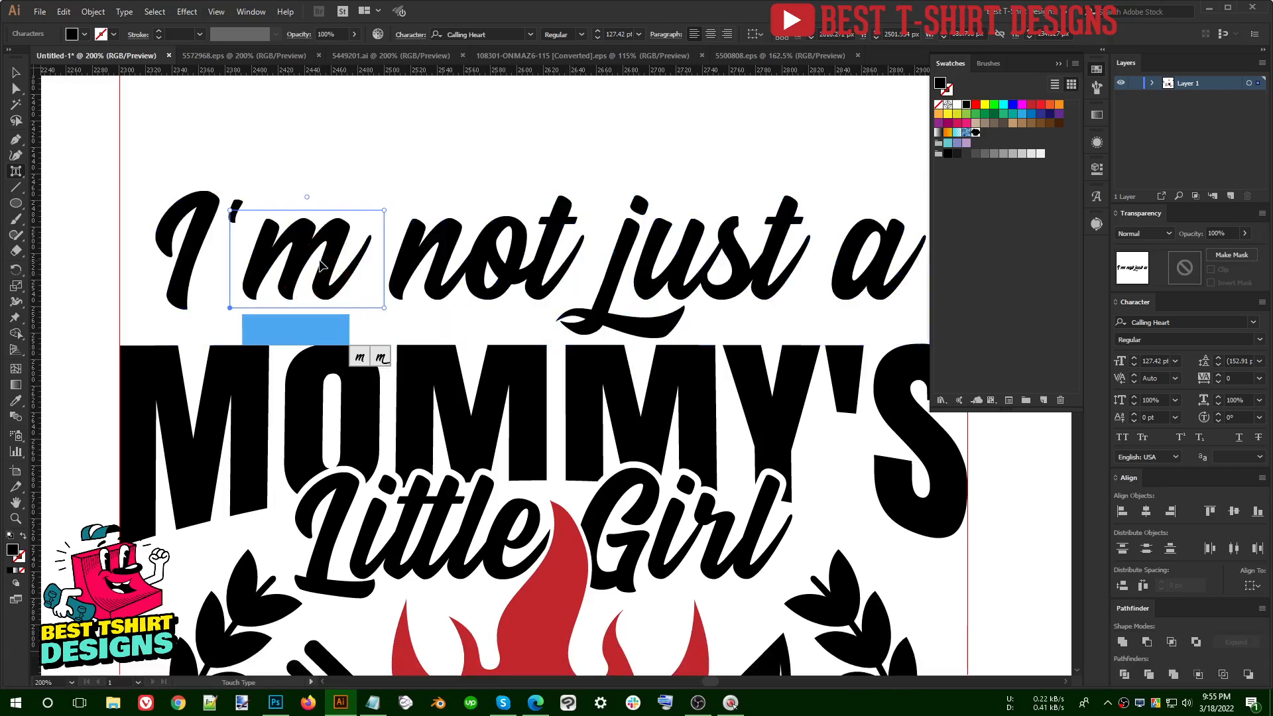
key(Left)
key(Left)
key(Left)
key(Left)
key(Left)
key(Left)
key(Left)
key(Left)
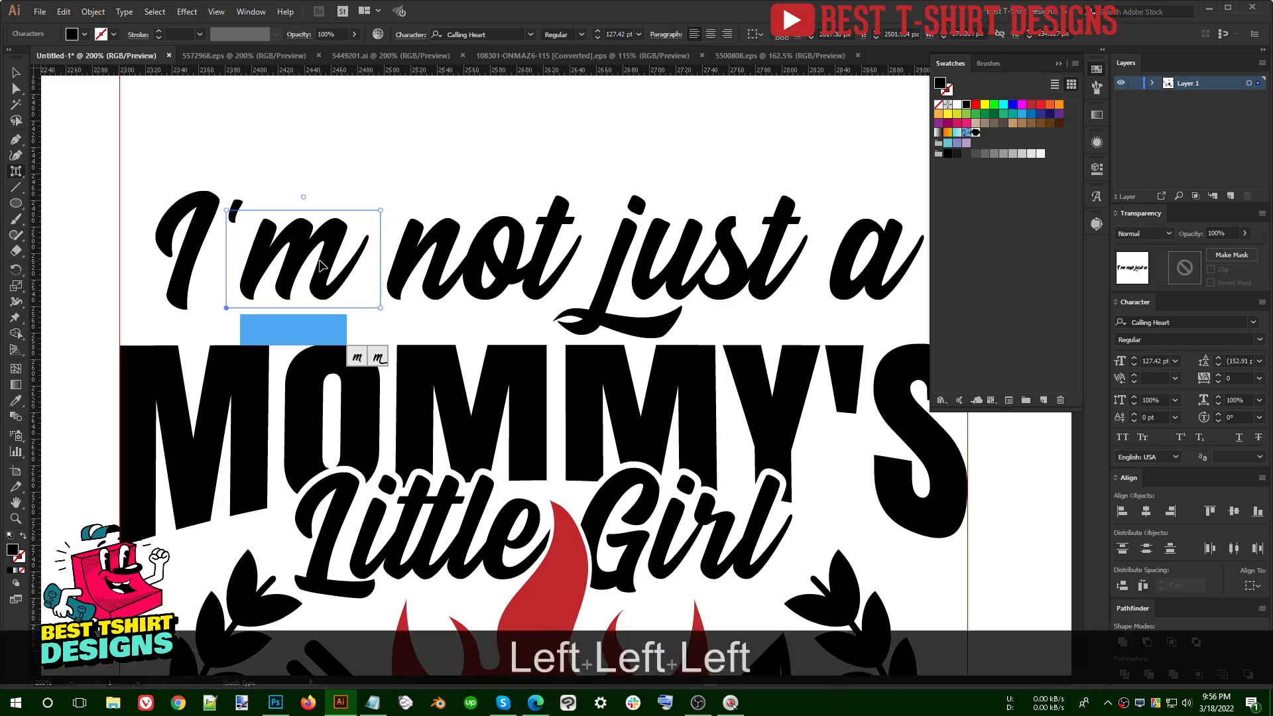
key(Left)
key(Left)
key(Left)
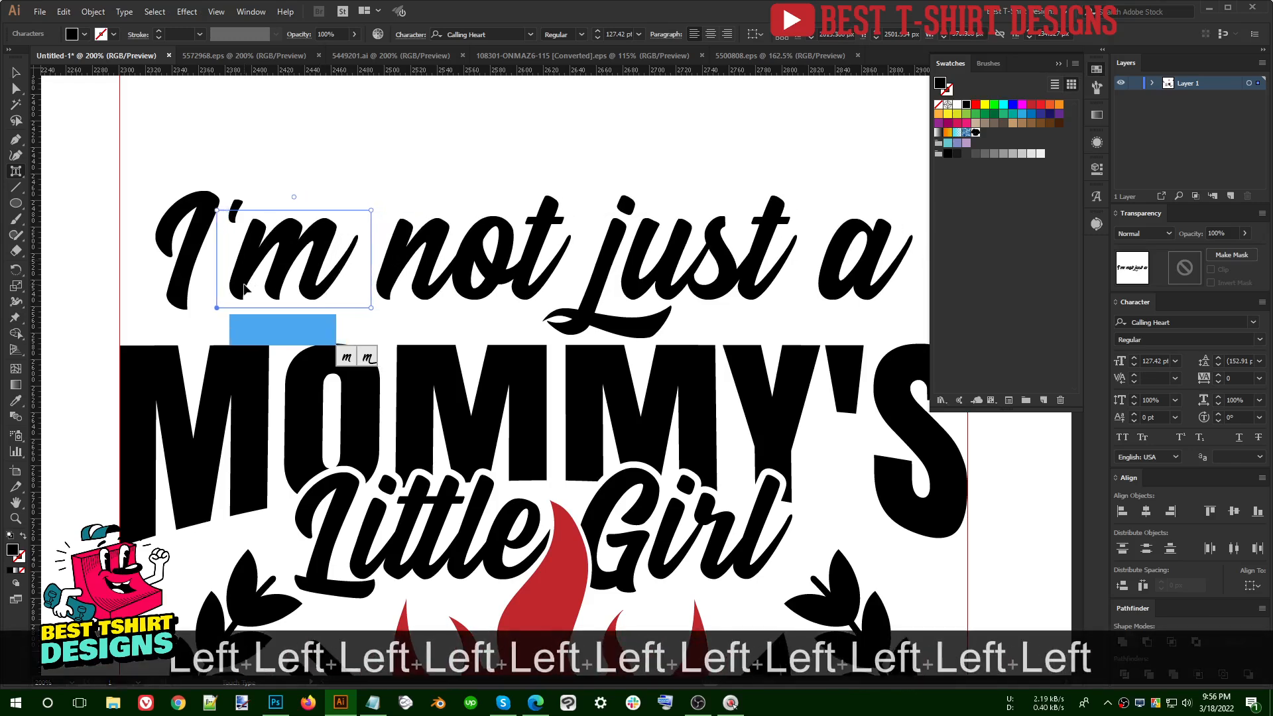
key(Left)
click(366, 357)
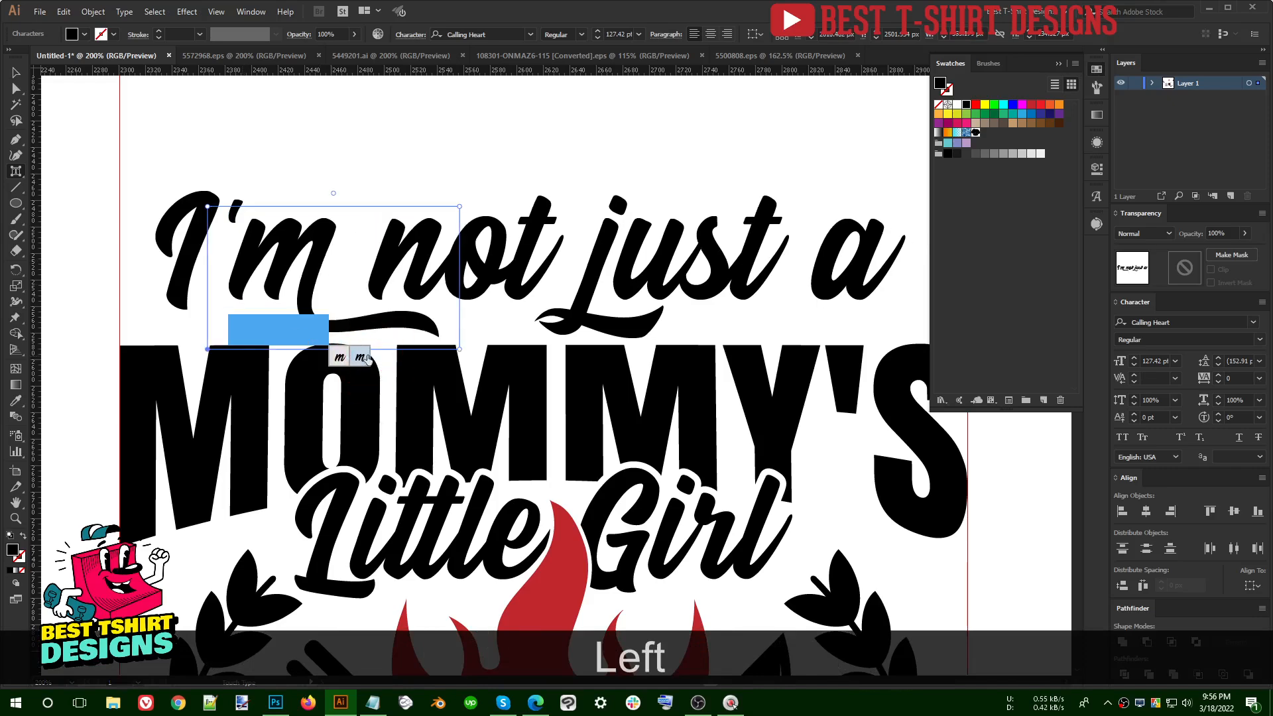
Step: Give the final "a" of the line a short-tailed alternate glyph, undoing the long-swash version, and deselect the text
scroll(352, 269, down, 1)
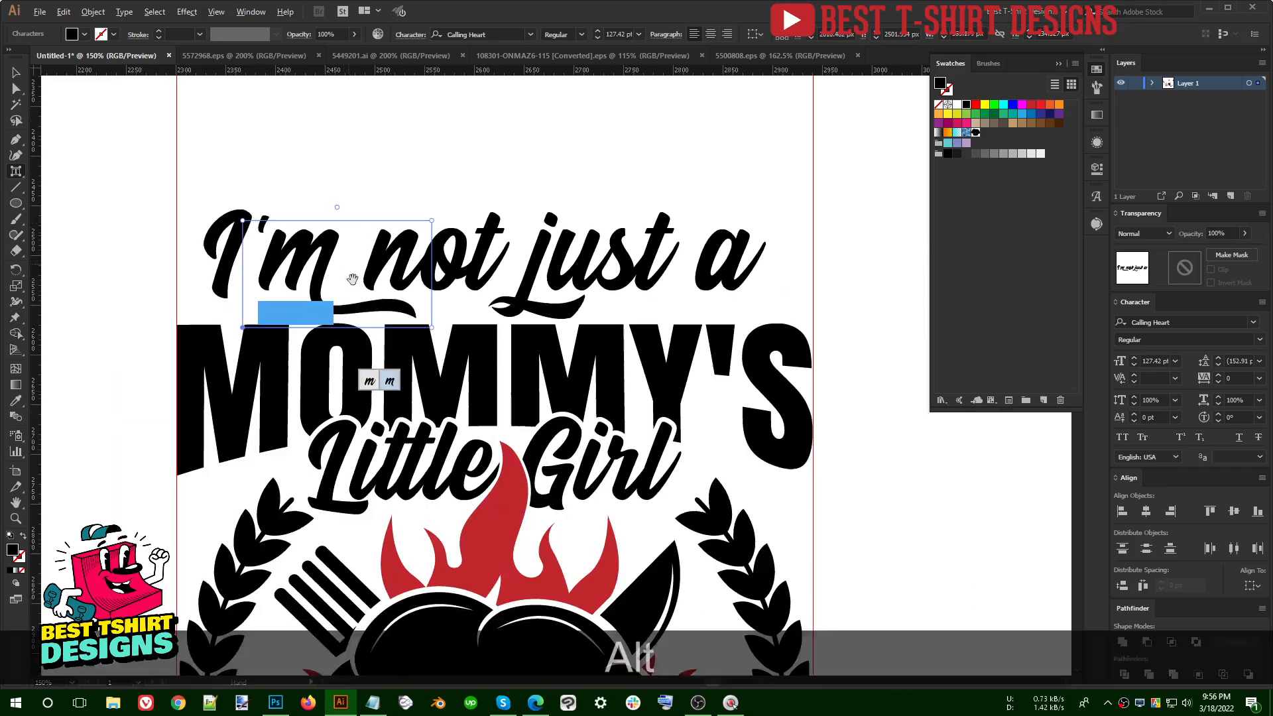
click(521, 286)
click(708, 285)
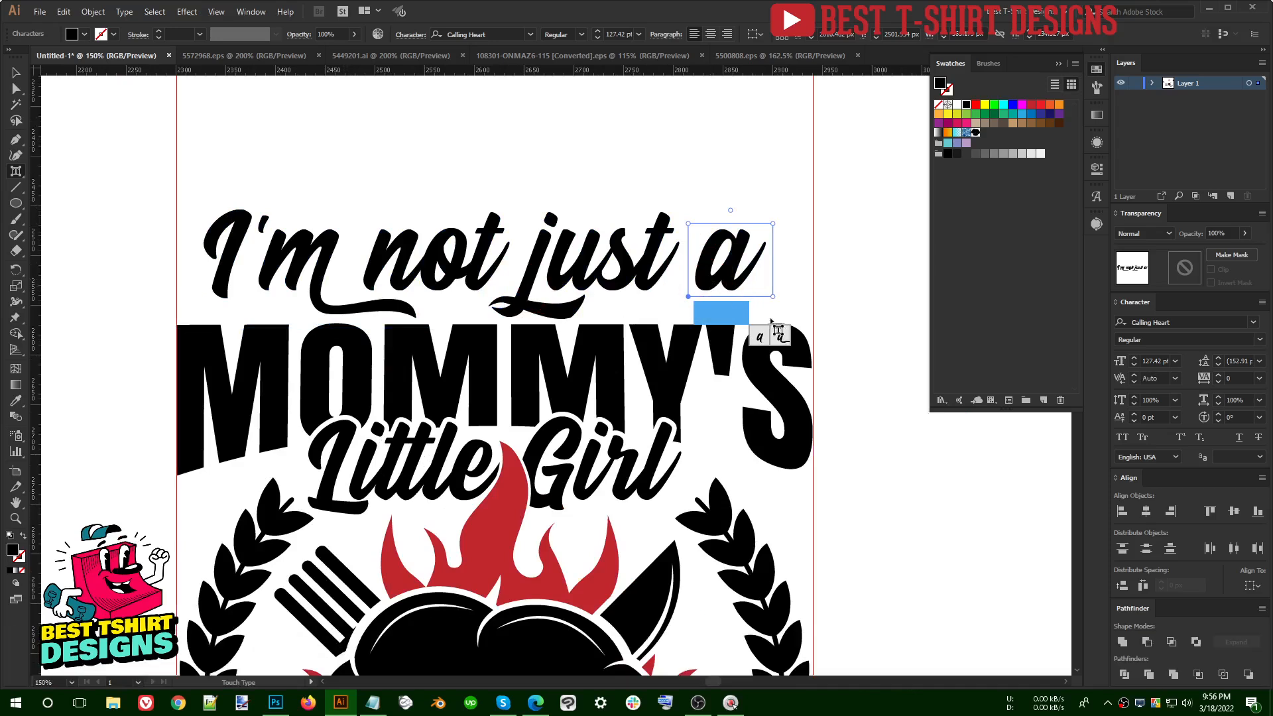
click(778, 336)
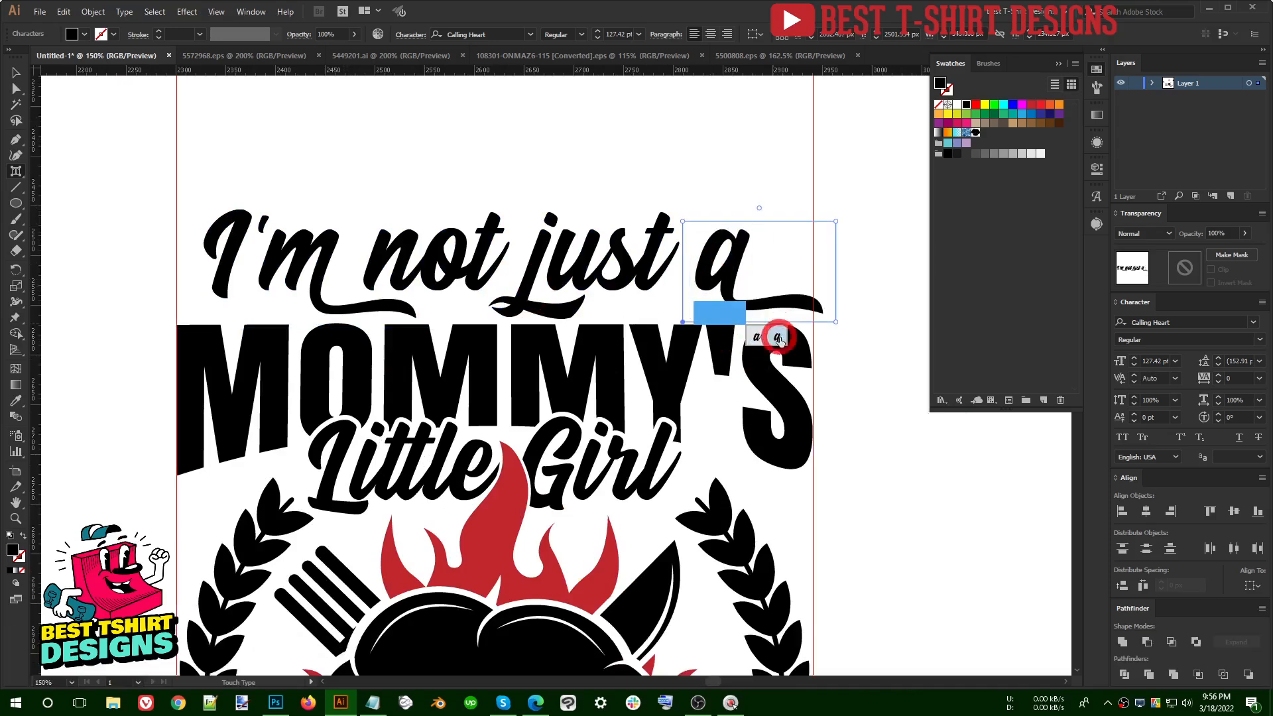
key(ctrl+z)
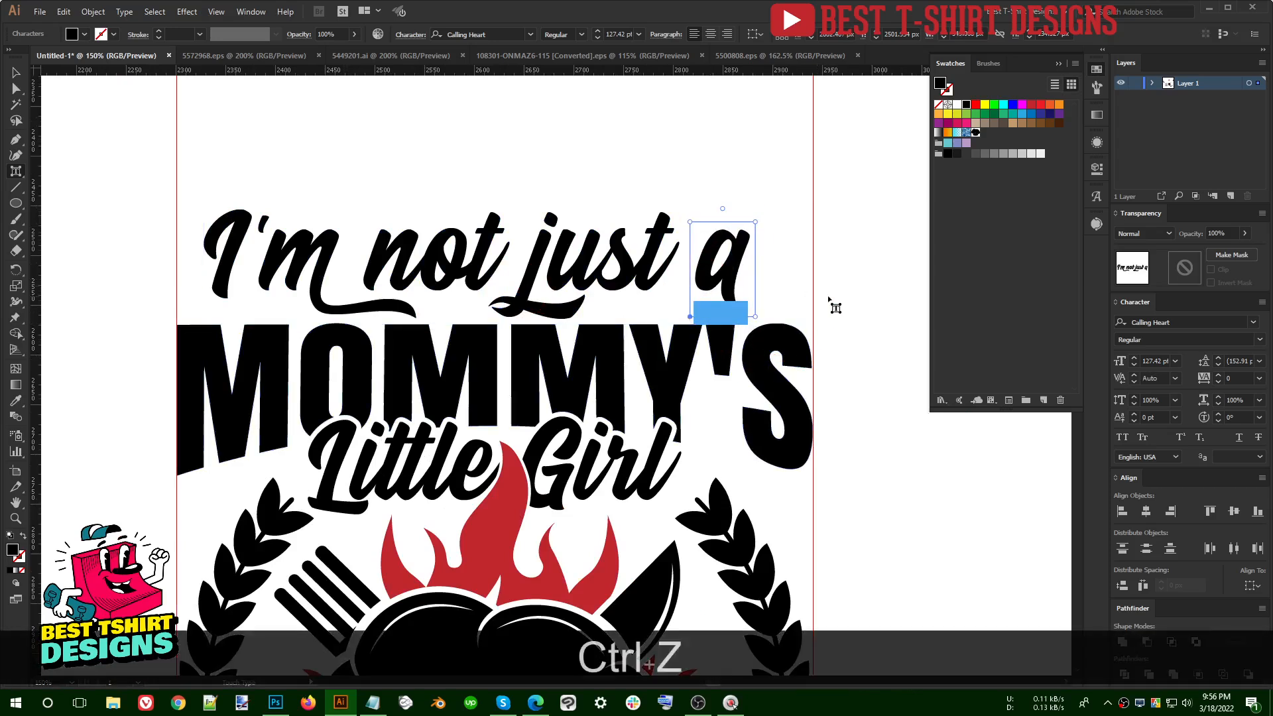
key(v)
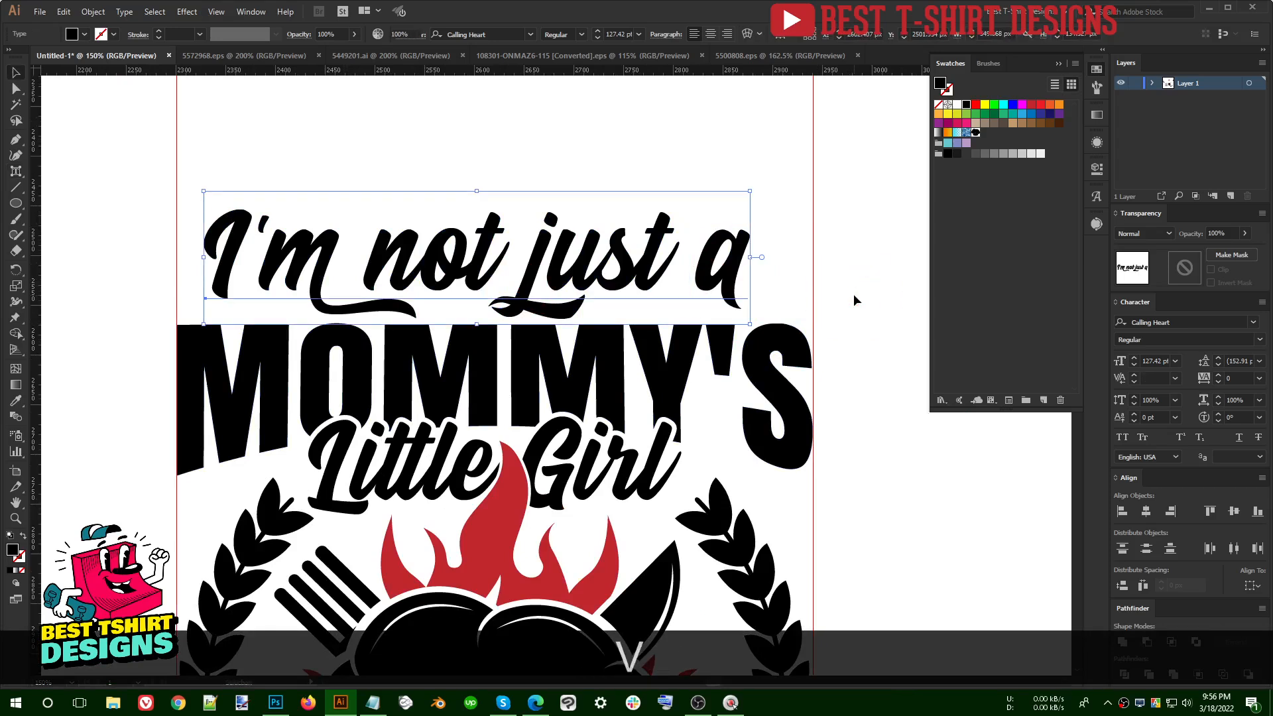
click(854, 296)
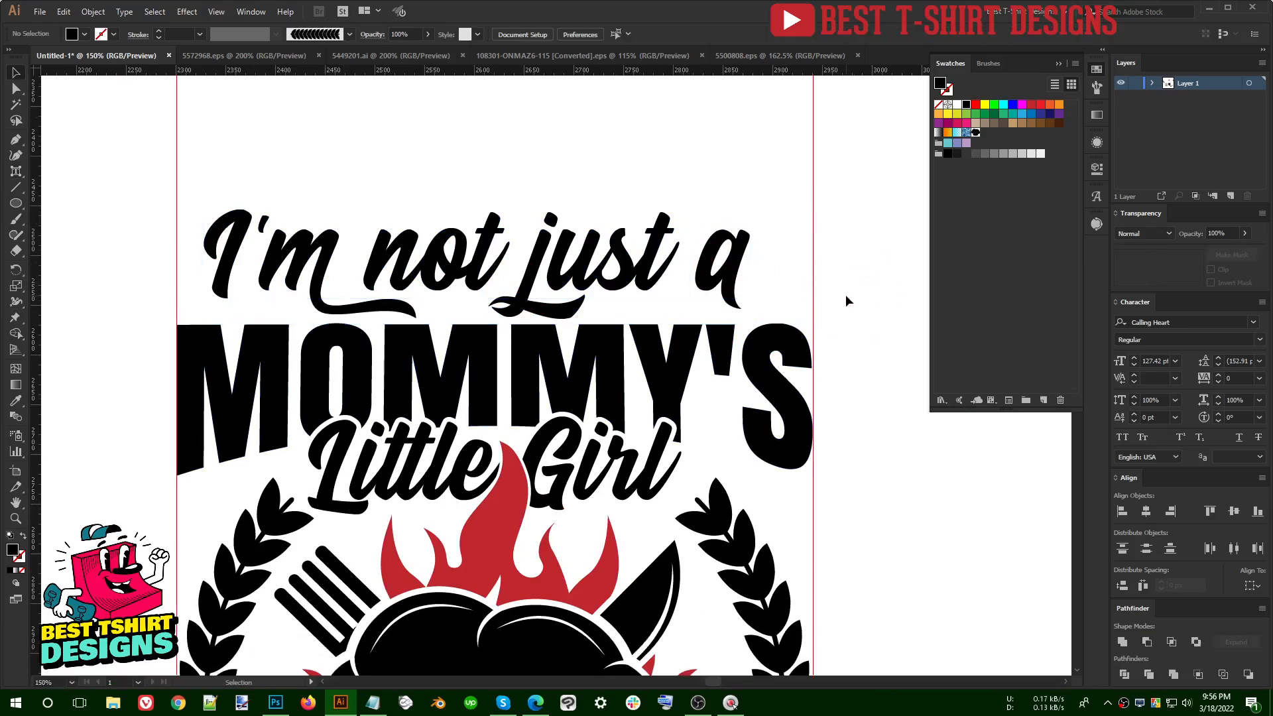
Step: Try Avengeance Heroic Avenger Normal on the "I'm not just a" line, and set the line in Explorer Condensed Regular instead
click(638, 277)
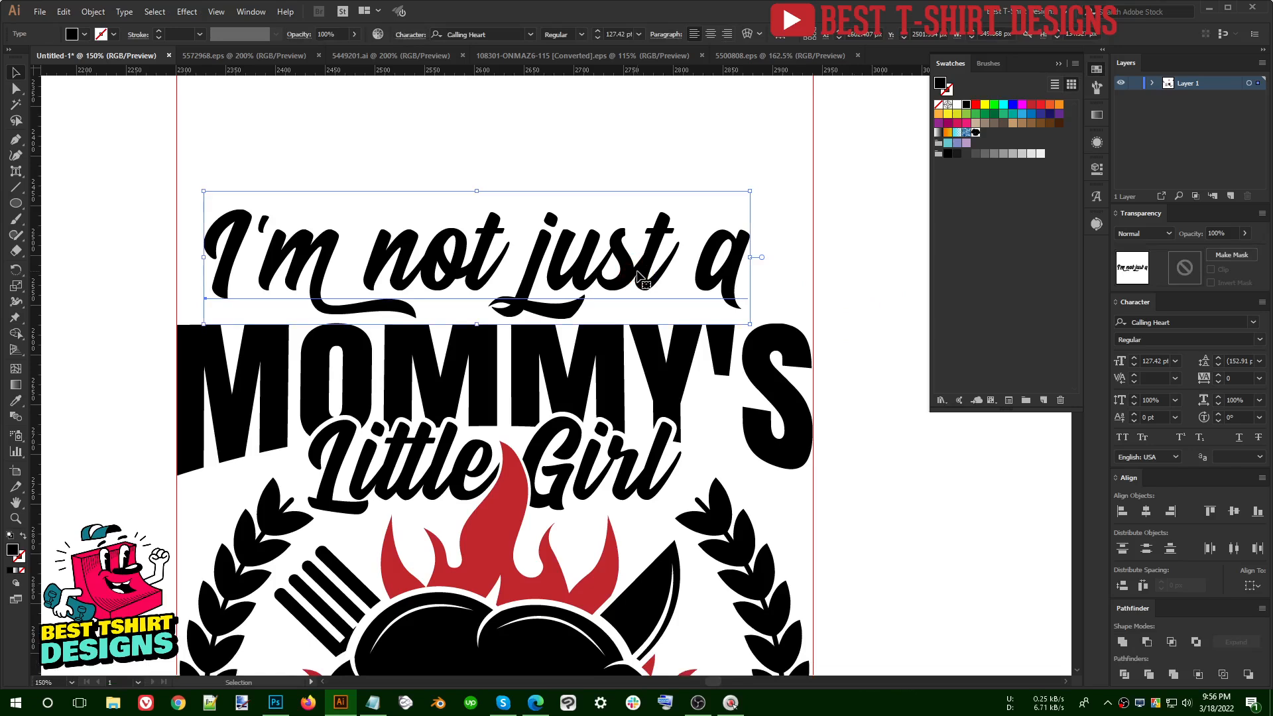
right_click(558, 247)
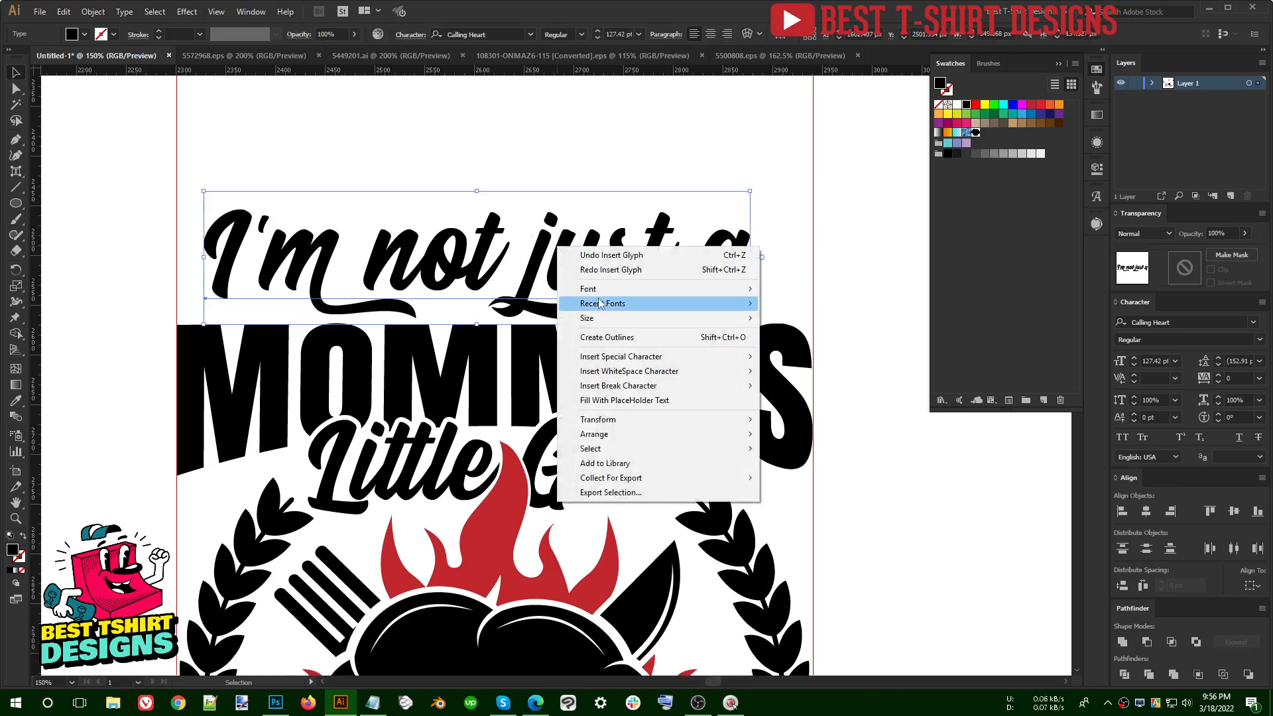
mouse_move(602, 303)
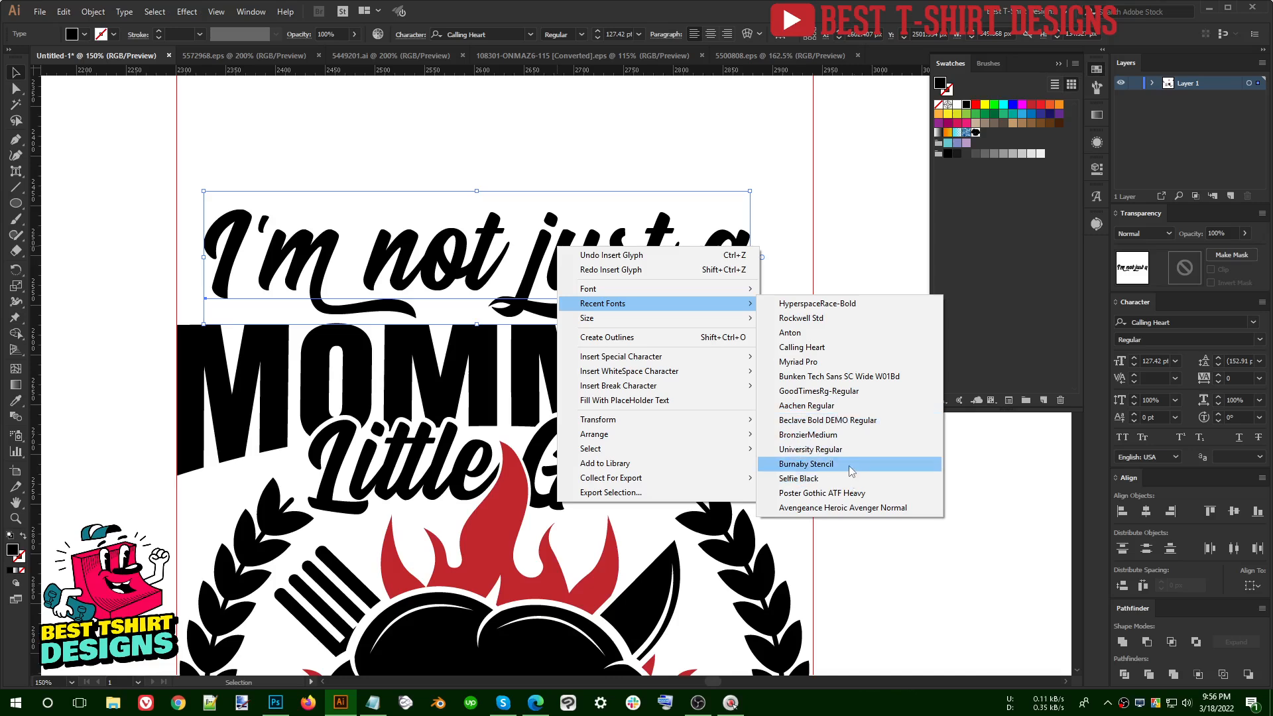
click(871, 508)
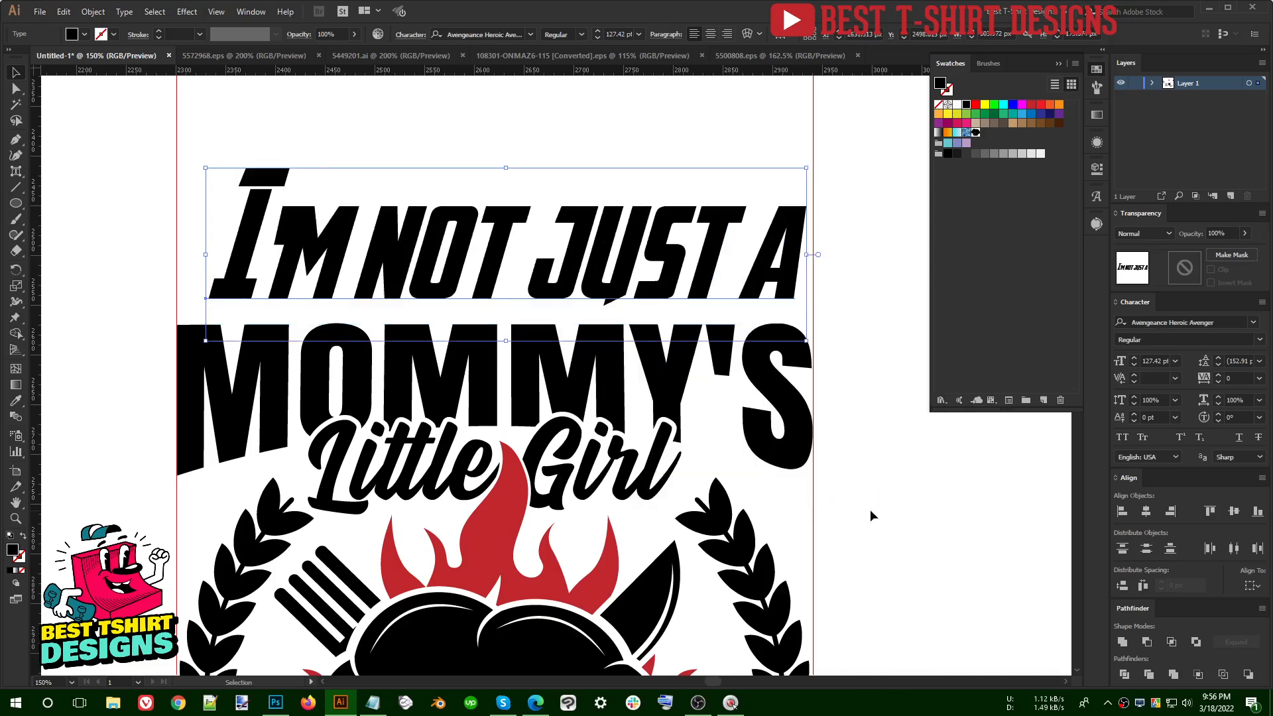
click(498, 32)
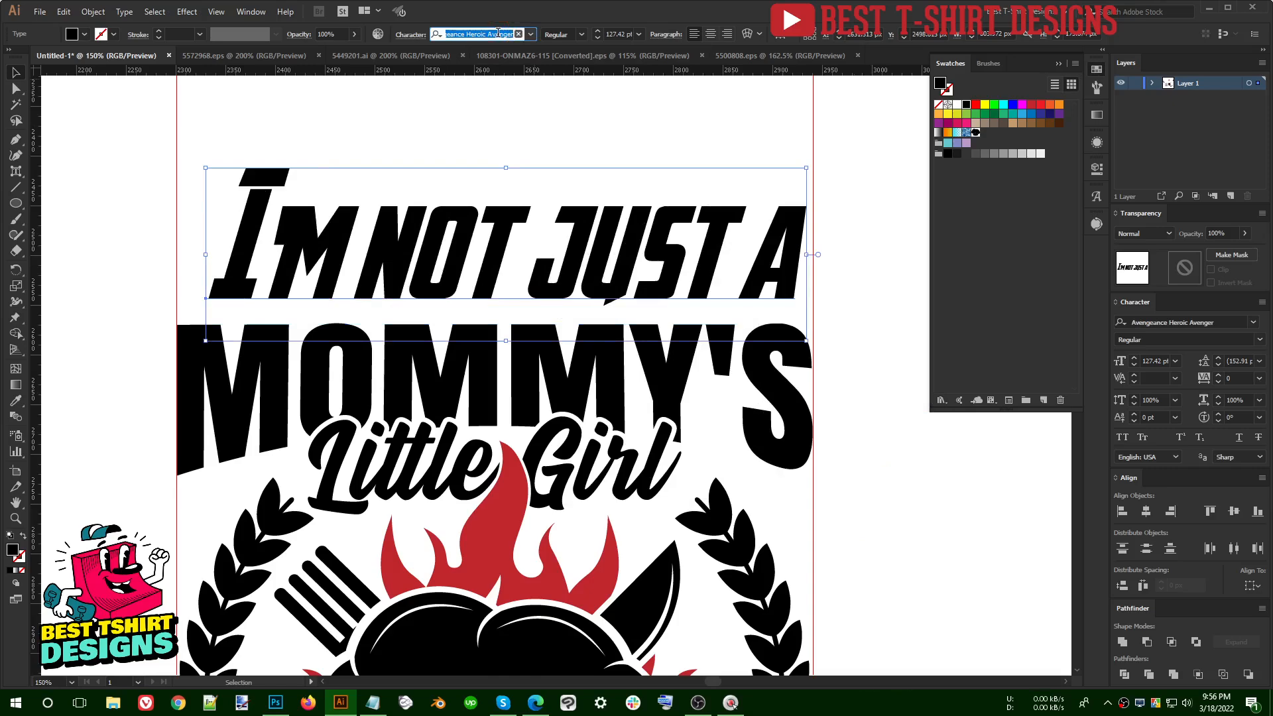
text(ex)
click(668, 78)
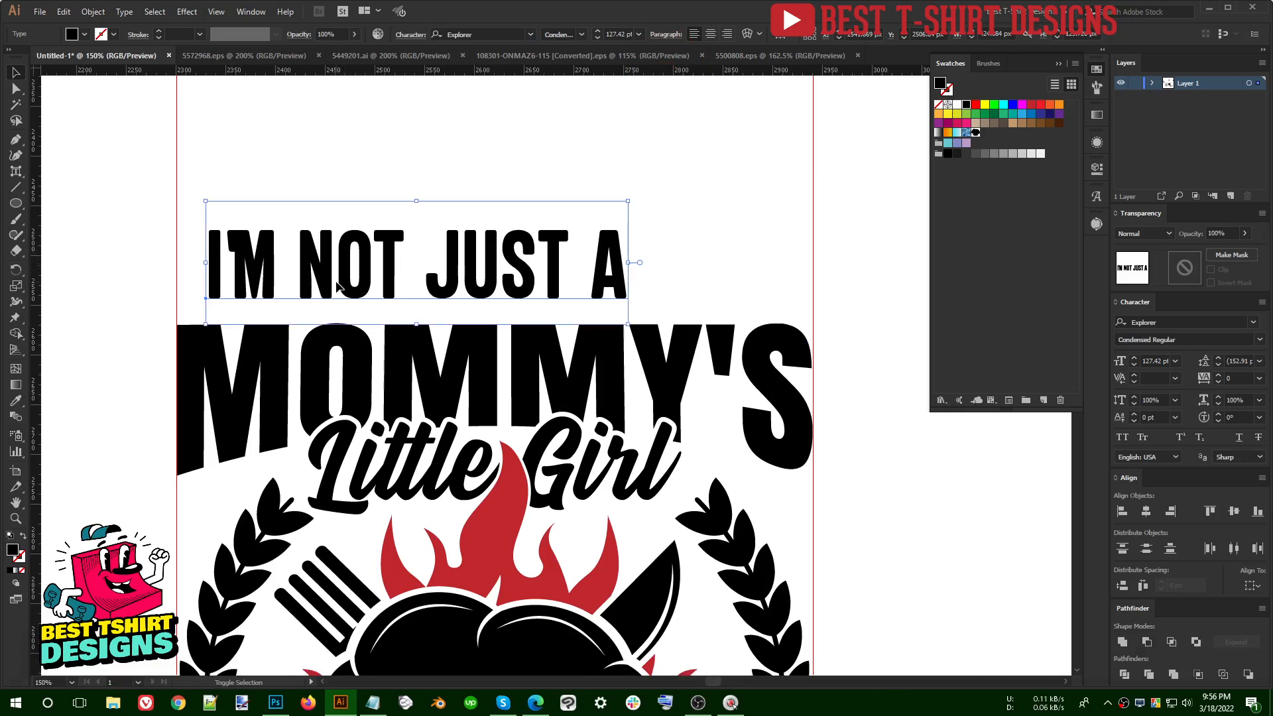
Step: Shift the "M" in "I'M" away from the apostrophe with the Touch Type tool to open up the spacing
key(shift+t)
click(271, 282)
key(Right)
key(Right)
key(Right)
key(Right)
key(Right)
key(Right)
key(Right)
key(Right)
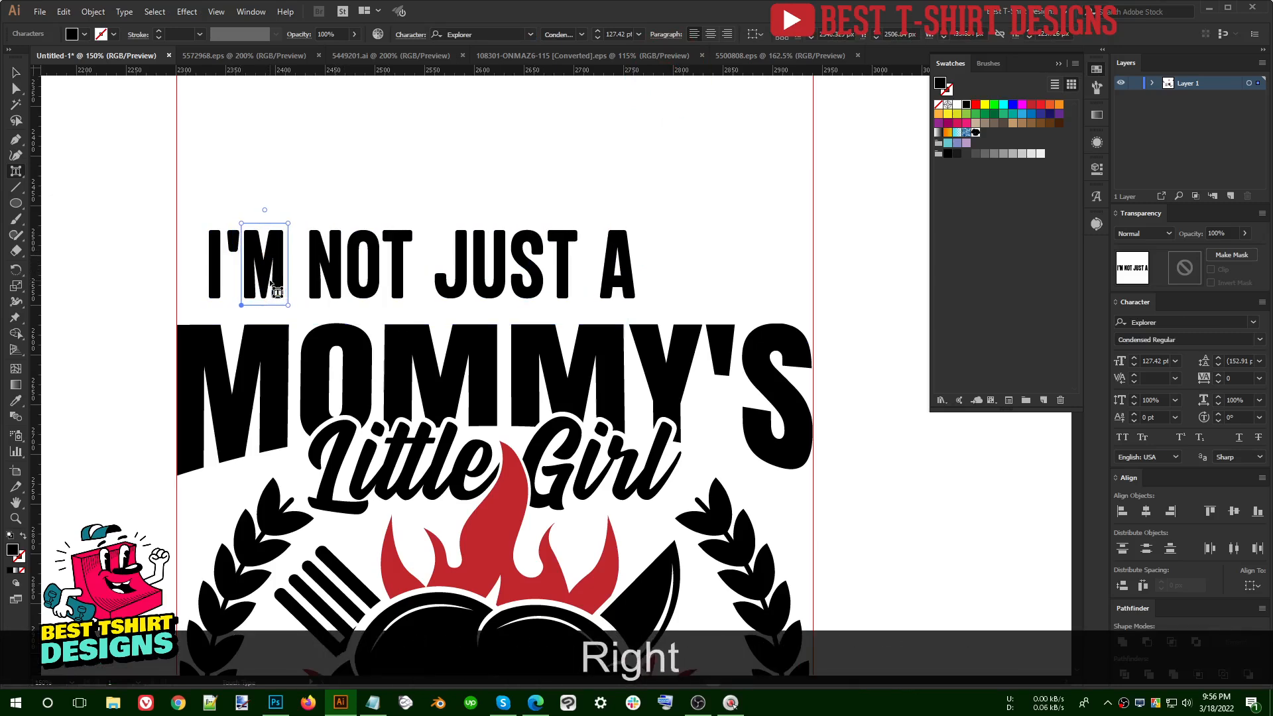
key(Right)
key(Right)
key(v)
Step: Move the "I'M NOT JUST A" line closer to the middle above "MOMMY'S" and convert it to outlines
scroll(537, 285, down, 1)
drag(523, 279, 556, 285)
right_click(565, 279)
click(623, 383)
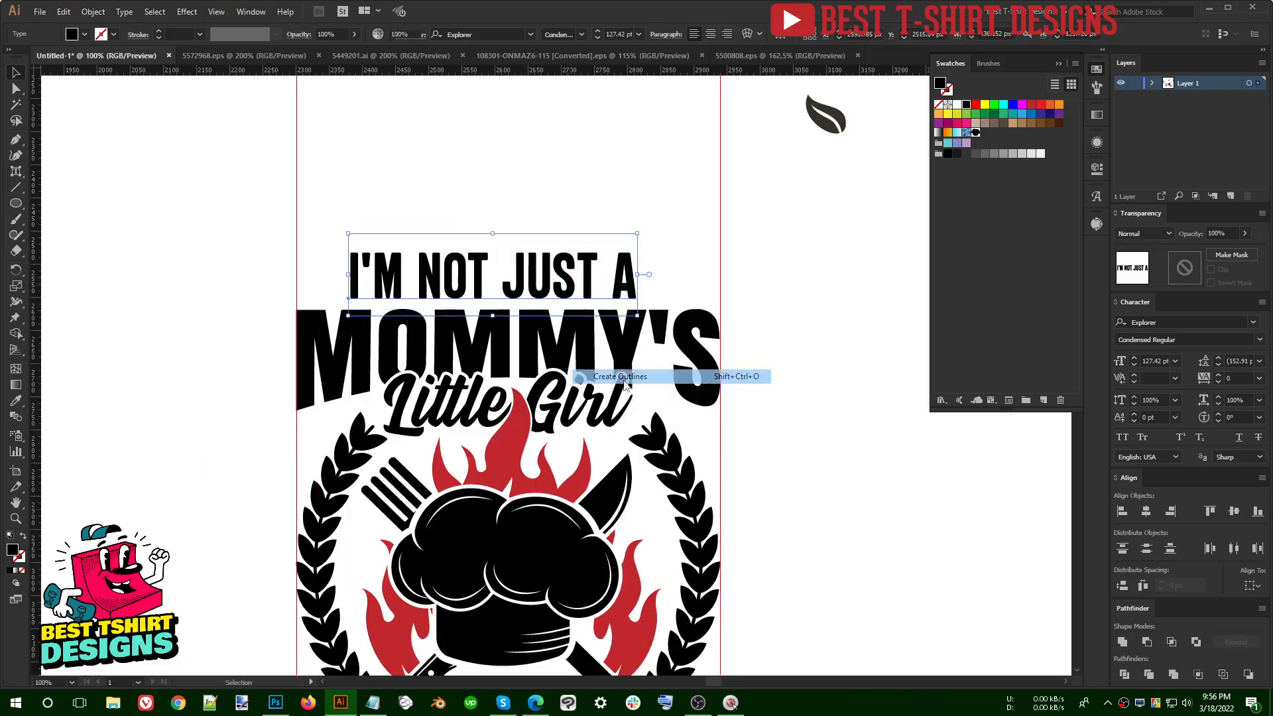
Step: Center "I'M NOT JUST A" horizontally on "MOMMY'S" and nudge it down closer to that word
shift+click(620, 333)
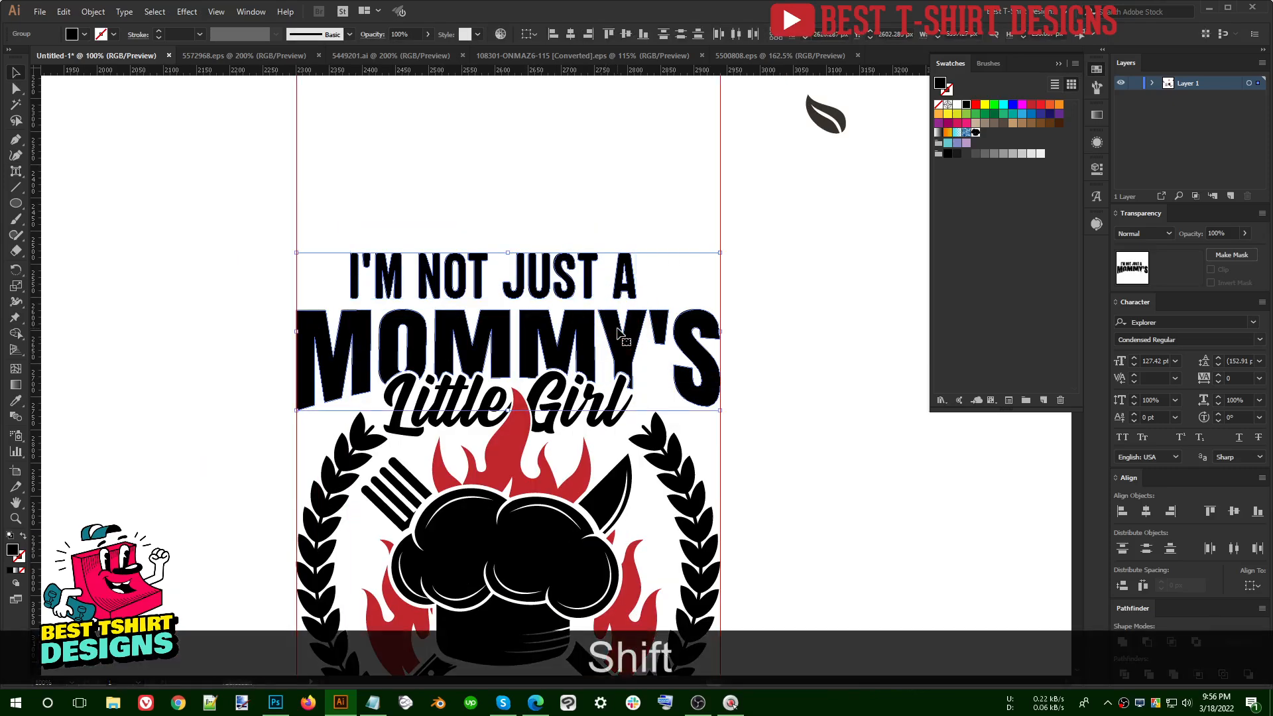
click(620, 333)
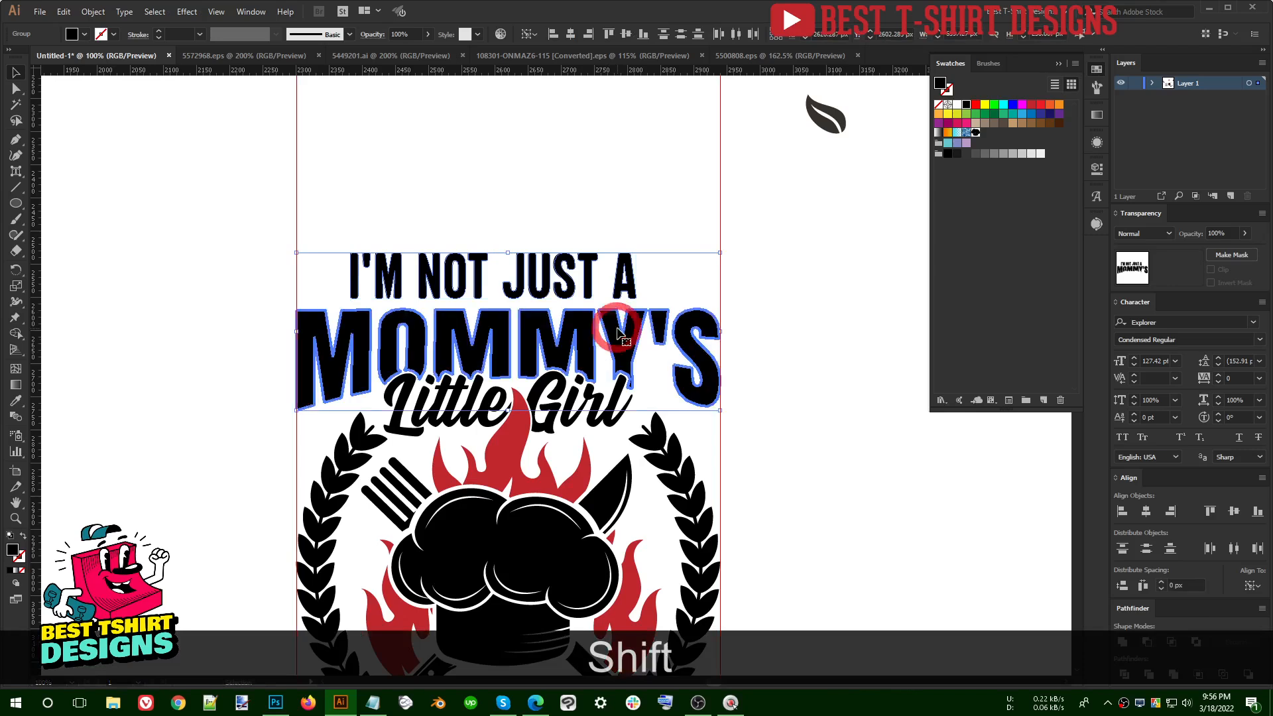
click(608, 177)
drag(578, 268, 568, 265)
key(Down)
key(Down)
key(Down)
key(Down)
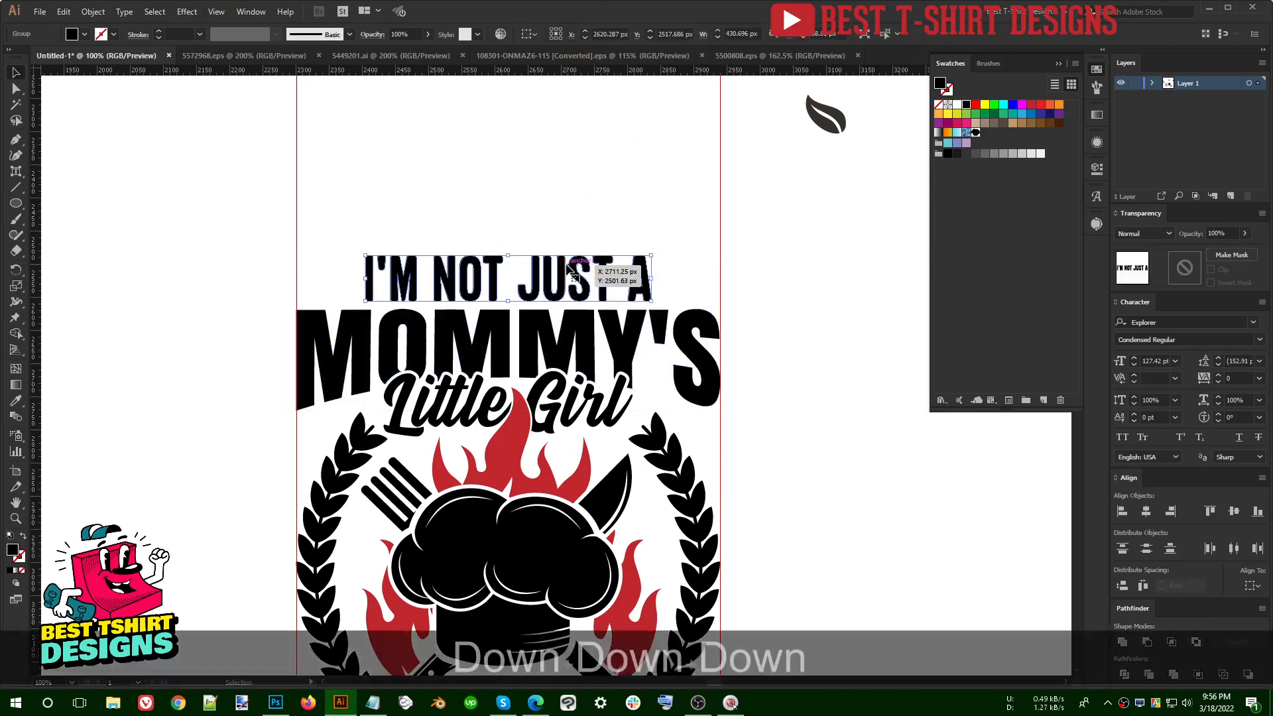
Step: Erase the trailing "A" from the outlined "I'M NOT JUST A" line with the Eraser tool
scroll(742, 359, down, 1)
click(742, 356)
scroll(742, 357, down, 2)
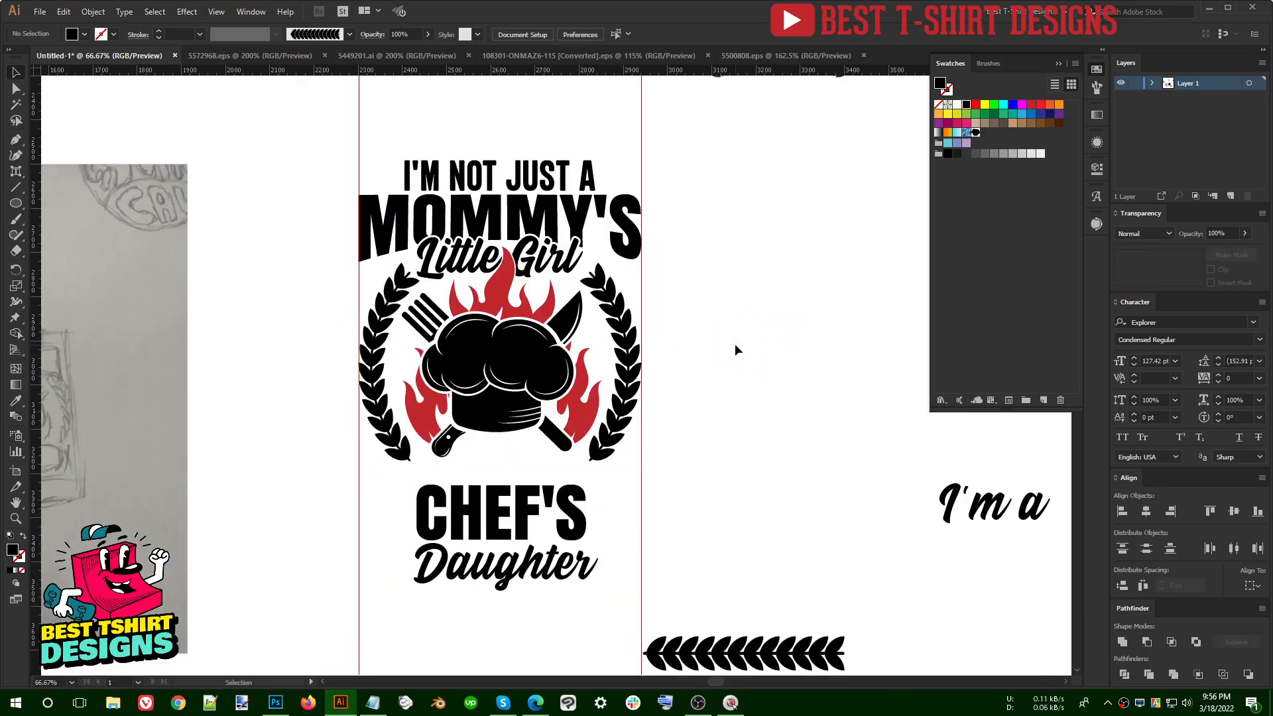
scroll(735, 345, up, 1)
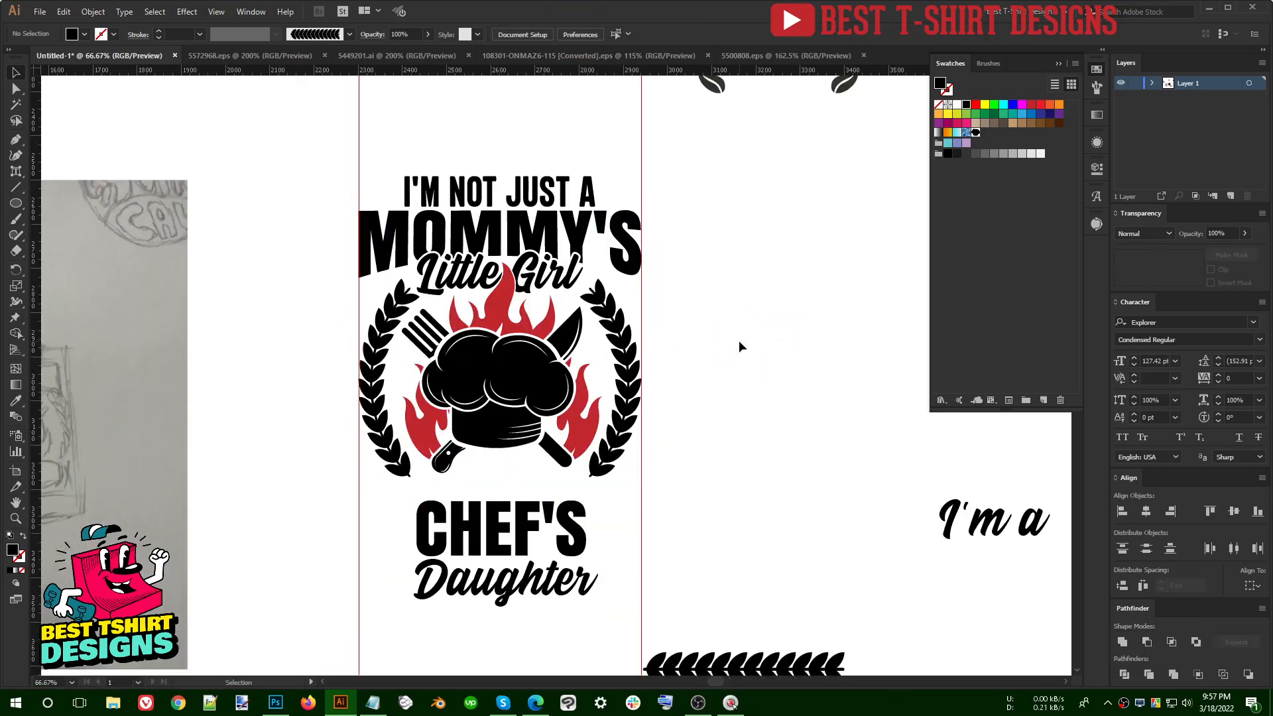
click(581, 191)
scroll(582, 191, up, 2)
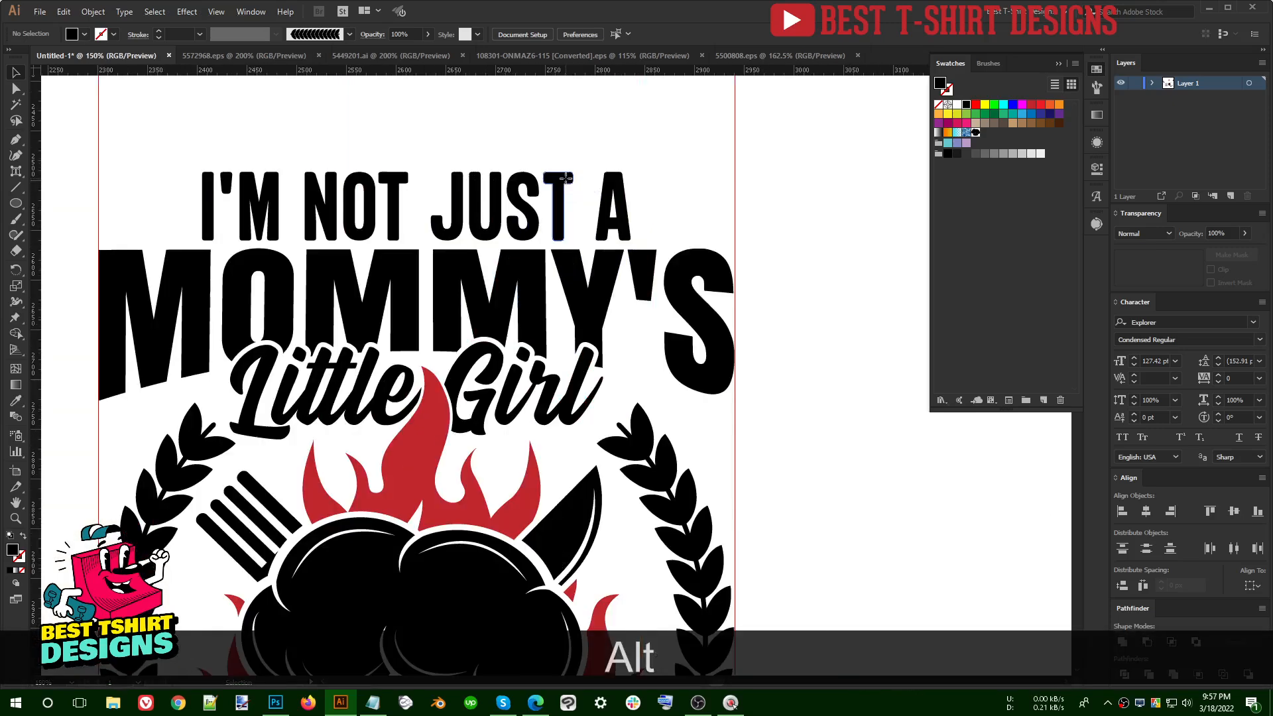
key(shift+e)
alt+drag(672, 156, 584, 270)
key(v)
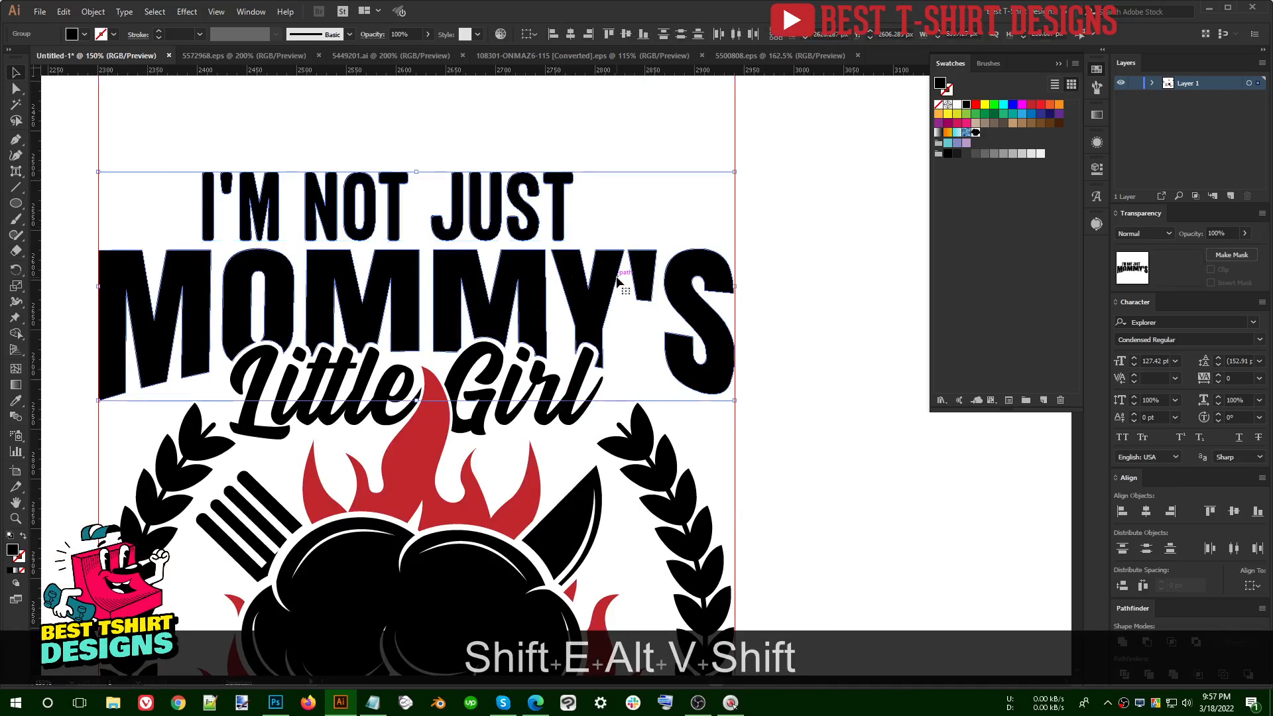
Step: Center the shortened "I'M NOT JUST" line horizontally using "MOMMY'S" as the key object
shift+click(616, 276)
click(571, 35)
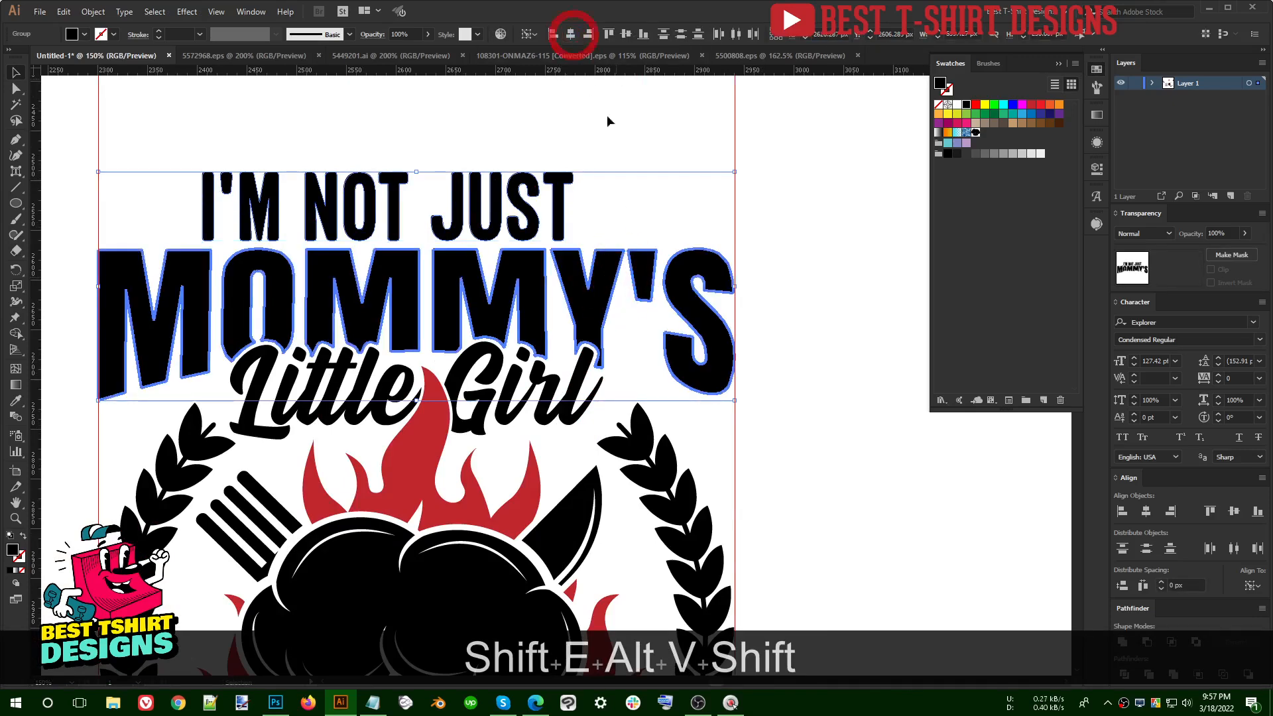
click(645, 162)
Step: Bring the spare script "I'm a" text nearer the design and set it in Explorer Condensed Regular
scroll(481, 298, down, 1)
scroll(685, 322, down, 3)
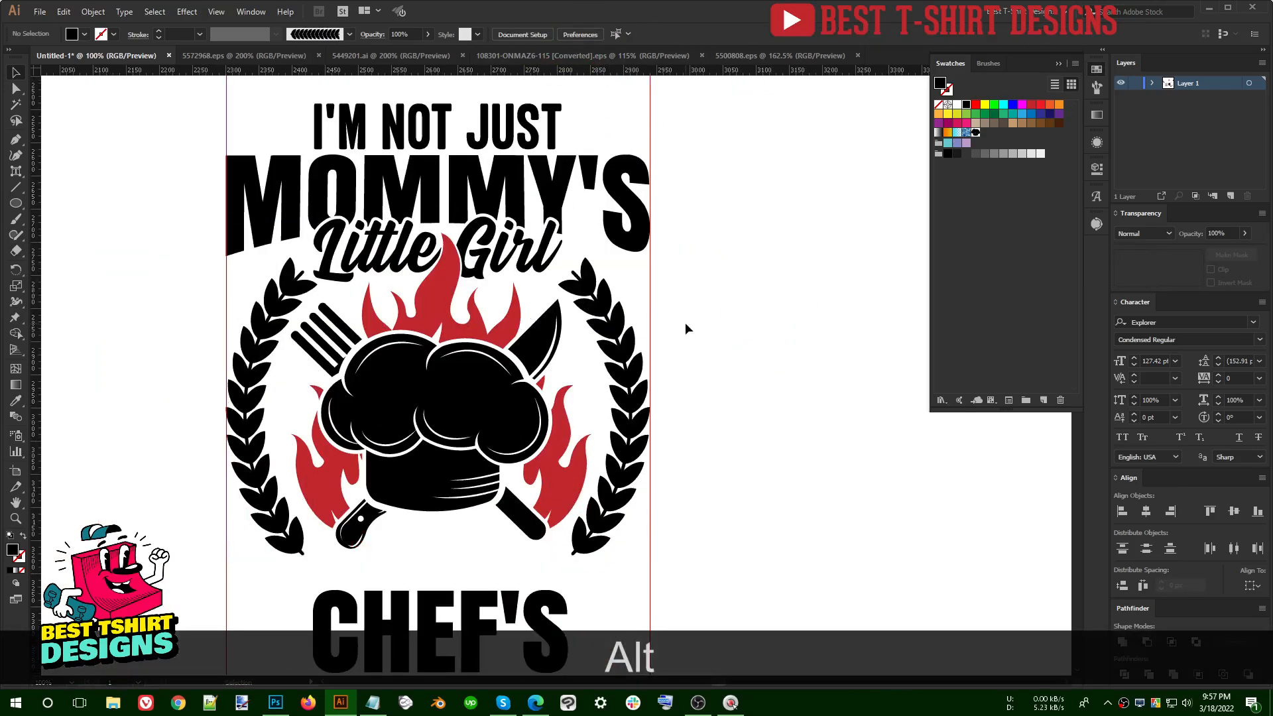
scroll(692, 317, down, 2)
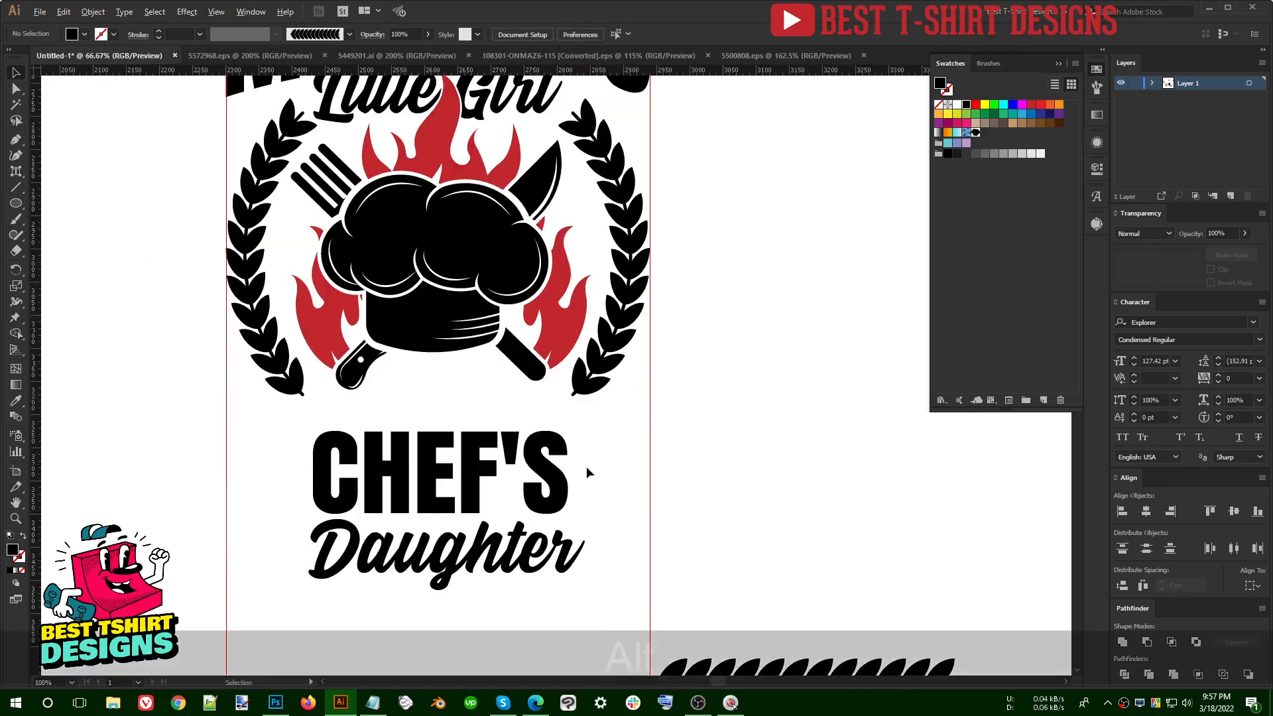
scroll(586, 467, down, 1)
drag(962, 477, 723, 449)
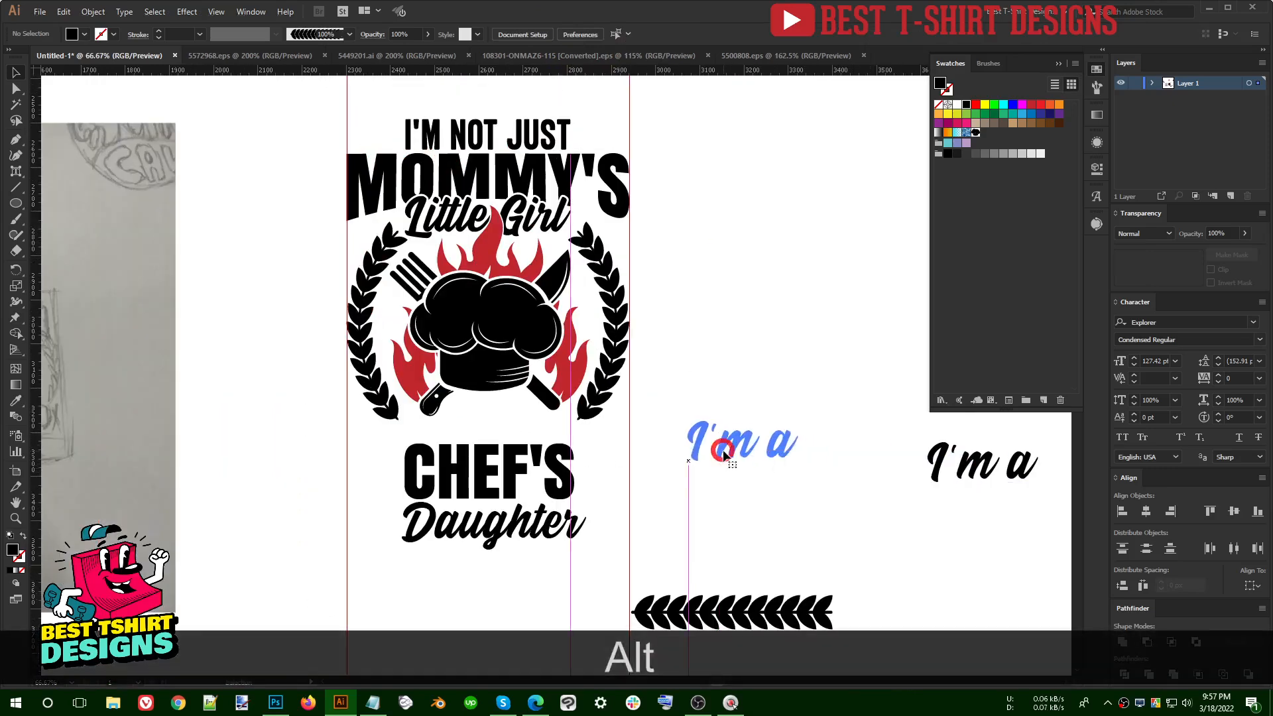
right_click(770, 448)
mouse_move(815, 257)
click(1015, 254)
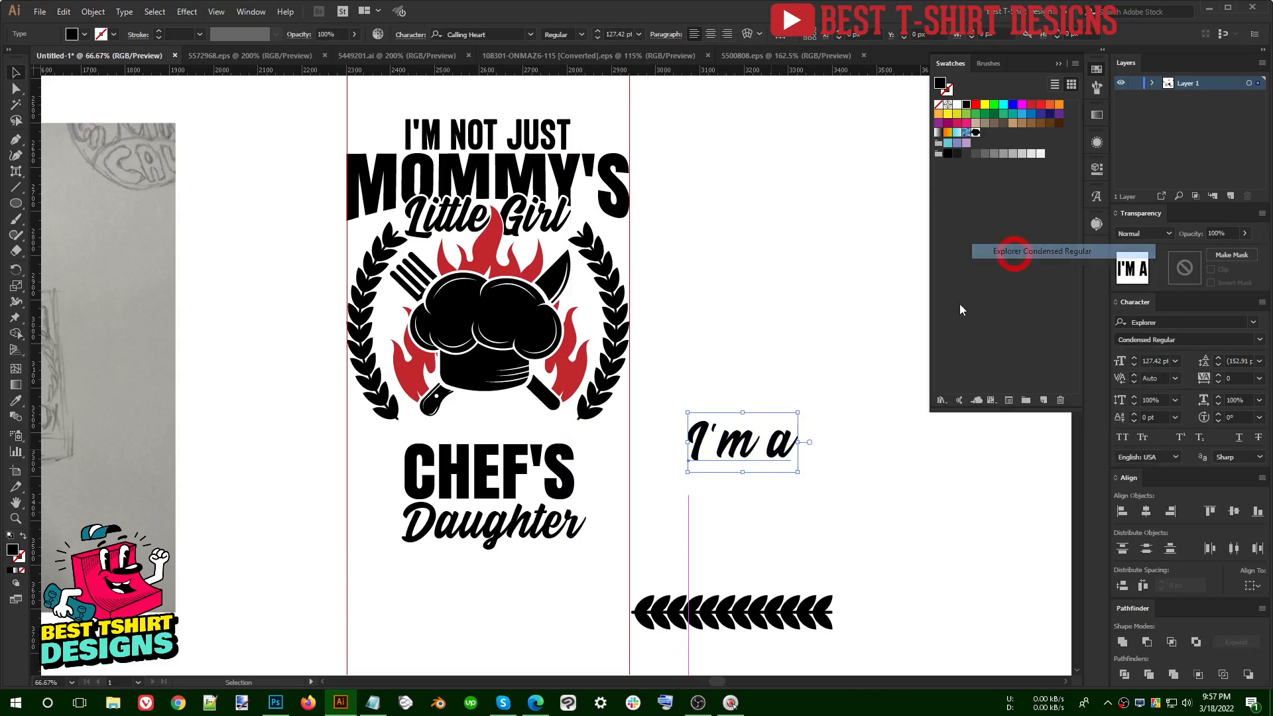
Step: Place "I'M A" between the chef hat and "CHEF'S" and convert it to outlines
drag(729, 457, 658, 451)
drag(503, 423, 499, 423)
right_click(490, 402)
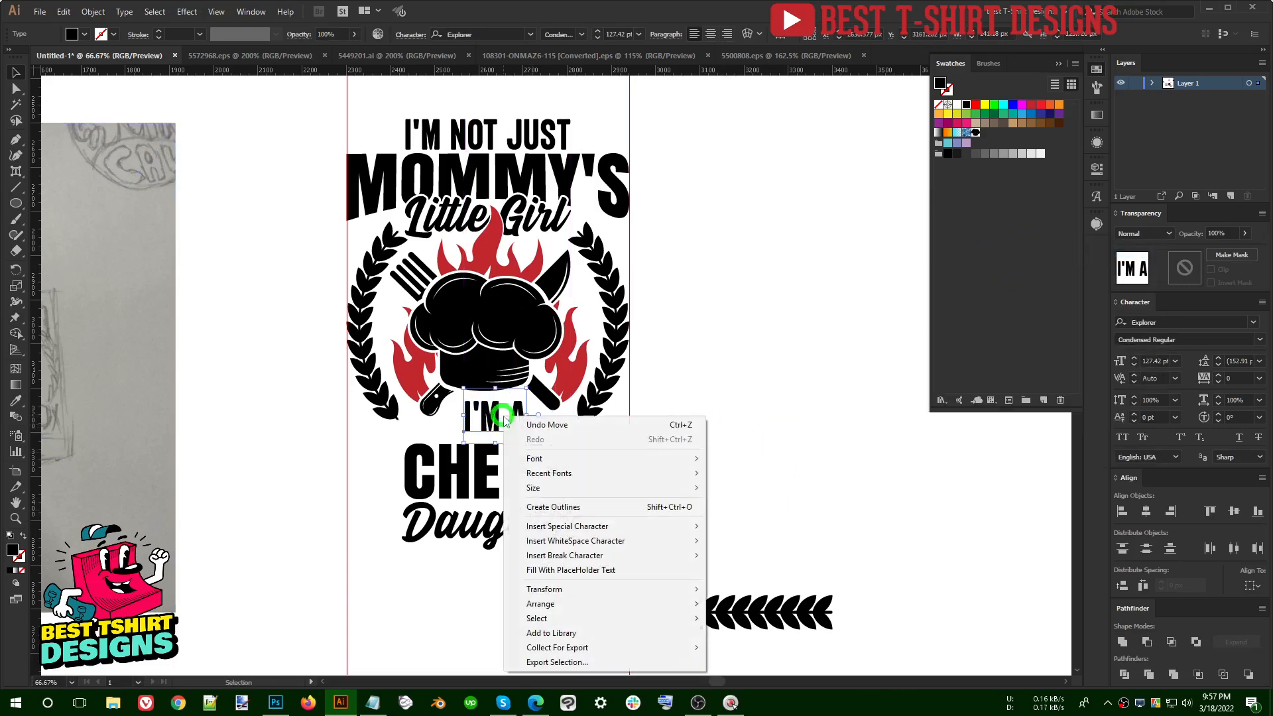
click(553, 507)
Step: Convert "Daughter" to outlines, enlarge it to span both red guides, and move it down a little
right_click(518, 523)
click(574, 360)
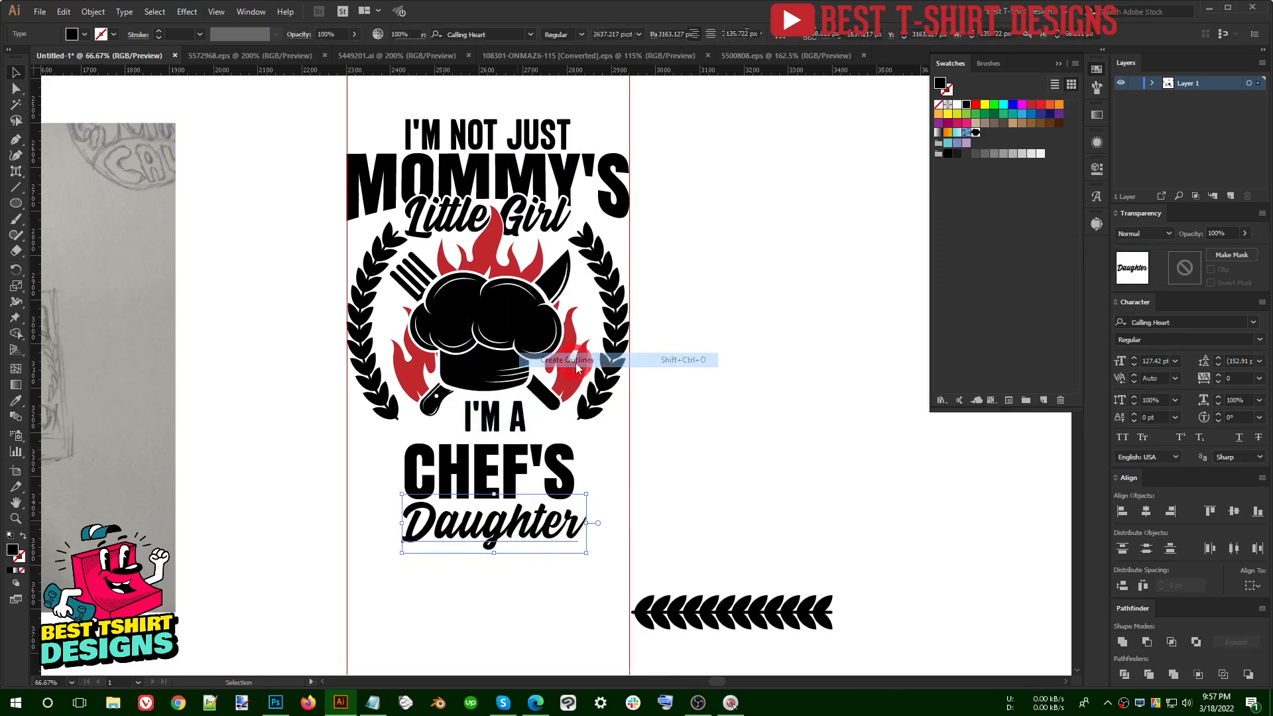
drag(586, 524, 628, 524)
drag(403, 525, 347, 524)
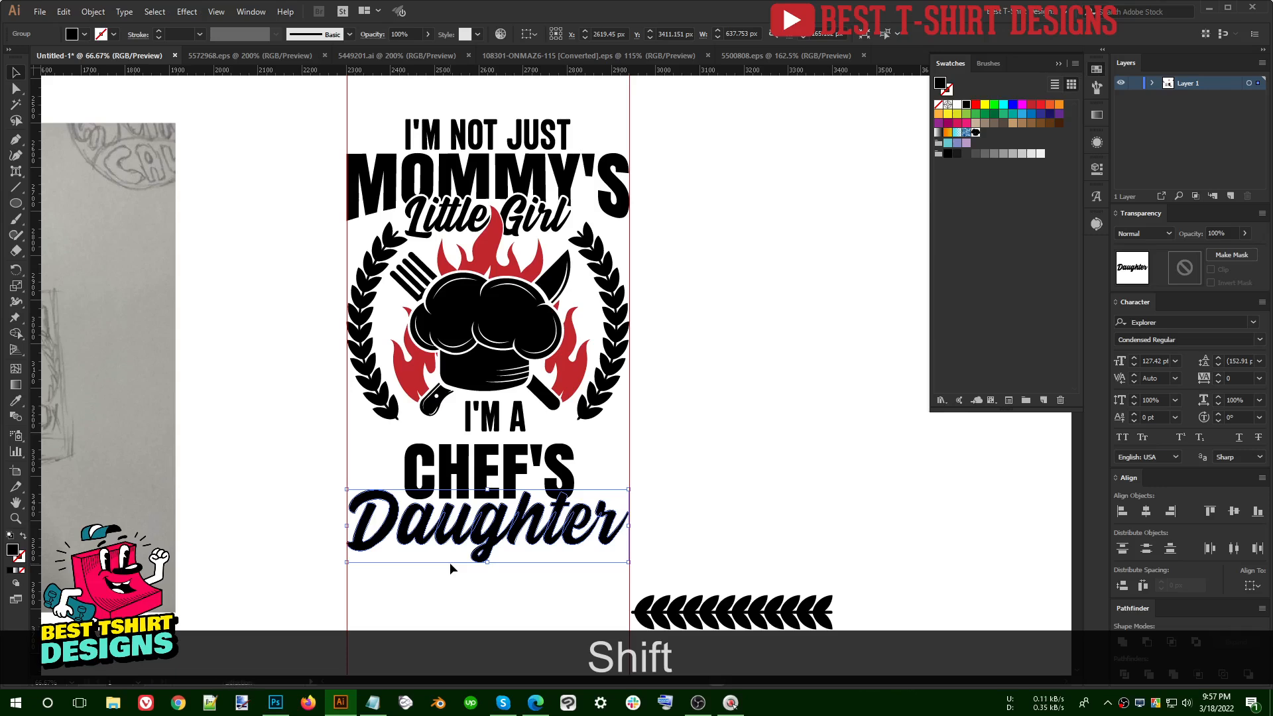
key(shift+Down)
Step: Convert "CHEF'S" to outlines and enlarge it proportionally from its center to about 479 px wide
right_click(548, 475)
click(610, 310)
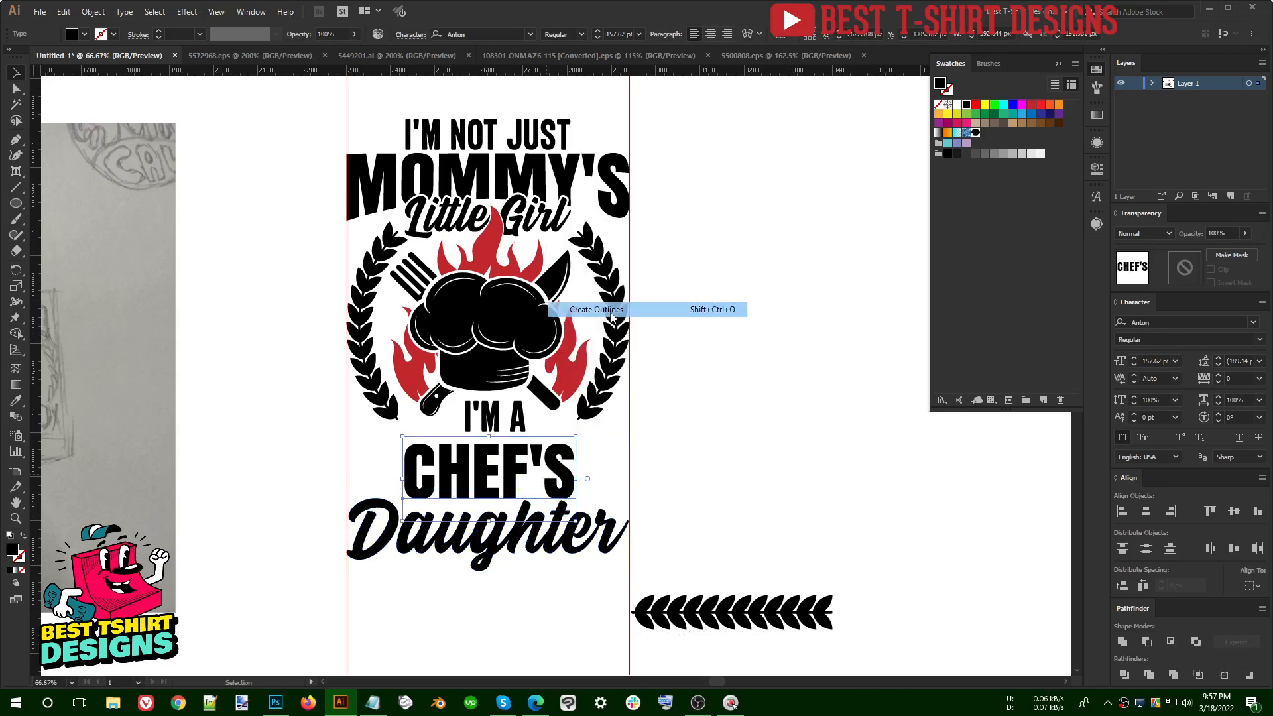
drag(575, 472, 597, 471)
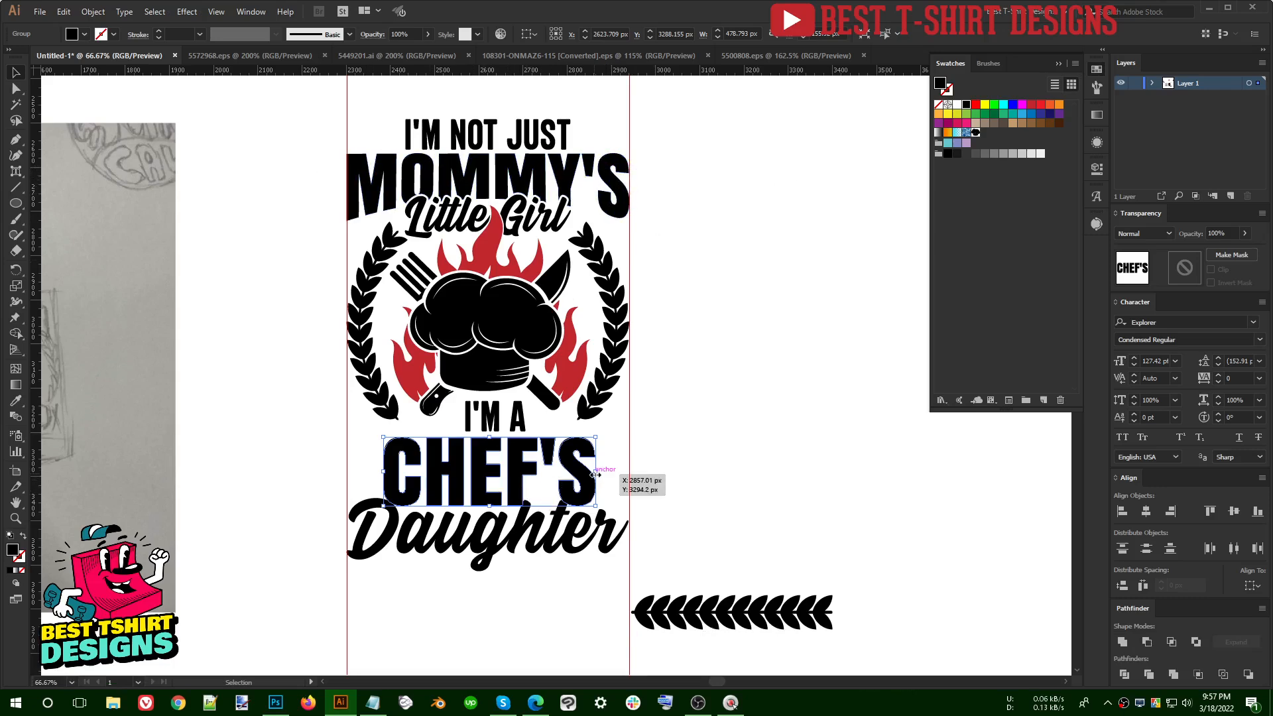
Step: Try enlarging "CHEF'S" out to both red guides, and undo the resizing
drag(595, 475, 633, 474)
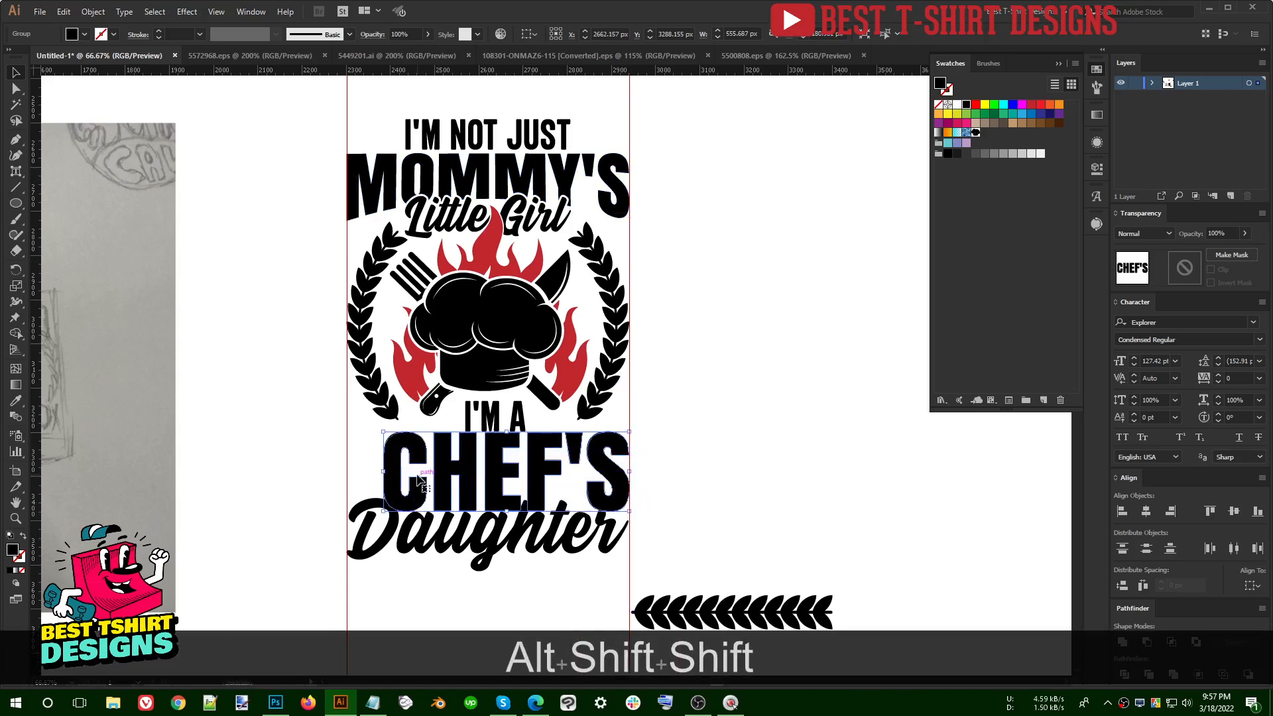
drag(384, 472, 345, 470)
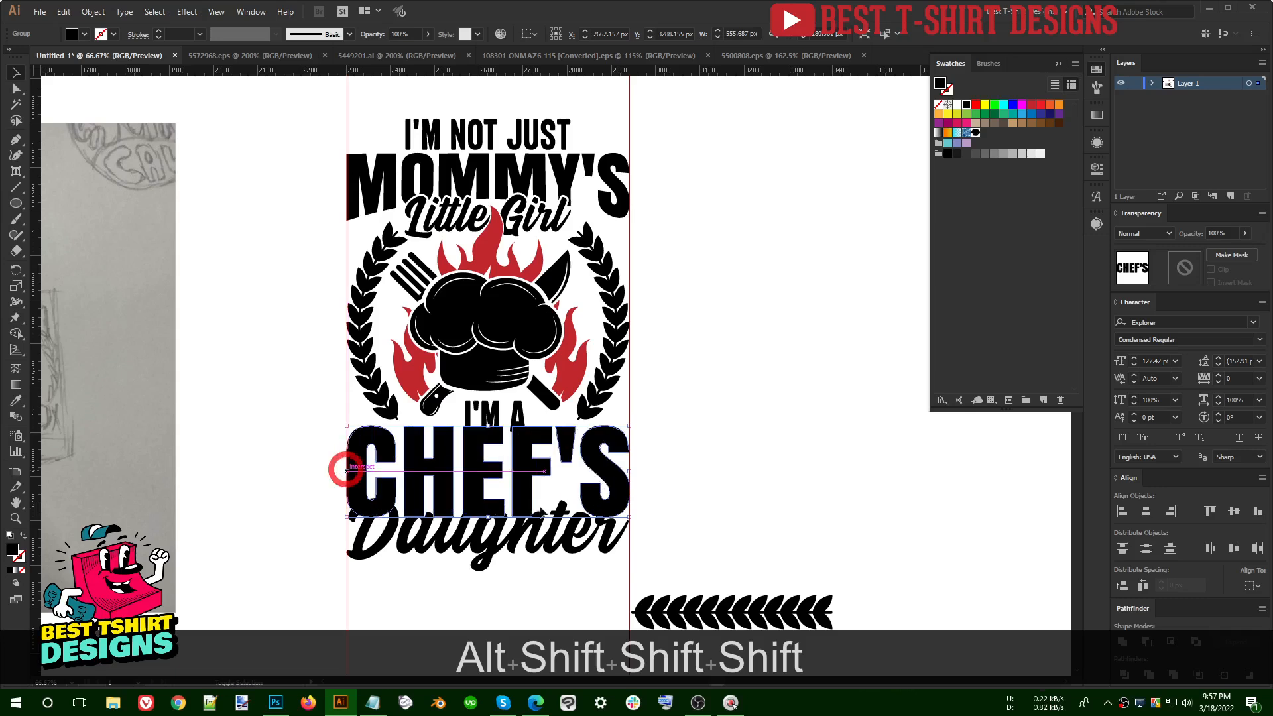
key(ctrl+z)
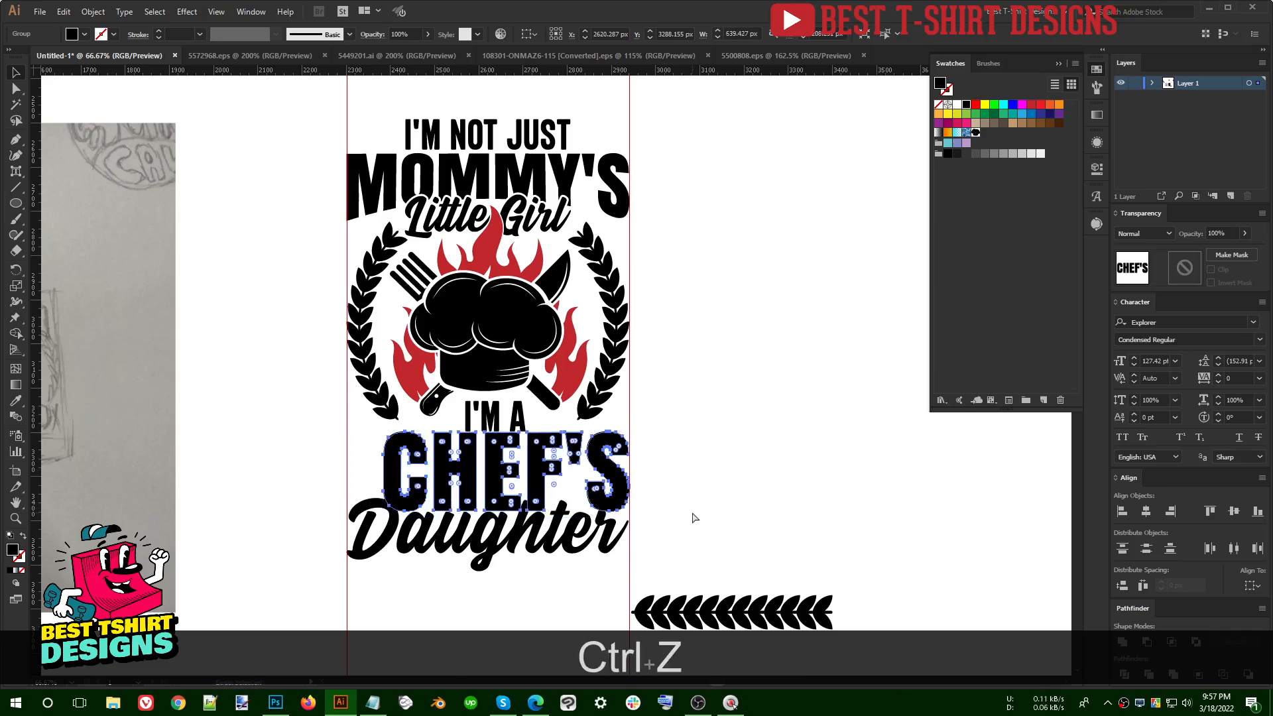
key(ctrl+z)
key(ctrl+z)
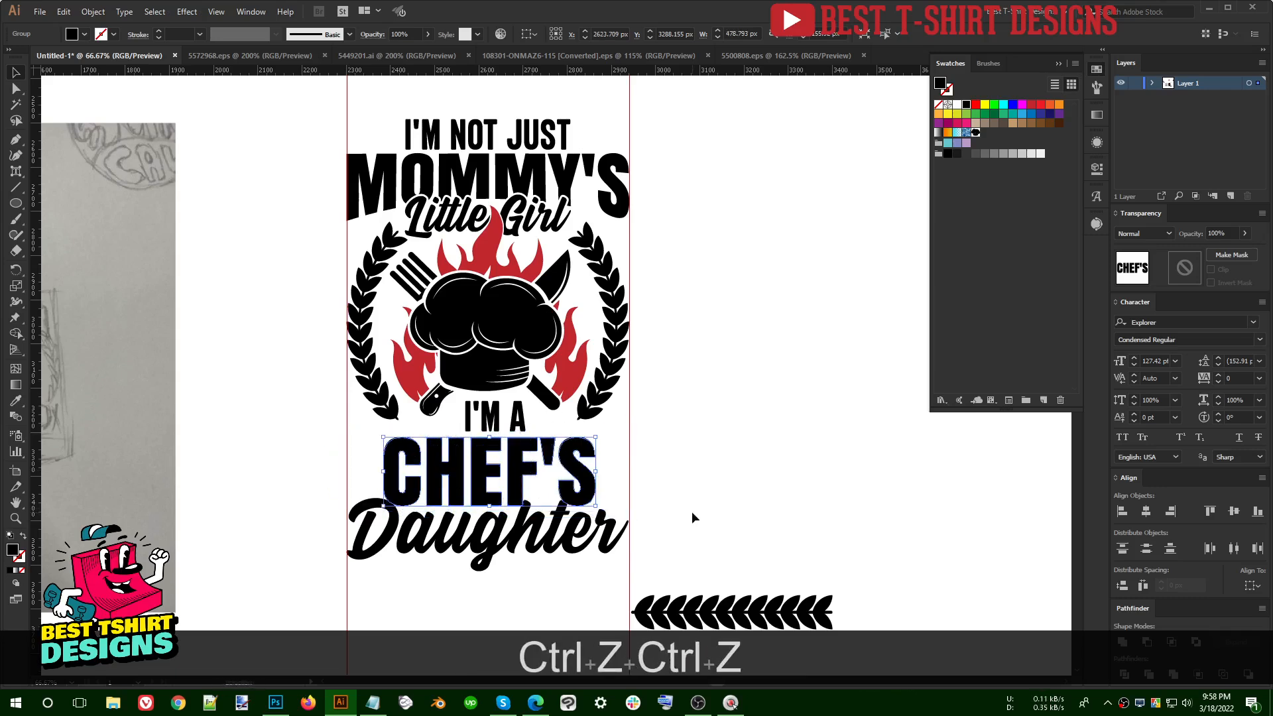
Step: Shrink "I'M A" to about 114 px wide from its center and move it up closer to the hat
click(501, 420)
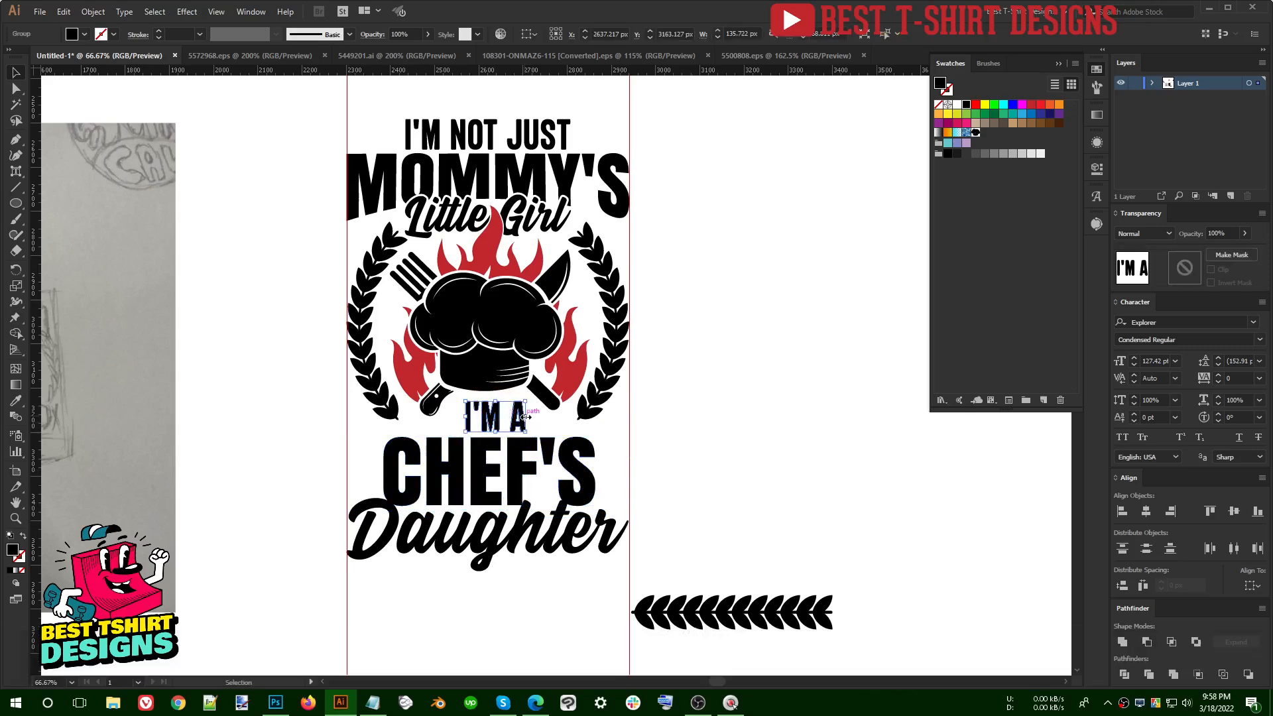
scroll(520, 456, up, 1)
key(shift+Up)
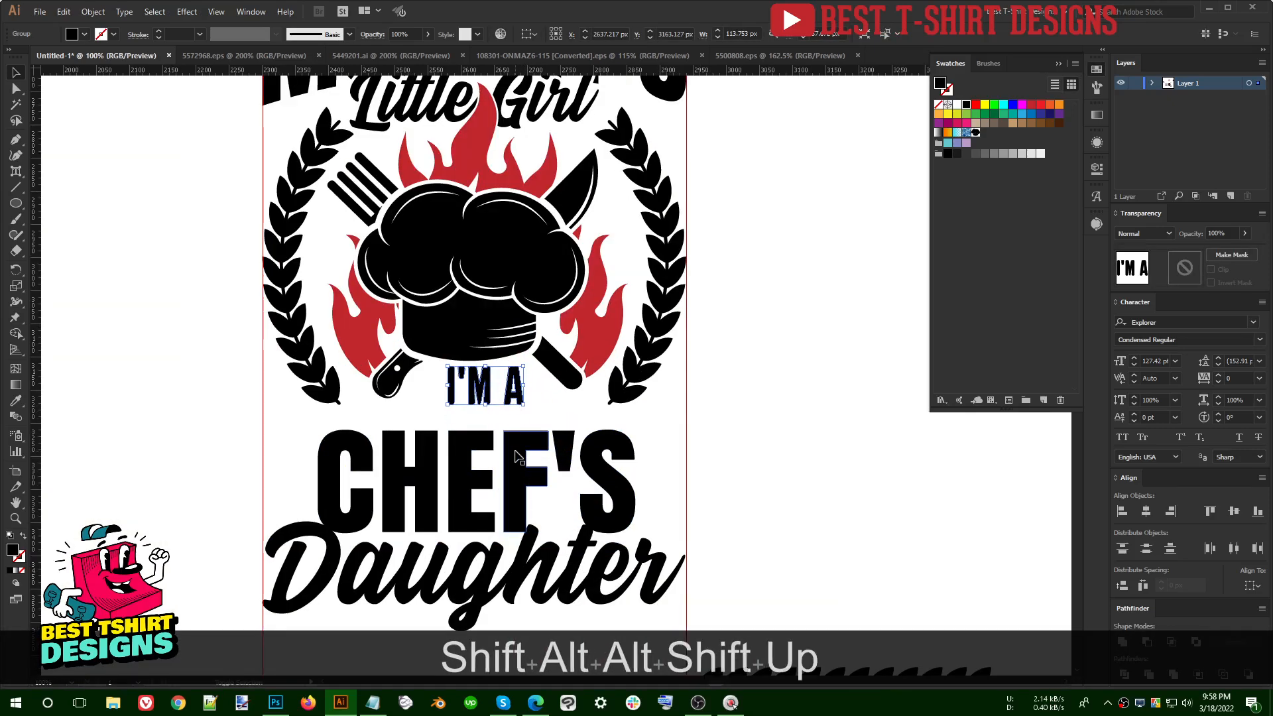
Step: Move "CHEF'S" up 20 px toward "I'M A"
click(519, 456)
key(shift+Up)
key(shift+Up)
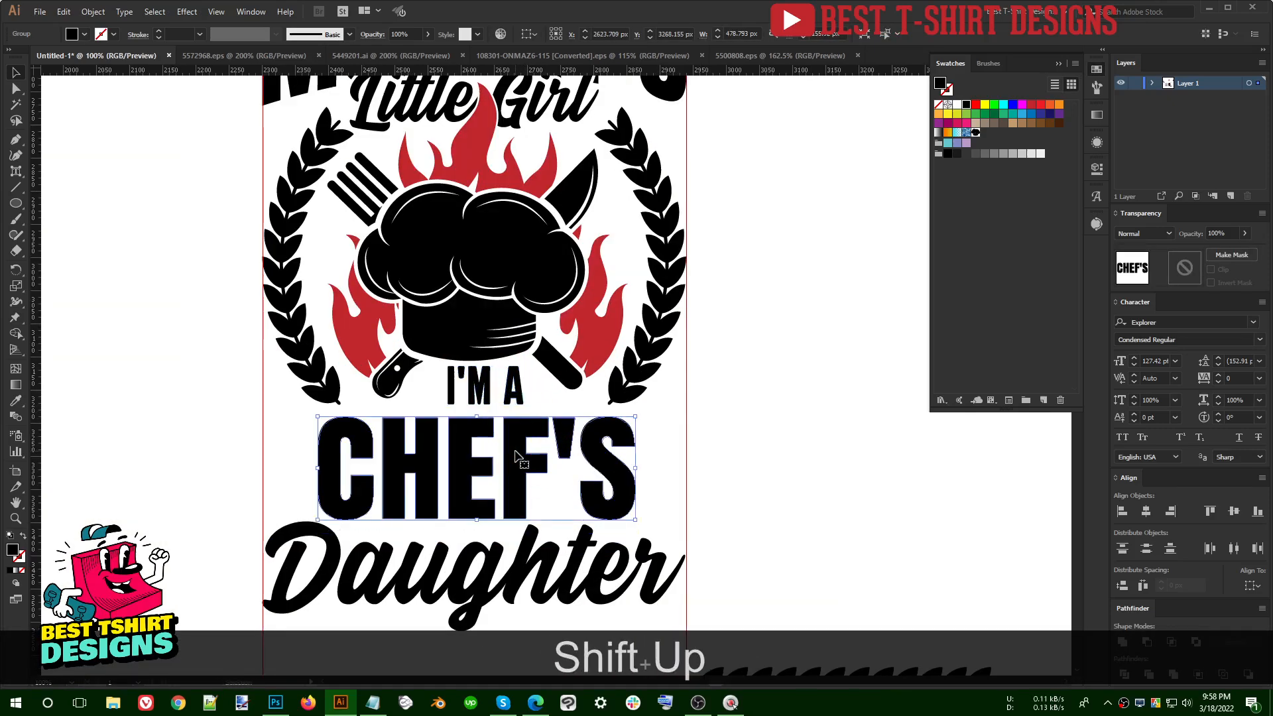
Step: Raise "Daughter" about 38 px so that its tall letters overlap the bottom of "CHEF'S"
scroll(515, 452, down, 2)
click(524, 498)
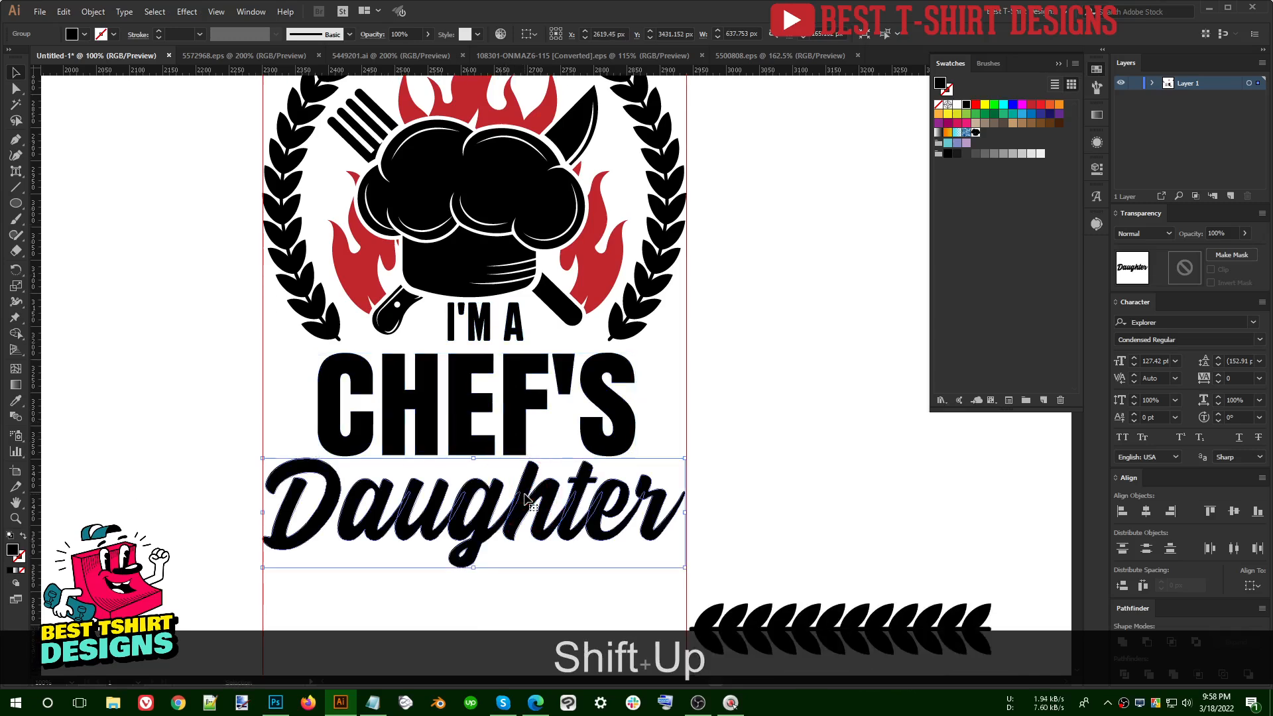
key(shift+Up)
key(shift+Up)
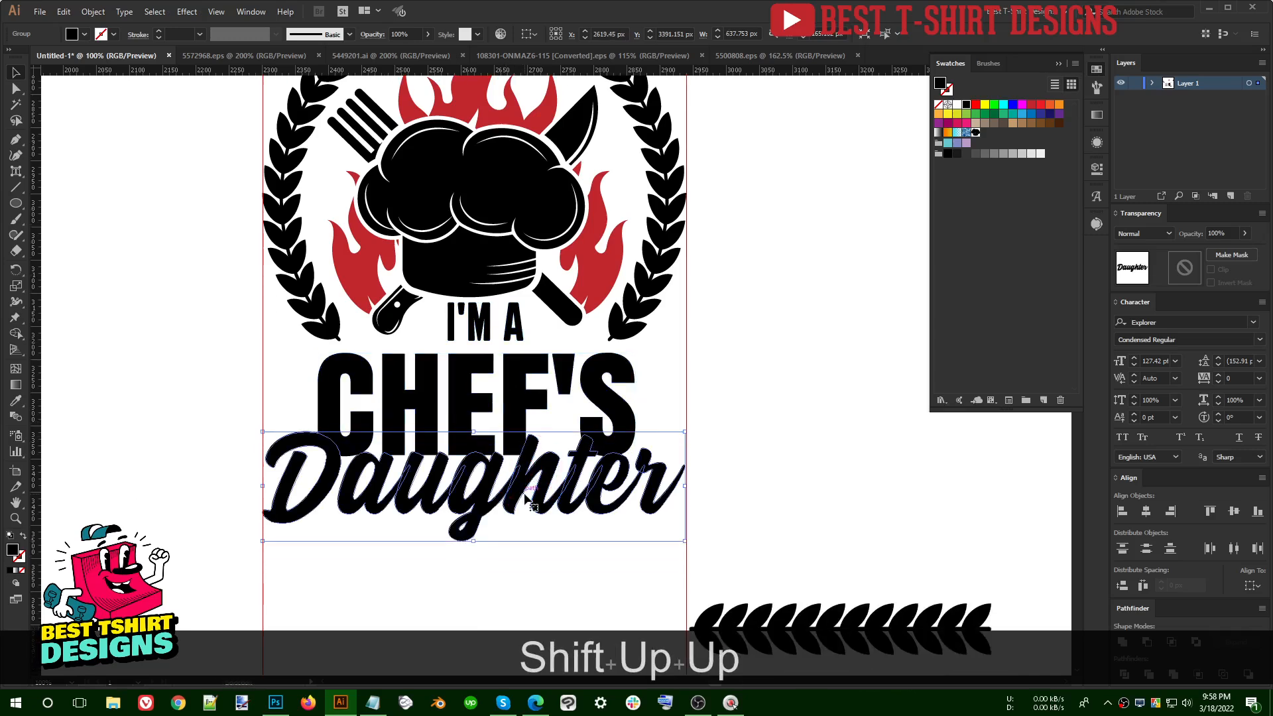
key(Down)
scroll(745, 456, down, 1)
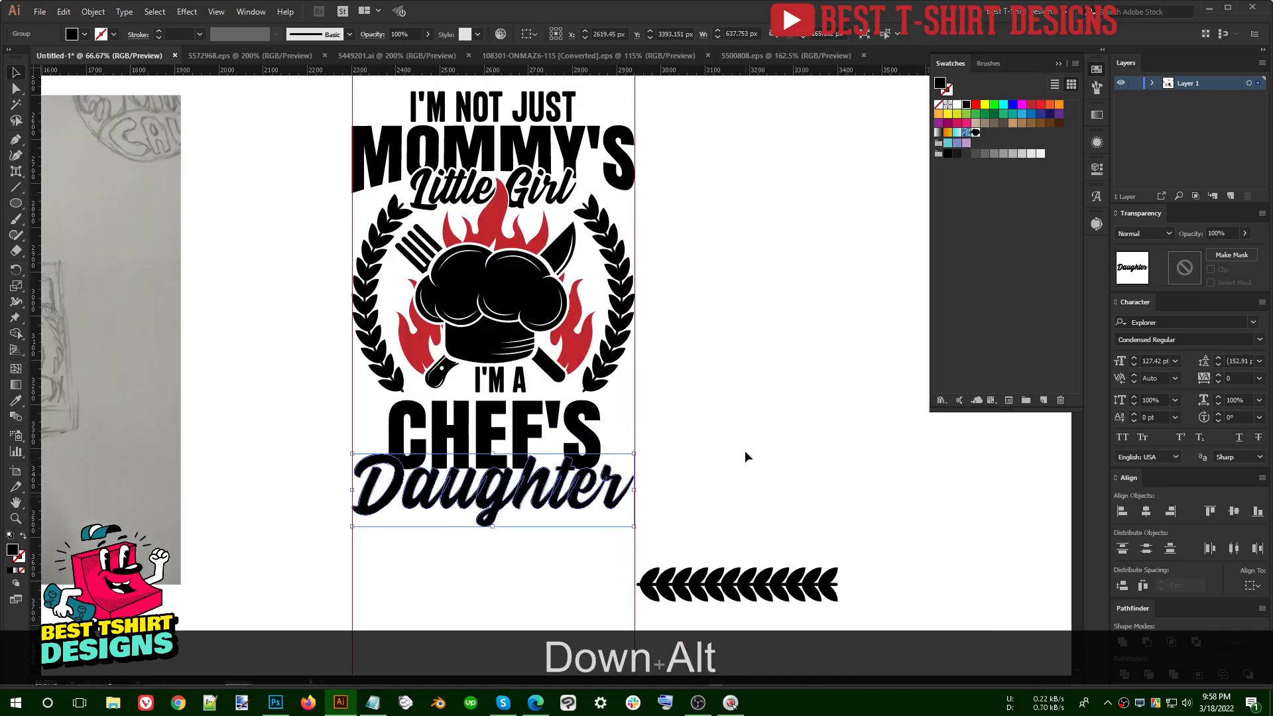
Step: Create a 5 px offset path with round joins around the "Daughter" lettering
scroll(745, 456, up, 1)
click(745, 451)
scroll(745, 451, down, 1)
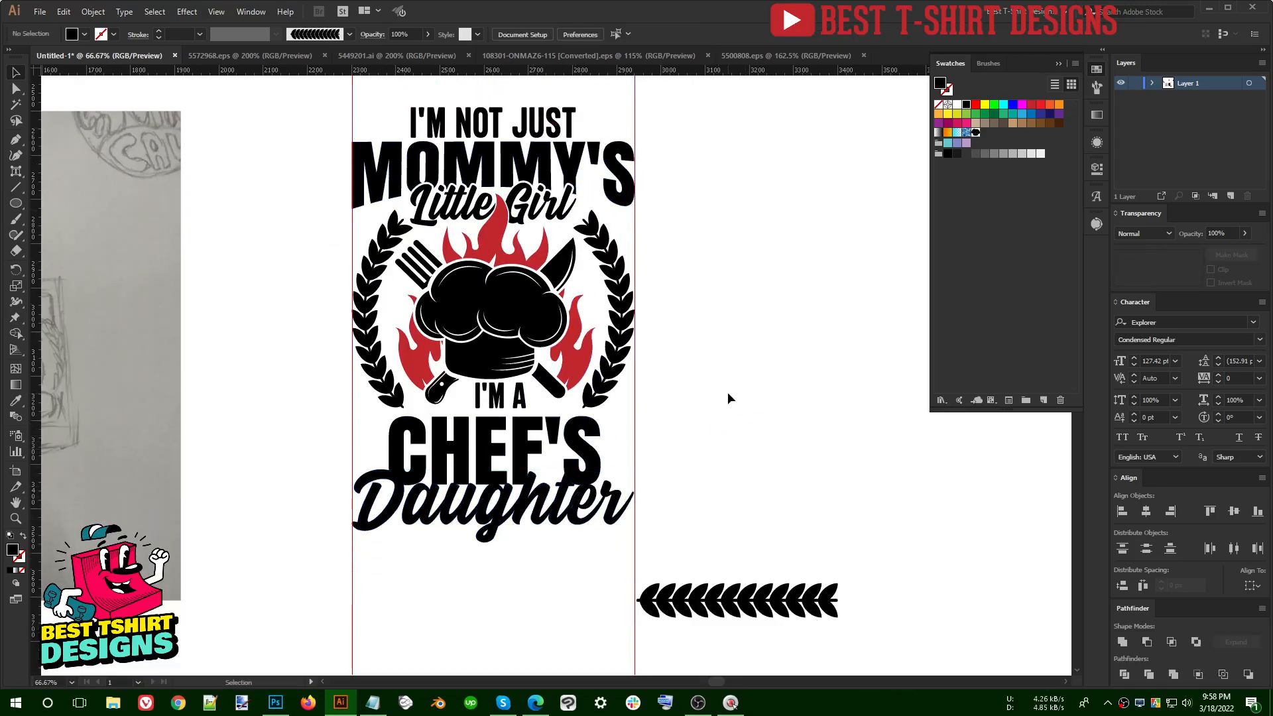
scroll(524, 504, up, 2)
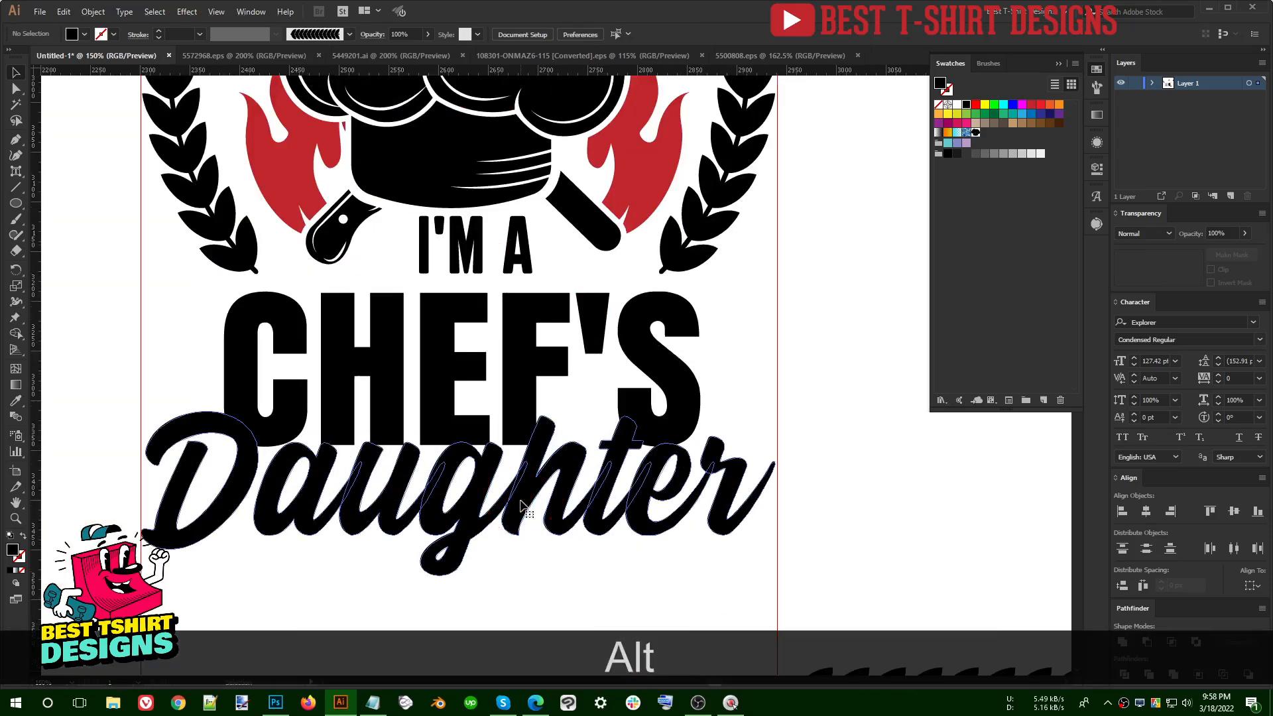
click(521, 505)
key(ctrl+alt+f)
click(790, 281)
key(Up)
key(Up)
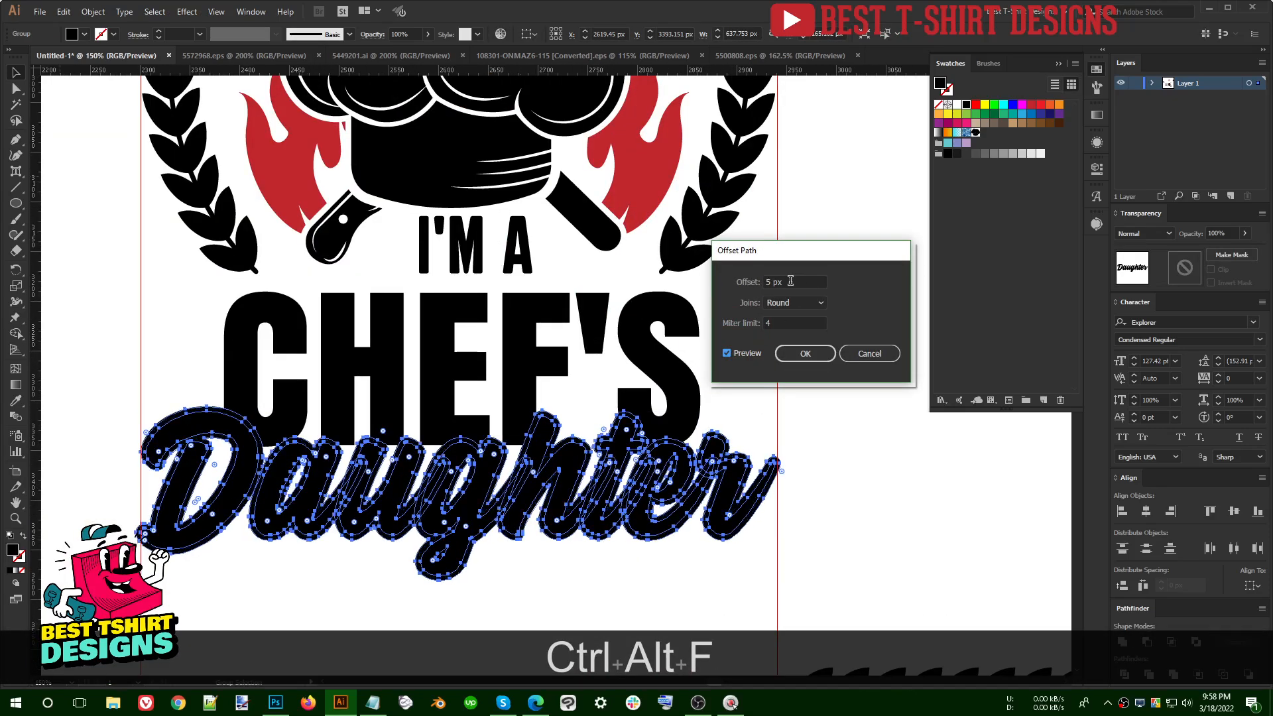
click(802, 353)
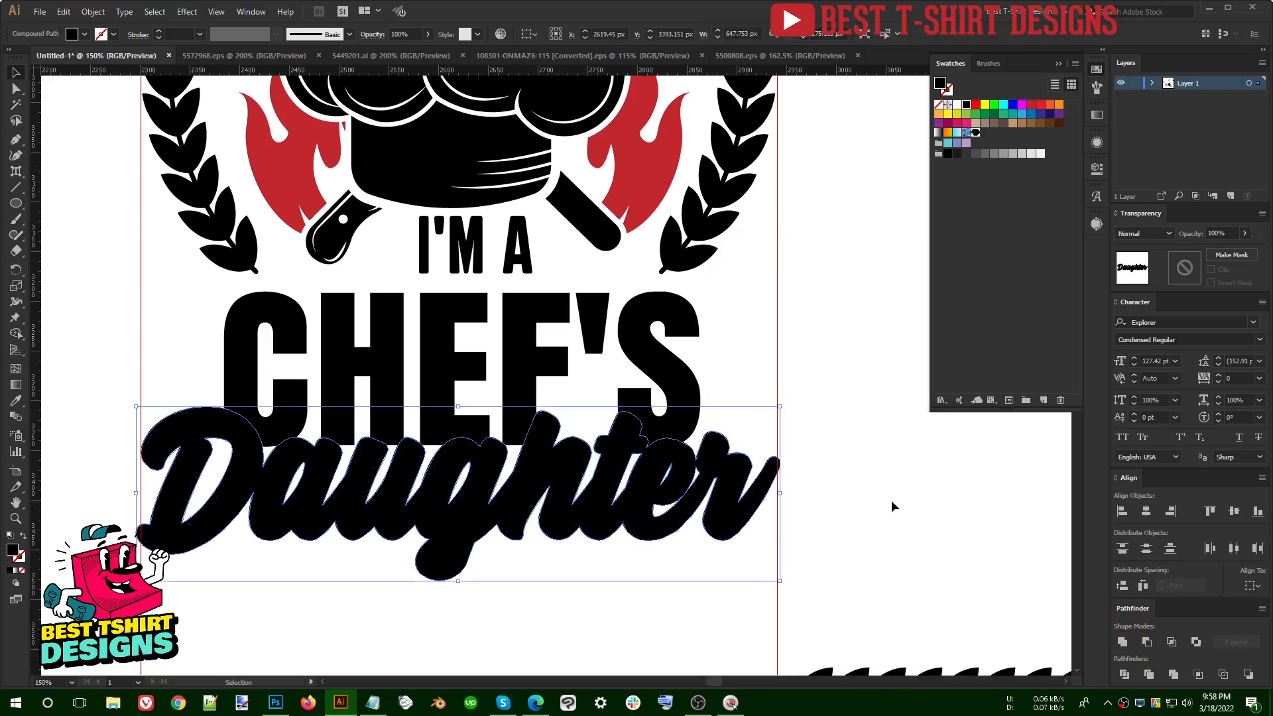
Step: Bring the offset shape of "Daughter" to the front and subtract it from "CHEF'S" as a compound shape
key(ctrl+x)
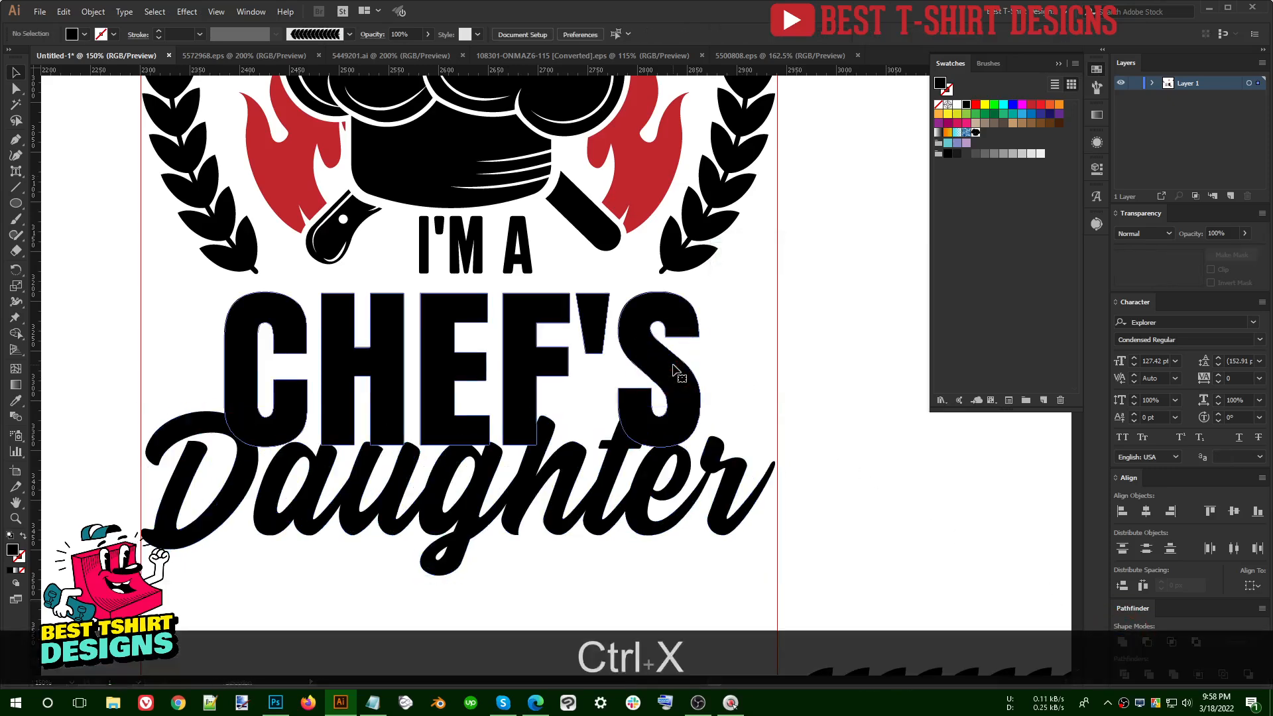
key(ctrl+f)
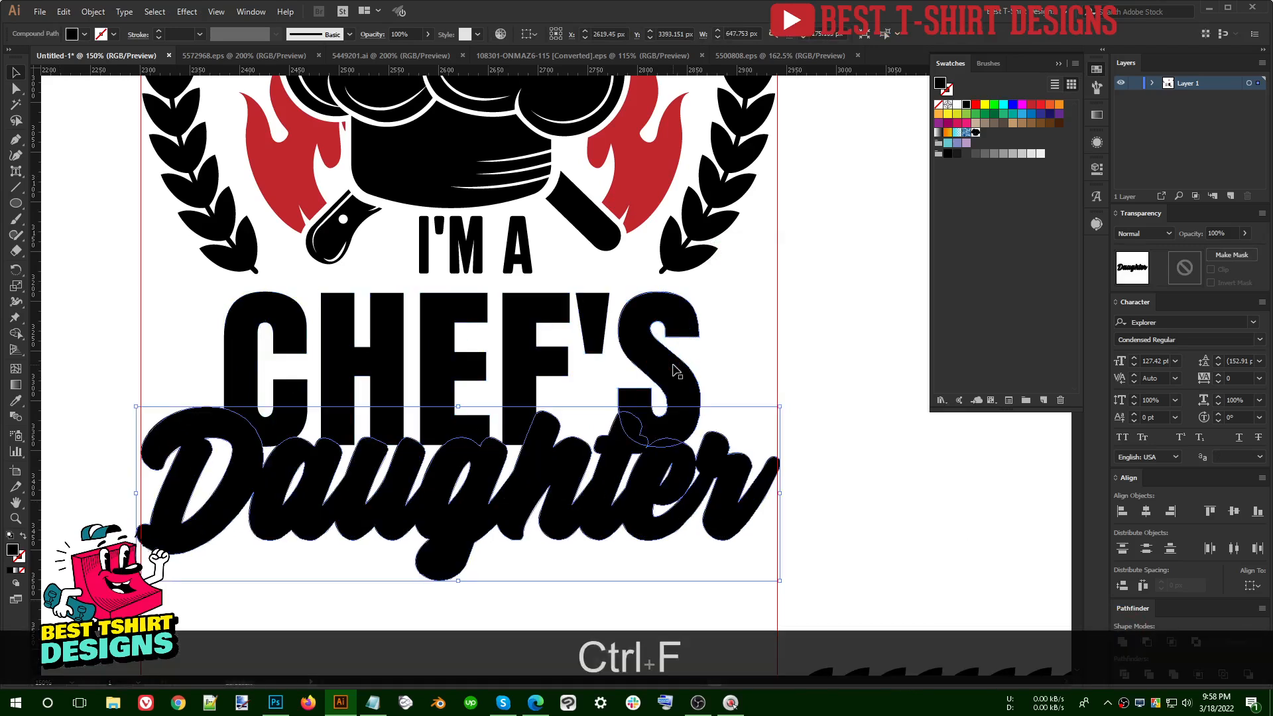
shift+click(675, 371)
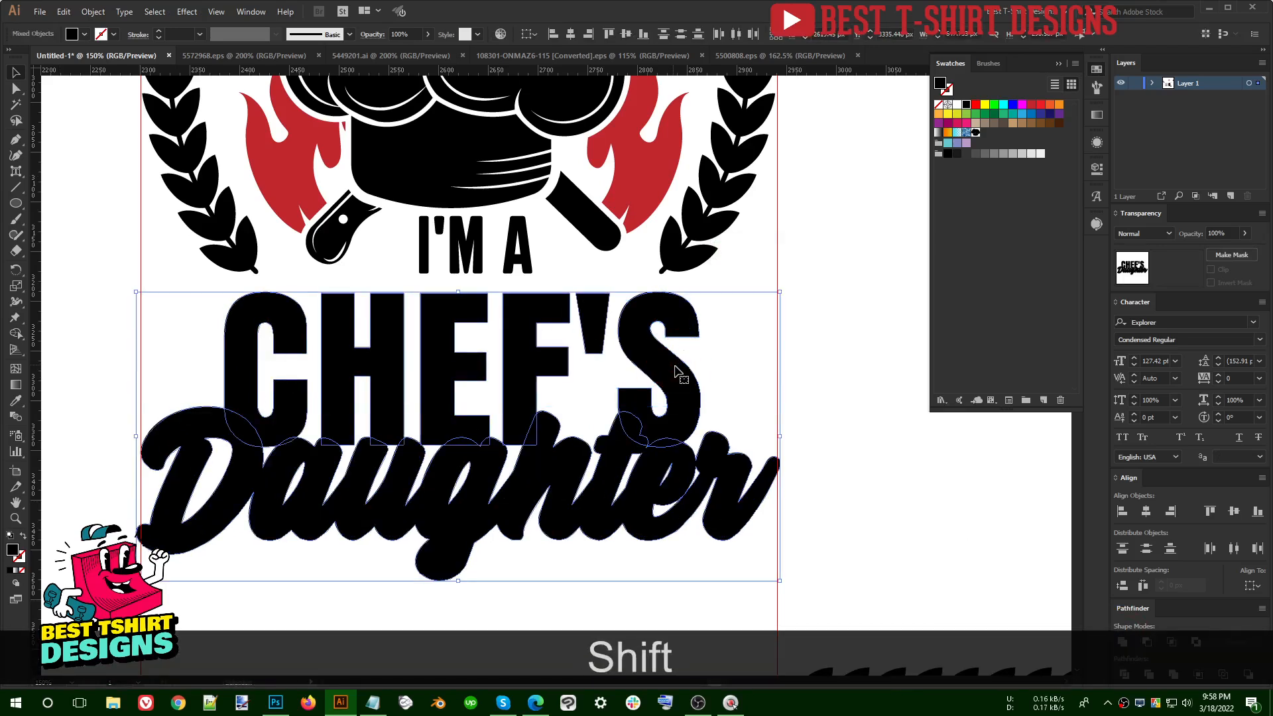
alt+click(1143, 642)
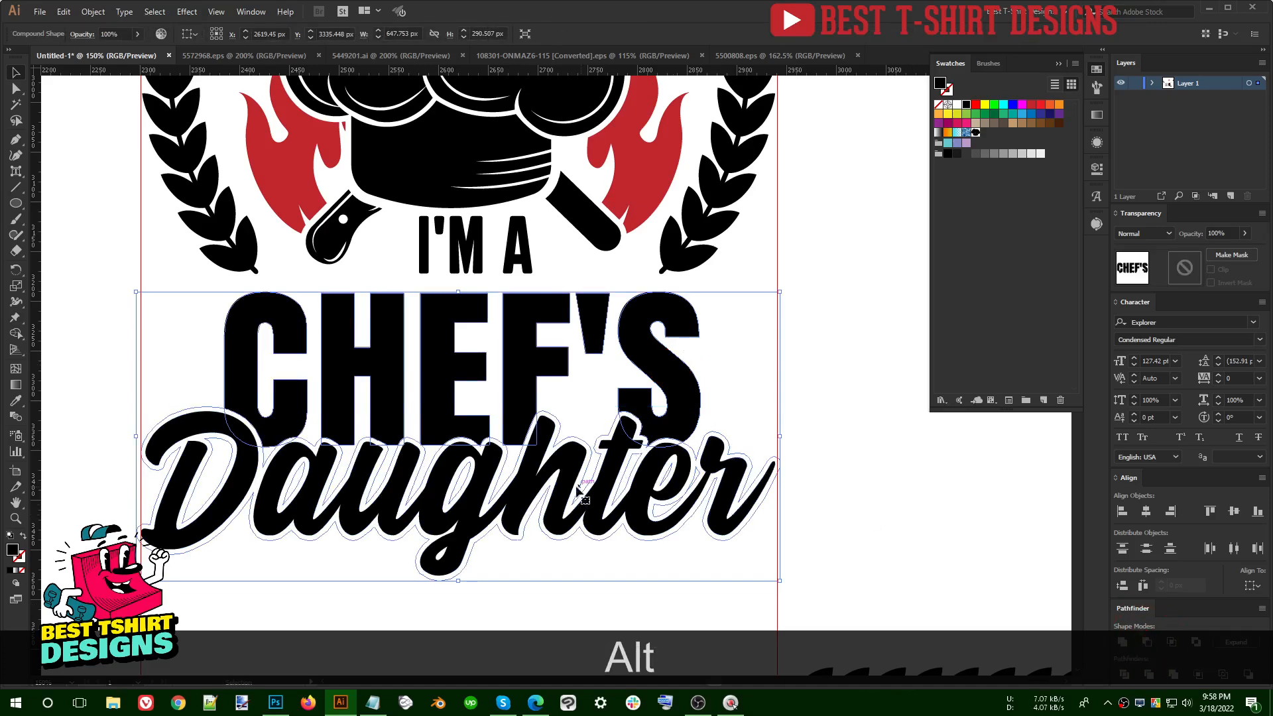
key(ctrl+2)
click(830, 452)
scroll(570, 544, down, 2)
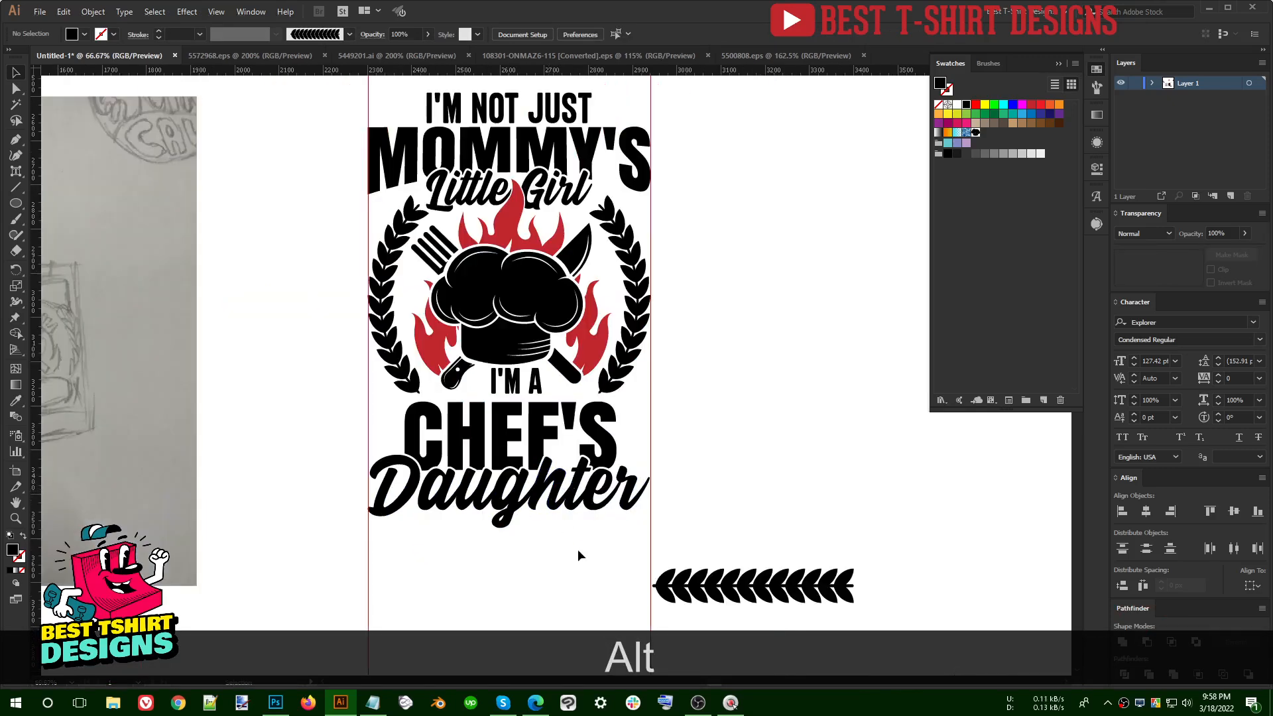
Step: Center "I'M A" horizontally on "MOMMY'S"
click(520, 381)
shift+click(523, 141)
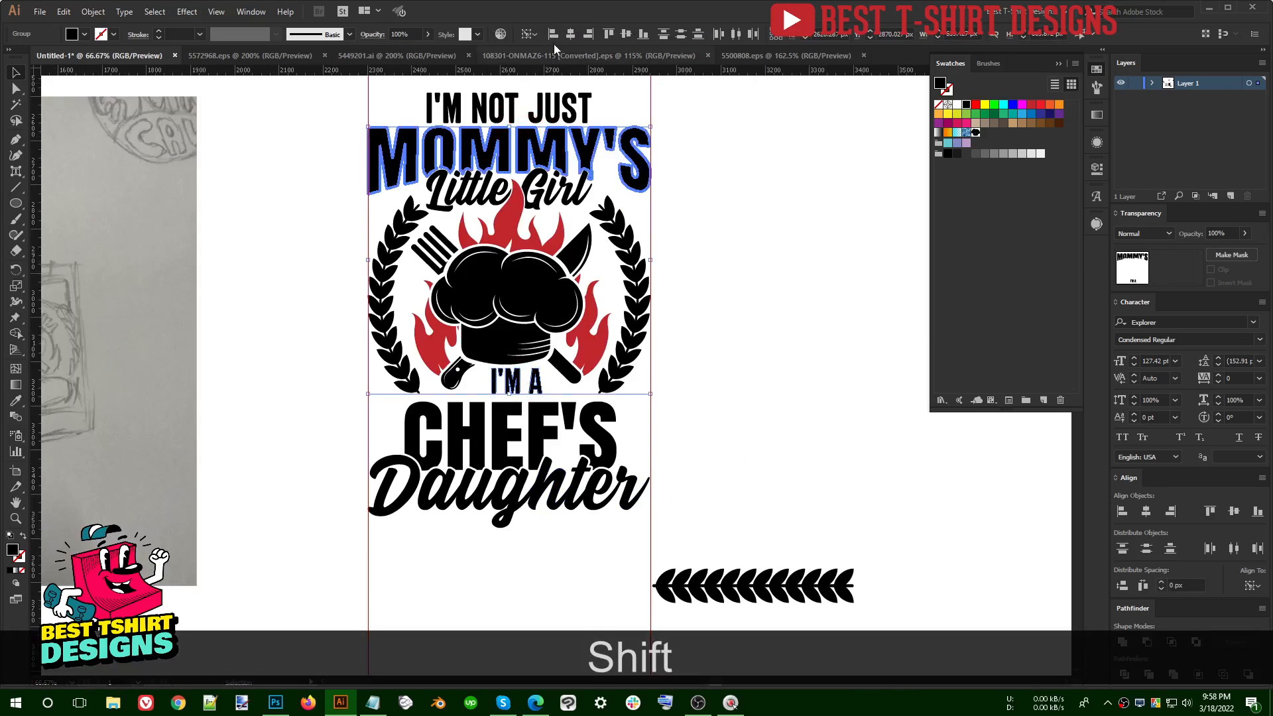
click(756, 371)
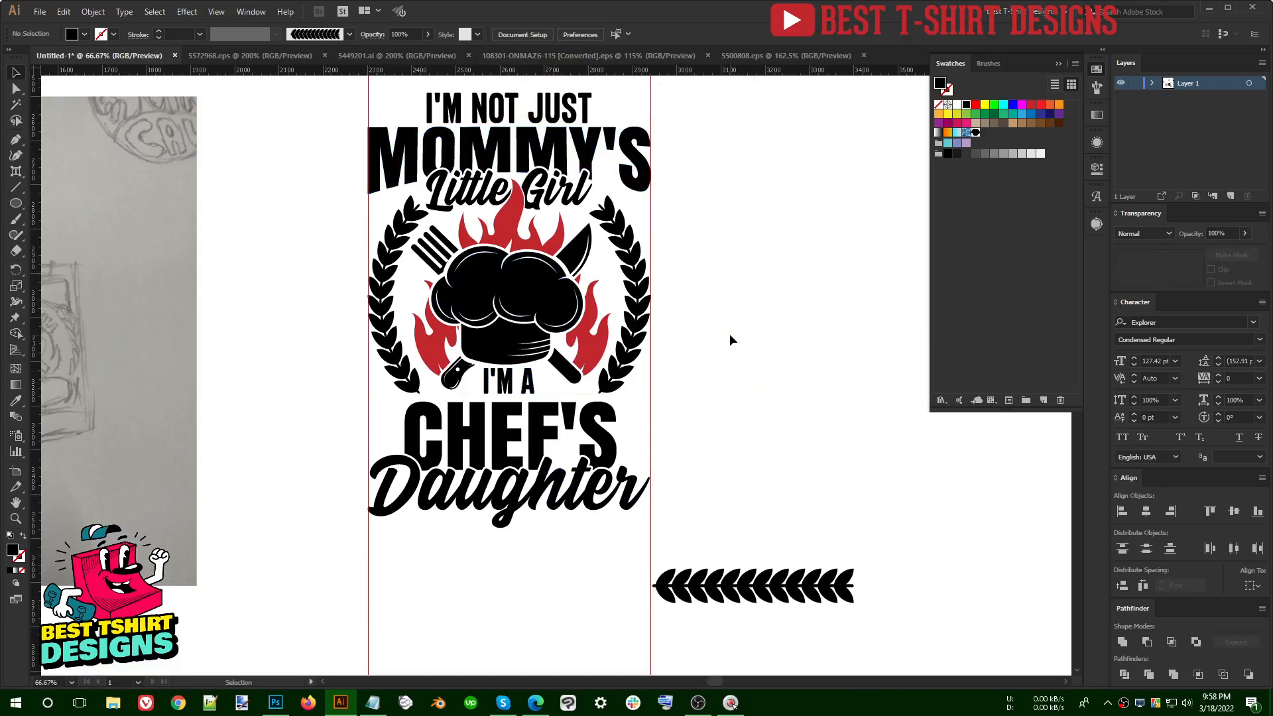
Step: Move the spare pair of leaves down beside the T-shirt design
scroll(729, 335, up, 1)
scroll(729, 335, up, 1)
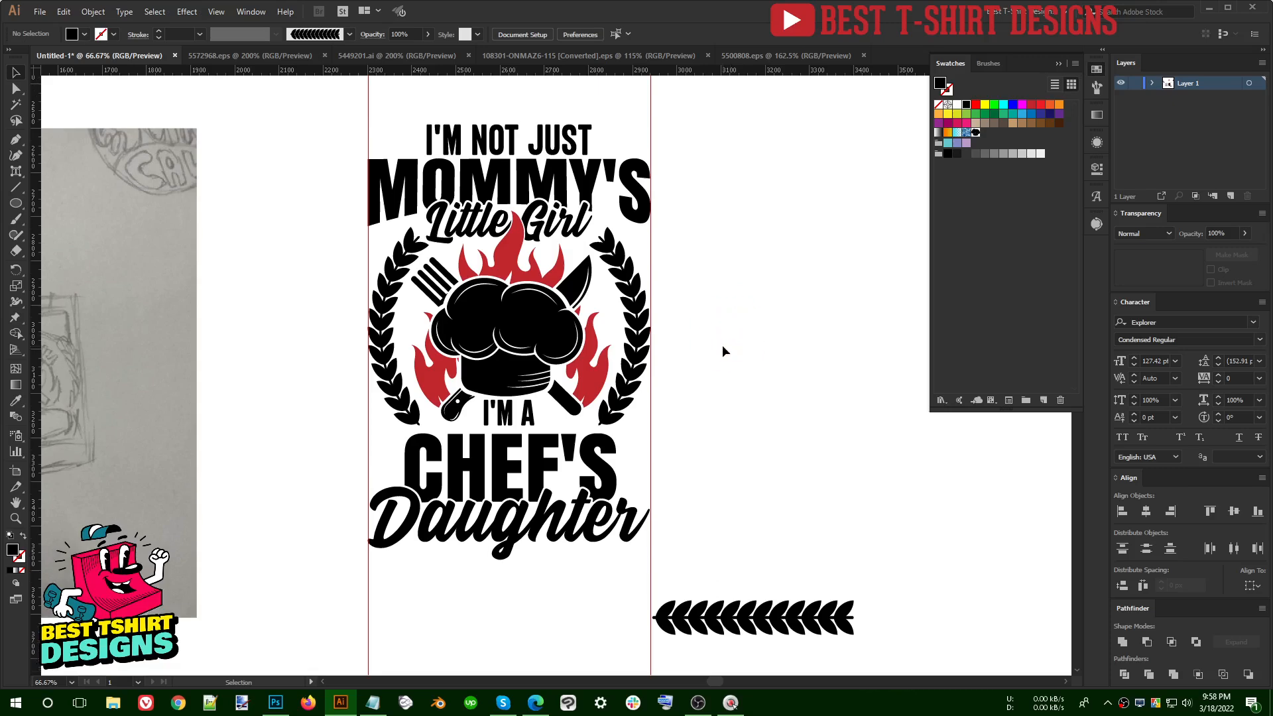
alt+scroll(721, 345, down, 1)
scroll(694, 228, up, 2)
drag(755, 151, 746, 353)
Step: Look through the open flame, chef badge and chef logo documents for further artwork, and return to the T-shirt design
click(647, 55)
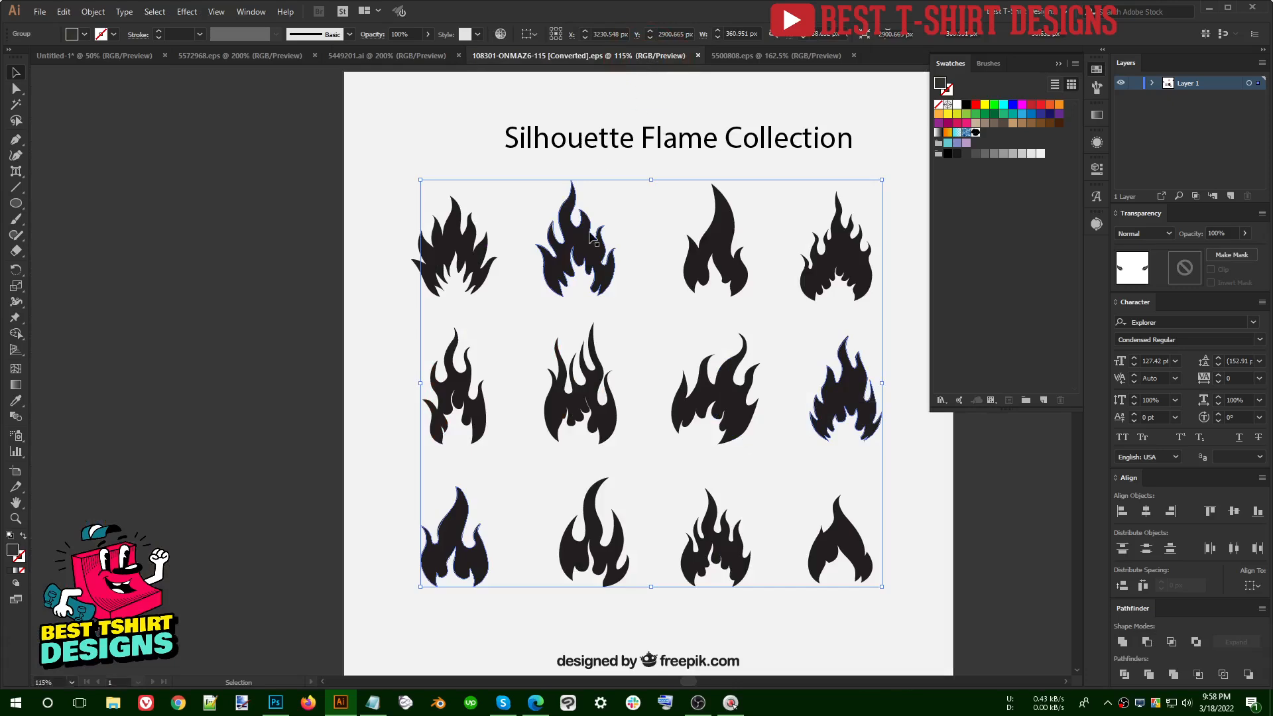
click(757, 56)
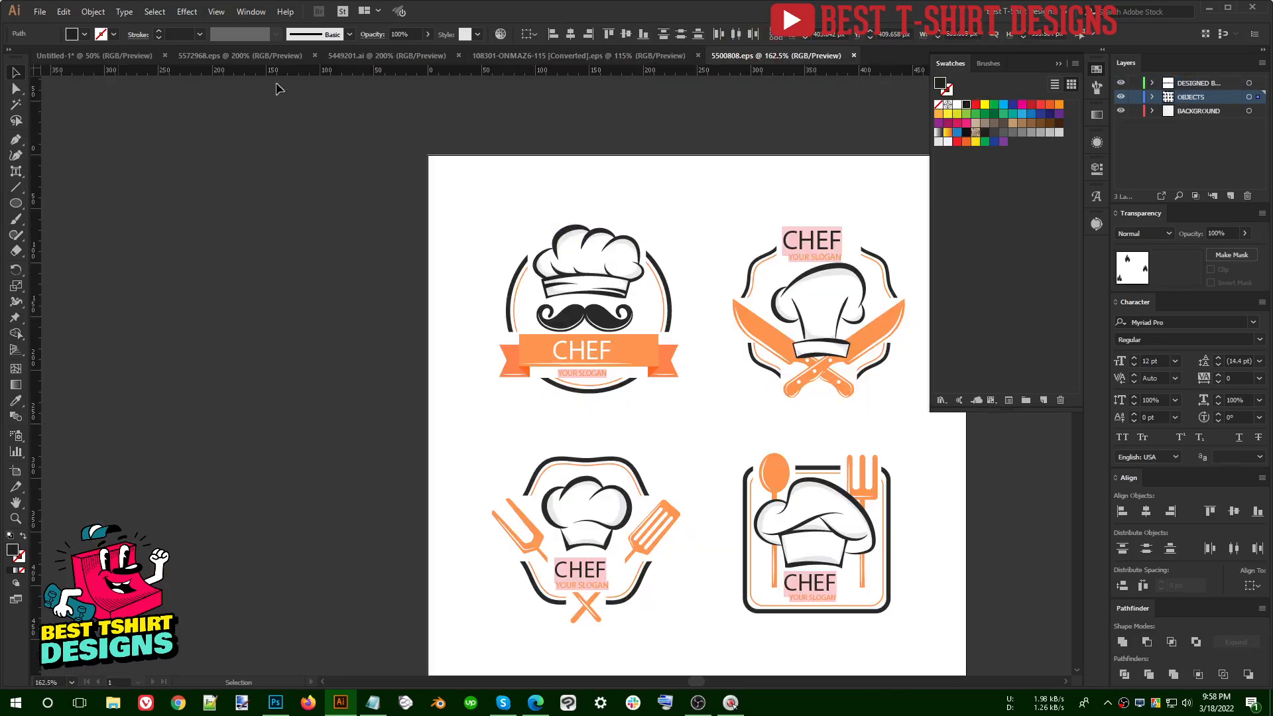
click(276, 55)
click(353, 57)
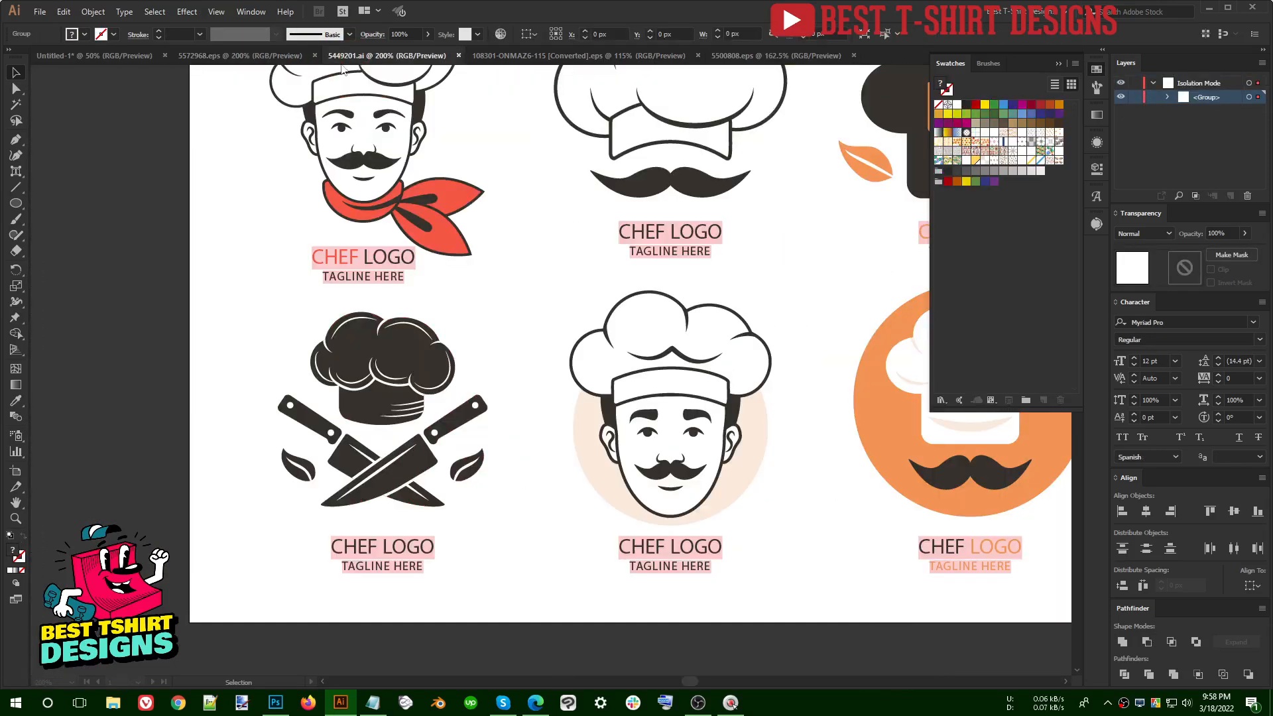
click(467, 457)
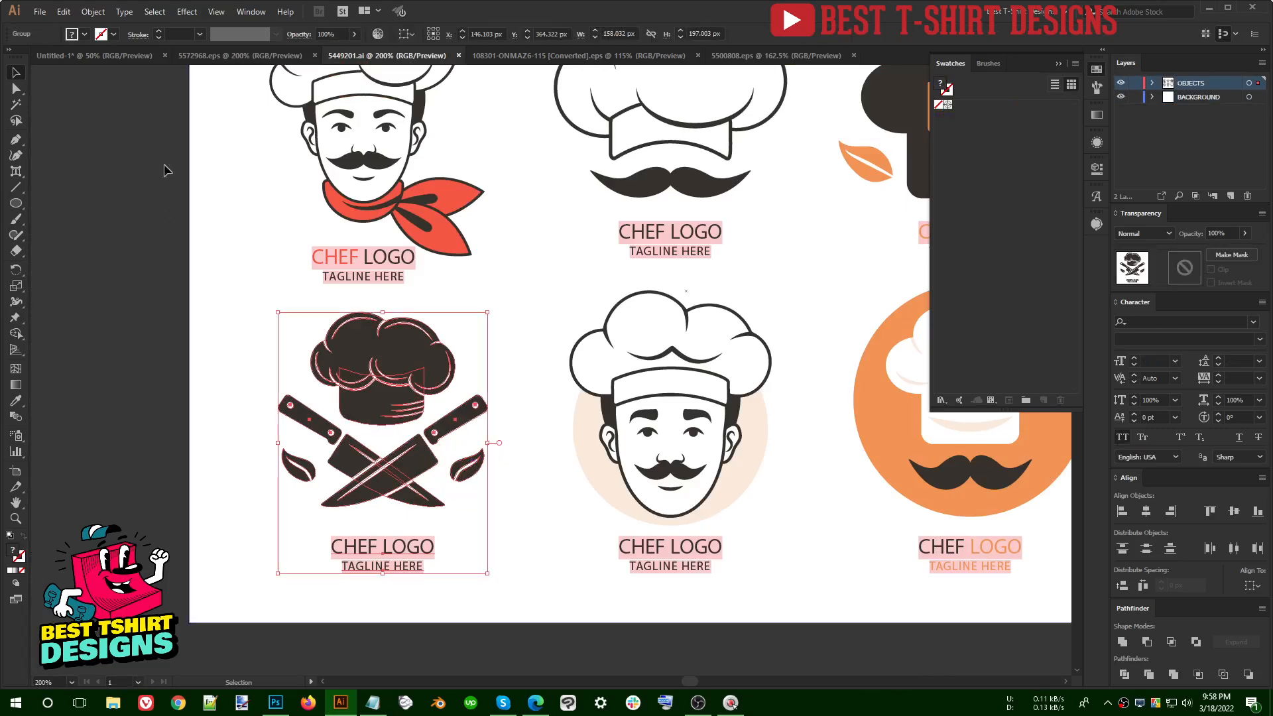
click(112, 59)
Step: Move the pair of leaves down level with "CHEF'S" and ungroup it
click(713, 435)
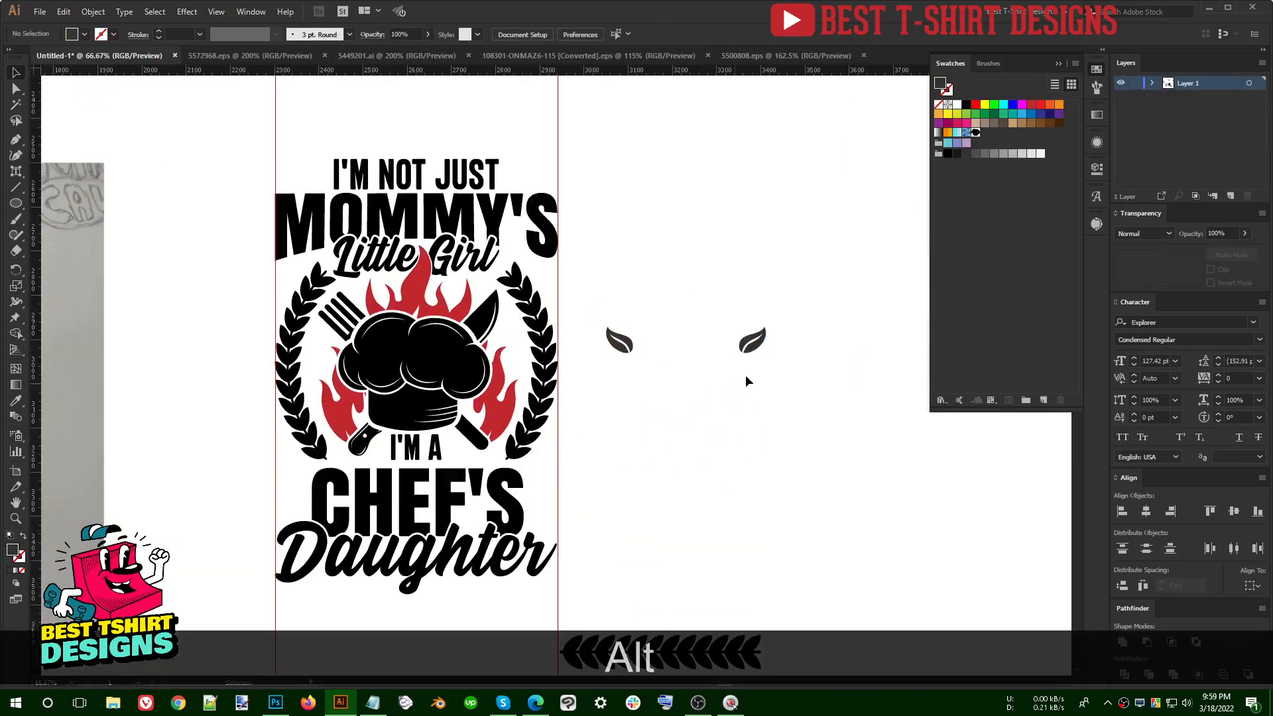
drag(761, 345, 743, 491)
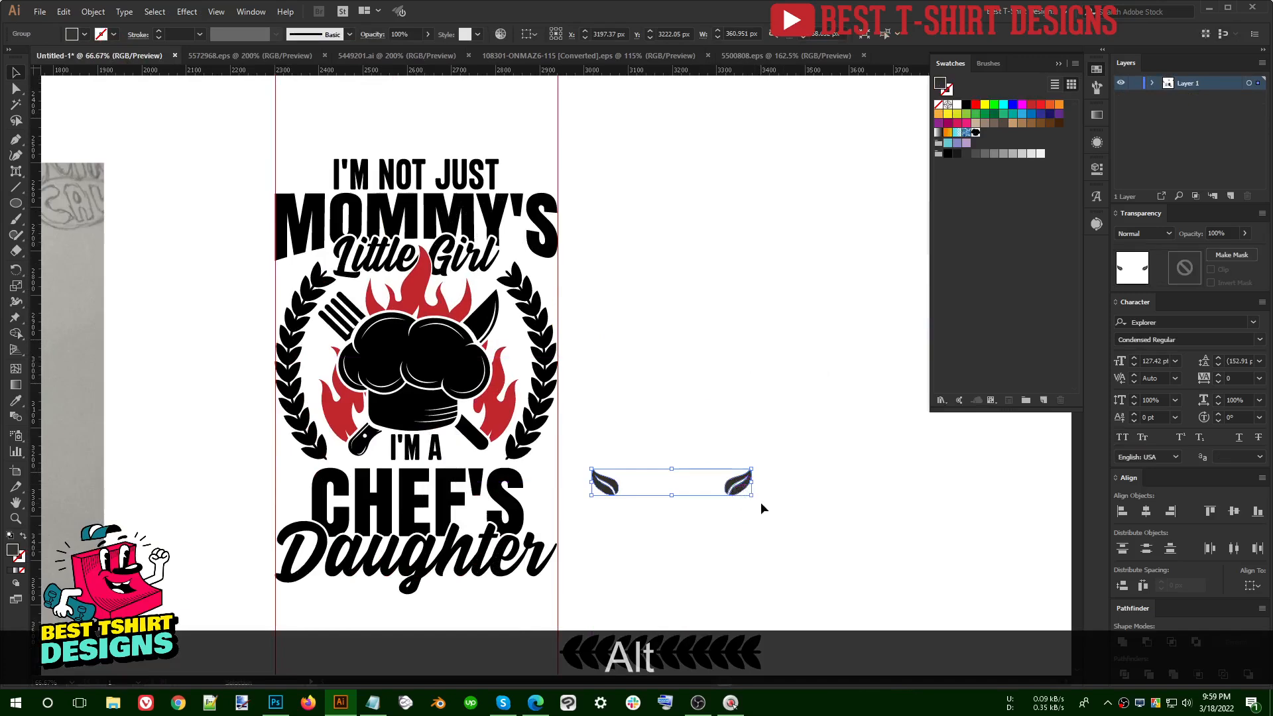
right_click(740, 496)
click(775, 390)
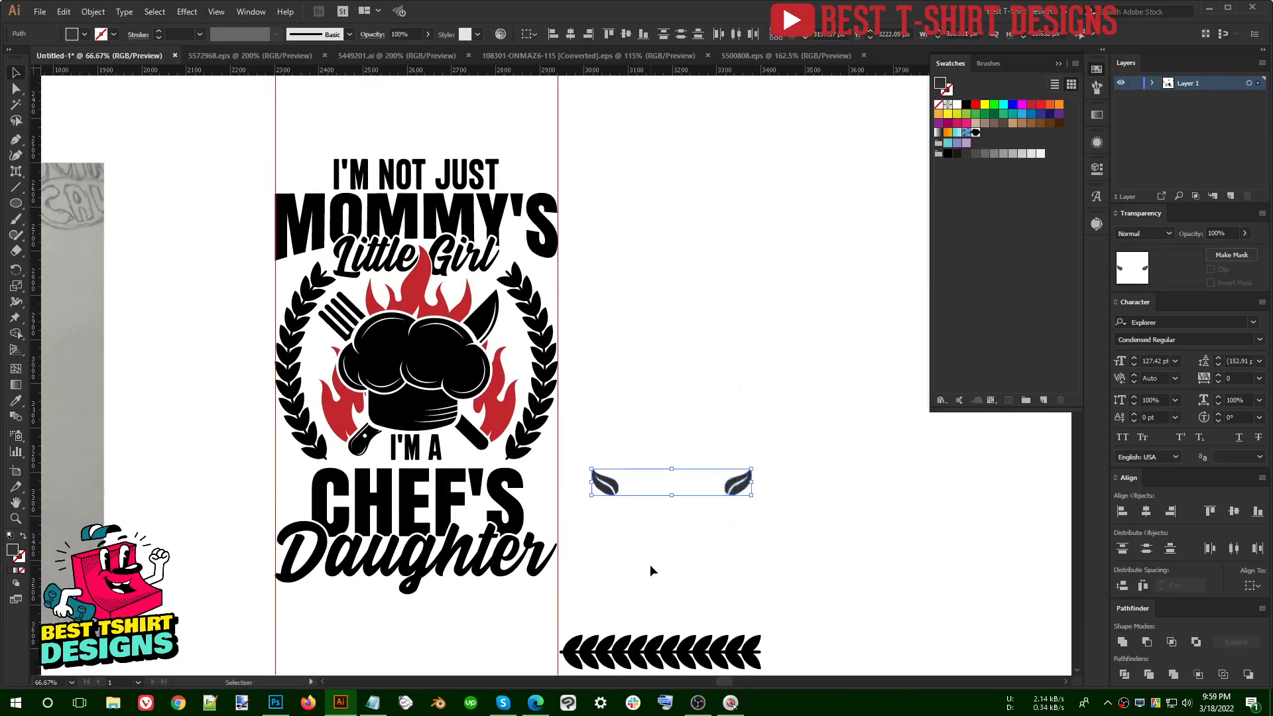
click(650, 571)
Step: Place the right leaf between the "S" of "CHEF'S" and the right guide, enlarge it and rotate it nearly upright
scroll(718, 568, up, 2)
drag(955, 460, 660, 407)
scroll(698, 495, up, 2)
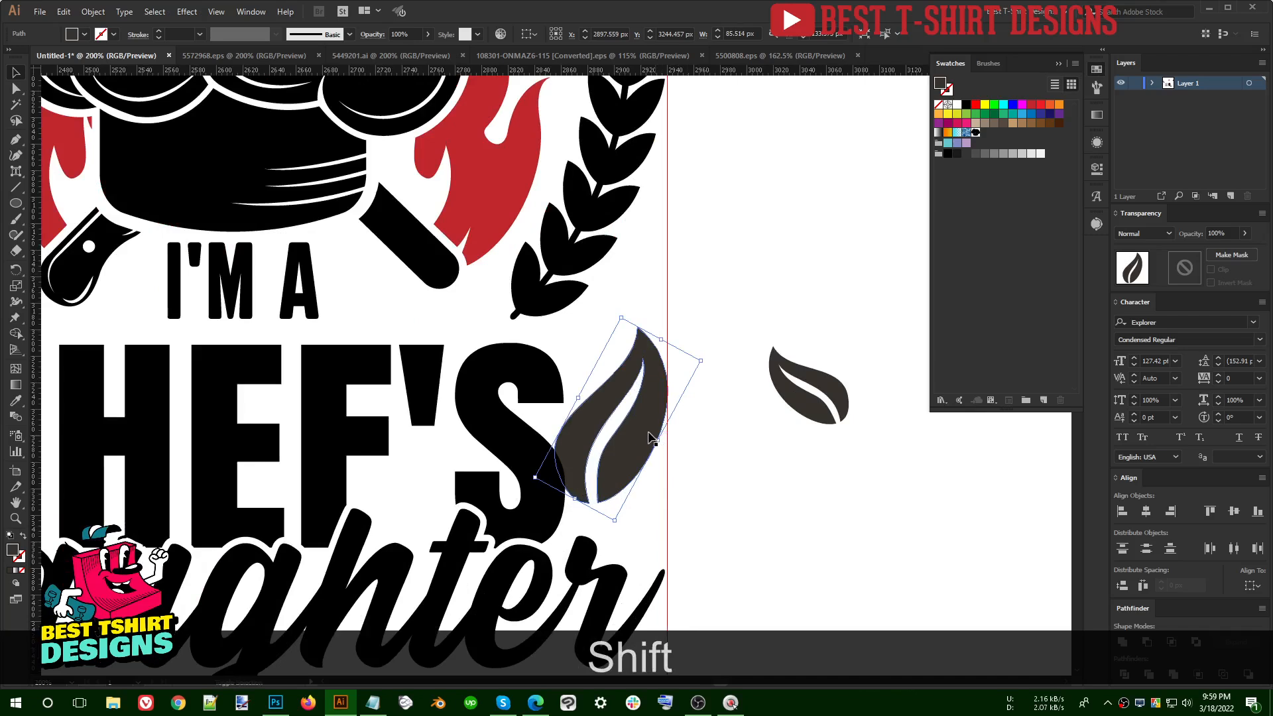
shift+click(651, 441)
click(651, 443)
drag(656, 441, 650, 401)
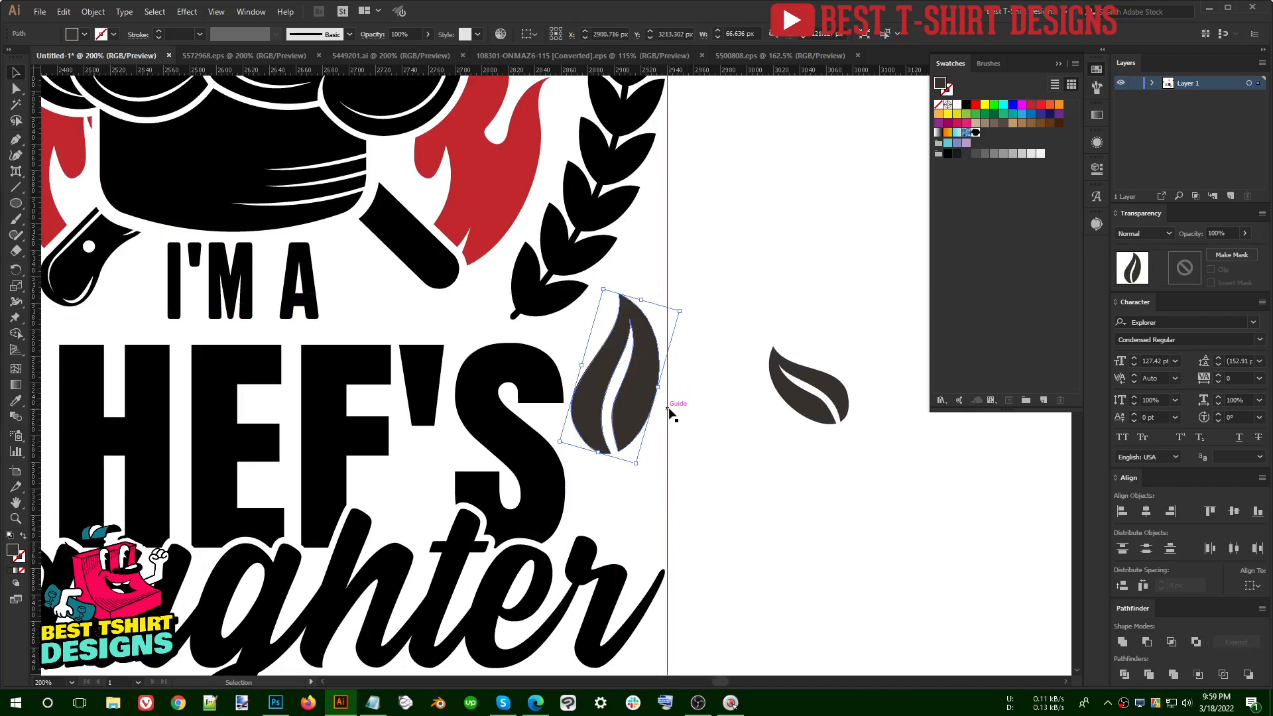
Step: Reset the leaf's bounding box by uniting it, and scale it proportionally to about 72 px wide so that it reaches the right guide
click(1126, 646)
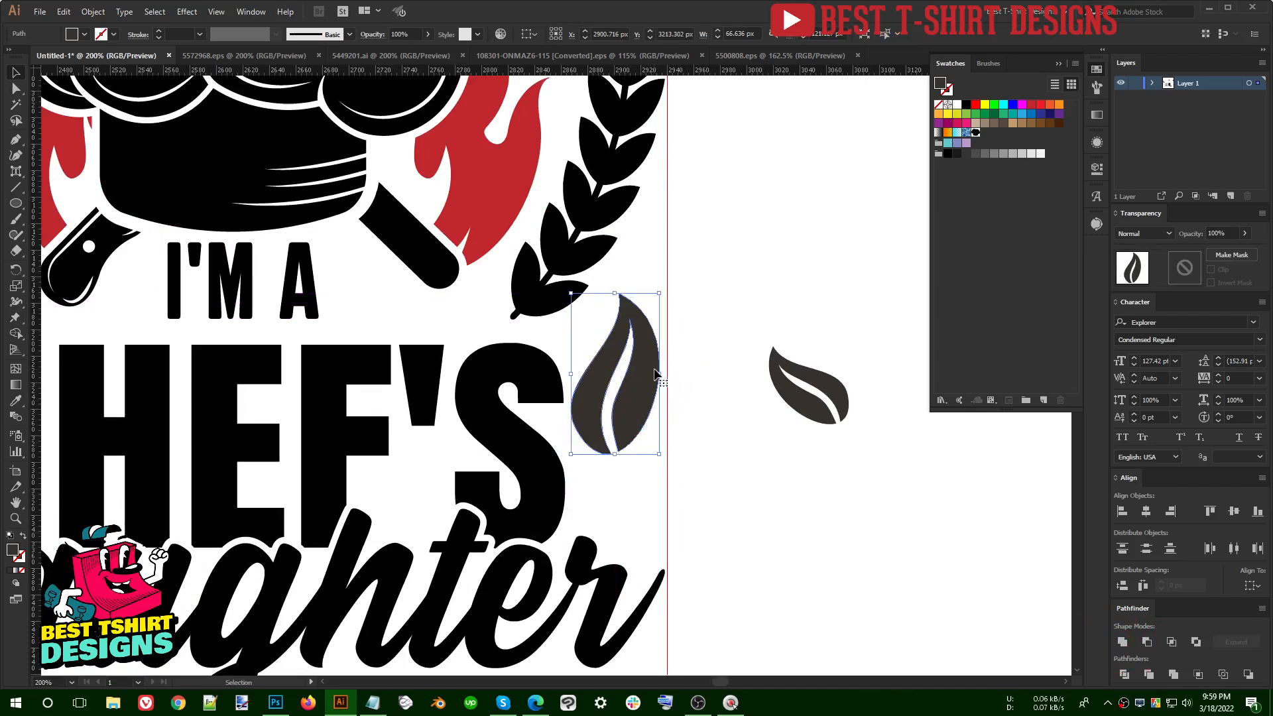
drag(656, 374, 668, 375)
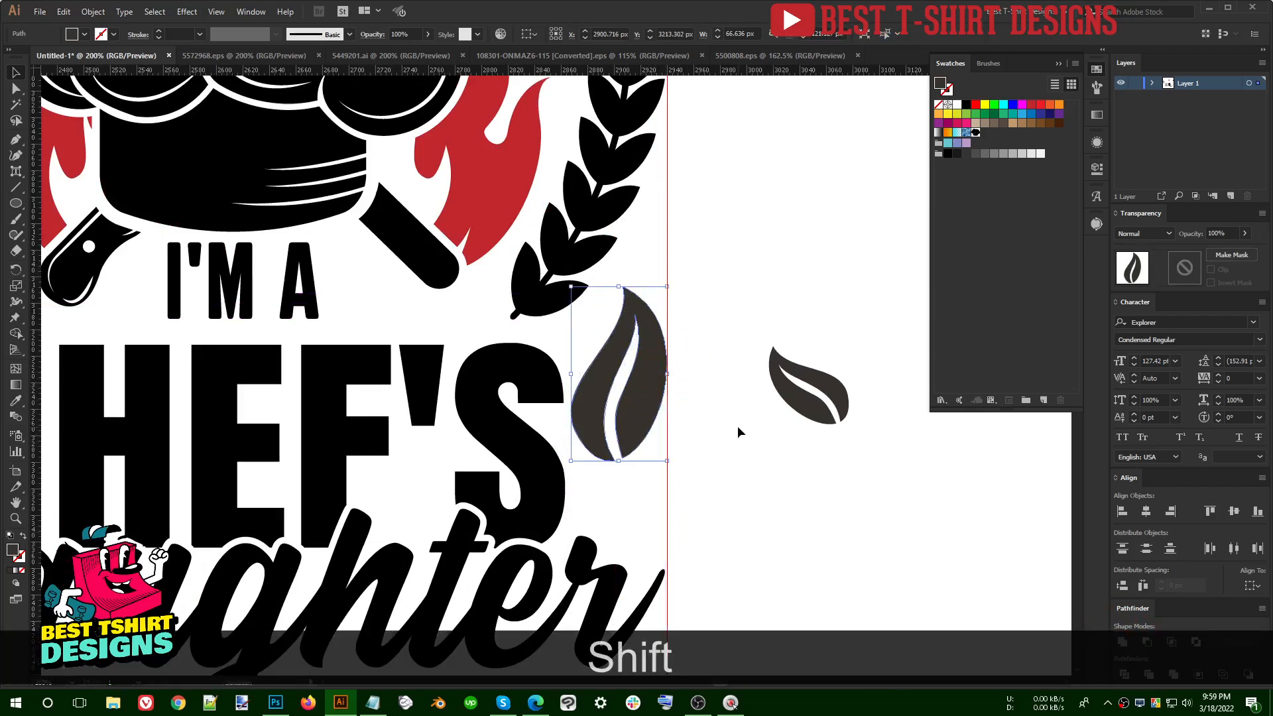
scroll(749, 444, down, 2)
Step: Fill the leaf beside "CHEF'S" with black
drag(661, 423, 661, 423)
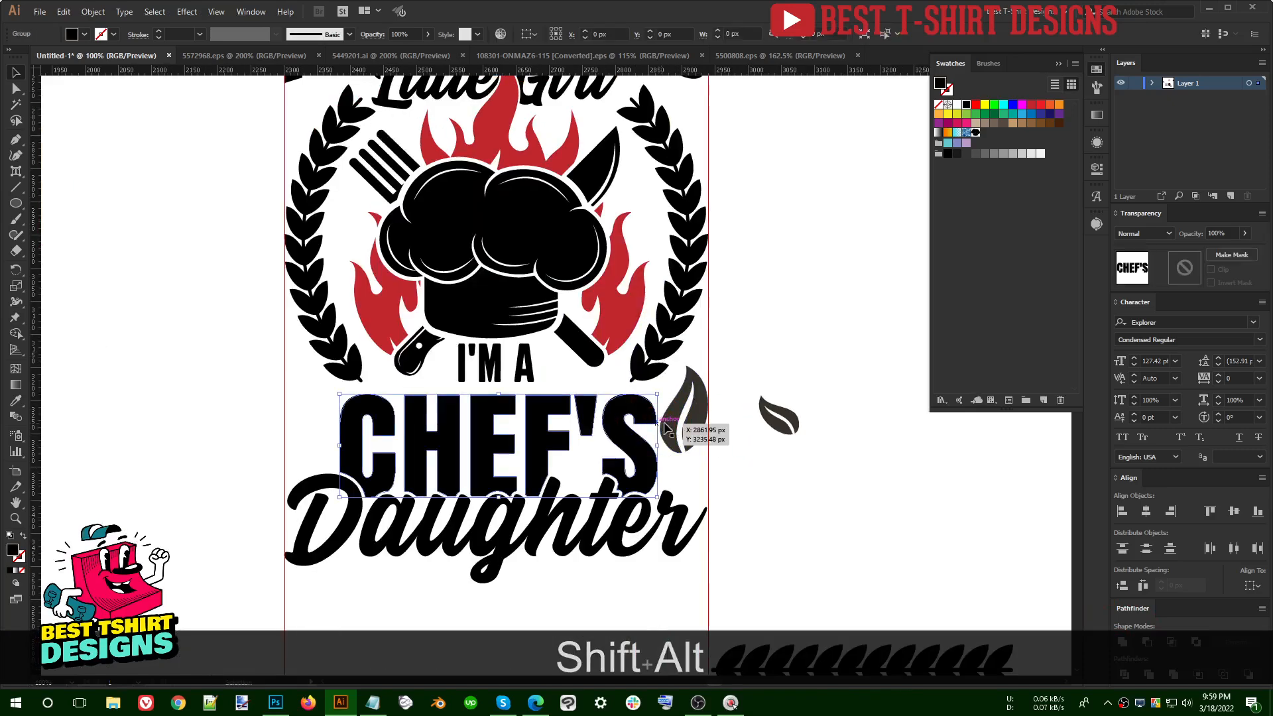
click(667, 422)
click(965, 104)
click(881, 364)
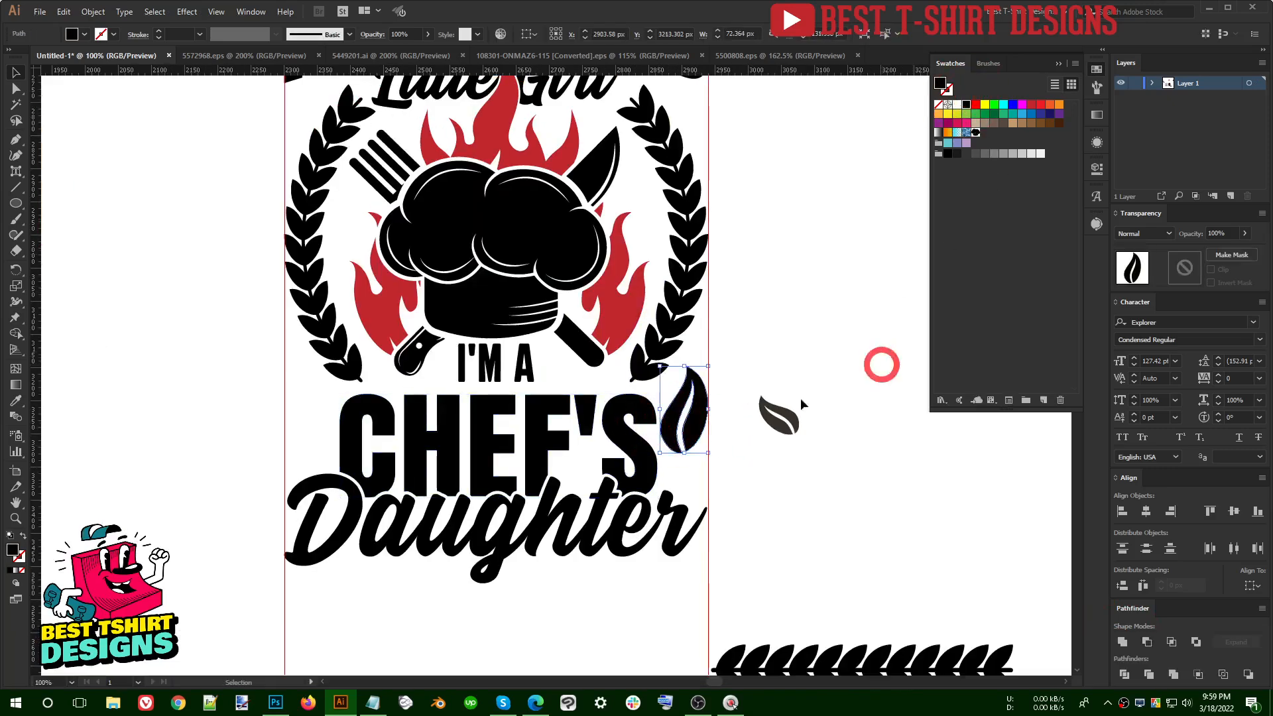
Step: Duplicate the black leaf to the left side of "CHEF'S" and mirror the copy horizontally
drag(683, 421, 293, 432)
key(ctrl+alt+r)
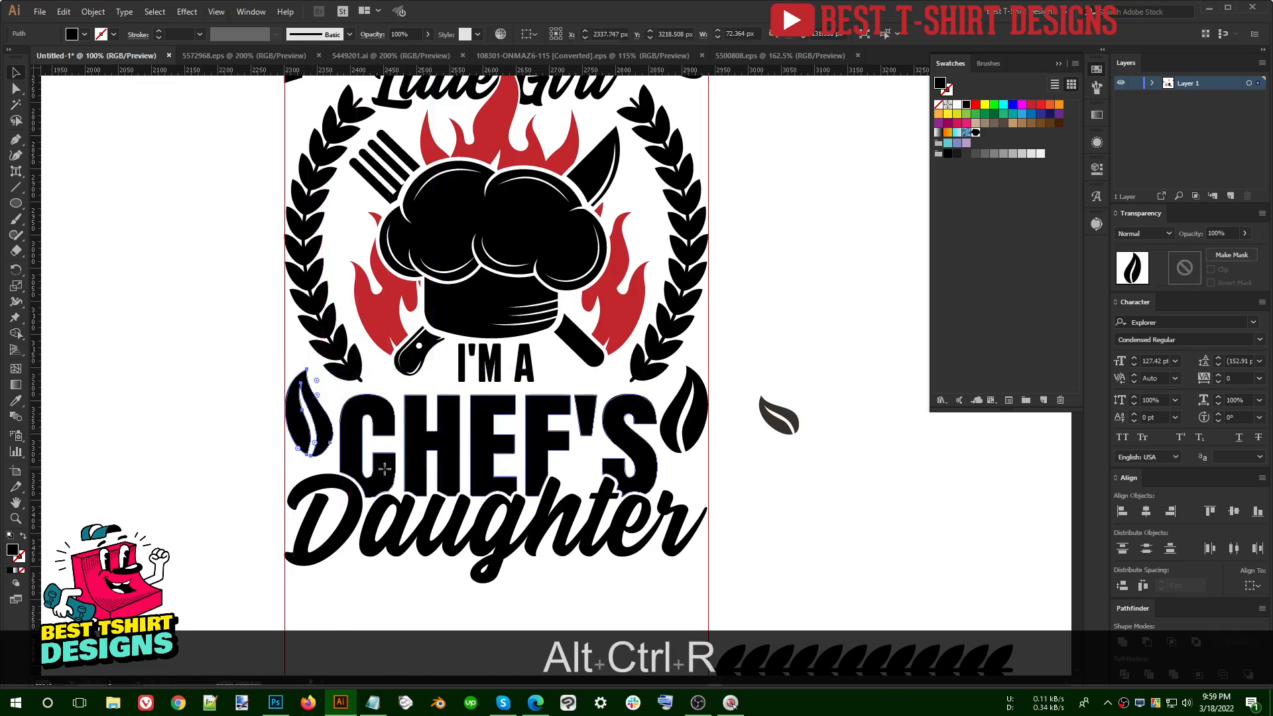
click(134, 213)
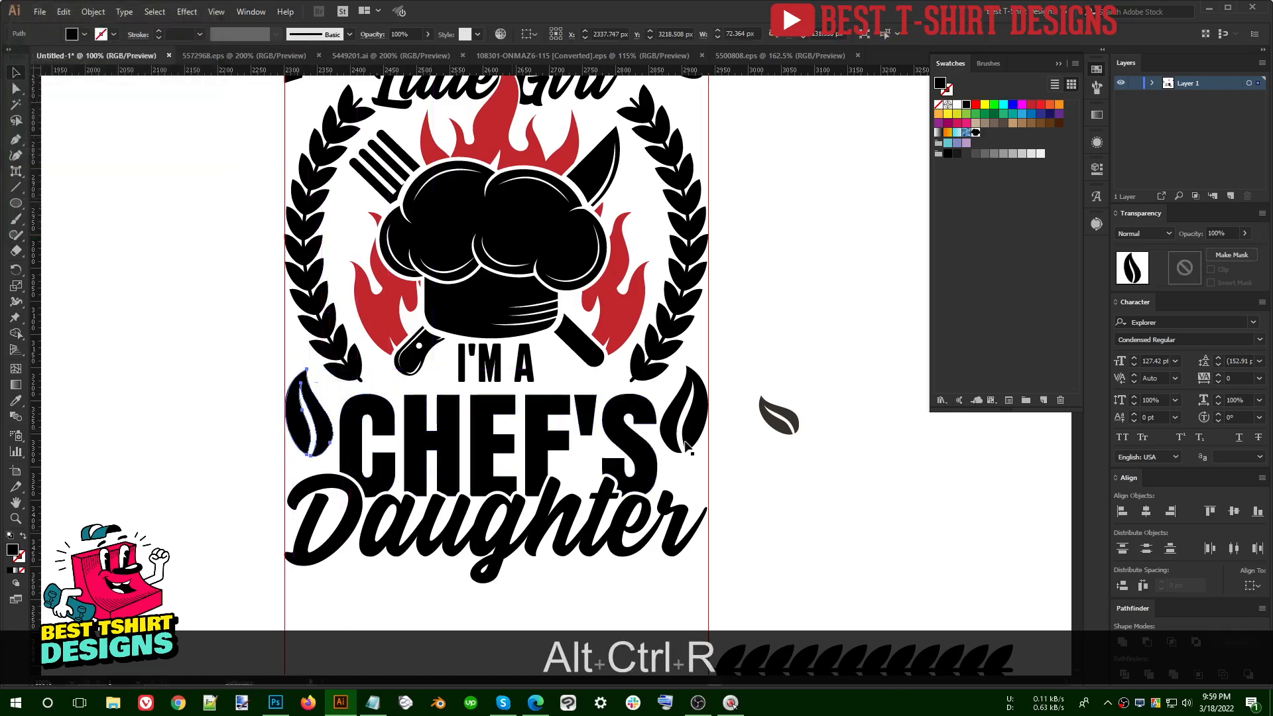
Step: Align the left leaf's vertical center to the right leaf and group the two leaves
shift+click(700, 425)
click(700, 425)
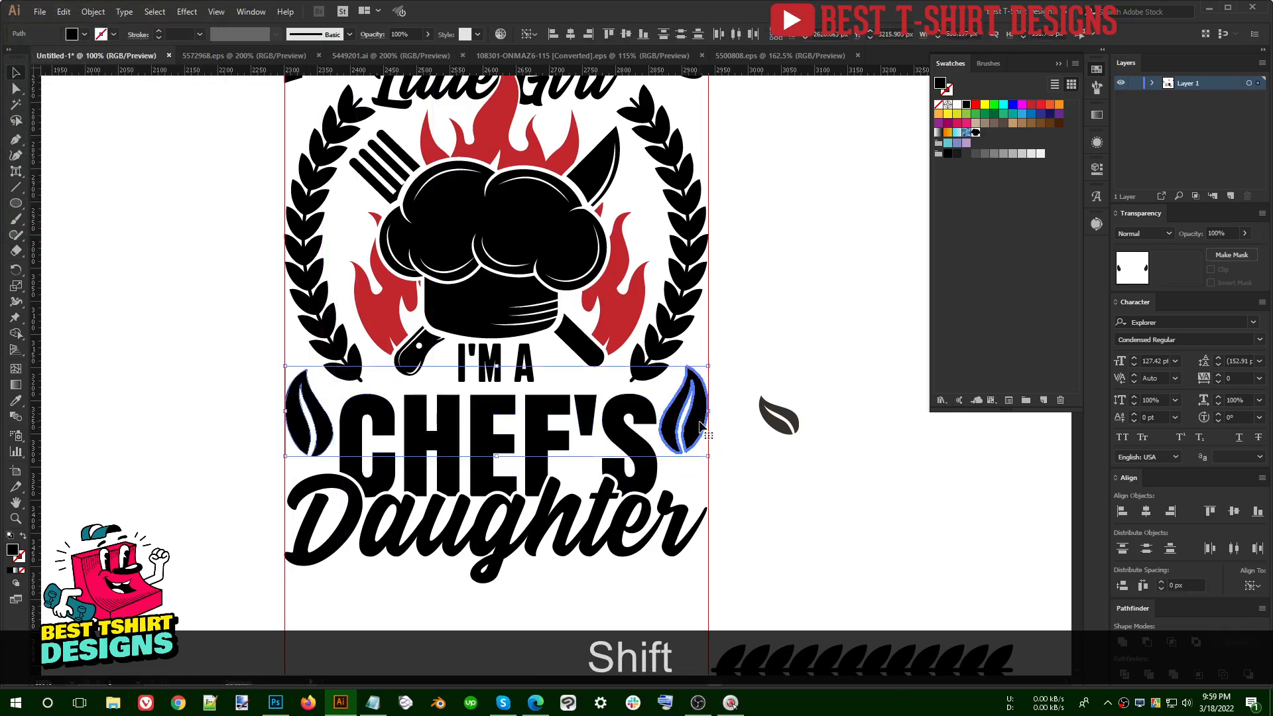
click(627, 35)
key(ctrl+g)
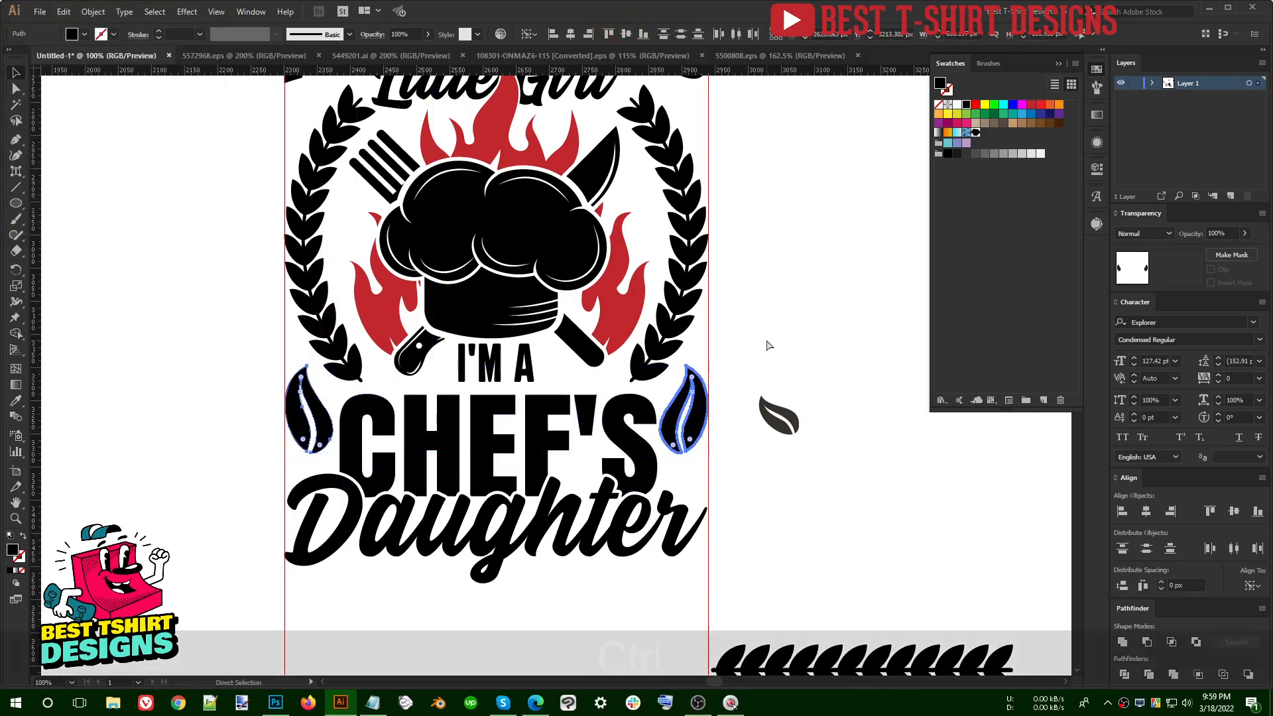
scroll(766, 339, up, 2)
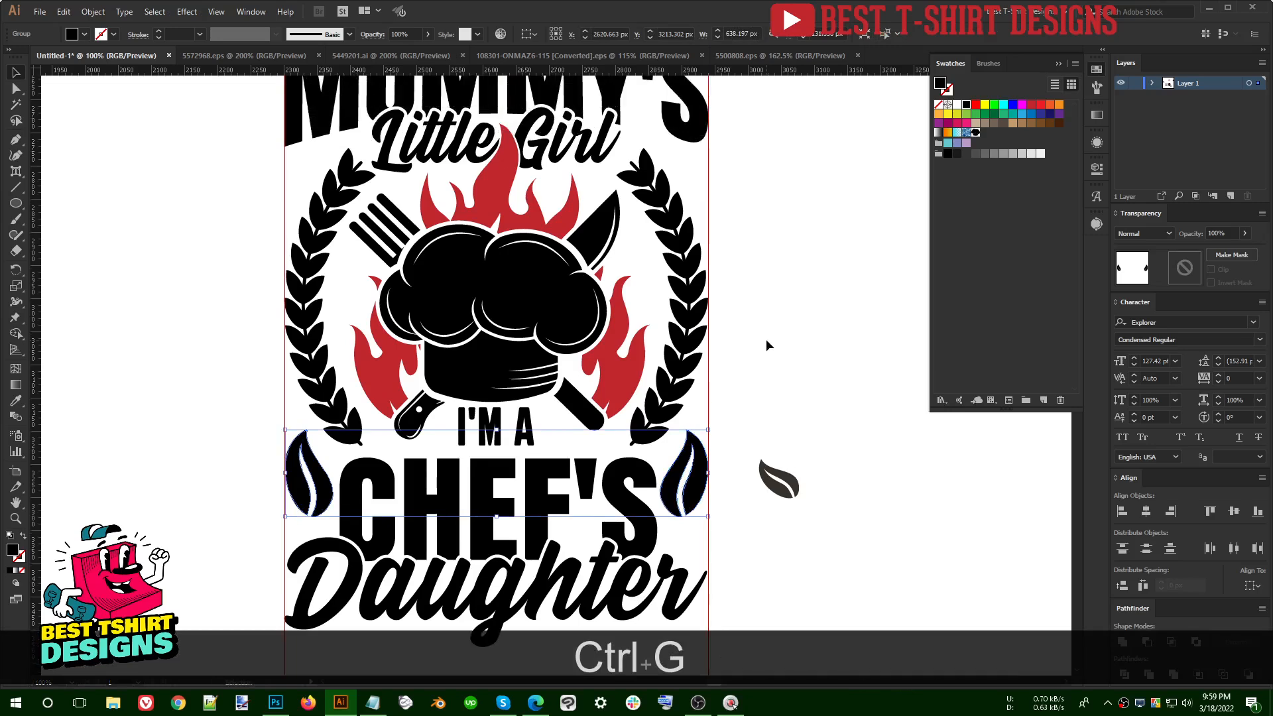
Step: Center the leaf group horizontally on "MOMMY'S"
shift+click(580, 100)
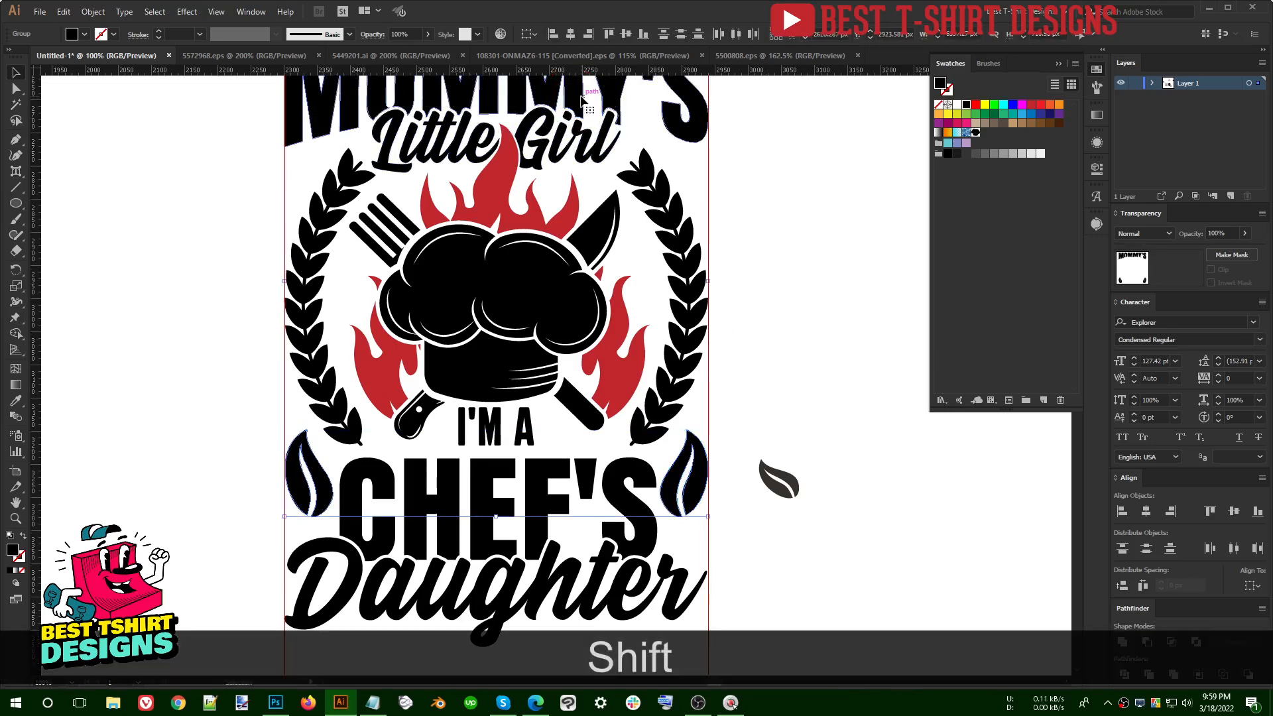
click(581, 99)
click(566, 35)
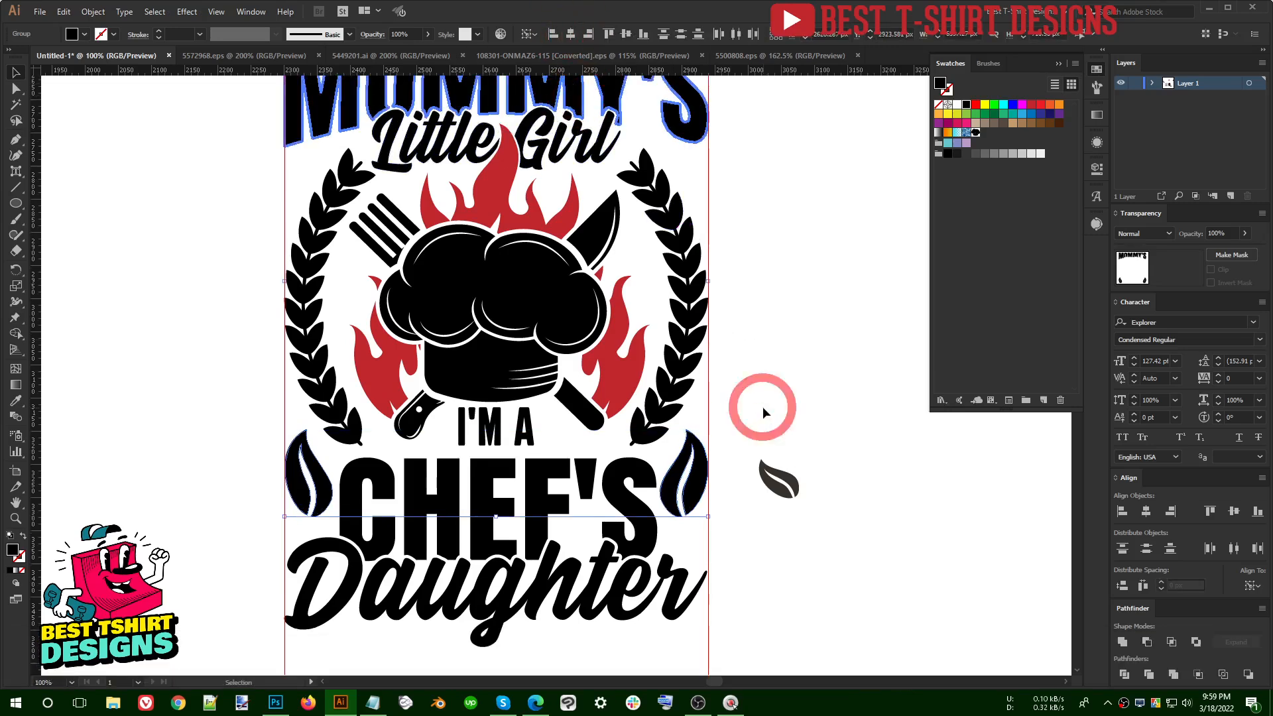
click(762, 407)
scroll(763, 407, down, 1)
Step: Move the leaf group beside "CHEF'S" down 20 px
click(697, 472)
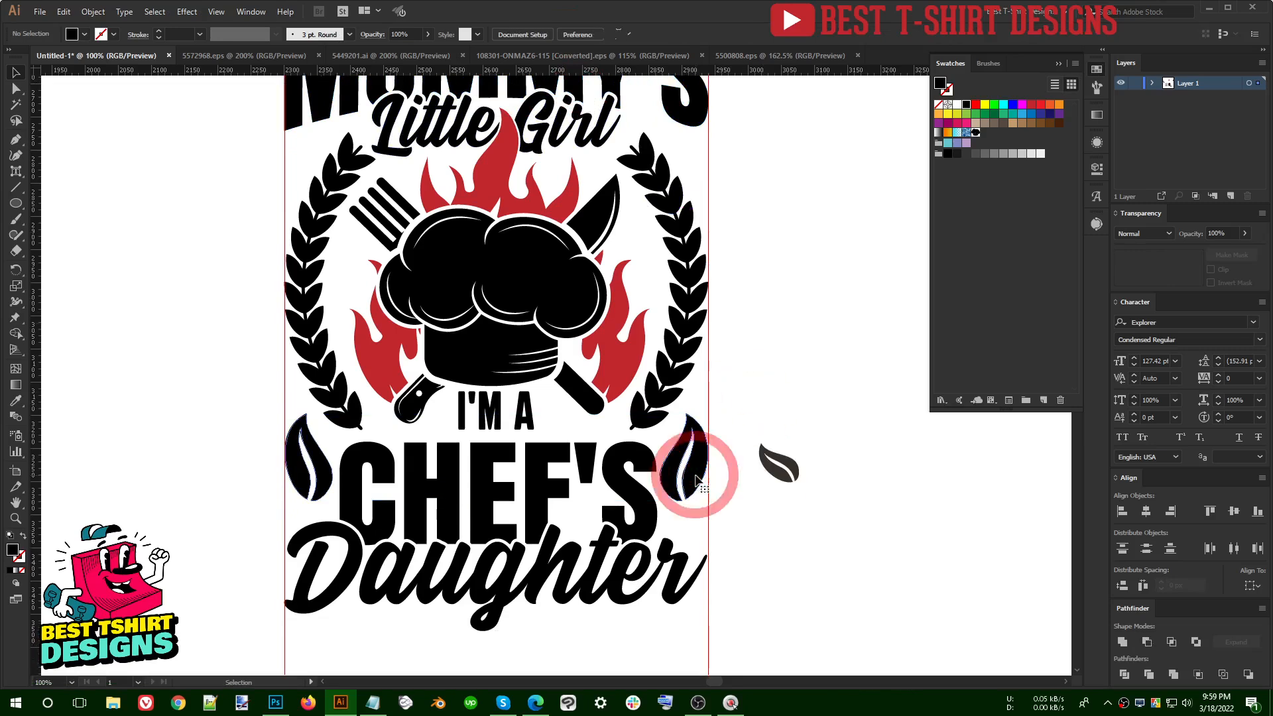
key(shift+Down)
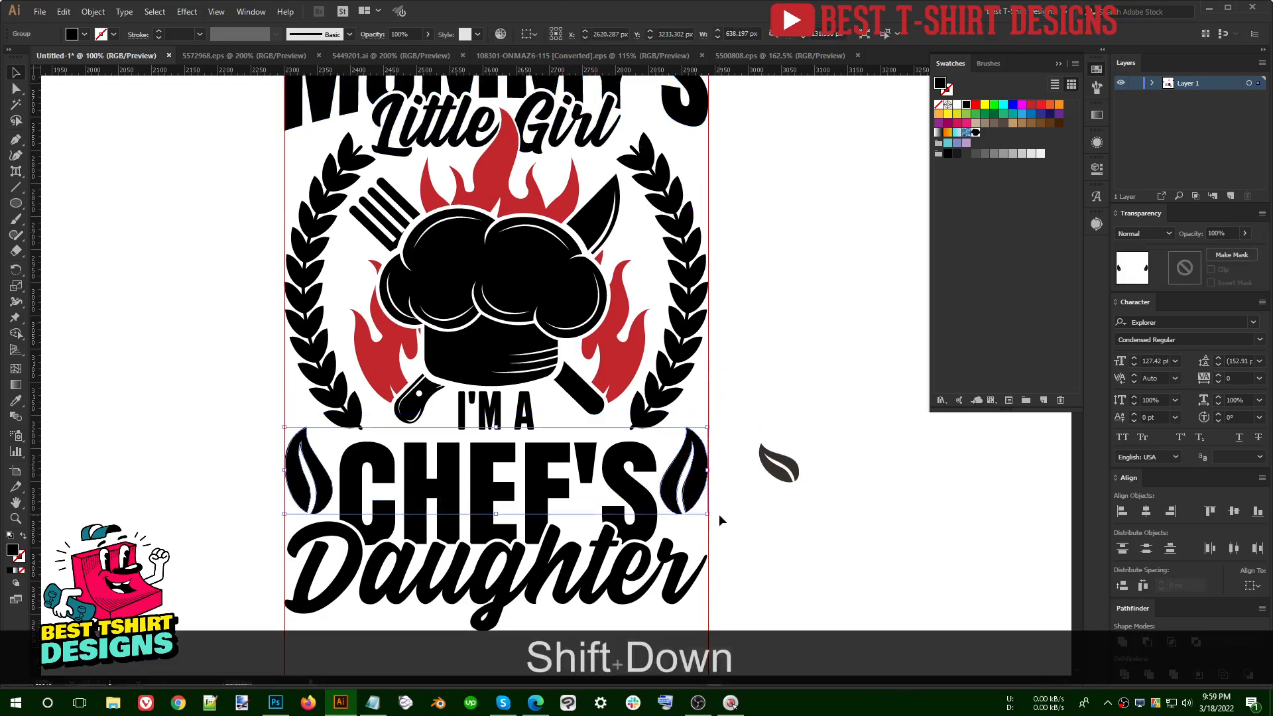
click(745, 525)
scroll(745, 525, up, 5)
scroll(745, 525, down, 5)
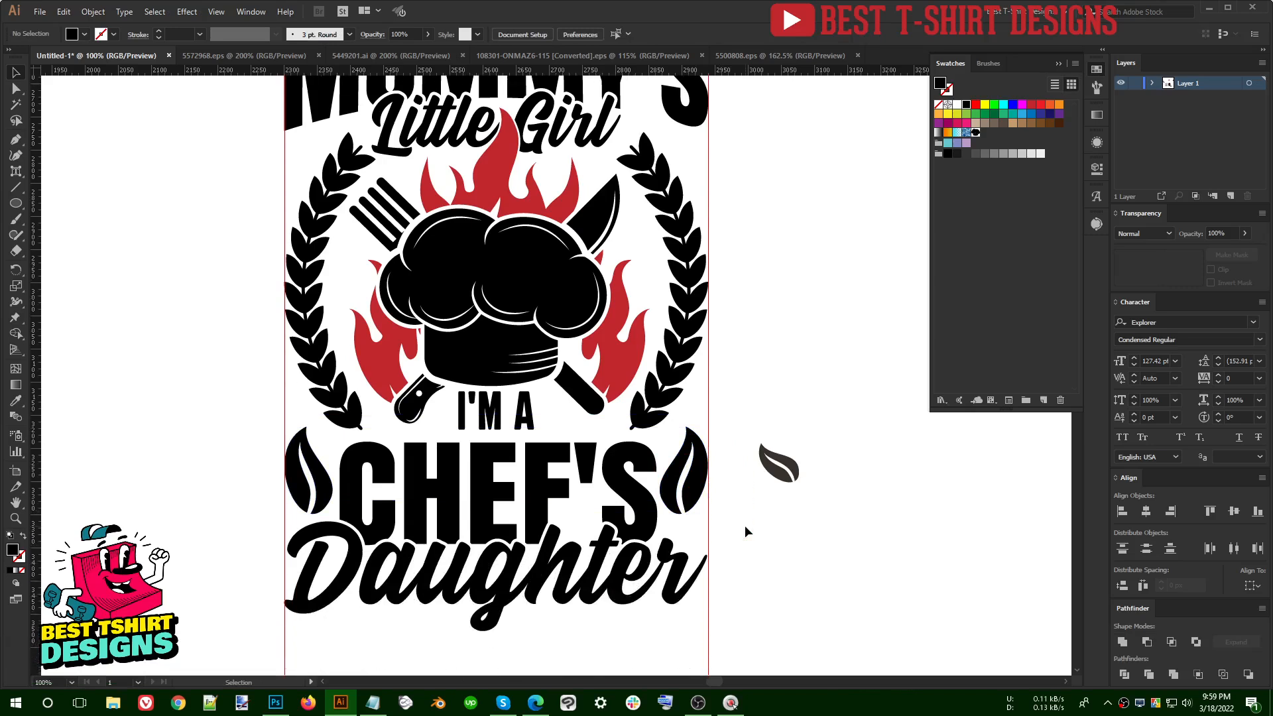
Step: Place the spare dark leaf below the "S" of "MOMMY'S" above the right laurel and fill it black
scroll(777, 478, up, 3)
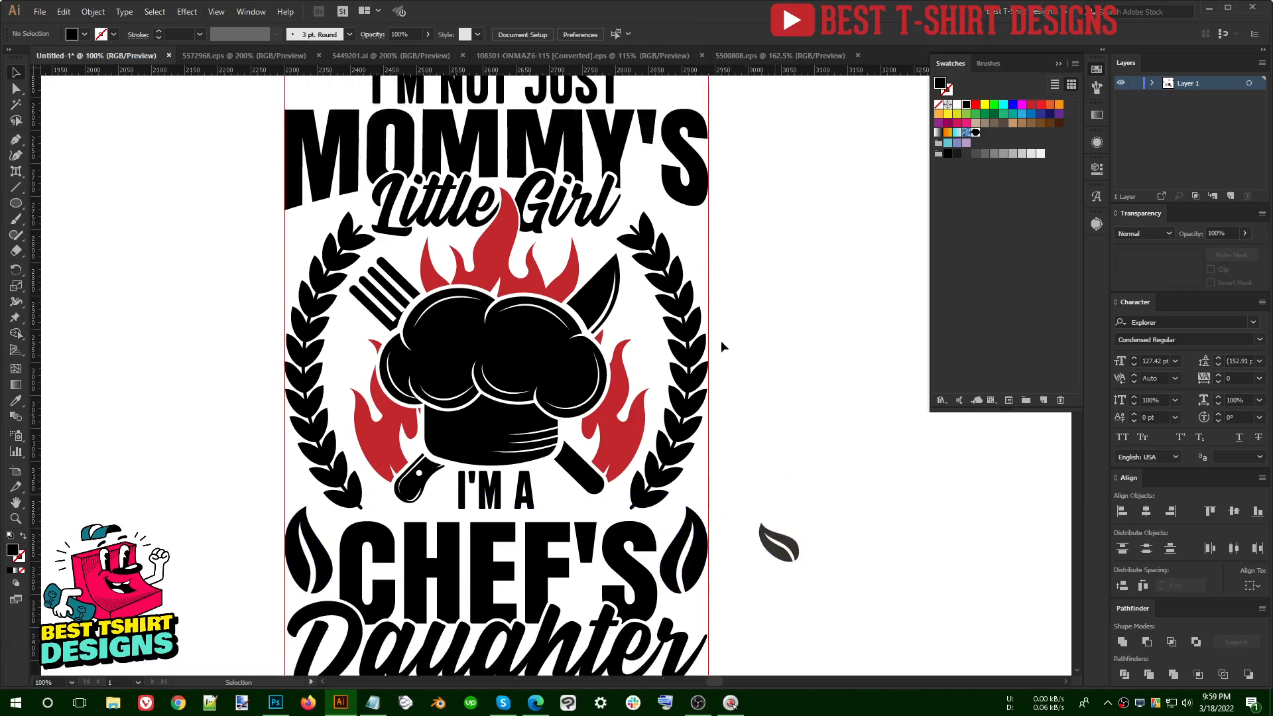
drag(786, 539, 692, 231)
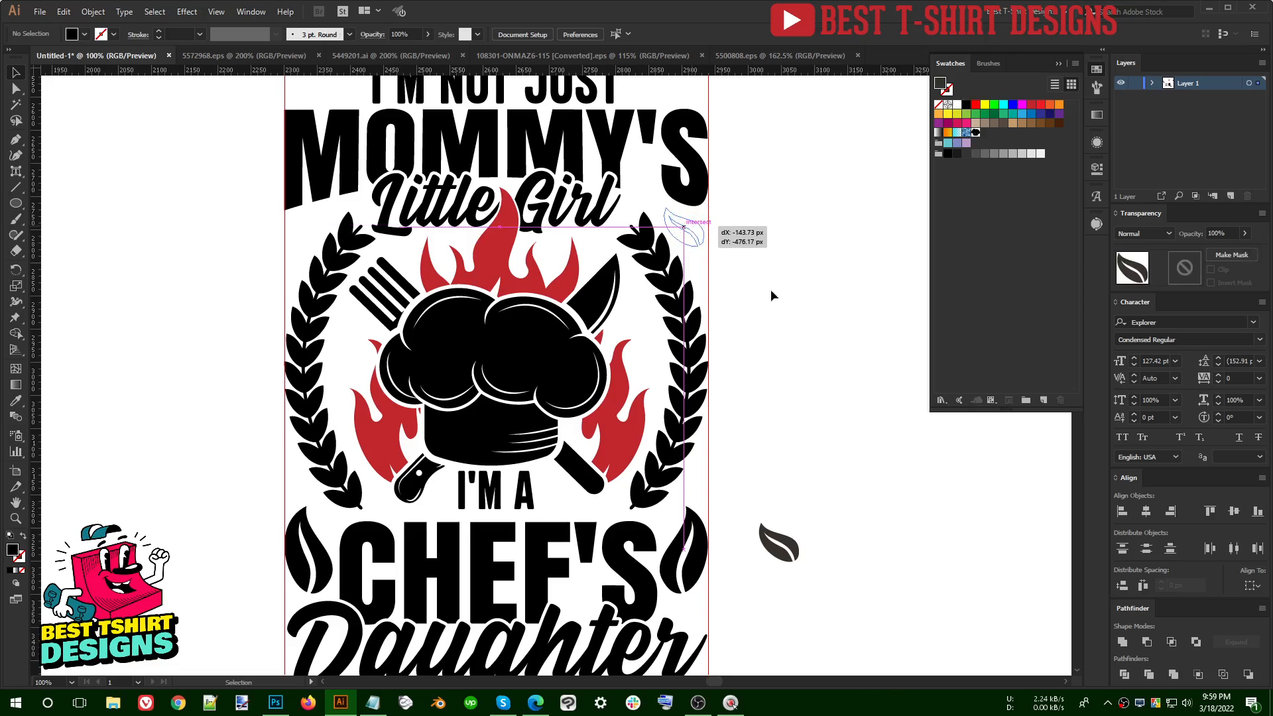
click(965, 105)
click(688, 253)
Step: Duplicate the upper right leaf above the left laurel and reflect the copy across the vertical axis
drag(690, 233, 316, 226)
key(alt+ctrl+r)
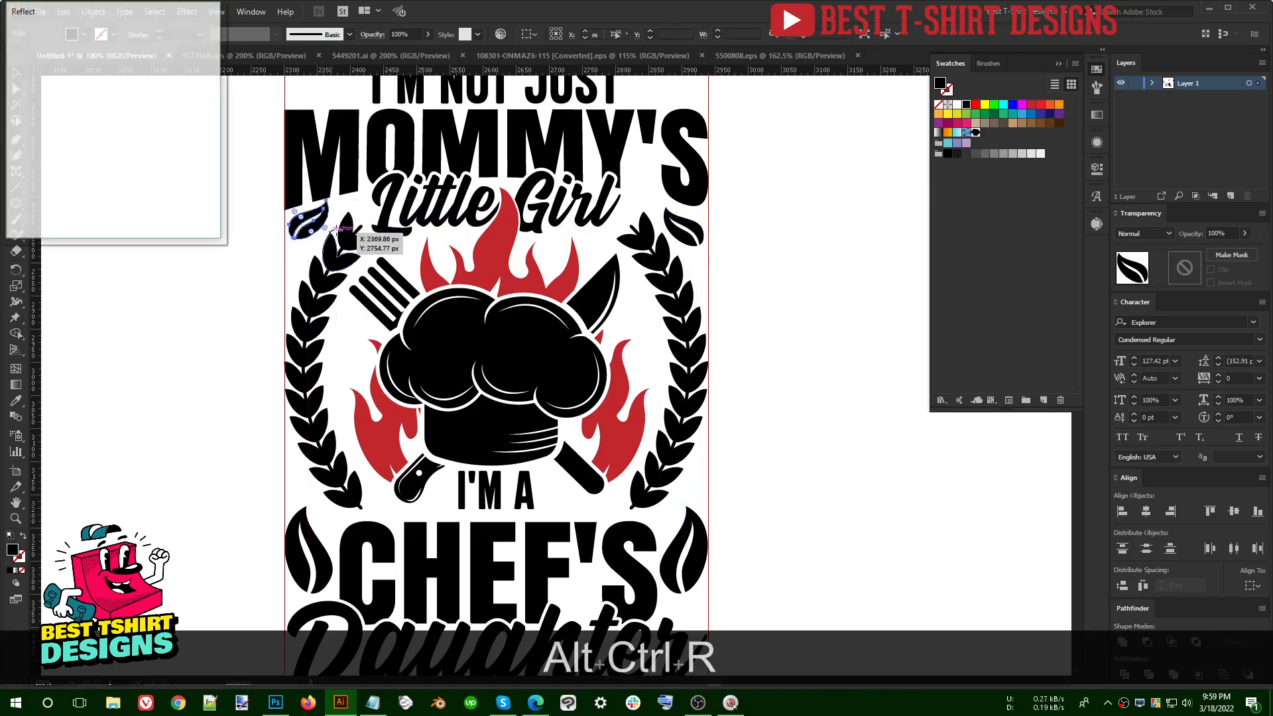
click(114, 212)
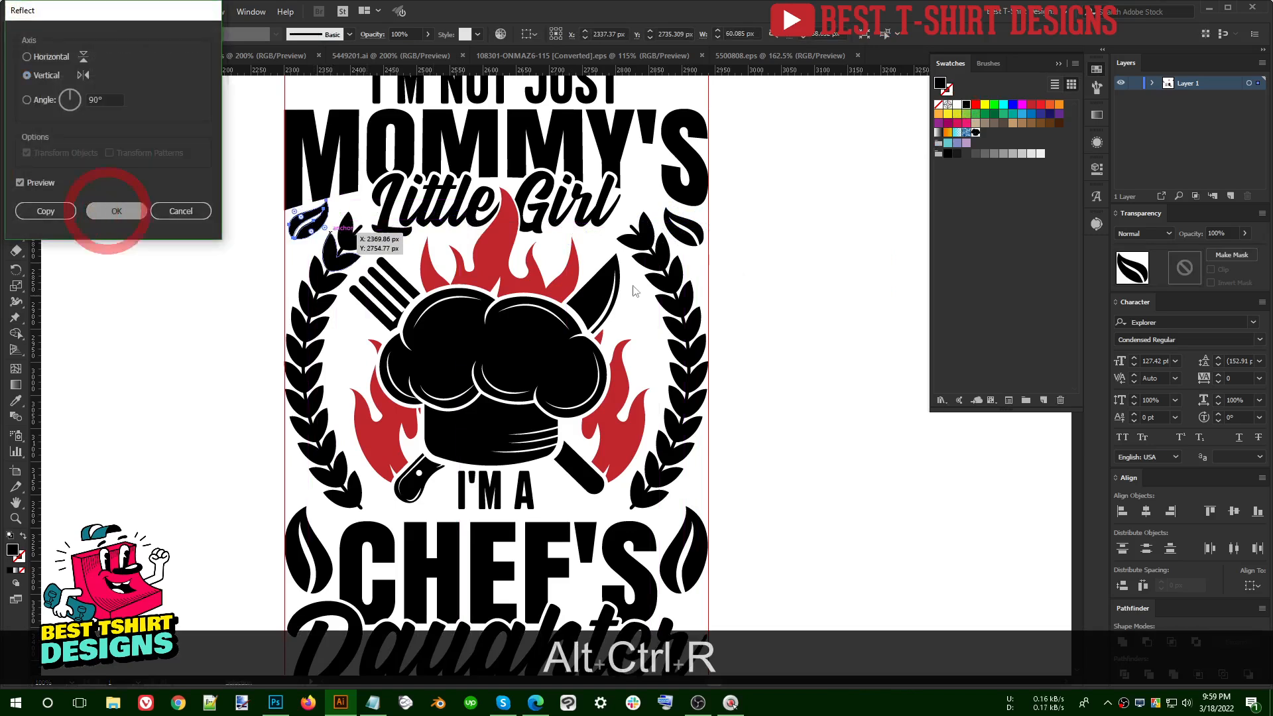
Step: Group the two leaves below "MOMMY'S" and center the group horizontally on that word
shift+click(683, 225)
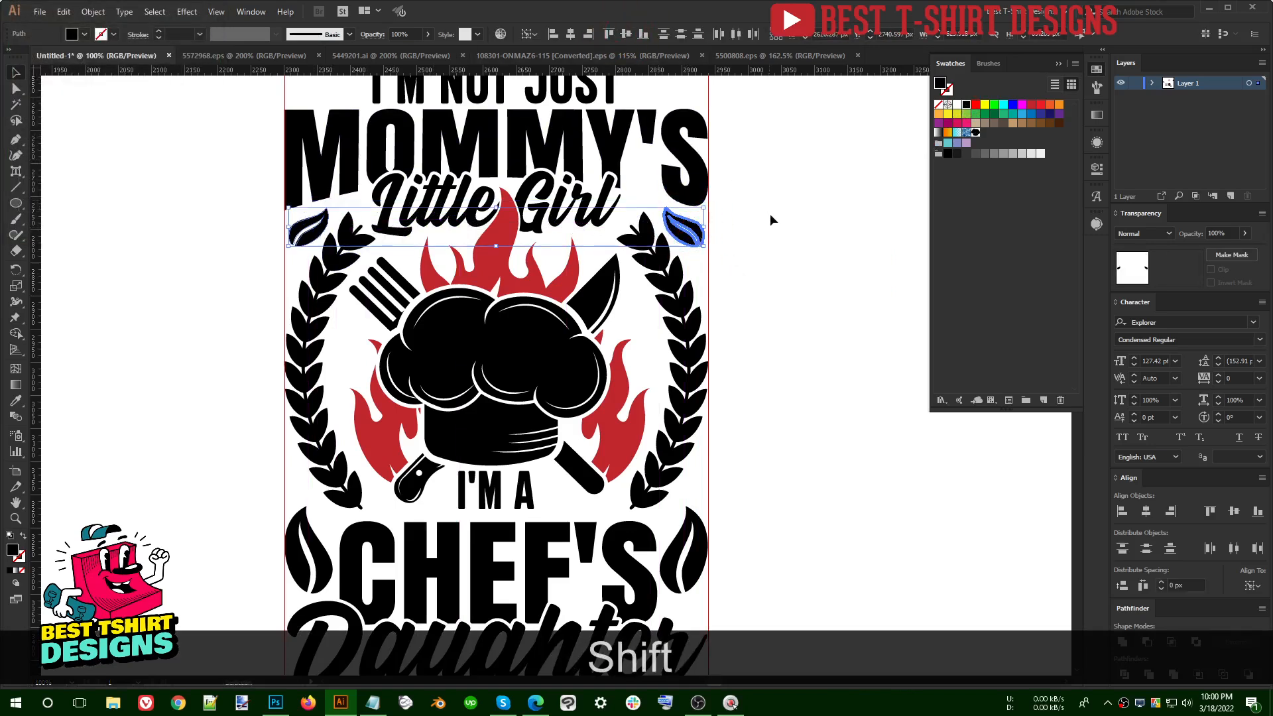
click(756, 232)
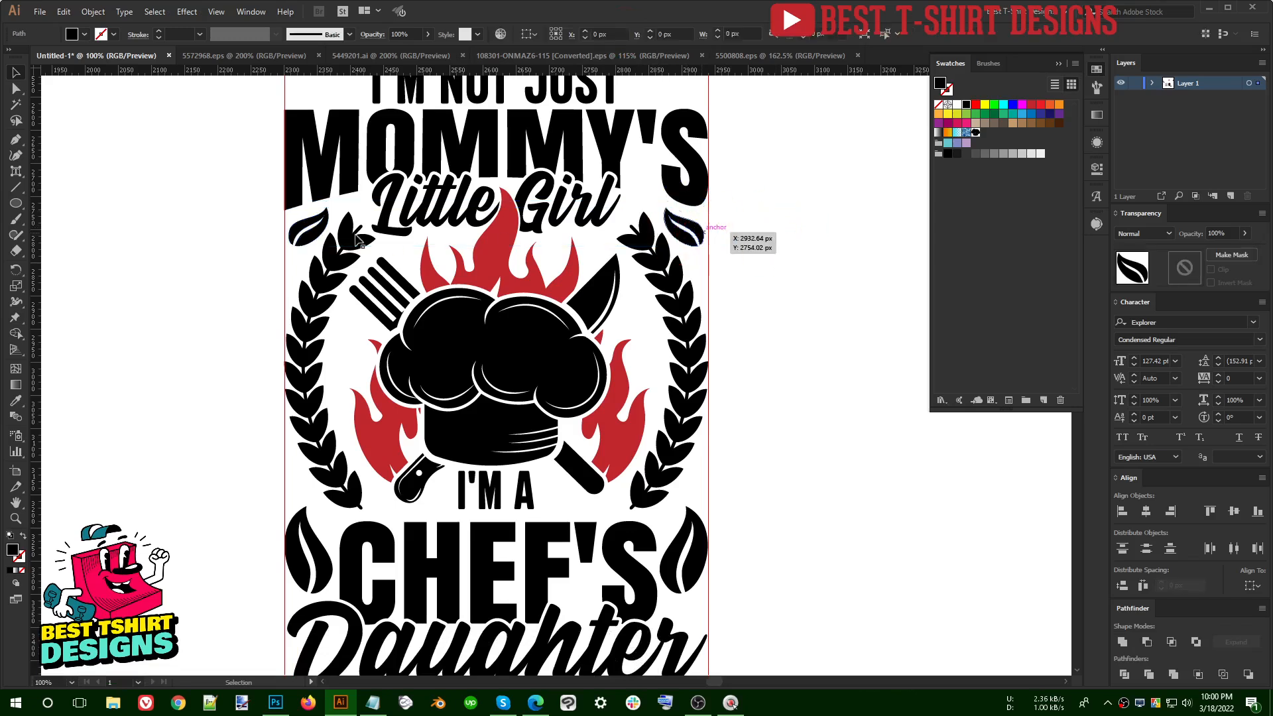
click(689, 229)
shift+click(309, 228)
key(ctrl+g)
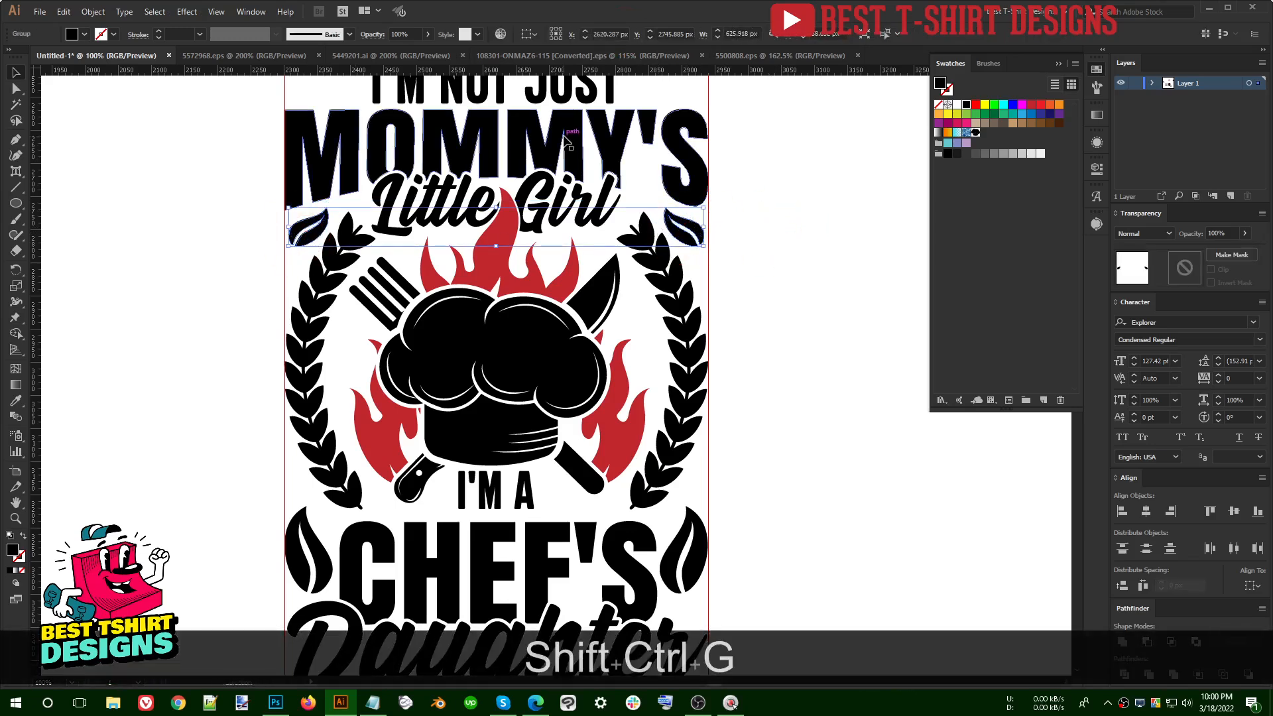
key(shift)
shift+click(564, 137)
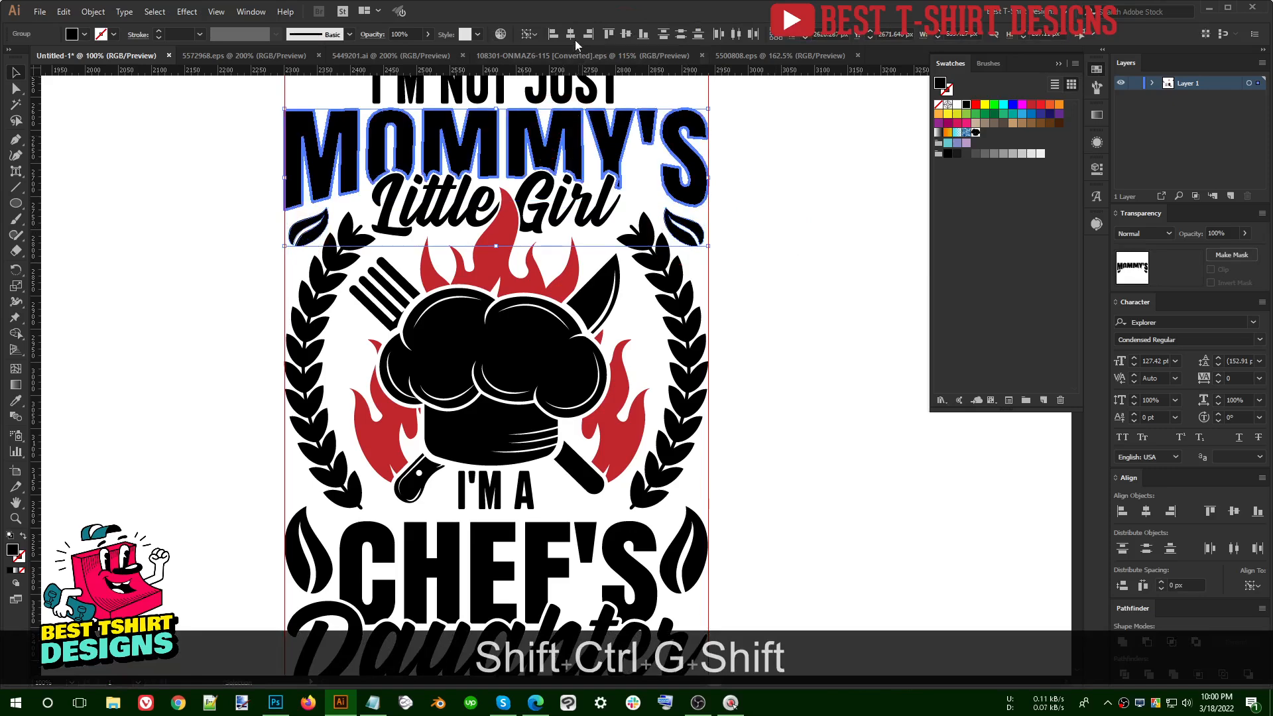
Step: Try to widen the upper leaf group toward the right guide, and undo the change
click(689, 229)
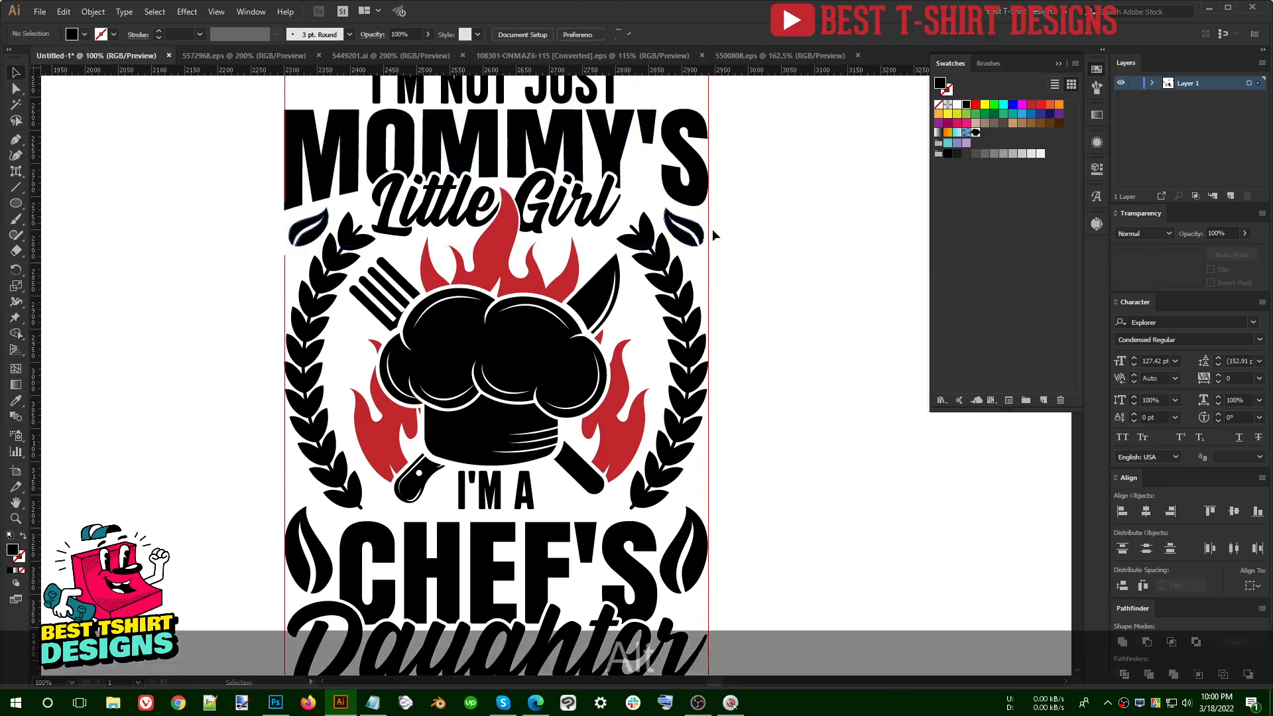
scroll(707, 232, up, 3)
key(shift)
drag(688, 224, 696, 224)
key(alt)
scroll(788, 292, down, 4)
key(alt)
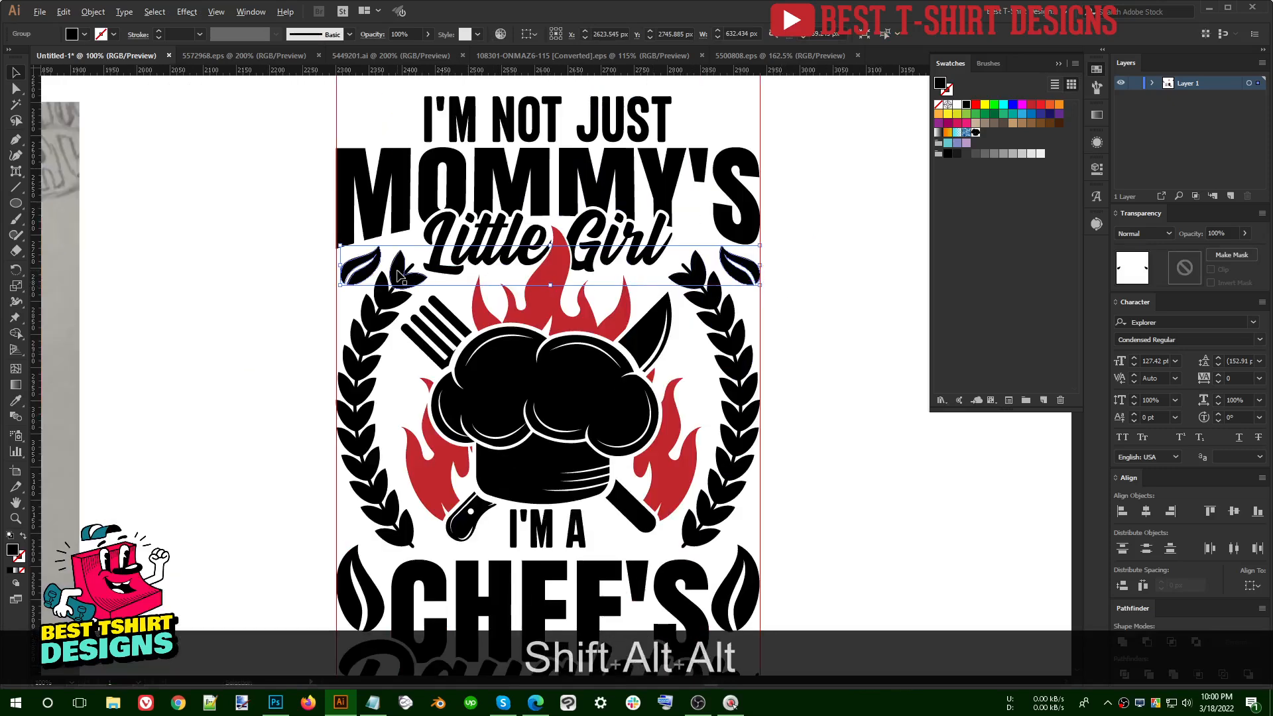
scroll(398, 275, up, 2)
key(ctrl+z)
Step: Review the whole design and look through the flame, chef logo and catering artwork files for more ornaments
key(alt)
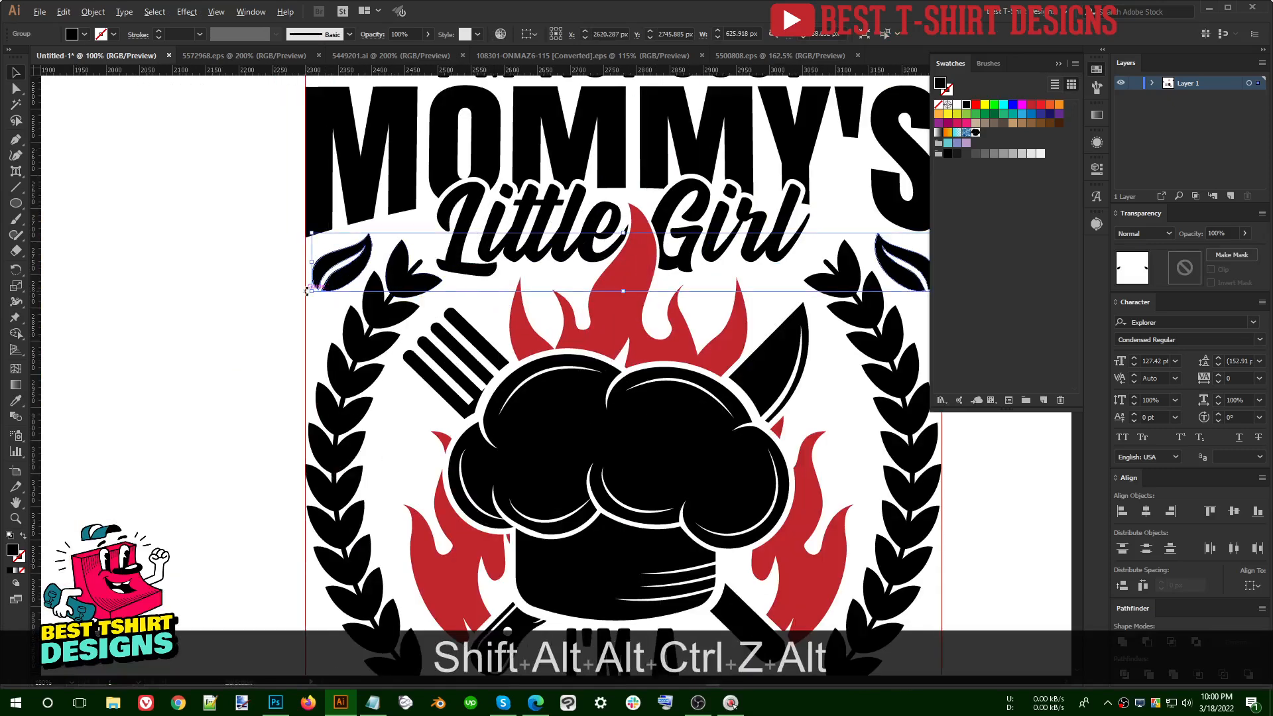
scroll(401, 277, down, 1)
click(762, 299)
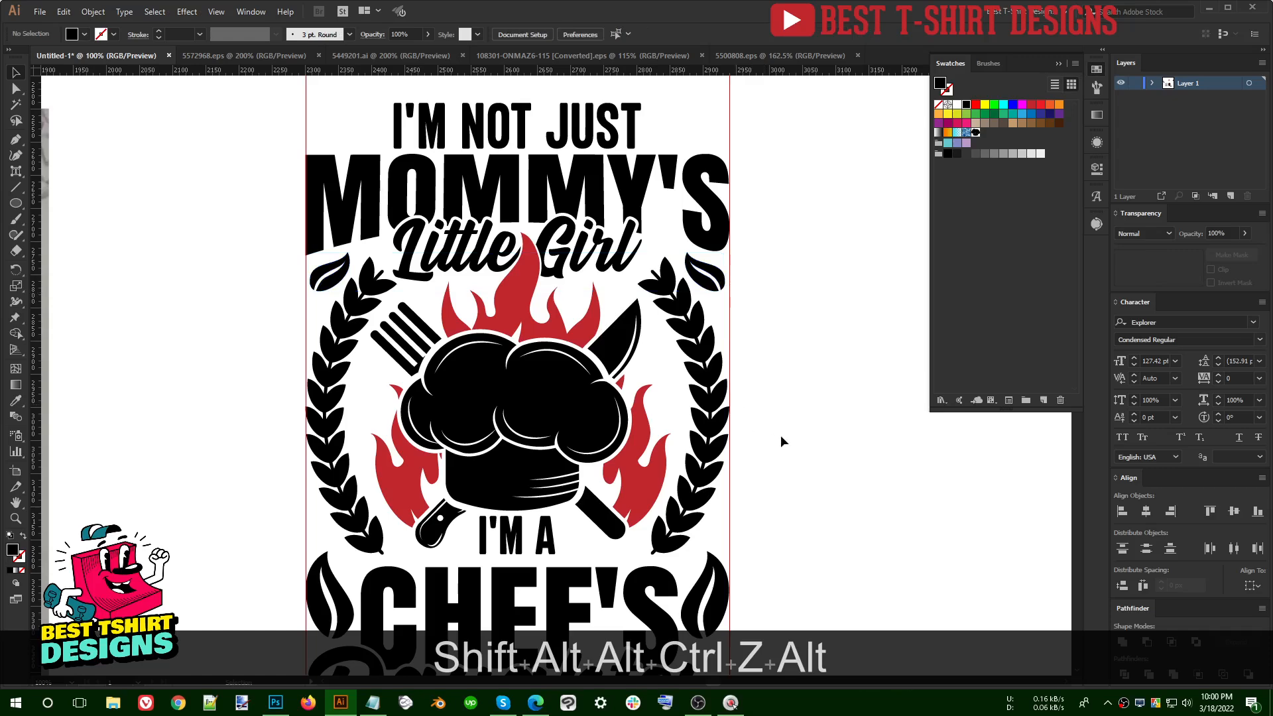
key(alt)
scroll(729, 343, down, 1)
scroll(729, 338, down, 3)
scroll(668, 338, up, 4)
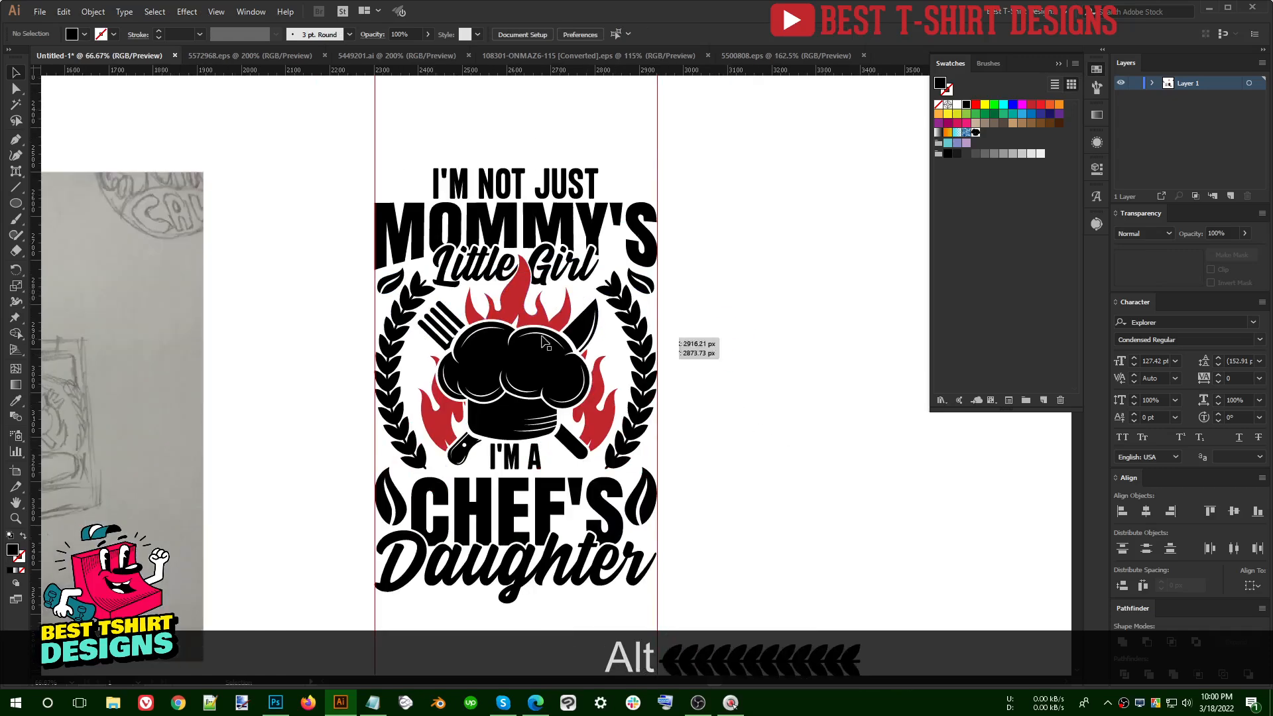
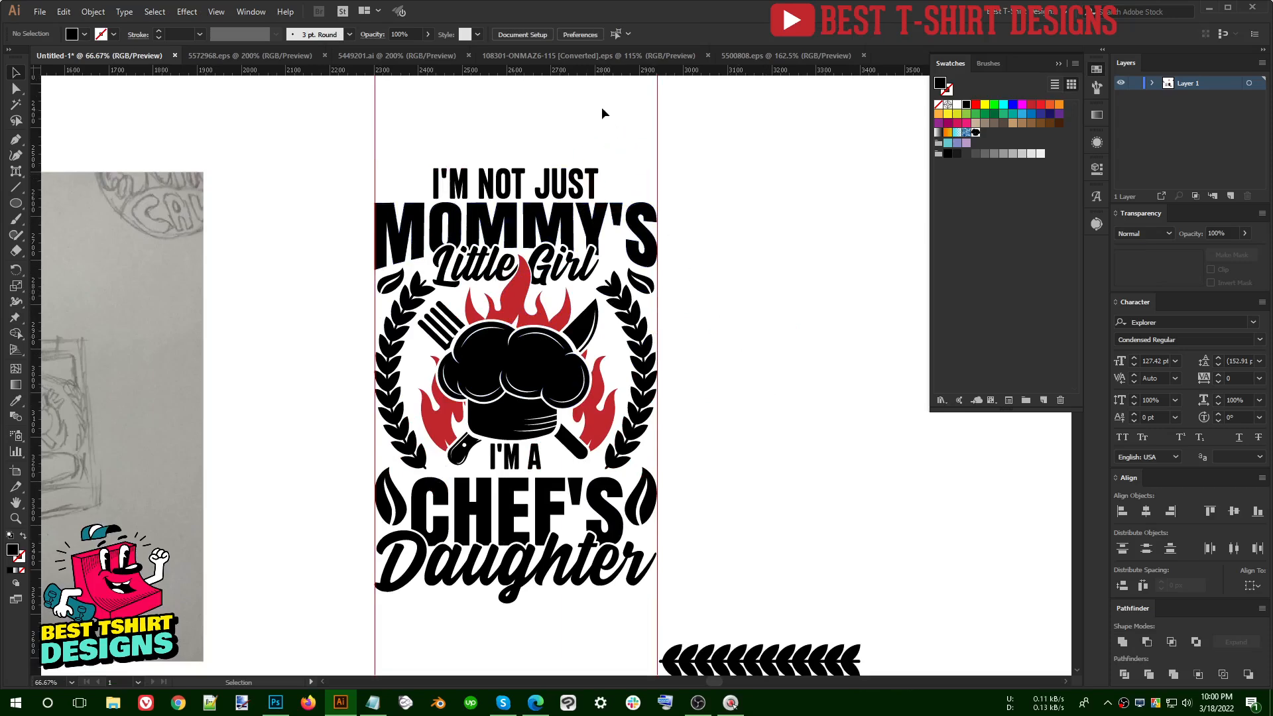
click(548, 55)
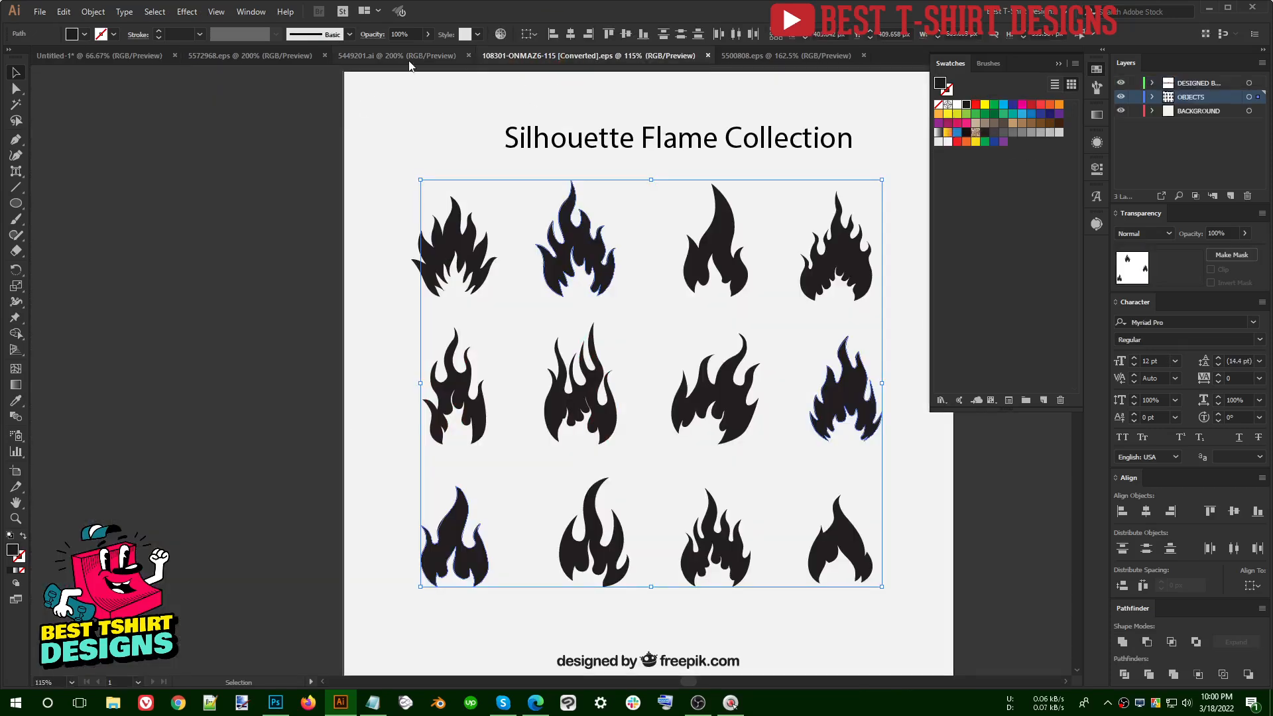
click(396, 56)
scroll(373, 73, up, 1)
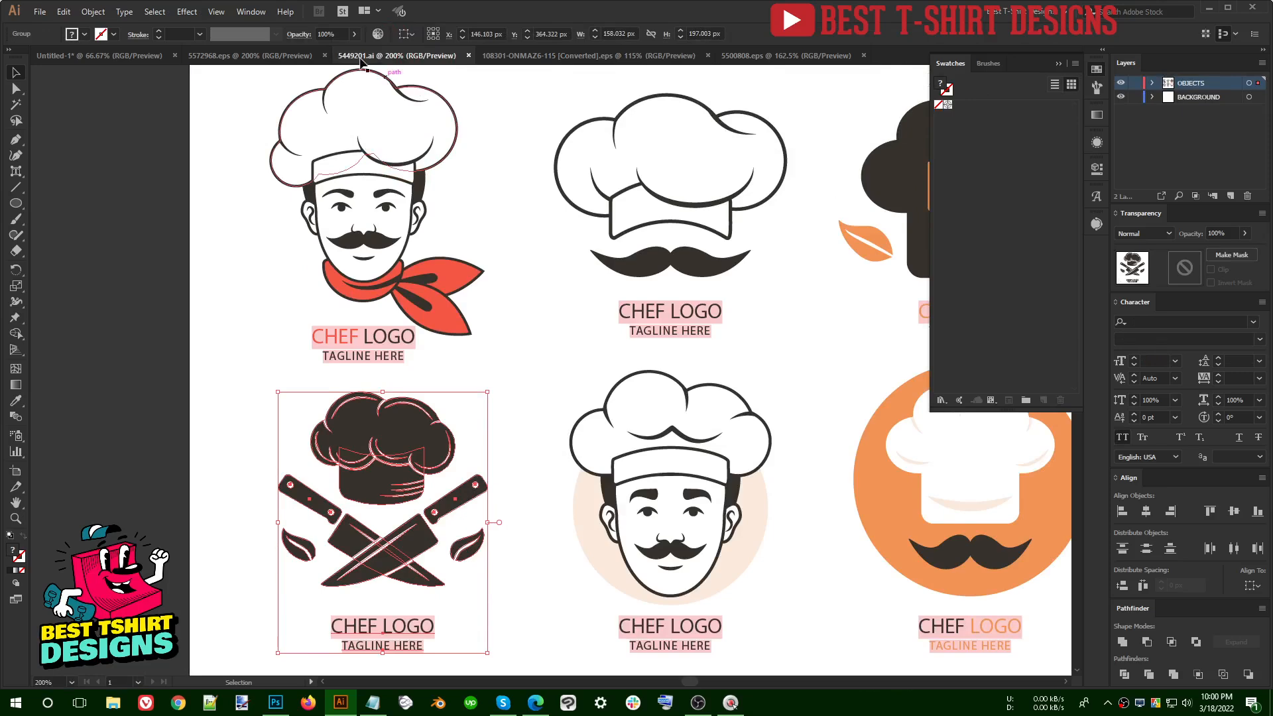
click(248, 55)
click(185, 369)
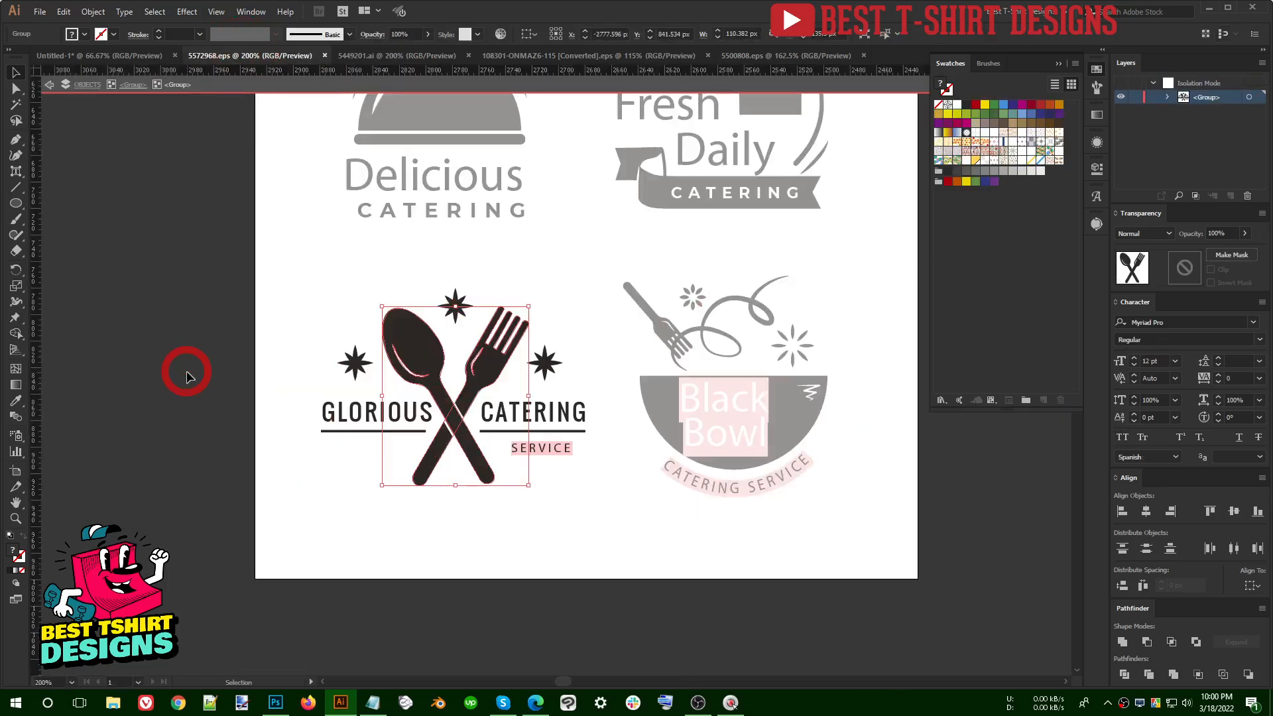
click(136, 57)
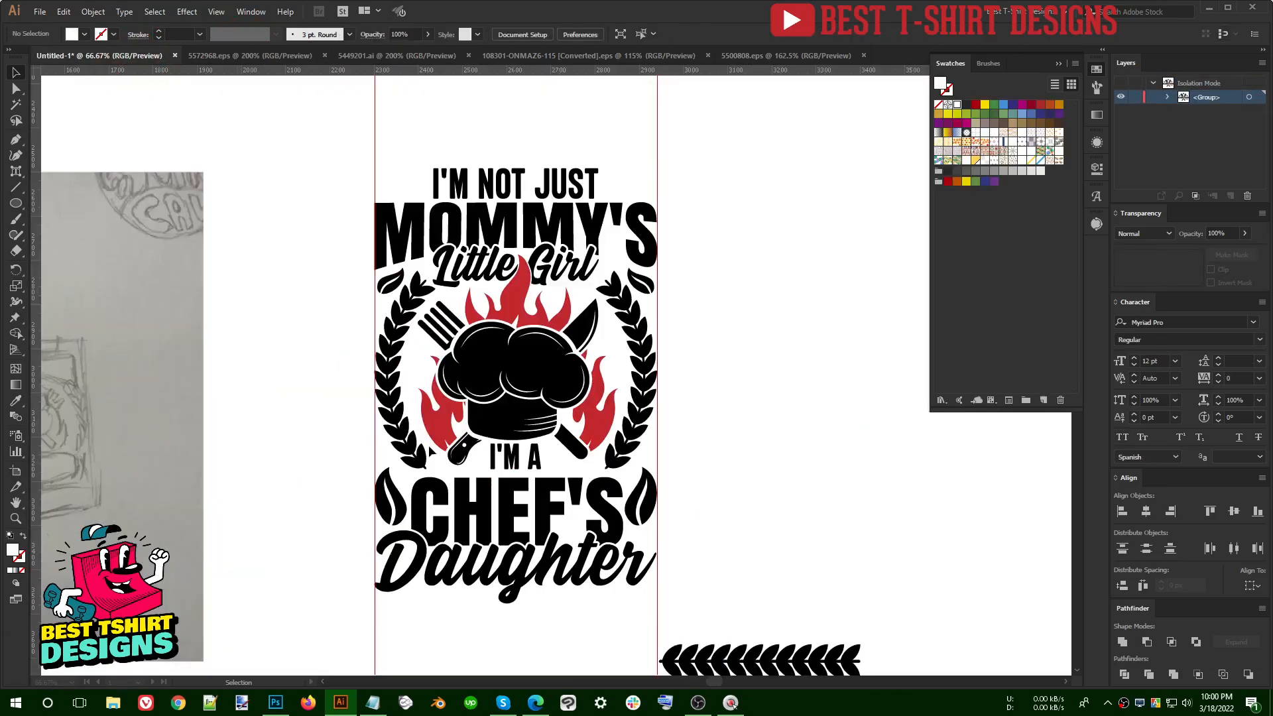
Step: Move the crossed spoon and fork to the empty area below the spare flame and ungroup them
scroll(671, 403, down, 3)
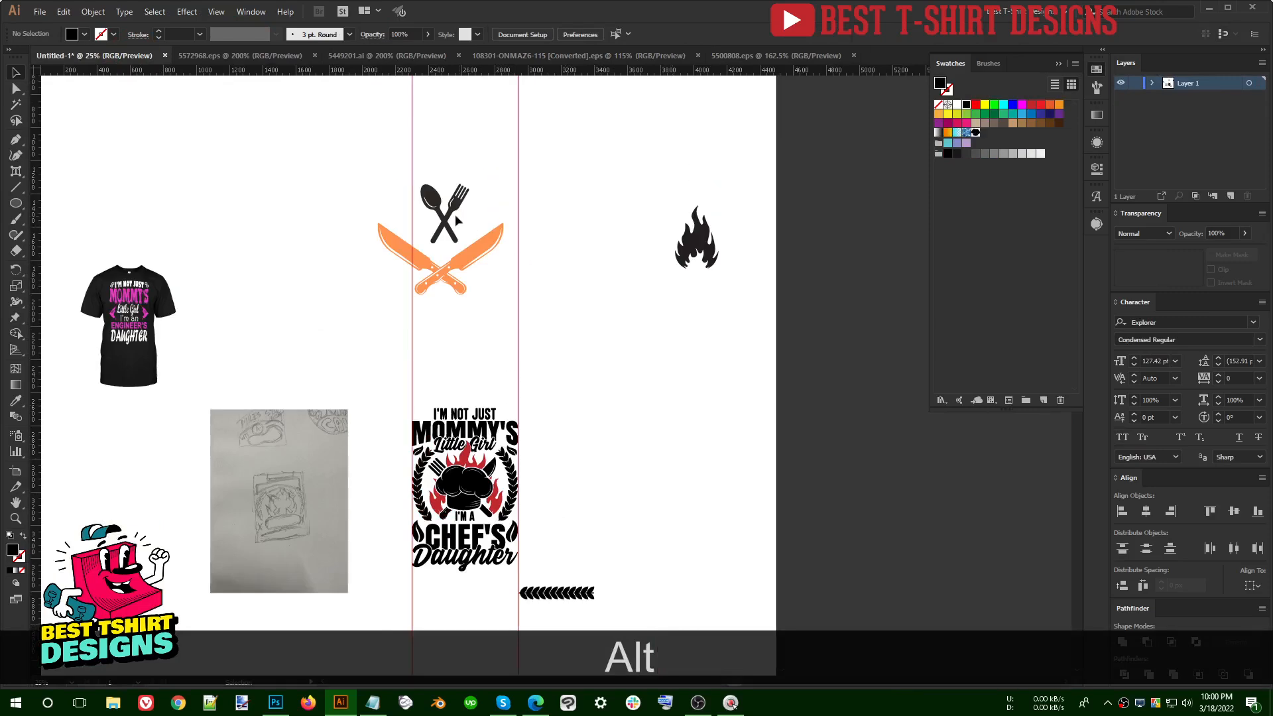
drag(472, 228, 706, 409)
scroll(721, 397, up, 1)
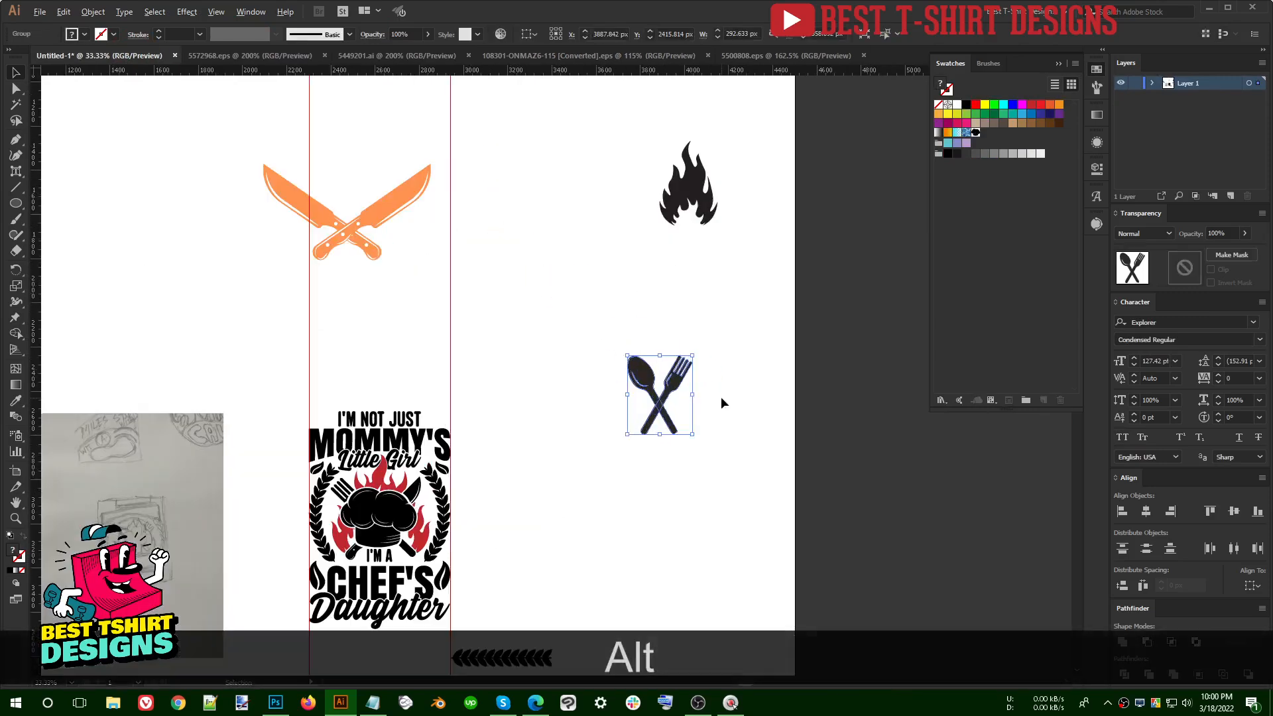
scroll(719, 395, up, 2)
click(653, 478)
click(719, 417)
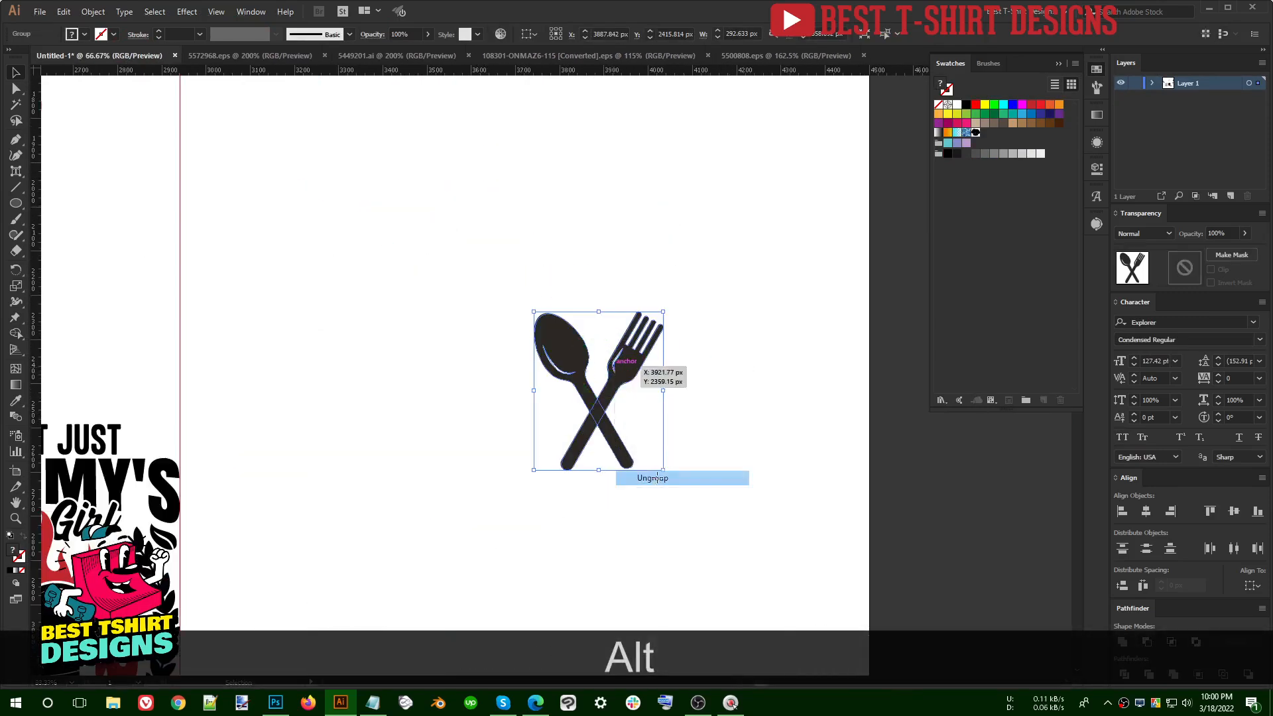
Step: Cut the white highlight out of the spoon's bowl with the Shape Builder tool
scroll(613, 364, up, 3)
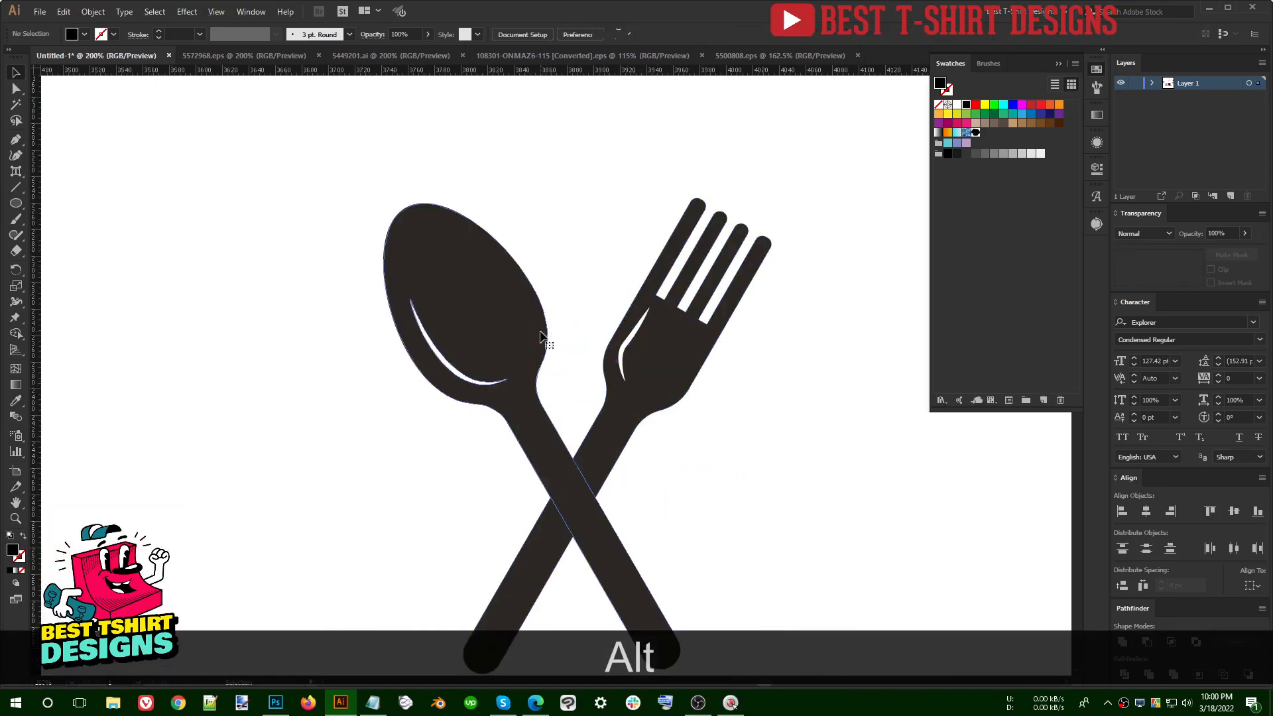
click(540, 337)
key(shift+m)
scroll(459, 352, up, 2)
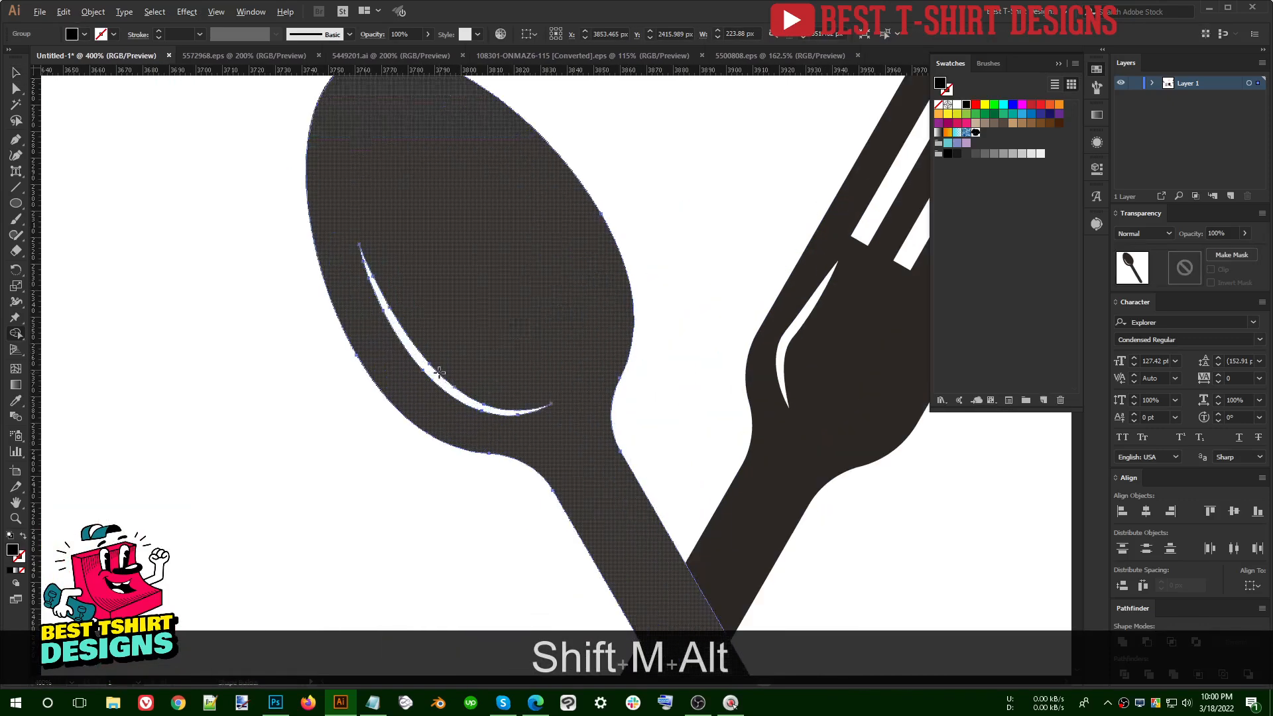
scroll(440, 274, down, 2)
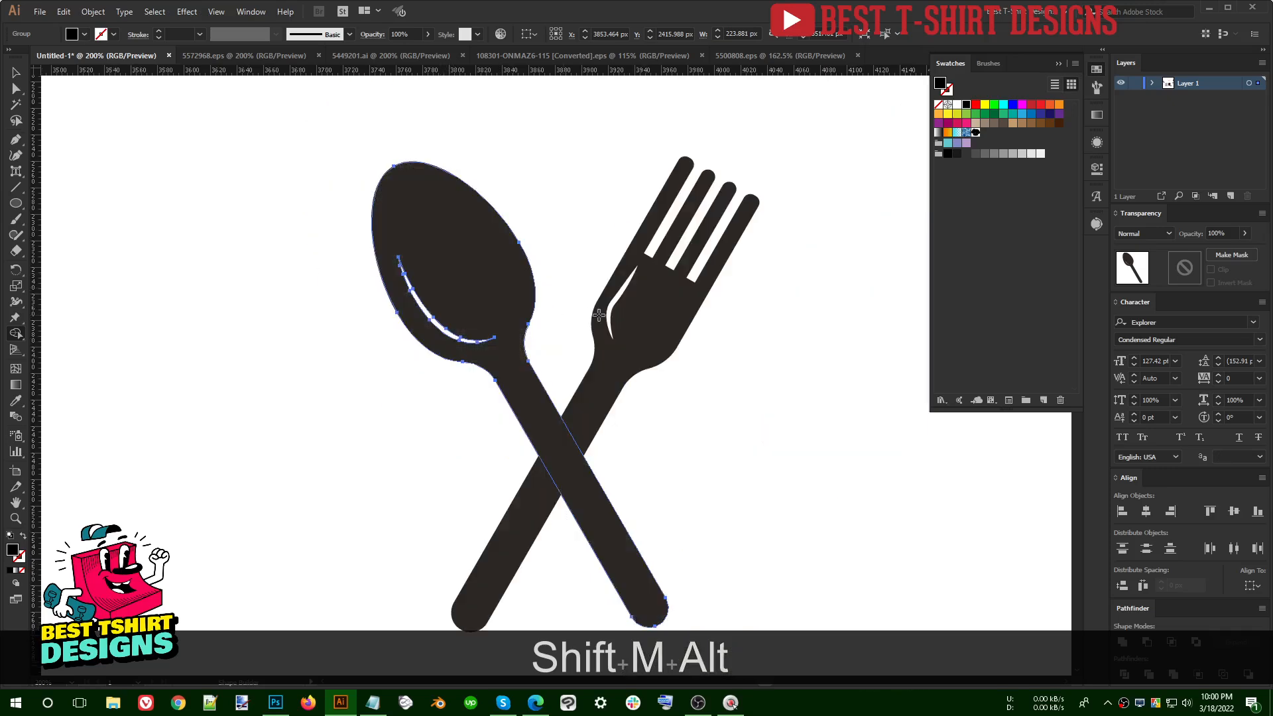
Step: Cut the white highlight out of the fork's head with the Shape Builder tool
key(v)
click(634, 316)
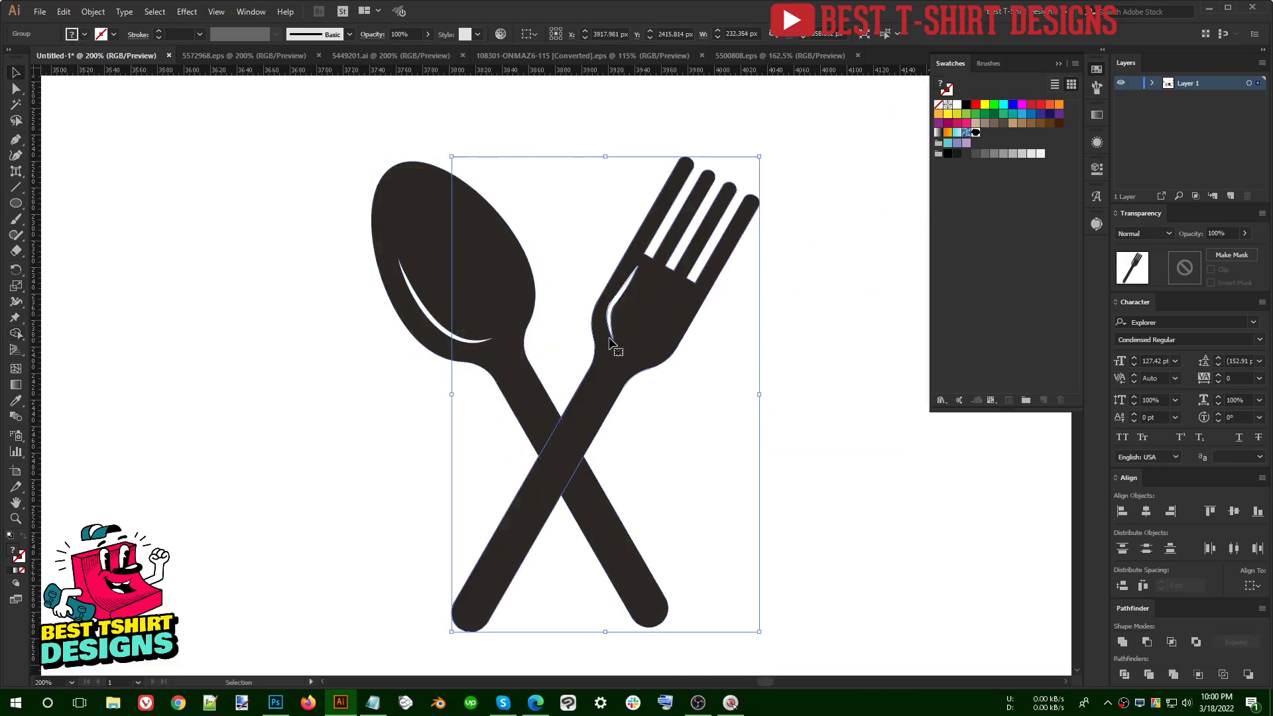
key(shift+m)
scroll(614, 302, up, 2)
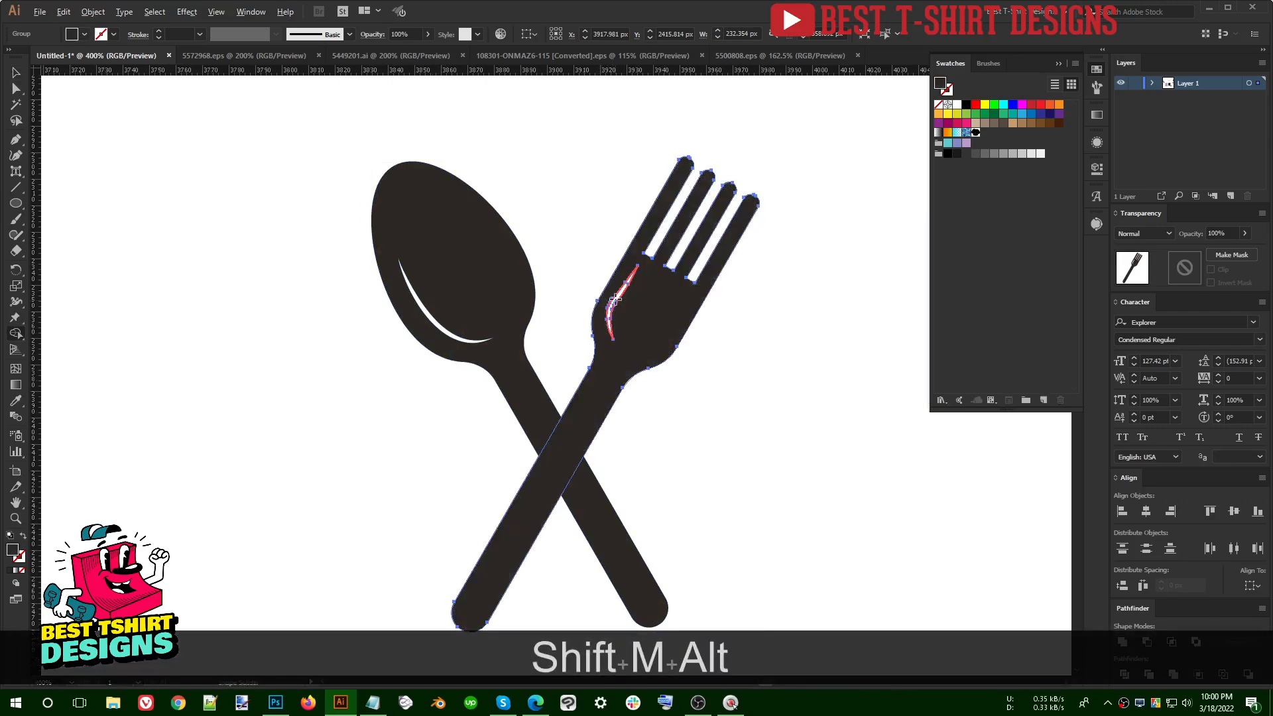
key(alt)
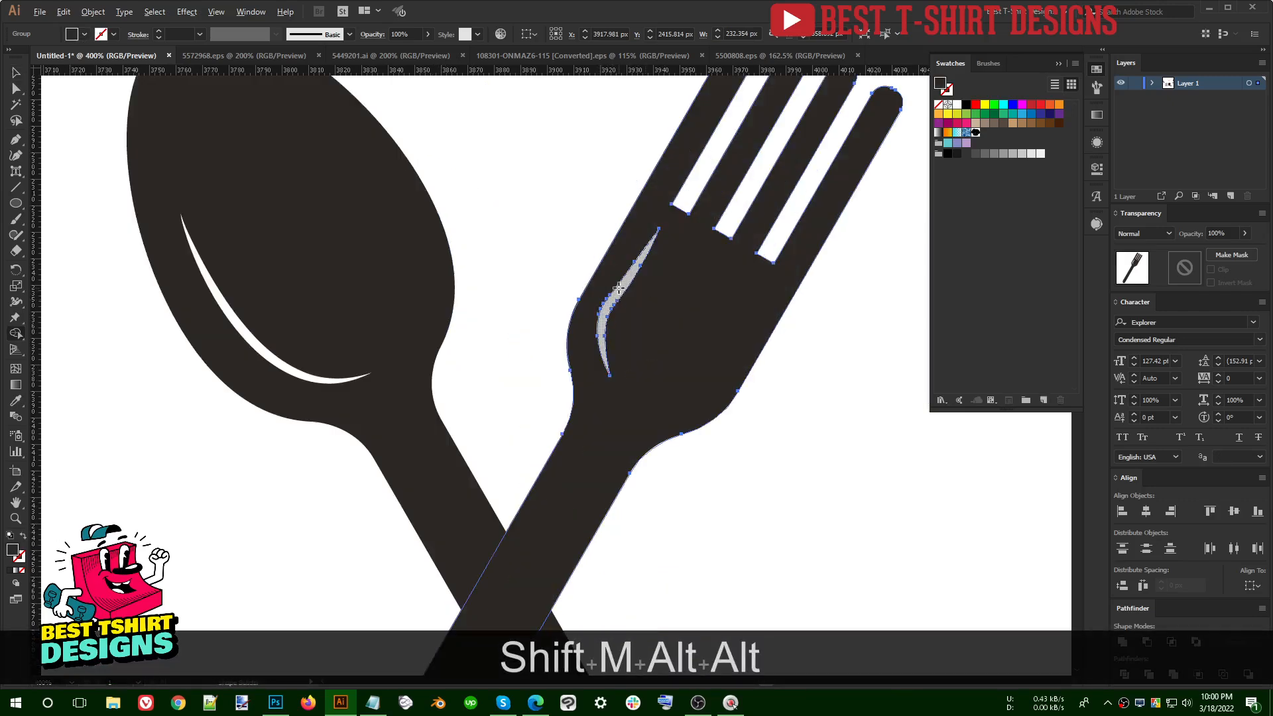
scroll(635, 395, down, 4)
Step: Rotate the fork and the spoon individually to stand upright, and align their bottom edges
key(v)
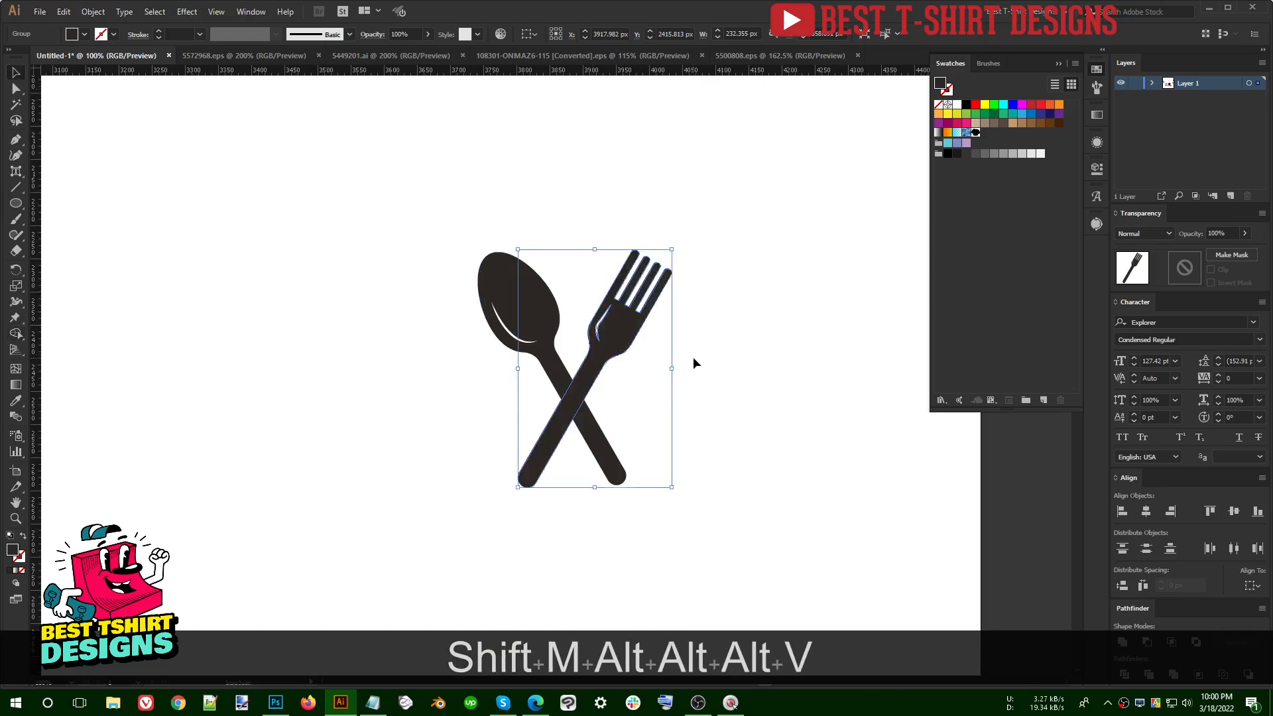
drag(672, 242, 599, 216)
click(619, 479)
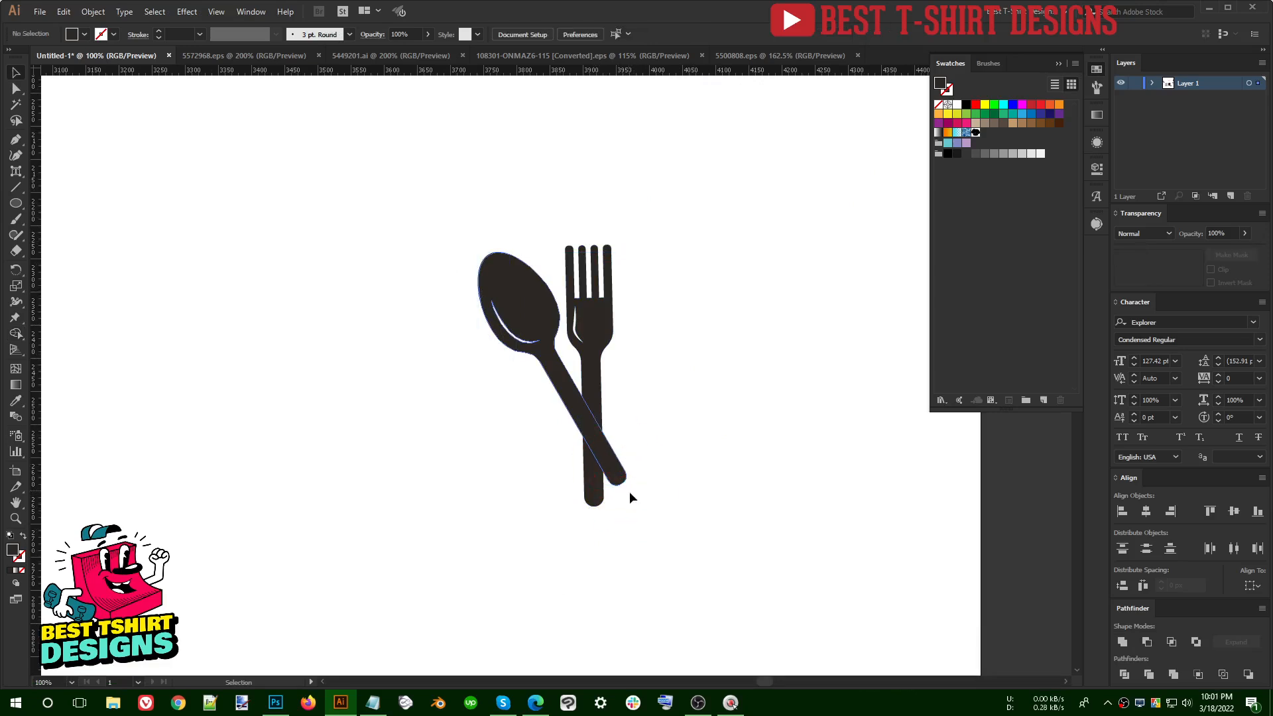
drag(631, 491, 562, 504)
drag(680, 419, 445, 335)
click(642, 38)
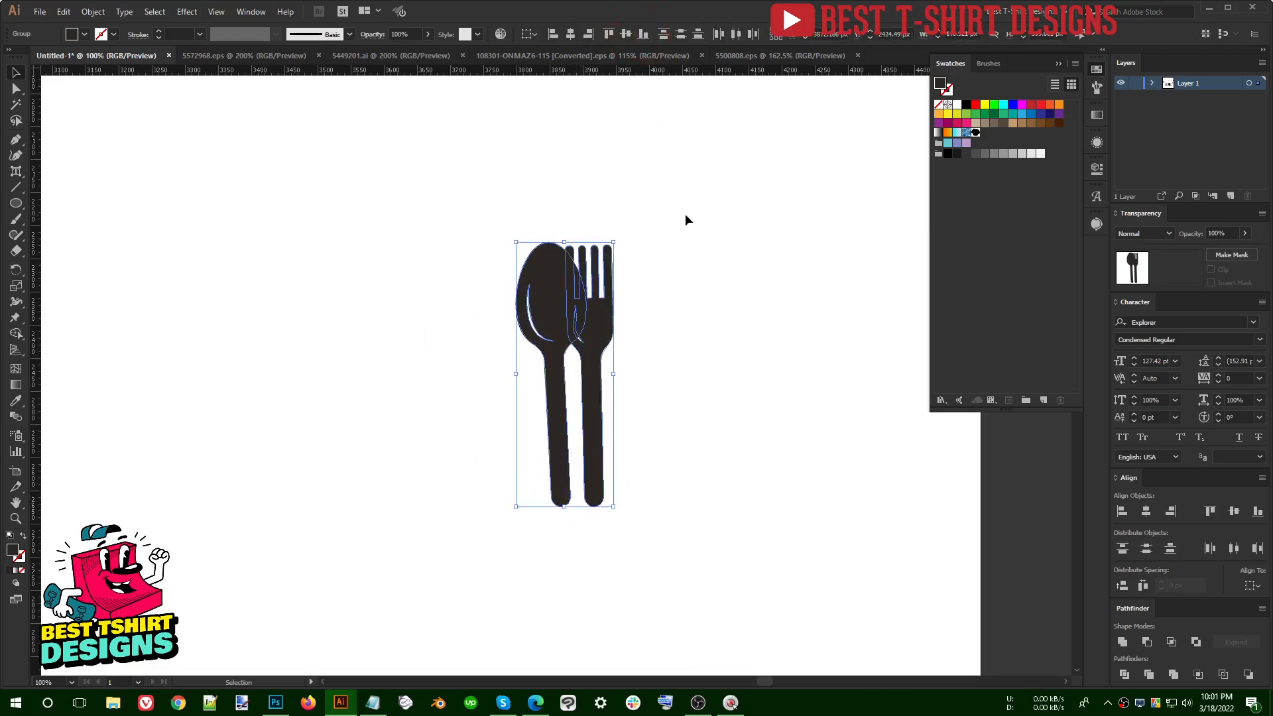
Step: Rotate the spoon slightly clockwise to match the fork's angle and move it left, clear of the fork
click(685, 214)
click(548, 419)
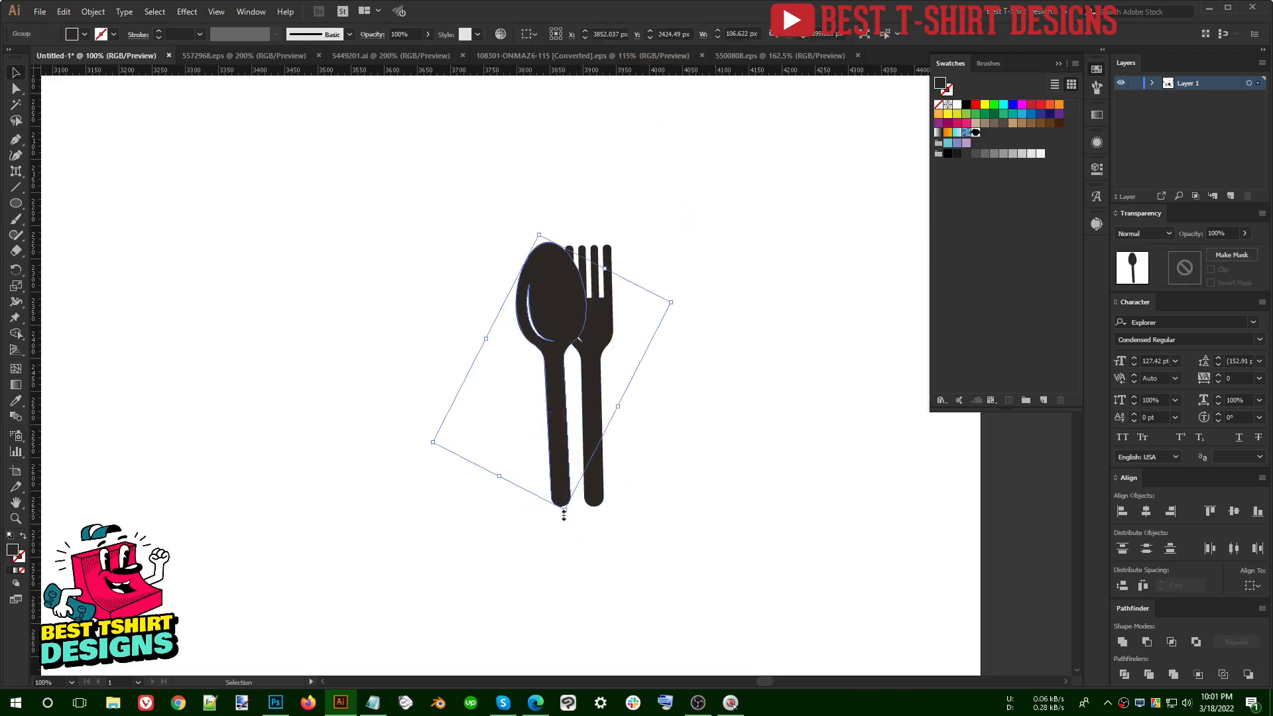
drag(568, 518, 561, 519)
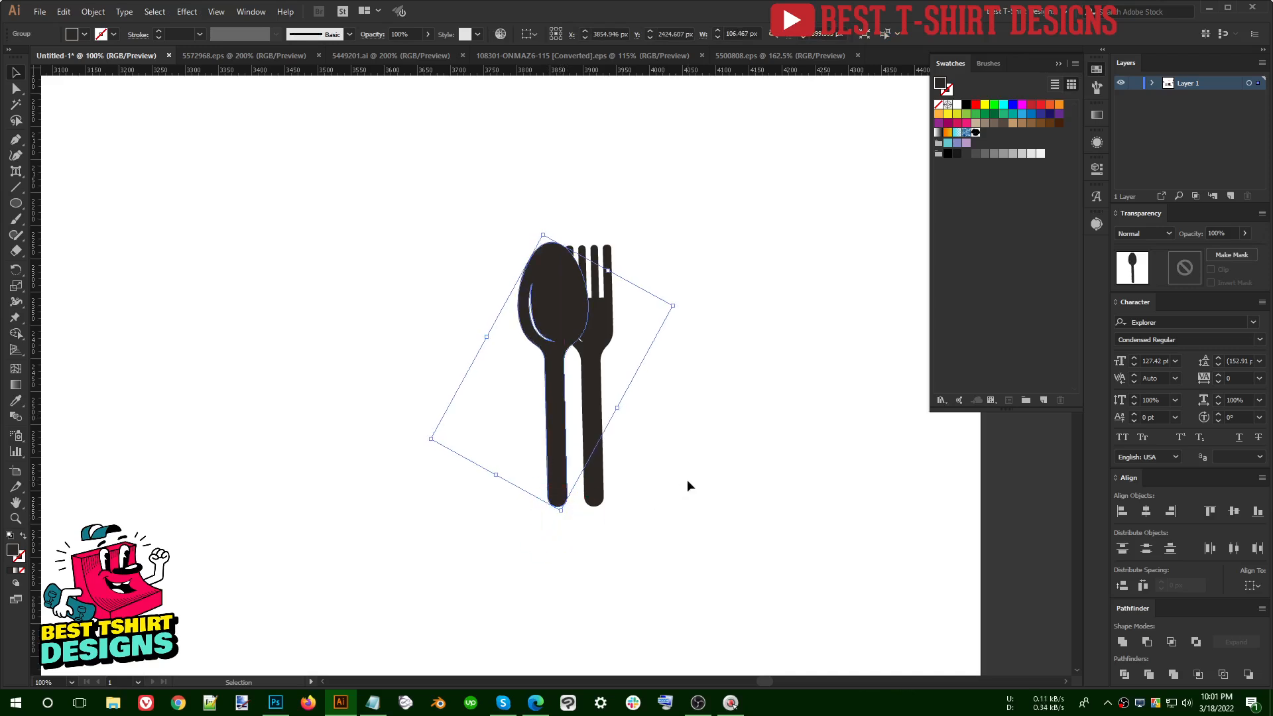
drag(550, 423, 515, 416)
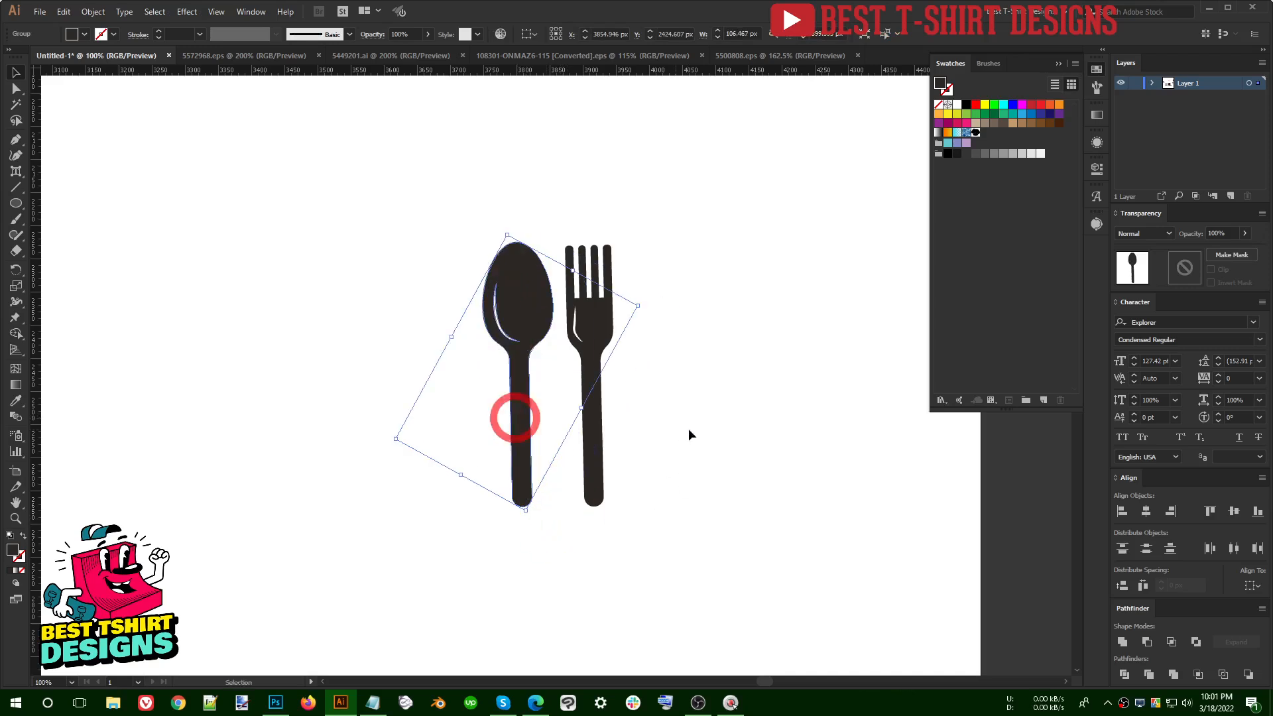
Step: Align the bottom edges of the separated spoon and fork and rotate both together 90° clockwise
drag(662, 430, 375, 352)
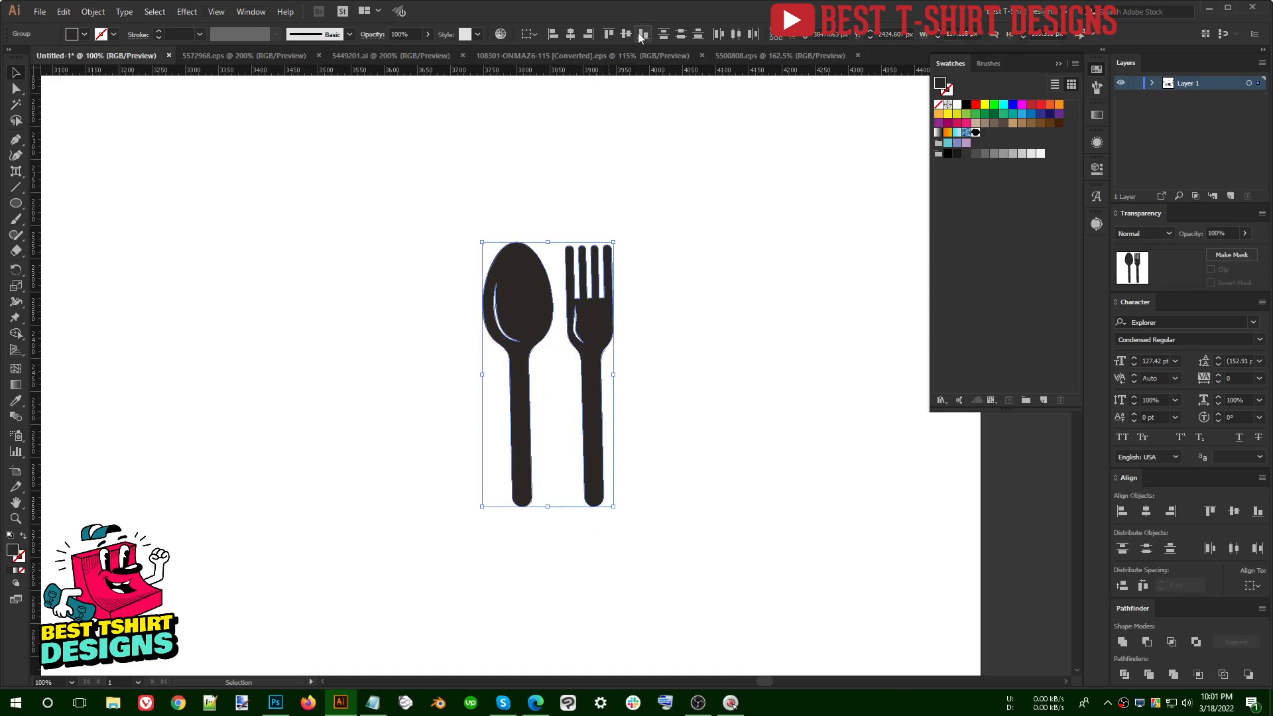
drag(548, 233, 772, 419)
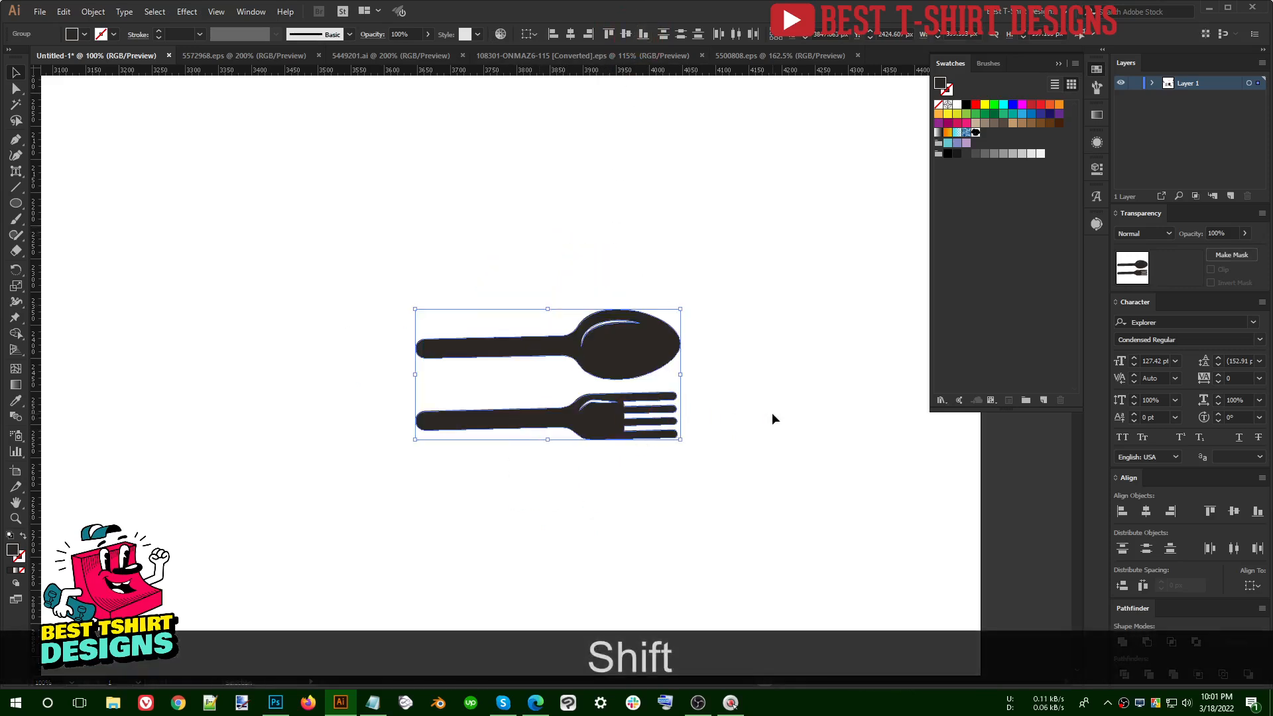
Step: Fill the spoon and fork with black and scale them to fit between "I'M NOT JUST" and the right guide
click(772, 414)
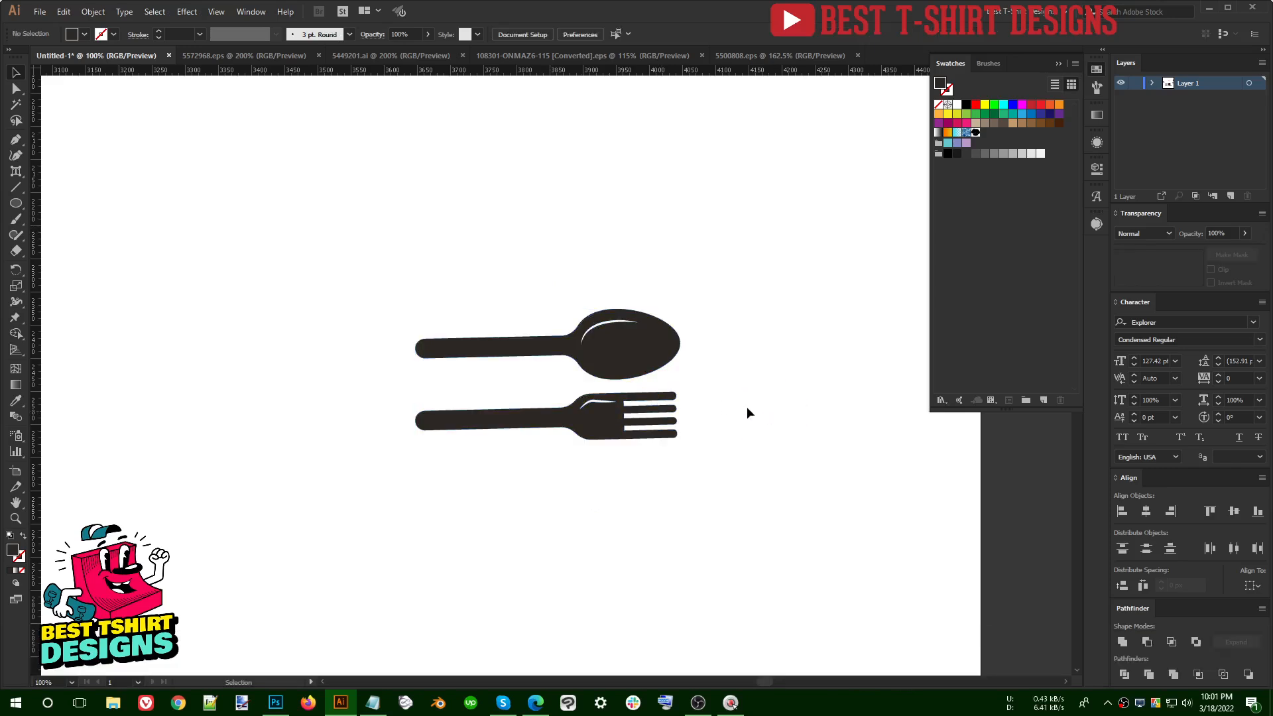
scroll(716, 398, down, 2)
drag(542, 261, 761, 490)
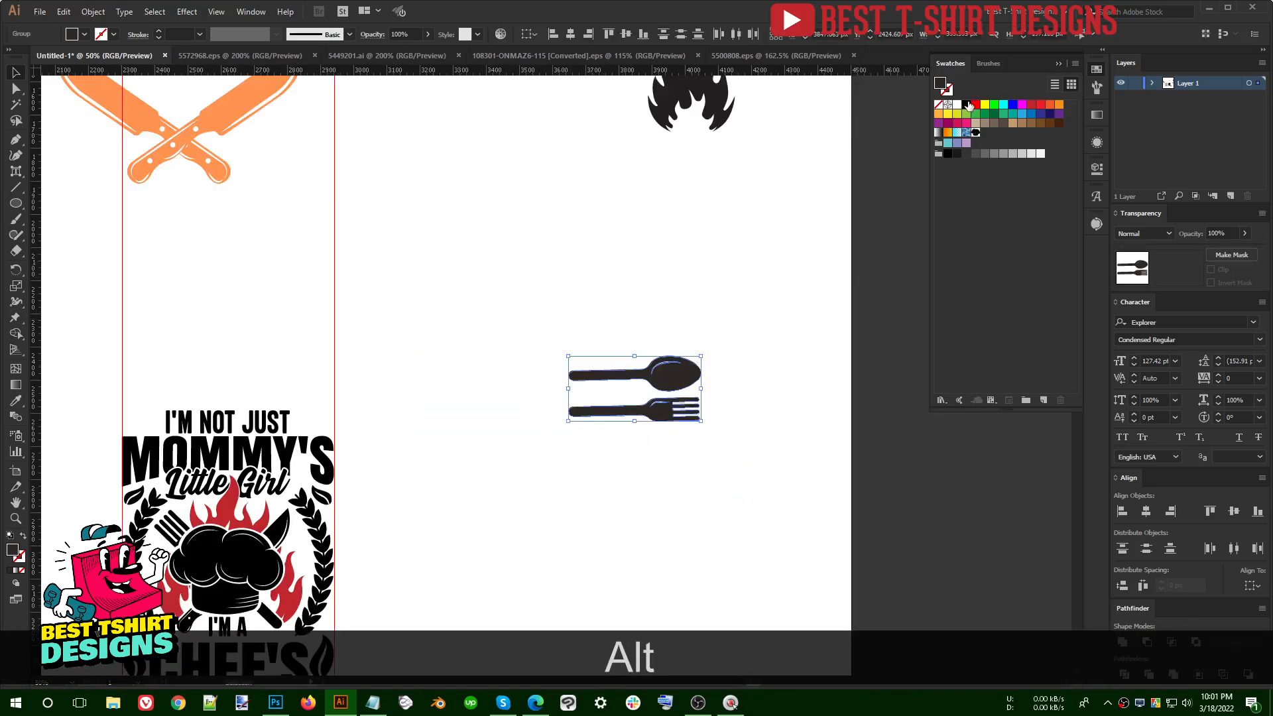
drag(700, 392, 315, 416)
scroll(179, 464, up, 3)
drag(177, 457, 359, 424)
drag(811, 312, 760, 311)
drag(756, 323, 828, 322)
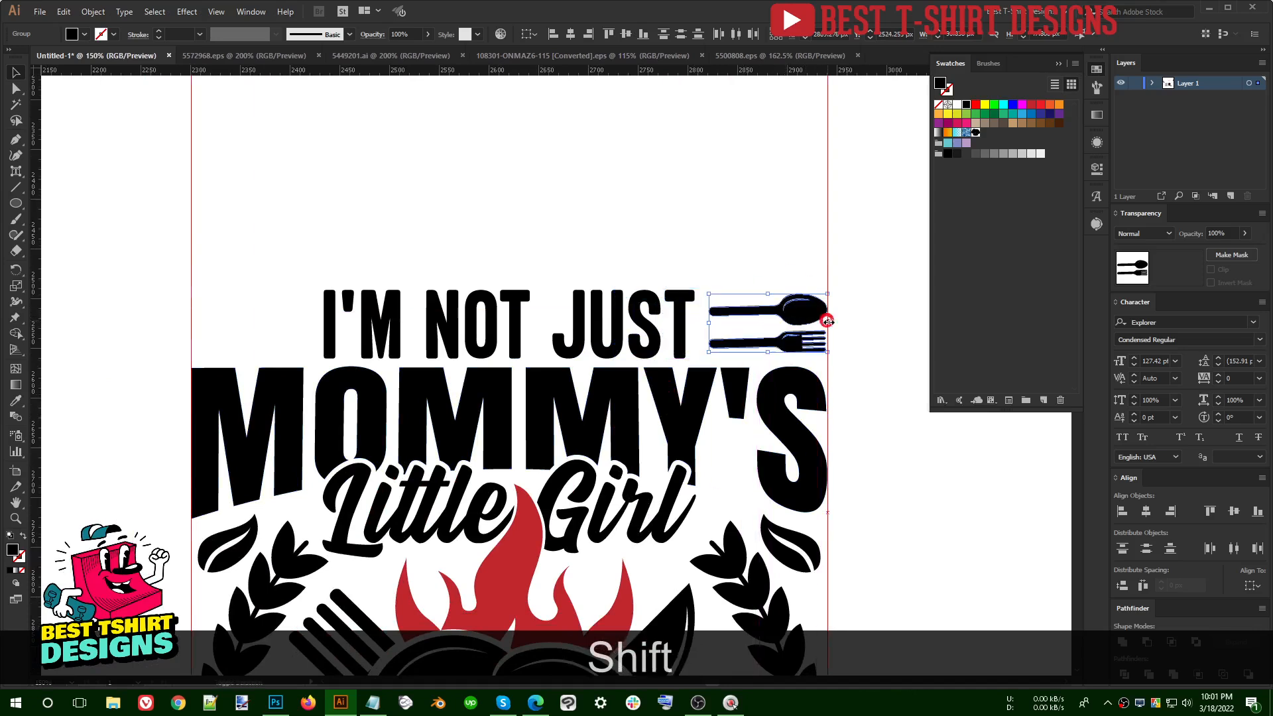
click(863, 315)
Step: Unite the fork's shapes into one and widen it so its handle end lines up with the spoon's
scroll(760, 340, up, 5)
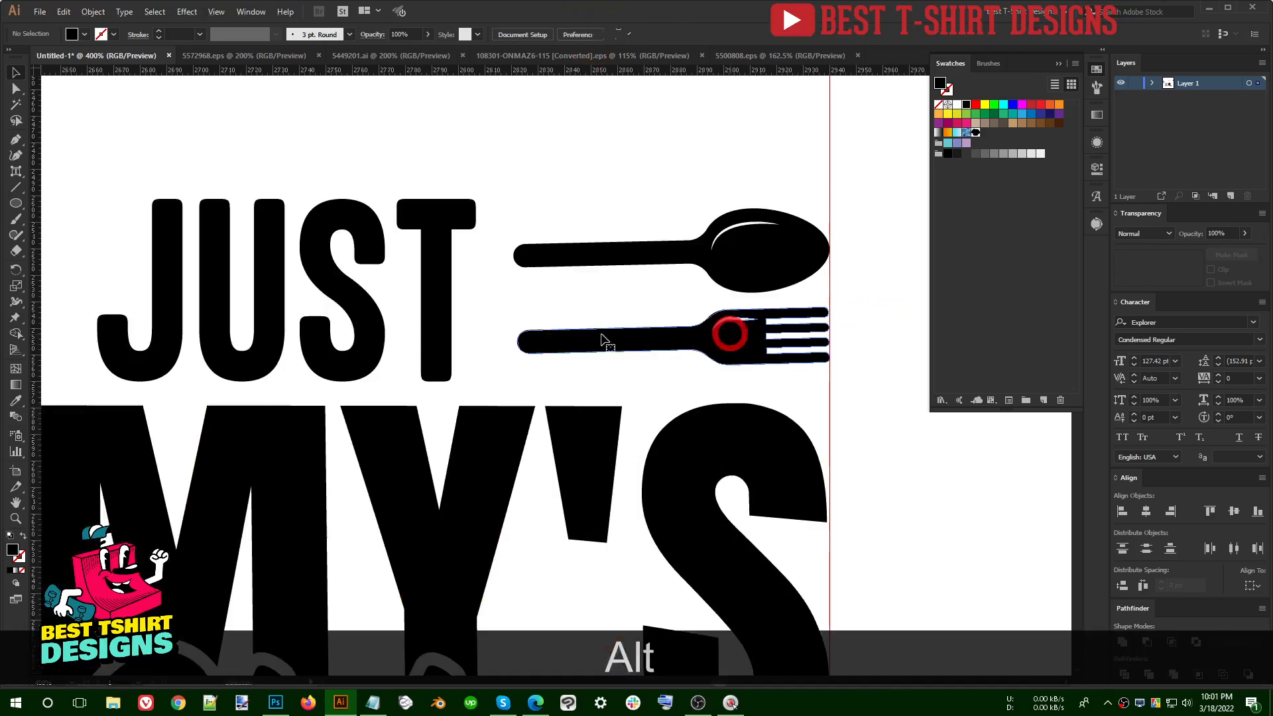
click(517, 343)
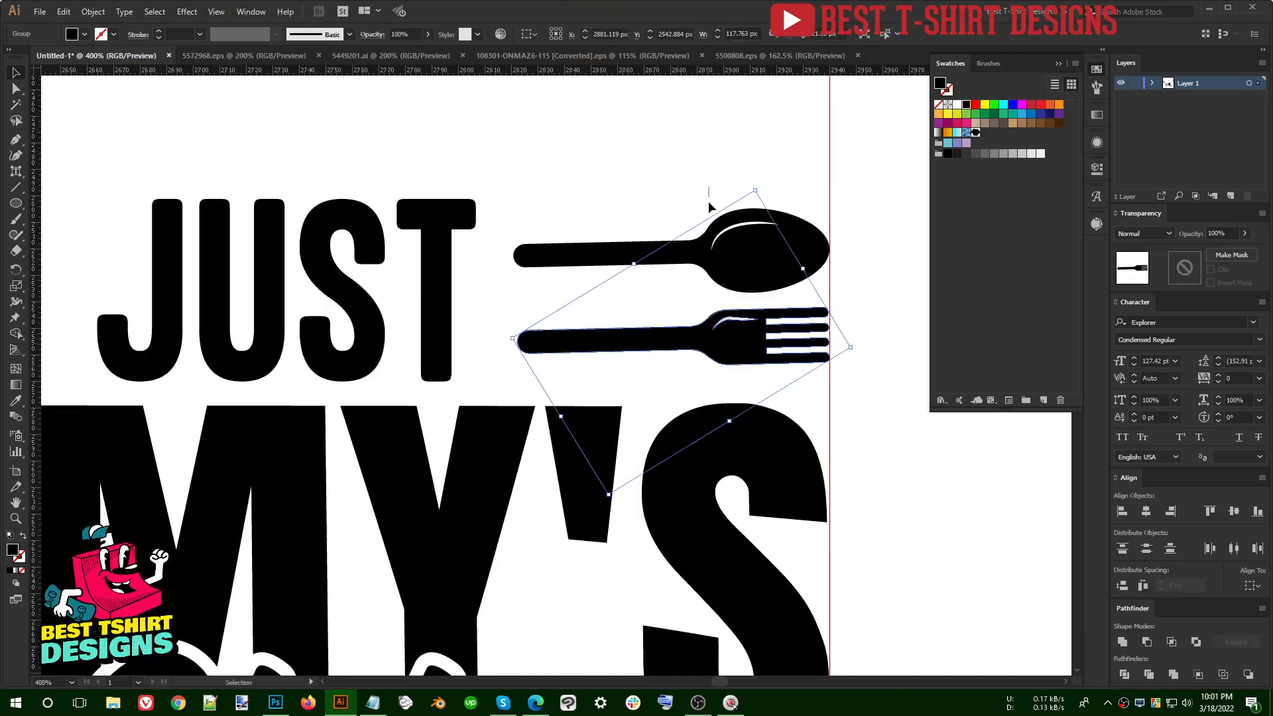
click(706, 298)
key(ctrl+z)
click(761, 257)
click(1121, 644)
click(668, 350)
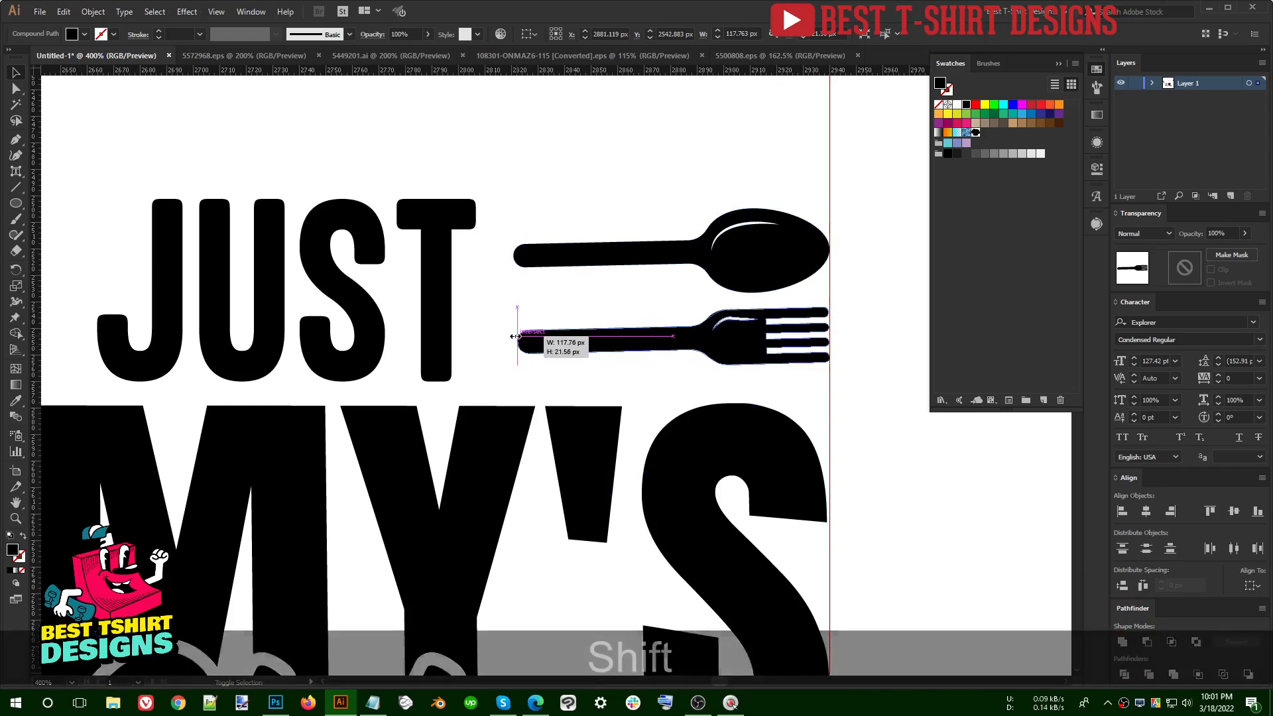
shift+click(750, 228)
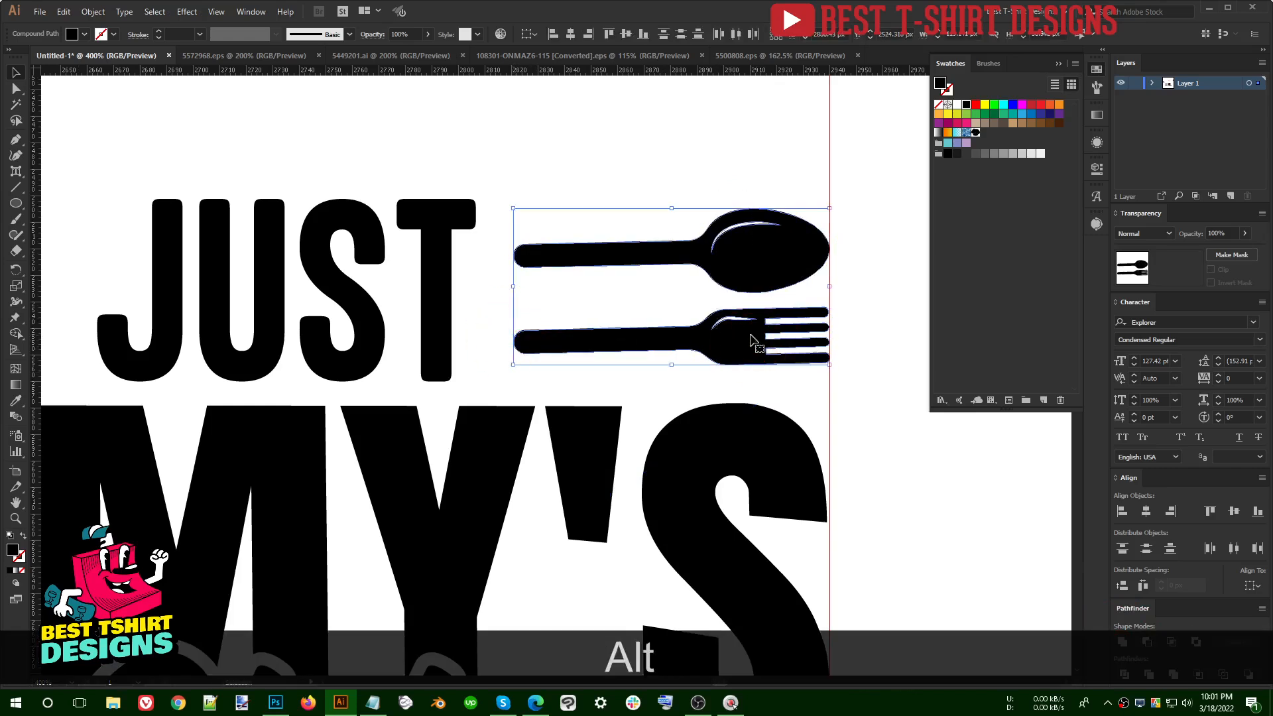
Step: Copy the spoon and fork to the left side of "I'M NOT JUST" and reflect the copy across the vertical axis
scroll(751, 341, down, 3)
drag(723, 336, 224, 332)
key(ctrl+r)
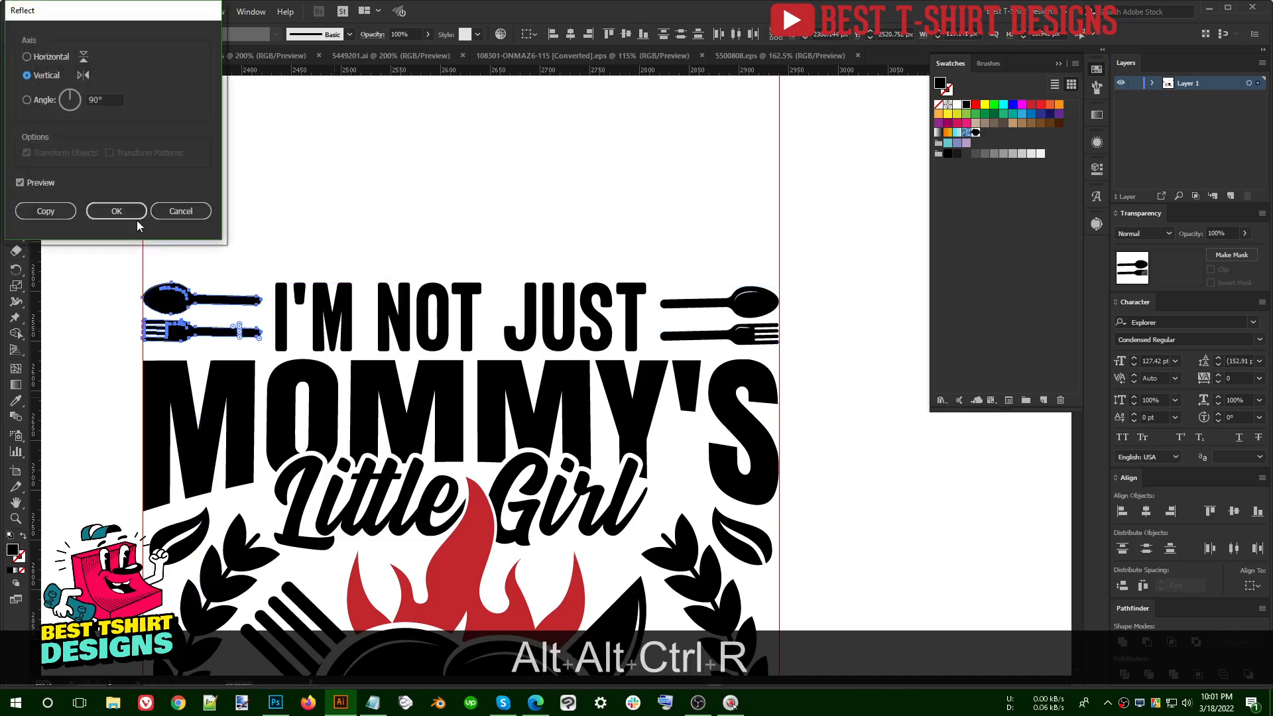
click(135, 214)
Step: Group each spoon-and-fork pair and align the left pair vertically with the right pair
drag(208, 272, 233, 354)
key(ctrl+g)
drag(688, 283, 710, 352)
key(ctrl+g)
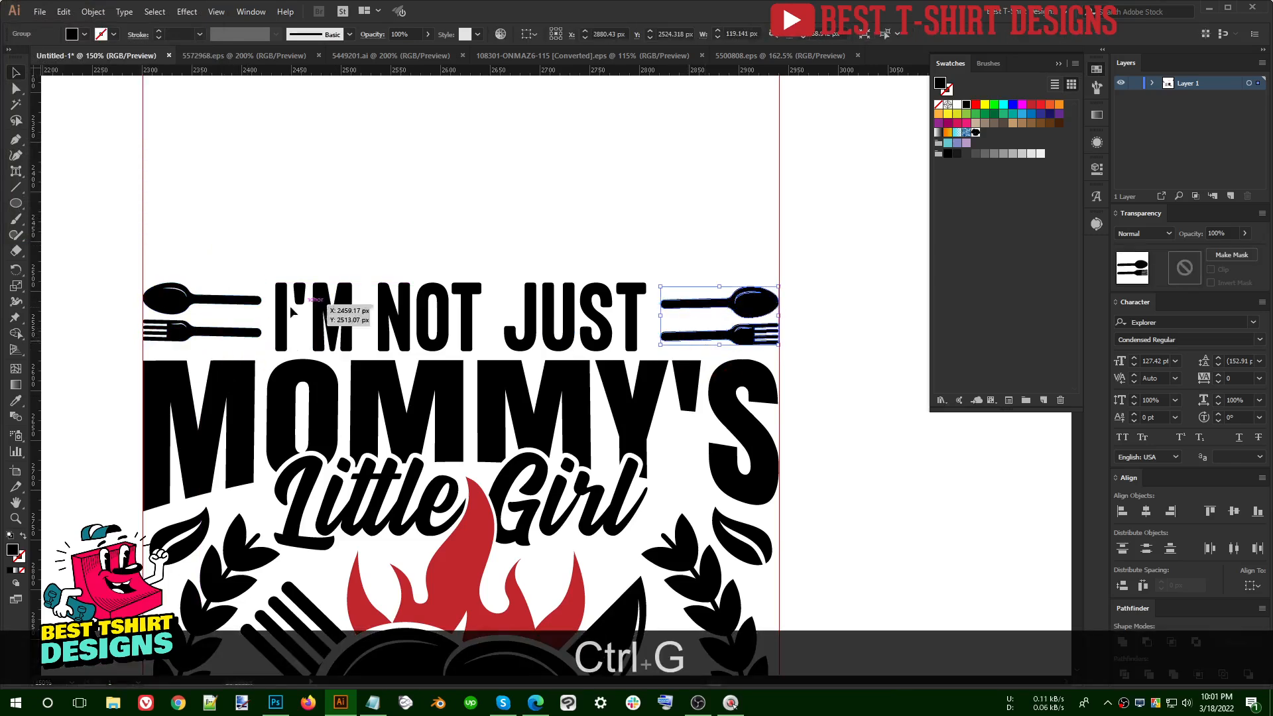
shift+click(243, 299)
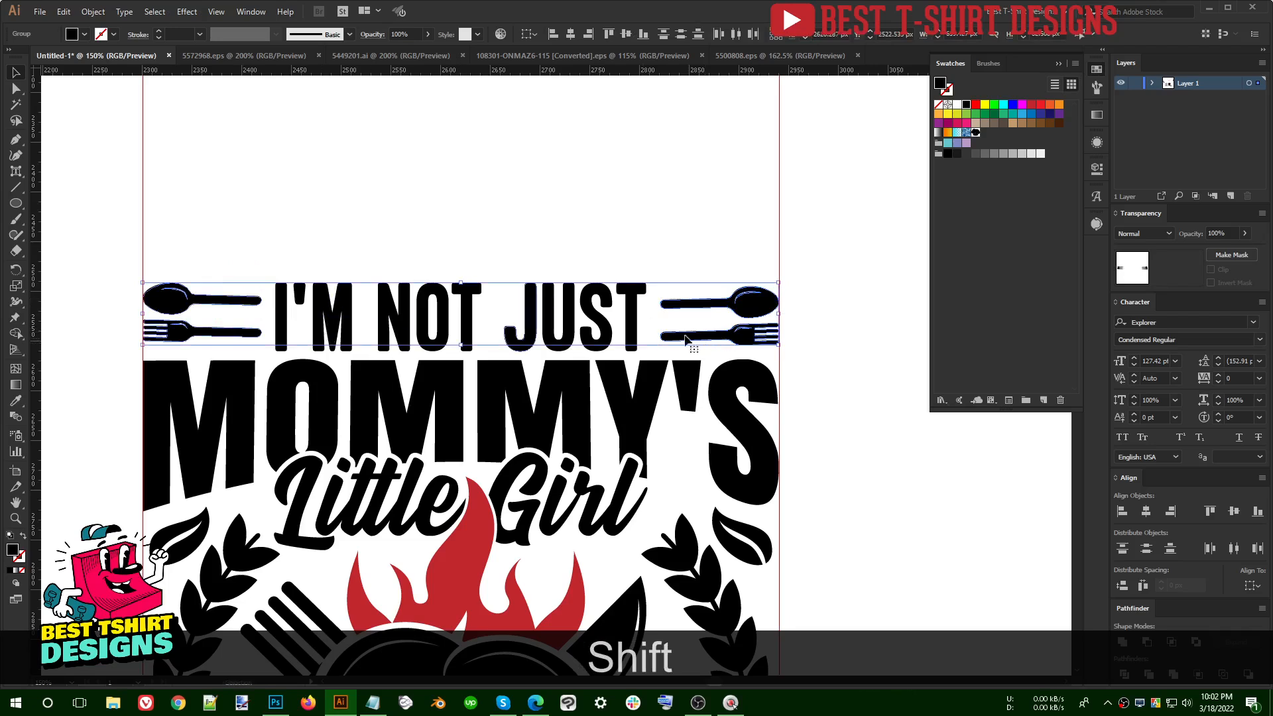
click(681, 310)
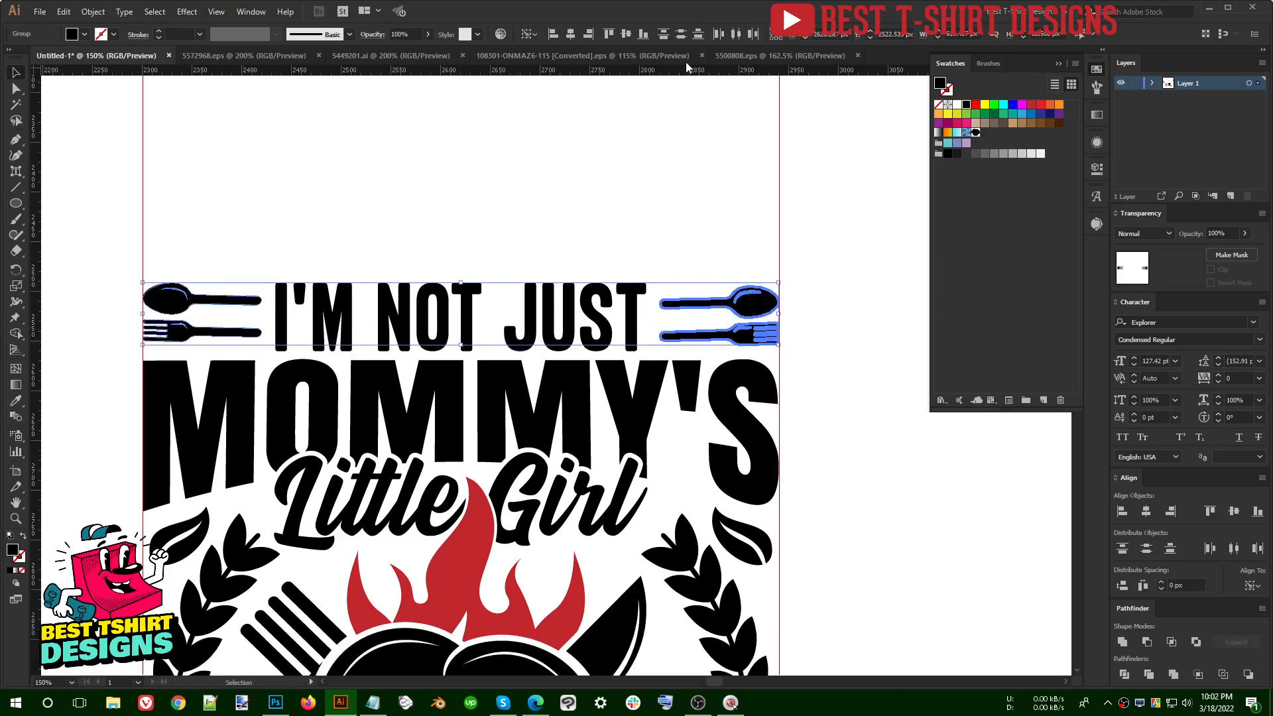
click(625, 38)
Step: Center both cutlery pairs vertically on the "I'M NOT JUST" text and nudge the whole row slightly down
click(697, 210)
drag(209, 250, 696, 351)
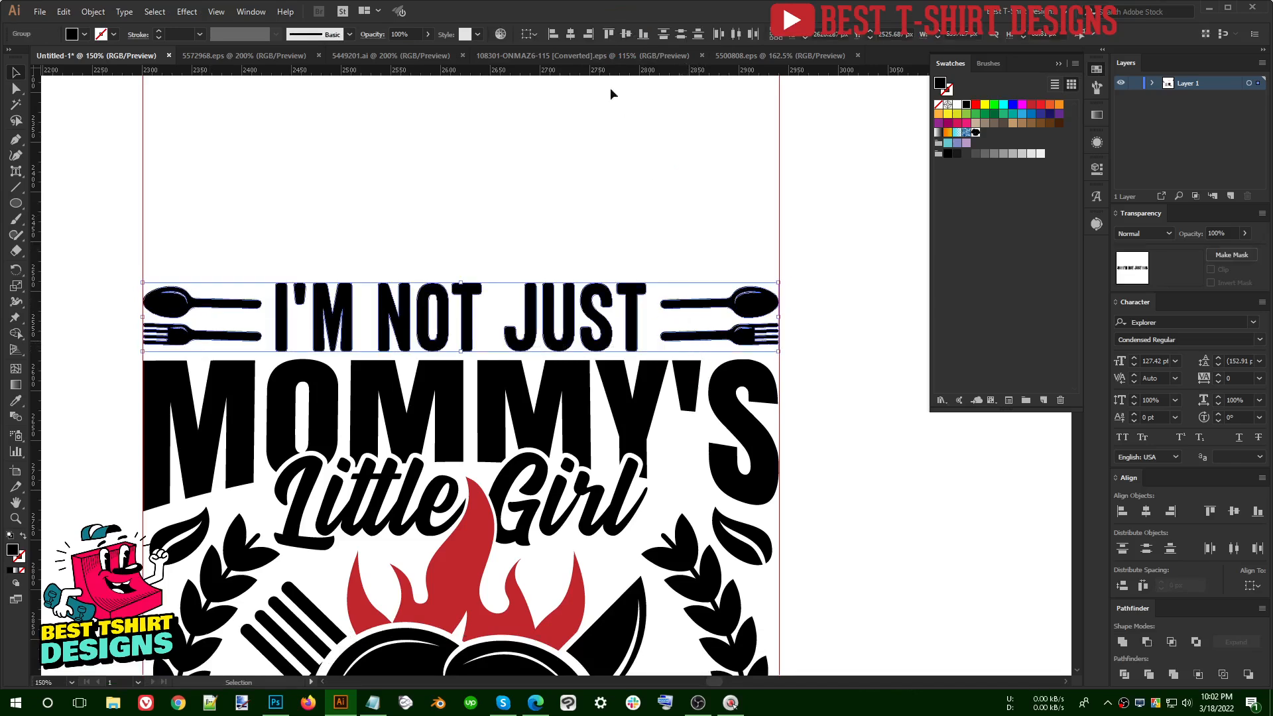
click(621, 34)
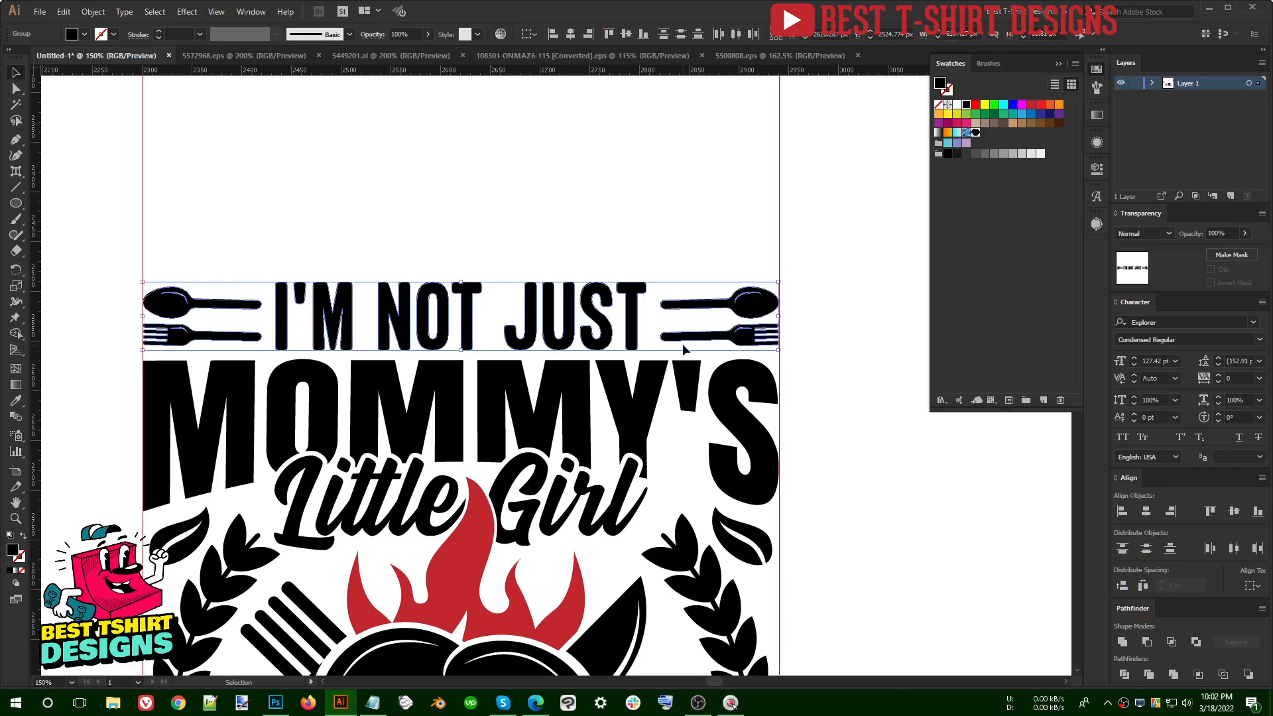
key(Down)
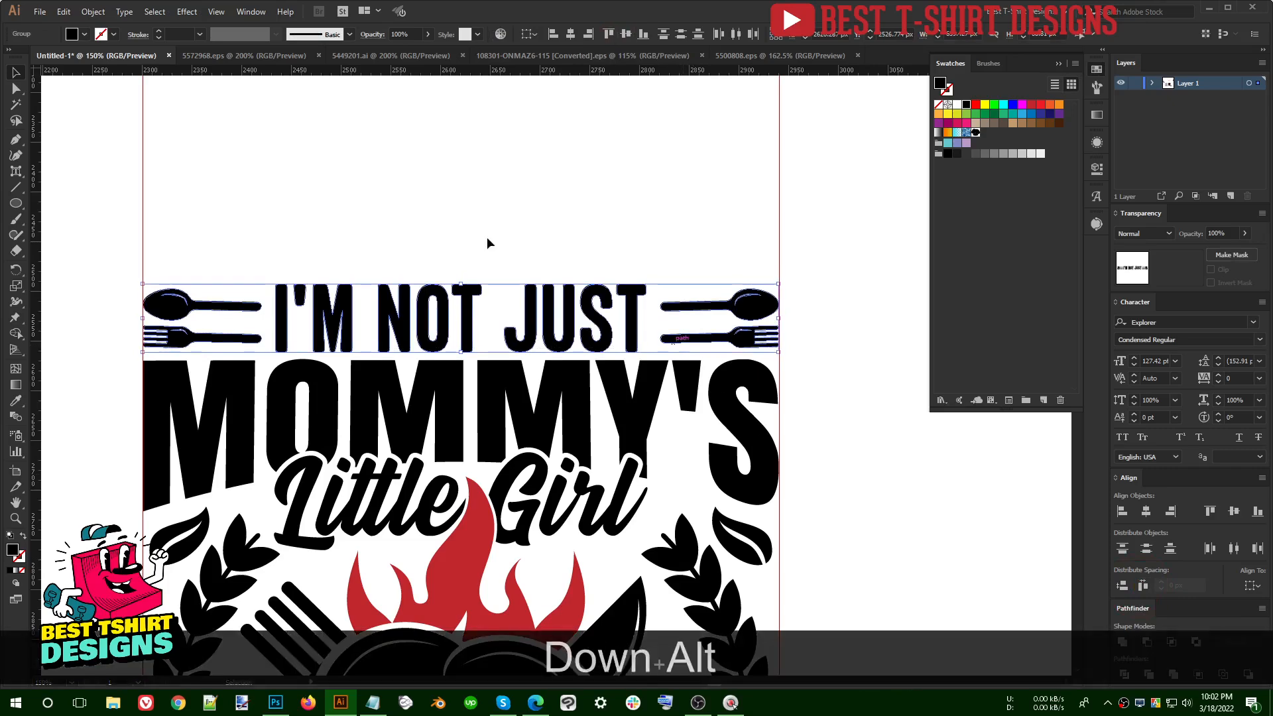
Step: Delete the leftover leaf strip below the T-shirt design and remove the vertical guides
alt+scroll(448, 212, down, 3)
alt+scroll(501, 320, down, 1)
click(663, 387)
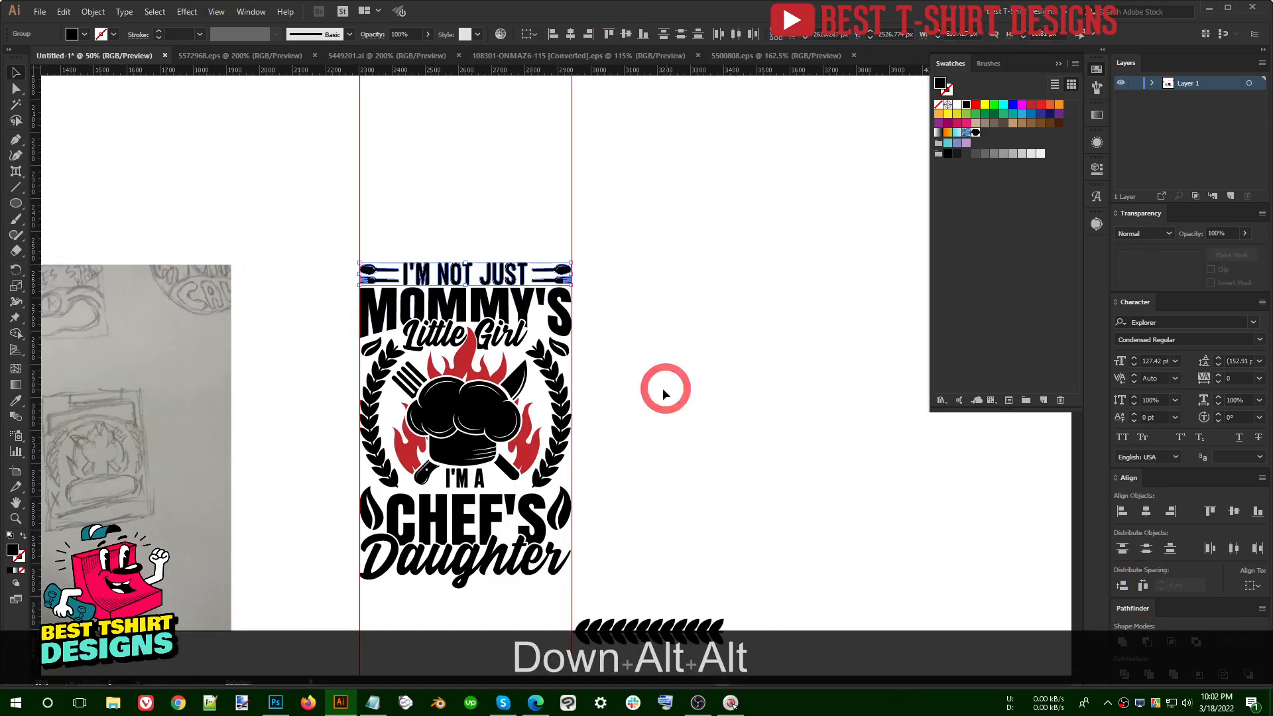
scroll(637, 451, down, 3)
scroll(371, 542, down, 3)
drag(315, 512, 737, 581)
key(Delete)
drag(542, 417, 941, 499)
key(Delete)
scroll(928, 501, up, 3)
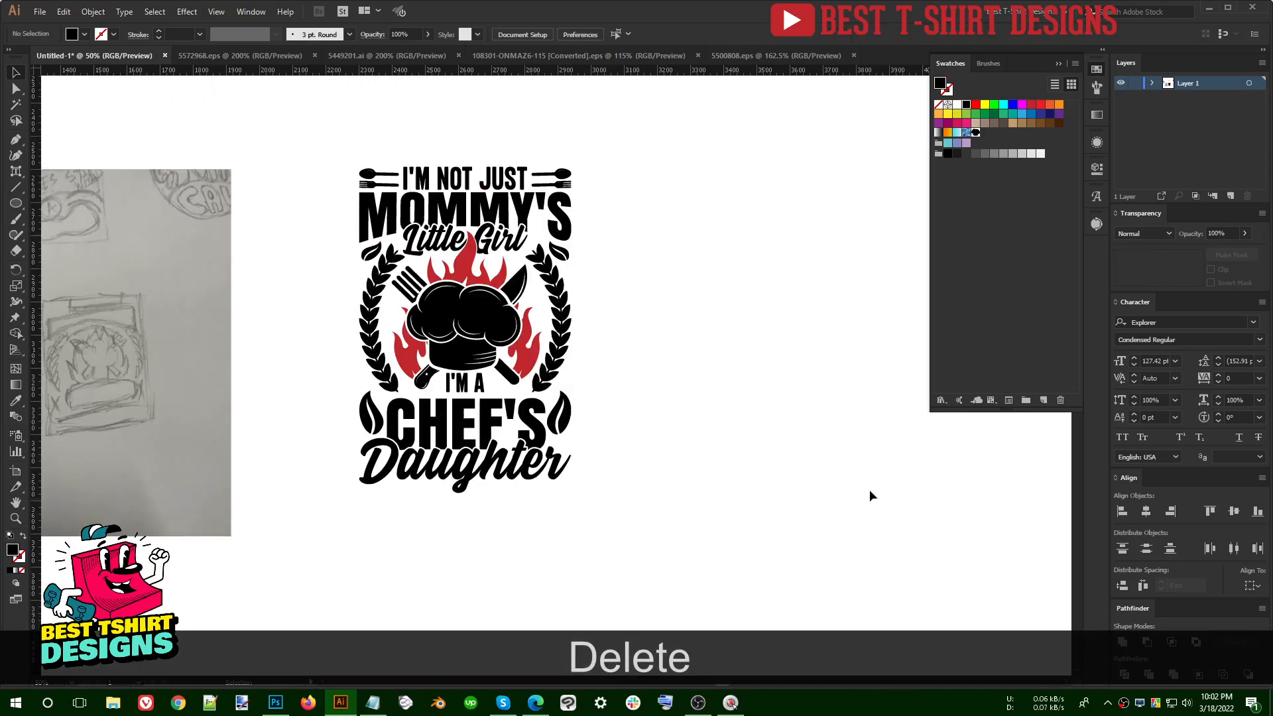
scroll(663, 468, up, 1)
alt+scroll(690, 477, up, 1)
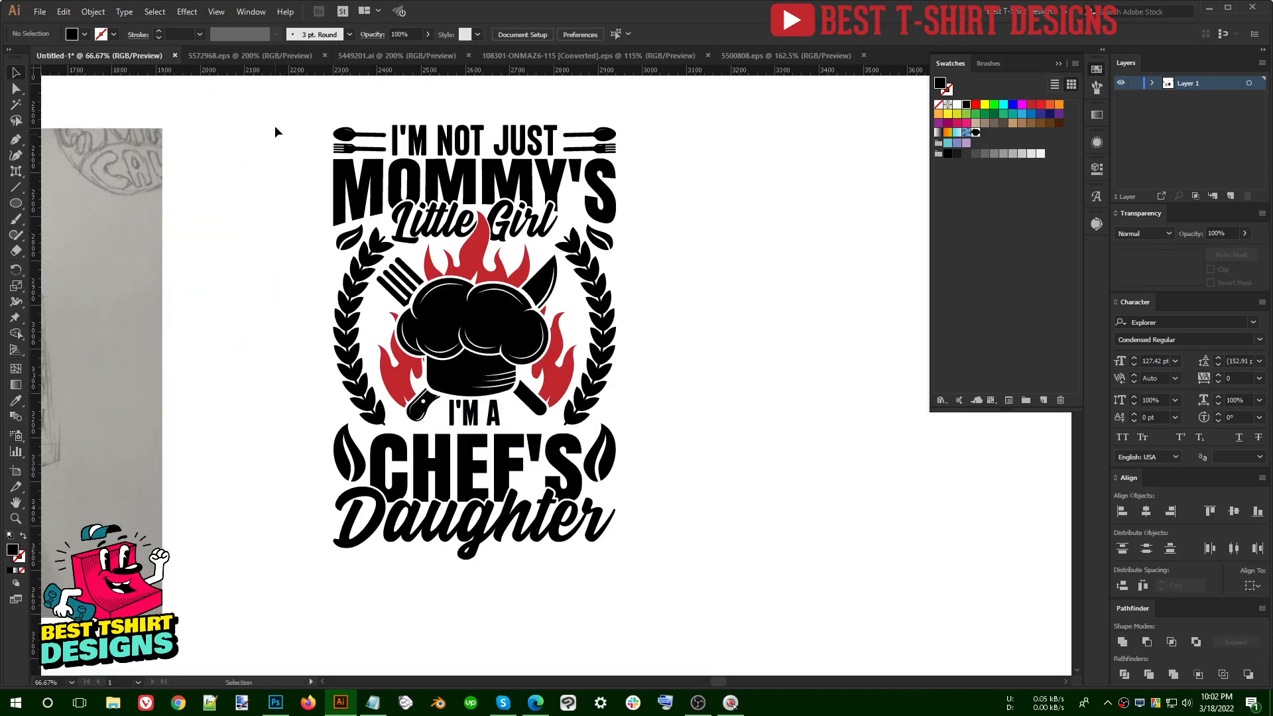
Step: Expand the appearance of the whole T-shirt design
drag(272, 103, 710, 570)
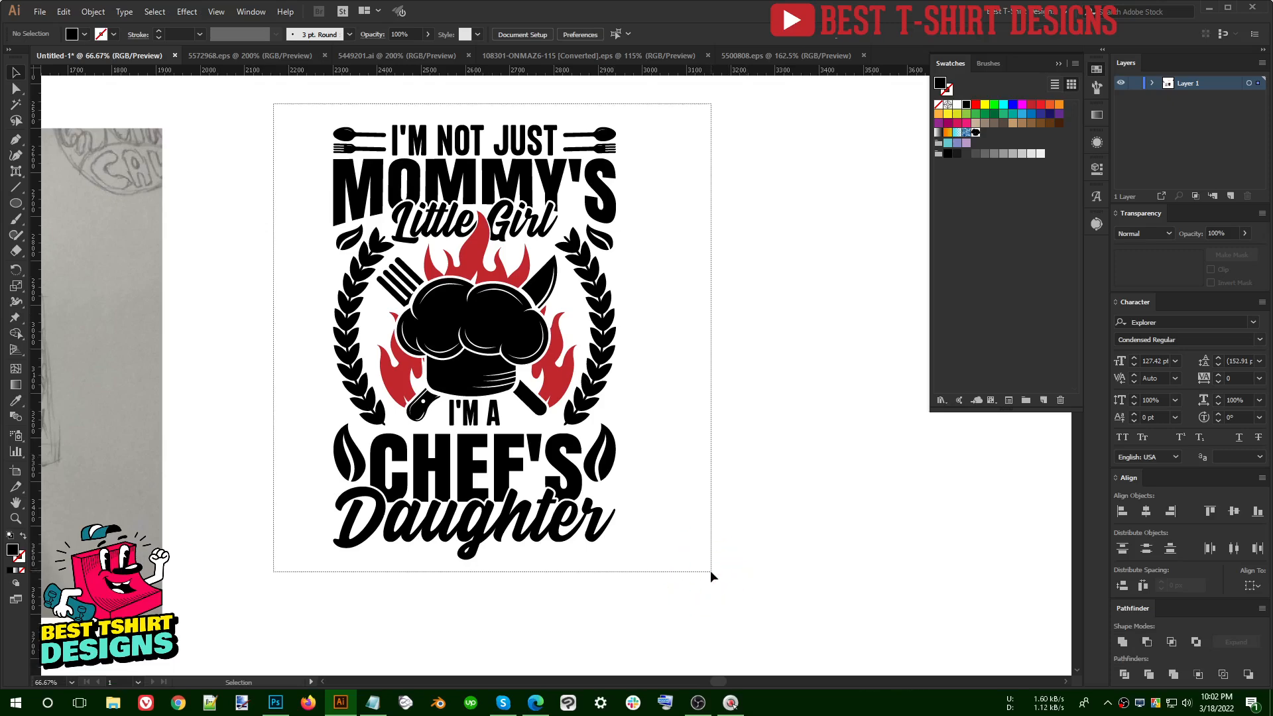
drag(298, 104, 671, 570)
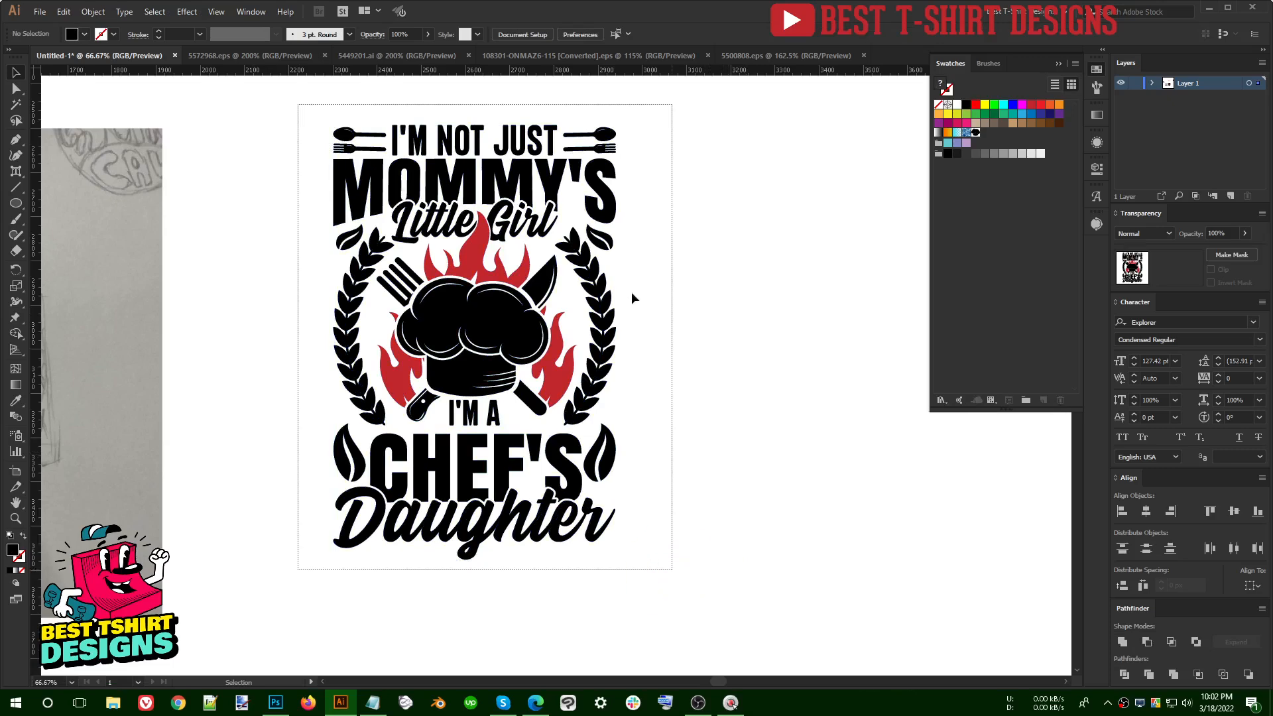
click(95, 12)
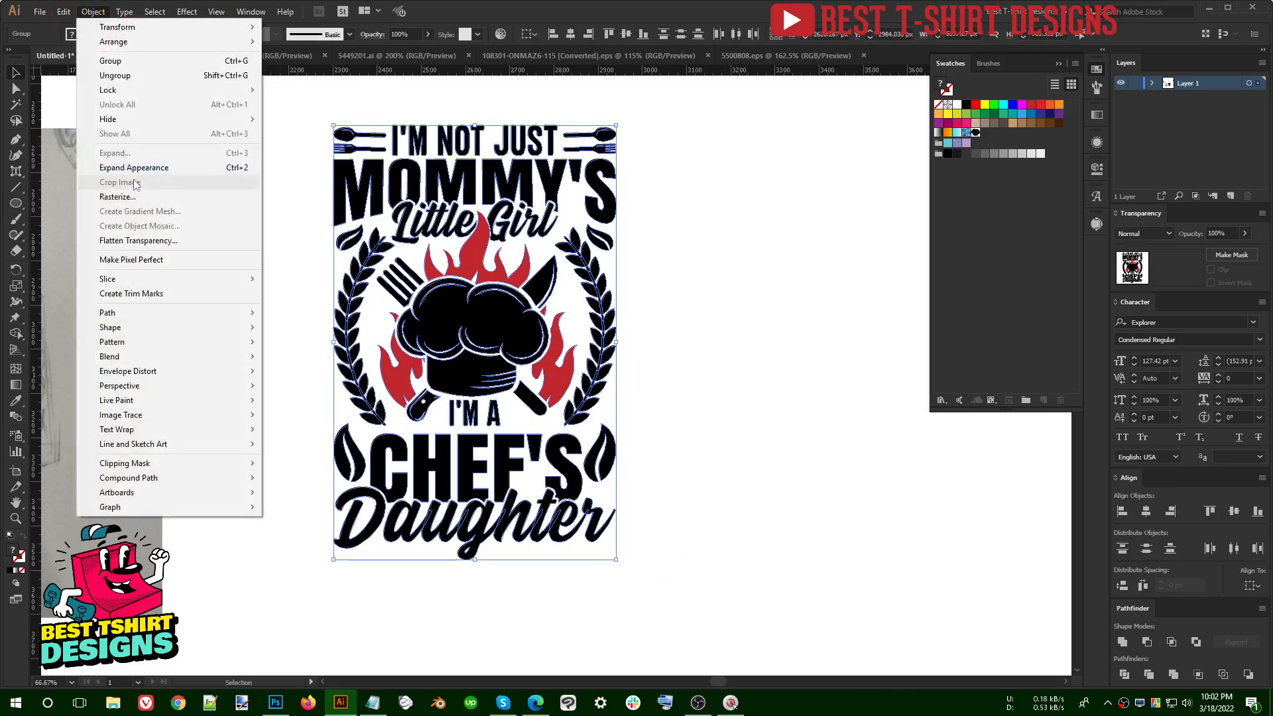
click(132, 167)
Step: Expand all objects of the T-shirt design into plain shapes
drag(285, 104, 690, 588)
click(92, 12)
click(128, 154)
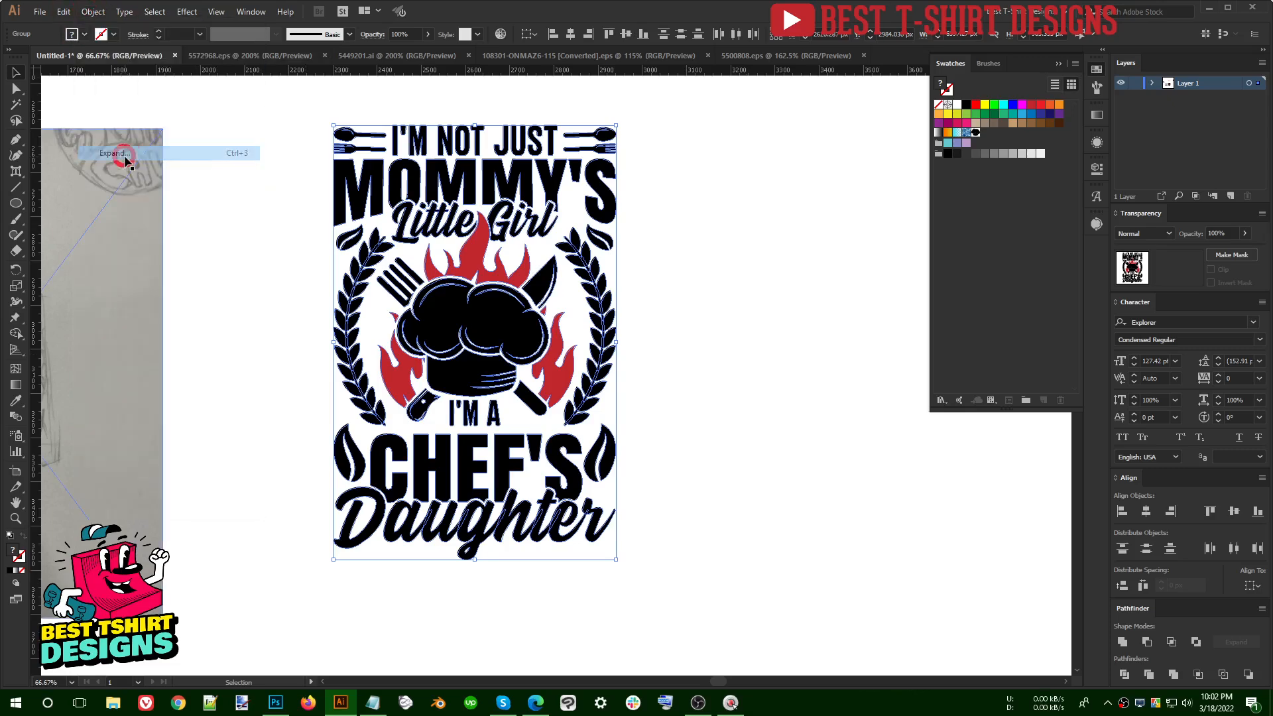
drag(338, 149, 698, 566)
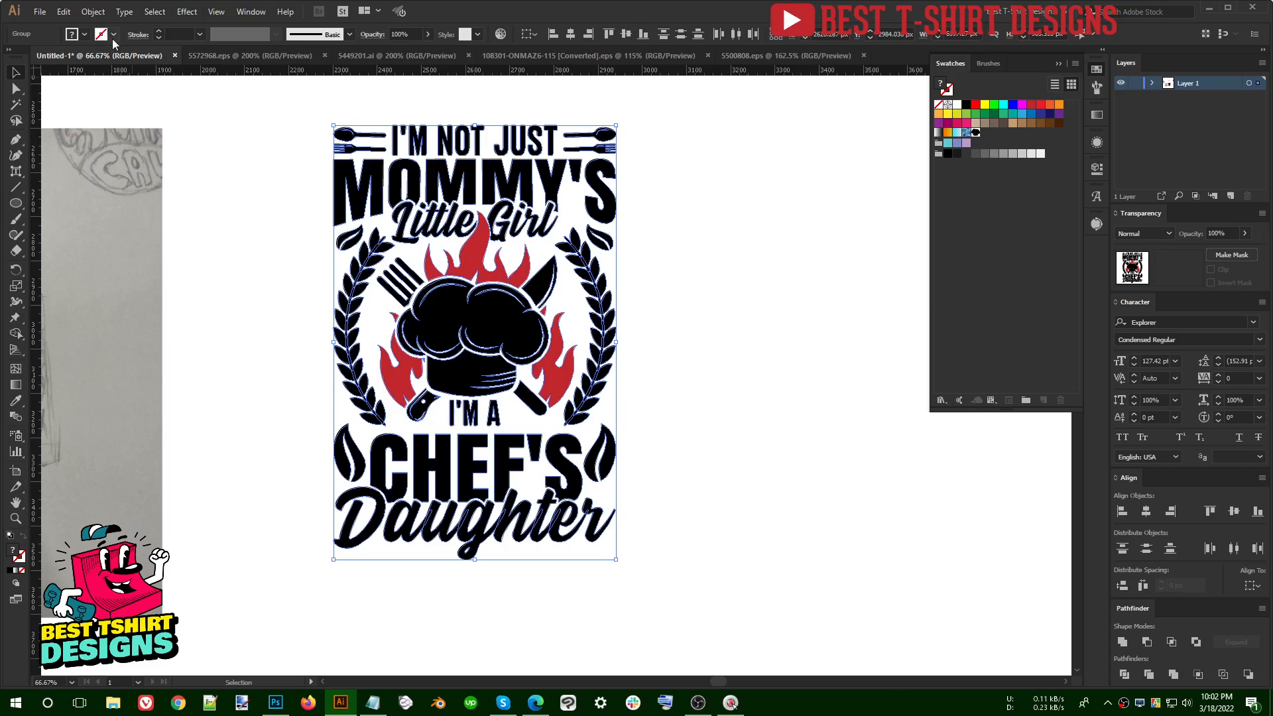
click(93, 11)
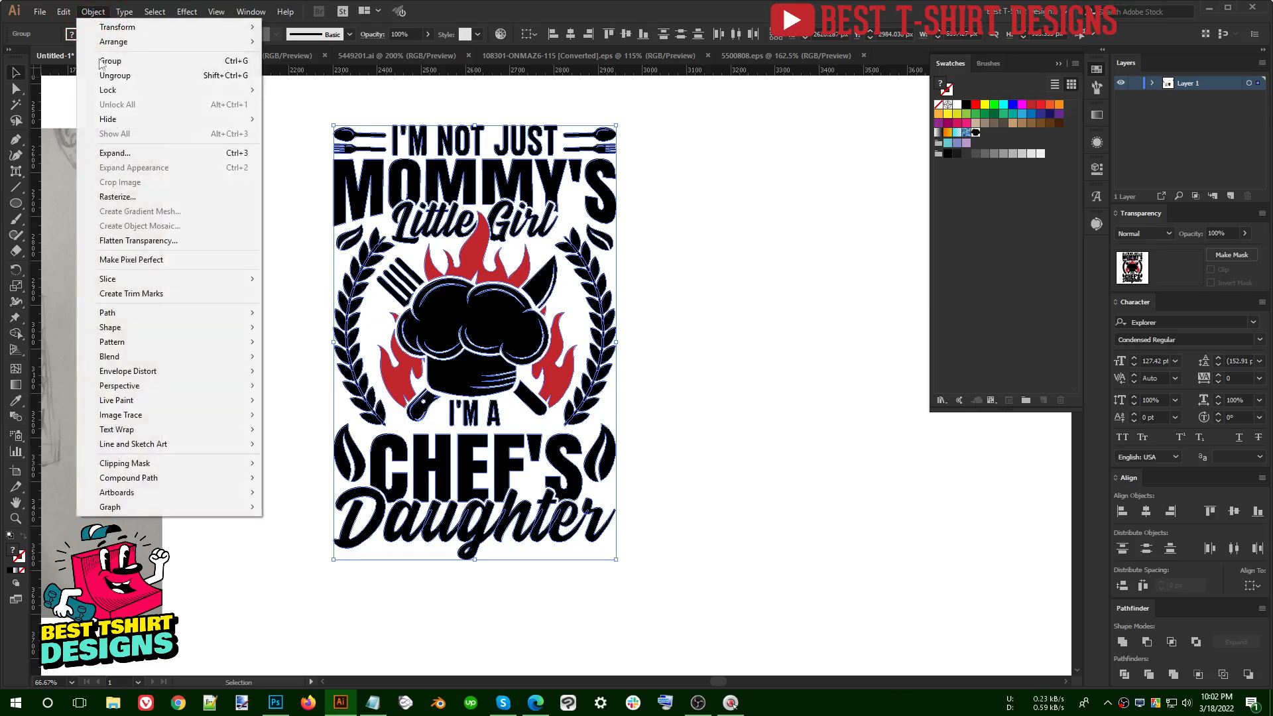
click(126, 154)
click(96, 12)
click(112, 154)
click(691, 374)
key(F10)
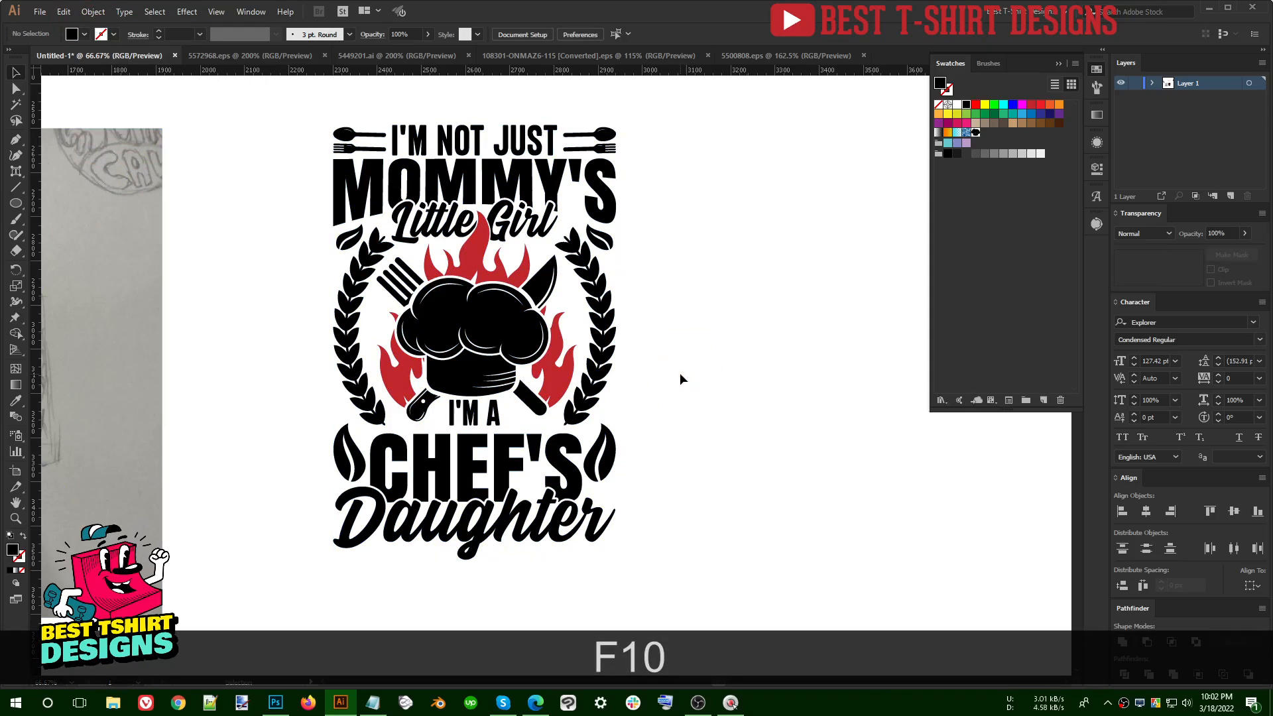
Step: Draw a black background rectangle about 1059 × 1174 px around the T-shirt design
drag(286, 112, 706, 587)
click(64, 210)
click(16, 205)
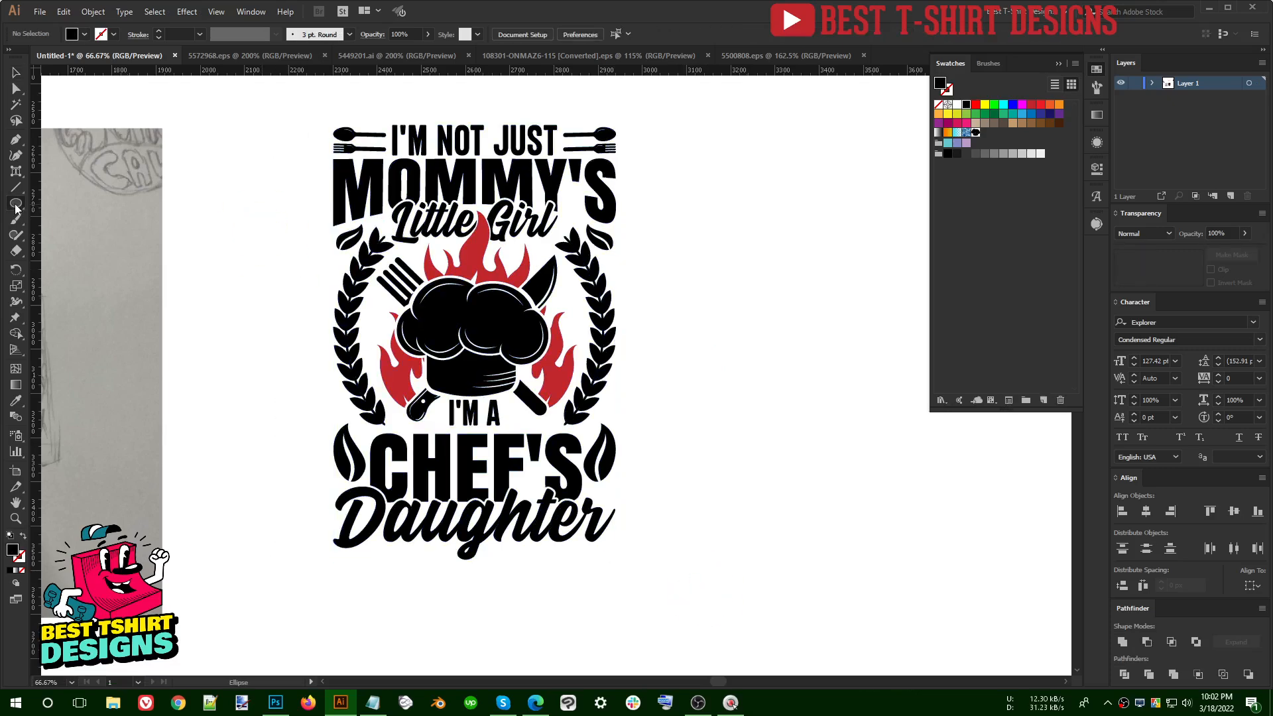
drag(16, 205, 73, 203)
drag(305, 132, 722, 617)
Step: Send the black rectangle behind the T-shirt design and lock it
key(ctrl+shift+bracketleft)
key(v)
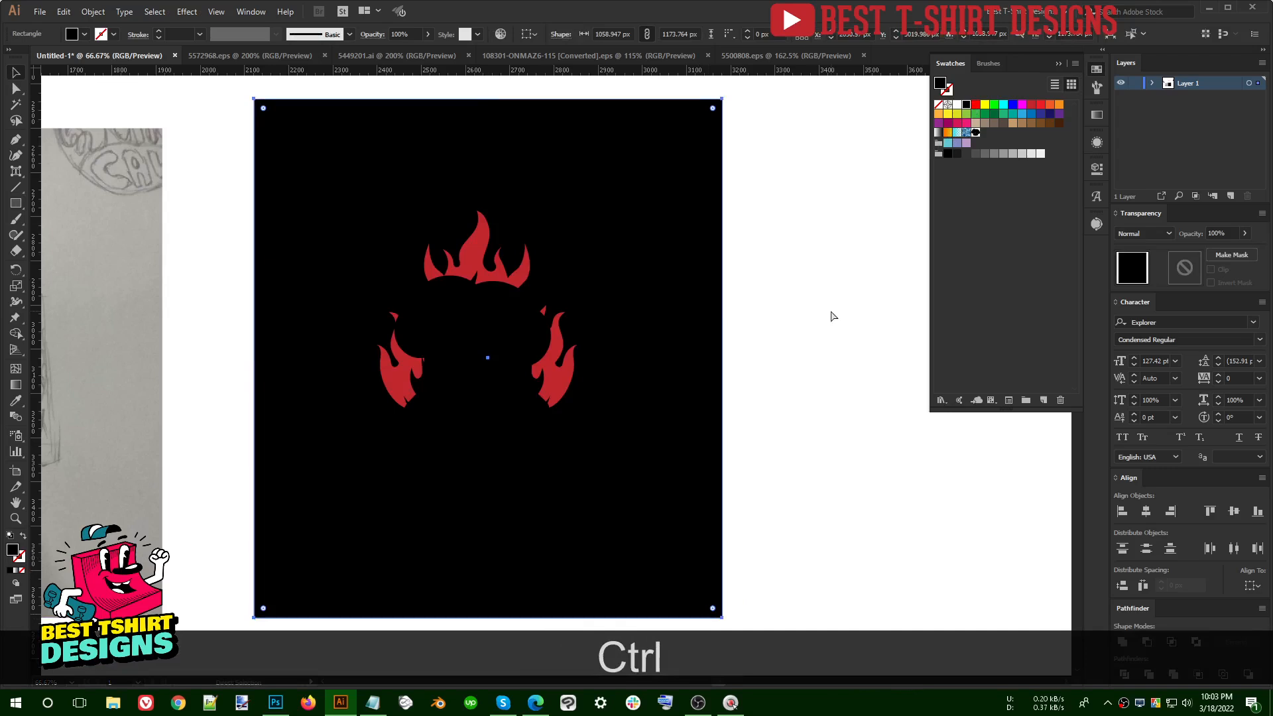
key(ctrl+1)
drag(690, 282, 762, 432)
click(572, 363)
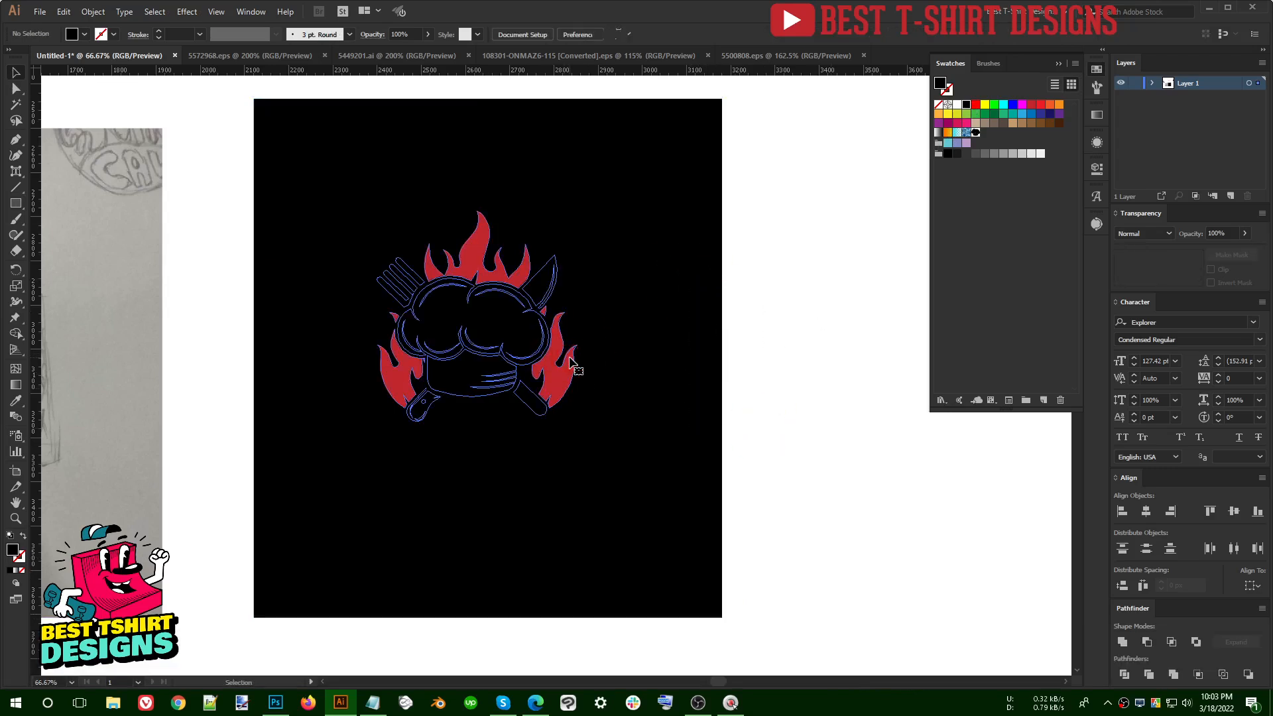
Step: Group all lettering, leaves, cutlery and the chef hat emblem on the black rectangle
drag(650, 515, 275, 101)
right_click(402, 178)
click(440, 275)
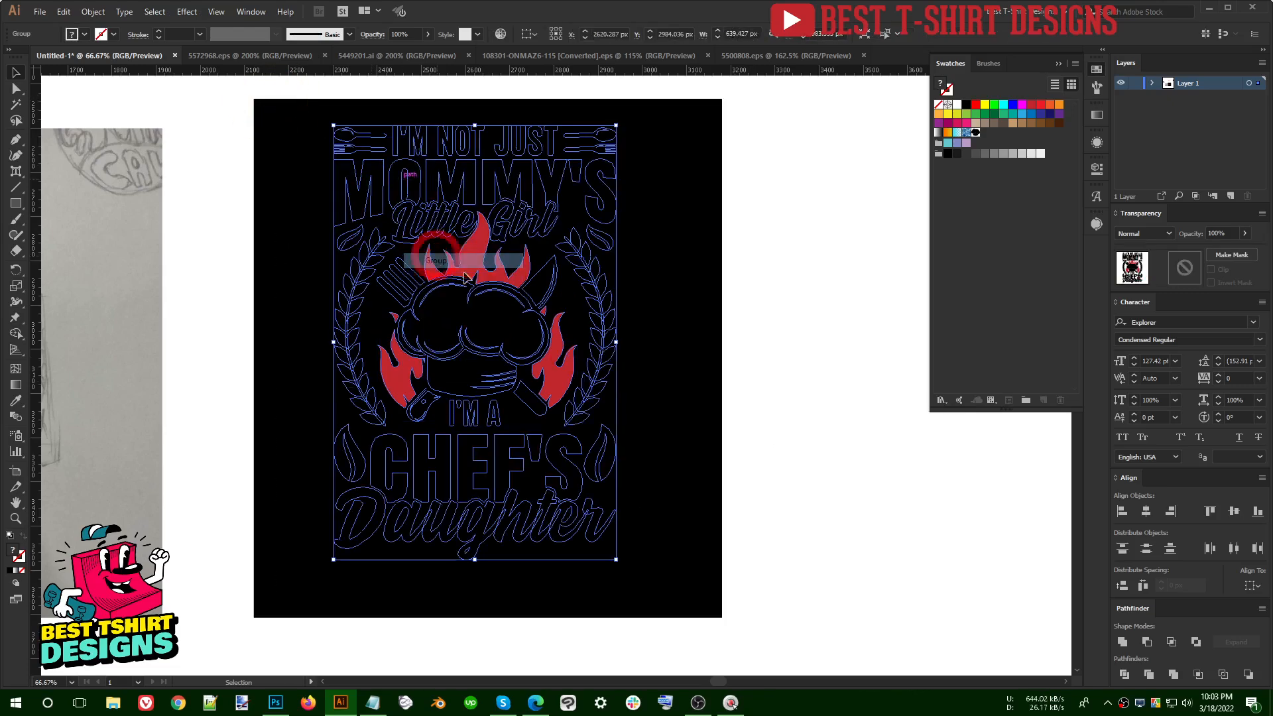
click(598, 275)
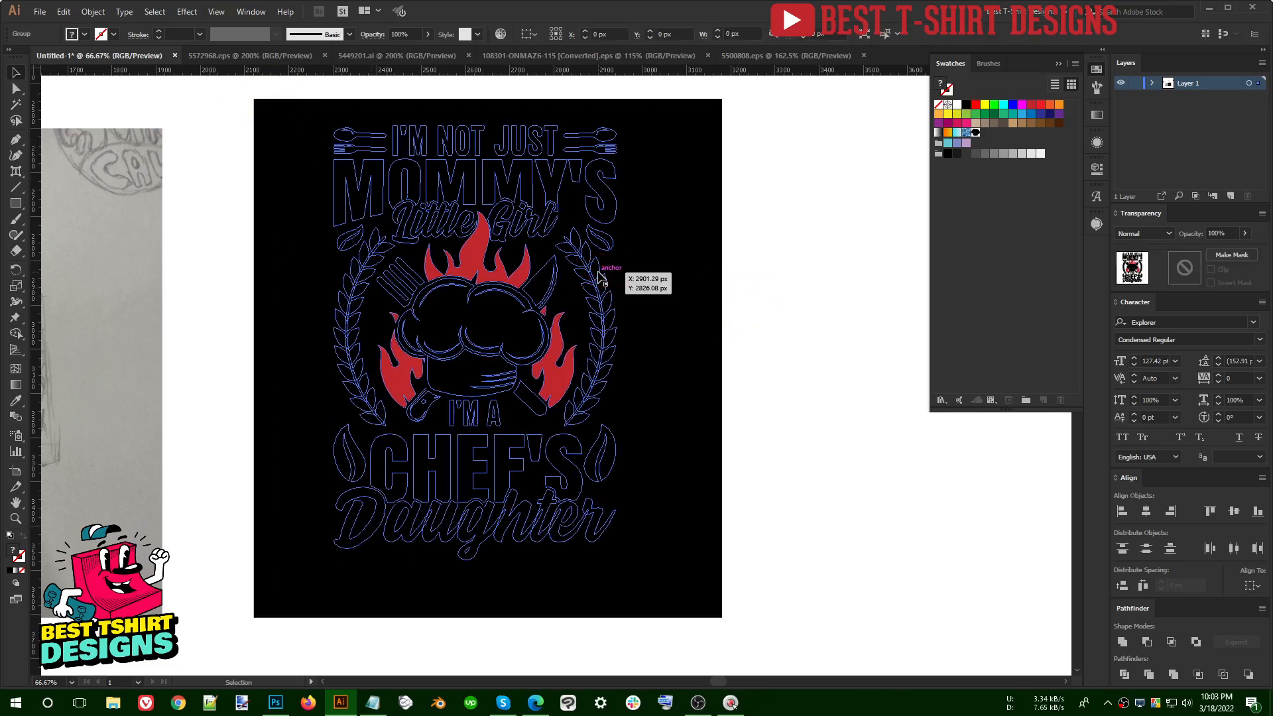
Step: Isolate the design group and fill the words "MOMMY'S" and "CHEF'S" with the pink swatch
double_click(598, 275)
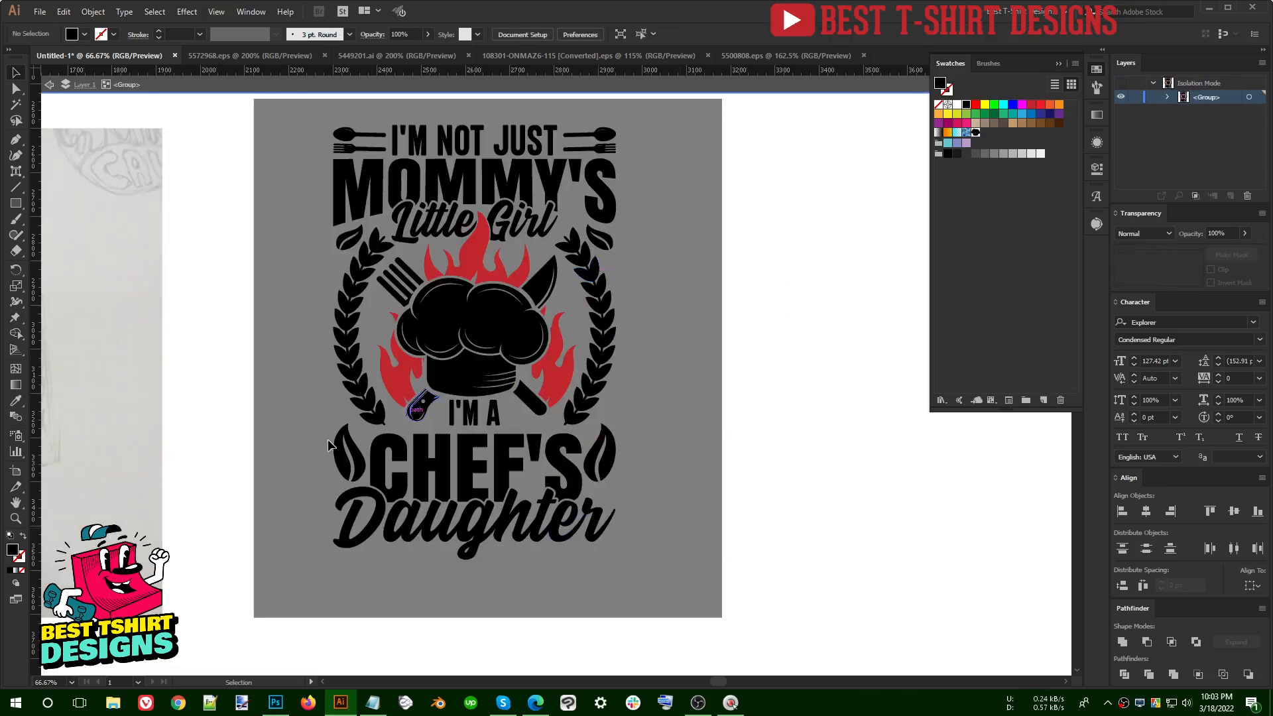
scroll(649, 378, up, 1)
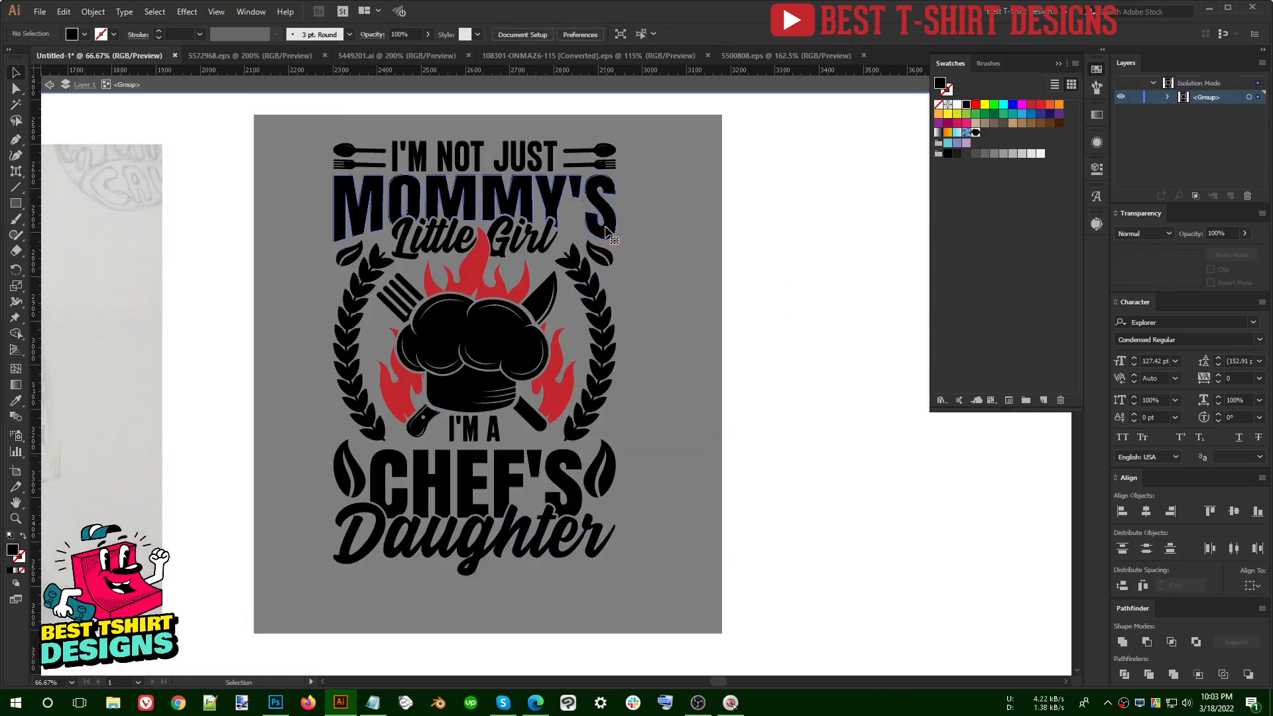
click(605, 232)
click(965, 124)
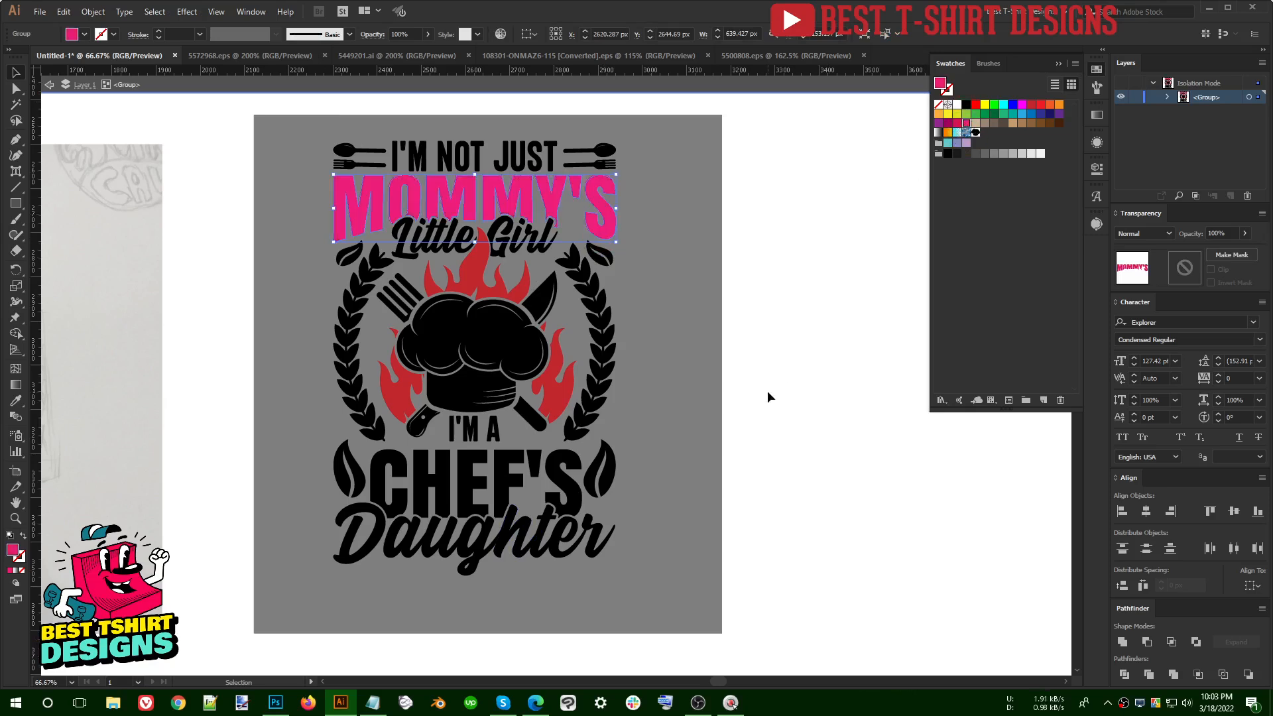
click(767, 393)
click(571, 491)
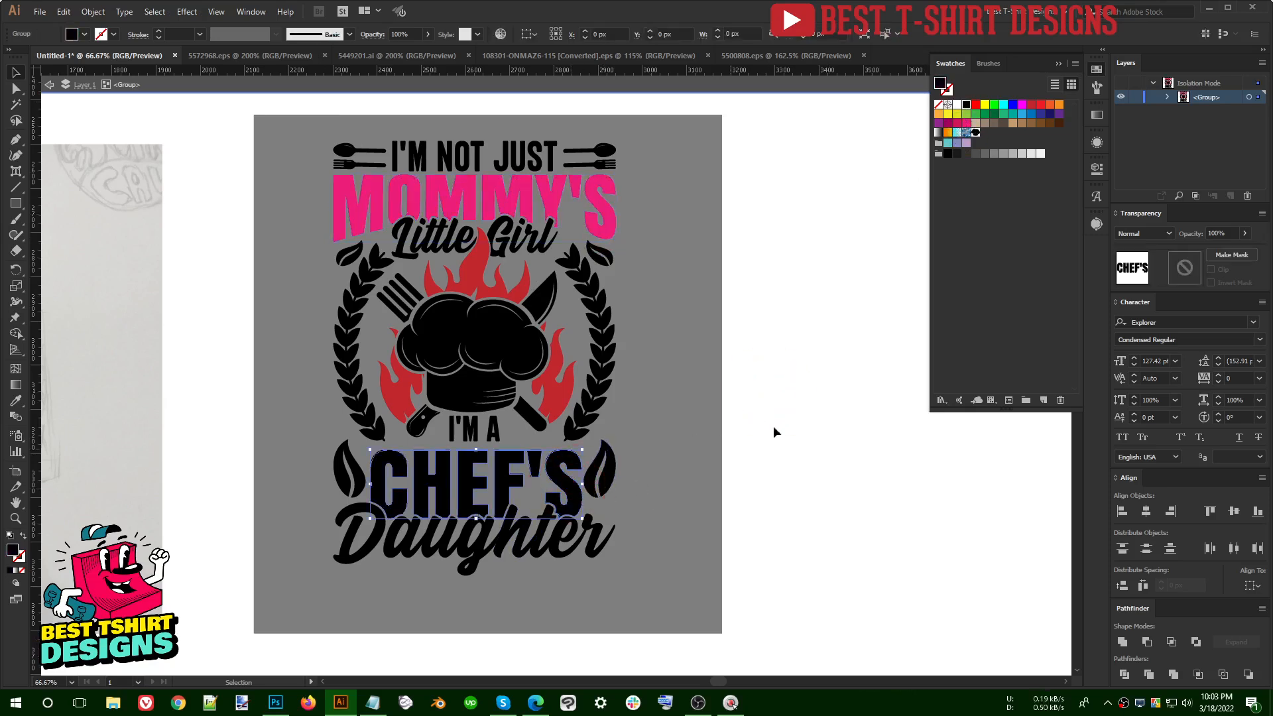
click(966, 124)
click(741, 398)
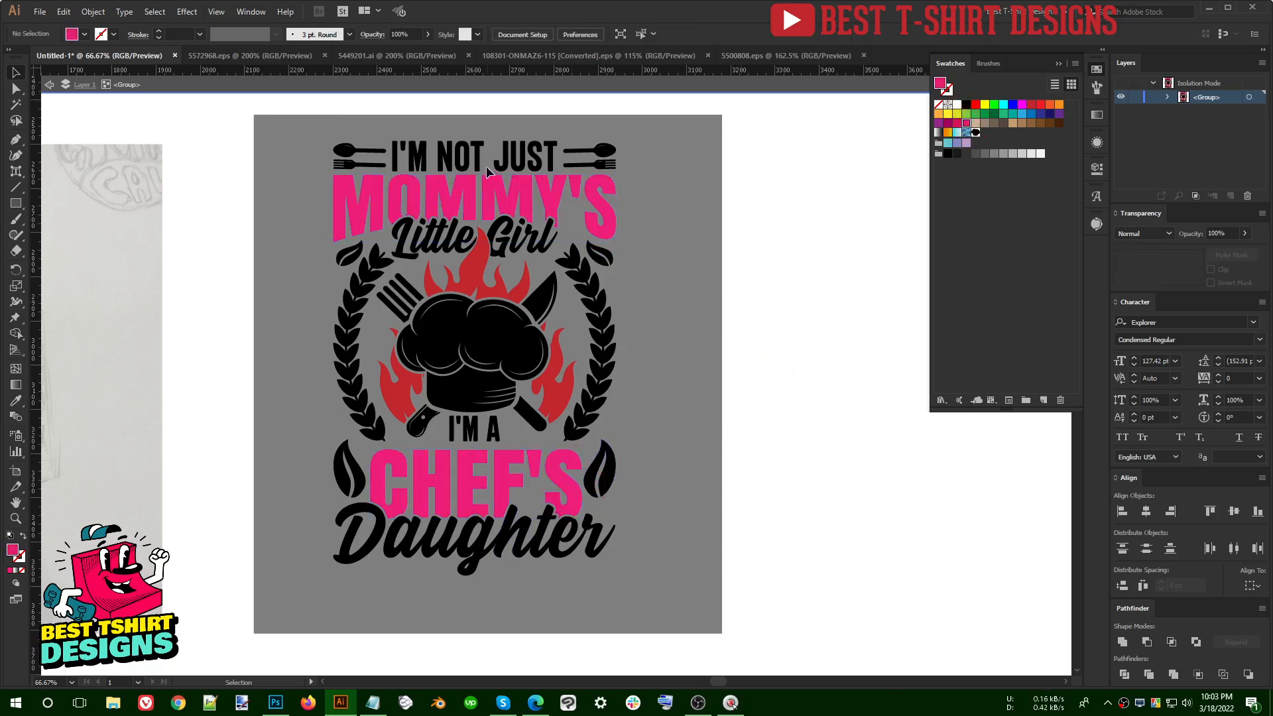
Step: Fill the words "Little Girl", "I'M NOT JUST" and "Daughter" with the white swatch
click(507, 252)
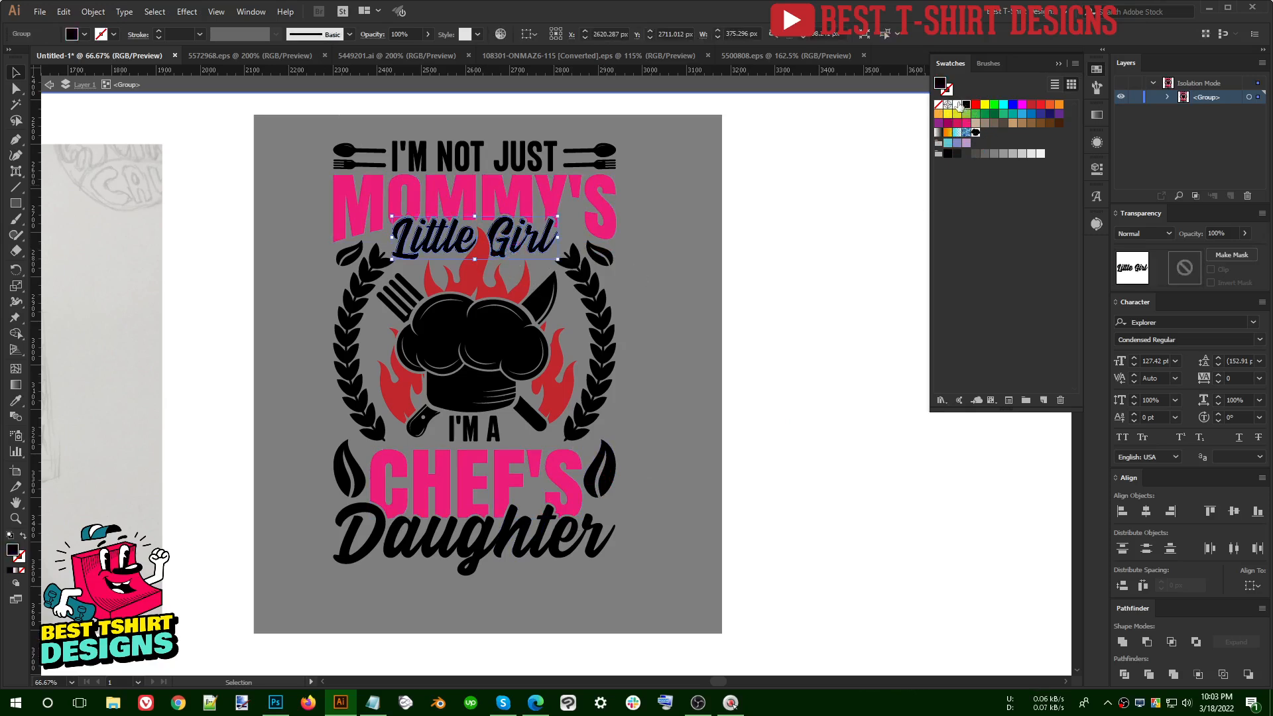
click(957, 105)
click(524, 163)
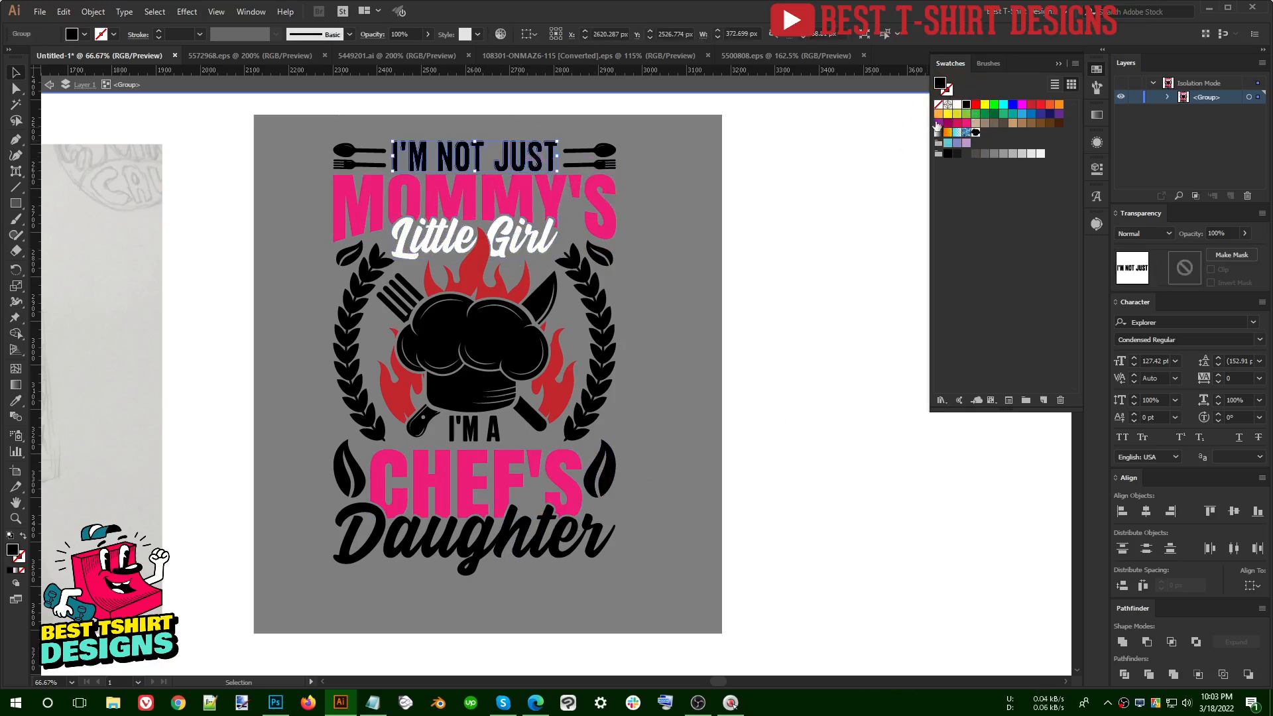
click(957, 104)
click(717, 325)
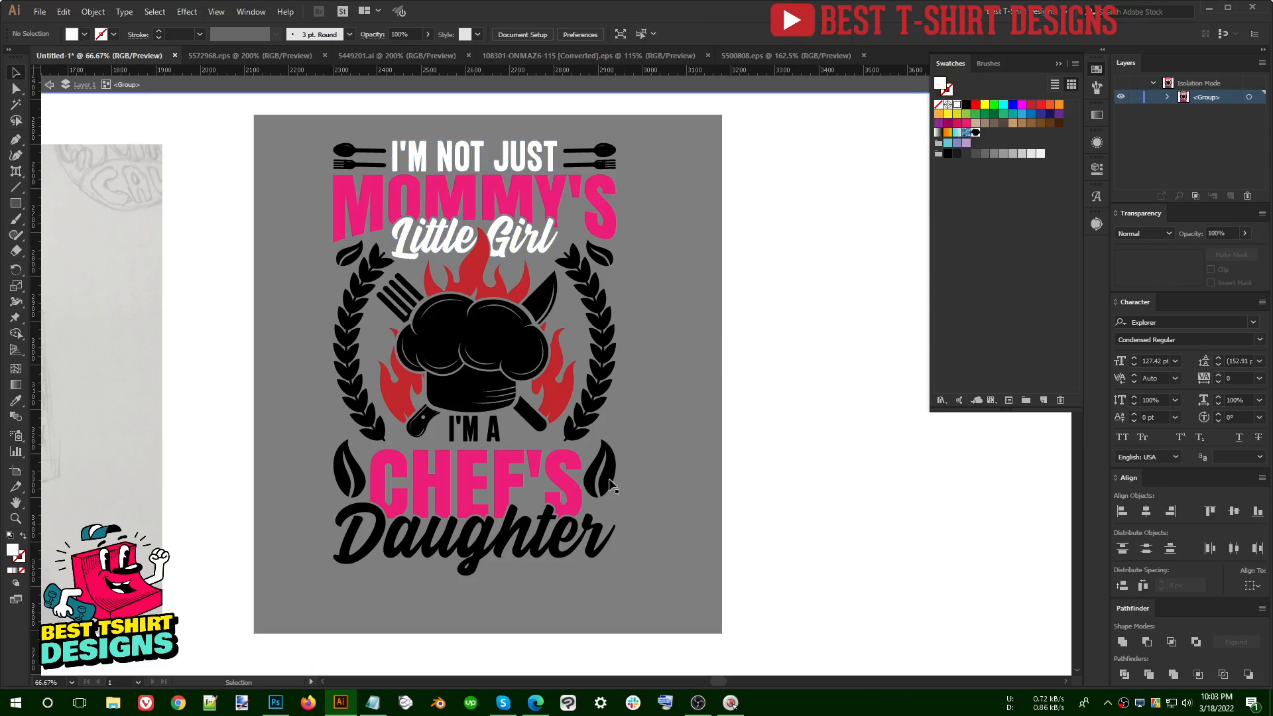
click(568, 540)
click(958, 105)
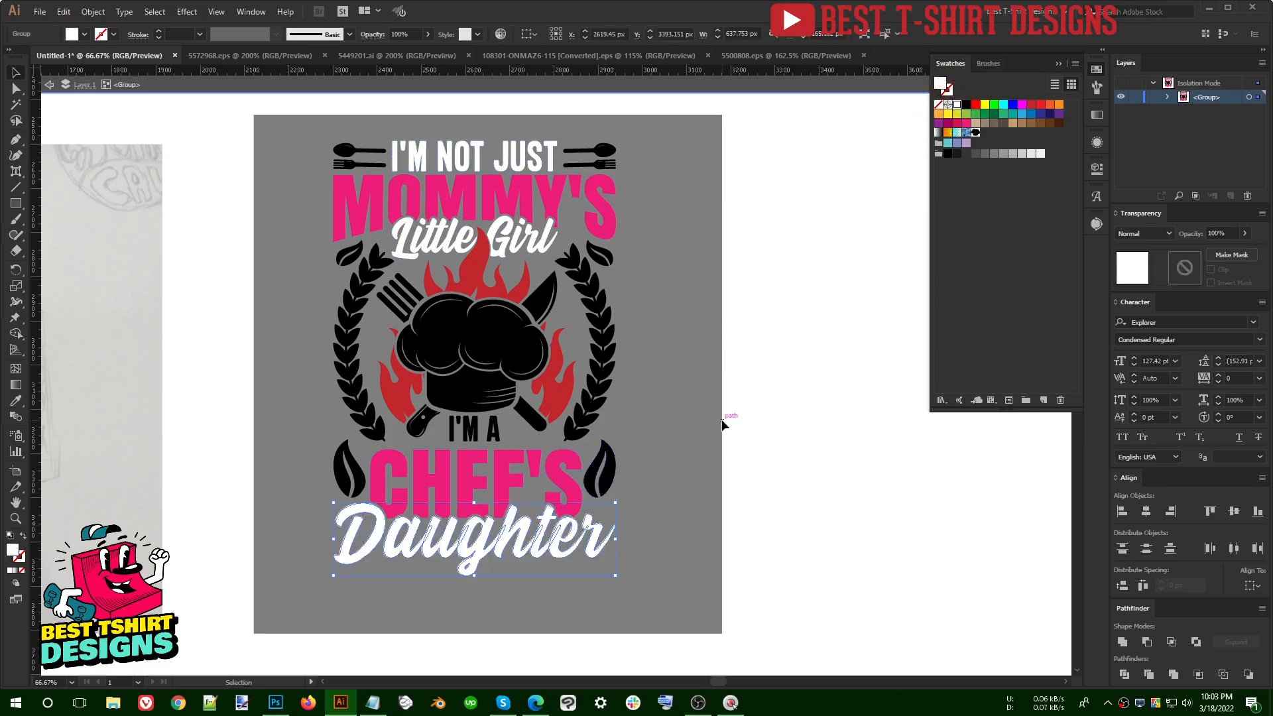
click(727, 420)
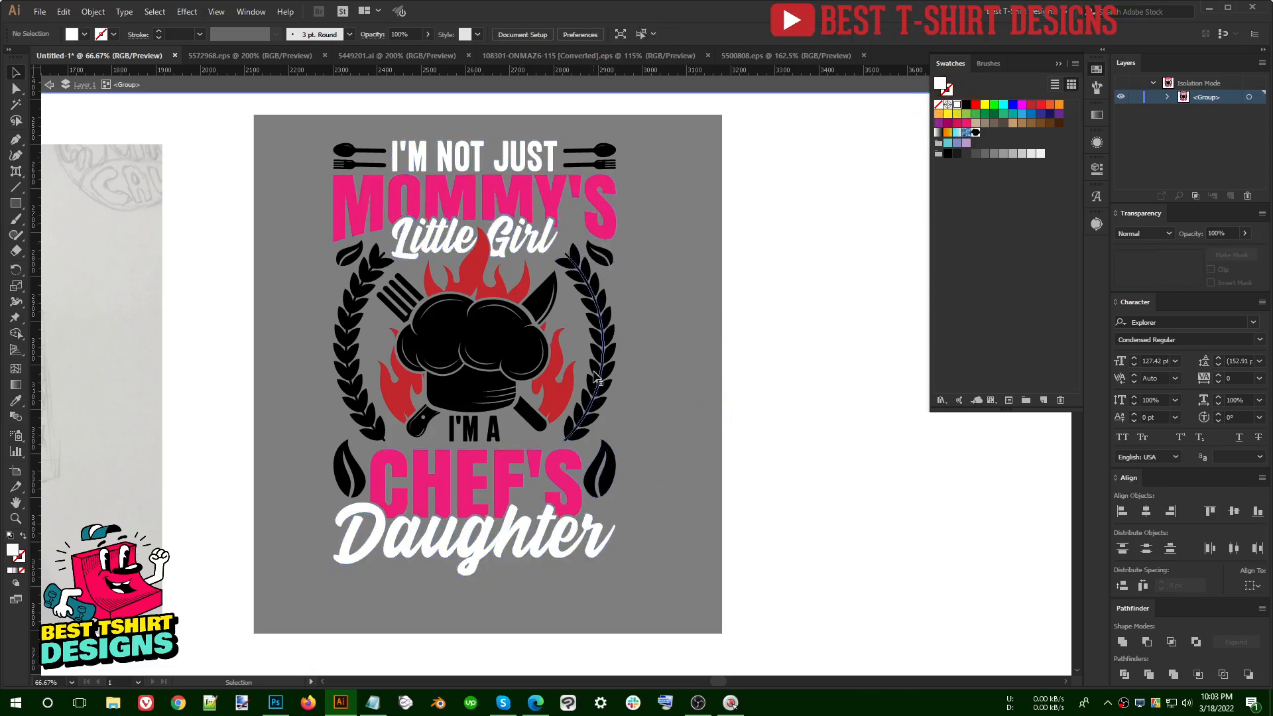
Step: Fill "I'M NOT JUST" and "I'M A" with the orange swatch, and recolor the red flames the same orange
click(518, 157)
shift+click(523, 431)
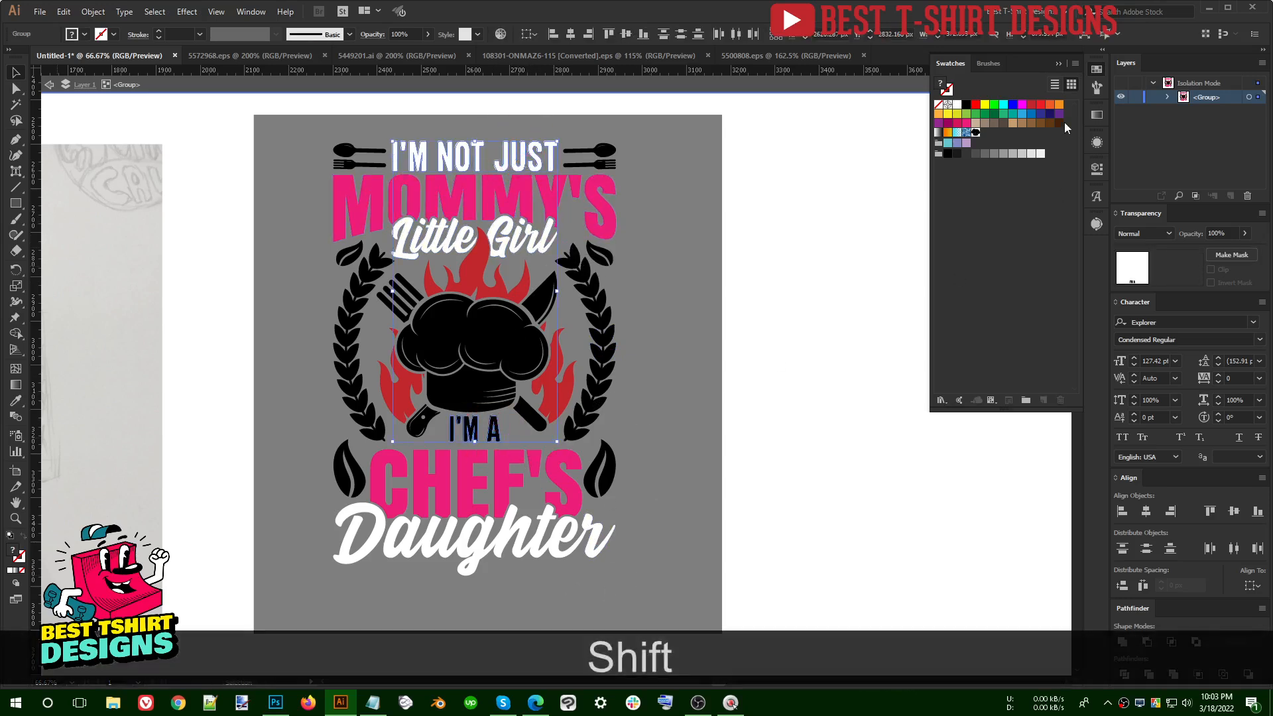
click(1049, 105)
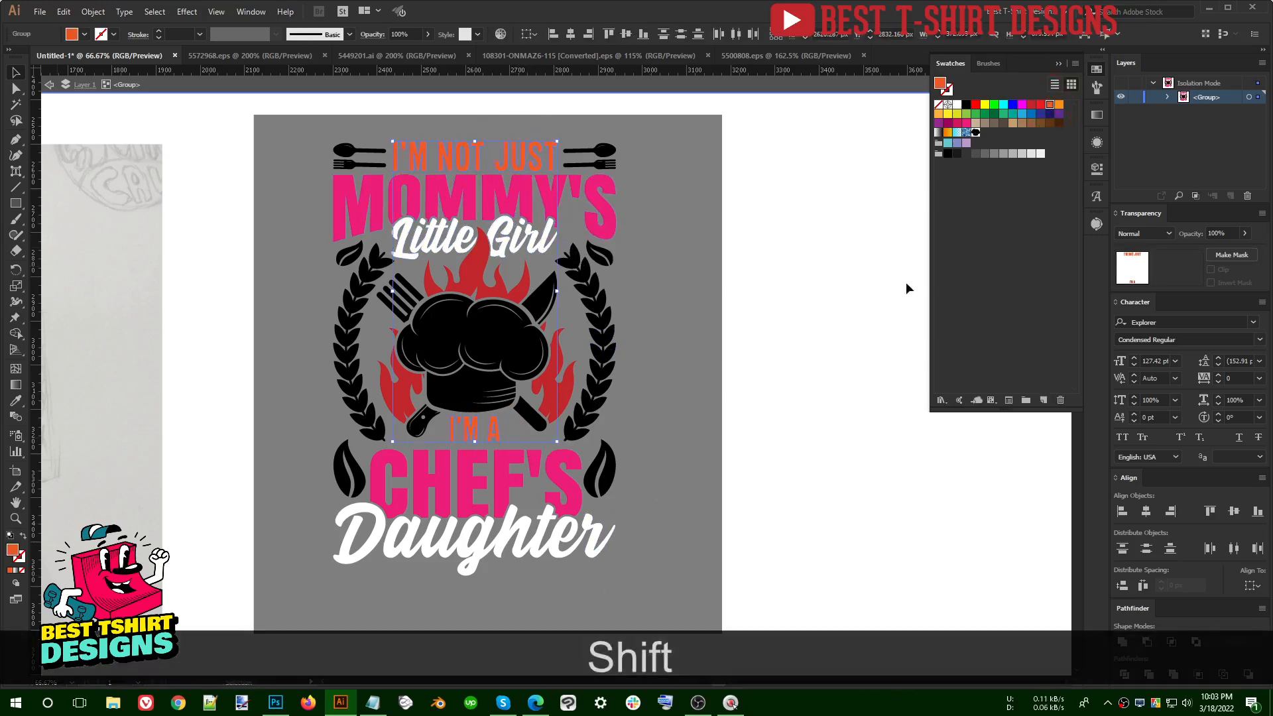
click(574, 379)
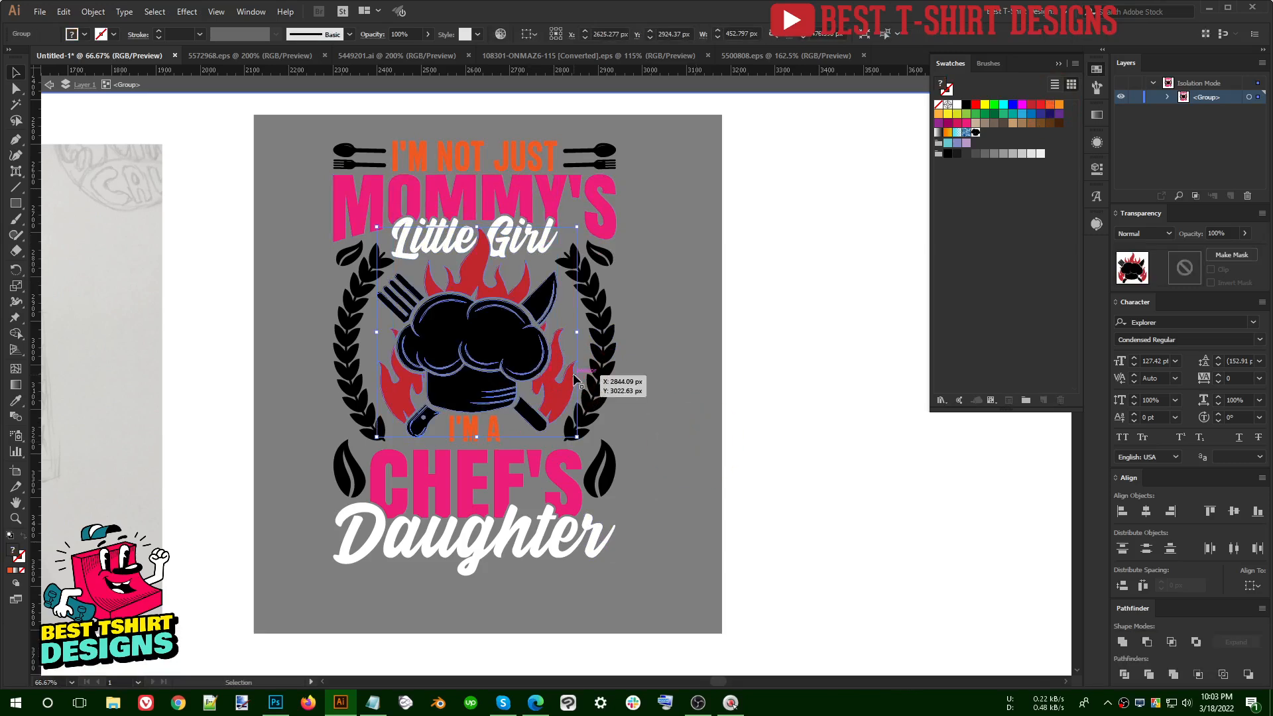
key(y)
click(567, 380)
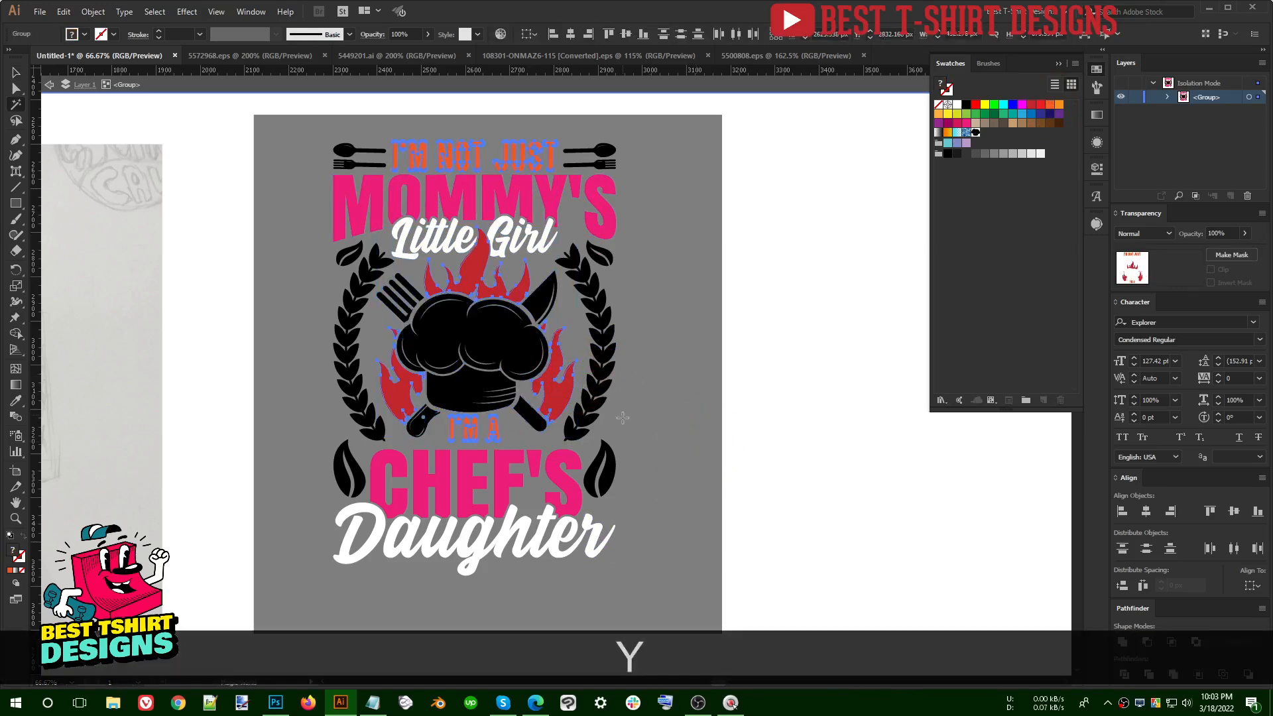
click(1047, 104)
key(v)
click(656, 411)
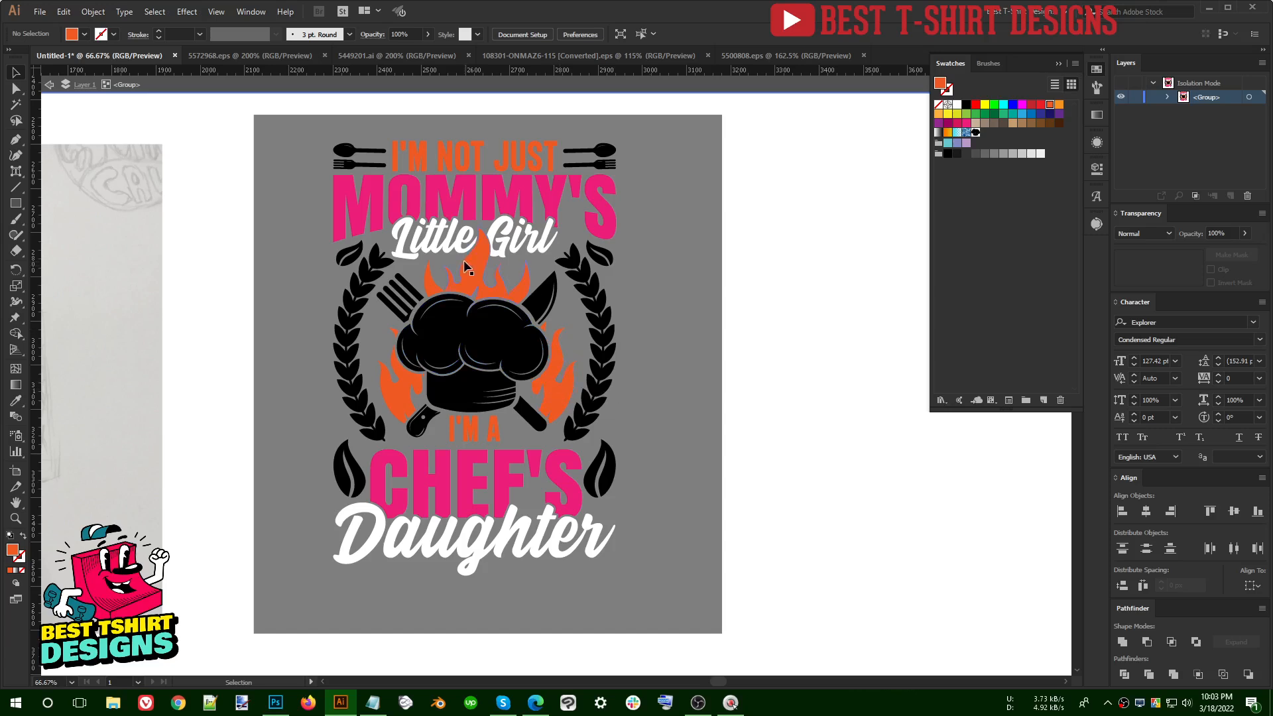
Step: Isolate the chef hat emblem, fill the hat with white and the crossed fork and knife with pink
click(476, 351)
double_click(476, 351)
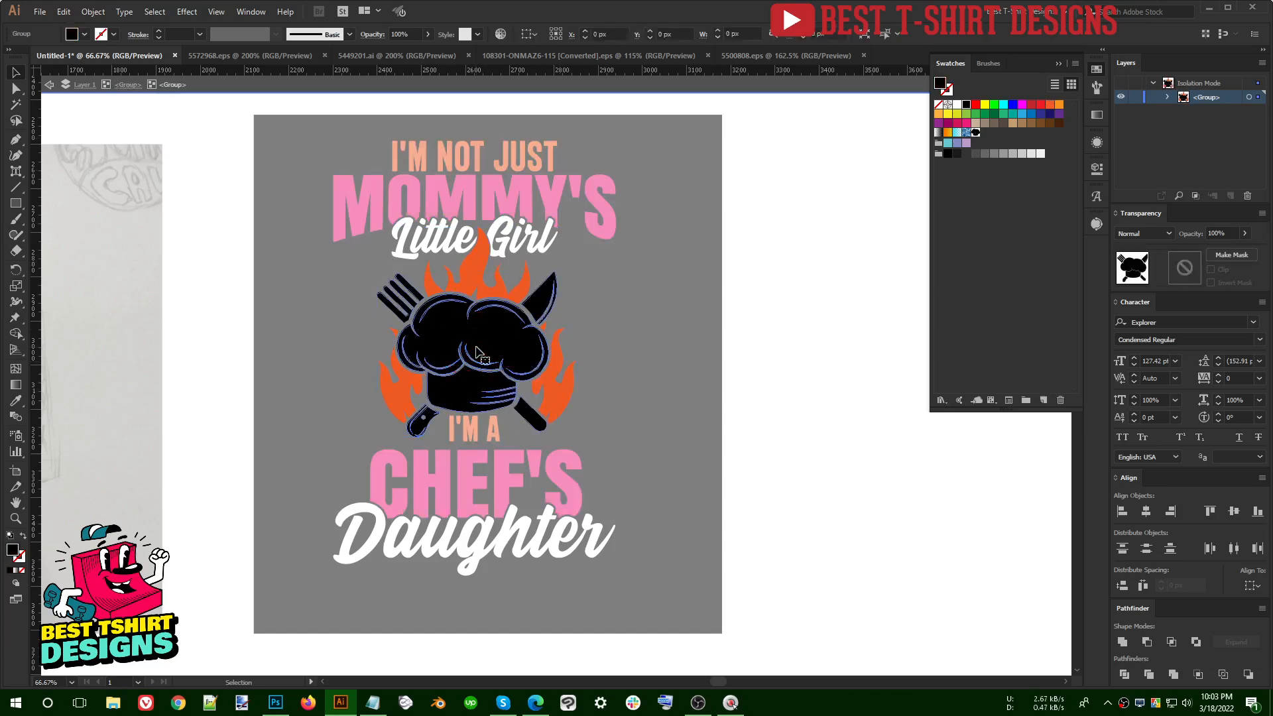
double_click(476, 352)
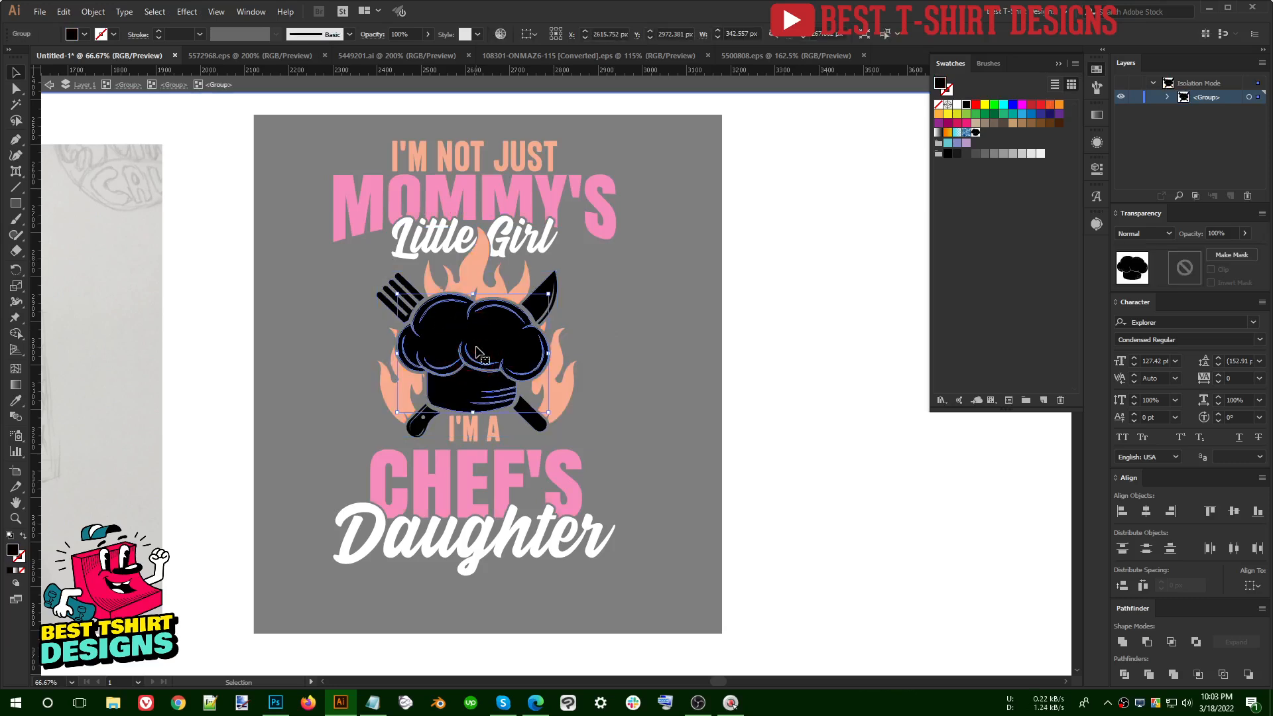
click(958, 104)
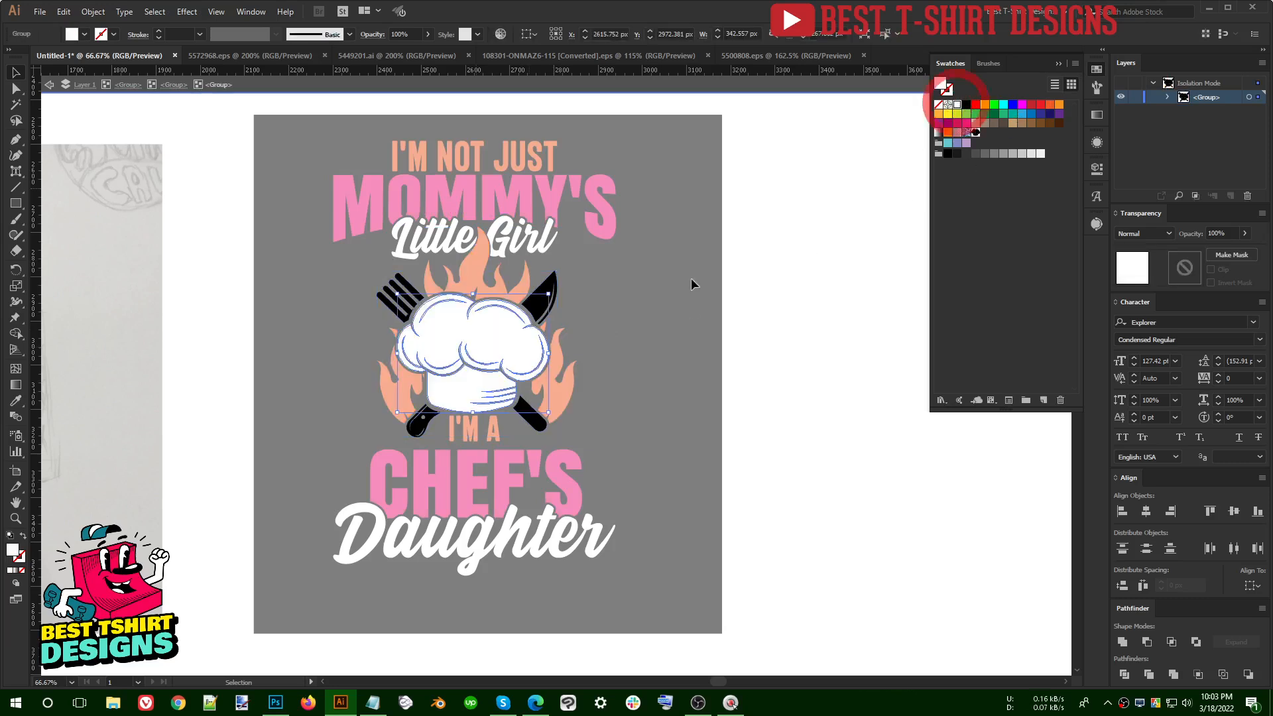
click(556, 281)
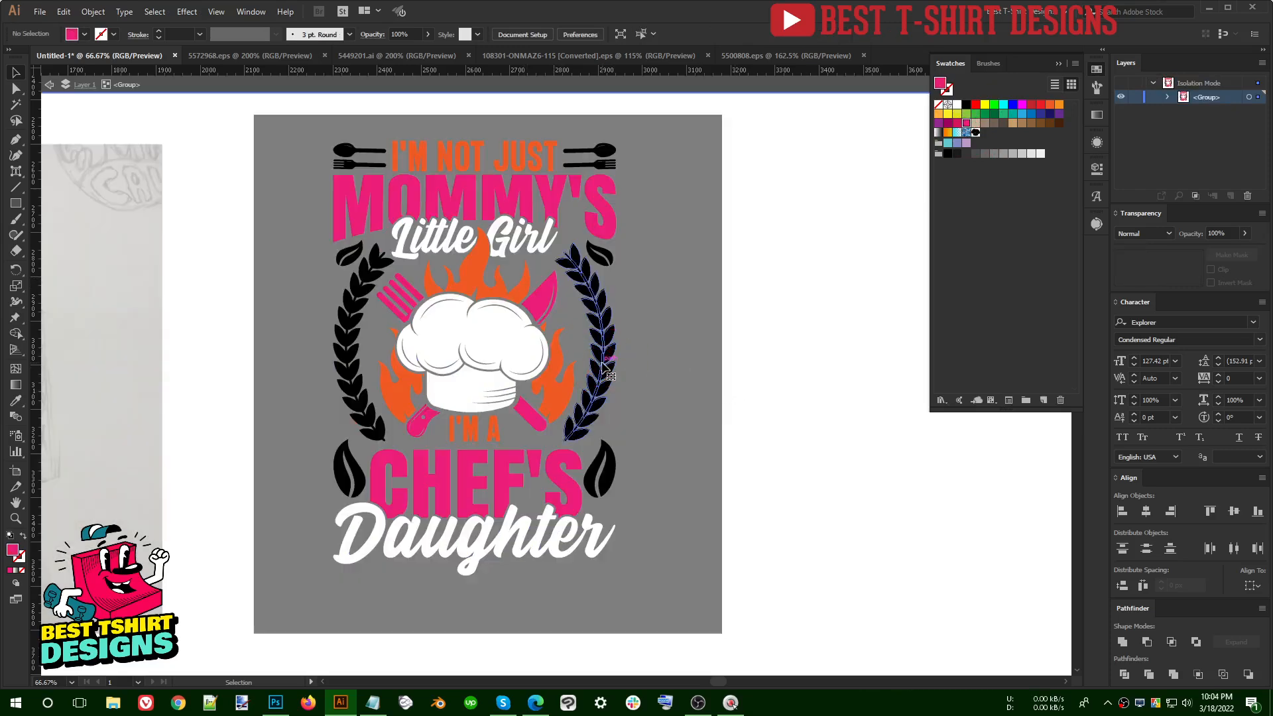
Step: Fill both laurel branches with the white swatch
click(599, 363)
shift+click(387, 374)
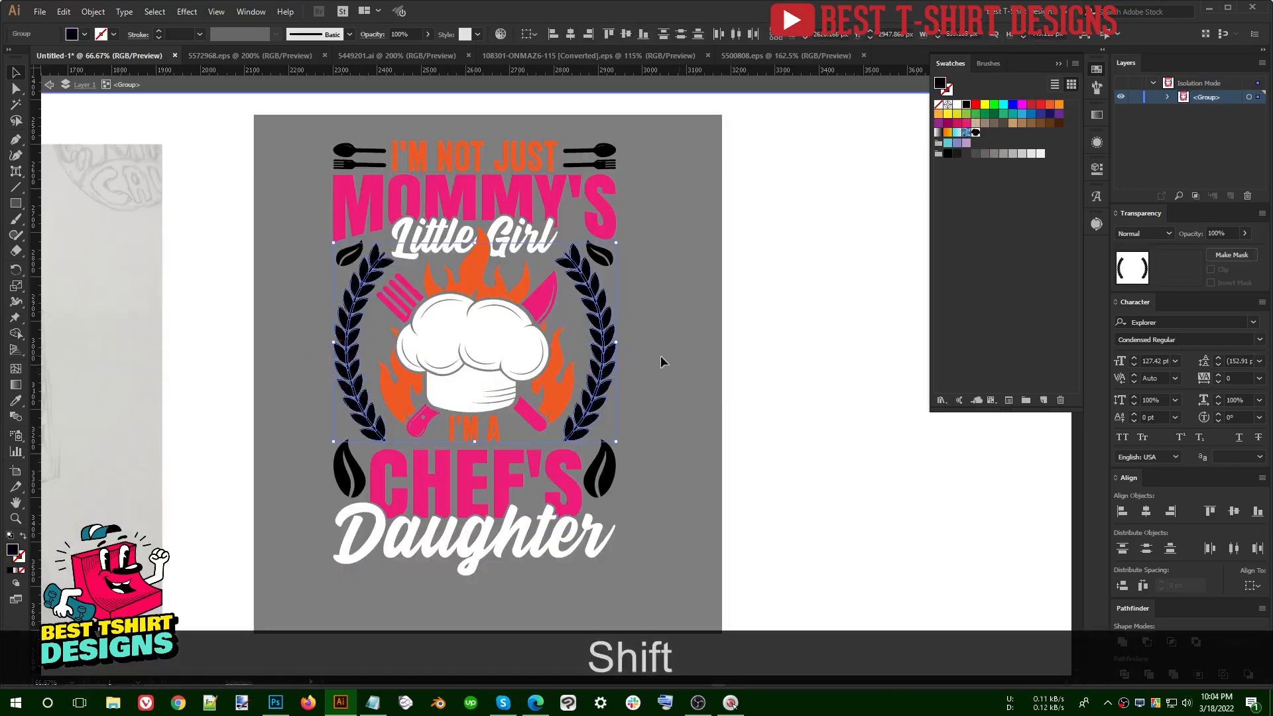
click(957, 104)
click(727, 419)
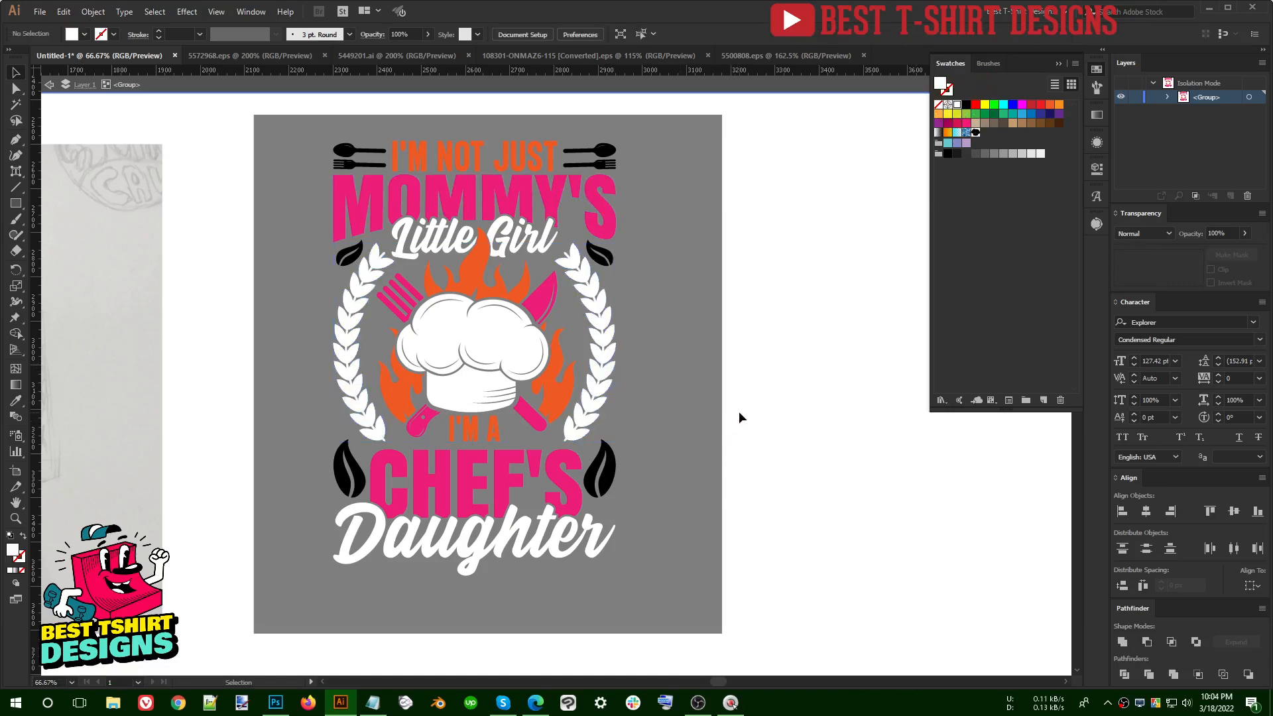
Step: Fill the four single leaves and the spoon-and-fork ornaments beside "I'M NOT JUST" with white
click(605, 467)
shift+click(345, 469)
shift+click(600, 258)
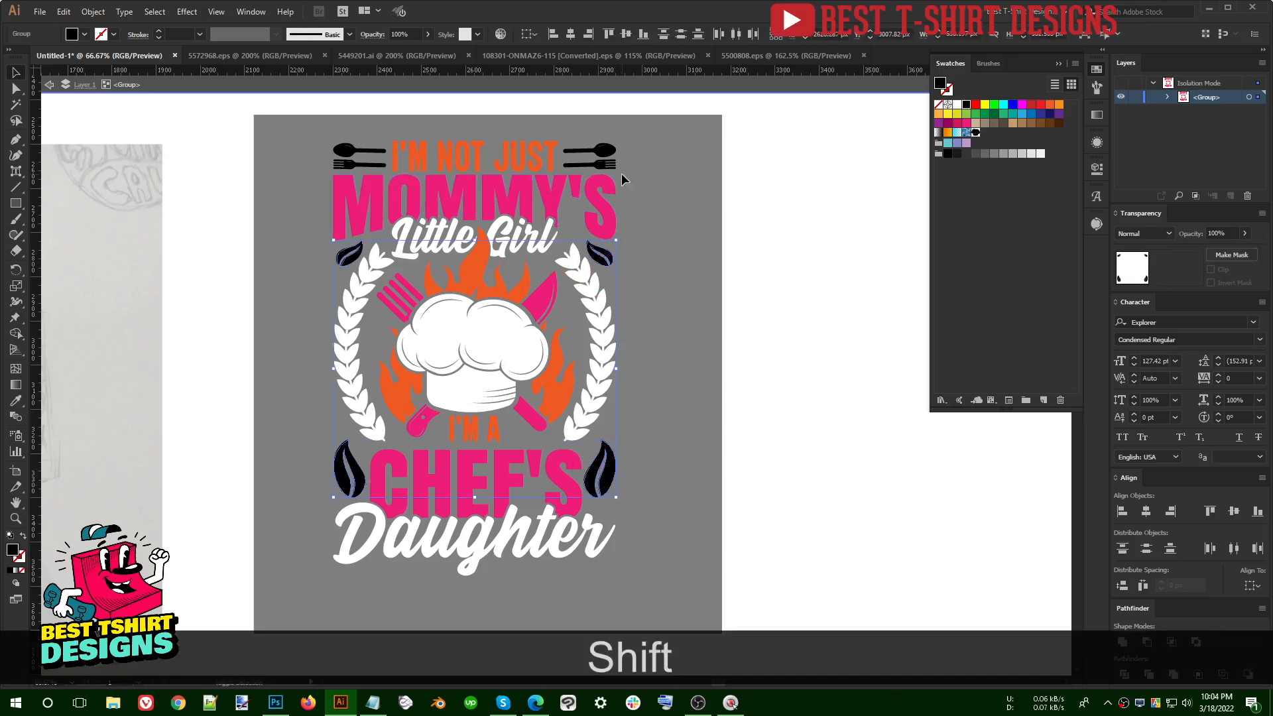
shift+click(373, 164)
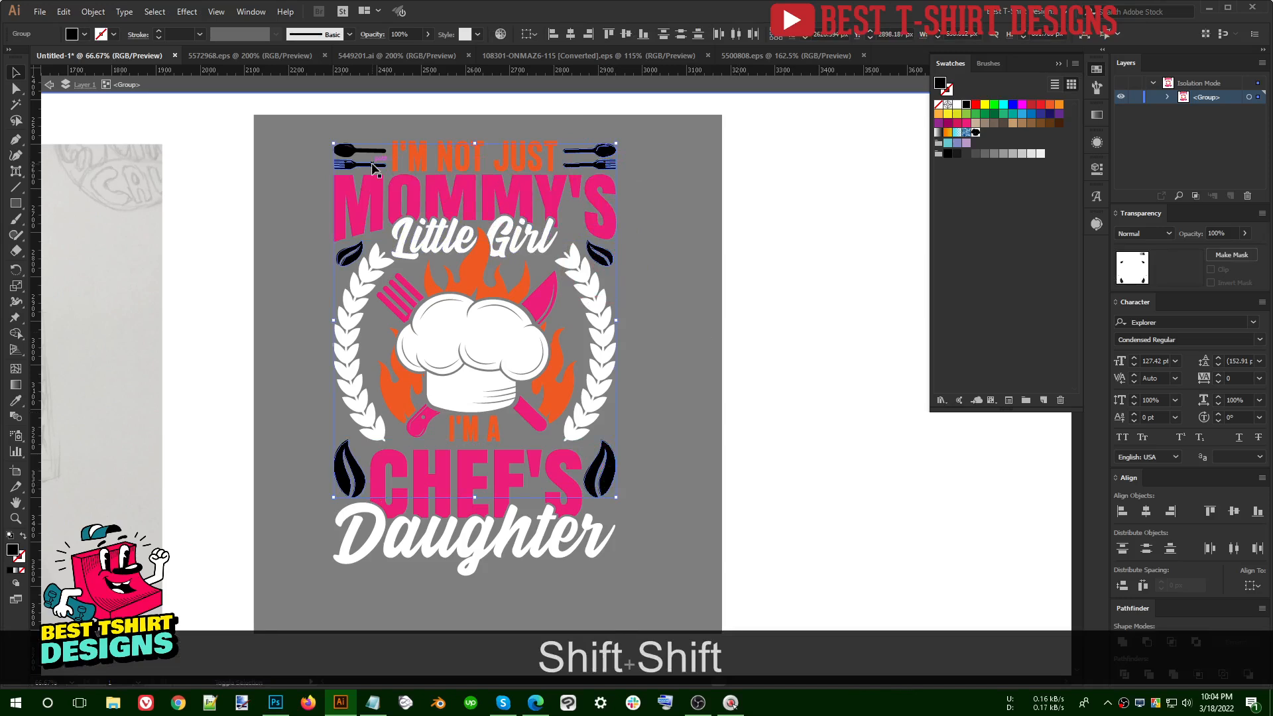
click(956, 104)
key(v)
click(699, 420)
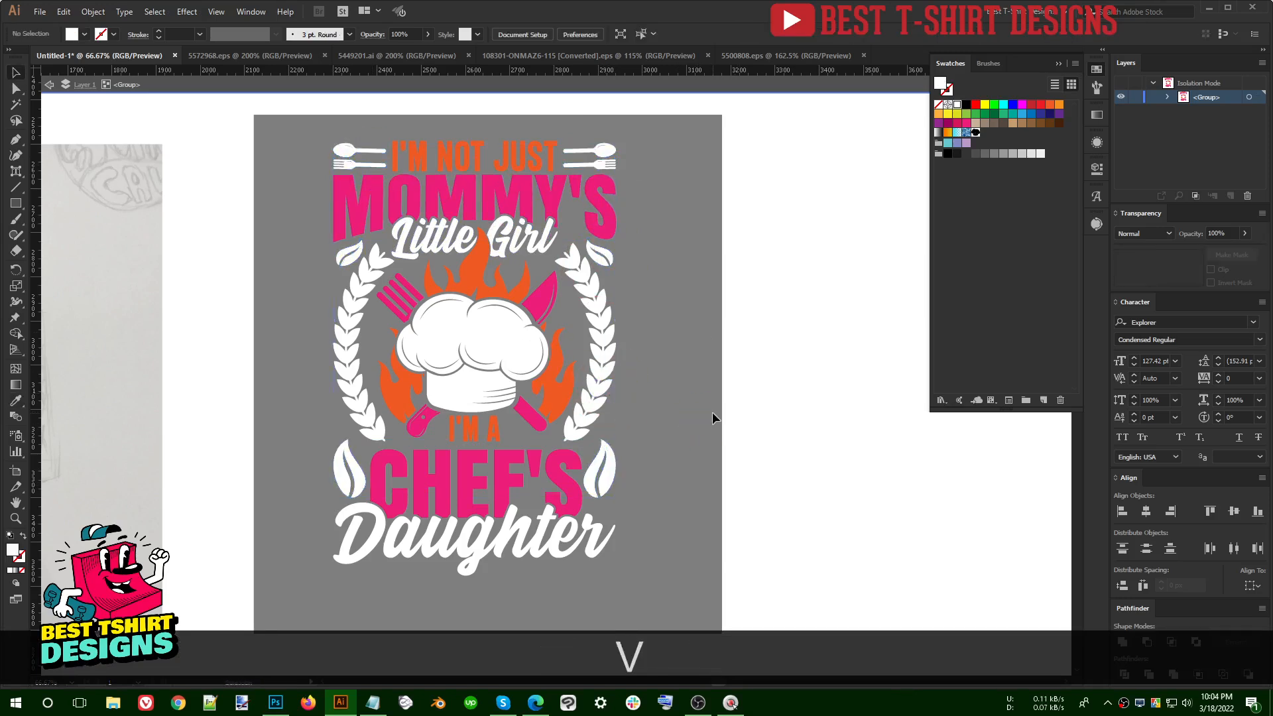
Step: Recolor both laurel branches with pink sampled from the knife using the Eyedropper, and exit isolation mode
click(605, 363)
key(i)
click(550, 284)
key(v)
click(341, 352)
key(i)
click(553, 291)
key(v)
click(707, 346)
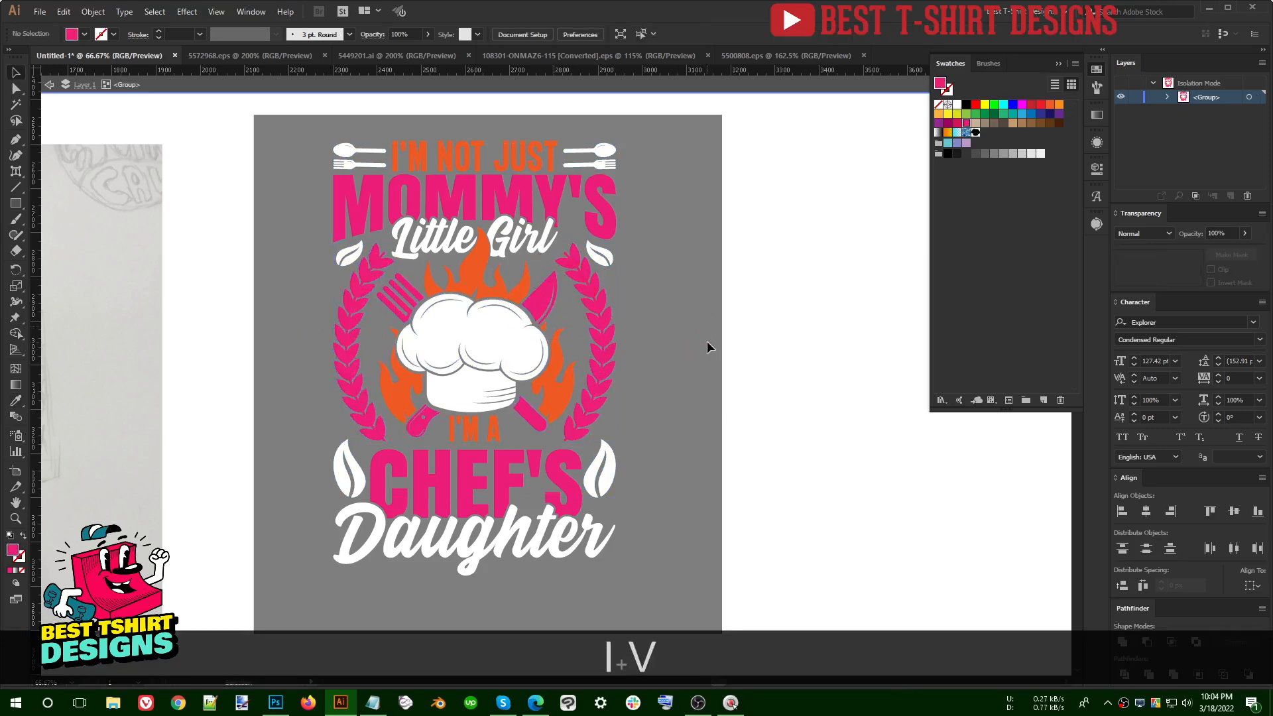
double_click(707, 341)
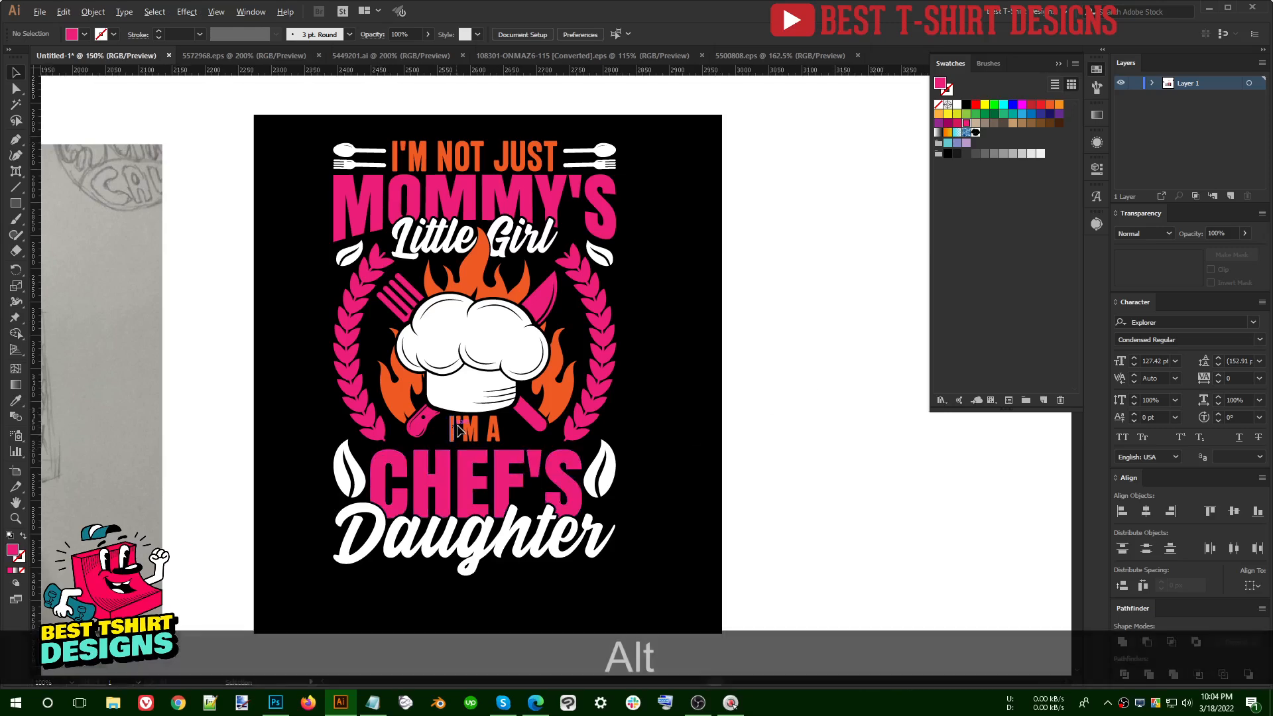
Step: Isolate the design group and nudge the "I'M A" lettering down slightly, away from the chef hat
alt+scroll(486, 431, up, 4)
double_click(485, 431)
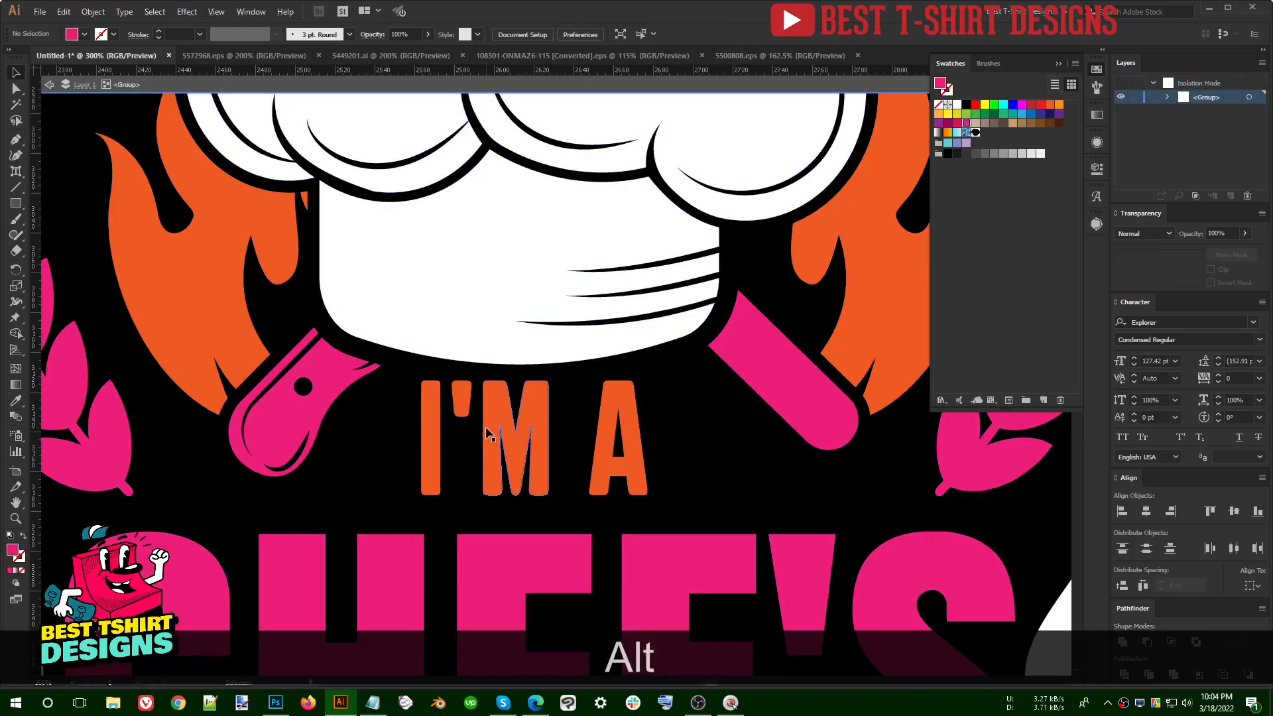
click(486, 431)
key(Down)
key(Down)
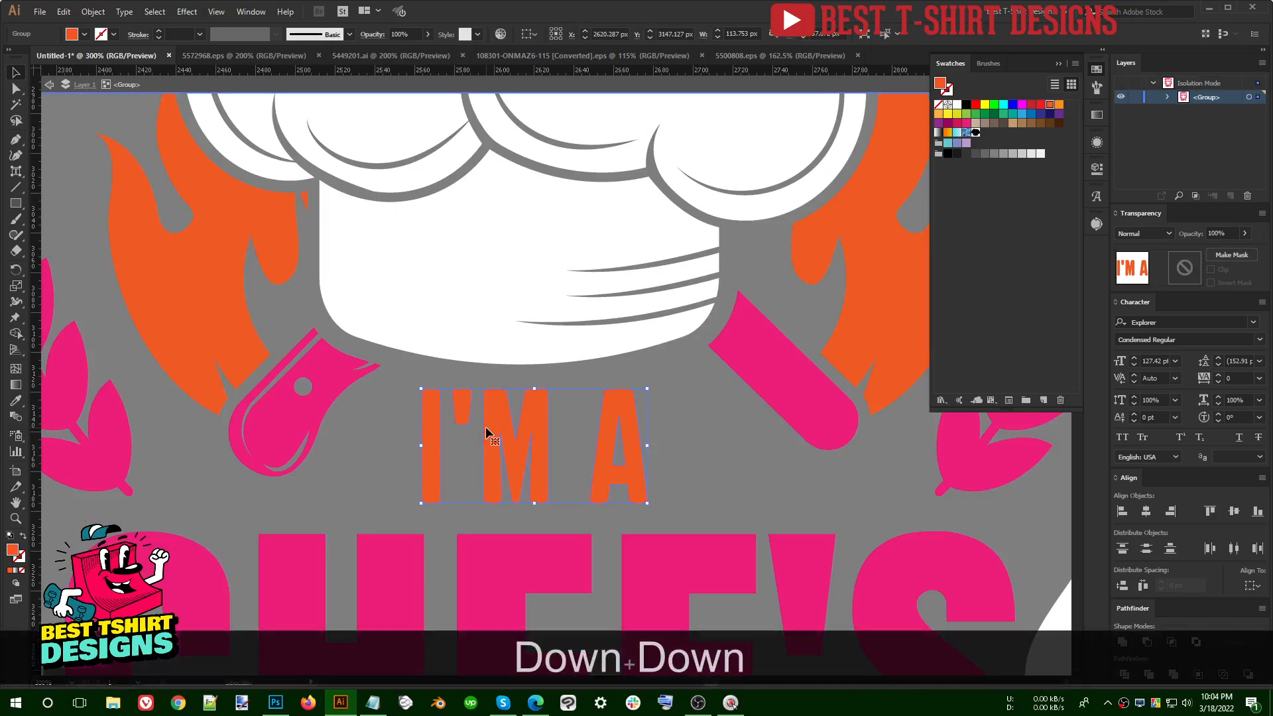
alt+scroll(316, 457, down, 1)
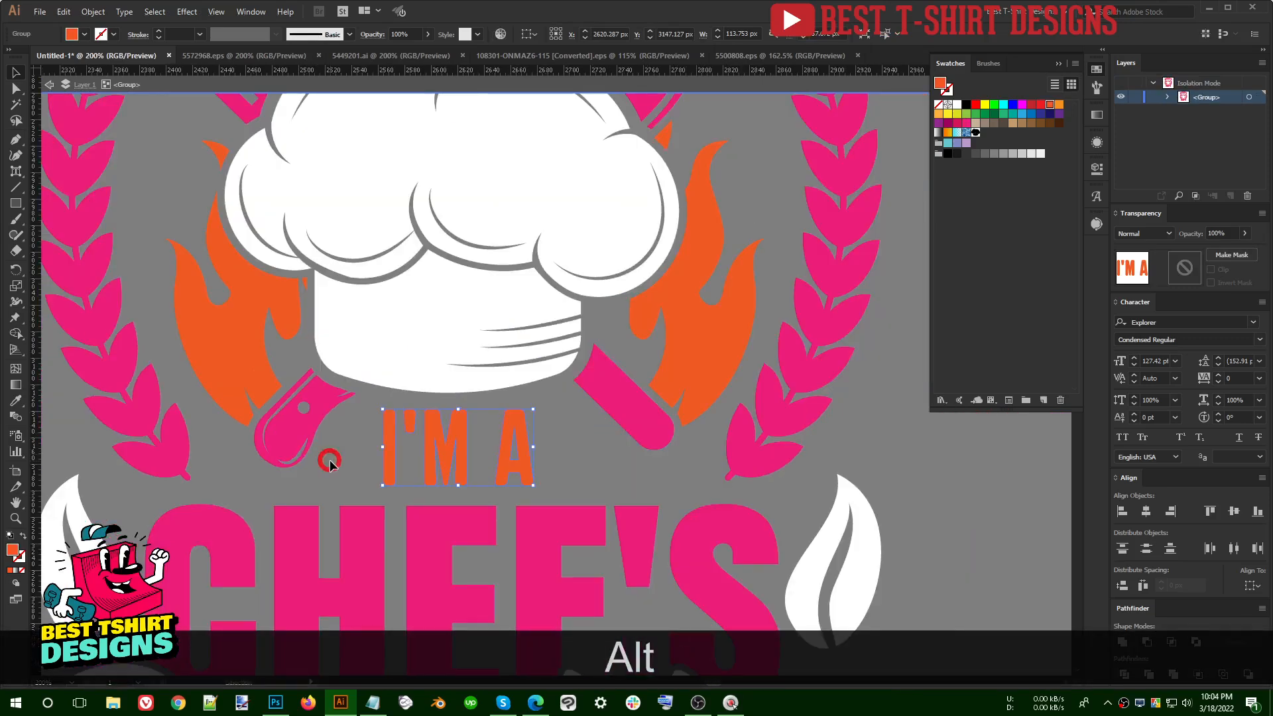
Step: Draw an orange rounded rectangle about 155 × 71 px over "I'M A" and place it behind the lettering
click(330, 462)
drag(16, 203, 91, 218)
drag(357, 401, 562, 493)
key(v)
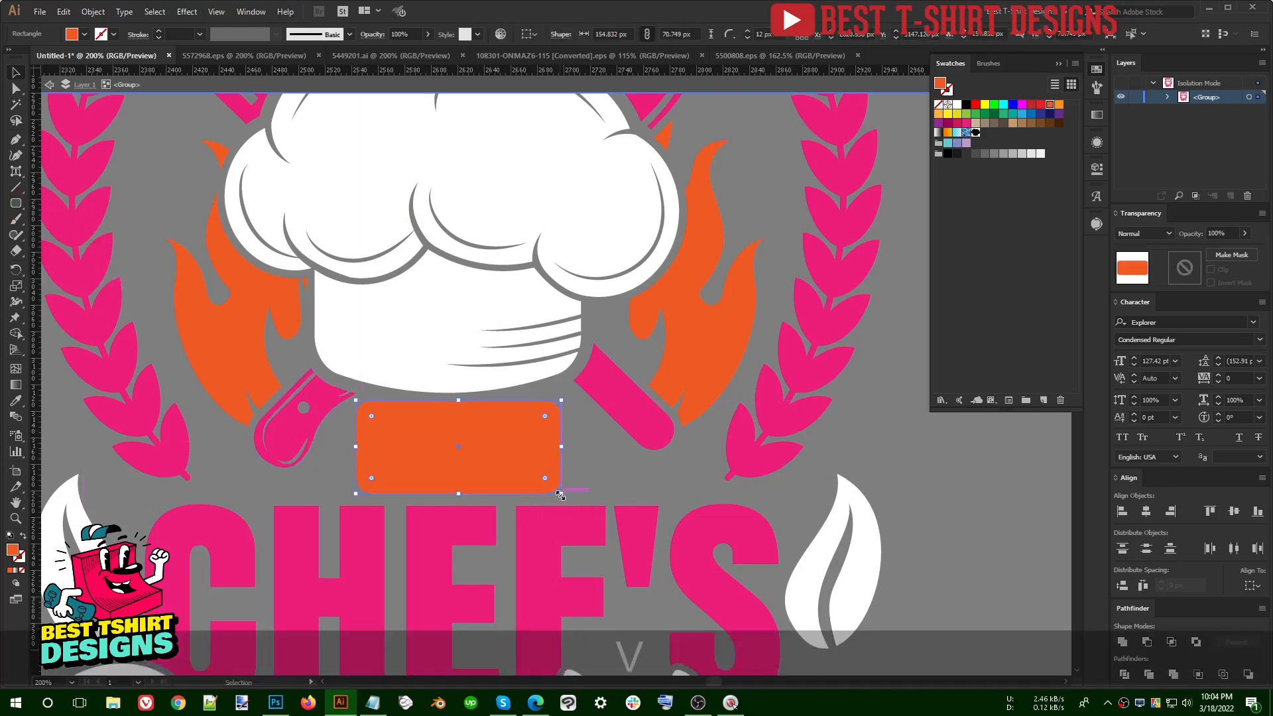
key(ctrl+x)
key(v)
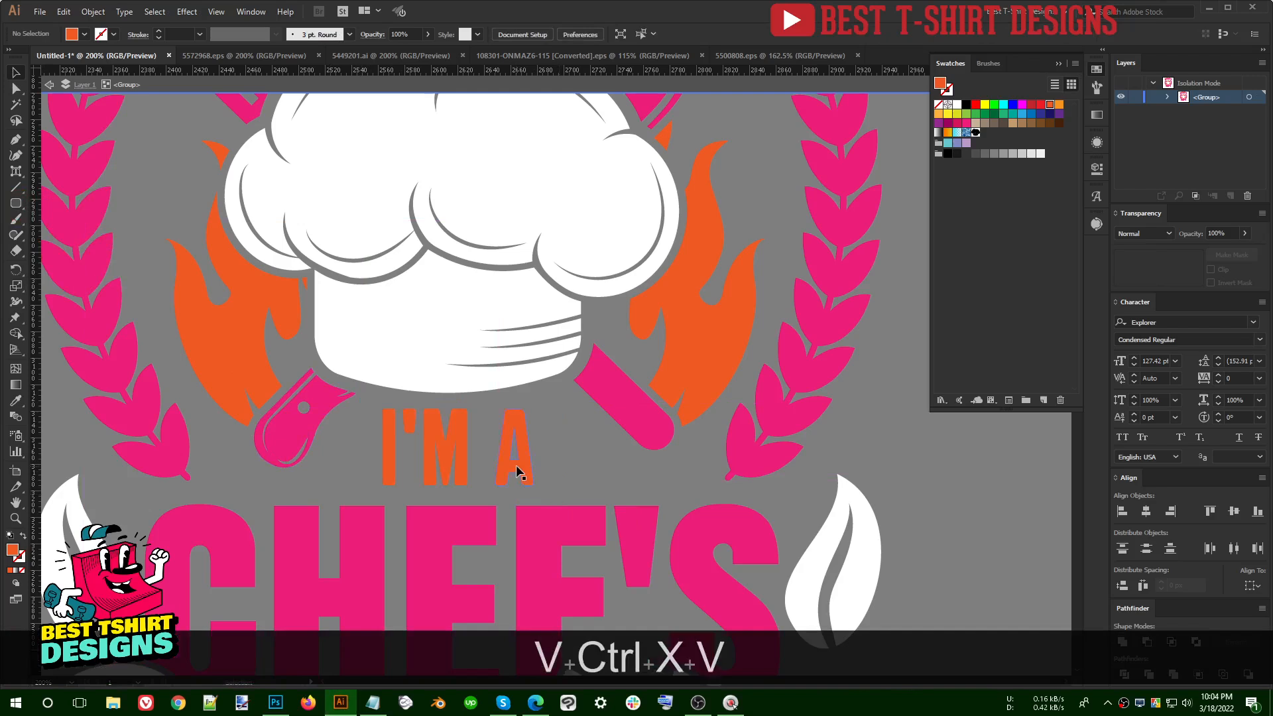
click(519, 472)
key(ctrl+b)
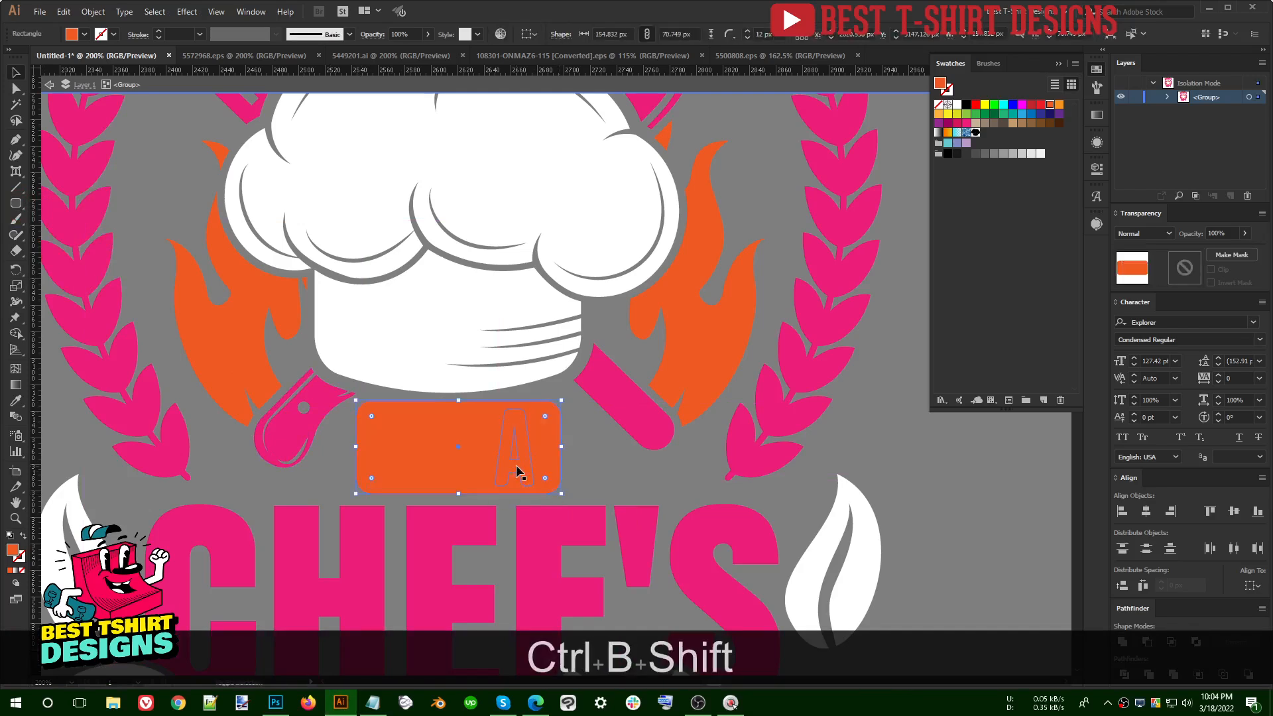
Step: Vertically center "I'M A" on the rectangle, shrink both proportionally, and narrow the rectangle to about 137 × 66 px
shift+click(515, 464)
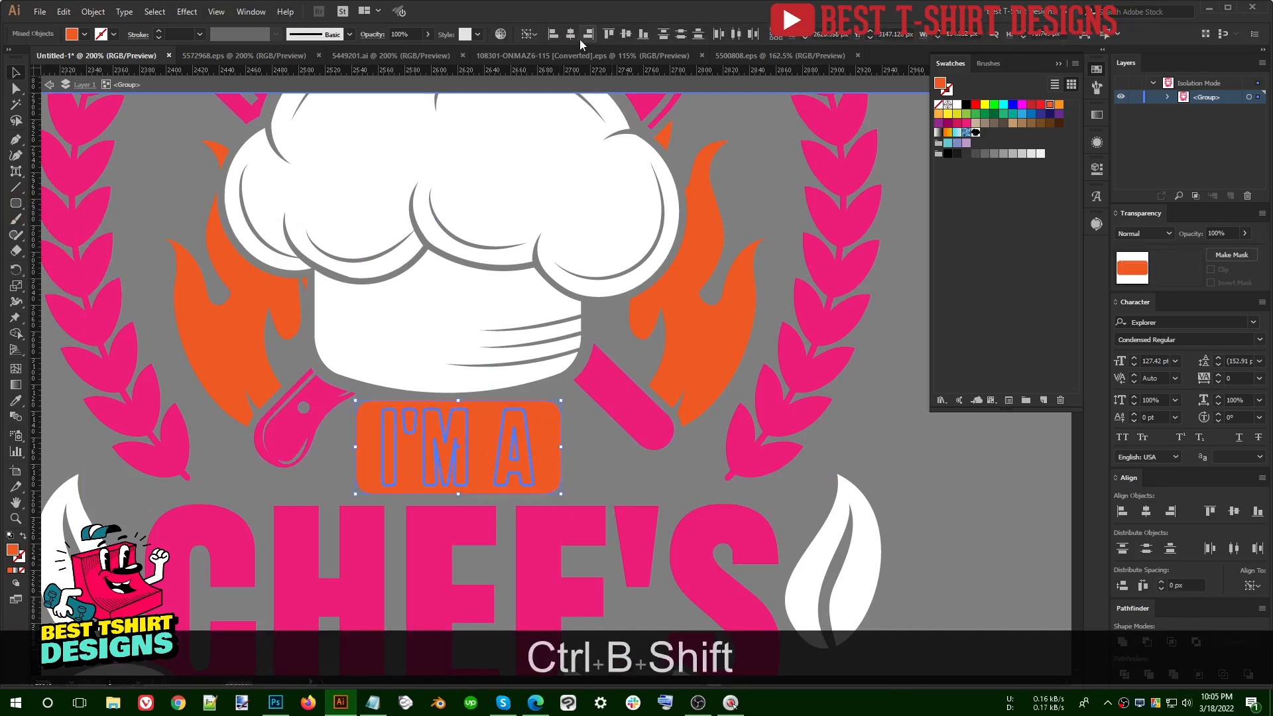
click(626, 34)
drag(563, 447, 599, 462)
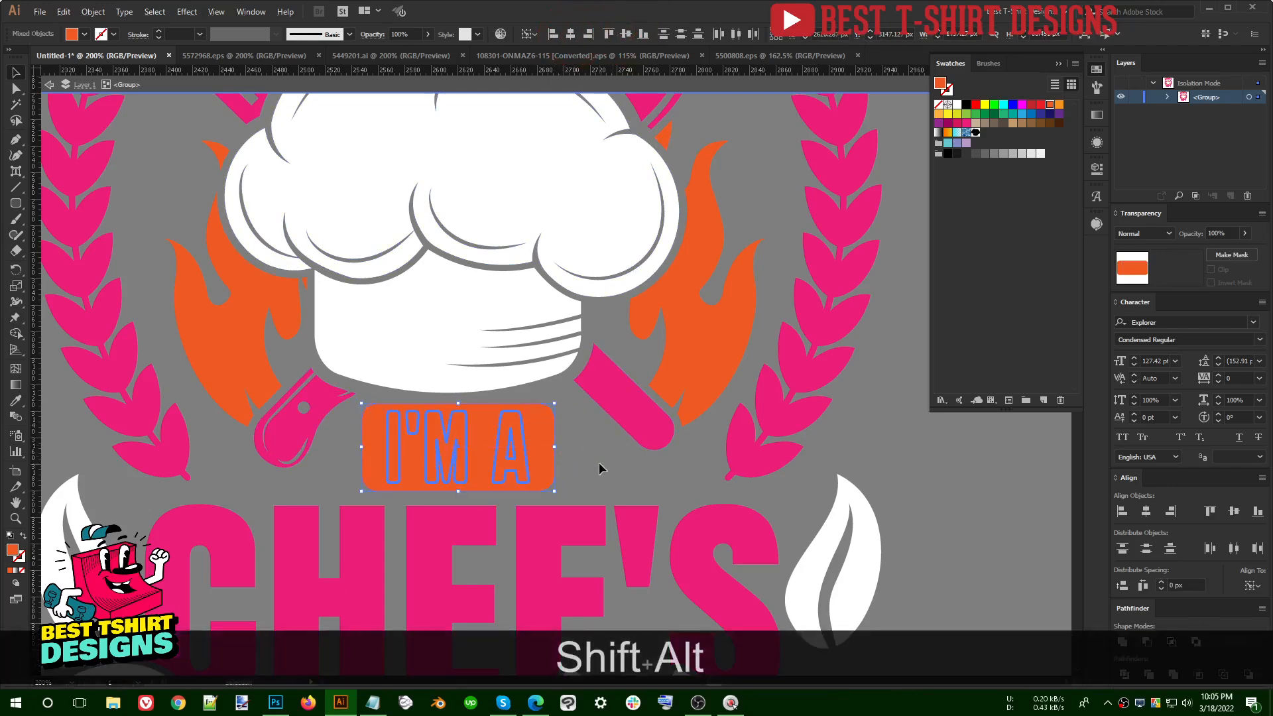
click(598, 463)
click(551, 445)
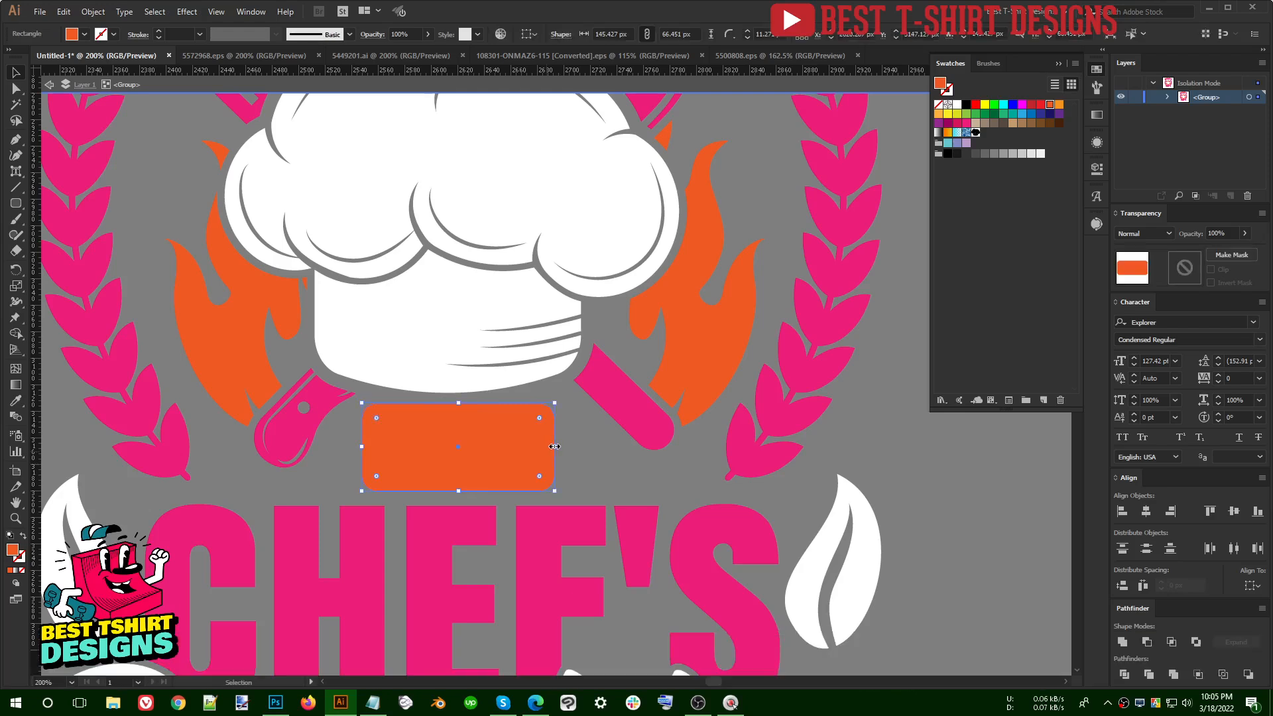
drag(554, 445, 543, 446)
Step: Horizontally center "I'M A" on the rectangle and cut the lettering out of it with Minus Front, expanding the compound shape
click(492, 451)
shift+click(505, 445)
click(569, 34)
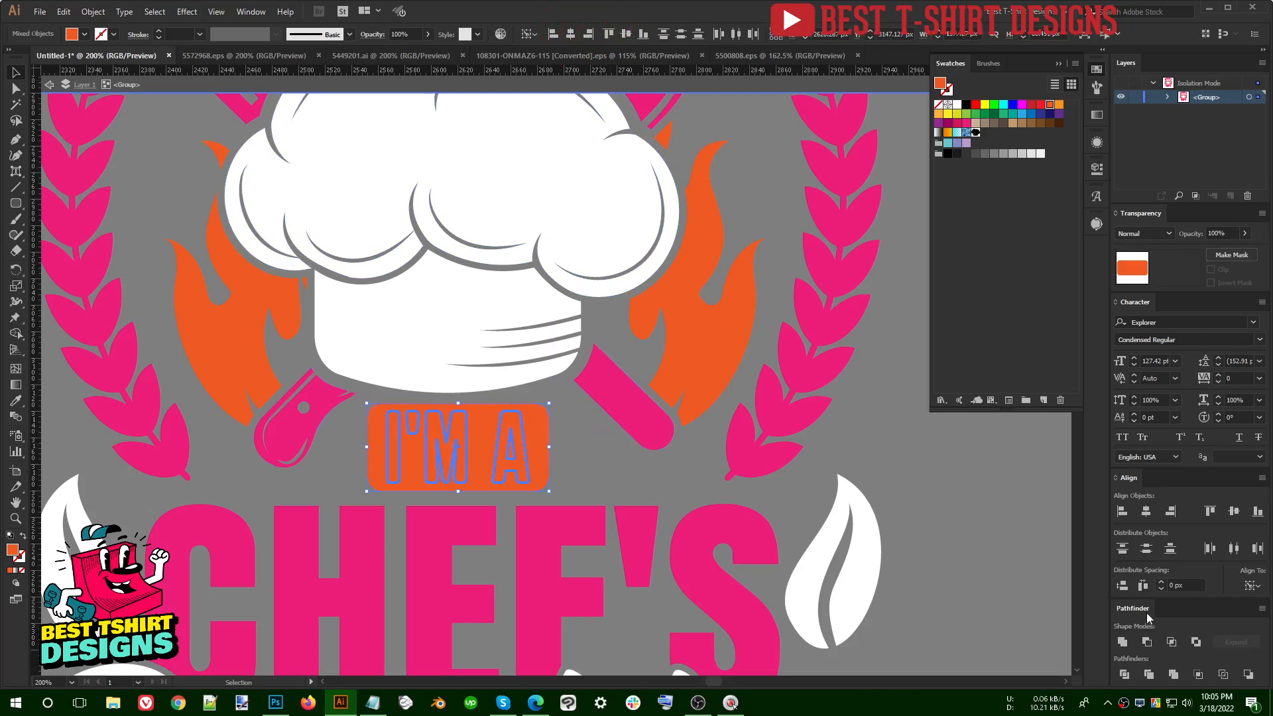
alt+click(1147, 642)
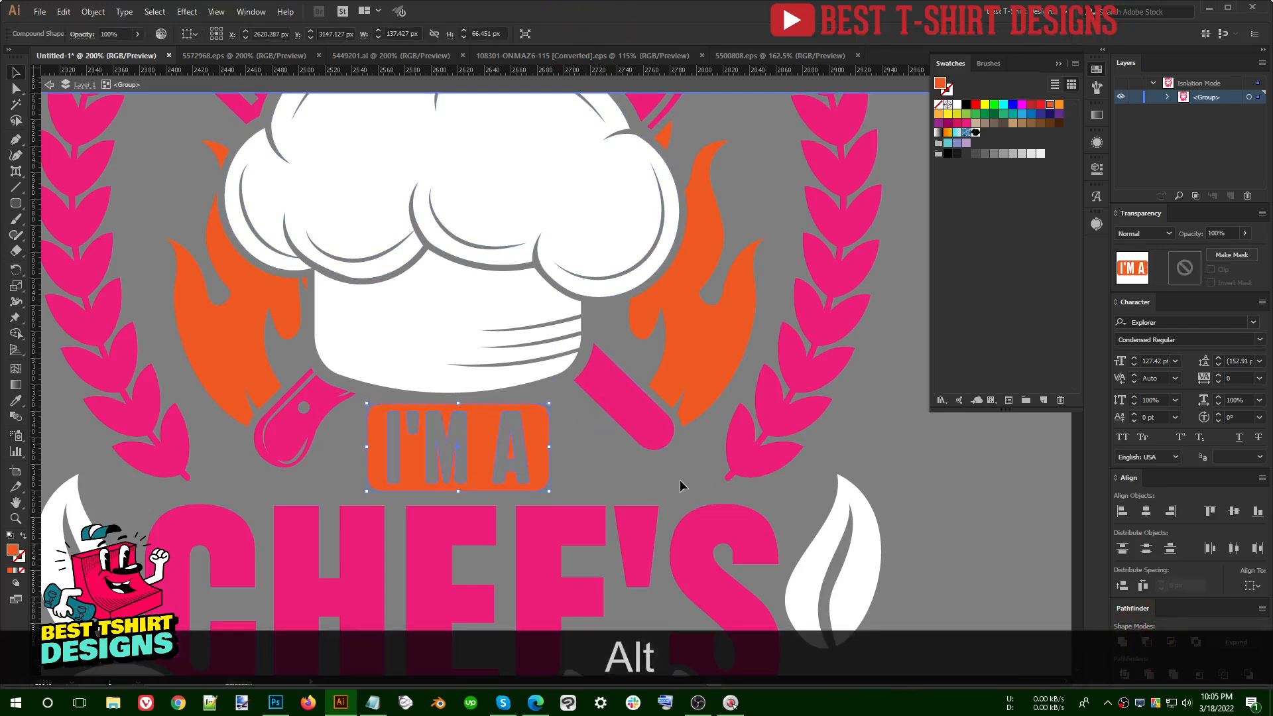
key(ctrl+2)
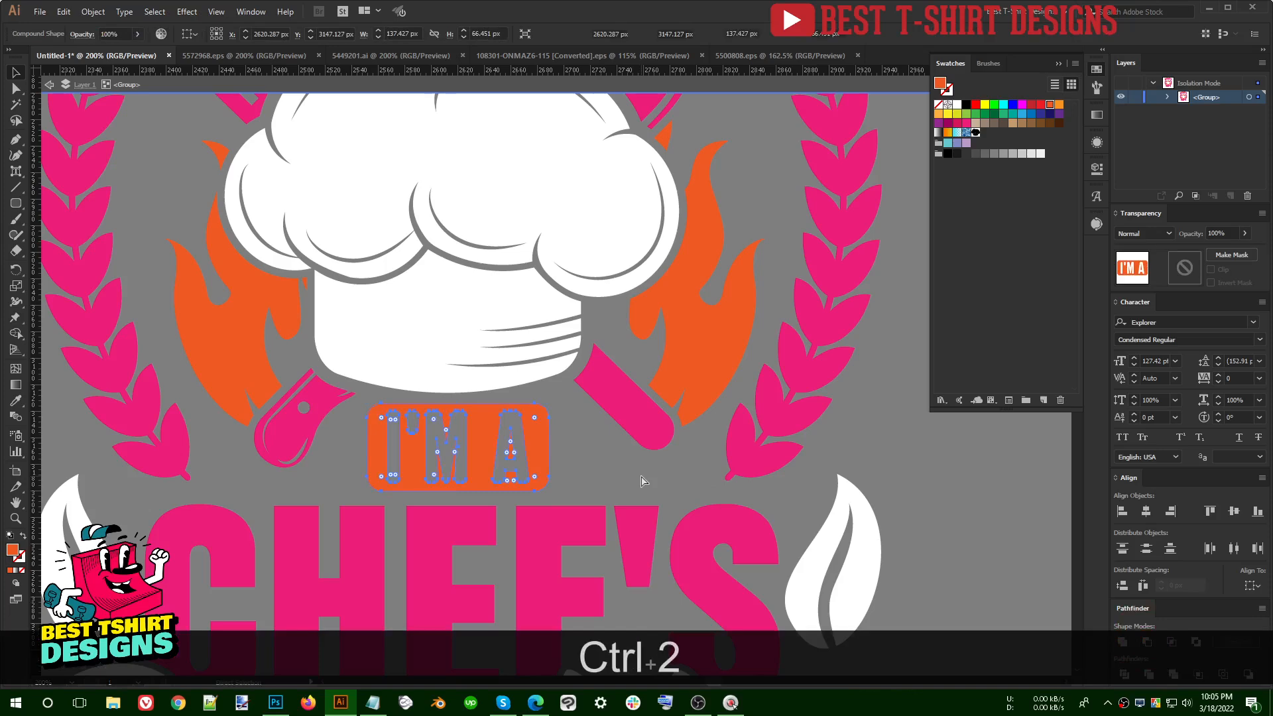
Step: Recolor the "I'M A" badge white by sampling the white leaf with the Eyedropper, and exit isolation mode
scroll(480, 457, down, 2)
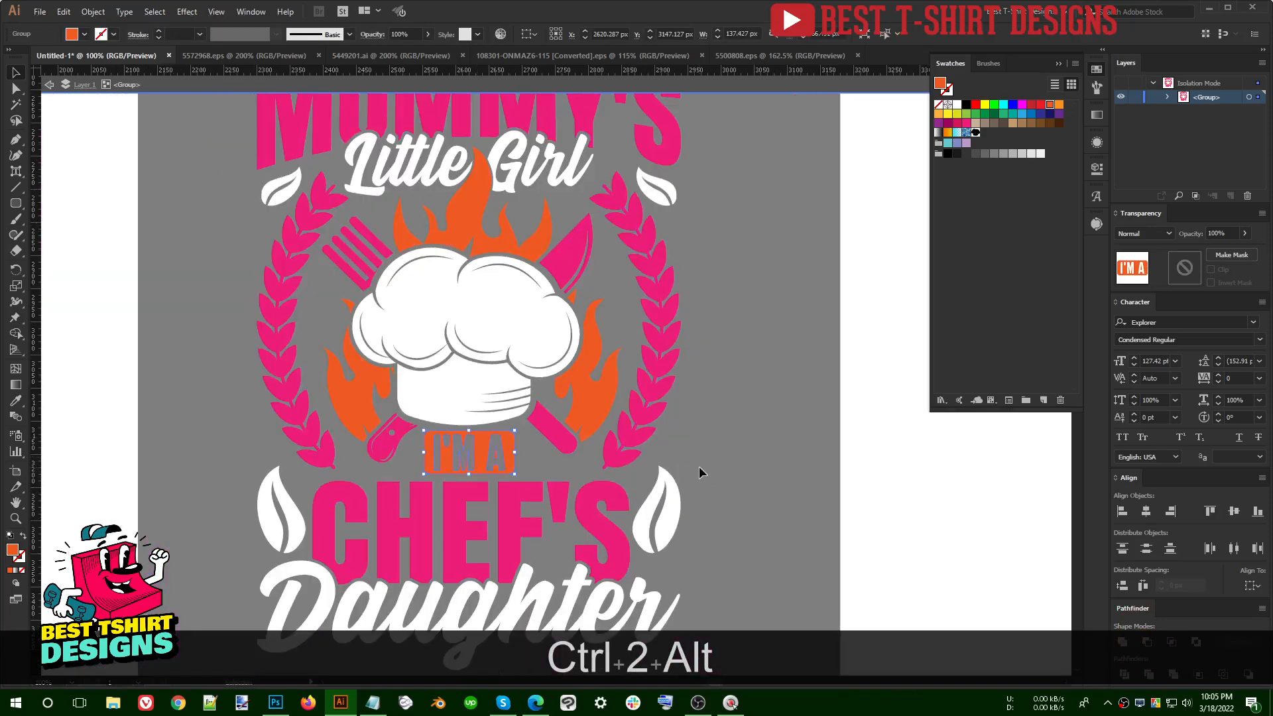
key(i)
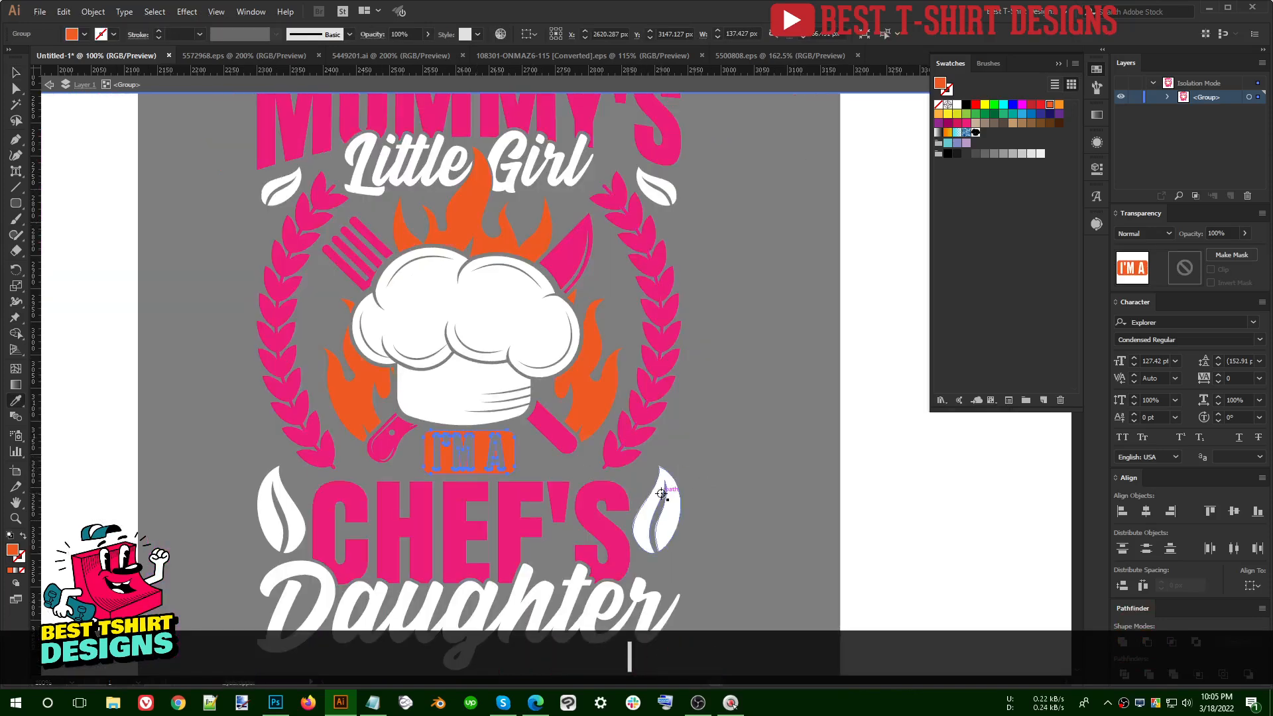
click(661, 494)
key(v)
click(733, 446)
scroll(672, 402, down, 1)
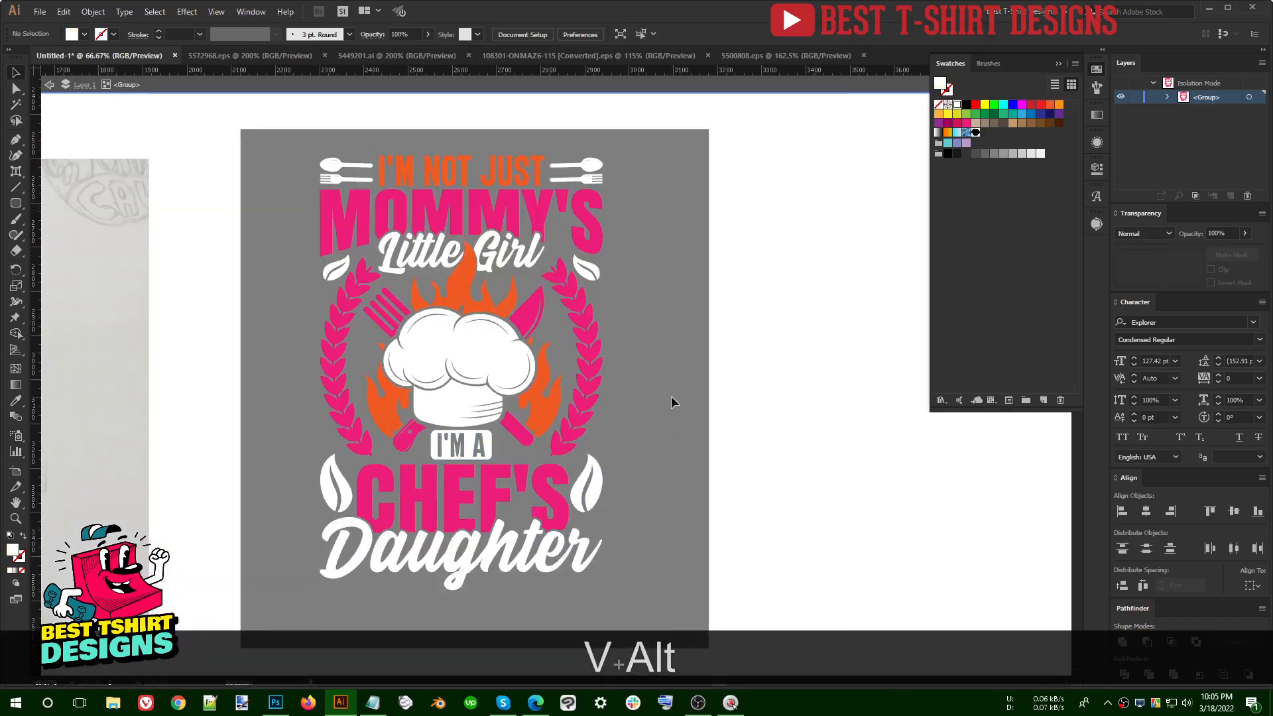
double_click(665, 371)
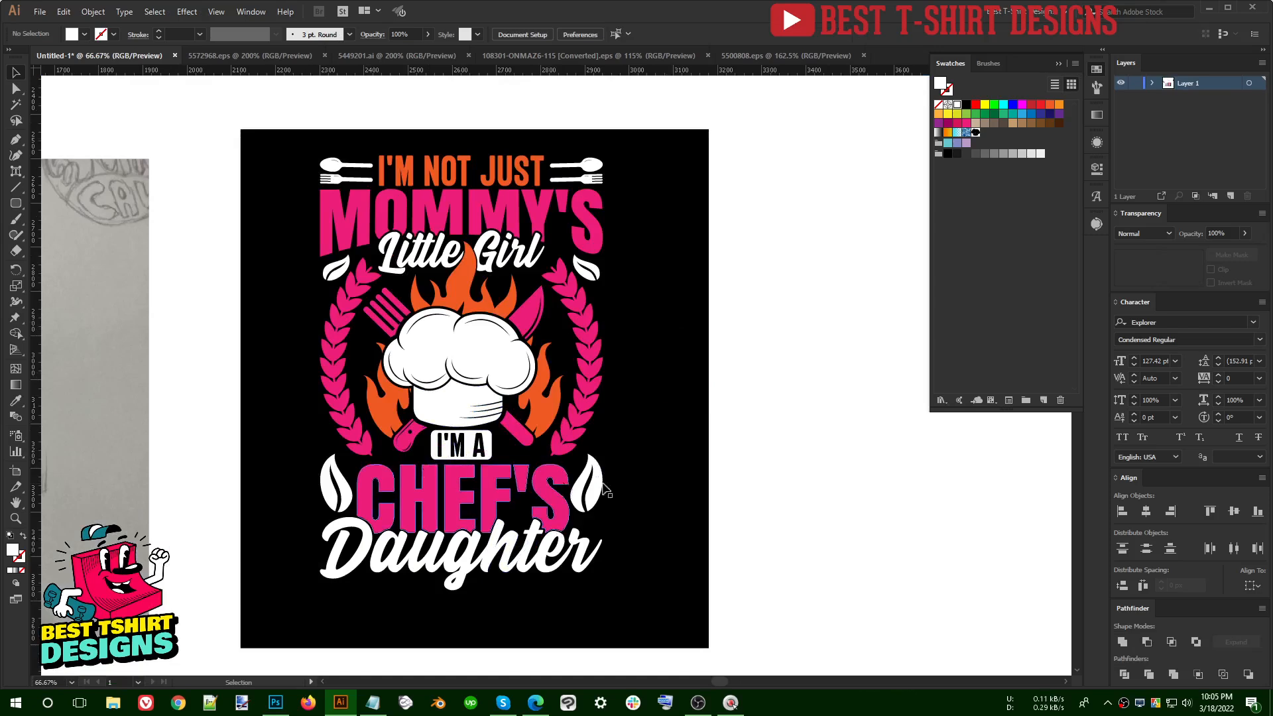
key(F10)
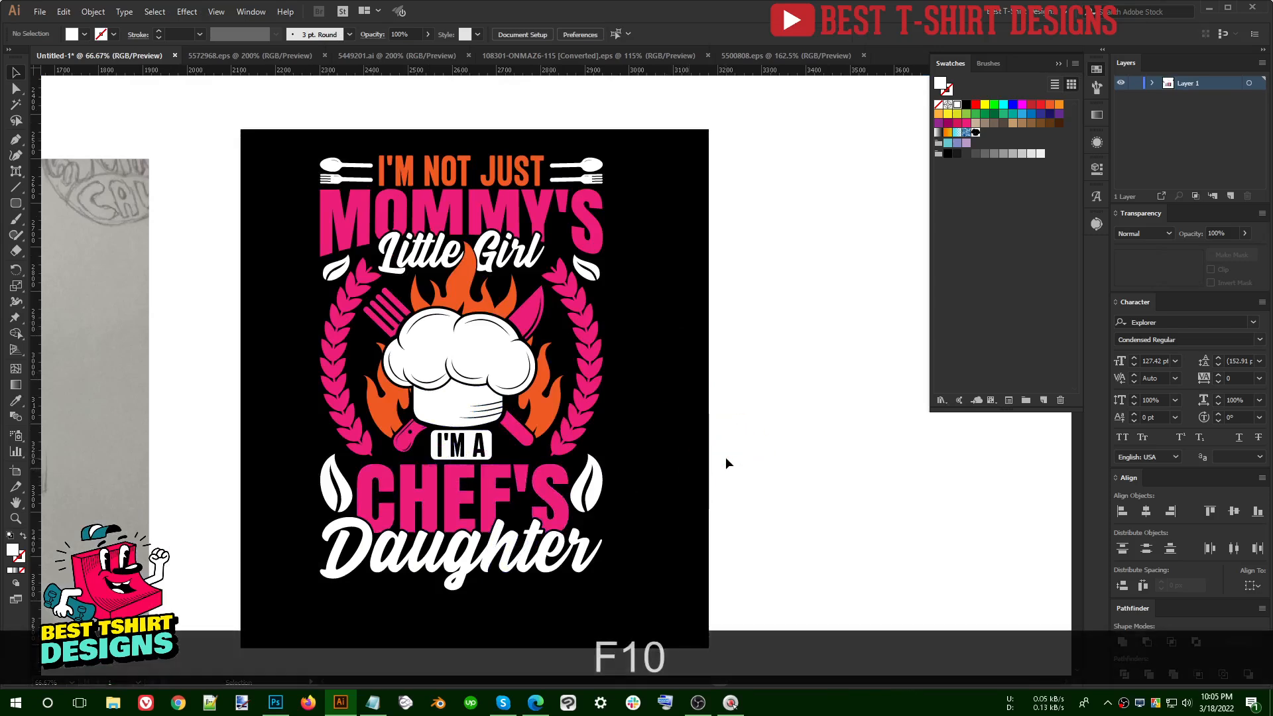
Step: Move the whole T-shirt design down slightly on the black background and deselect it
scroll(755, 432, up, 1)
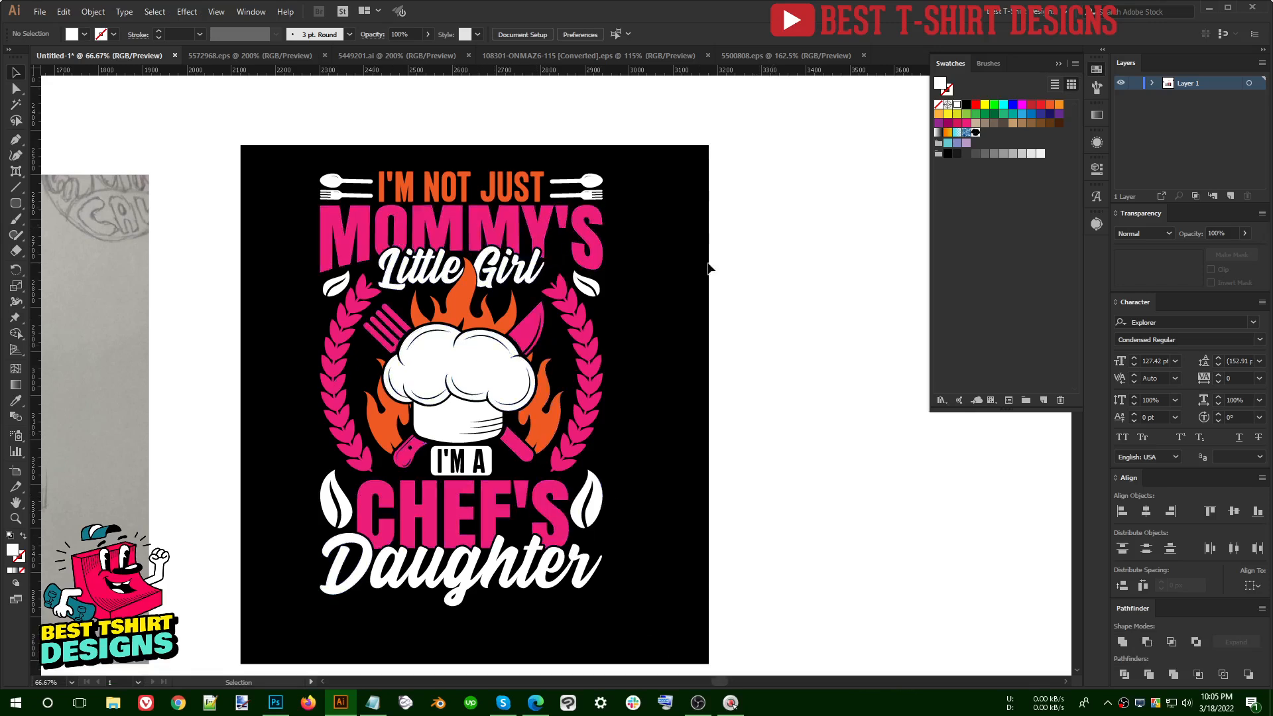
click(695, 316)
drag(653, 632, 263, 155)
drag(478, 240, 478, 257)
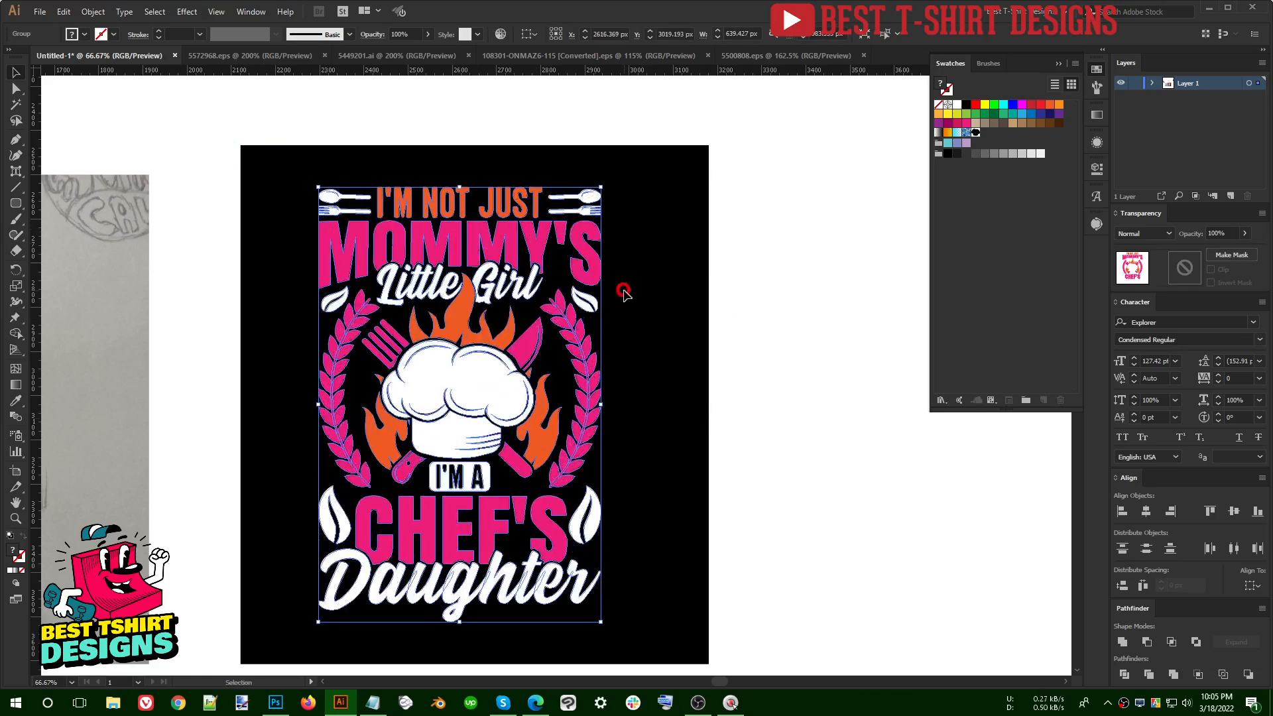
click(628, 296)
scroll(629, 298, down, 3)
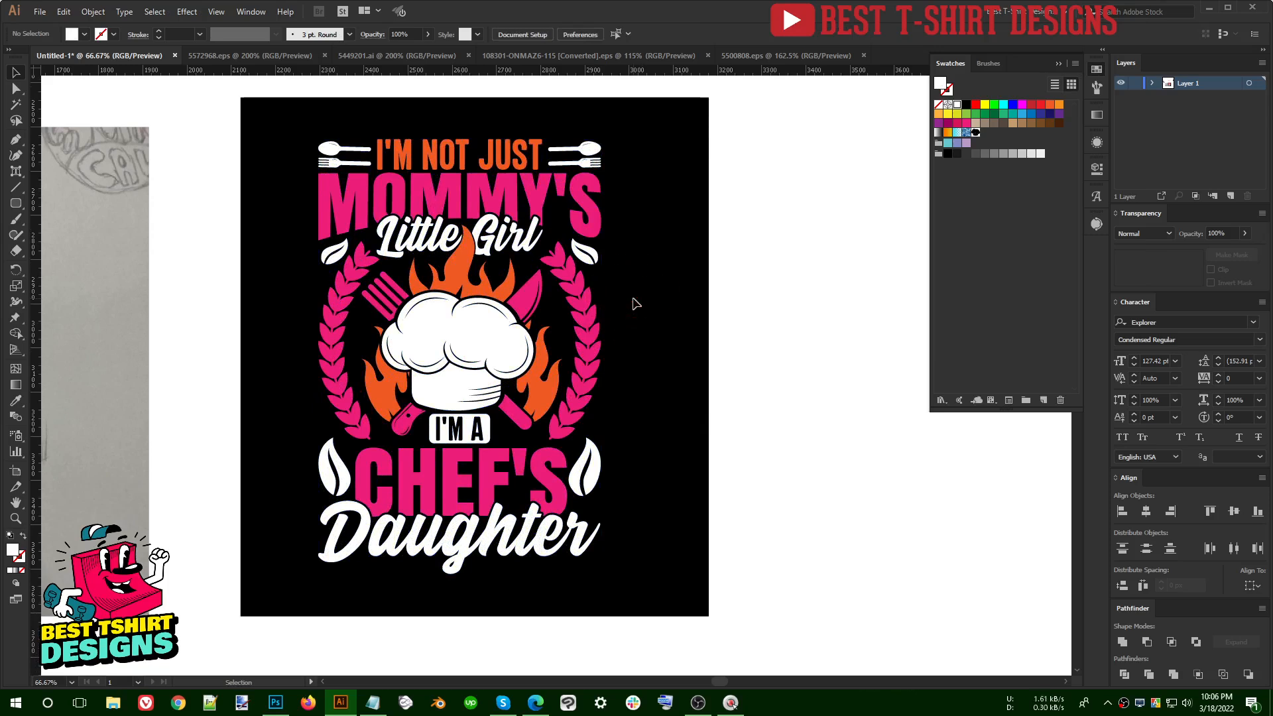
Step: Select the whole T-shirt design group on the black background
drag(667, 588, 673, 507)
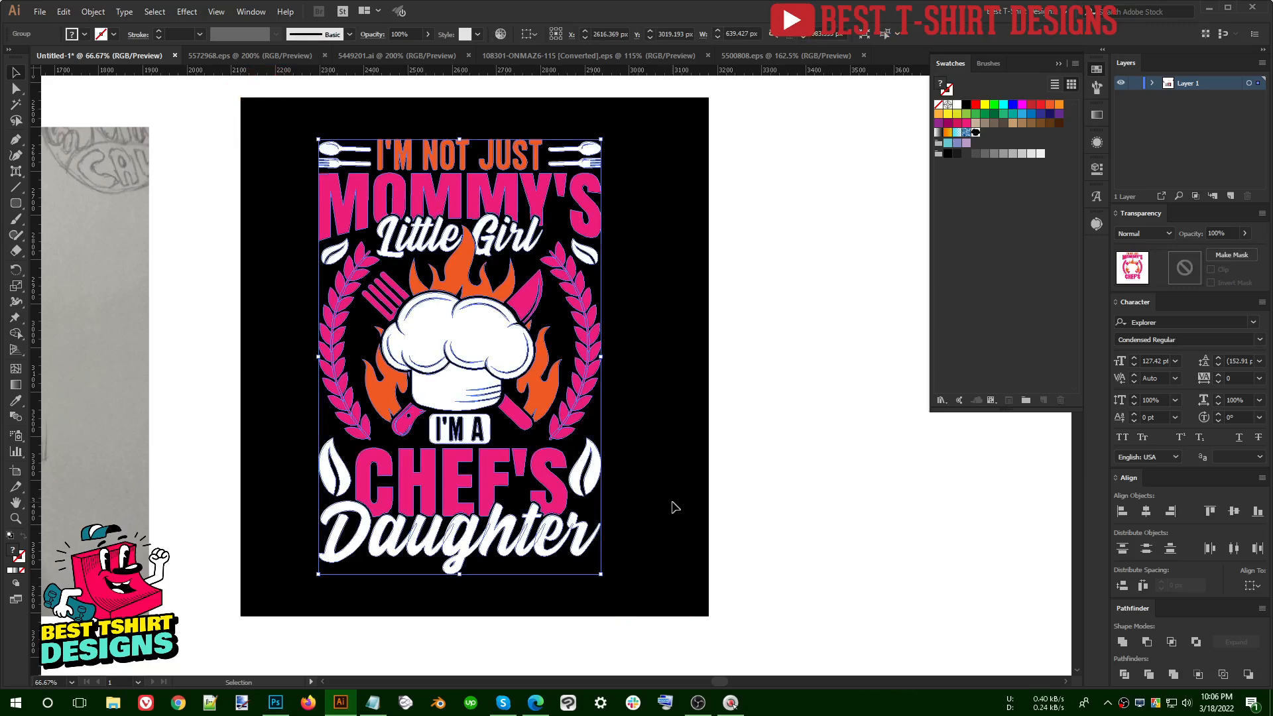